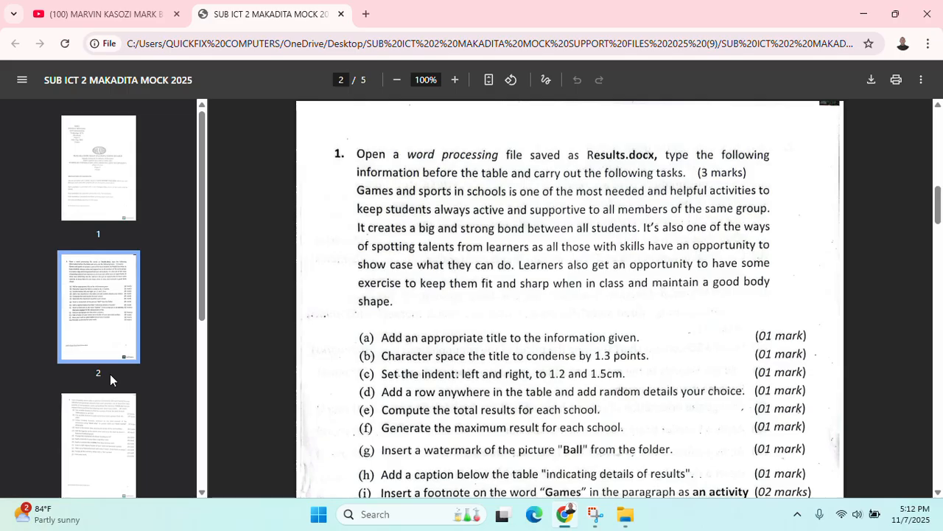
# Scroll through the exam paper PDF and jump to page 2 to read question 1
pyautogui.scroll(10, 708, 297)
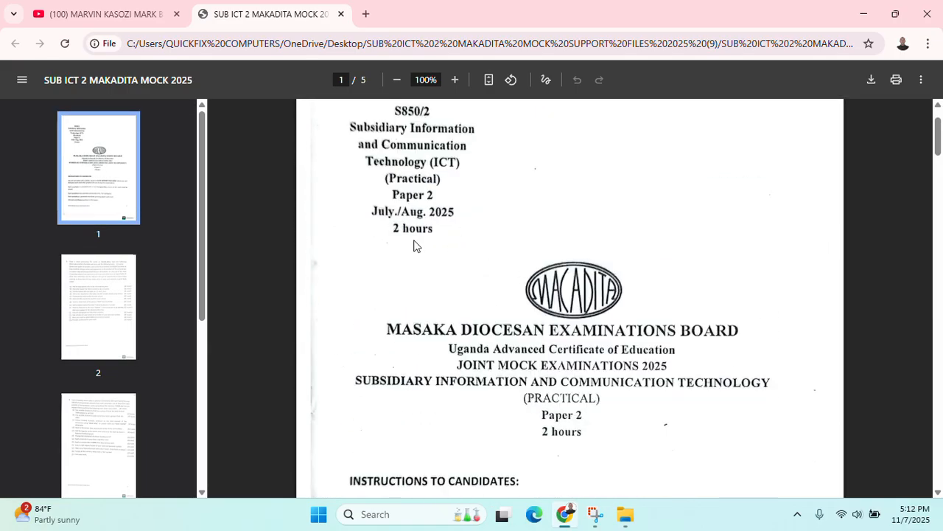
pyautogui.scroll(-3, 467, 254)
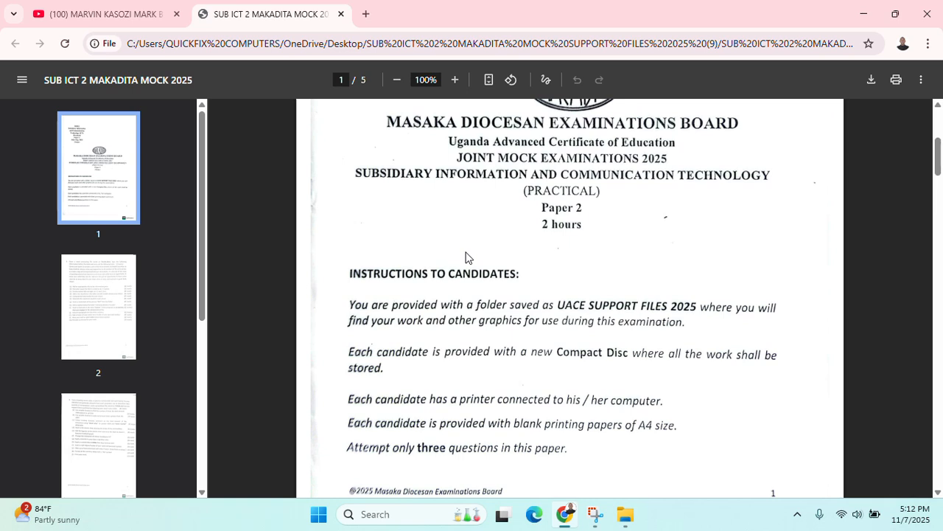
pyautogui.scroll(1, 465, 257)
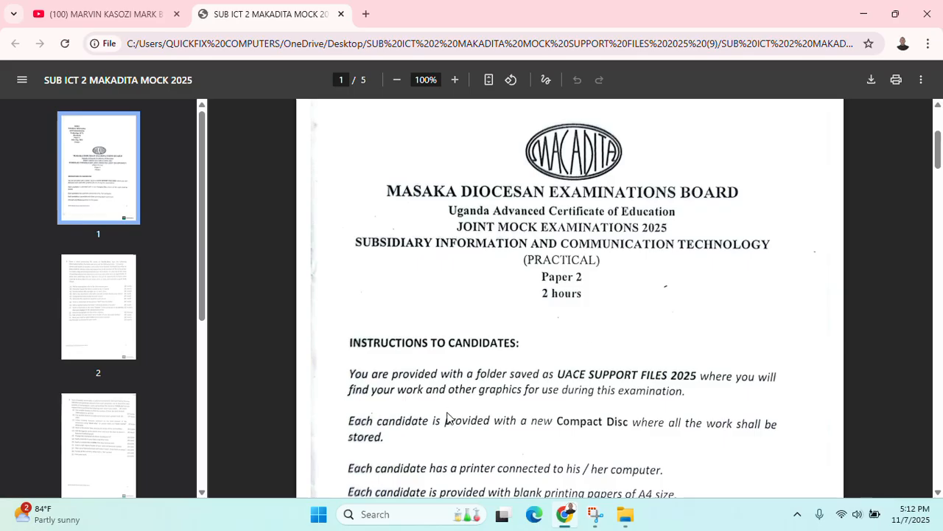
pyautogui.scroll(-2, 453, 418)
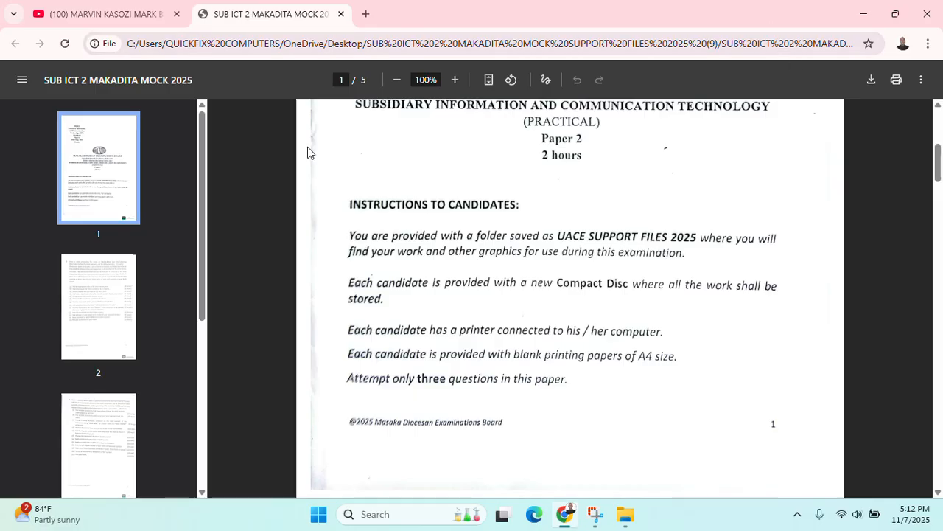
pyautogui.click(102, 285)
pyautogui.scroll(-1, 565, 337)
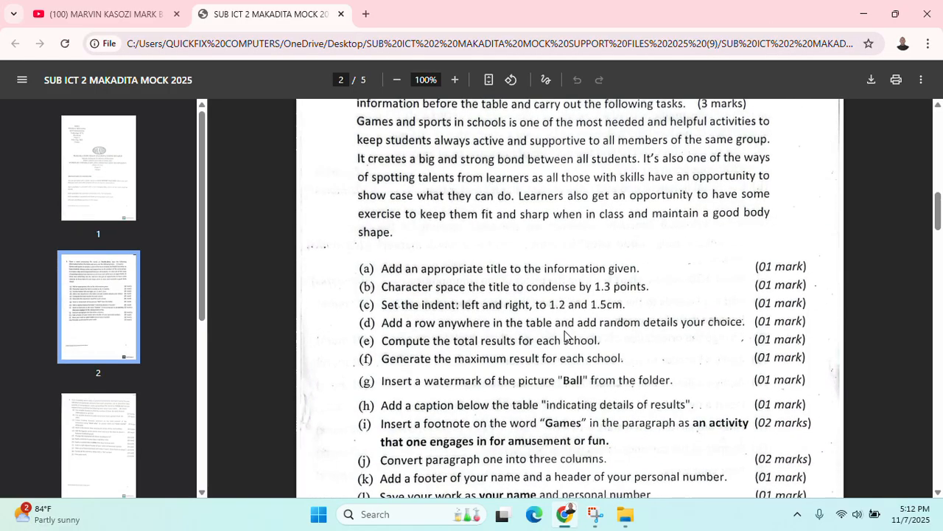
pyautogui.scroll(1, 566, 336)
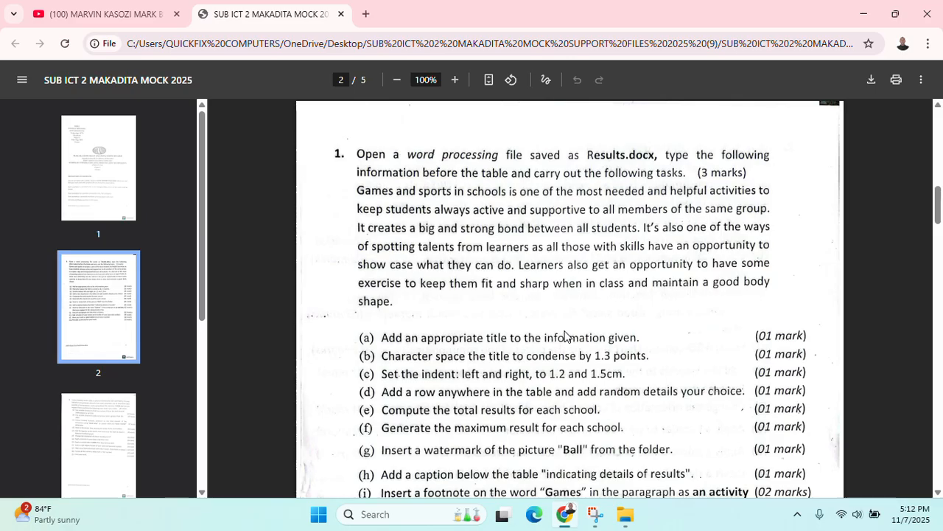
pyautogui.keyDown('ctrl'); pyautogui.scroll(-1, 564, 337); pyautogui.keyUp('ctrl')
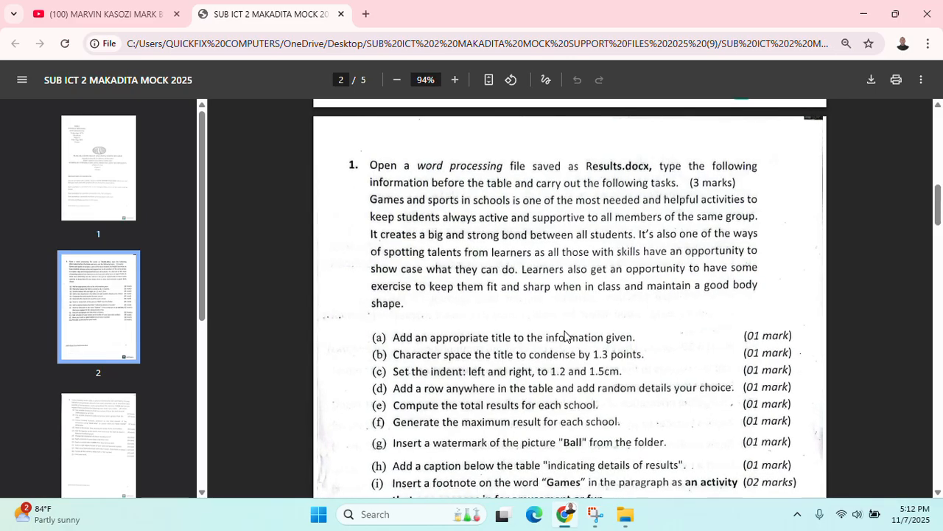
# Minimize the exam PDF and file browser windows to clear the desktop
pyautogui.click(863, 13)
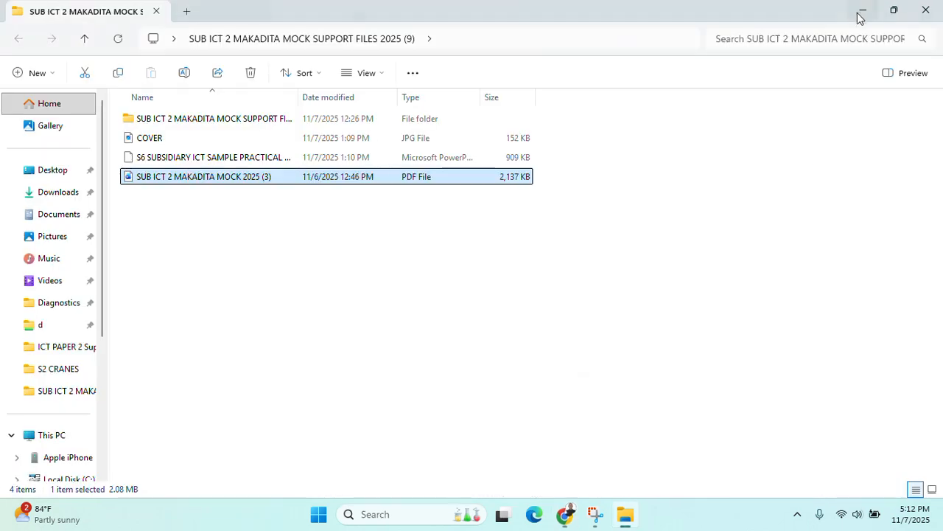
pyautogui.click(859, 14)
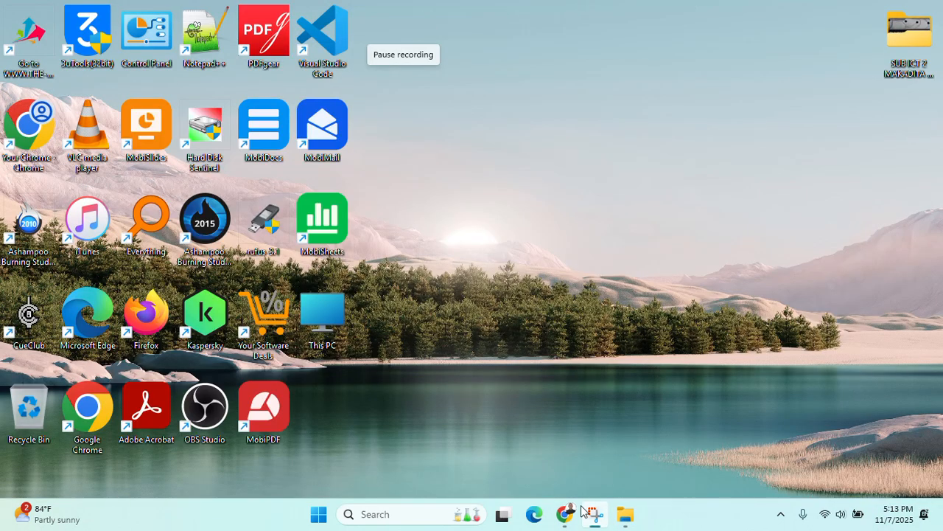
pyautogui.moveTo(572, 501)
pyautogui.click(586, 458)
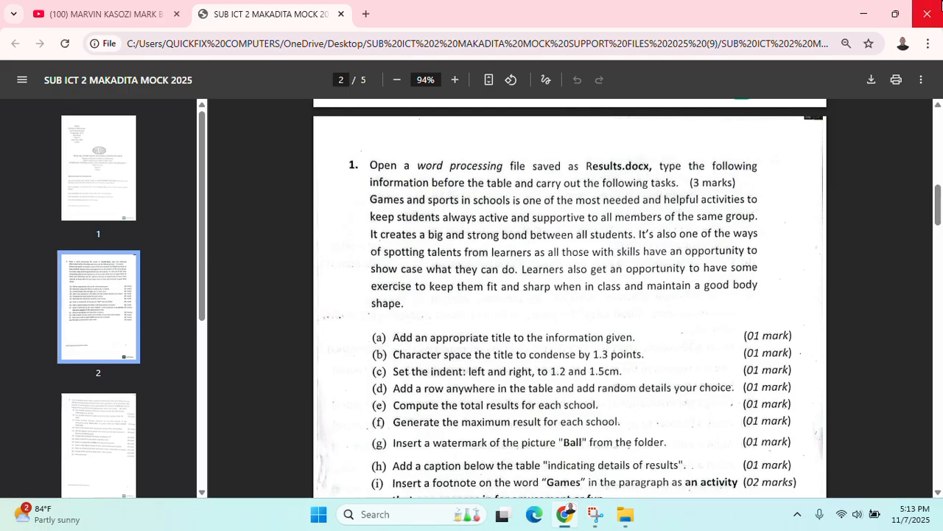
pyautogui.click(874, 15)
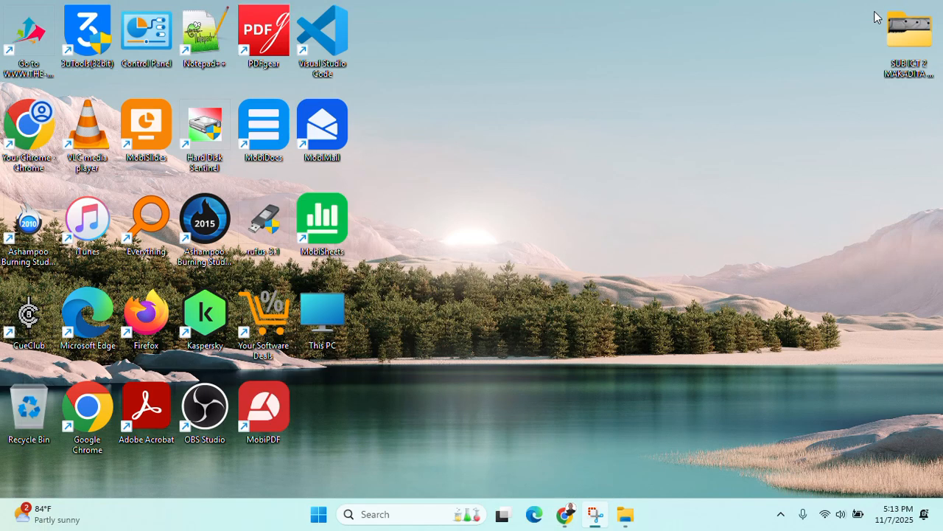
# Create a desktop folder named 'MAKADITA 2025 PRACTICAL GUIDE' and confirm it opens empty
pyautogui.rightClick(718, 125)
pyautogui.click(779, 337)
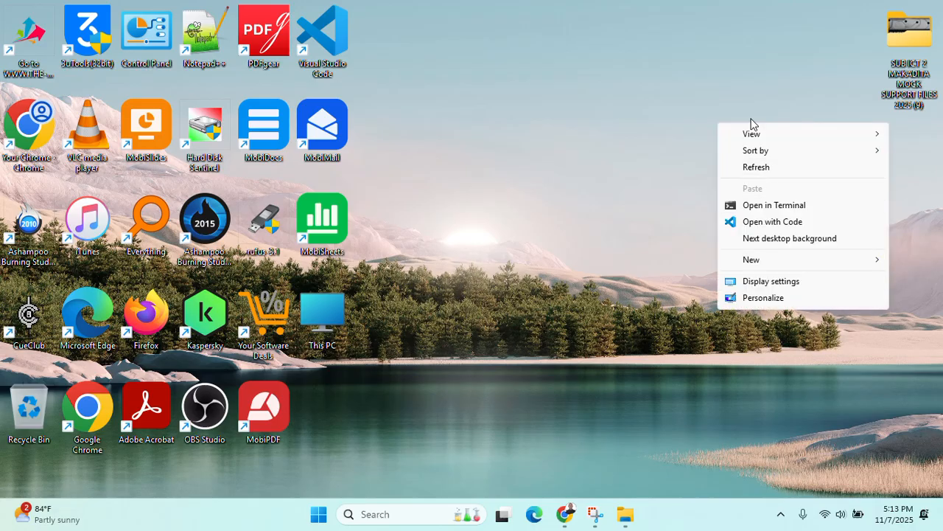
pyautogui.moveTo(764, 267)
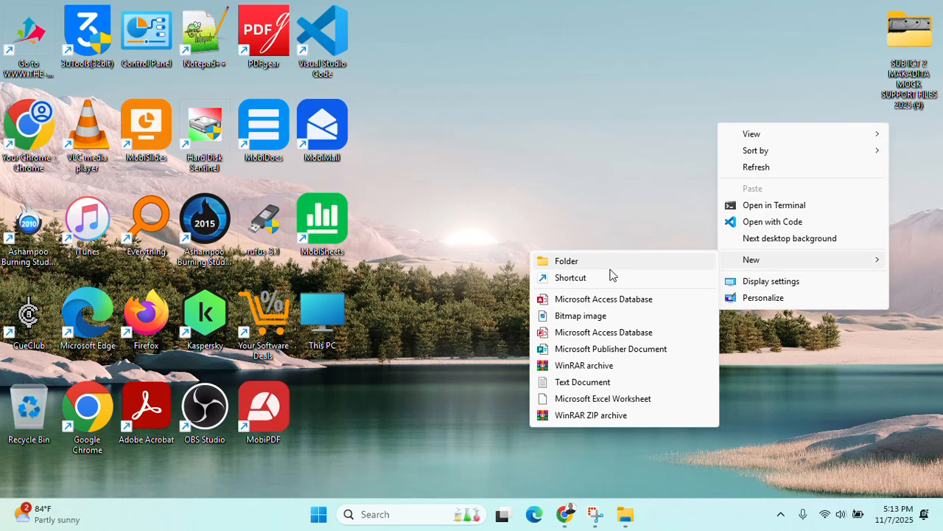
pyautogui.click(610, 267)
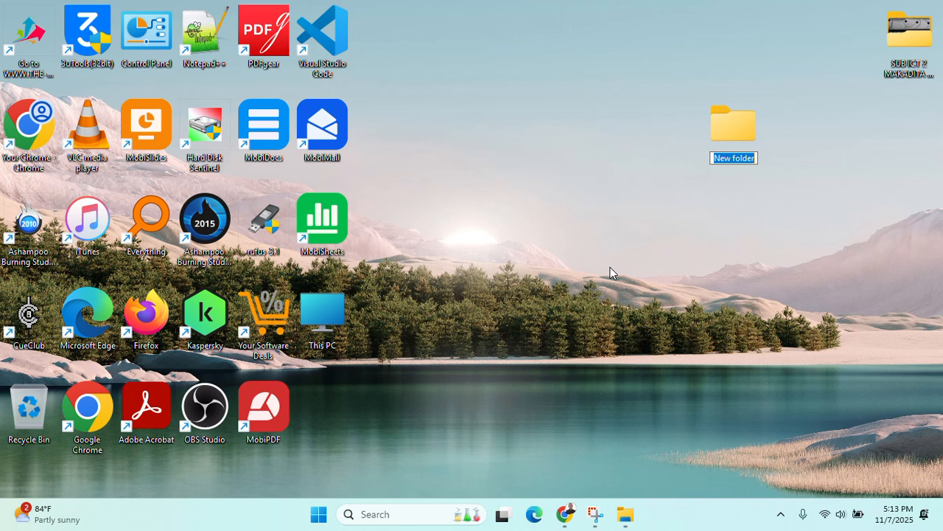
pyautogui.write('MAKA')
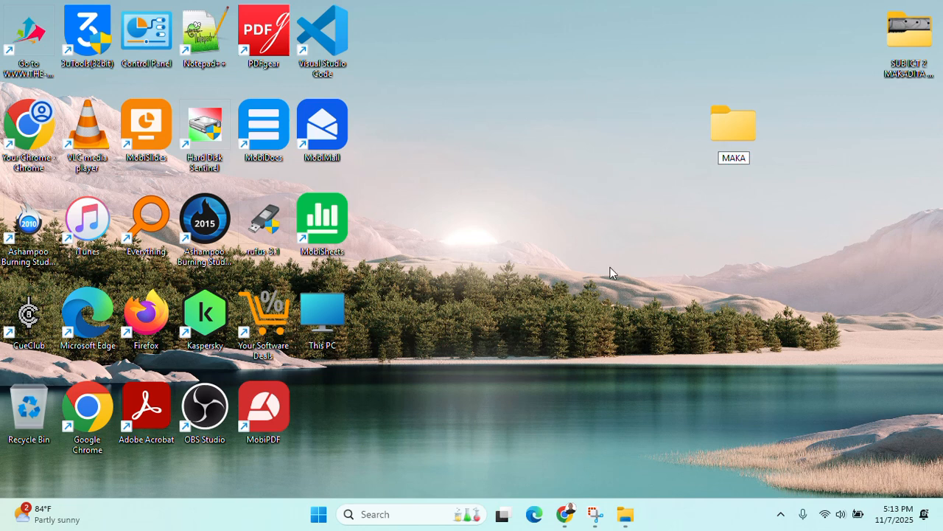
pyautogui.write('DITA')
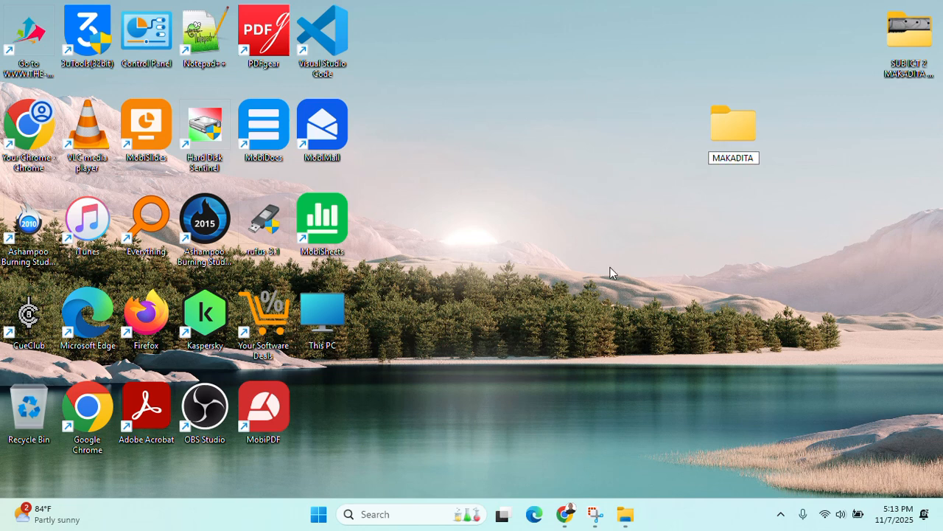
pyautogui.write(' 2025 PRAC')
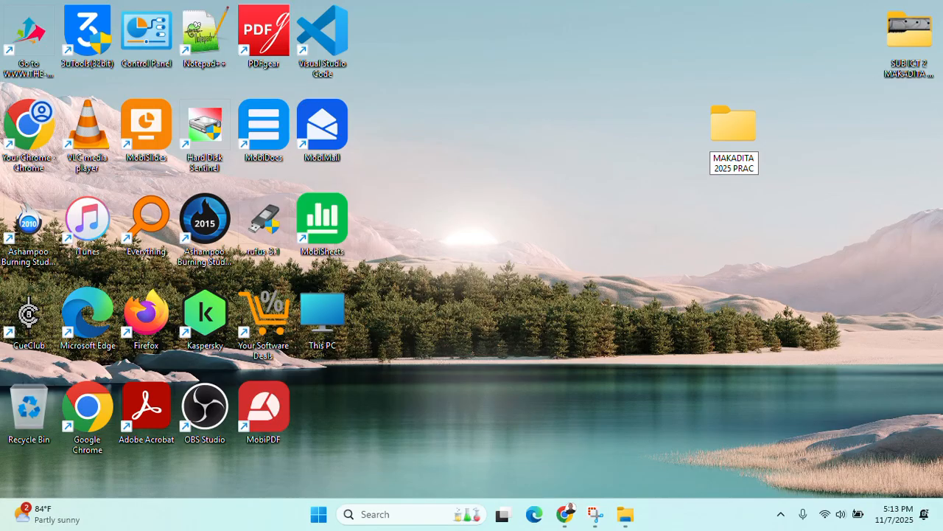
pyautogui.write('TICAL G')
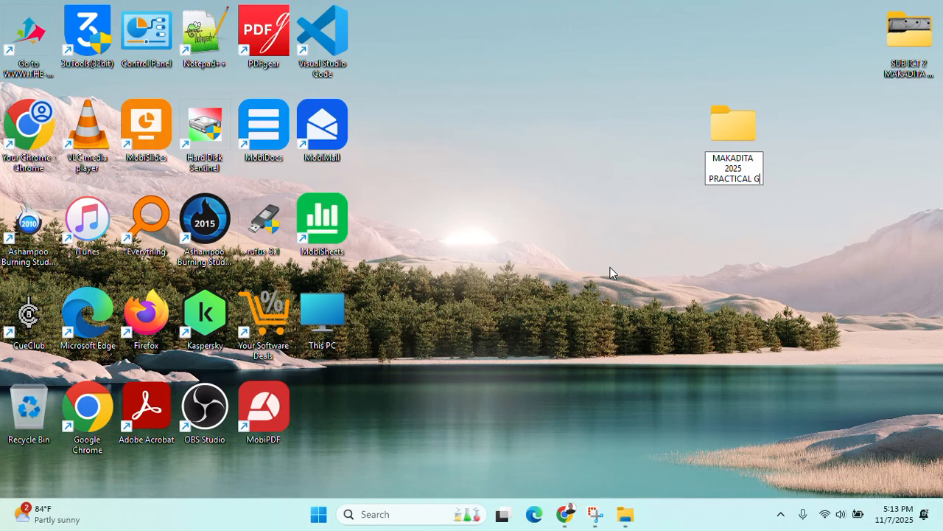
pyautogui.write('UIDE')
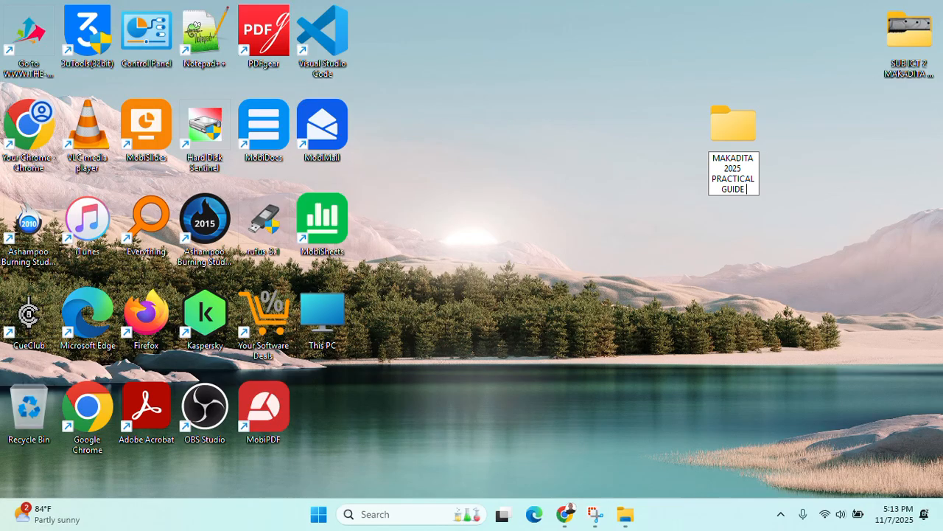
pyautogui.click(783, 160)
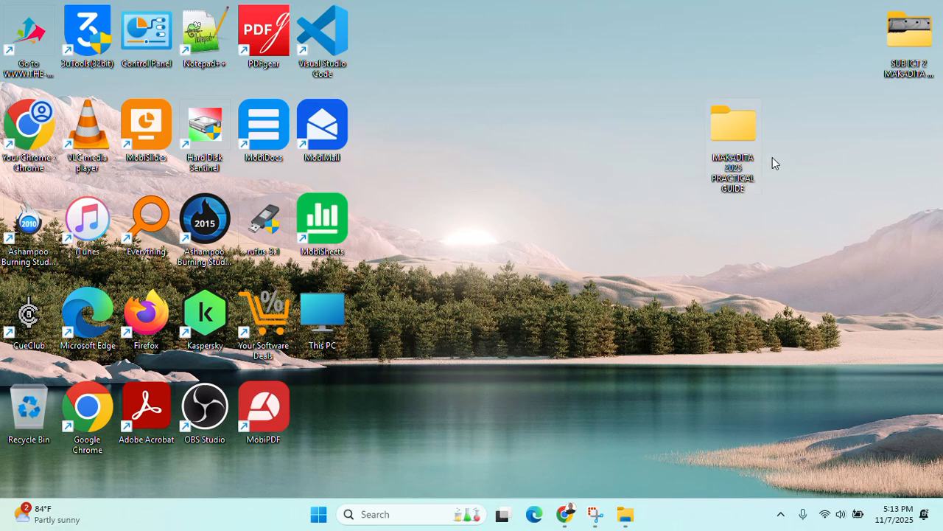
pyautogui.moveTo(745, 166); pyautogui.dragTo(703, 154)
pyautogui.doubleClick(735, 150)
pyautogui.click(938, 5)
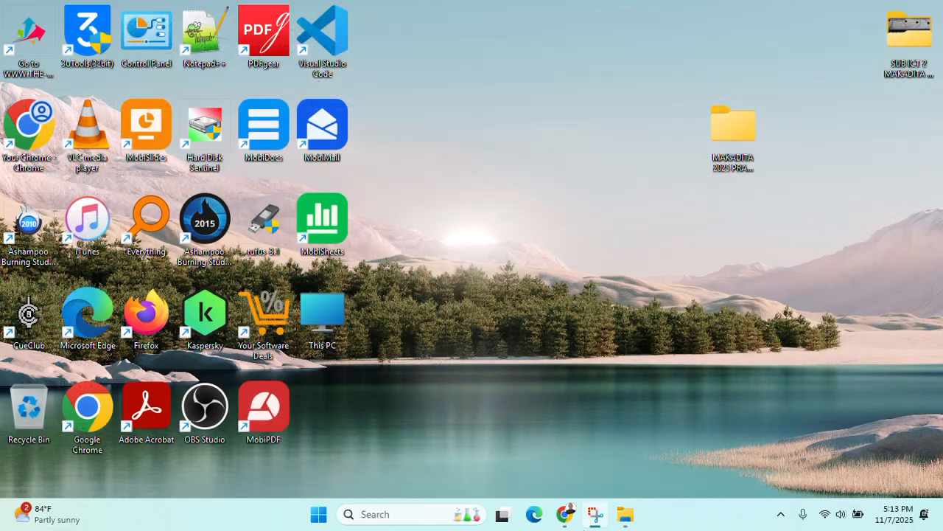
pyautogui.click(564, 514)
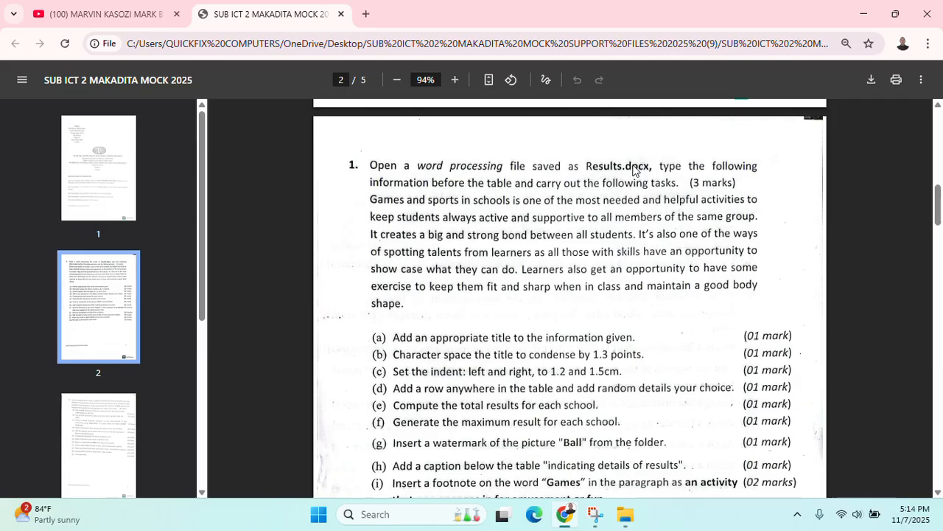
pyautogui.click(865, 11)
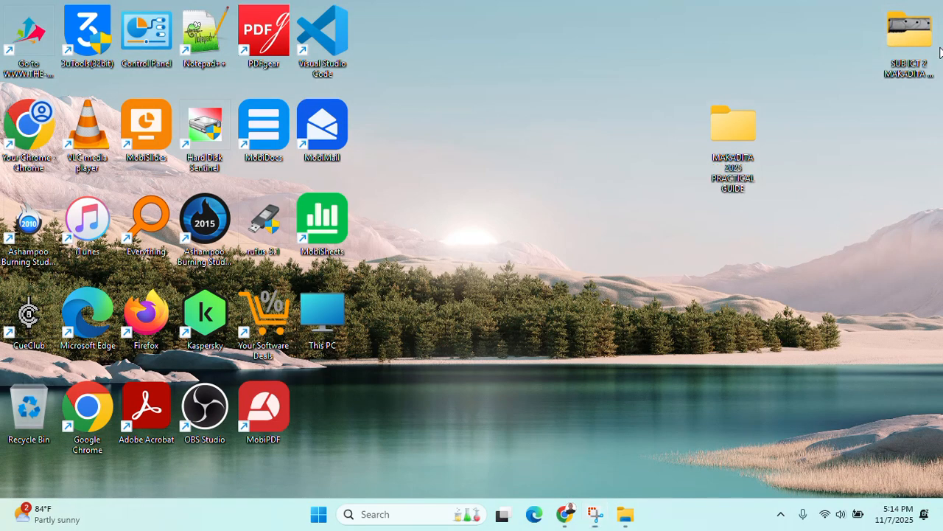
# Copy the Results document from the ICT PAPER 2 Support Files 2025 folder
pyautogui.doubleClick(908, 33)
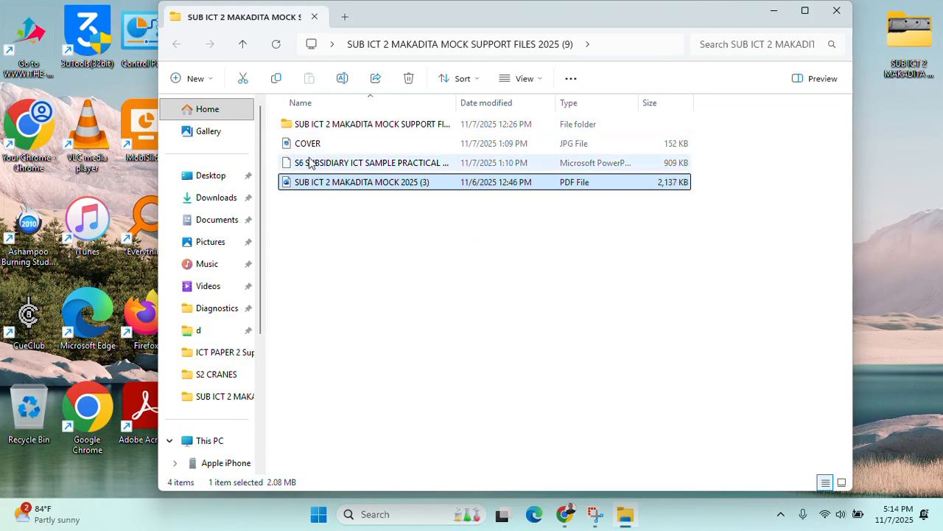
pyautogui.doubleClick(345, 125)
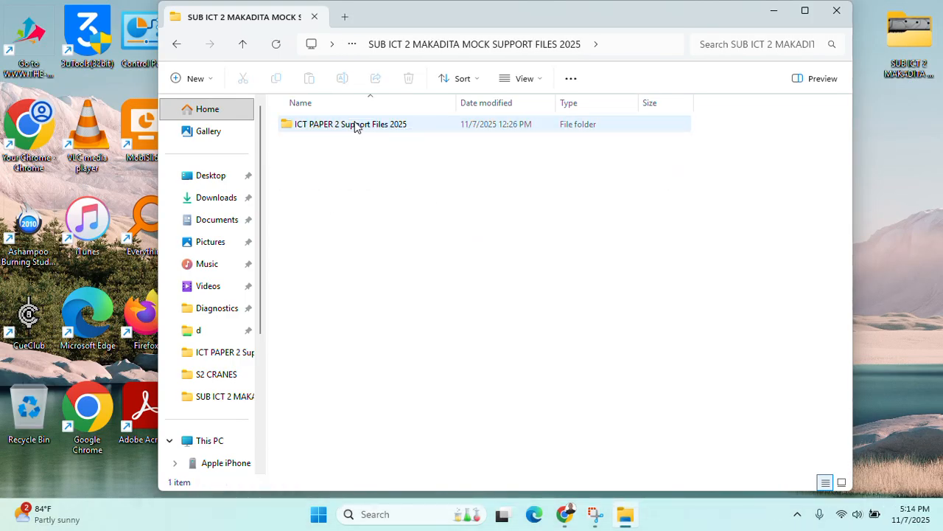
pyautogui.doubleClick(356, 124)
pyautogui.click(813, 156)
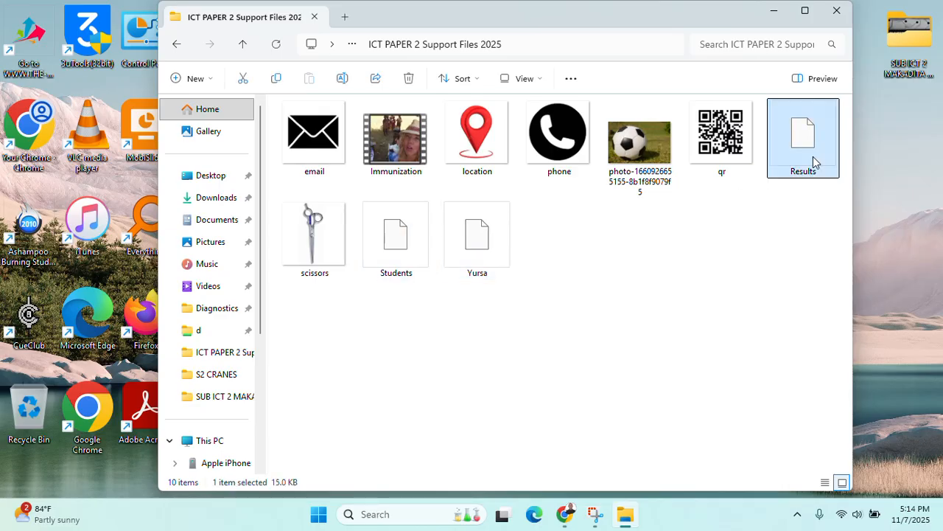
pyautogui.rightClick(800, 163)
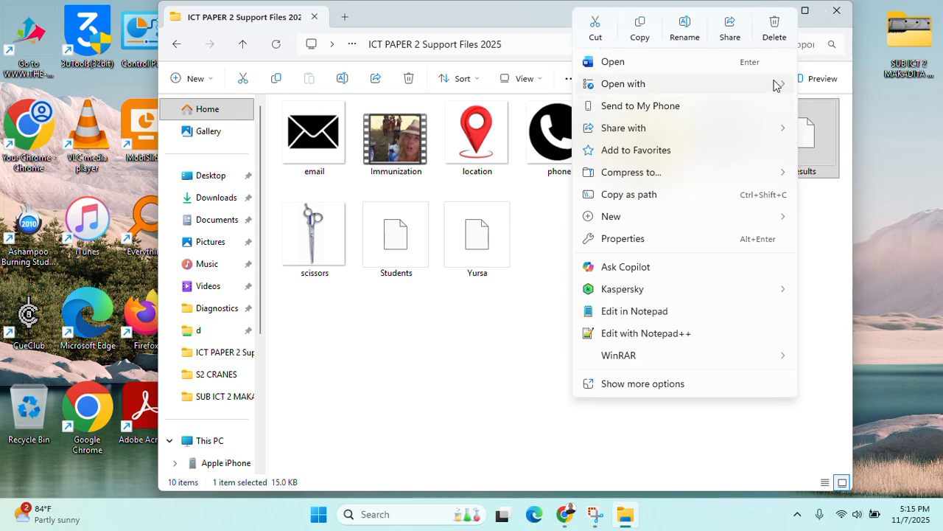
pyautogui.moveTo(774, 84)
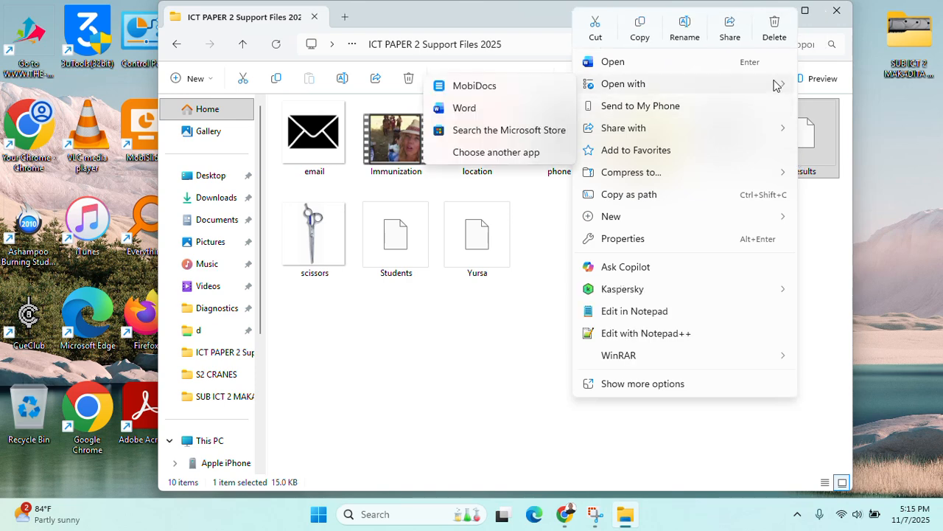
pyautogui.click(685, 384)
pyautogui.click(818, 398)
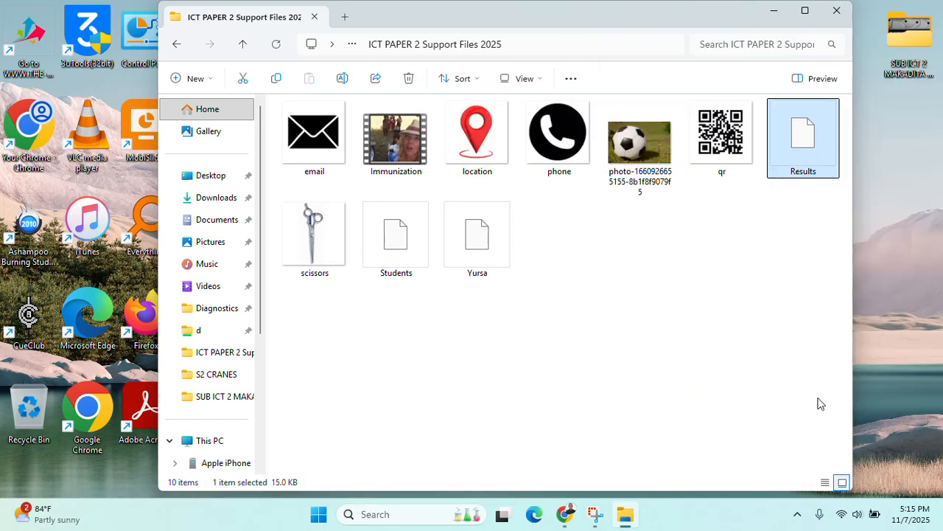
# Paste the Results document into the MAKADITA 2025 PRACTICAL GUIDE folder
pyautogui.click(837, 10)
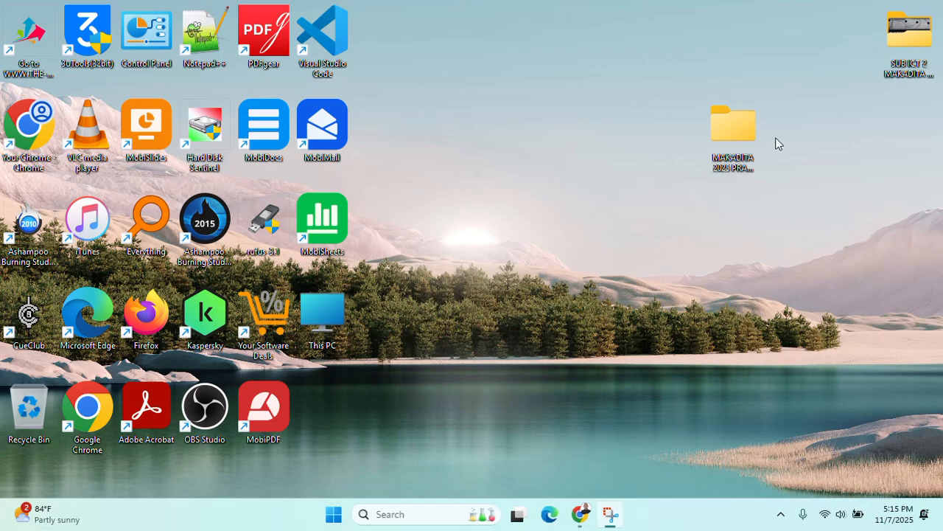
pyautogui.doubleClick(733, 152)
pyautogui.rightClick(358, 169)
pyautogui.click(453, 420)
pyautogui.click(413, 273)
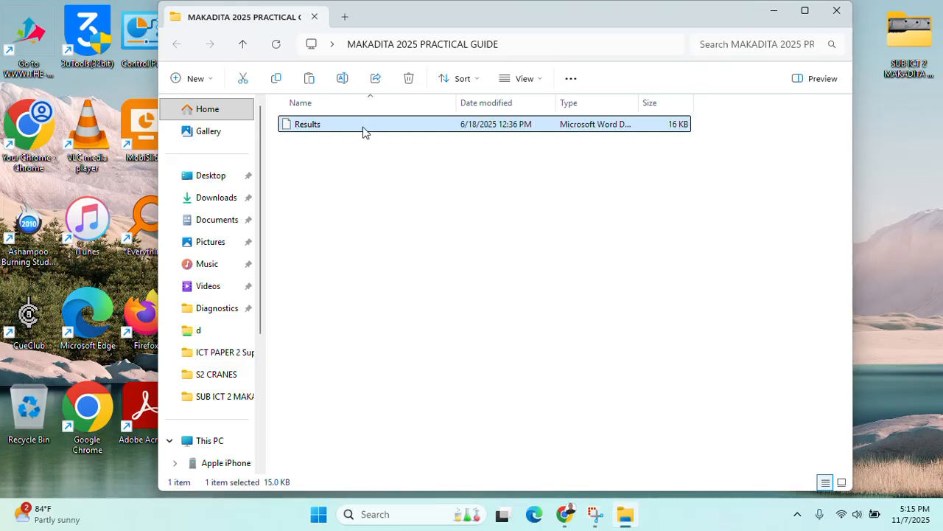
# Open the copied Results document in Word, enable editing, and check the PDF task instructions
pyautogui.doubleClick(363, 131)
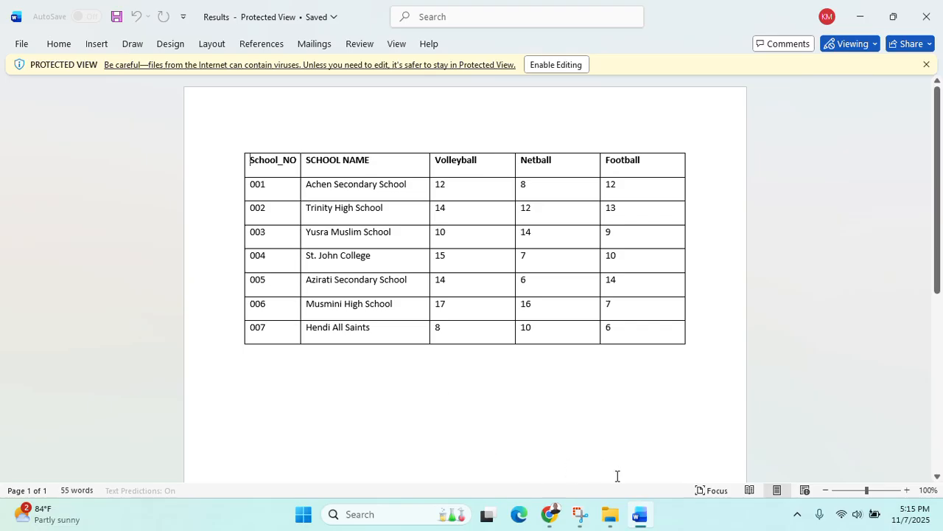
pyautogui.click(569, 64)
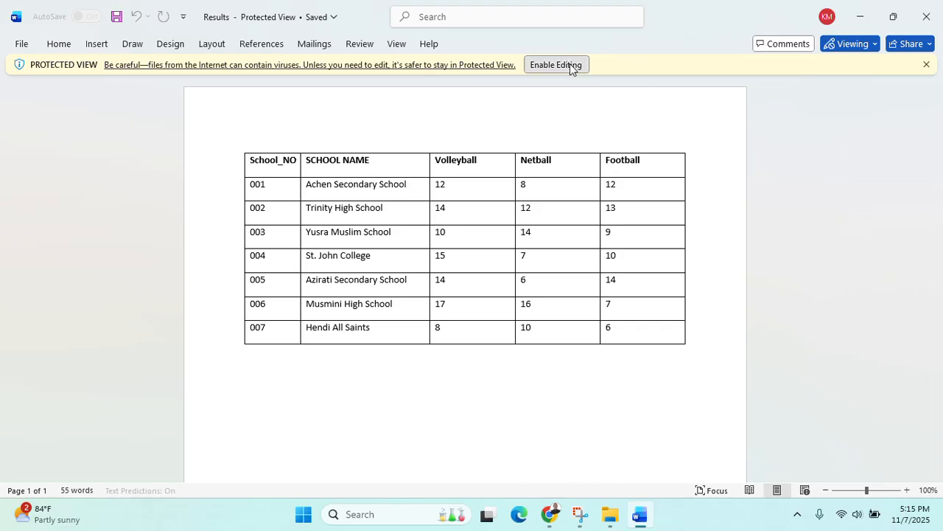
pyautogui.click(551, 515)
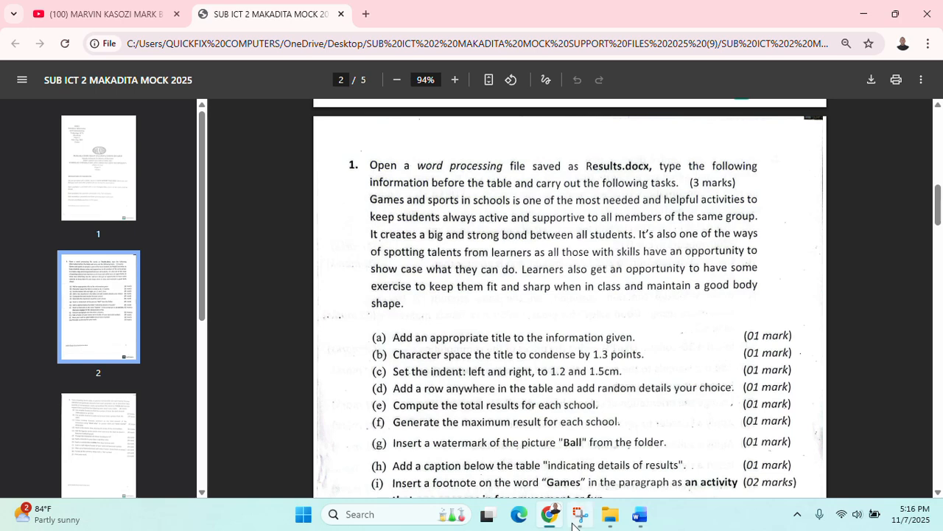
pyautogui.click(648, 515)
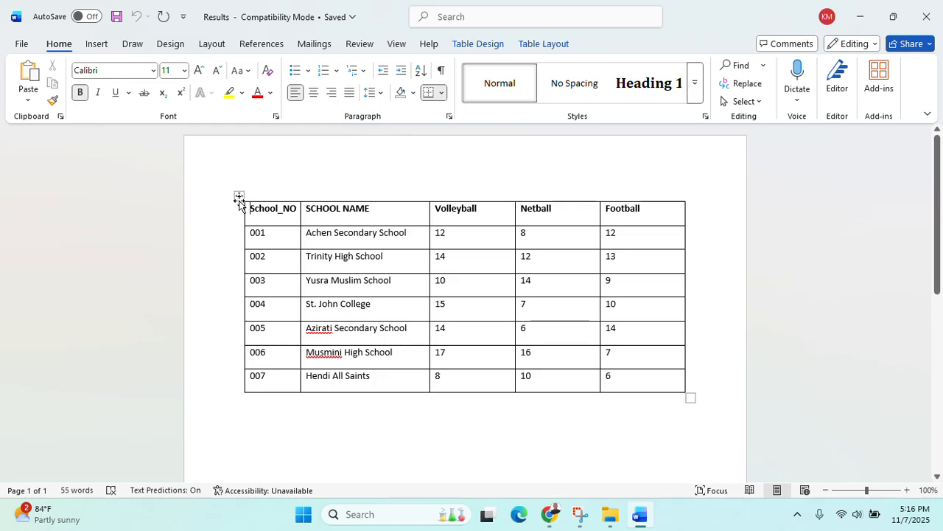
# Move the table down and type 'Games and sports in schools…' sentences about staying active and bonding
pyautogui.moveTo(239, 198); pyautogui.dragTo(240, 268)
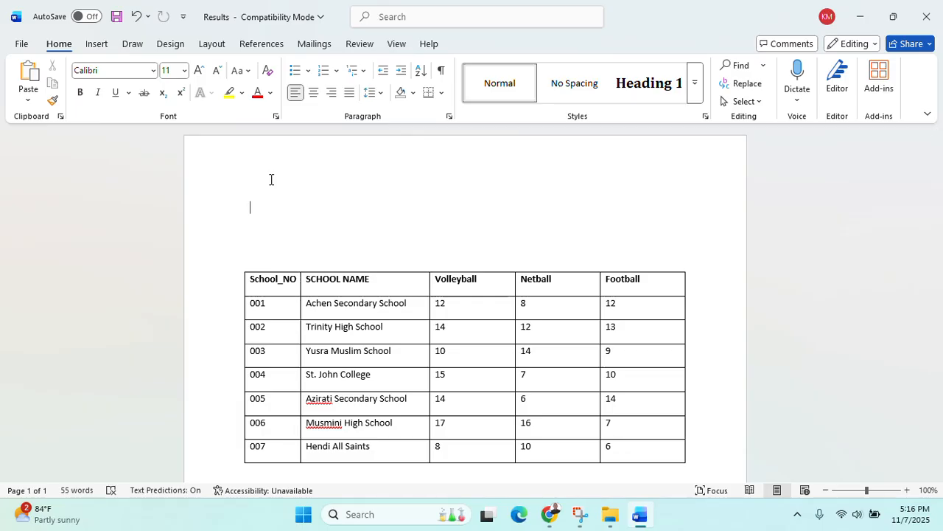
pyautogui.write('Games and sports in schools')
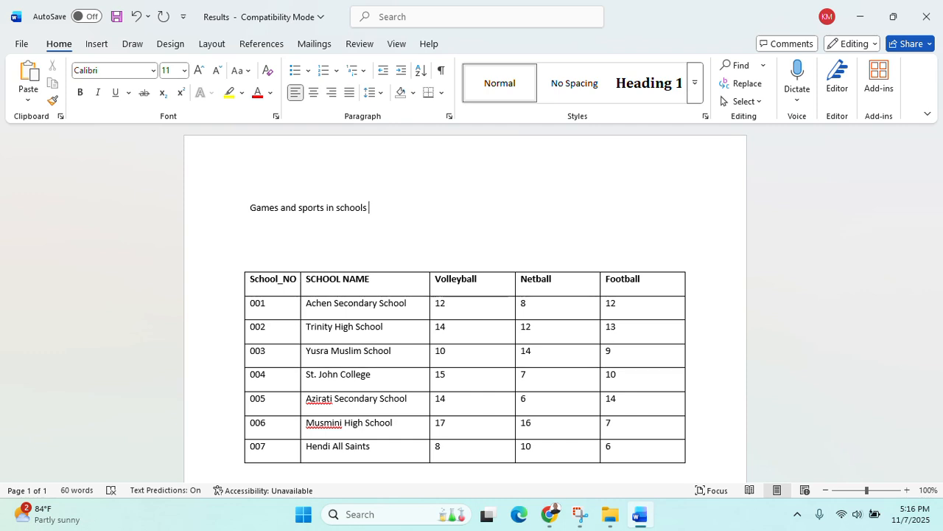
pyautogui.write('is one of the most neeed')
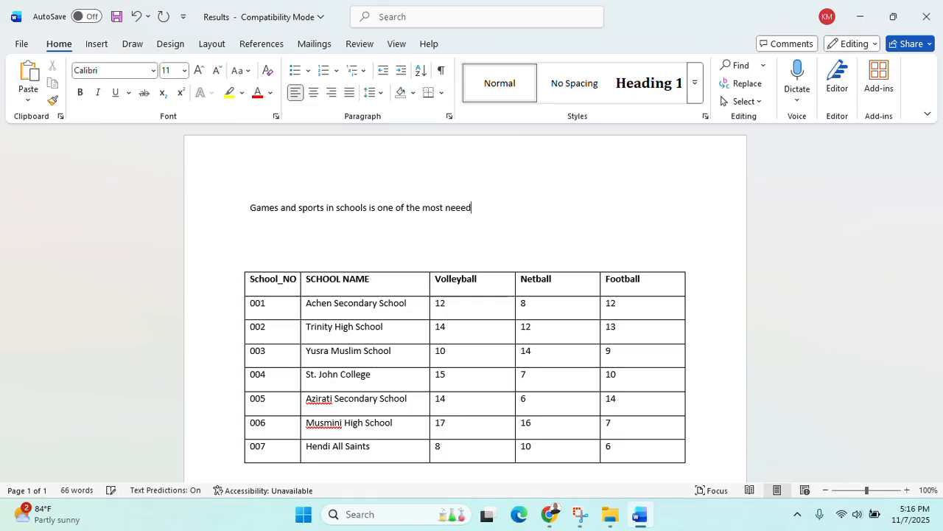
pyautogui.press('BackSpace')
pyautogui.press('BackSpace')
pyautogui.write('ded and ')
pyautogui.write('he')
pyautogui.write('ld')
pyautogui.press('BackSpace')
pyautogui.write('pful activities')
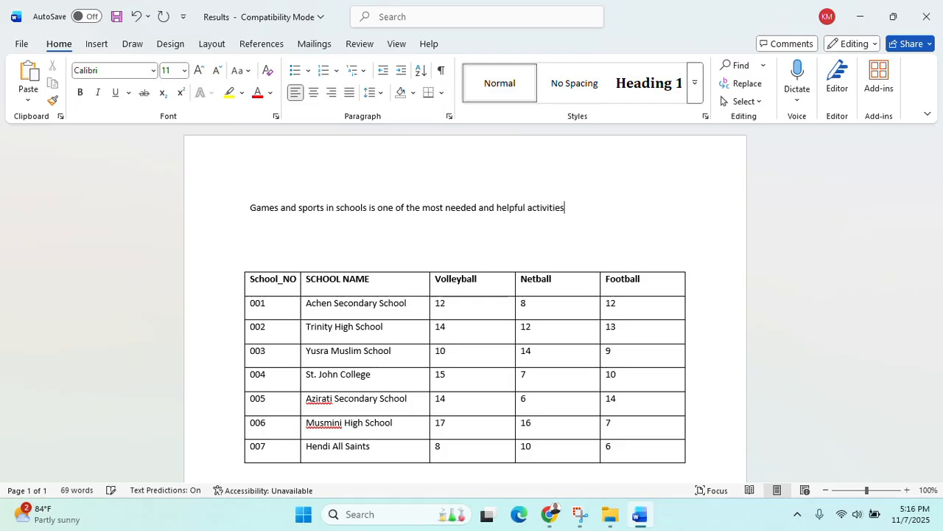
pyautogui.write(' to keep students ')
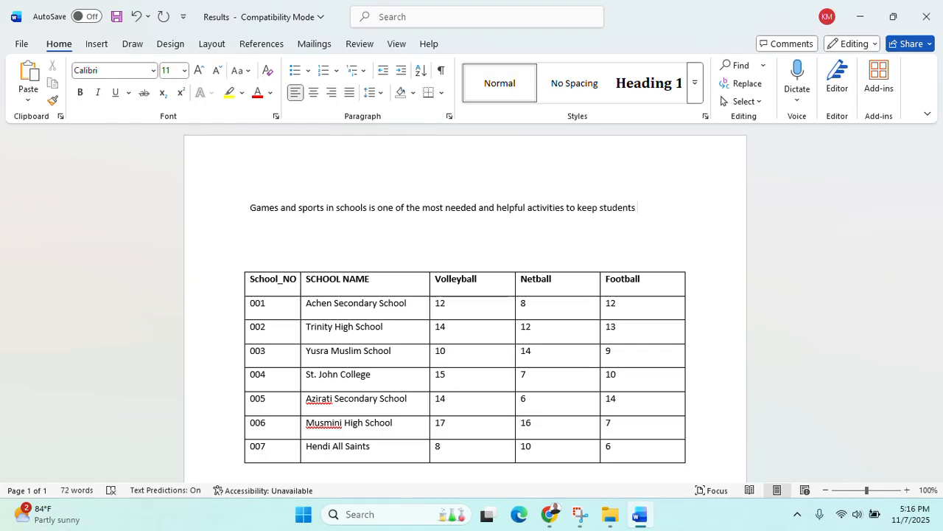
pyautogui.write('always ac')
pyautogui.write('tive ')
pyautogui.write('and suppo')
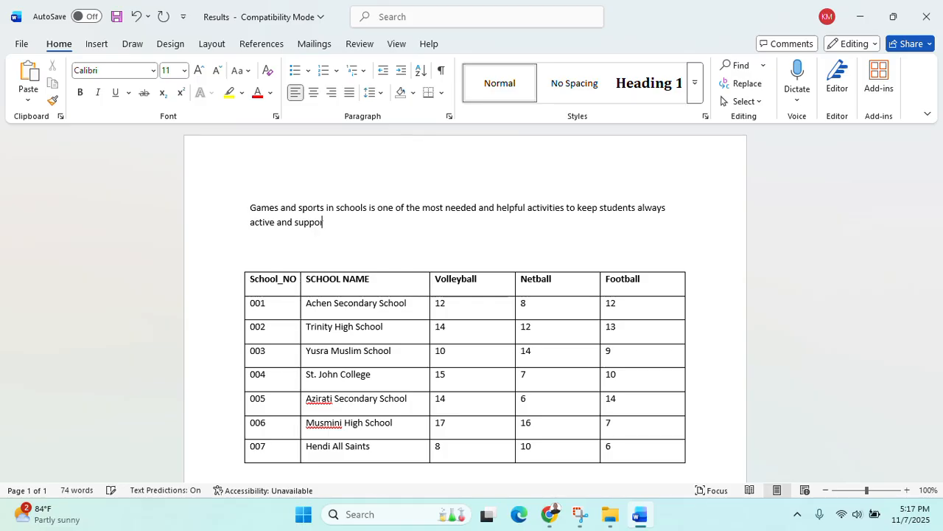
pyautogui.write('rtive all membesr')
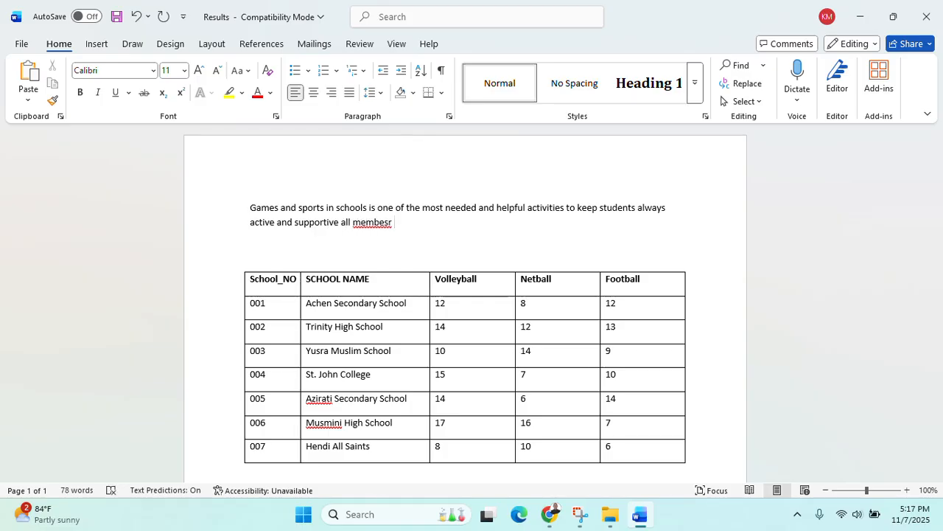
pyautogui.press('BackSpace')
pyautogui.press('BackSpace')
pyautogui.press('BackSpace')
pyautogui.write('rs of thye')
pyautogui.press('BackSpace')
pyautogui.press('BackSpace')
pyautogui.press('BackSpace')
pyautogui.write('e same group.')
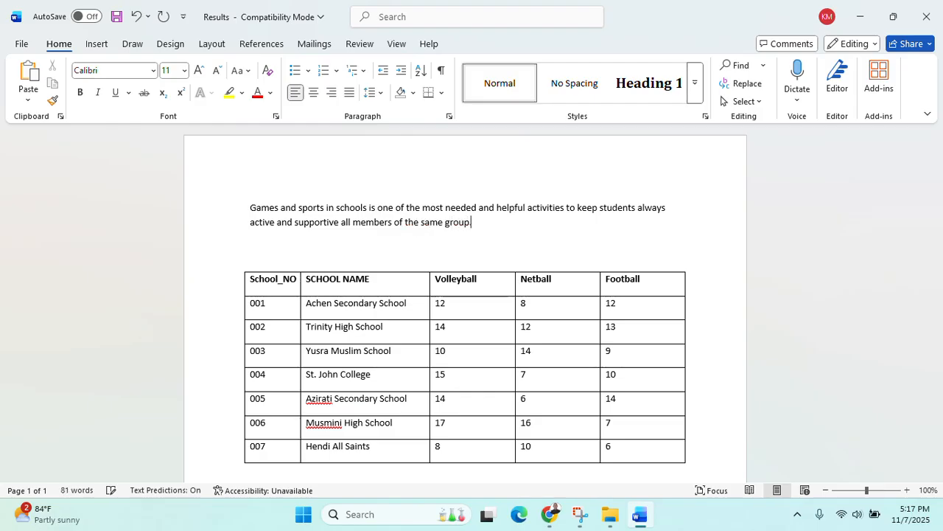
pyautogui.write(' It creates a big and stro')
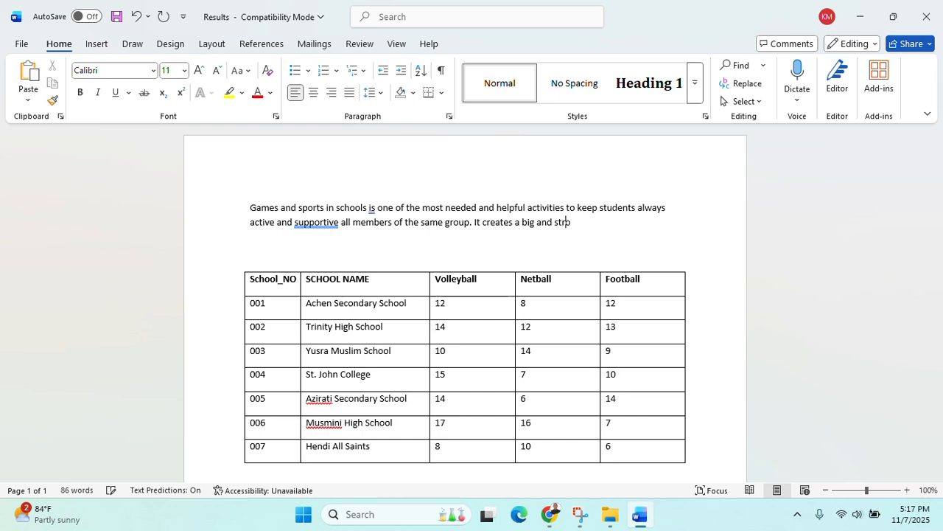
pyautogui.write('ng bonf')
pyautogui.press('BackSpace')
pyautogui.write('d between all studeh')
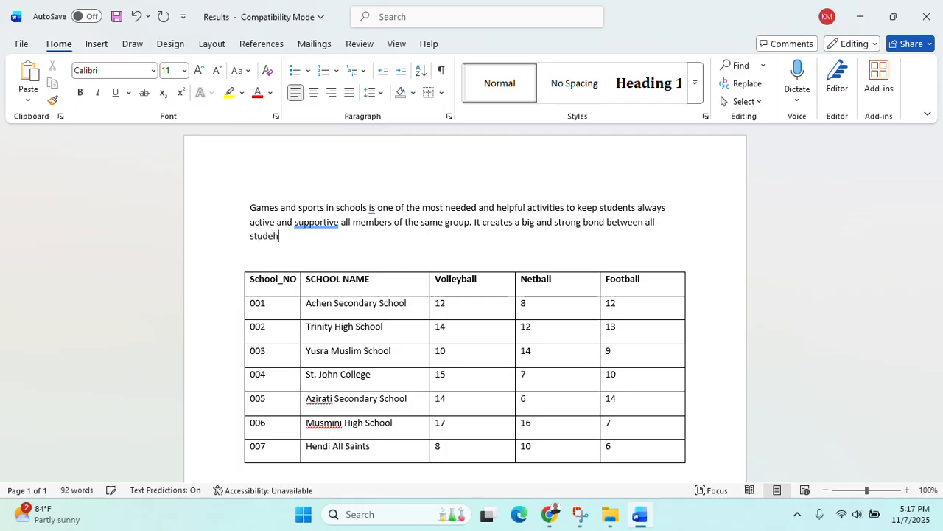
pyautogui.press('BackSpace')
pyautogui.write('nts')
pyautogui.press('BackSpace')
# Continue the paragraph about spotting talents and exercising to stay fit and sharp in class
pyautogui.write('. Its also one of')
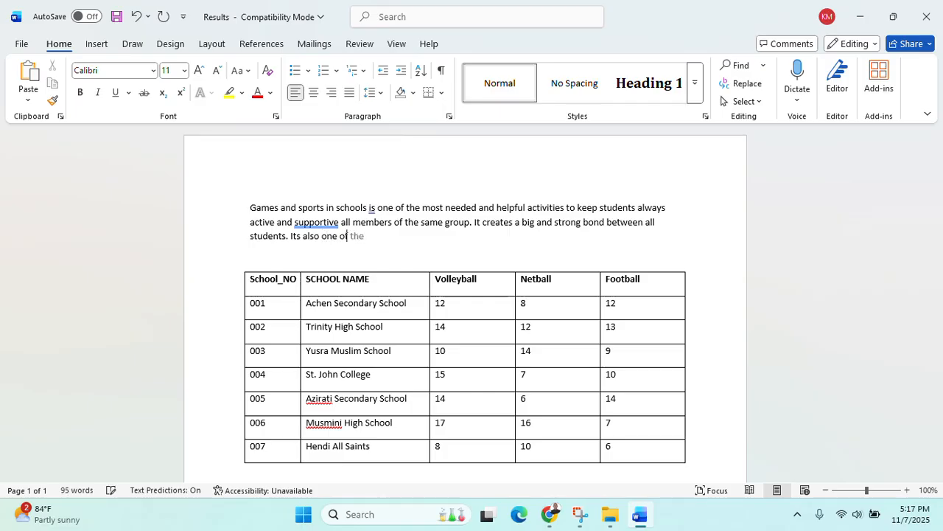
pyautogui.write(' the ways of sp')
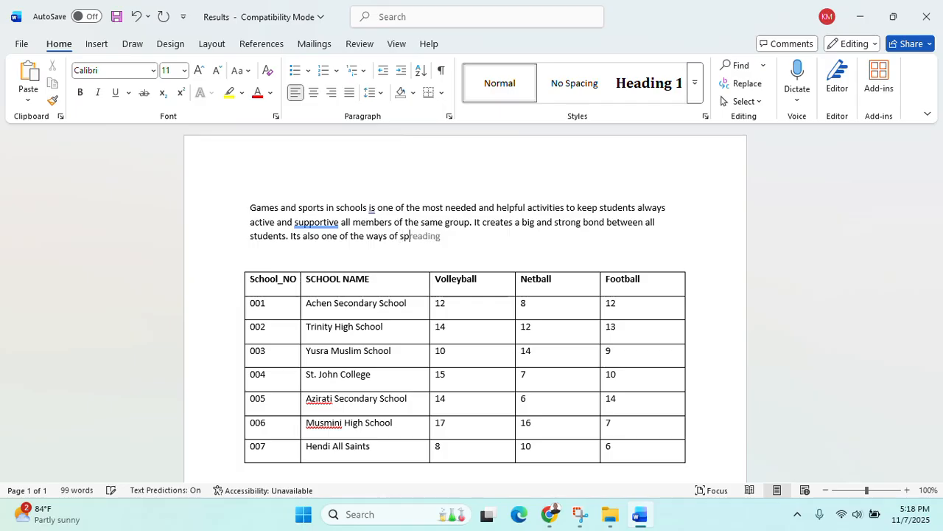
pyautogui.write('otting talents ')
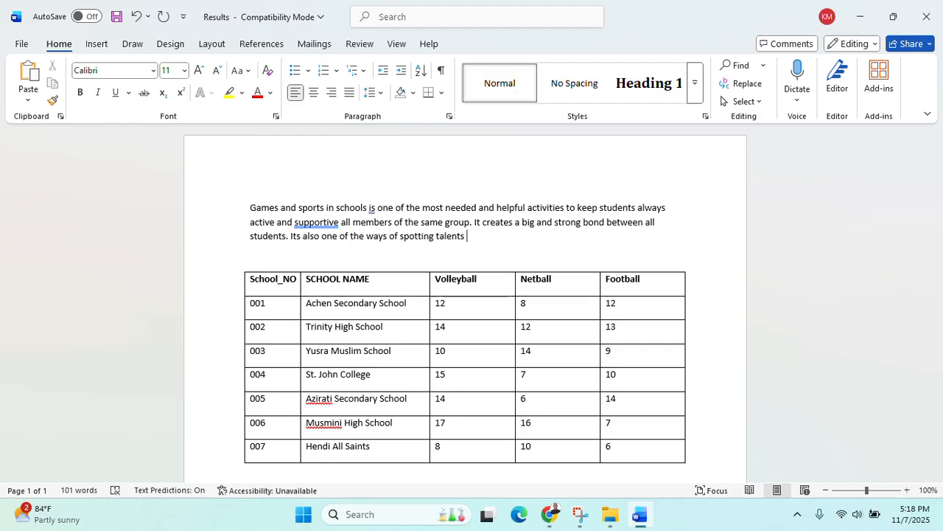
pyautogui.write('from learners as')
pyautogui.write('all those with skills ')
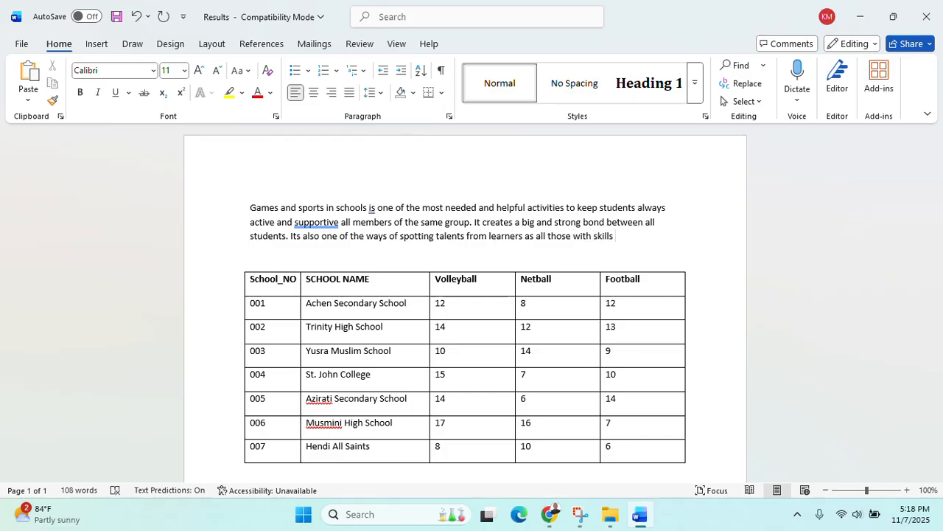
pyautogui.write('have an o')
pyautogui.write('pport')
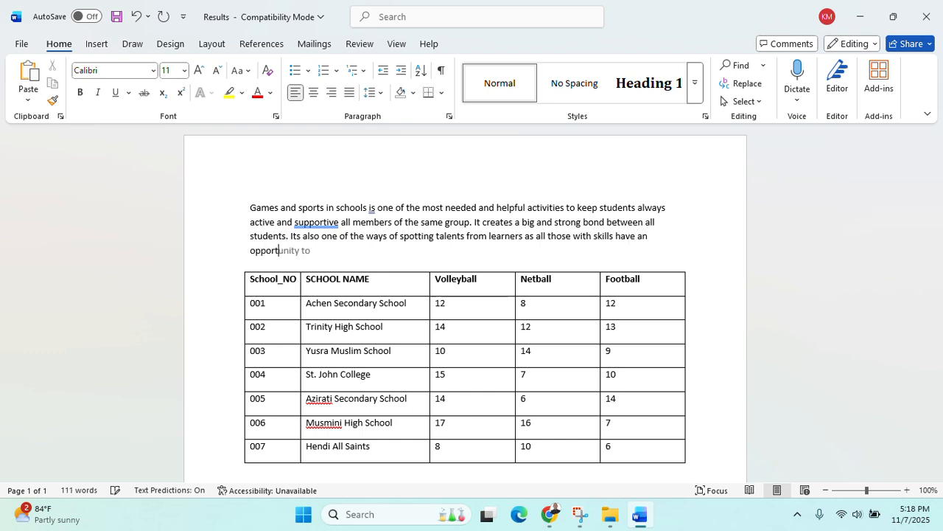
pyautogui.press('Tab')
pyautogui.write('sg')
pyautogui.press('BackSpace')
pyautogui.write('howcase ')
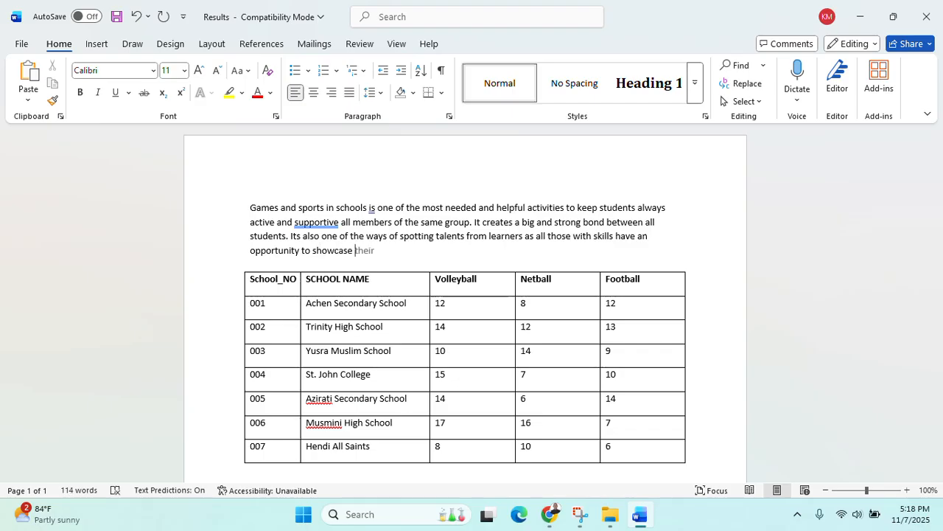
pyautogui.write('what they can do')
pyautogui.press('BackSpace')
pyautogui.write('. learners')
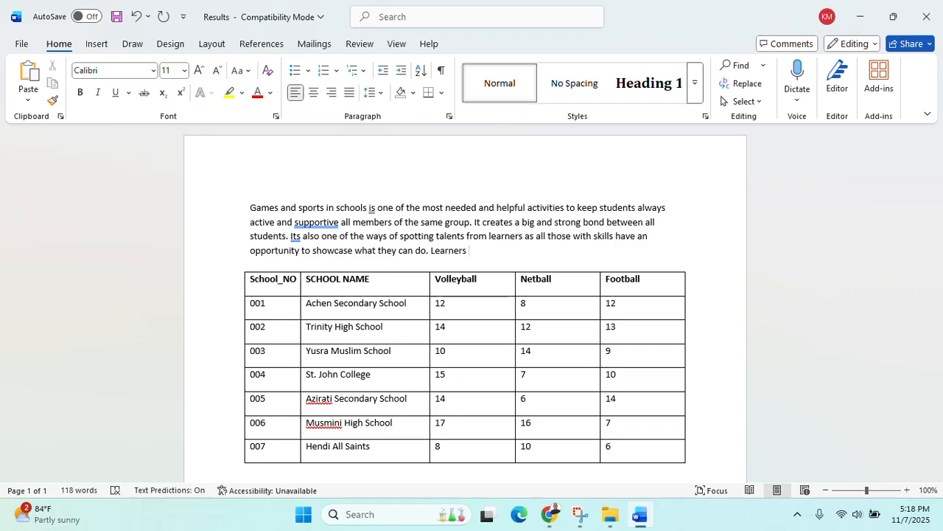
pyautogui.write('also get an opportunity t')
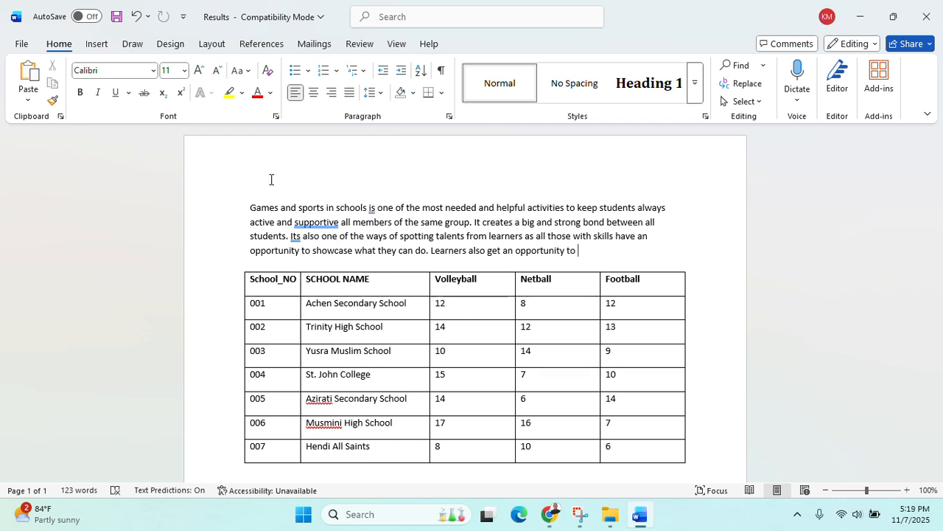
pyautogui.write('o have some excersize ')
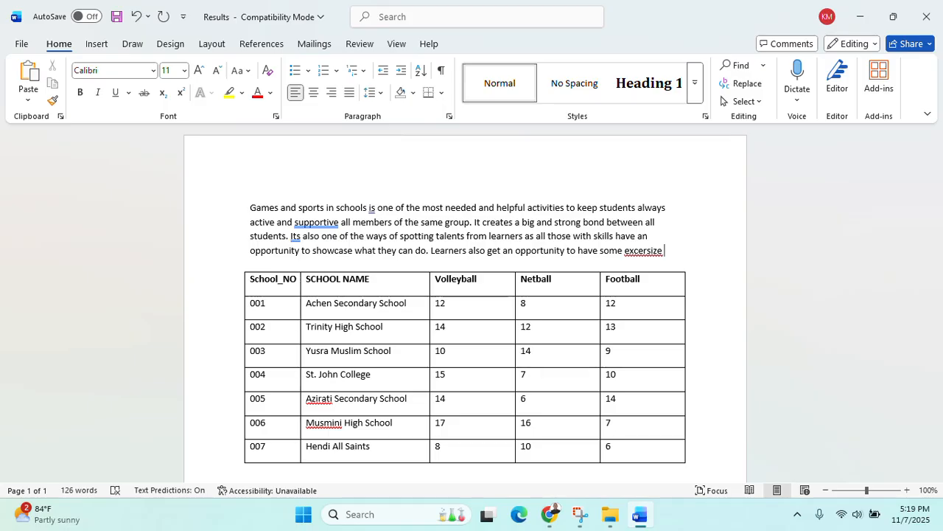
pyautogui.write('to keep ')
pyautogui.write('the ')
pyautogui.write('m')
pyautogui.write(' fit')
pyautogui.write(' and sharp')
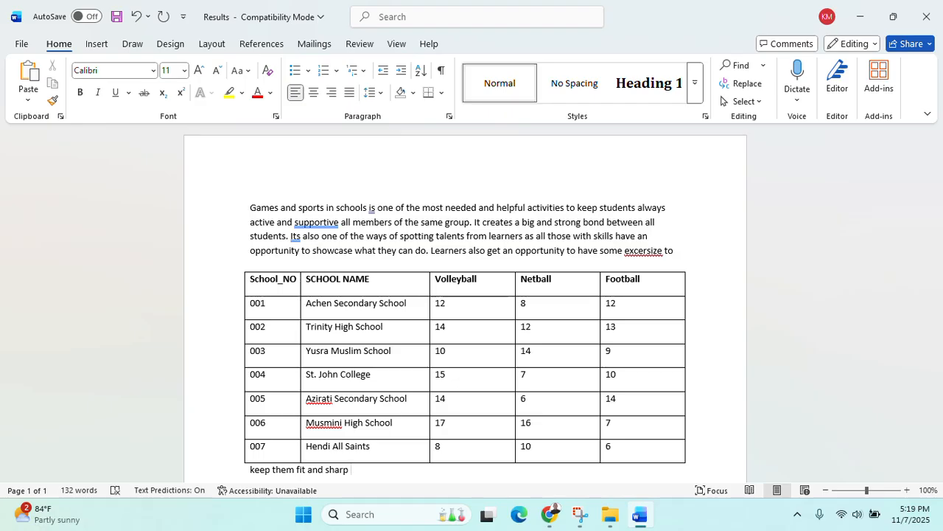
pyautogui.write(' when in class and amain')
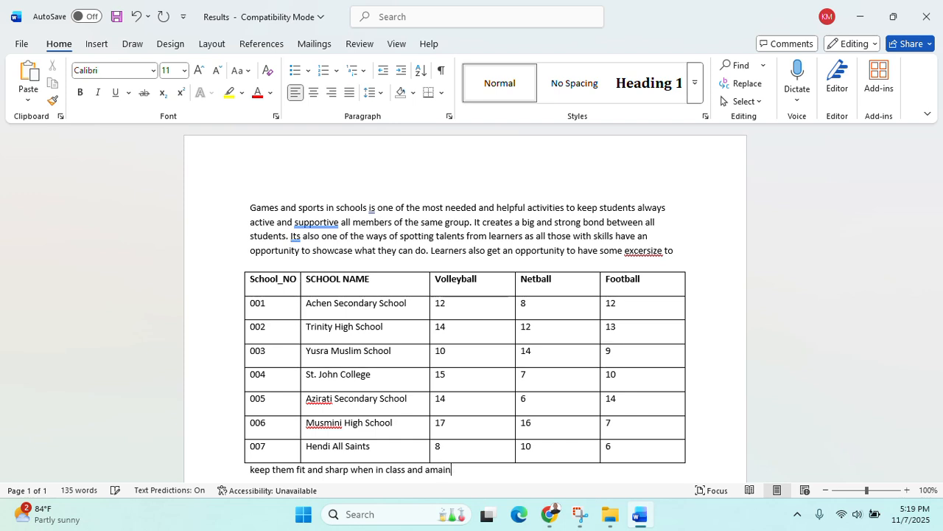
pyautogui.write('tain a good body shape.')
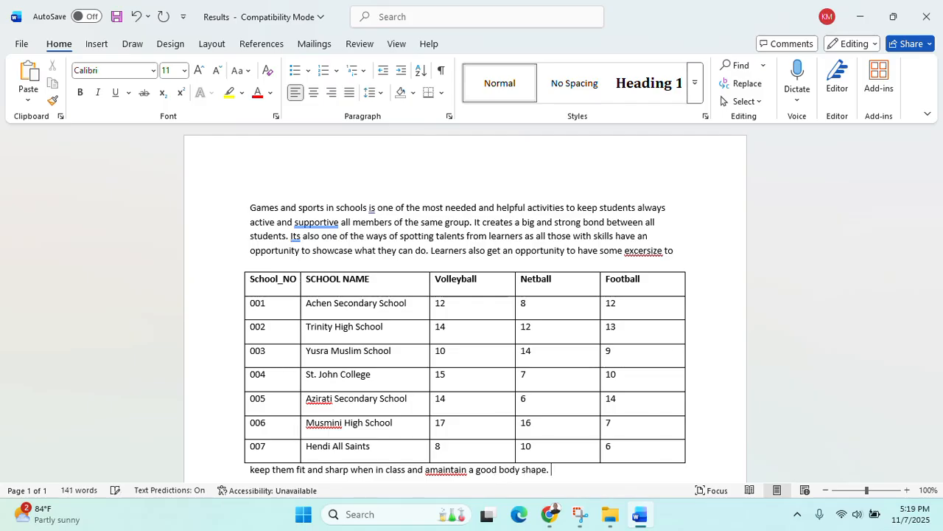
# Split 'amaintain' into two words and correct 'excersize' to 'exercise'
pyautogui.click(432, 478)
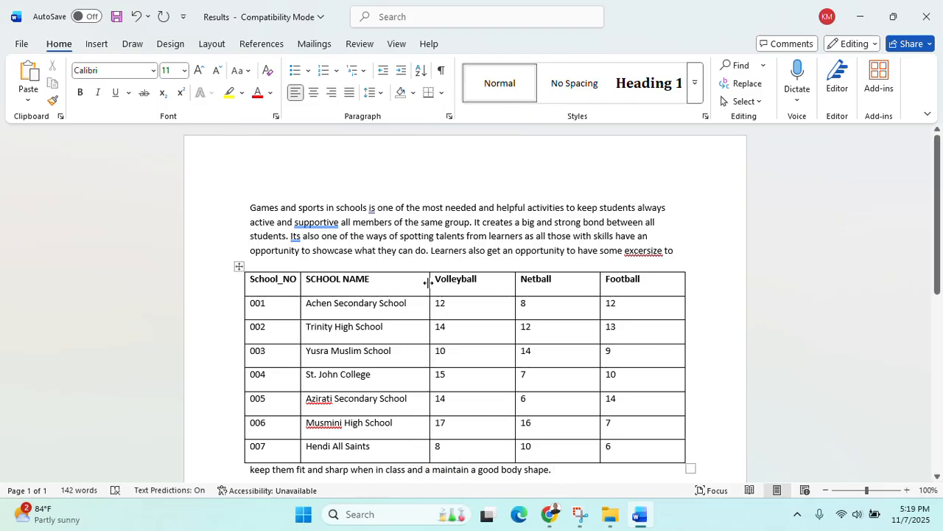
pyautogui.scroll(-1, 422, 376)
pyautogui.scroll(-3, 421, 376)
pyautogui.scroll(4, 426, 373)
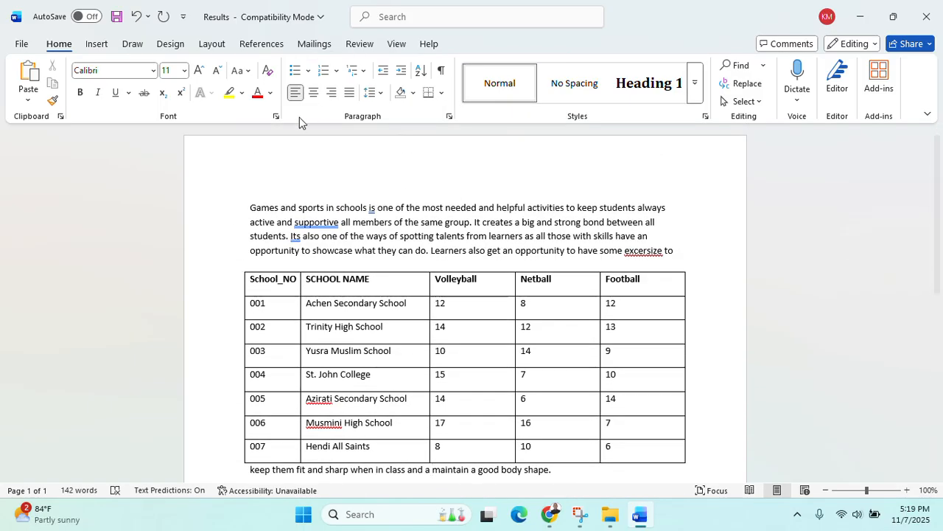
pyautogui.click(698, 251)
pyautogui.rightClick(638, 251)
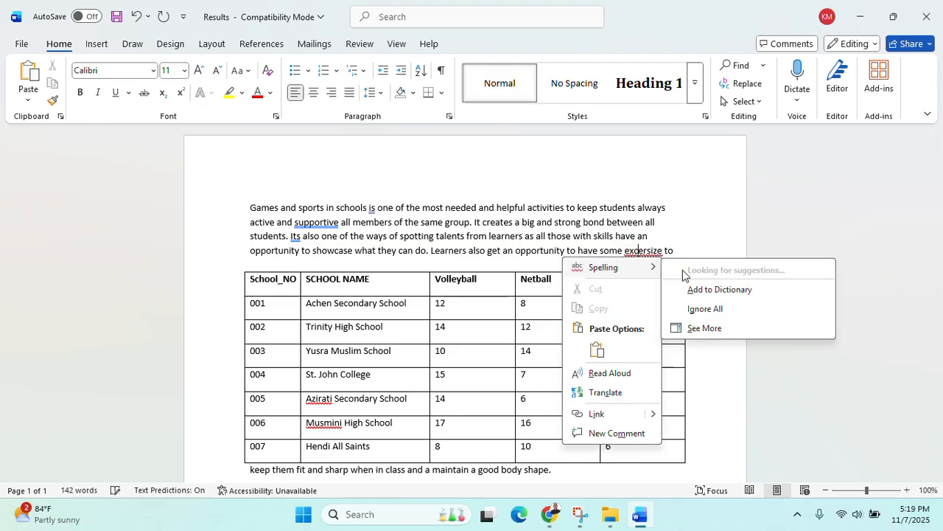
pyautogui.click(696, 279)
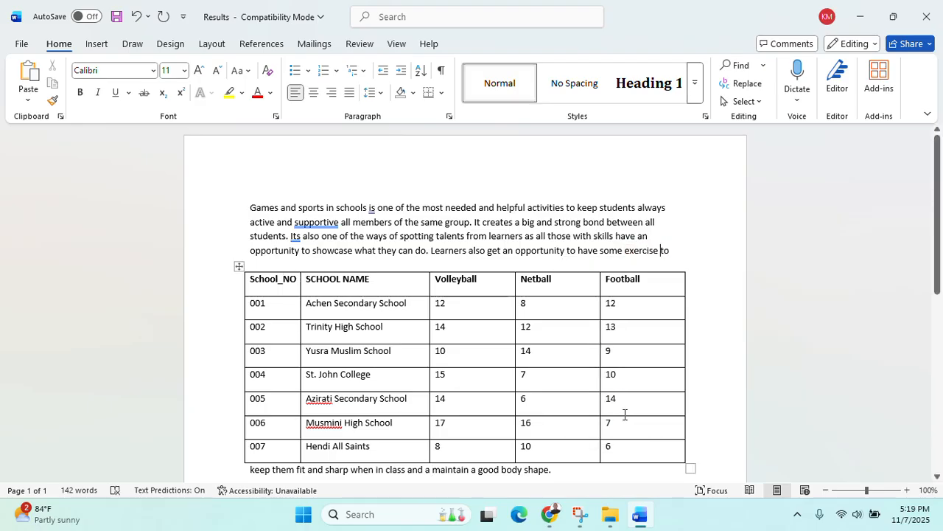
# Reposition the table so it sits just below the paragraph
pyautogui.moveTo(239, 266); pyautogui.dragTo(244, 351)
pyautogui.scroll(-9, 244, 352)
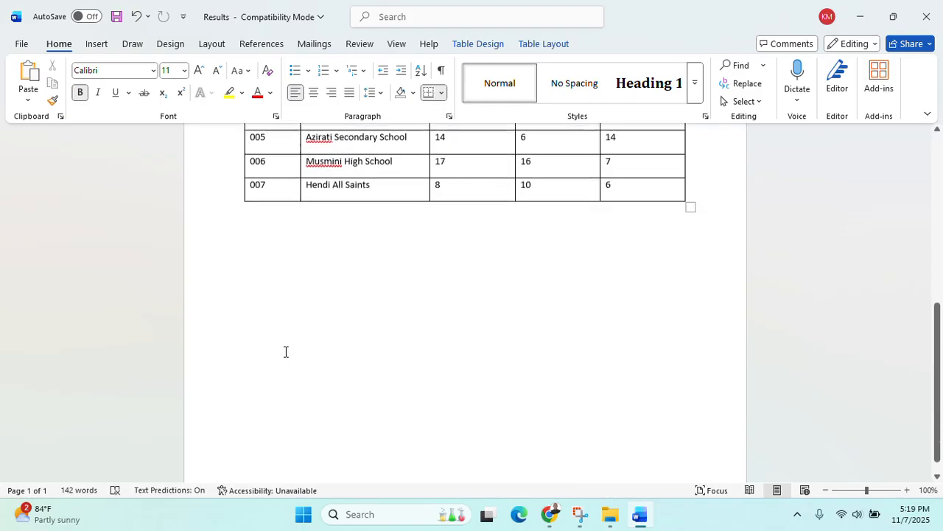
pyautogui.scroll(10, 286, 351)
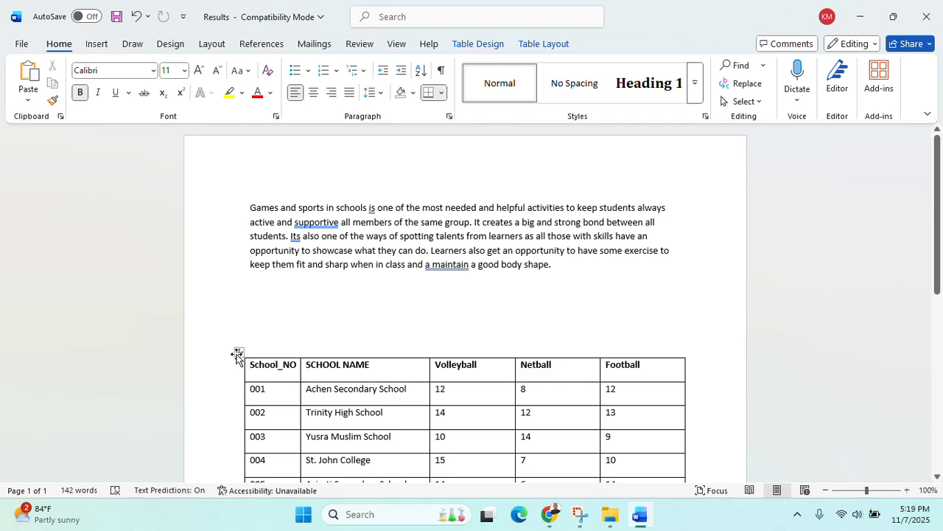
pyautogui.moveTo(237, 355); pyautogui.dragTo(240, 287)
pyautogui.scroll(-3, 447, 406)
pyautogui.scroll(3, 449, 404)
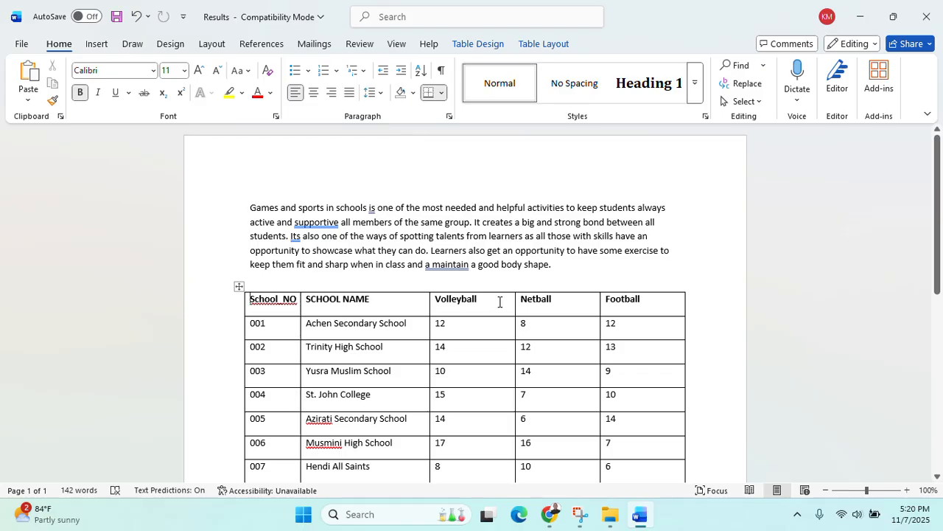
# Ignore the grammar flag on 'supportive' and accept 'maintain' for 'a maintain'
pyautogui.click(320, 222)
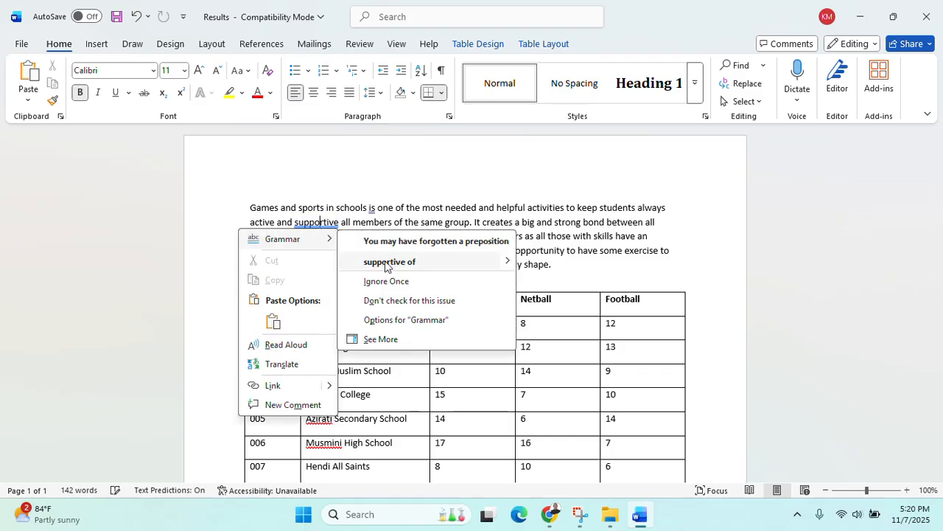
pyautogui.click(379, 281)
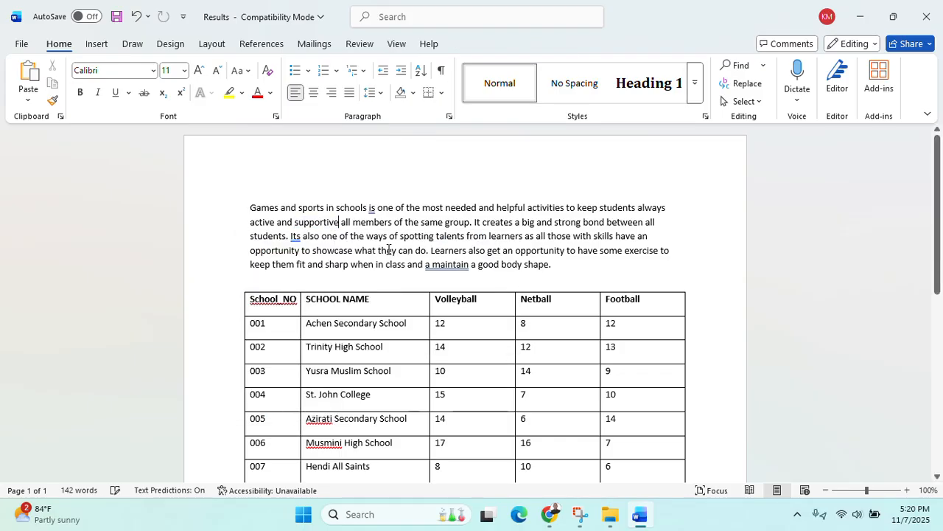
pyautogui.rightClick(442, 267)
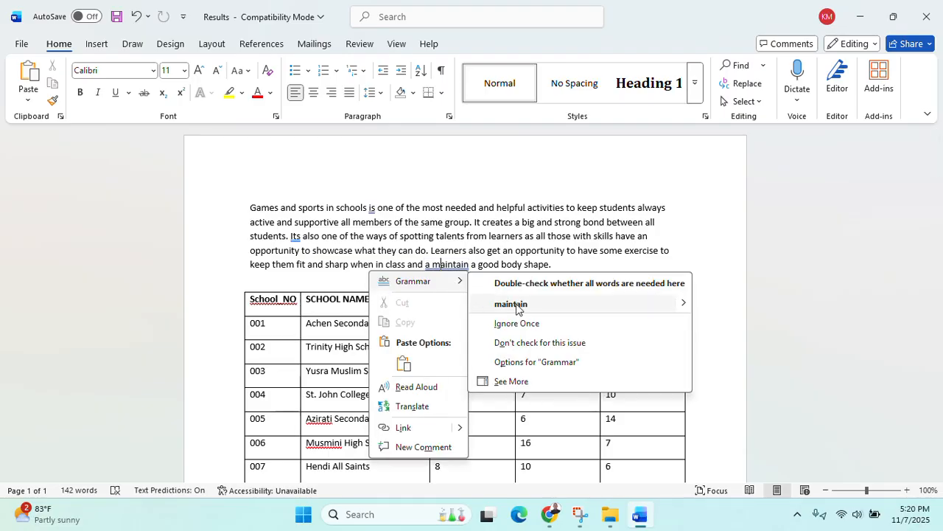
pyautogui.click(516, 304)
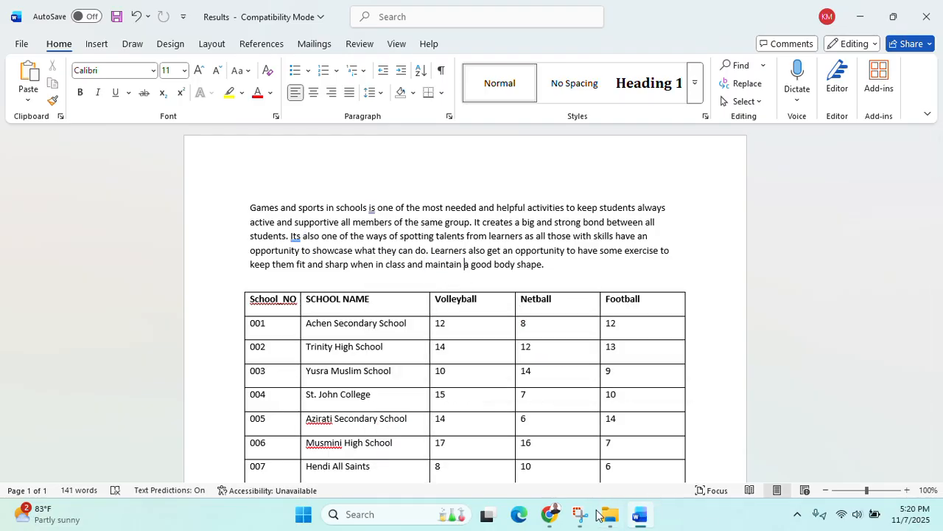
pyautogui.click(551, 514)
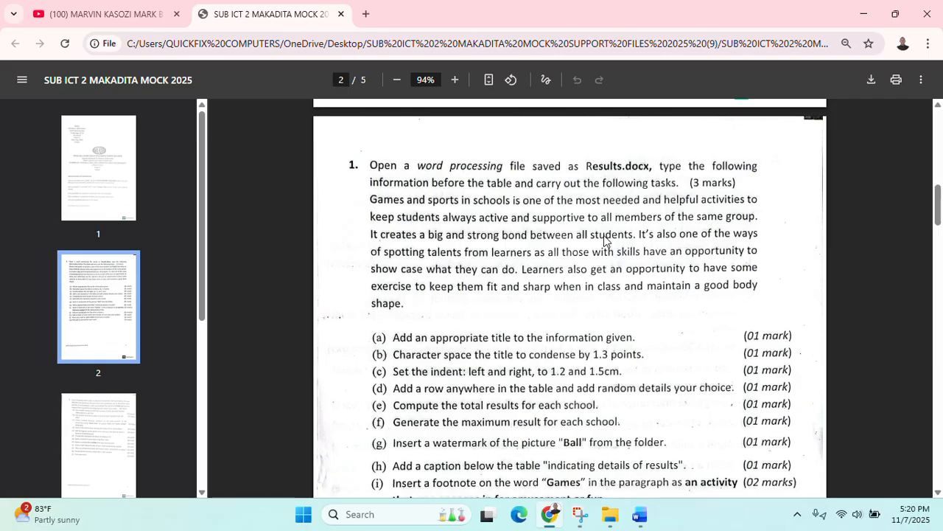
pyautogui.scroll(-1, 516, 280)
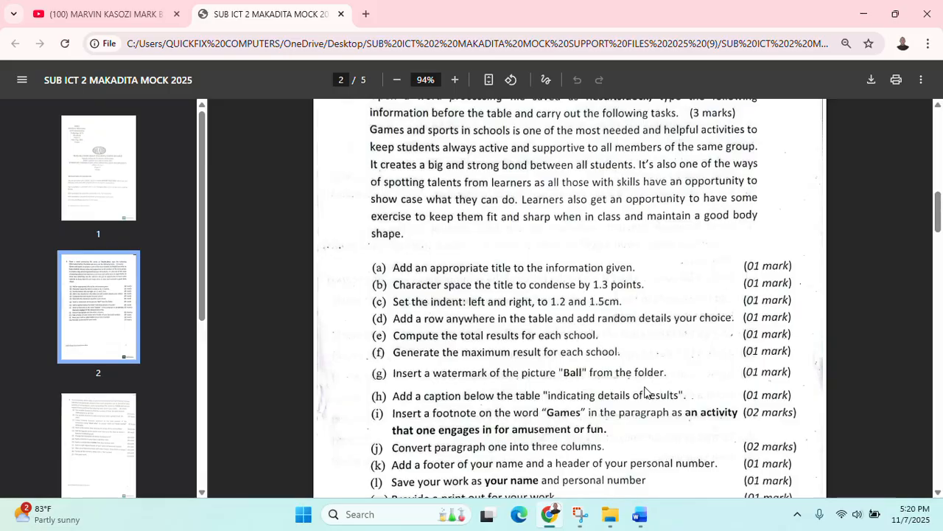
pyautogui.scroll(-1, 649, 377)
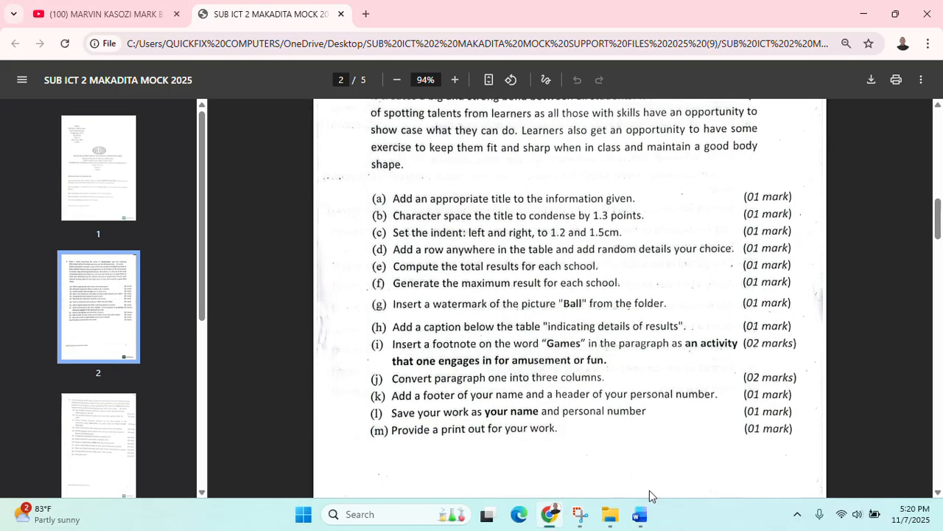
pyautogui.click(640, 515)
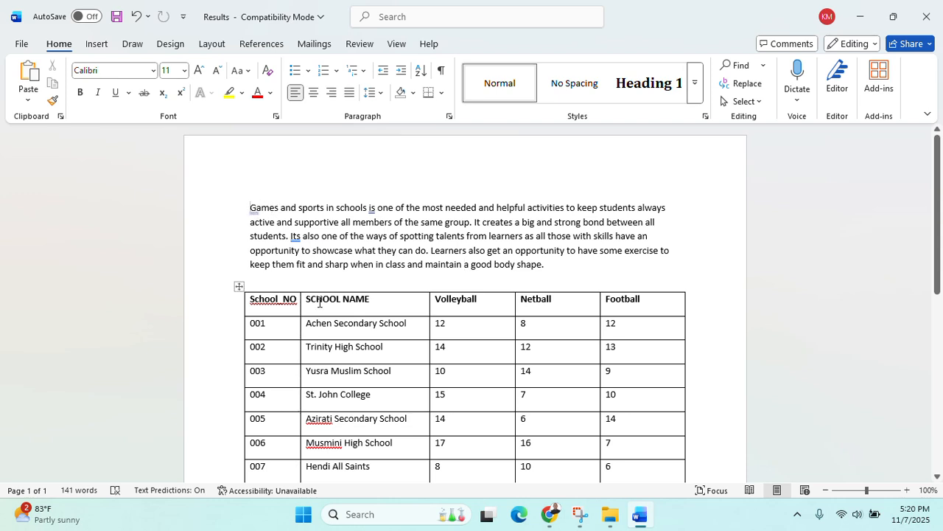
# Add the title 'GAMES AND SPORTS IN SECONDARY SCHOOLS' on a new line above the paragraph
pyautogui.press('Return')
pyautogui.press('Up')
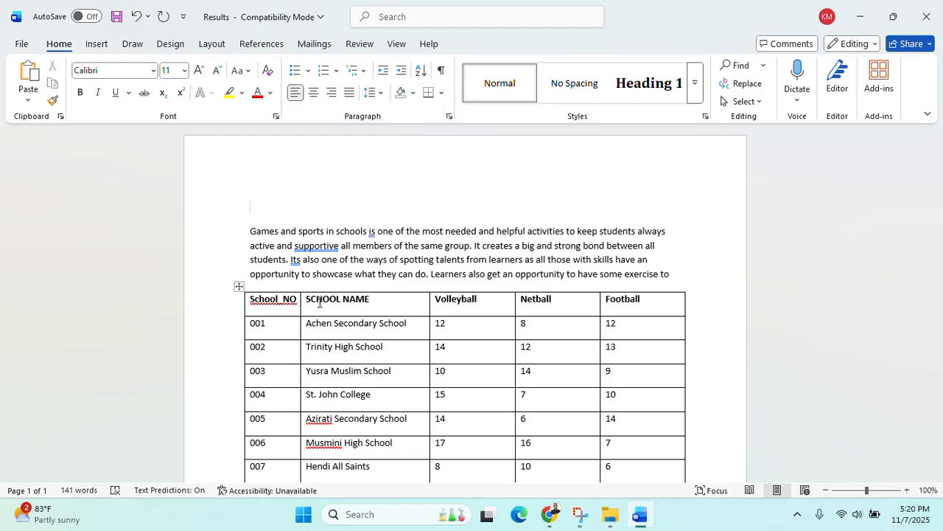
pyautogui.write('GAMES AND SPORTS ')
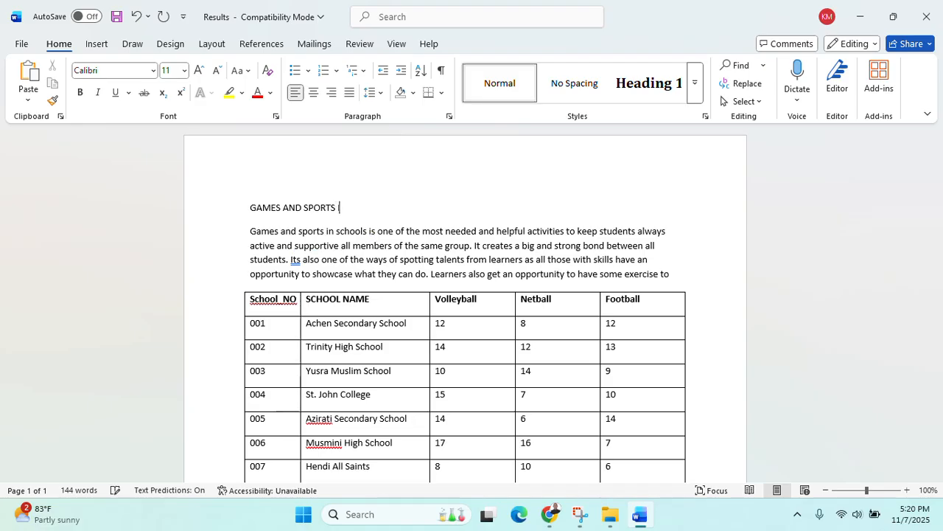
pyautogui.write('IN SCHOOLS')
pyautogui.press('Left')
pyautogui.press('Left')
pyautogui.press('Left')
pyautogui.press('Left')
pyautogui.press('Left')
pyautogui.press('Left')
pyautogui.press('Left')
pyautogui.press('Left')
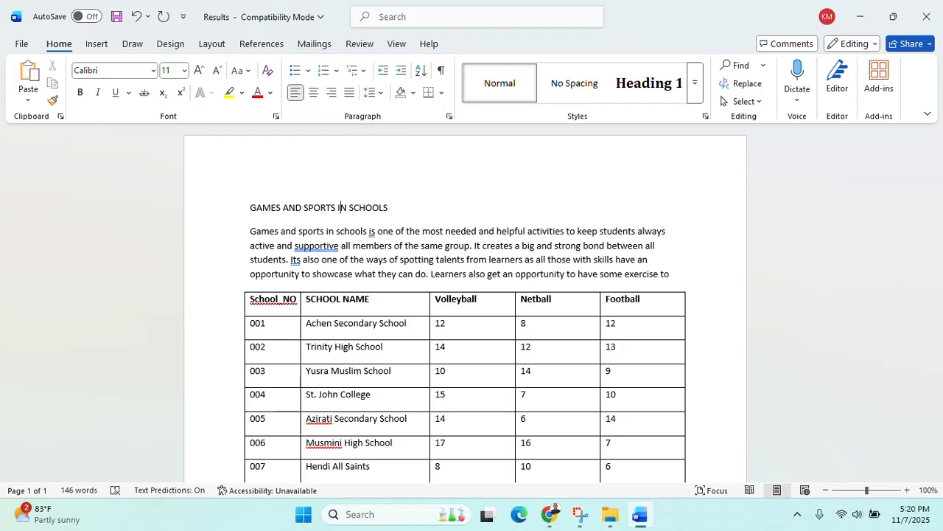
pyautogui.write('SECONDARY')
pyautogui.press('BackSpace')
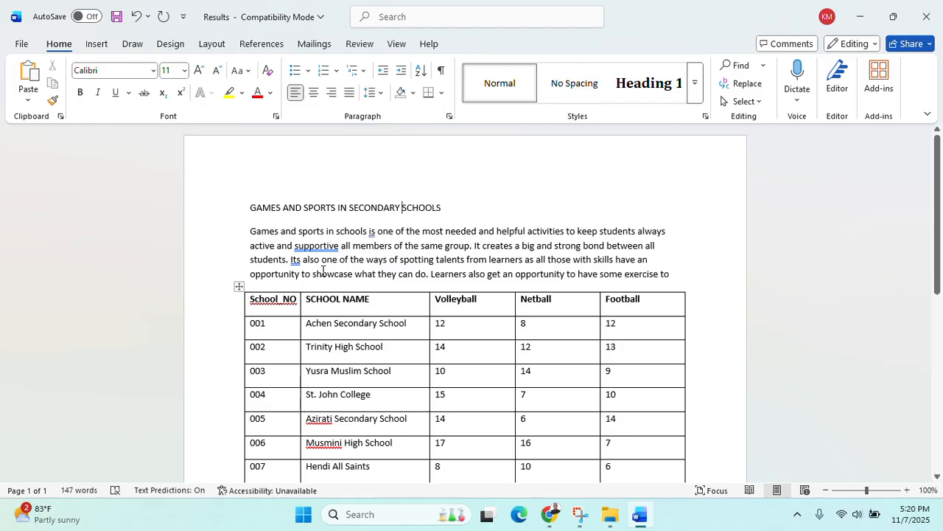
# Move the table further down below the paragraph, then check the exam instructions PDF
pyautogui.scroll(-5, 323, 271)
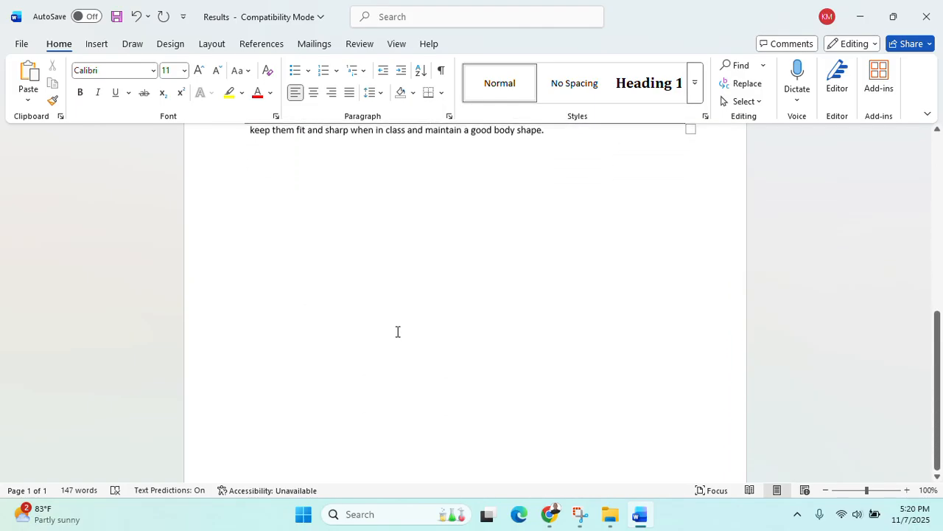
pyautogui.scroll(5, 397, 332)
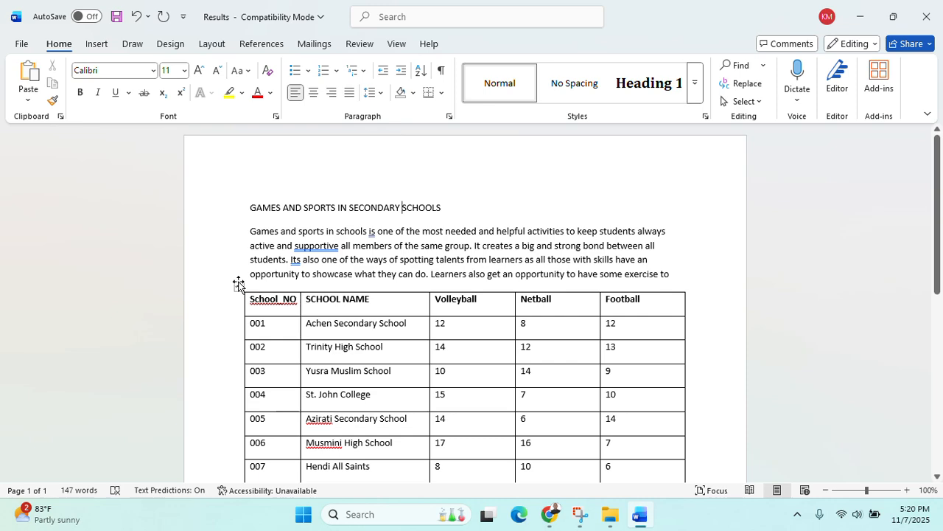
pyautogui.moveTo(238, 284); pyautogui.dragTo(238, 313)
pyautogui.scroll(-3, 238, 324)
pyautogui.scroll(2, 262, 284)
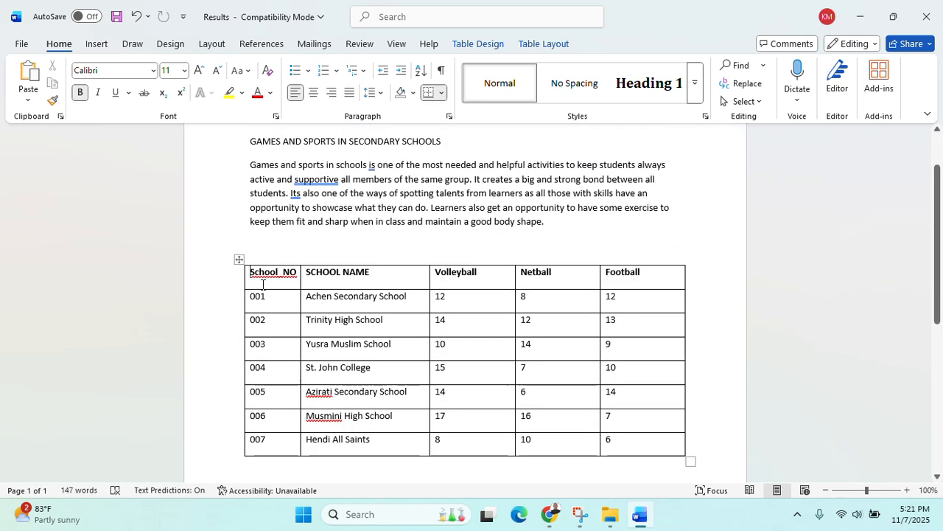
pyautogui.click(238, 260)
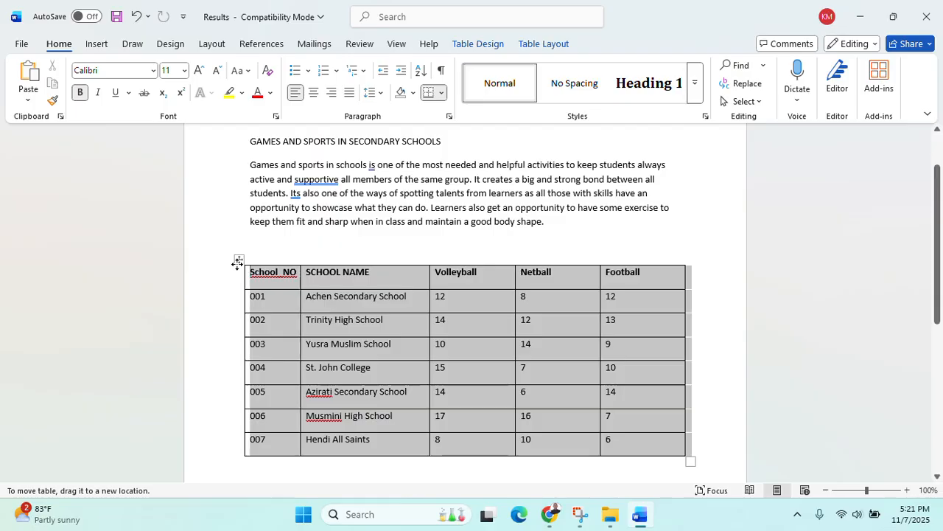
pyautogui.click(238, 275)
pyautogui.scroll(3, 257, 263)
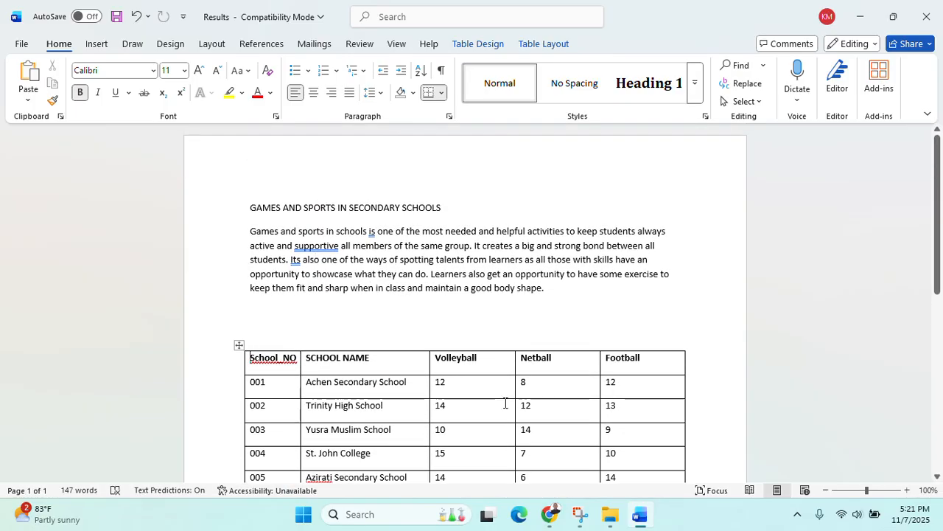
pyautogui.click(553, 519)
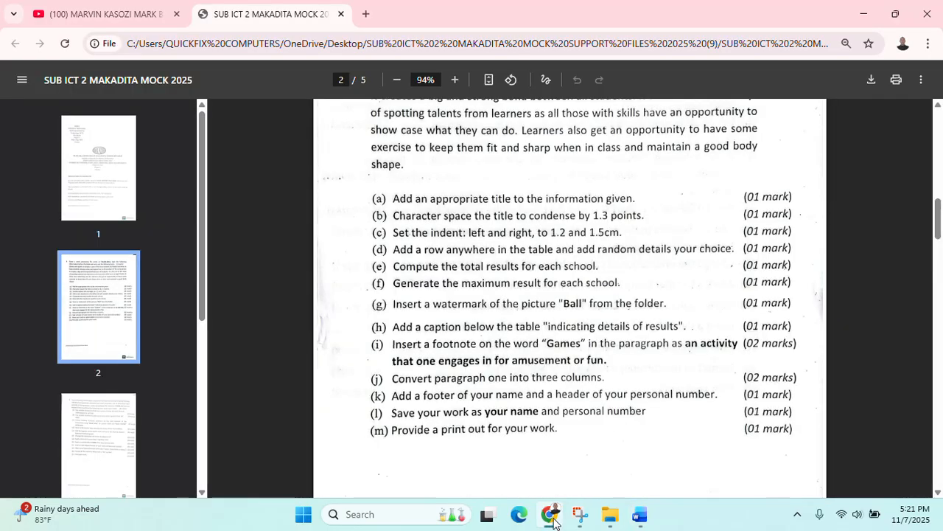
pyautogui.click(864, 14)
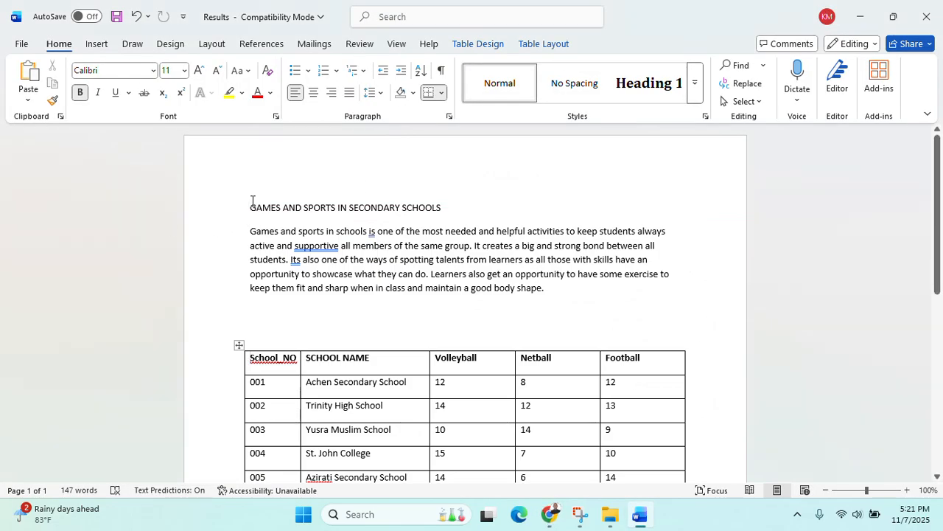
pyautogui.moveTo(253, 207); pyautogui.dragTo(445, 209)
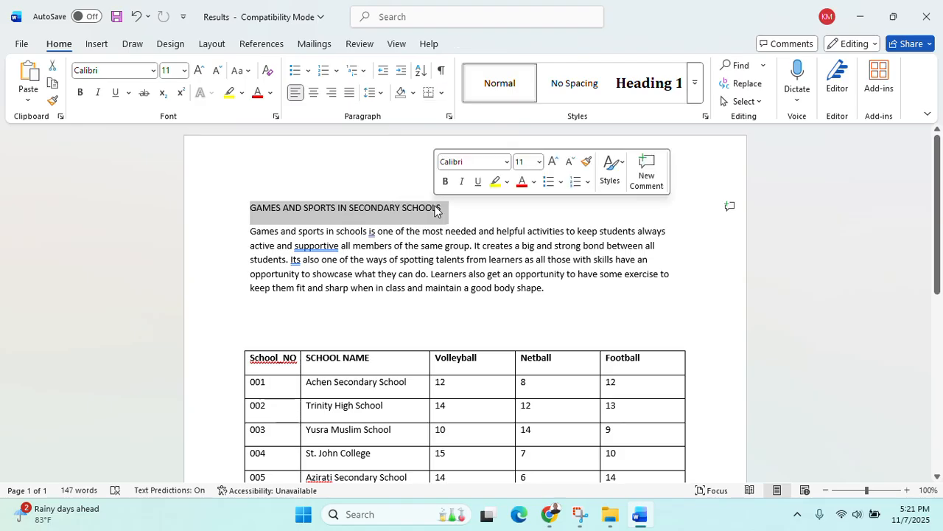
pyautogui.rightClick(389, 208)
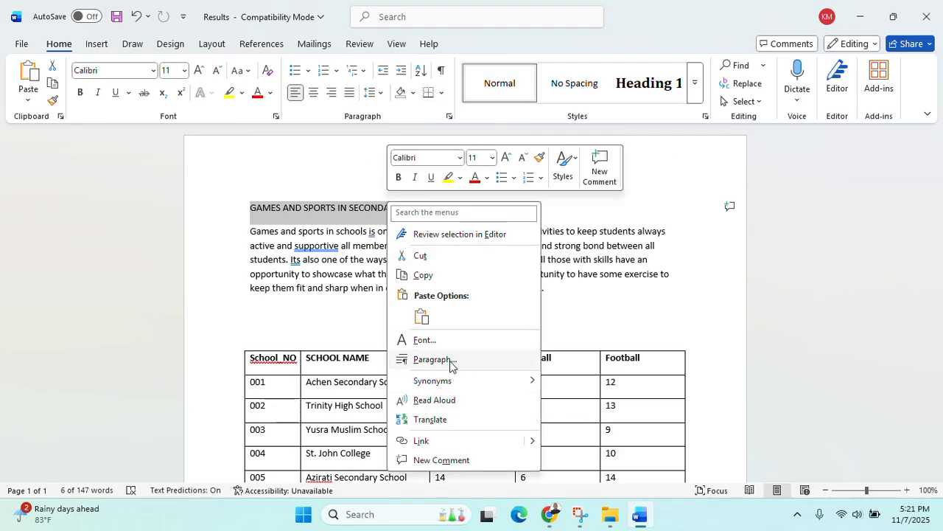
pyautogui.click(425, 340)
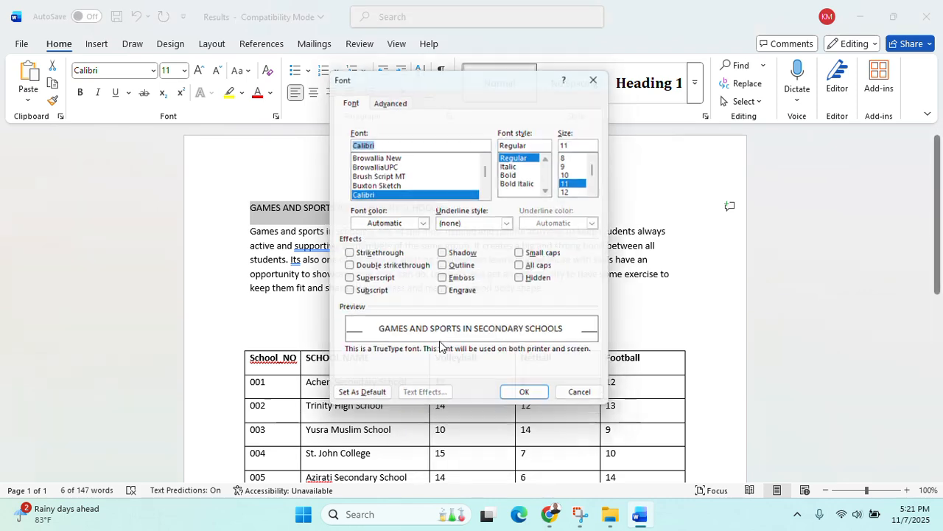
pyautogui.click(381, 99)
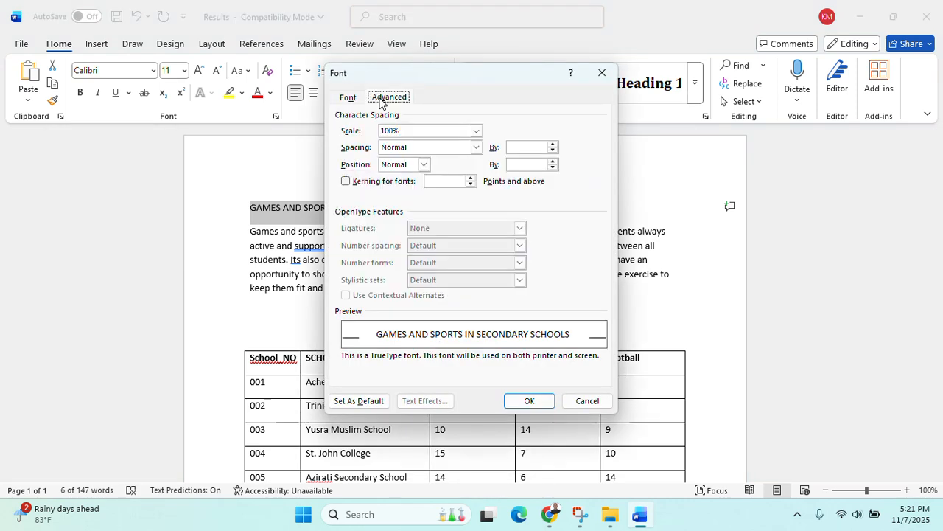
pyautogui.click(346, 98)
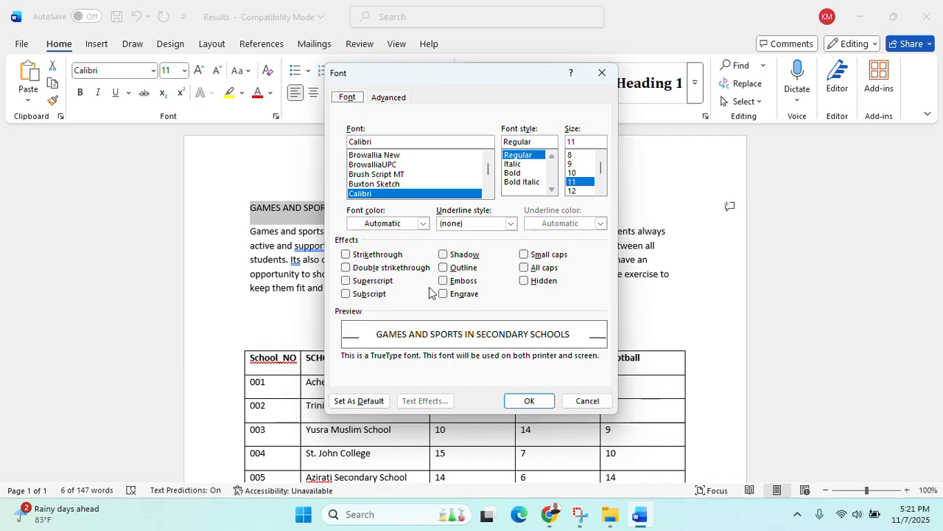
pyautogui.click(597, 78)
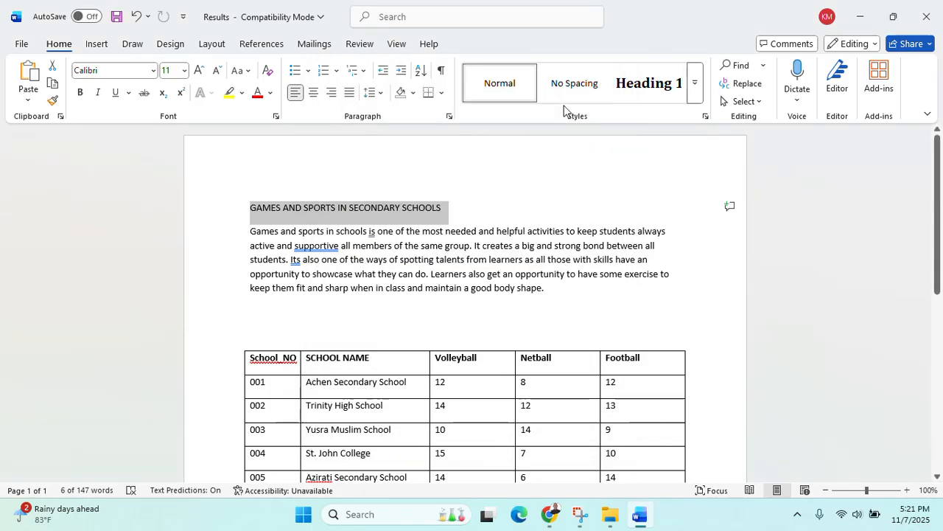
pyautogui.rightClick(374, 225)
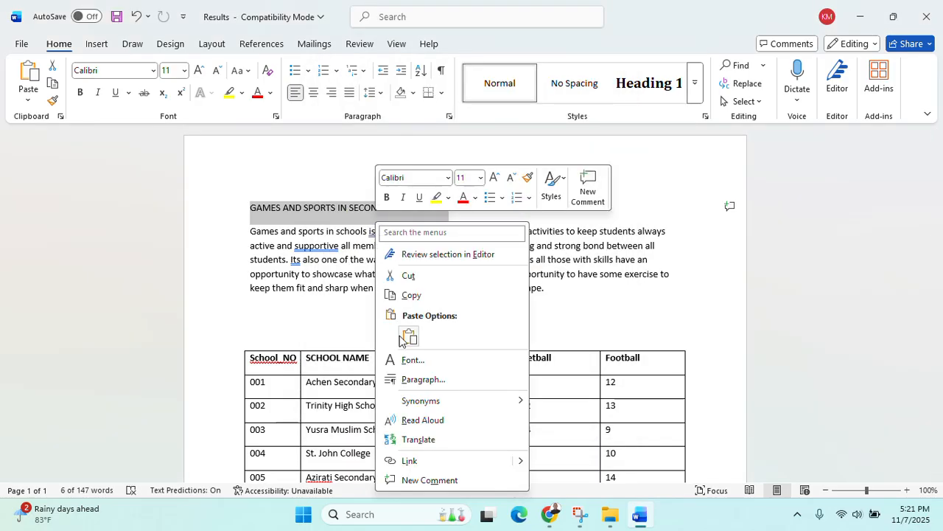
pyautogui.click(426, 379)
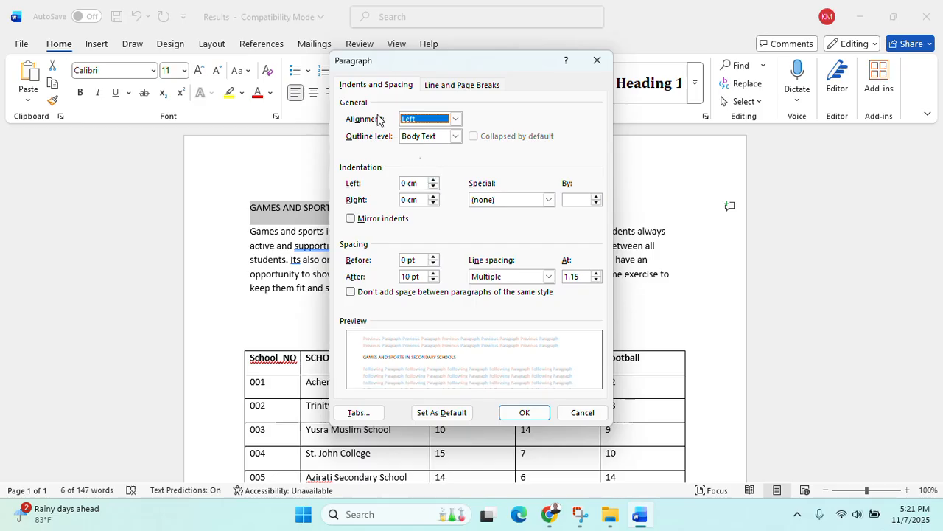
pyautogui.click(446, 87)
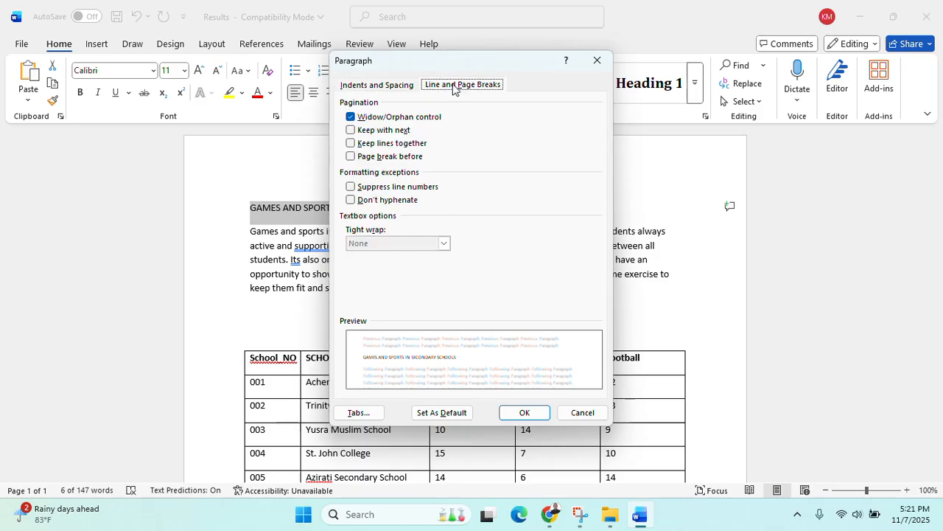
pyautogui.click(384, 89)
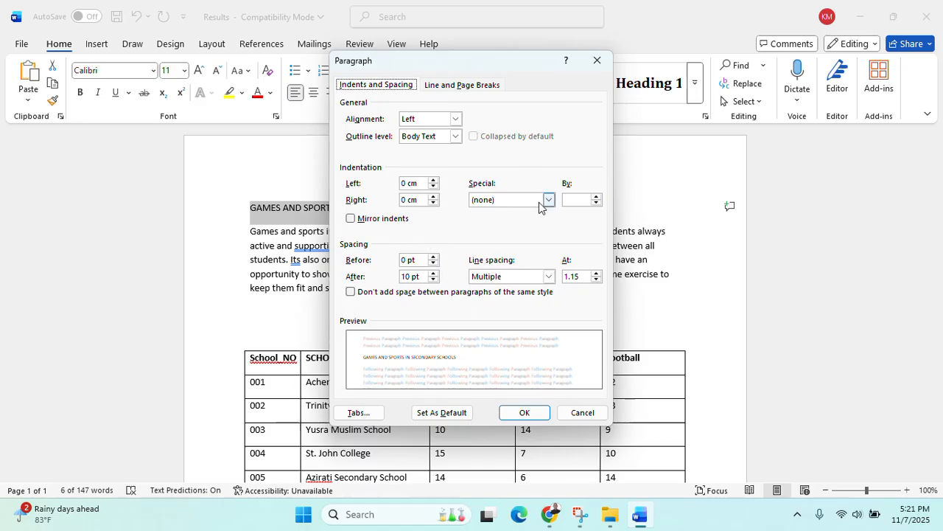
pyautogui.click(549, 277)
pyautogui.click(549, 277)
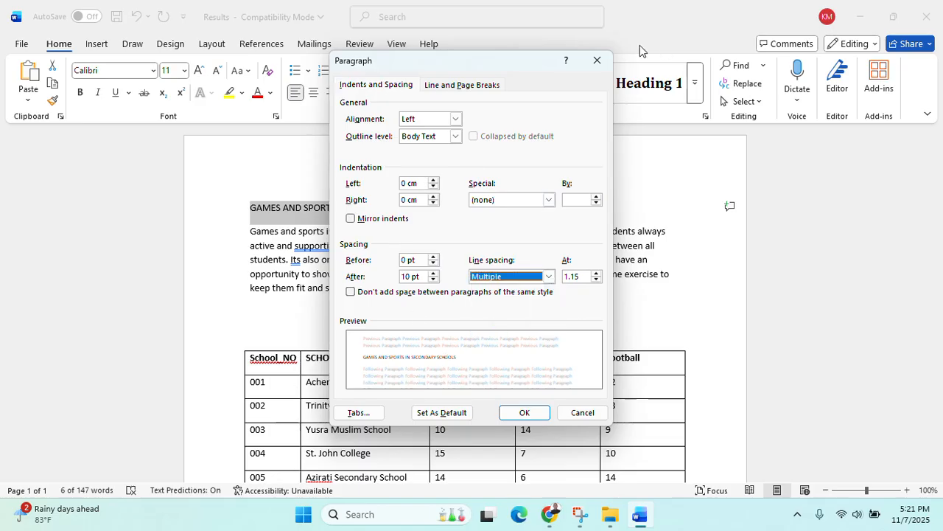
pyautogui.click(597, 60)
pyautogui.rightClick(334, 211)
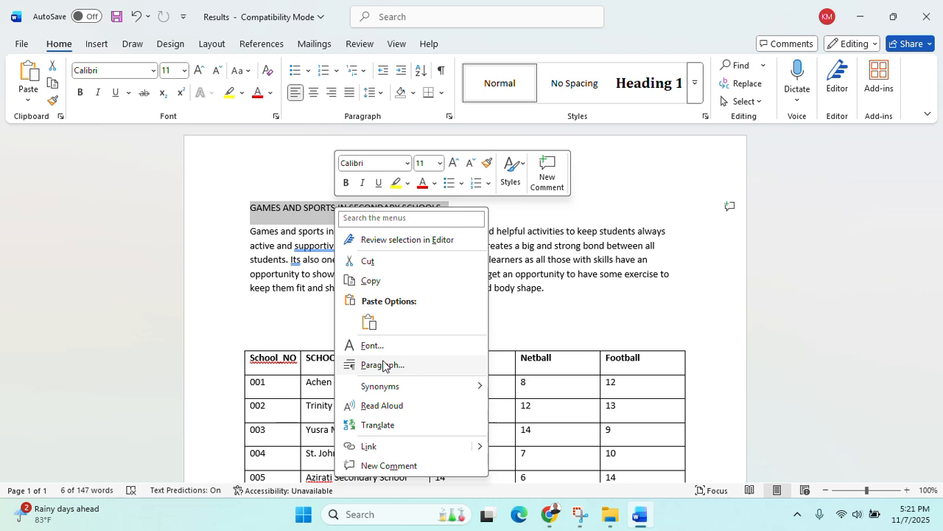
pyautogui.click(382, 365)
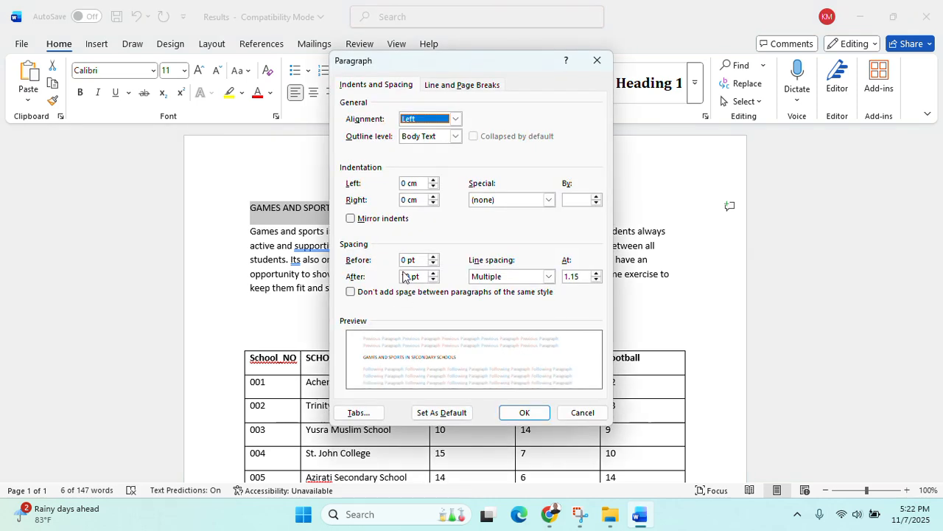
pyautogui.click(455, 87)
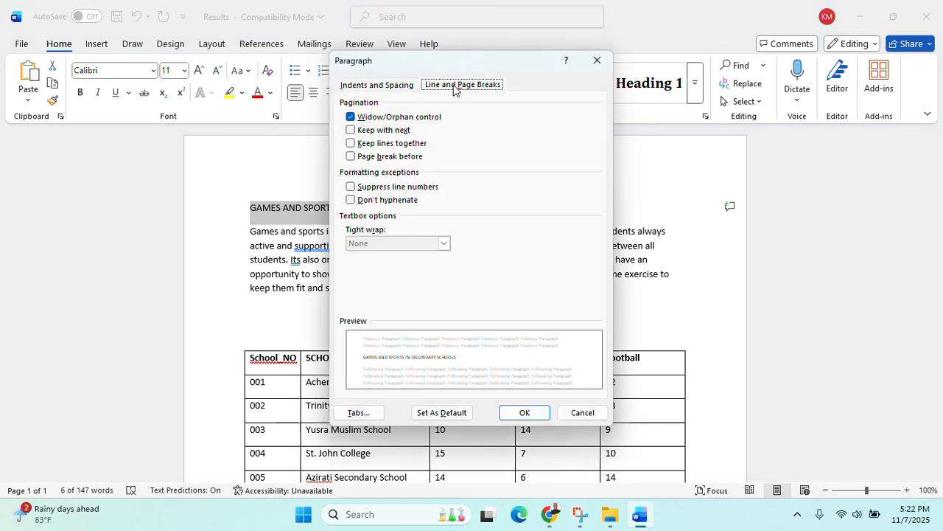
pyautogui.click(398, 26)
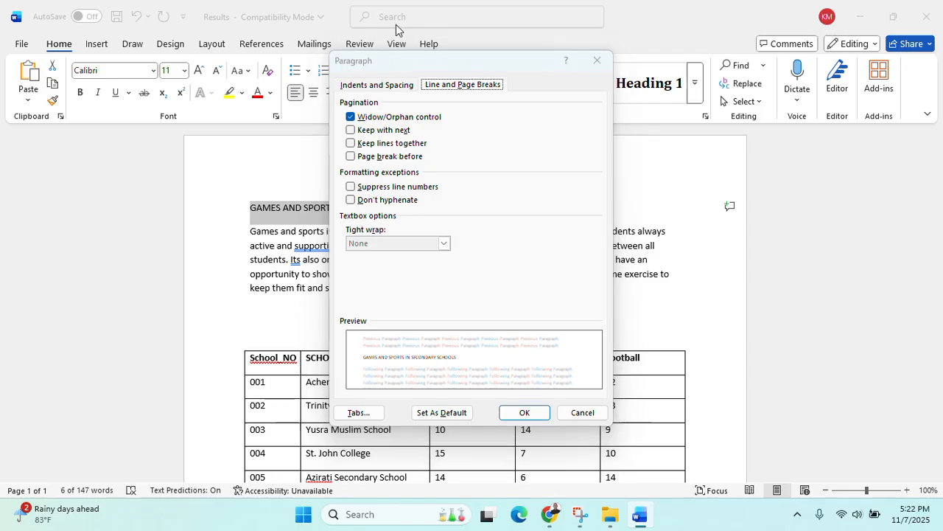
pyautogui.press('Escape')
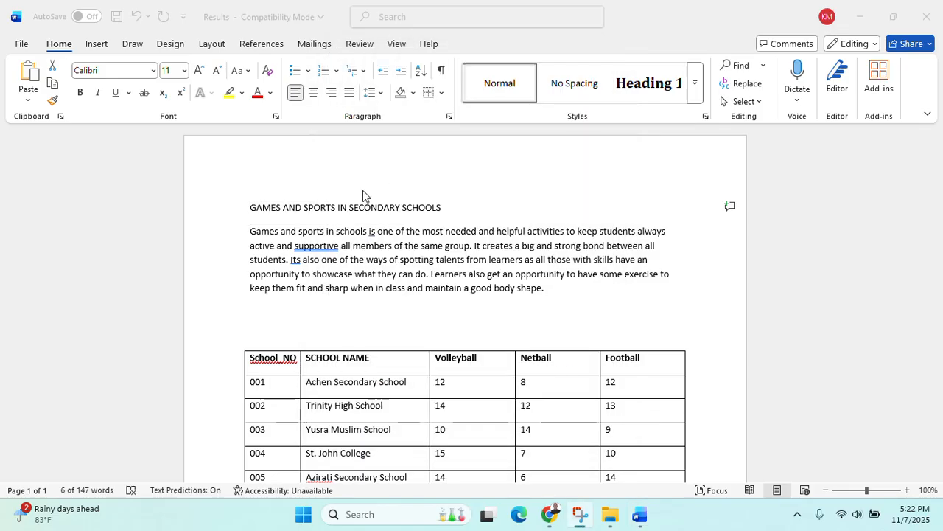
pyautogui.click(250, 214)
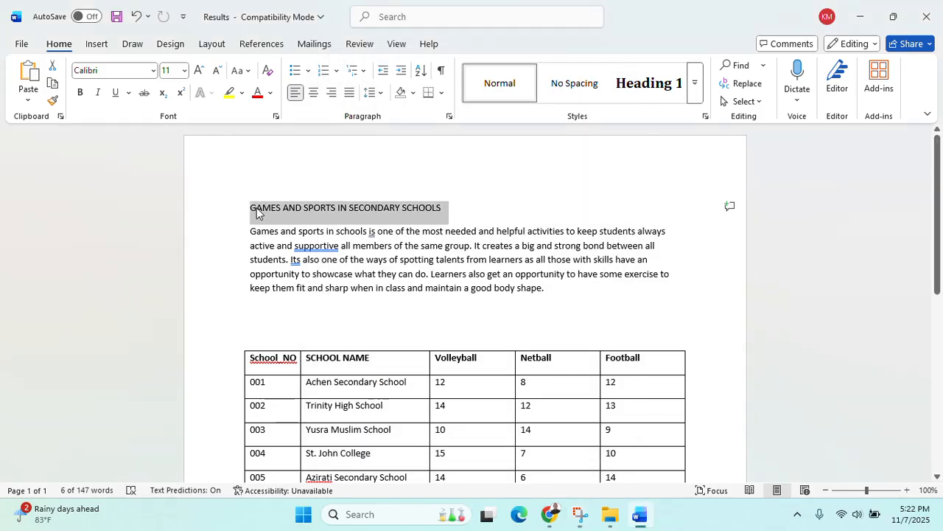
# Set the title's character spacing to Condensed in the Font dialog, ending at 1.3 pt
pyautogui.rightClick(358, 215)
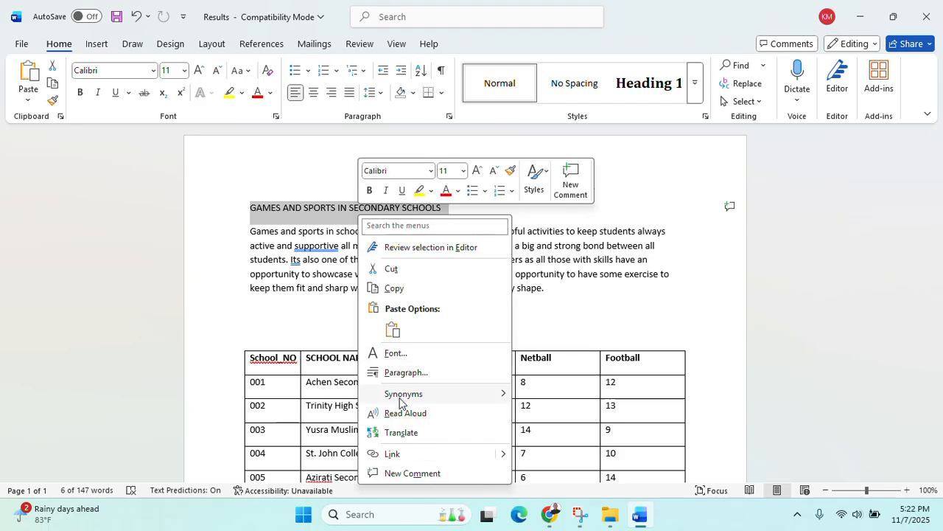
pyautogui.click(393, 354)
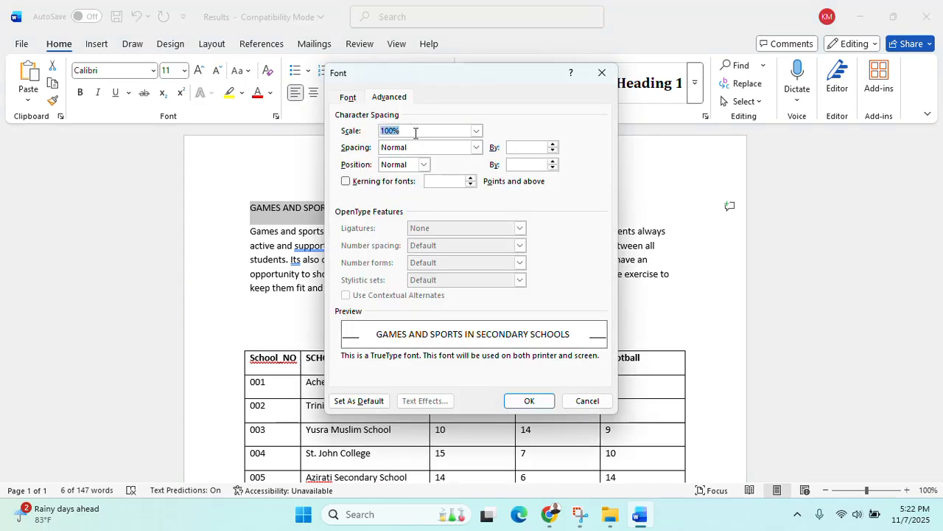
pyautogui.click(476, 146)
pyautogui.click(402, 175)
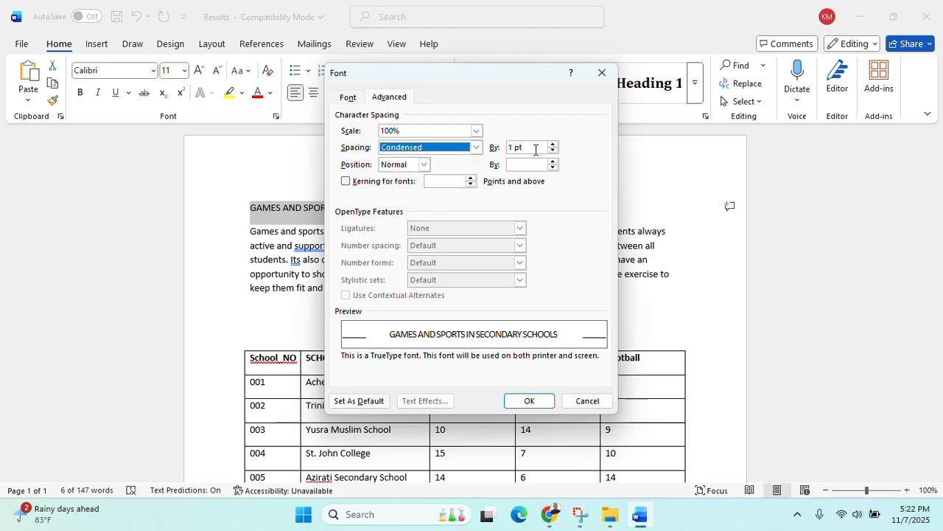
pyautogui.click(538, 150)
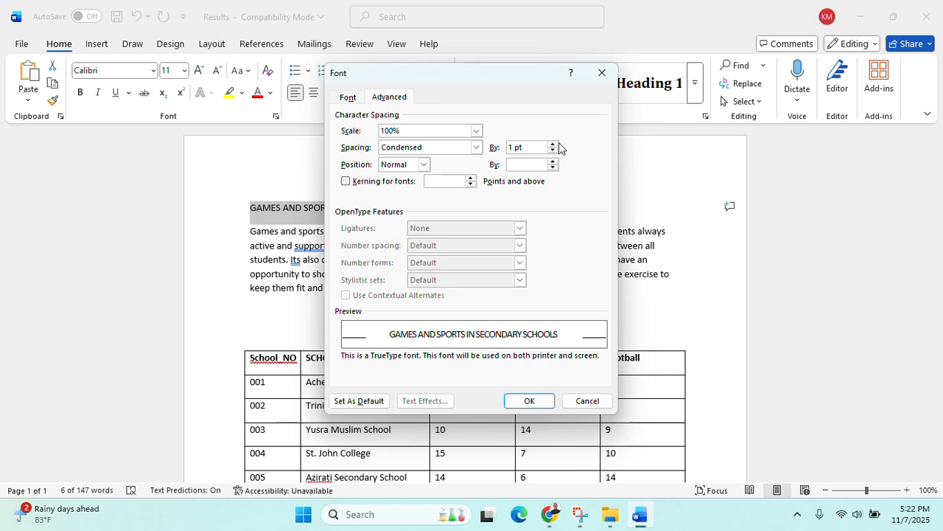
pyautogui.click(553, 150)
pyautogui.write('1.3')
pyautogui.click(525, 400)
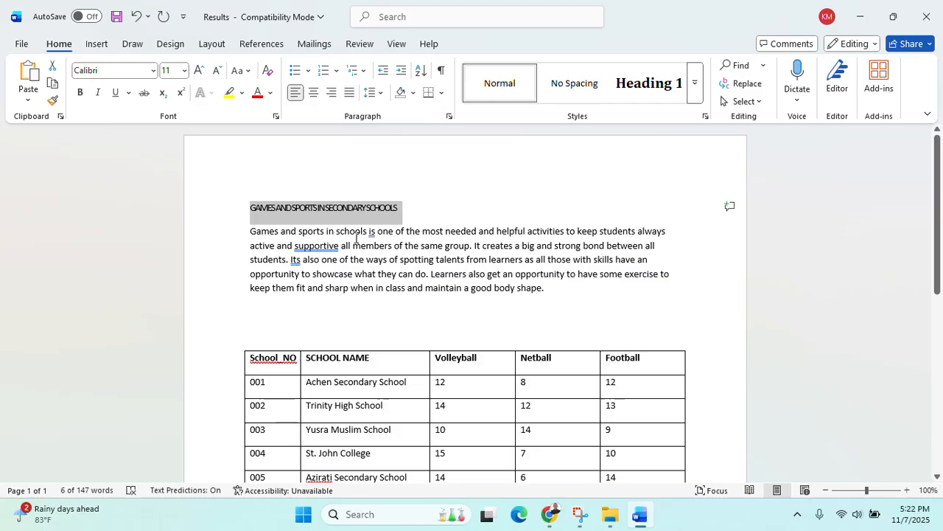
pyautogui.rightClick(379, 213)
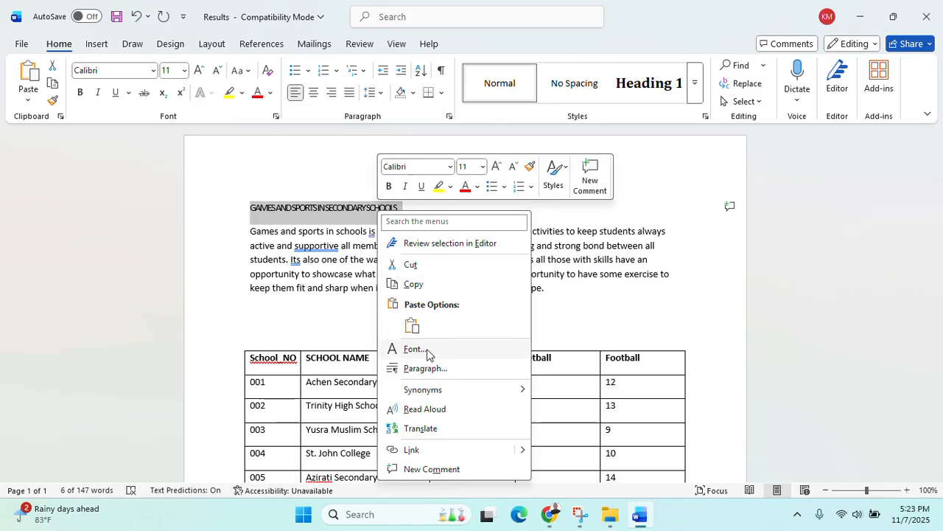
pyautogui.click(415, 350)
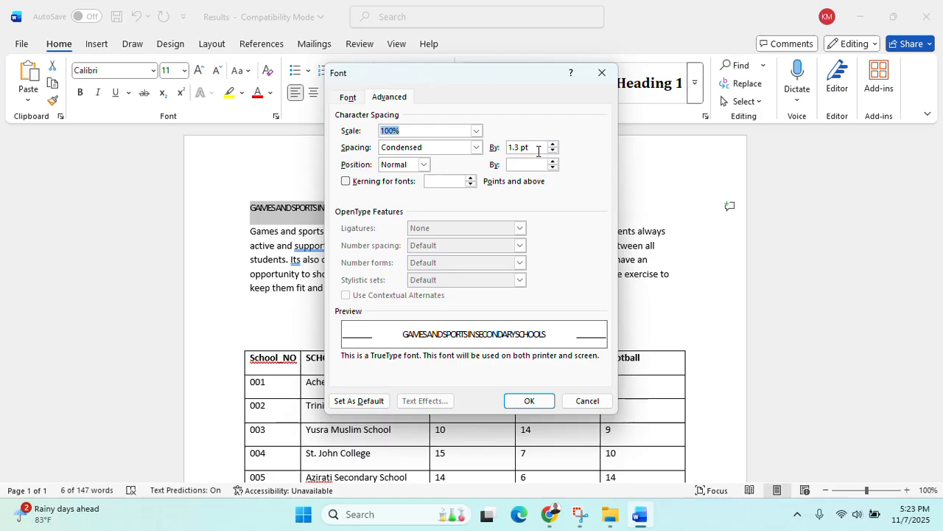
pyautogui.click(535, 400)
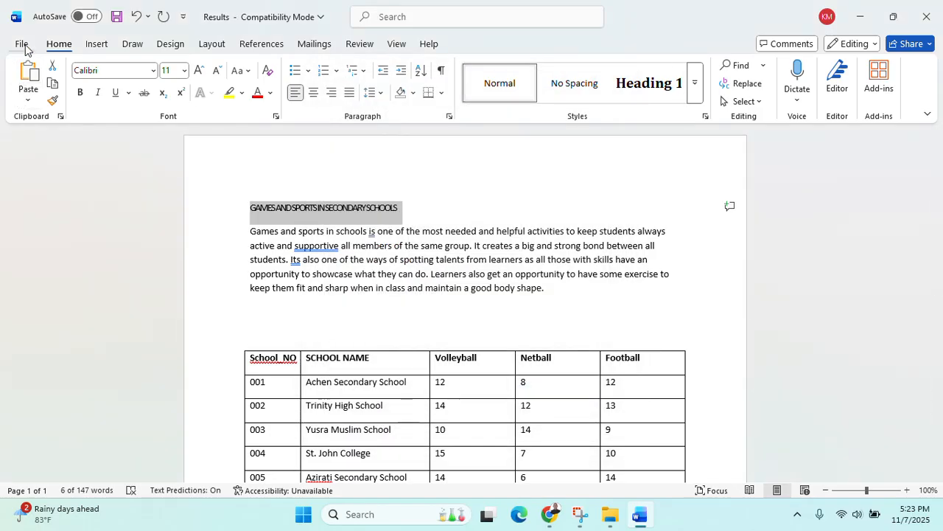
pyautogui.click(21, 44)
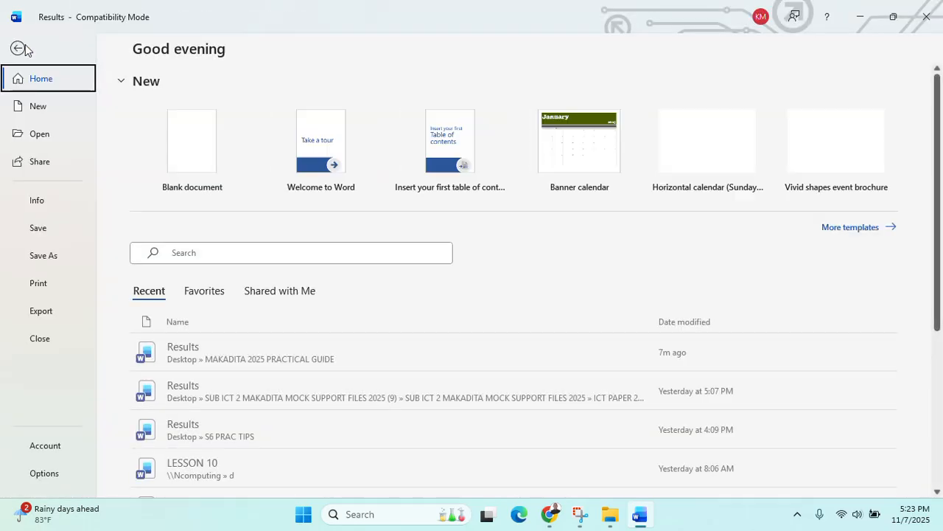
pyautogui.click(50, 473)
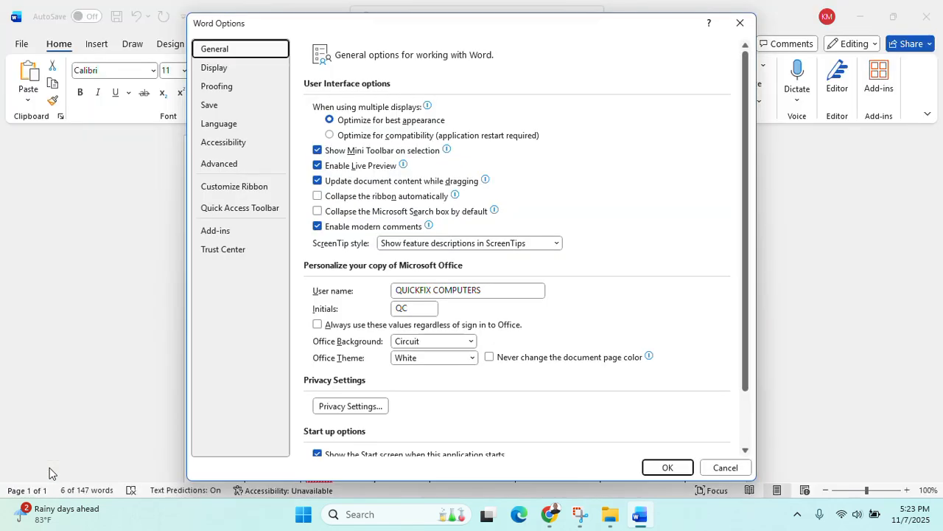
pyautogui.click(236, 163)
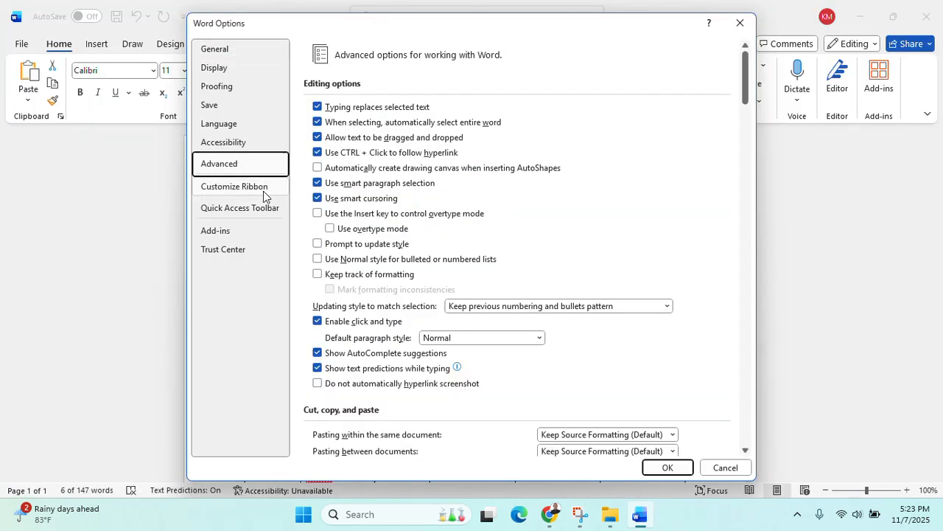
pyautogui.scroll(-6, 369, 243)
pyautogui.scroll(-3, 395, 286)
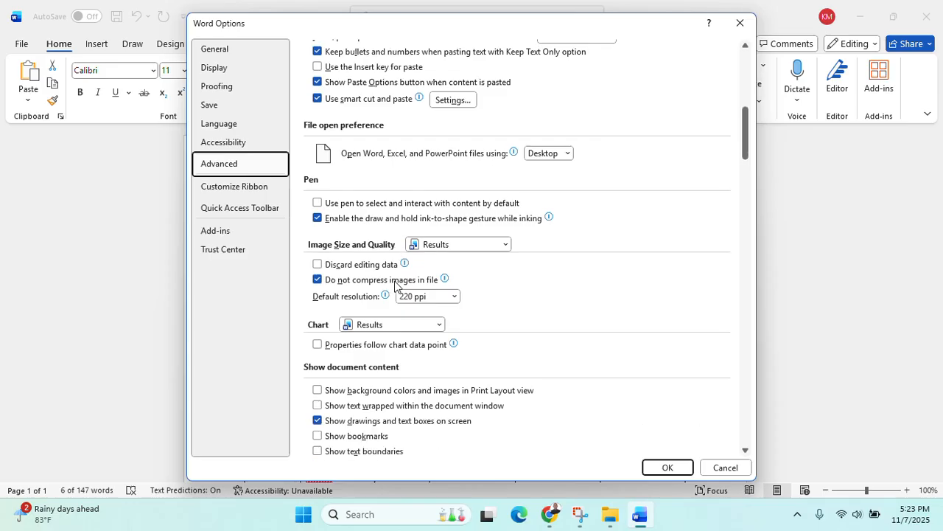
pyautogui.scroll(-10, 395, 286)
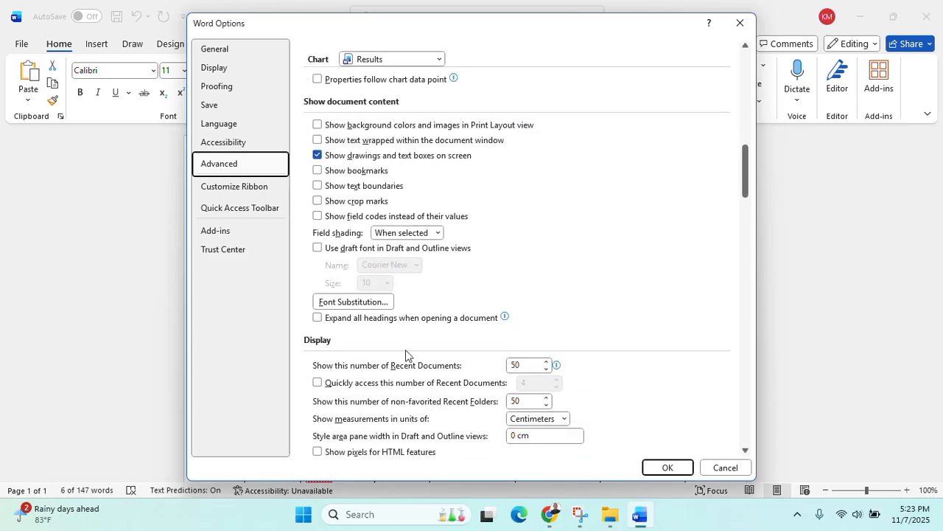
pyautogui.scroll(-1, 371, 362)
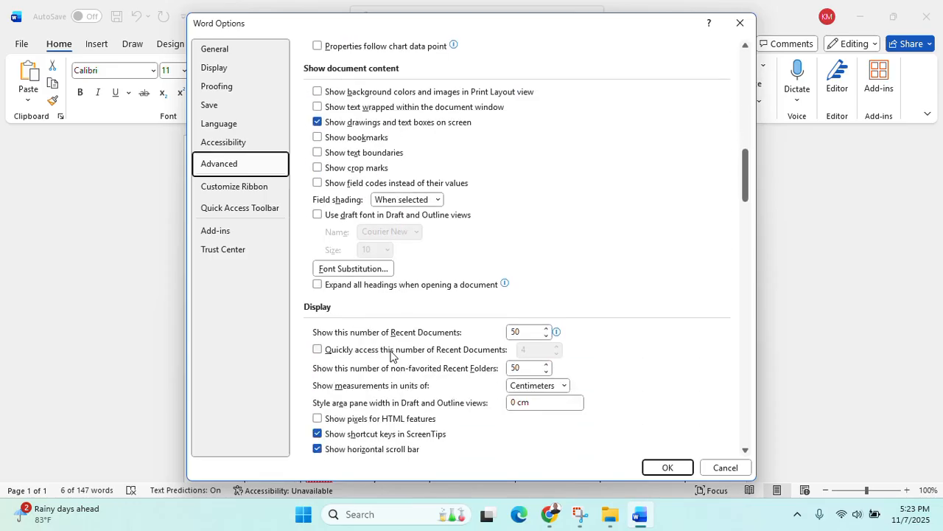
pyautogui.click(569, 385)
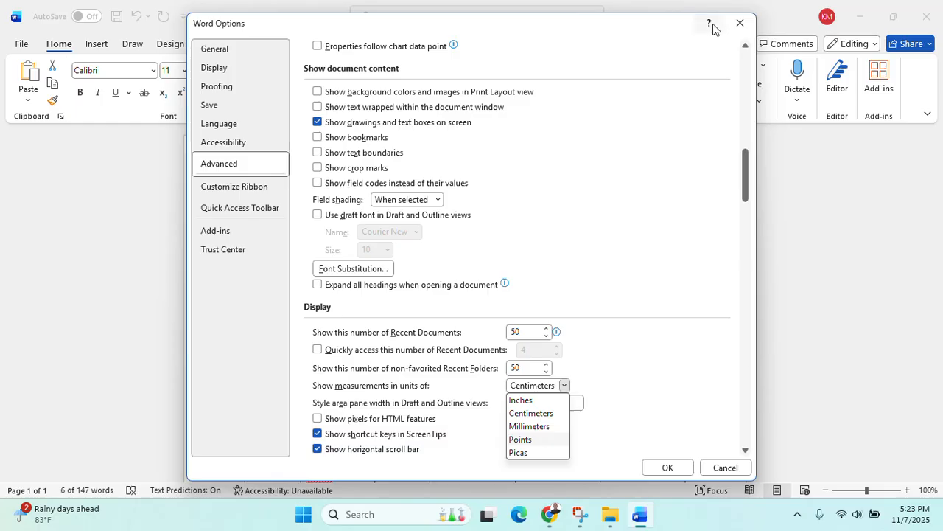
pyautogui.click(740, 23)
pyautogui.click(740, 24)
pyautogui.click(516, 217)
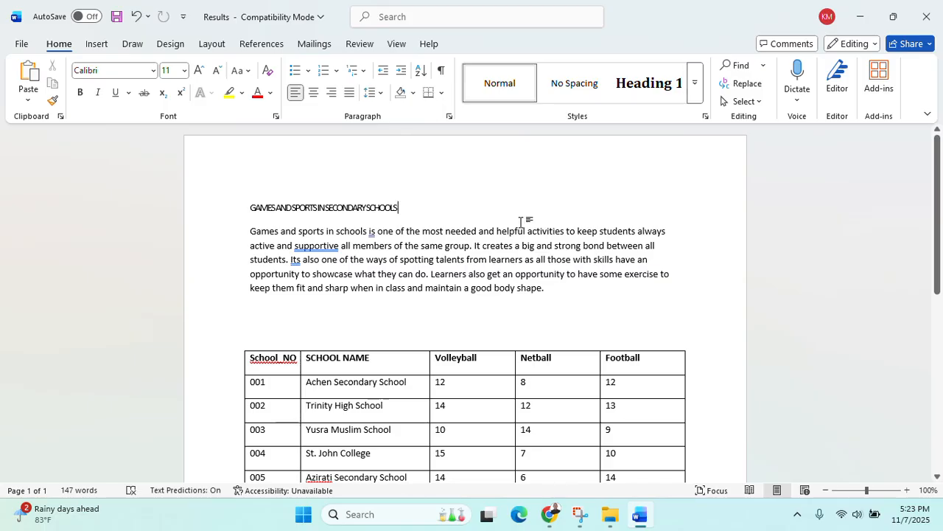
pyautogui.click(551, 516)
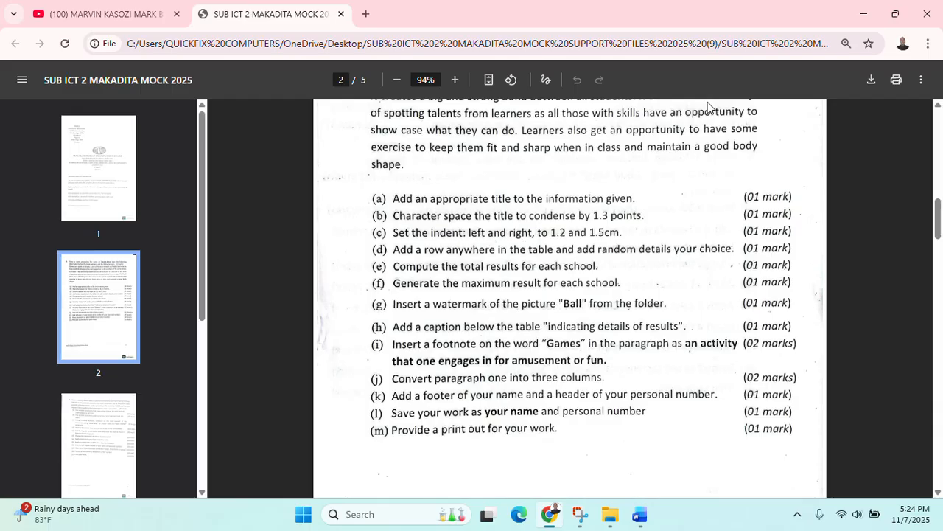
pyautogui.click(864, 14)
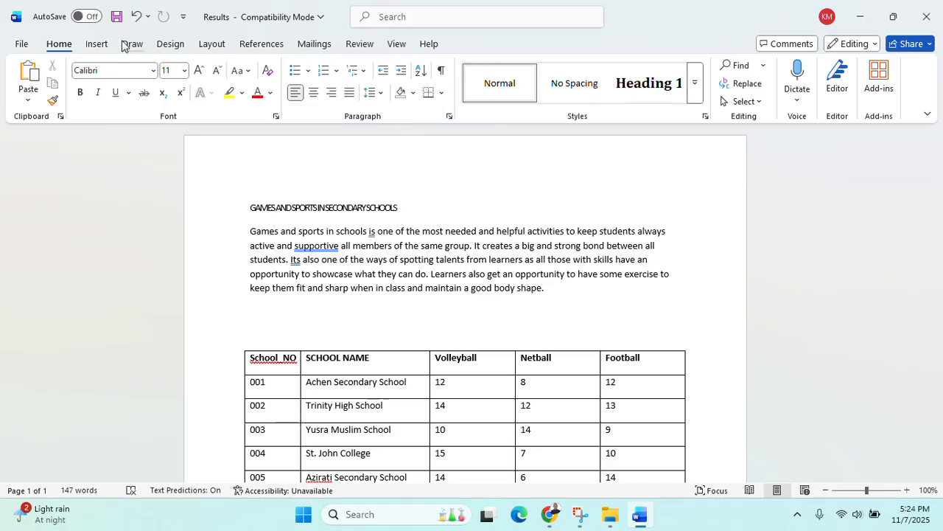
# Browse the Design and Layout tabs and Word's advanced options, closing them without changes
pyautogui.click(169, 46)
pyautogui.click(208, 46)
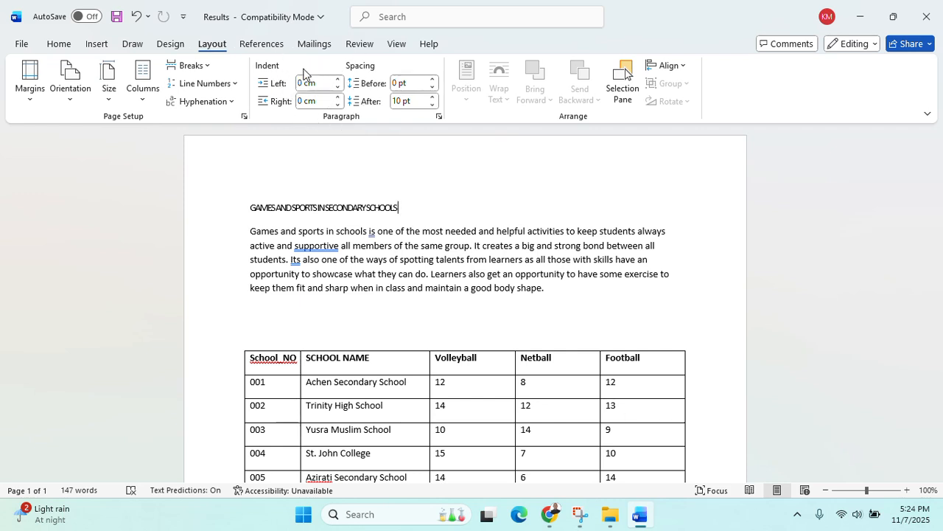
pyautogui.click(31, 43)
pyautogui.click(43, 473)
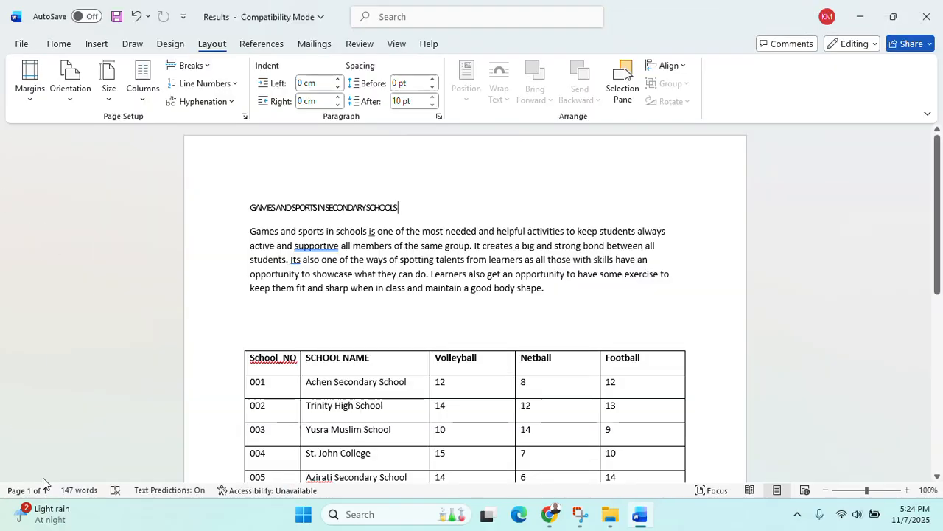
pyautogui.click(221, 165)
pyautogui.scroll(-15, 422, 343)
pyautogui.scroll(-3, 423, 343)
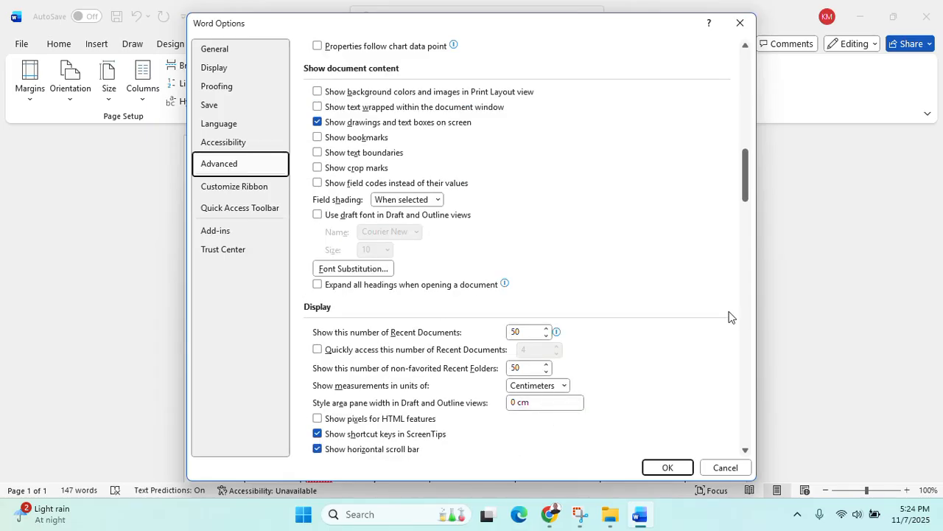
pyautogui.click(738, 20)
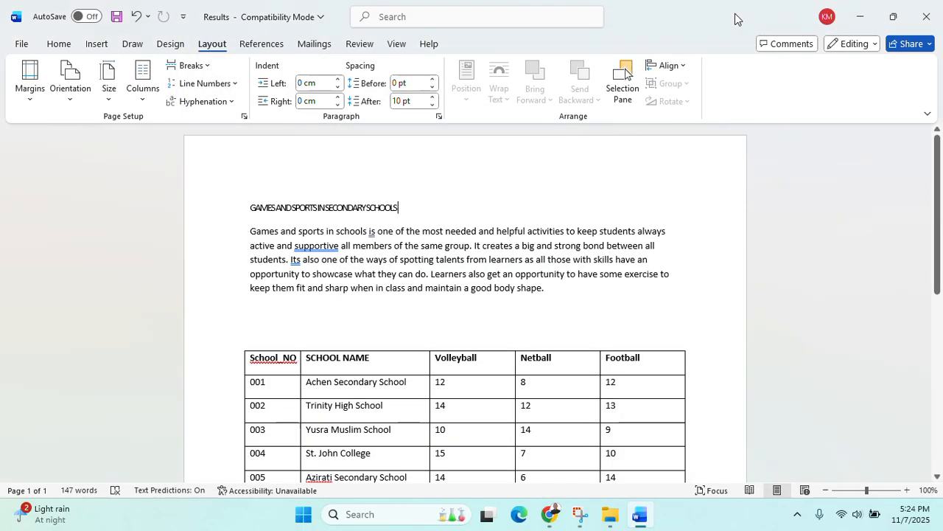
# Indent the selected title and paragraph 1.2 cm left and 1.5 cm right
pyautogui.click(309, 83)
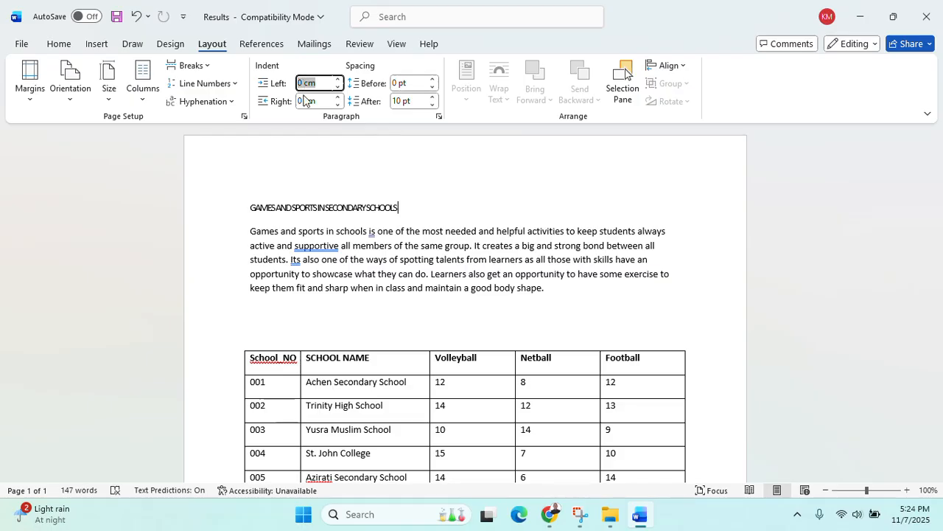
pyautogui.click(568, 339)
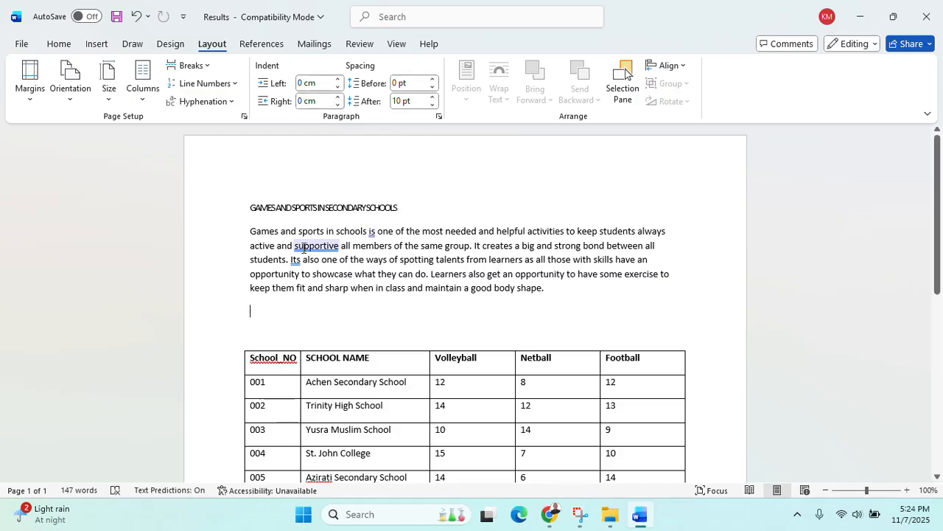
pyautogui.moveTo(250, 208); pyautogui.dragTo(545, 303)
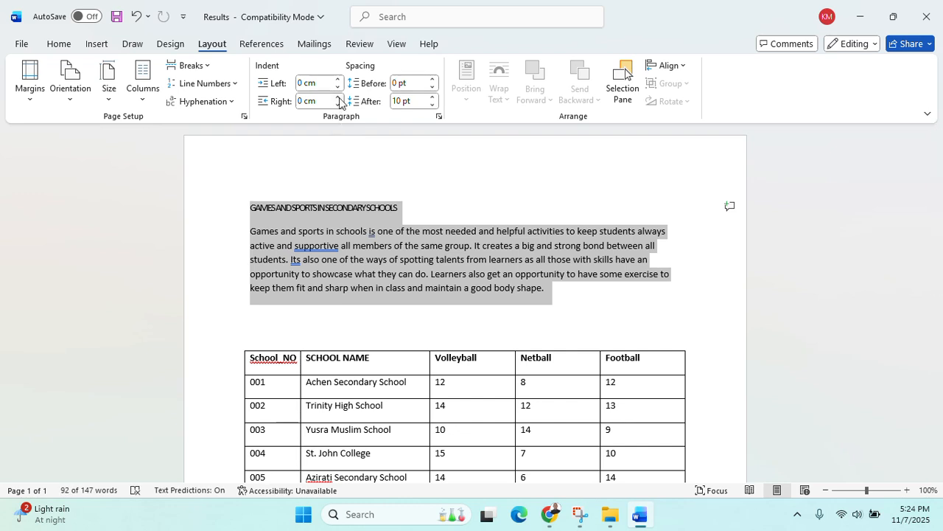
pyautogui.click(320, 85)
pyautogui.write('1')
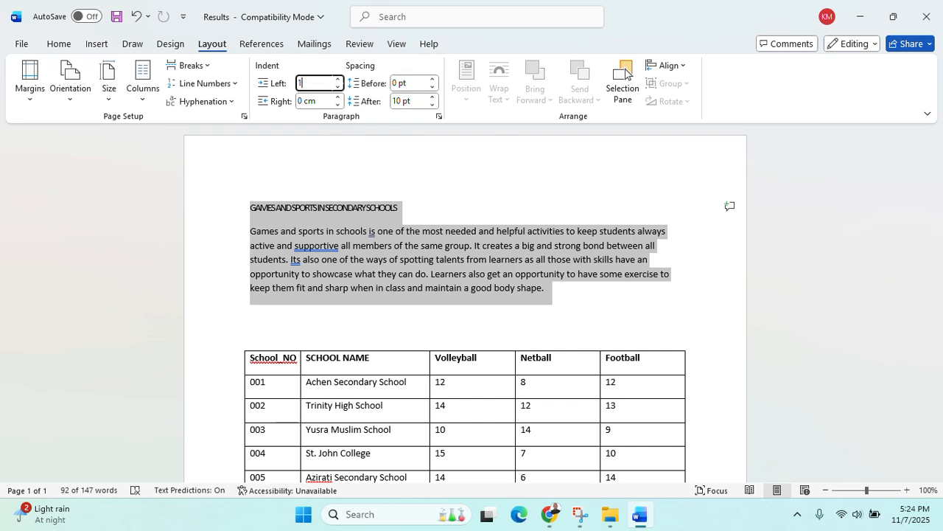
pyautogui.write('.2')
pyautogui.click(326, 100)
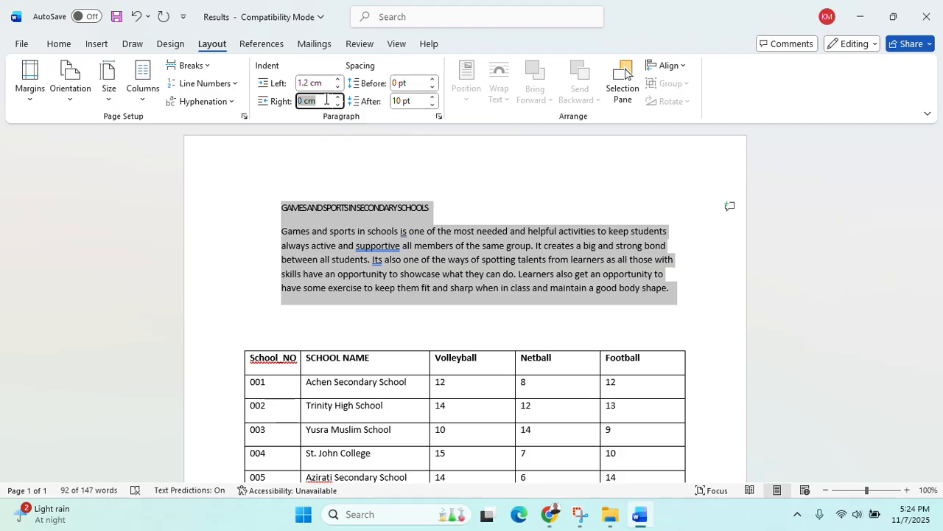
pyautogui.write('1.5')
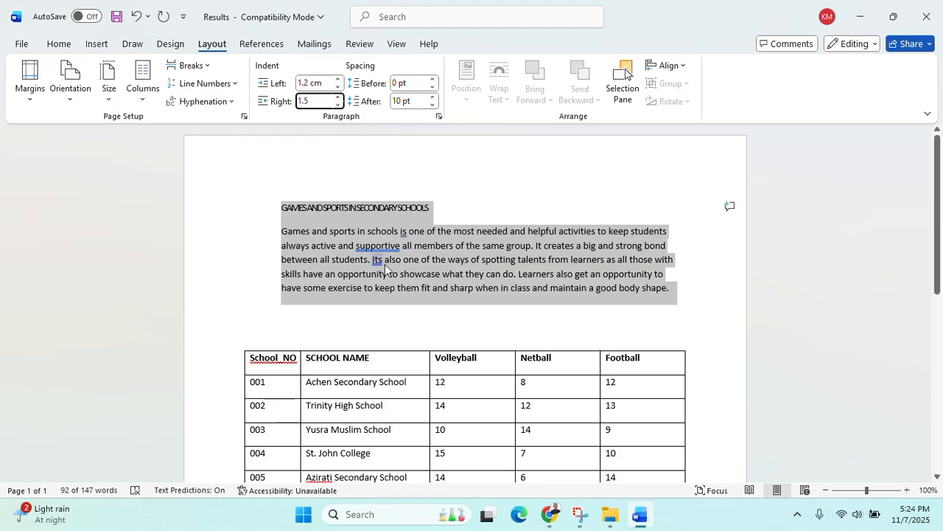
pyautogui.click(385, 262)
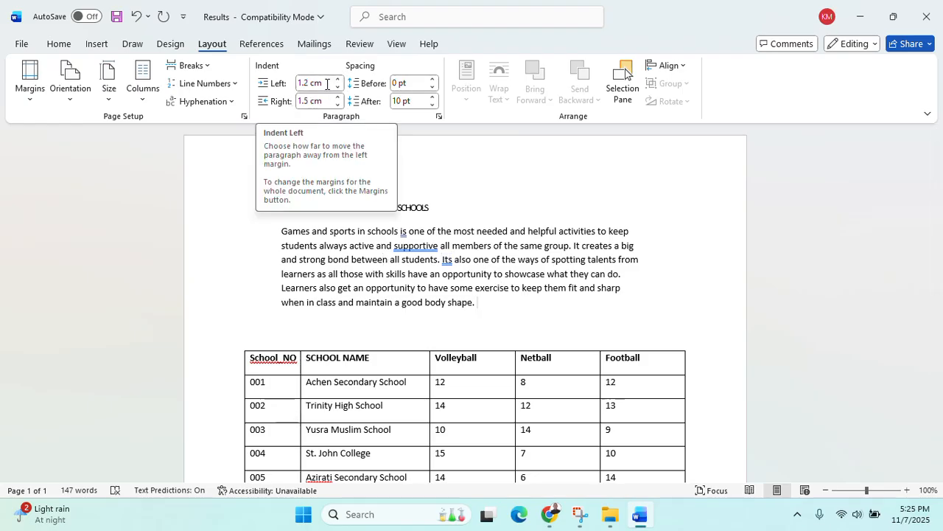
pyautogui.click(559, 523)
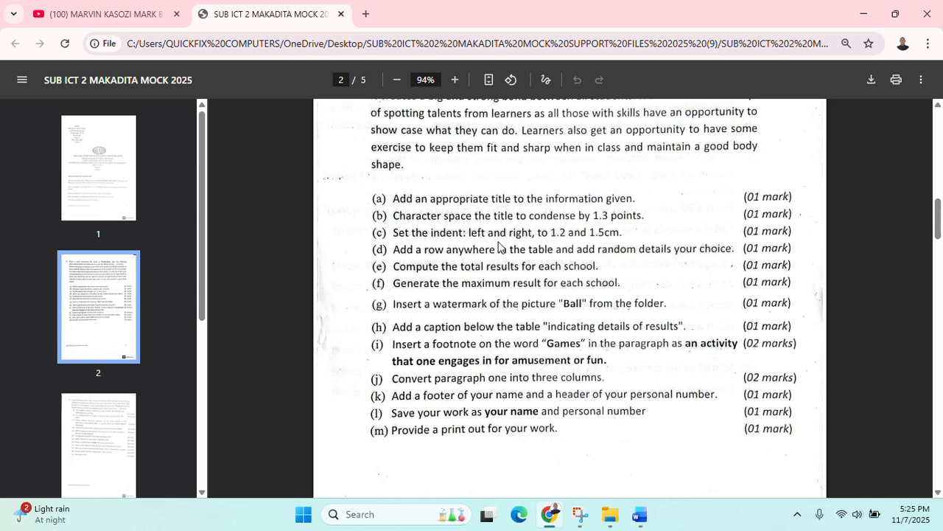
# Minimize the exam paper and drag the results table lower beneath the indented paragraph
pyautogui.click(862, 11)
pyautogui.scroll(-4, 290, 272)
pyautogui.scroll(-3, 273, 251)
pyautogui.scroll(3, 258, 221)
pyautogui.moveTo(240, 214); pyautogui.dragTo(238, 281)
pyautogui.scroll(1, 253, 272)
pyautogui.scroll(-3, 354, 236)
pyautogui.scroll(5, 391, 206)
pyautogui.scroll(-4, 298, 348)
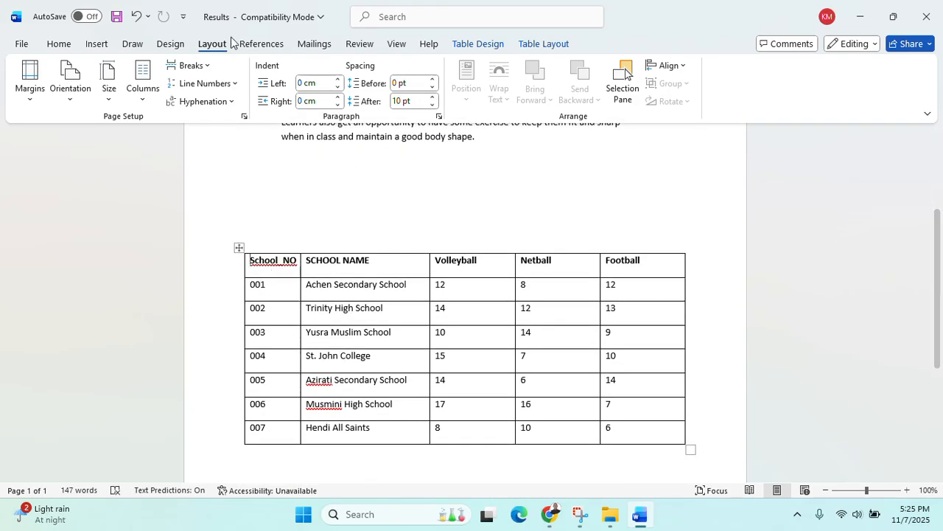
# Draw a full-width row above the School_NO header and start typing the table title in it
pyautogui.click(98, 46)
pyautogui.click(111, 81)
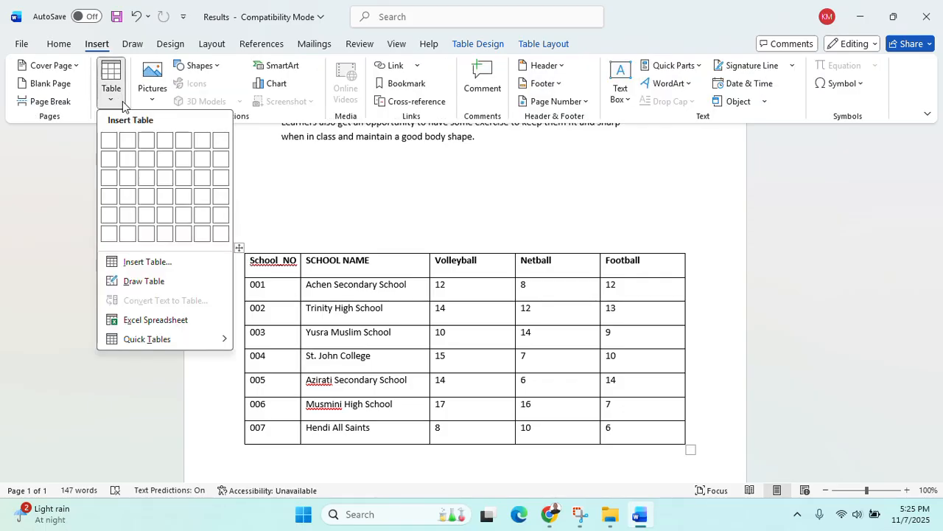
pyautogui.click(144, 281)
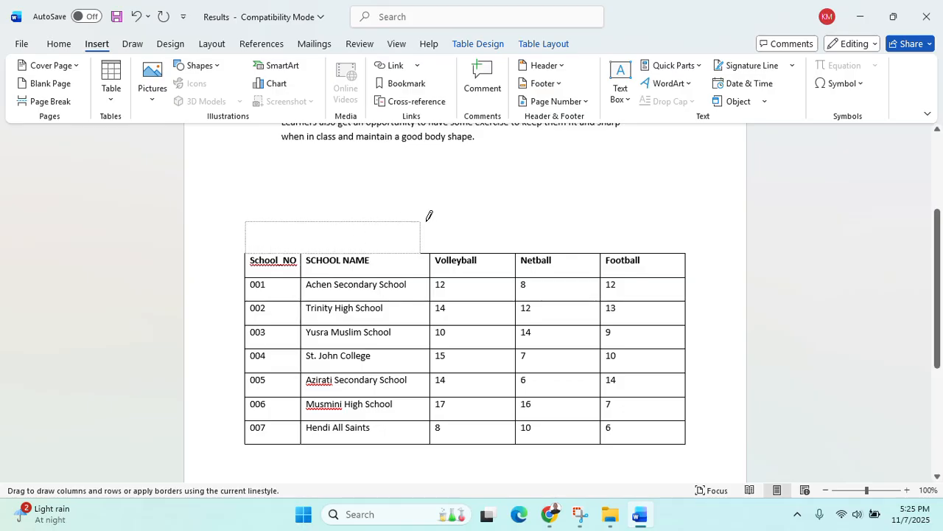
pyautogui.moveTo(654, 225); pyautogui.dragTo(688, 225)
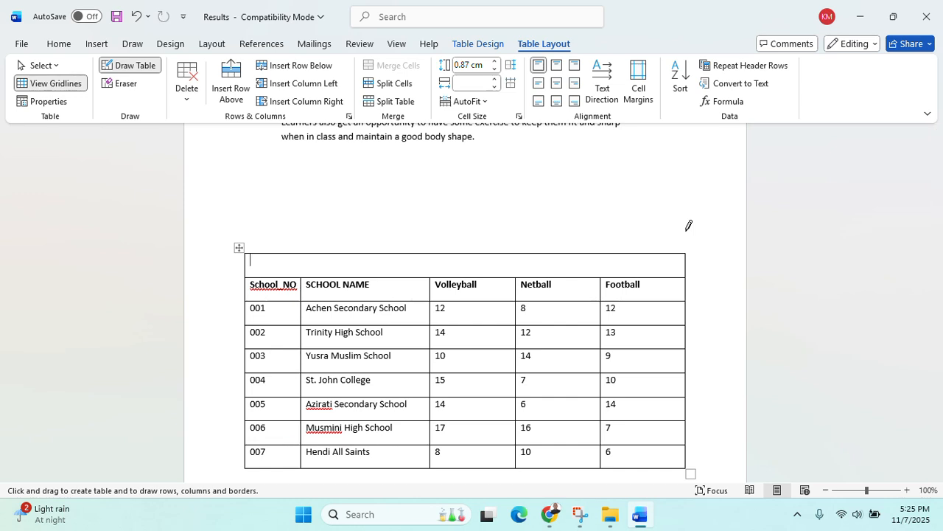
pyautogui.write('A TABL')
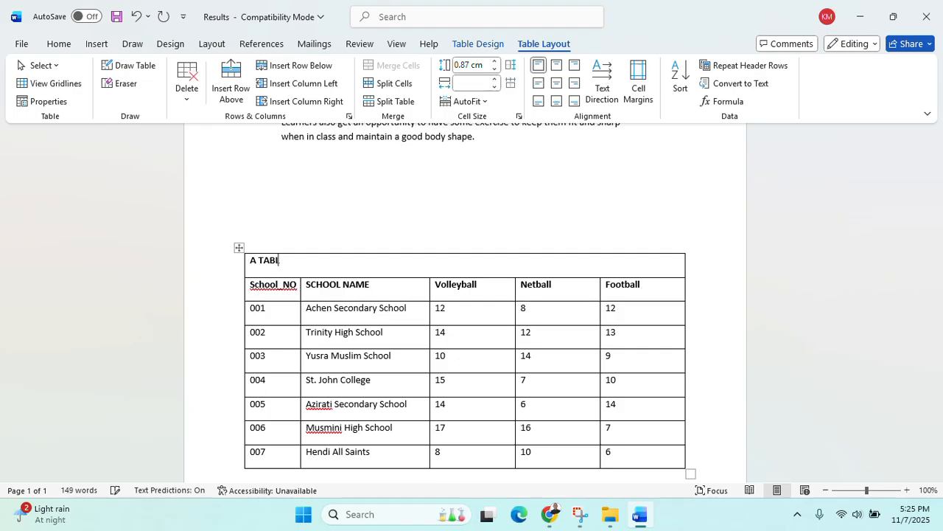
pyautogui.write('E SHOWINGN GAMES AND SPORTS RESULTS FROM SEE')
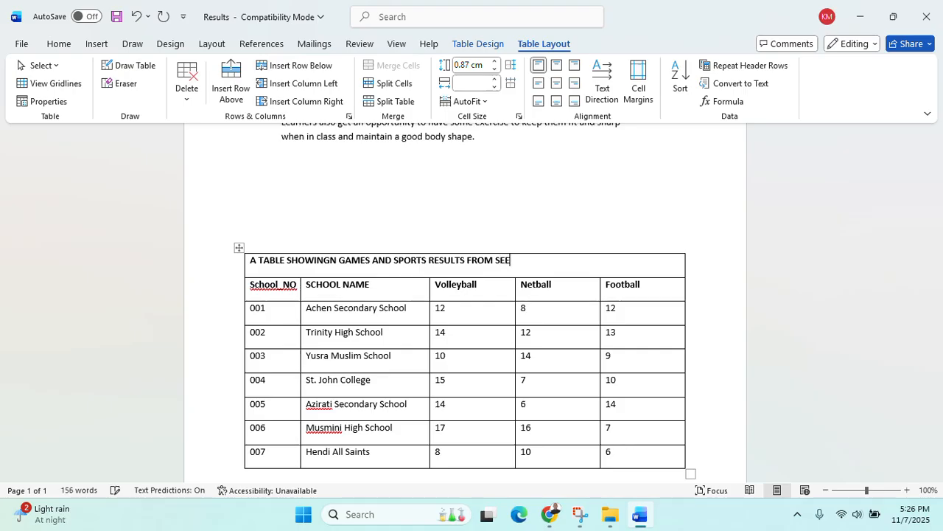
# Correct the title to 'A TABLE SHOWING GAMES AND SPORTS RESULTS FROM SELECTED SCHOOLS' and select it
pyautogui.press('Left')
pyautogui.write('LECT')
pyautogui.press('BackSpace')
pyautogui.write('D SCHOOLS')
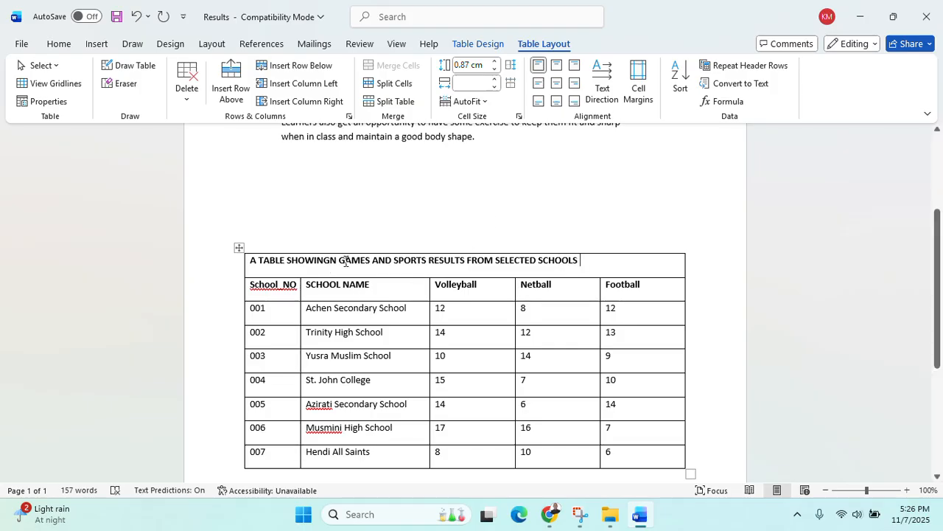
pyautogui.press('BackSpace')
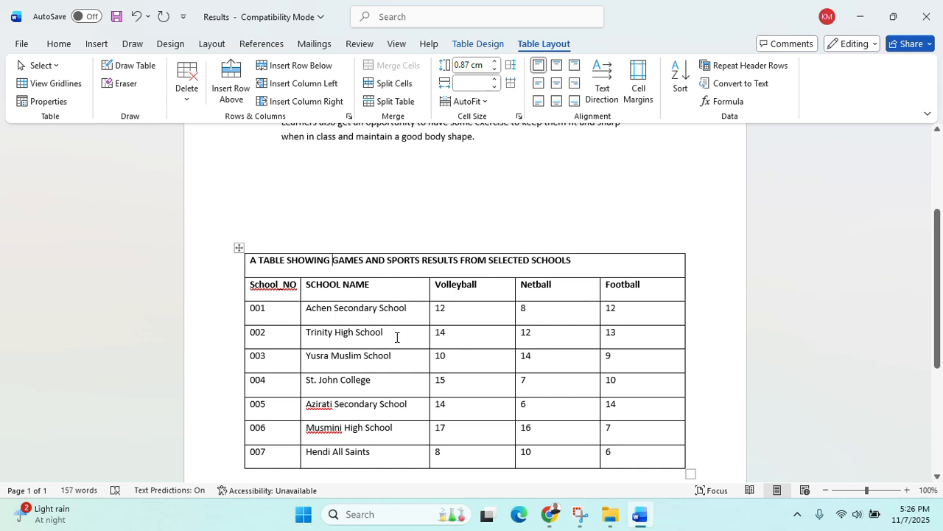
pyautogui.moveTo(602, 261); pyautogui.dragTo(248, 259)
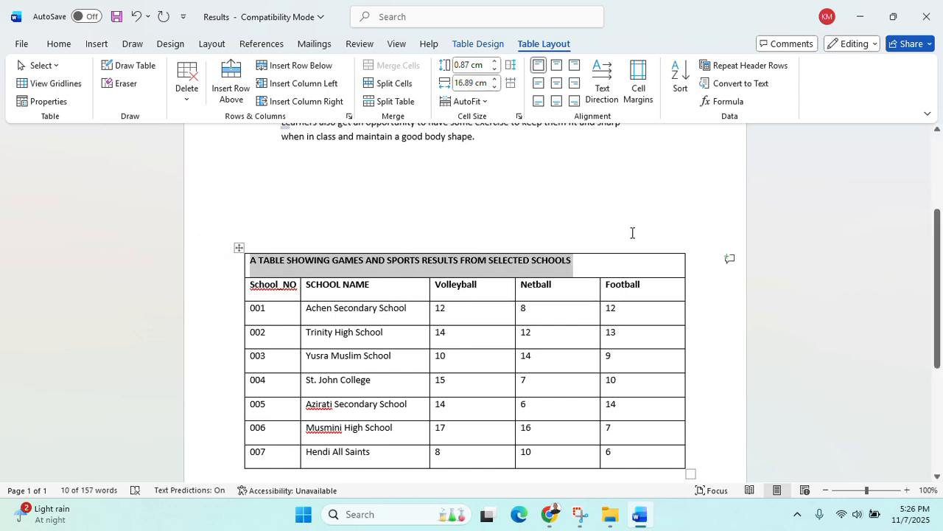
pyautogui.click(59, 43)
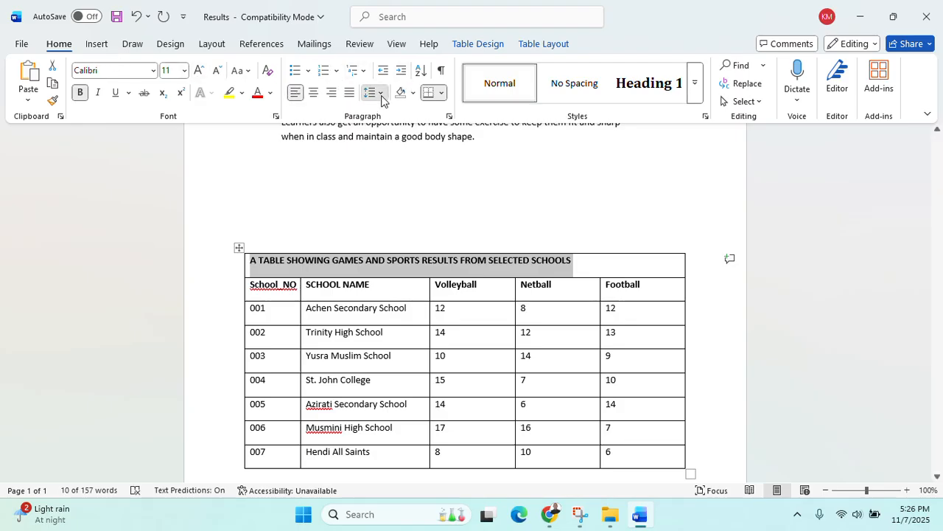
# Select the entire title row of the table
pyautogui.rightClick(472, 280)
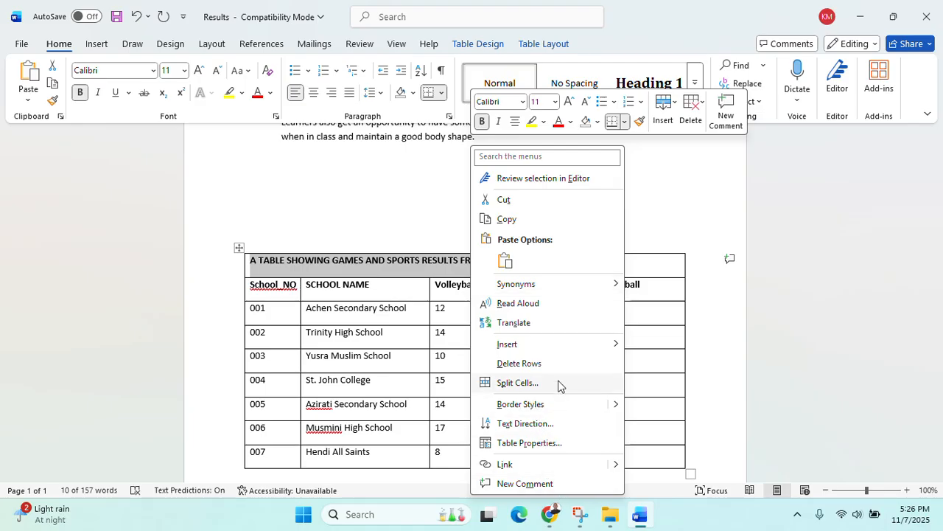
pyautogui.click(358, 266)
pyautogui.click(194, 288)
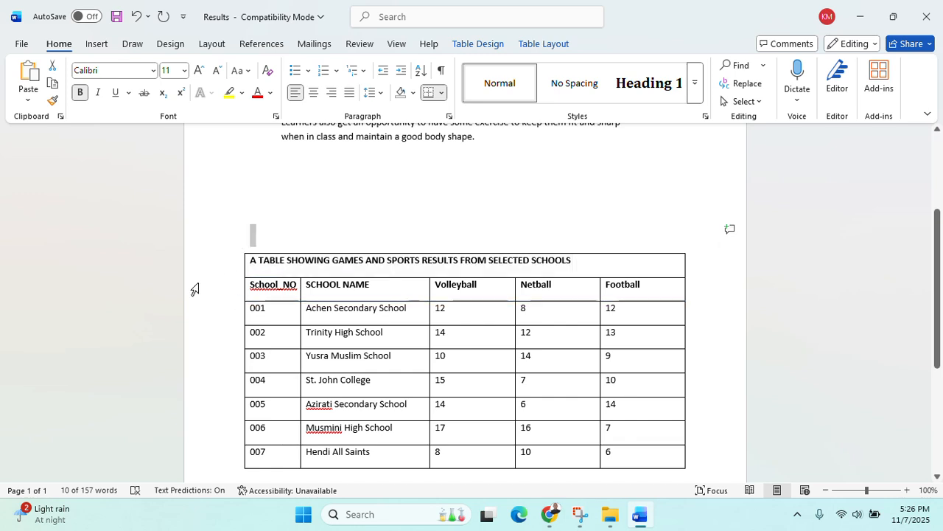
pyautogui.click(579, 252)
pyautogui.click(263, 284)
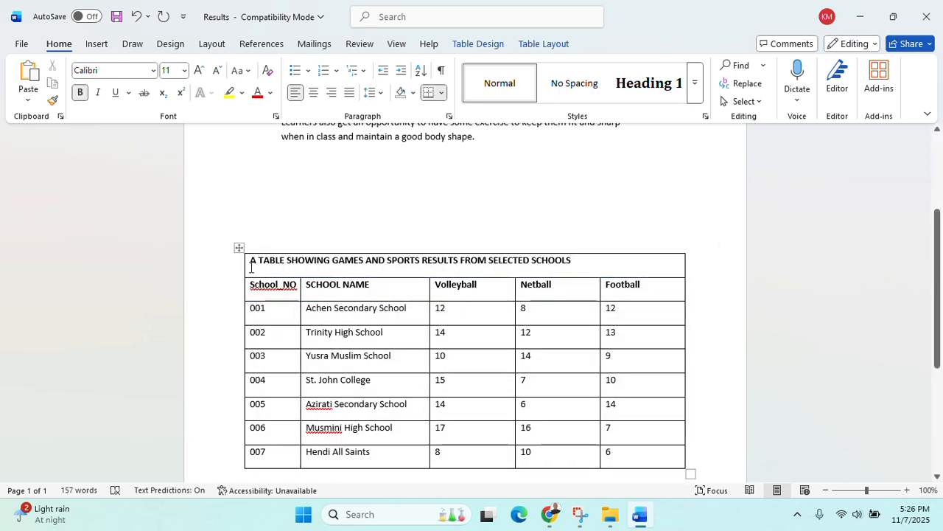
pyautogui.moveTo(250, 260); pyautogui.dragTo(687, 261)
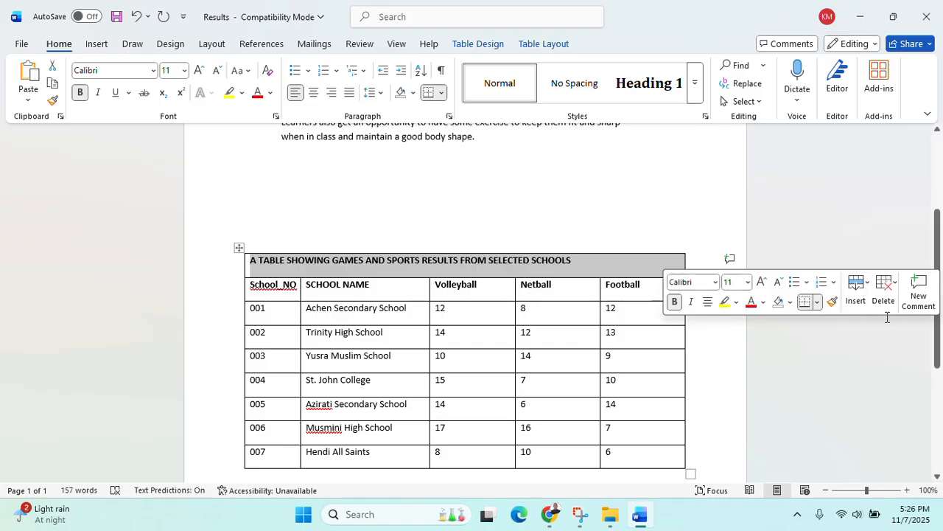
# Center the table title and grow its font to 14 pt
pyautogui.click(313, 94)
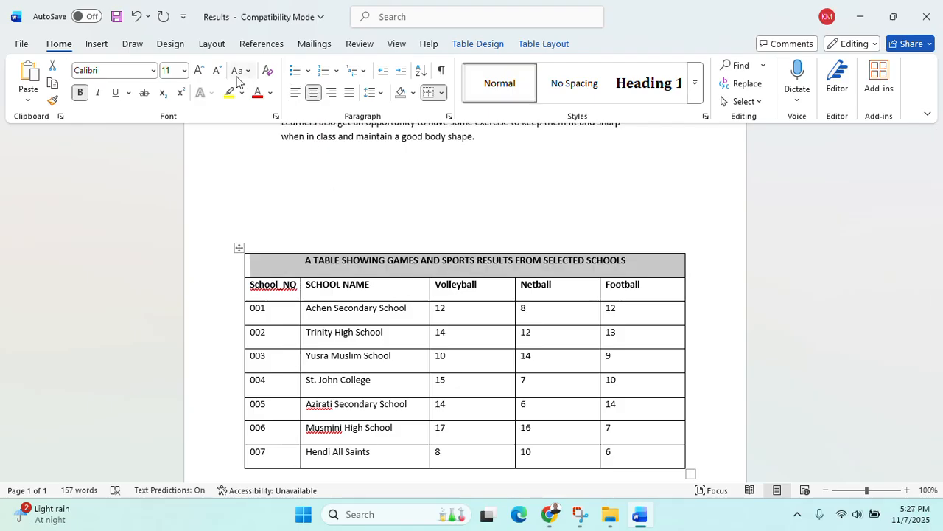
pyautogui.click(205, 73)
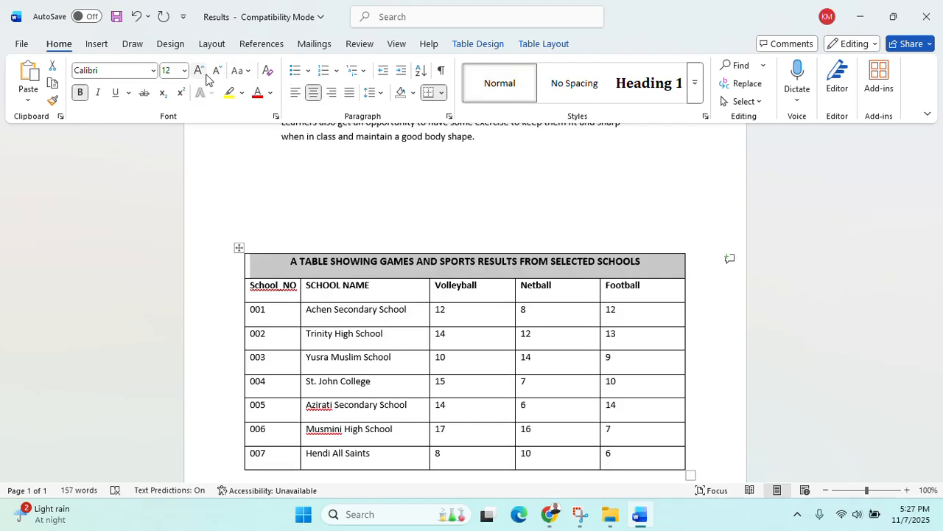
pyautogui.click(207, 80)
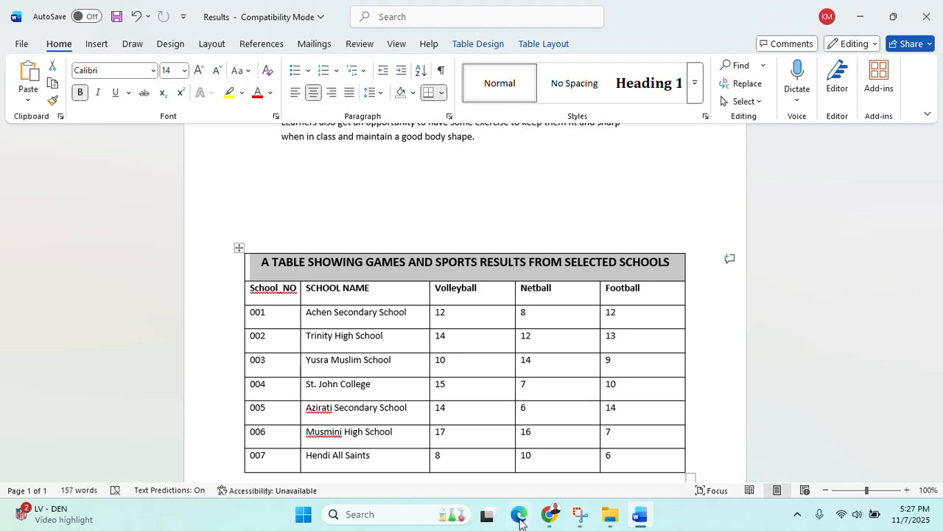
pyautogui.click(551, 516)
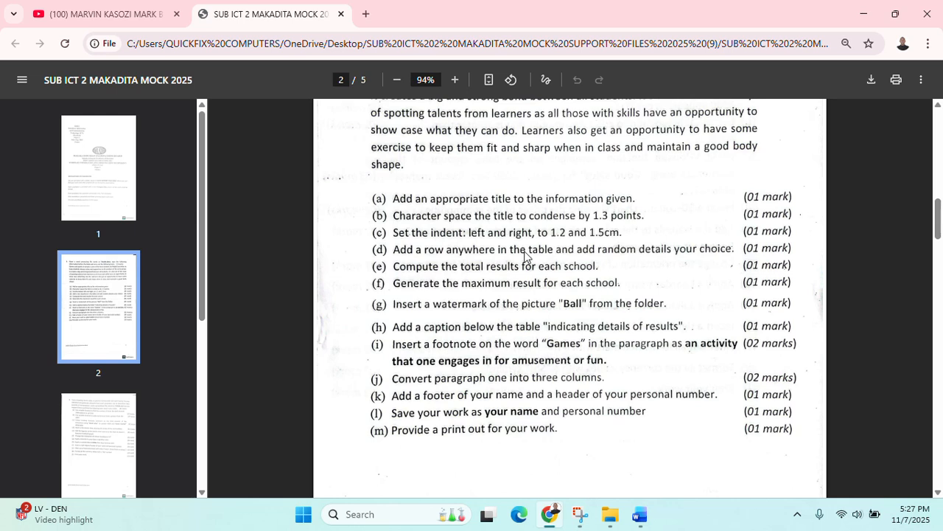
# Back in Word, adjust the first column's border and narrow the SCHOOL NAME column
pyautogui.click(867, 14)
pyautogui.scroll(-2, 629, 273)
pyautogui.scroll(2, 646, 232)
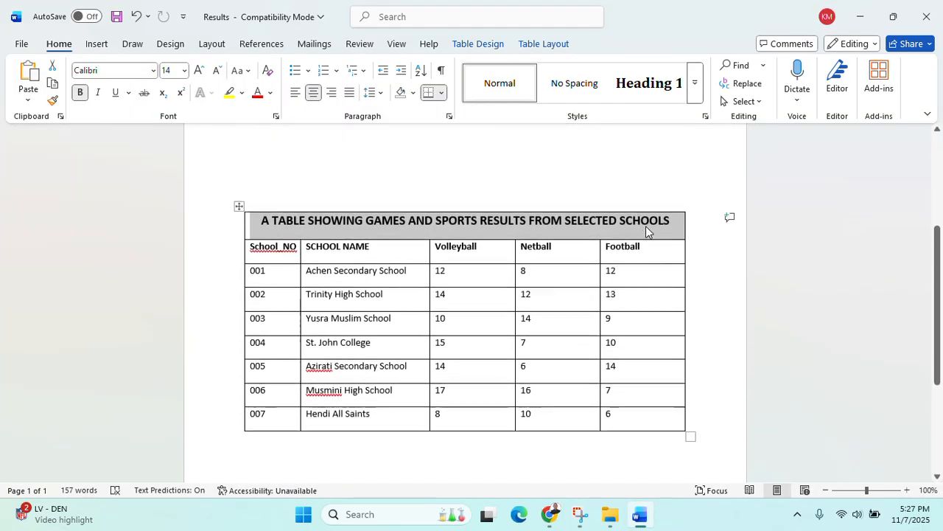
pyautogui.scroll(-2, 642, 244)
pyautogui.scroll(1, 642, 249)
pyautogui.scroll(5, 619, 258)
pyautogui.scroll(-5, 577, 270)
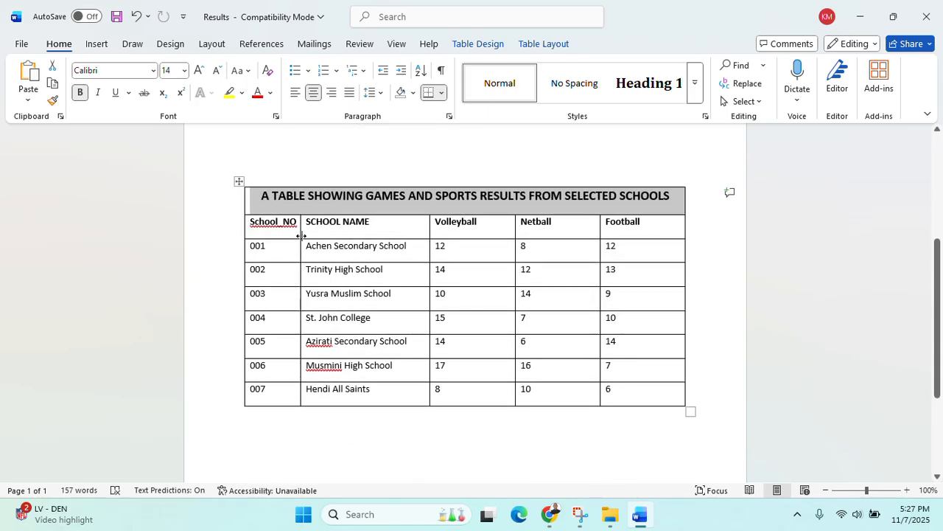
pyautogui.moveTo(298, 230); pyautogui.dragTo(291, 233)
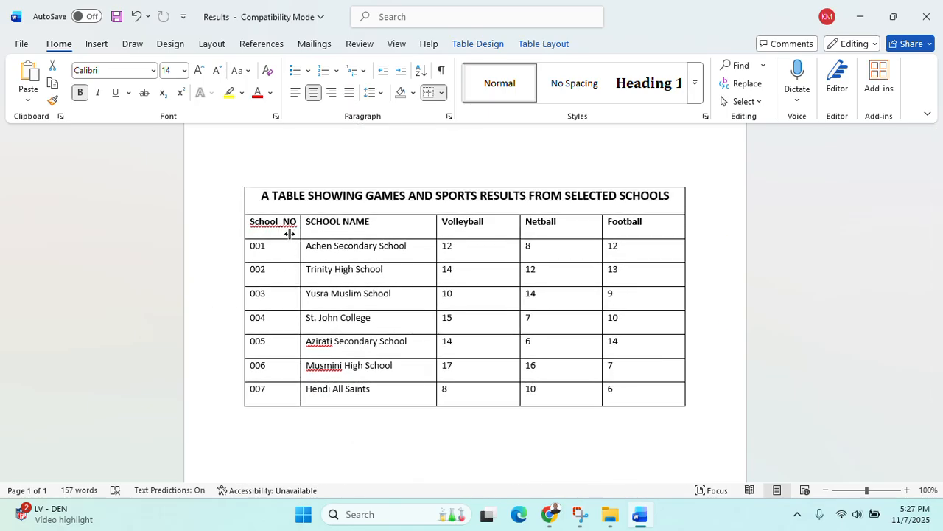
pyautogui.moveTo(434, 253); pyautogui.dragTo(416, 255)
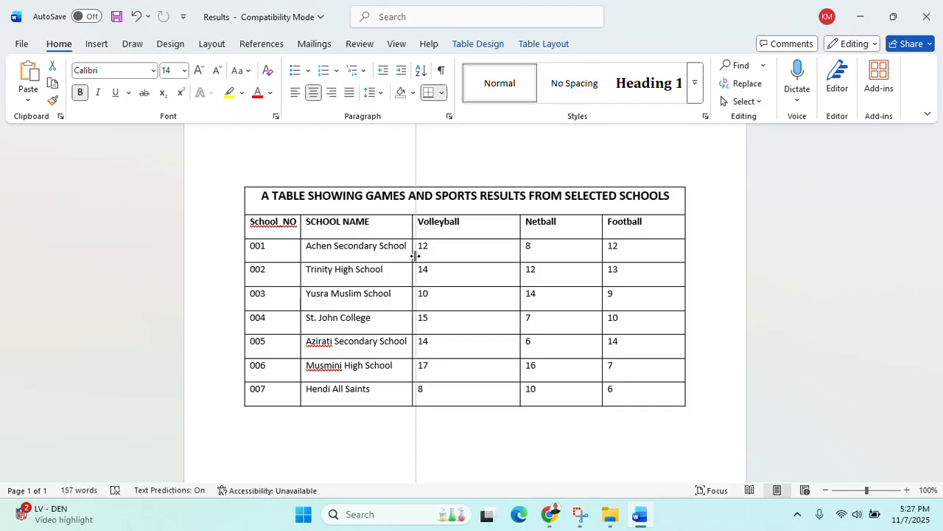
# Narrow the Volleyball and Netball columns to widen Football, and widen SCHOOL NAME slightly
pyautogui.moveTo(521, 251); pyautogui.dragTo(462, 260)
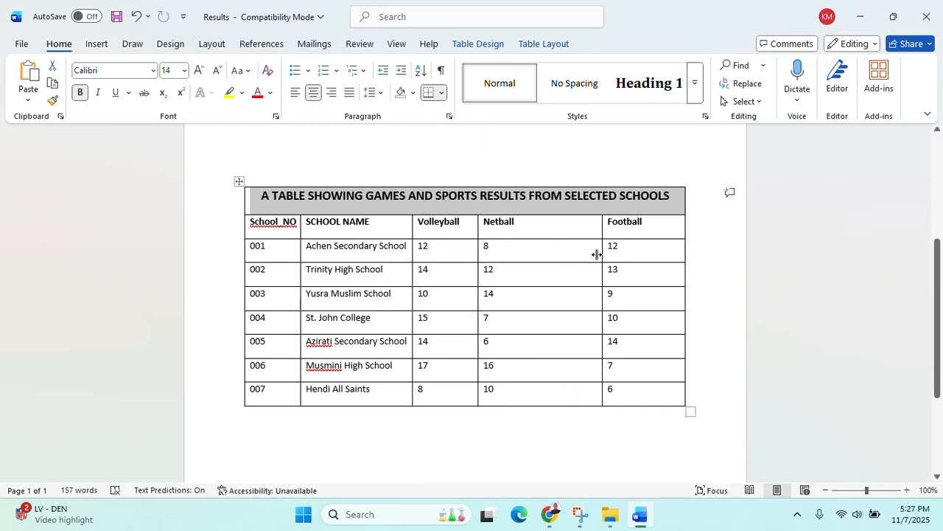
pyautogui.moveTo(596, 254); pyautogui.dragTo(532, 257)
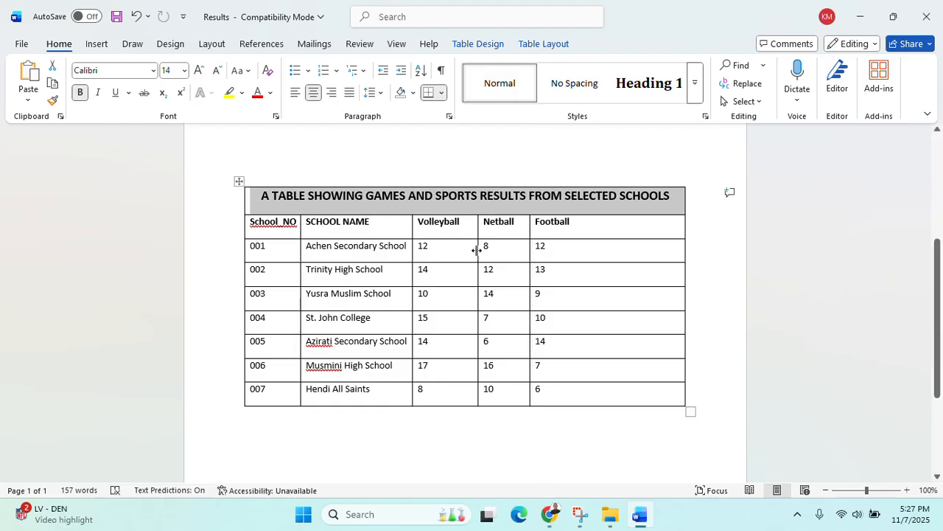
pyautogui.moveTo(476, 251); pyautogui.dragTo(465, 251)
pyautogui.moveTo(530, 249); pyautogui.dragTo(506, 249)
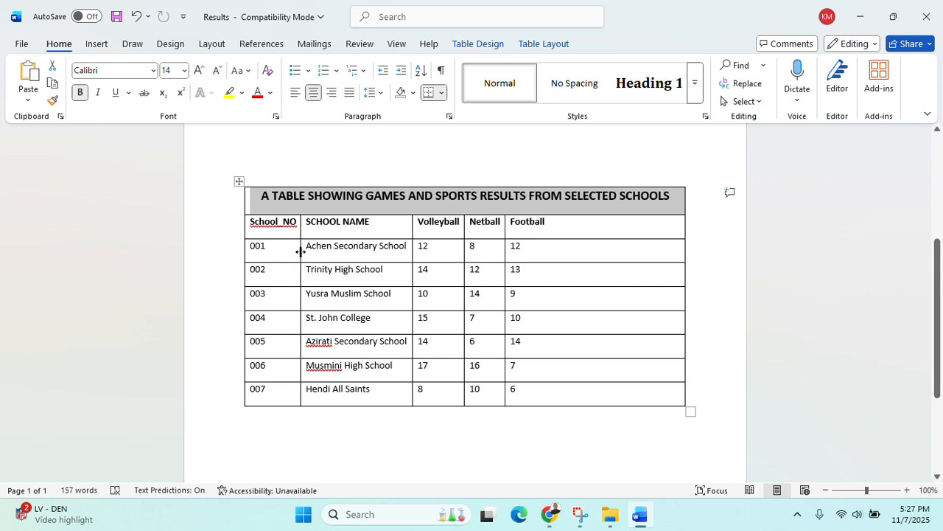
pyautogui.moveTo(299, 252); pyautogui.dragTo(290, 252)
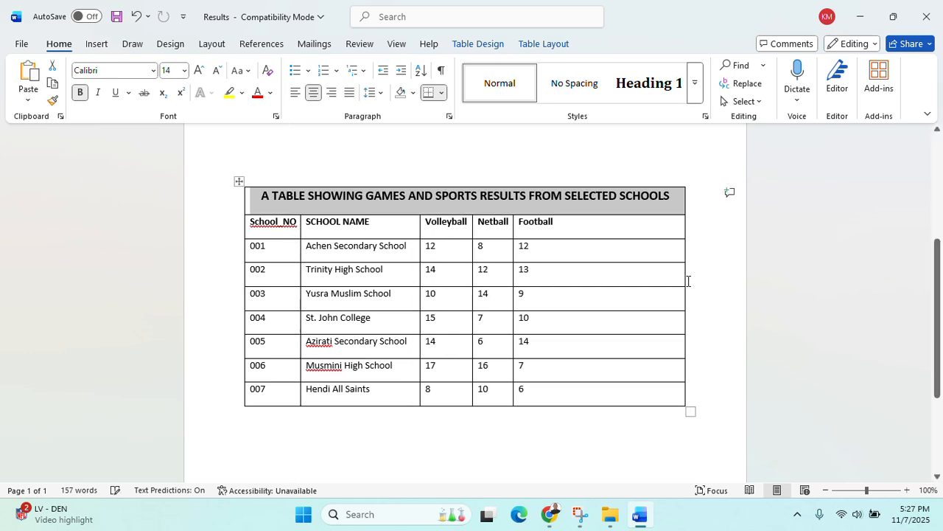
# Draw two vertical lines through the last column, creating two empty columns right of Football
pyautogui.click(94, 44)
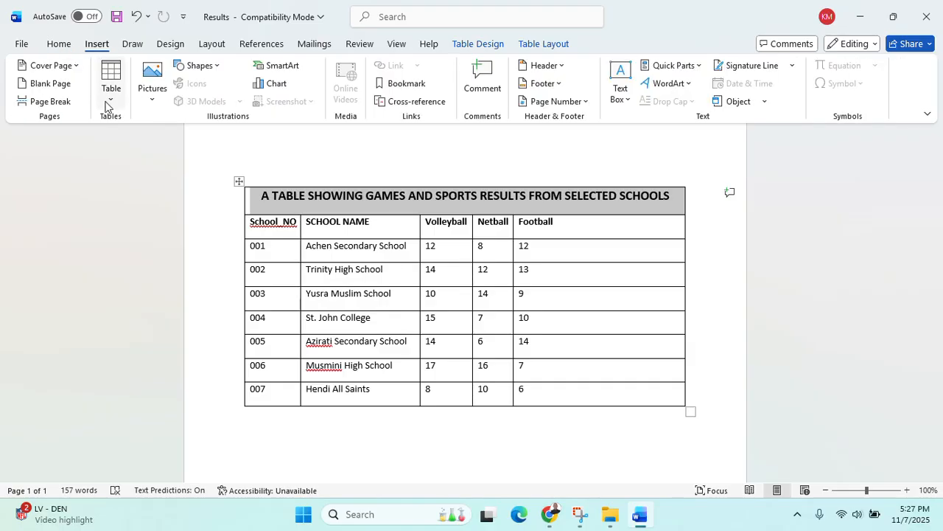
pyautogui.click(111, 81)
pyautogui.click(127, 281)
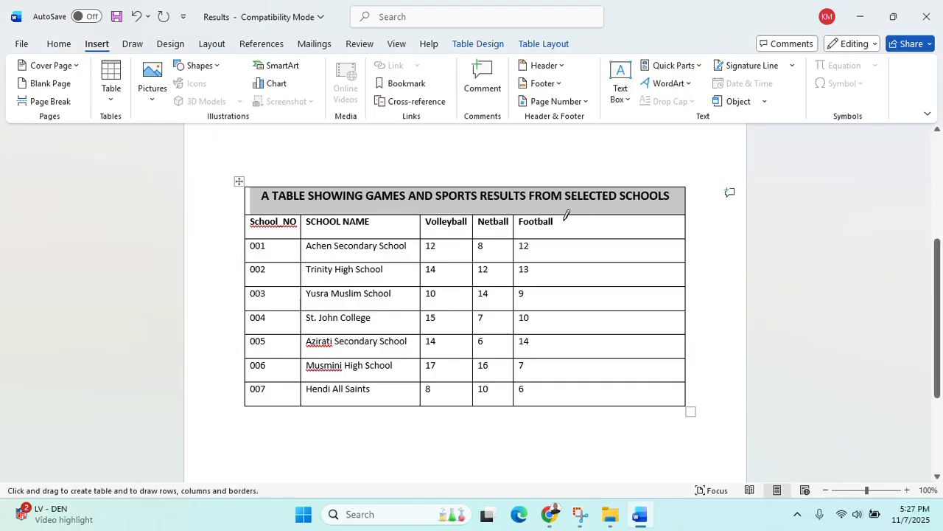
pyautogui.moveTo(565, 217); pyautogui.dragTo(565, 402)
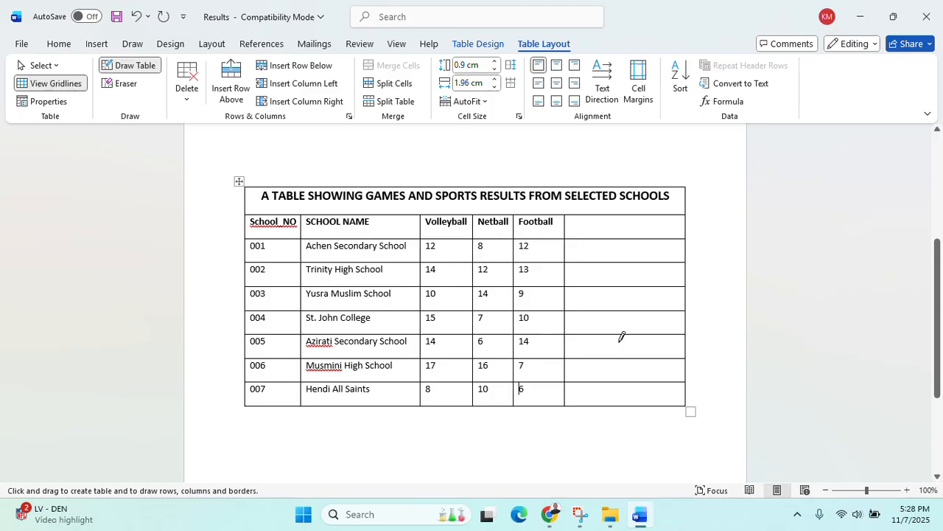
pyautogui.moveTo(549, 513)
pyautogui.click(562, 479)
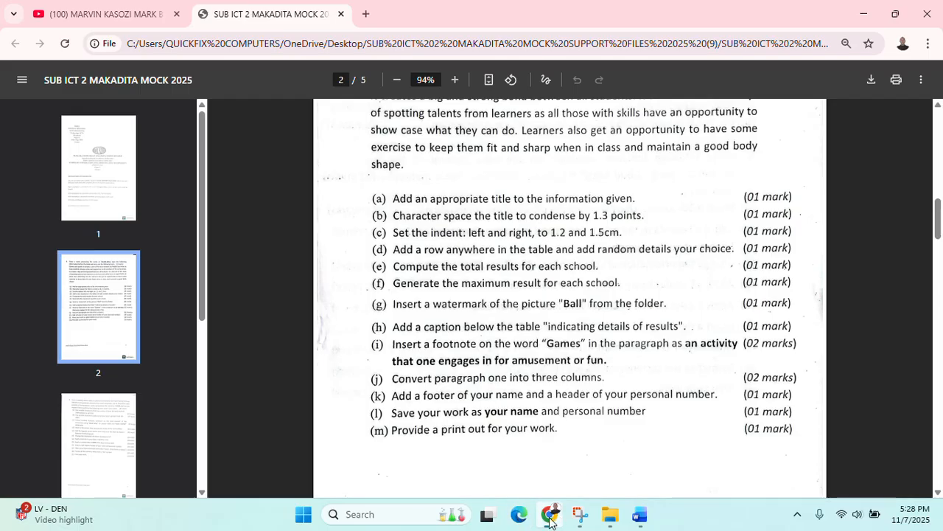
pyautogui.click(640, 513)
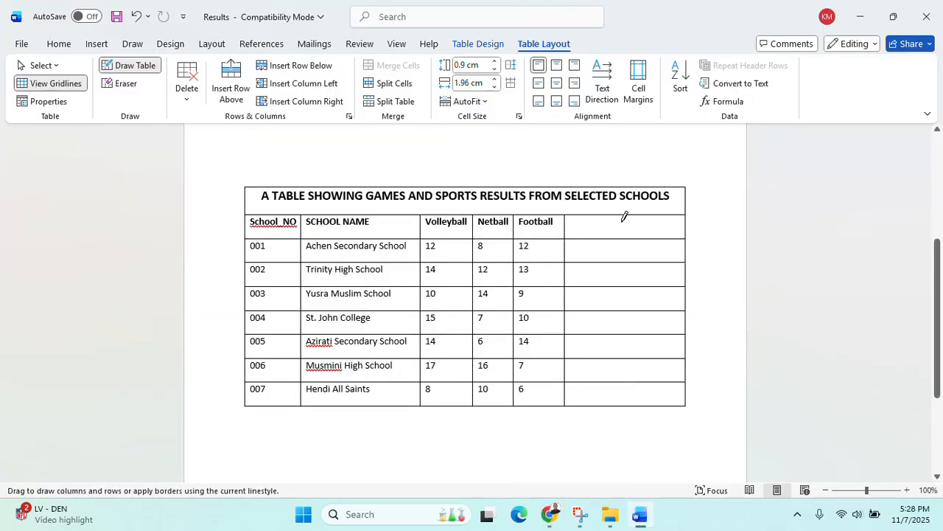
pyautogui.moveTo(623, 217); pyautogui.dragTo(619, 402)
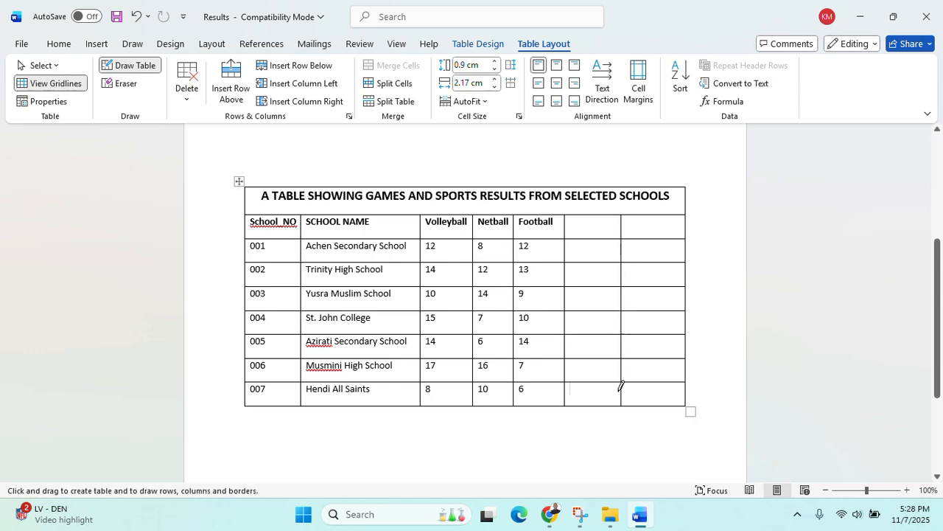
pyautogui.press('Escape')
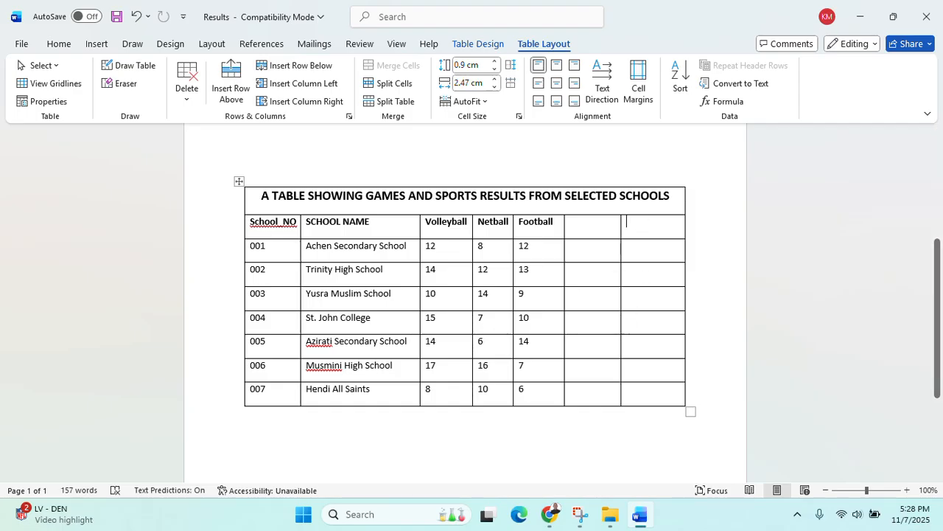
# Head the last column TOTAL and enter =SUM(LEFT) for schools 001–003 (32, 39, 33)
pyautogui.write('TOTAL')
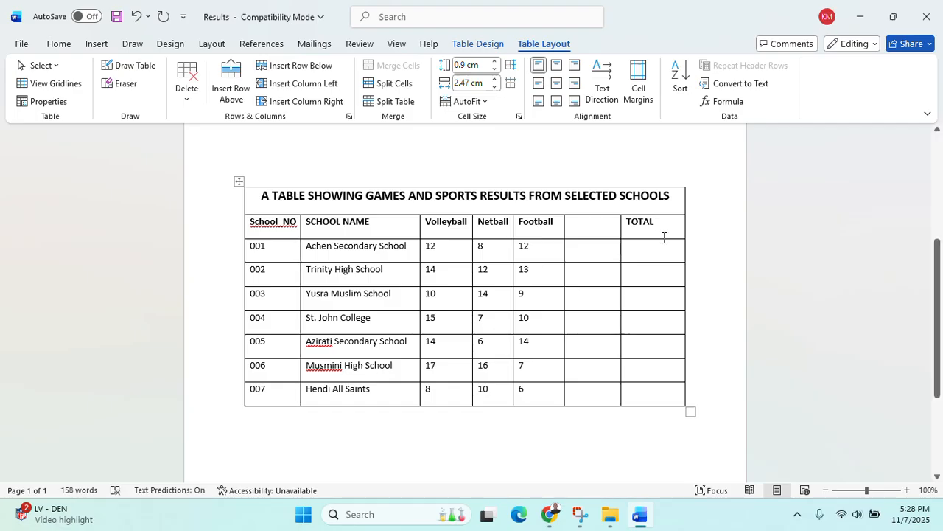
pyautogui.click(634, 258)
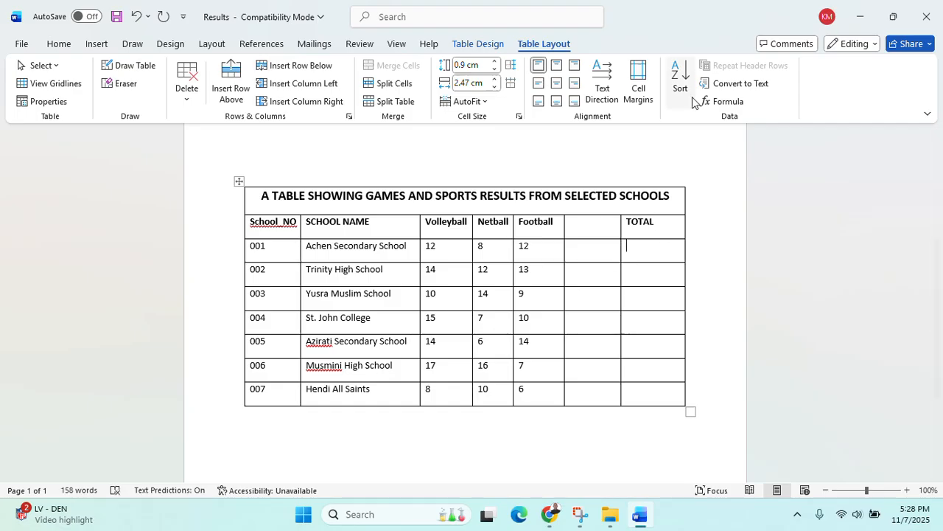
pyautogui.click(726, 101)
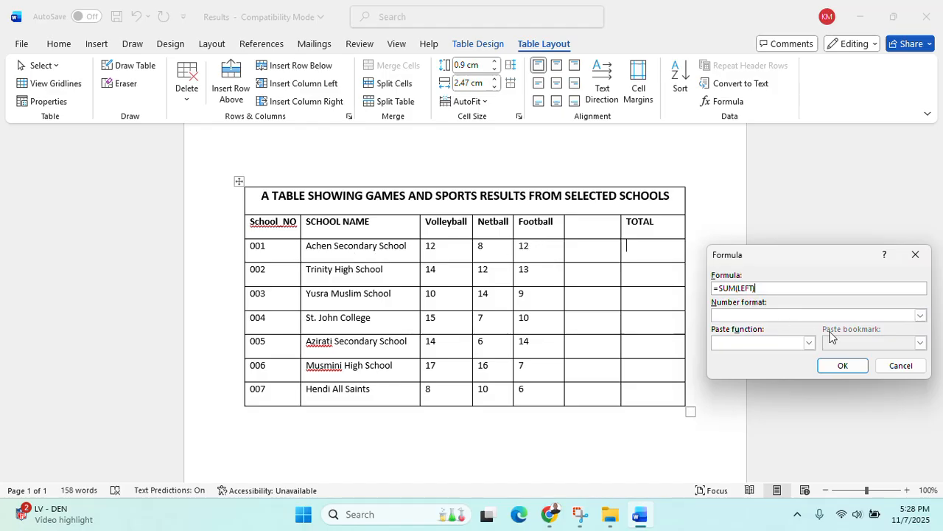
pyautogui.click(843, 366)
pyautogui.click(680, 275)
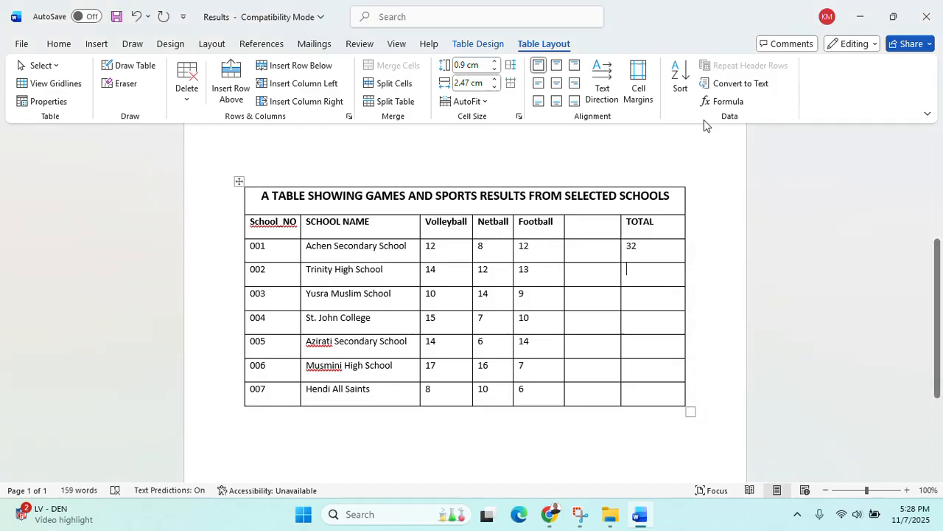
pyautogui.click(723, 101)
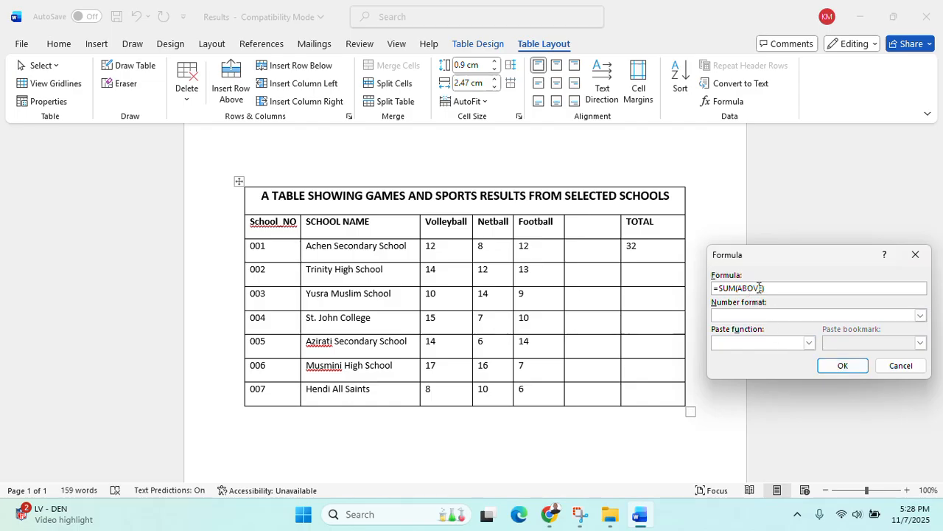
pyautogui.press('BackSpace')
pyautogui.press('BackSpace')
pyautogui.press('BackSpace')
pyautogui.press('BackSpace')
pyautogui.press('BackSpace')
pyautogui.press('BackSpace')
pyautogui.write('LEFT)')
pyautogui.click(853, 364)
pyautogui.click(638, 299)
pyautogui.click(725, 108)
# Enter =SUM(LEFT) totals for schools 004 and 005, with 004 totalling 32
pyautogui.press('BackSpace')
pyautogui.press('BackSpace')
pyautogui.press('BackSpace')
pyautogui.press('BackSpace')
pyautogui.press('BackSpace')
pyautogui.write('LE')
pyautogui.click(842, 365)
pyautogui.click(666, 322)
pyautogui.click(723, 101)
pyautogui.press('BackSpace')
pyautogui.press('BackSpace')
pyautogui.press('BackSpace')
pyautogui.press('BackSpace')
pyautogui.press('BackSpace')
pyautogui.press('BackSpace')
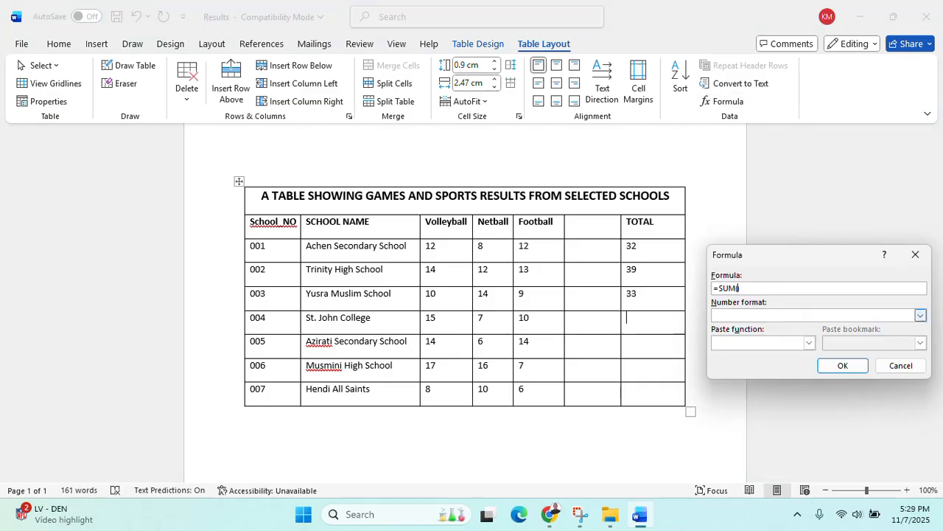
pyautogui.write('LEFT)')
pyautogui.click(843, 366)
pyautogui.click(668, 355)
pyautogui.press('Left')
# Enter =SUM(LEFT) totals for schools 006 and 007, giving 40 and 24
pyautogui.press('BackSpace')
pyautogui.press('BackSpace')
pyautogui.press('BackSpace')
pyautogui.press('BackSpace')
pyautogui.press('BackSpace')
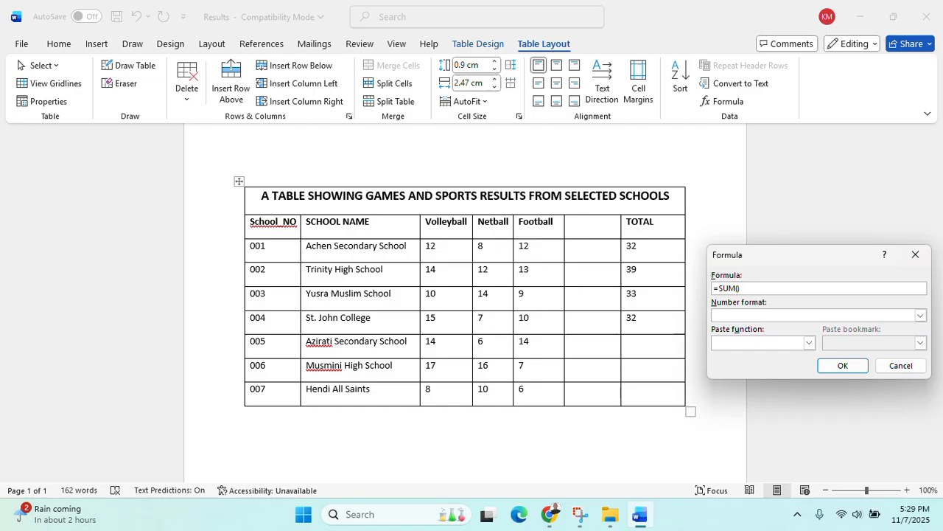
pyautogui.write('LEFT')
pyautogui.click(843, 367)
pyautogui.click(663, 385)
pyautogui.click(727, 102)
pyautogui.click(915, 255)
pyautogui.click(660, 366)
pyautogui.click(723, 101)
pyautogui.press('BackSpace')
pyautogui.press('BackSpace')
pyautogui.press('BackSpace')
pyautogui.press('BackSpace')
pyautogui.press('BackSpace')
pyautogui.write('LEFT)')
pyautogui.click(847, 365)
pyautogui.click(663, 396)
pyautogui.click(728, 103)
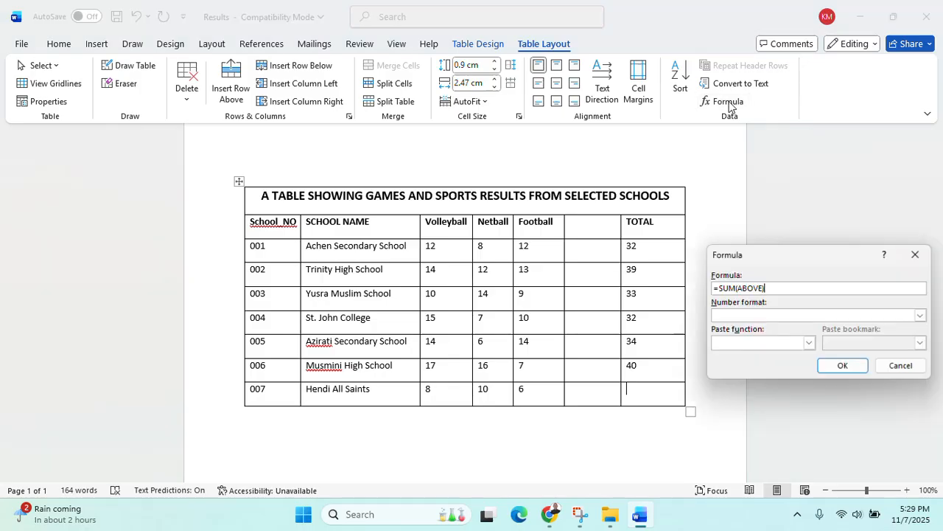
pyautogui.press('BackSpace')
pyautogui.press('BackSpace')
pyautogui.press('BackSpace')
pyautogui.press('BackSpace')
pyautogui.press('BackSpace')
pyautogui.press('BackSpace')
pyautogui.write('LEFT)')
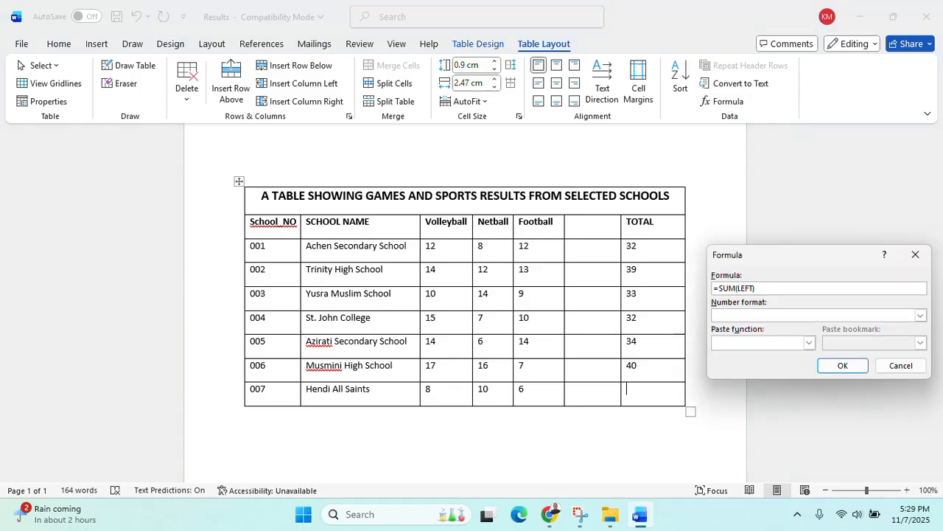
pyautogui.click(840, 365)
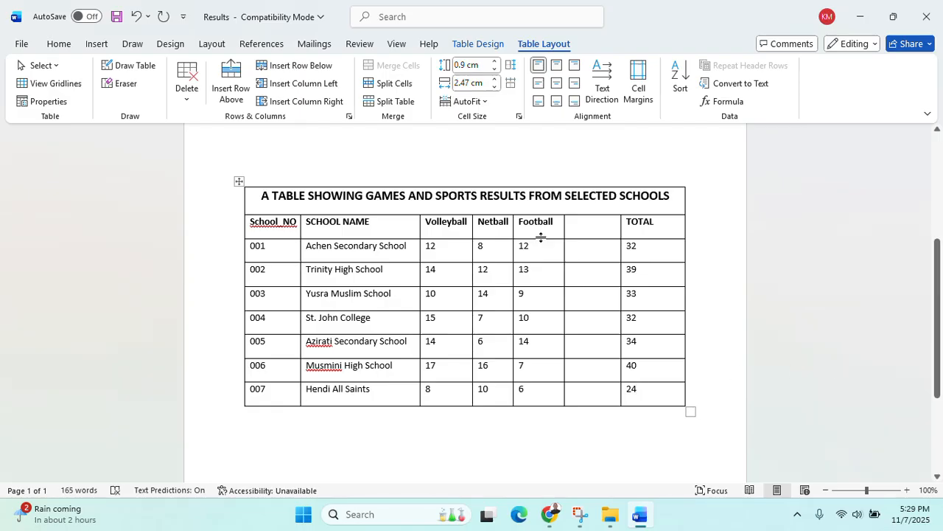
pyautogui.click(550, 514)
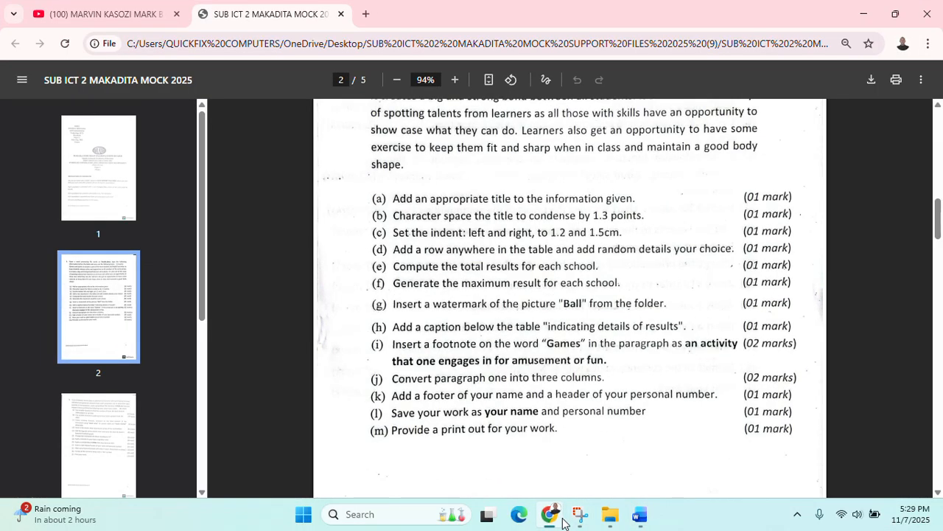
# Head the column beside Football MAXIMUM and delete a failed formula in school 001's cell
pyautogui.click(864, 13)
pyautogui.click(584, 212)
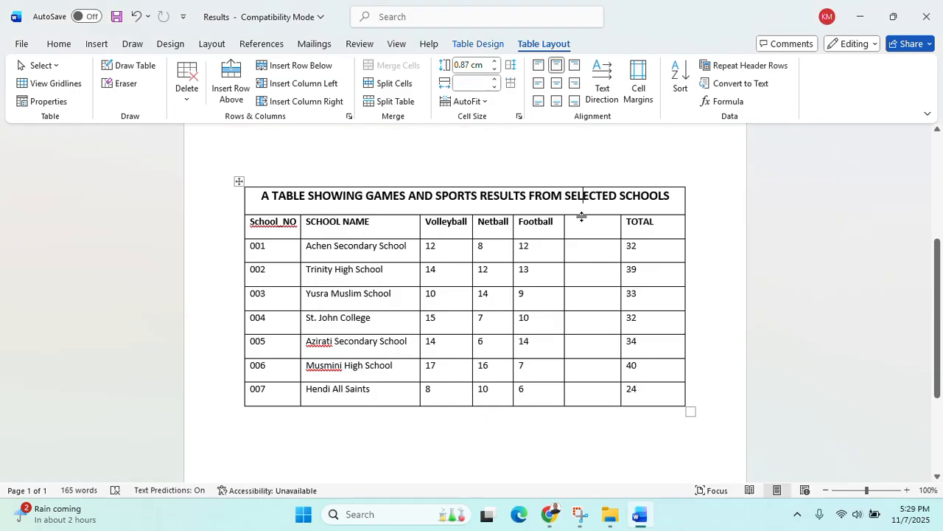
pyautogui.click(582, 221)
pyautogui.write('MAXIMUM')
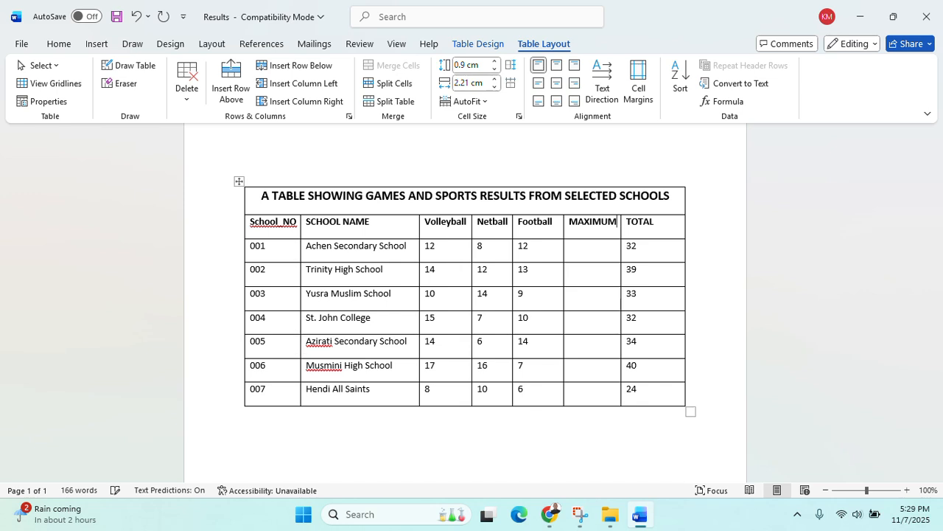
pyautogui.click(590, 254)
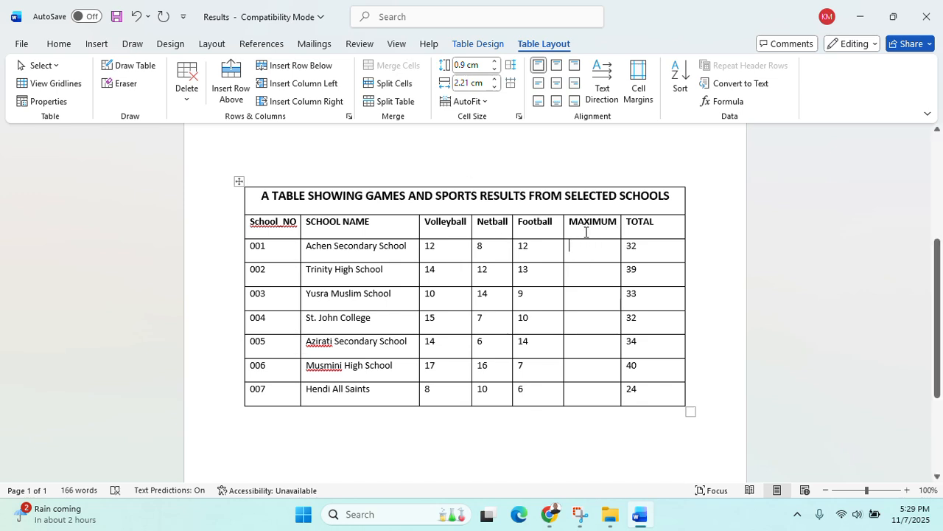
pyautogui.click(727, 101)
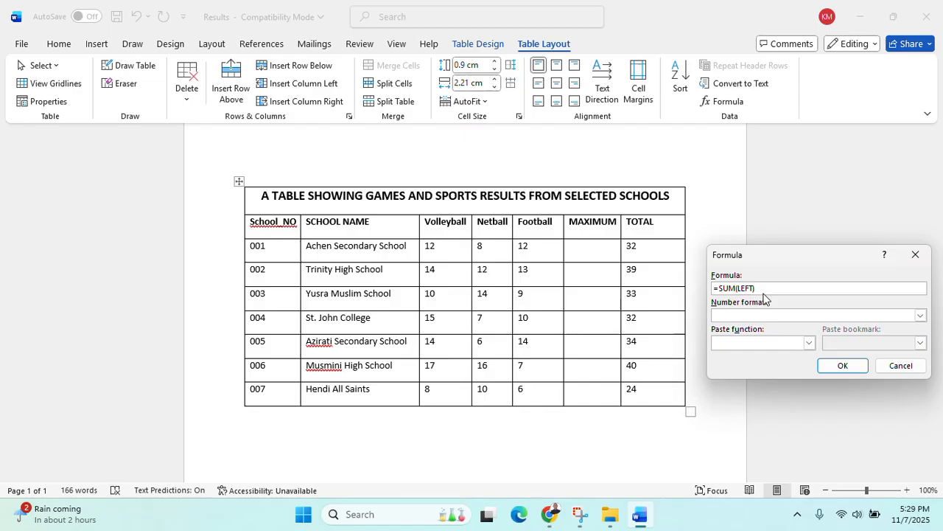
pyautogui.press('BackSpace')
pyautogui.press('BackSpace')
pyautogui.press('BackSpace')
pyautogui.write('MAXIMUM')
pyautogui.click(841, 365)
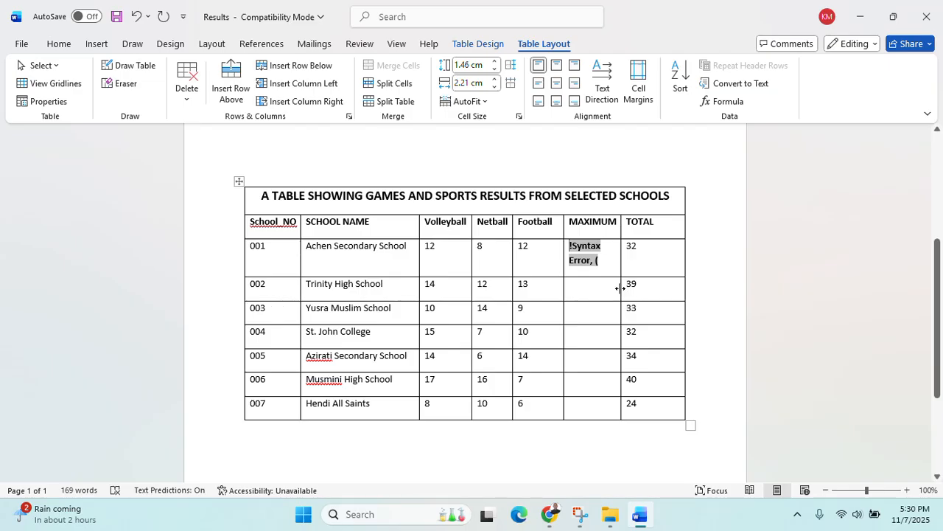
pyautogui.press('Delete')
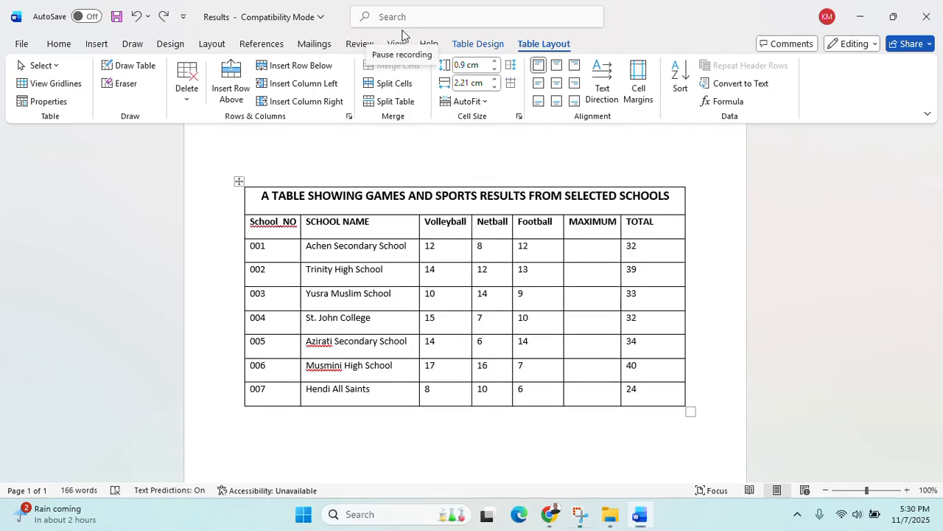
pyautogui.click(404, 35)
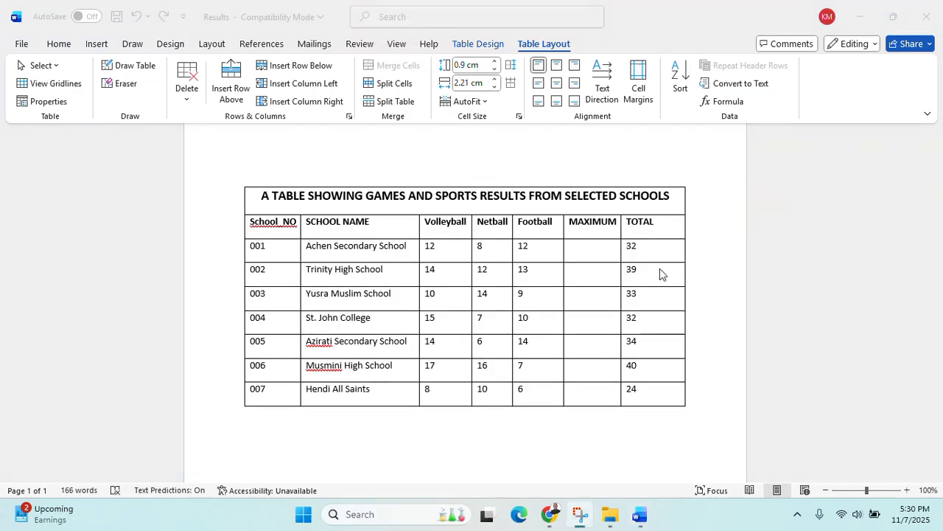
# Give school 001's MAXIMUM cell a MAX formula, showing 12
pyautogui.click(596, 253)
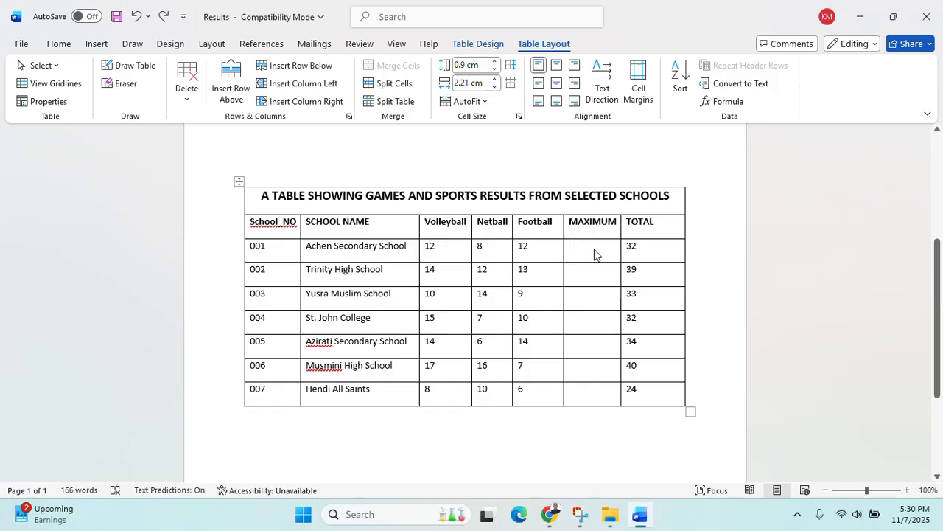
pyautogui.click(740, 101)
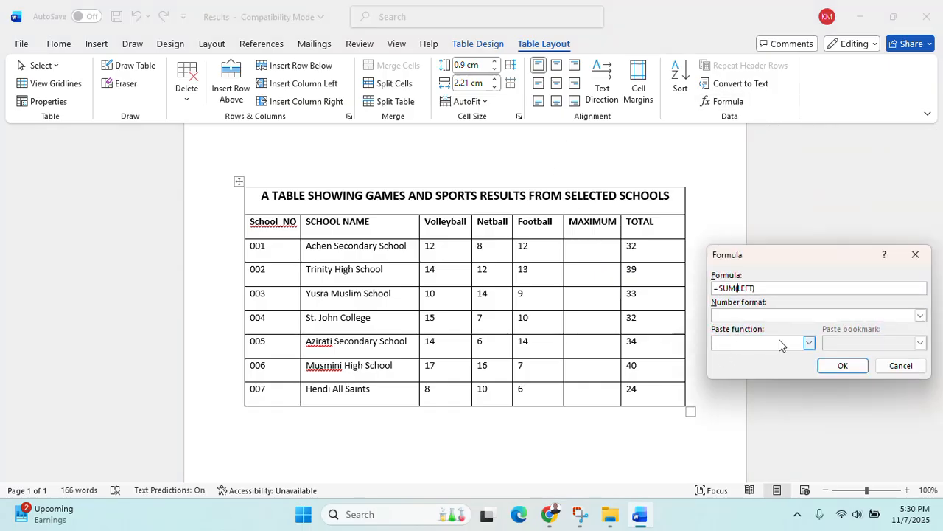
pyautogui.press('Left')
pyautogui.press('Left')
pyautogui.press('Left')
pyautogui.press('Left')
pyautogui.press('Left')
pyautogui.press('Left')
pyautogui.press('BackSpace')
pyautogui.press('BackSpace')
pyautogui.press('BackSpace')
pyautogui.write('MAX')
pyautogui.click(844, 364)
# Enter =MAX(LEFT) for school 002, showing 14, and copy the formula for reuse
pyautogui.click(599, 269)
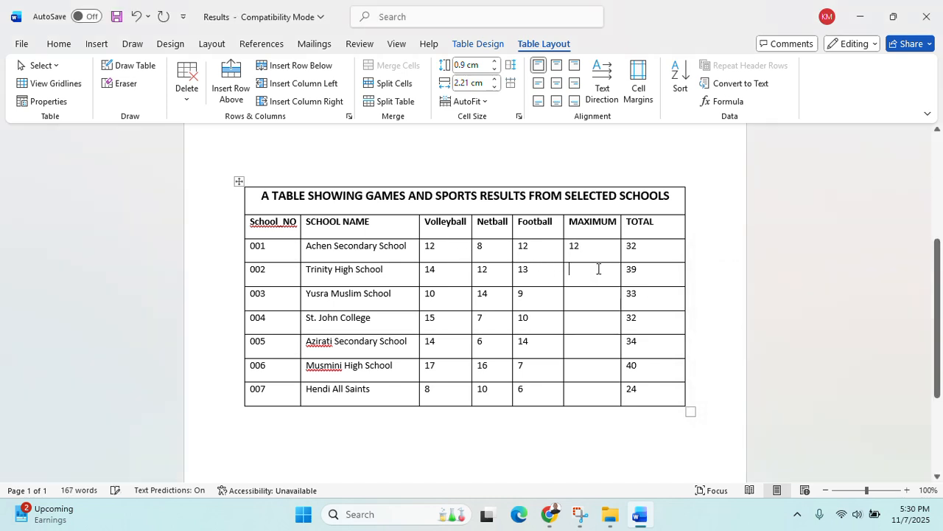
pyautogui.click(736, 101)
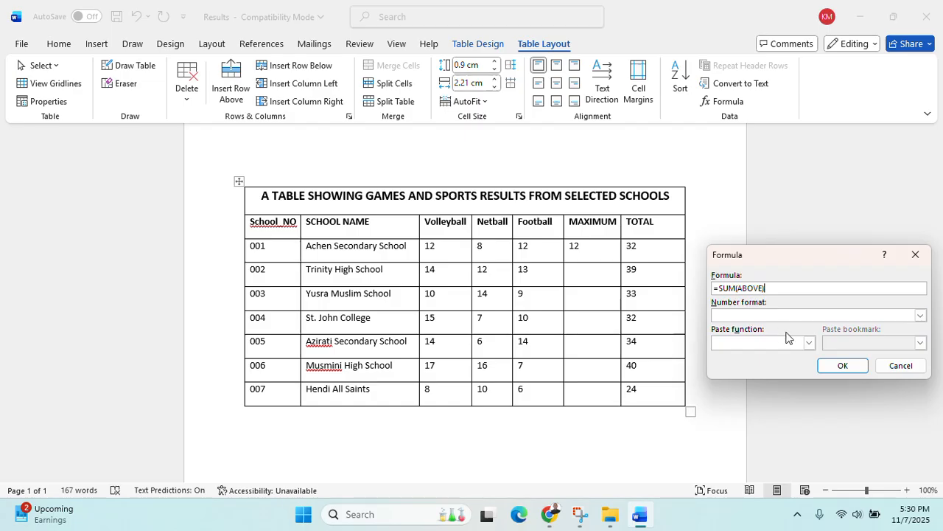
pyautogui.press('Left')
pyautogui.press('Left')
pyautogui.press('Left')
pyautogui.press('Left')
pyautogui.press('Left')
pyautogui.press('Left')
pyautogui.press('Left')
pyautogui.press('BackSpace')
pyautogui.press('BackSpace')
pyautogui.press('BackSpace')
pyautogui.write('MAX')
pyautogui.press('BackSpace')
pyautogui.press('BackSpace')
pyautogui.press('BackSpace')
pyautogui.press('BackSpace')
pyautogui.press('BackSpace')
pyautogui.press('BackSpace')
pyautogui.write('LEFT')
pyautogui.moveTo(787, 289); pyautogui.dragTo(697, 284)
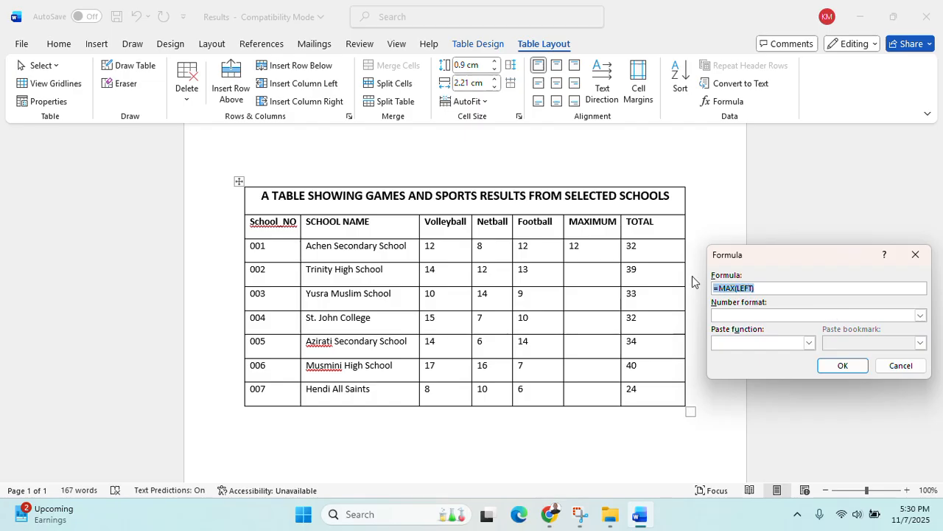
pyautogui.rightClick(733, 288)
pyautogui.click(774, 308)
pyautogui.click(842, 365)
# Fill the MAXIMUM cells of schools 003 and 004 with =MAX(LEFT), 004 showing 15
pyautogui.click(587, 297)
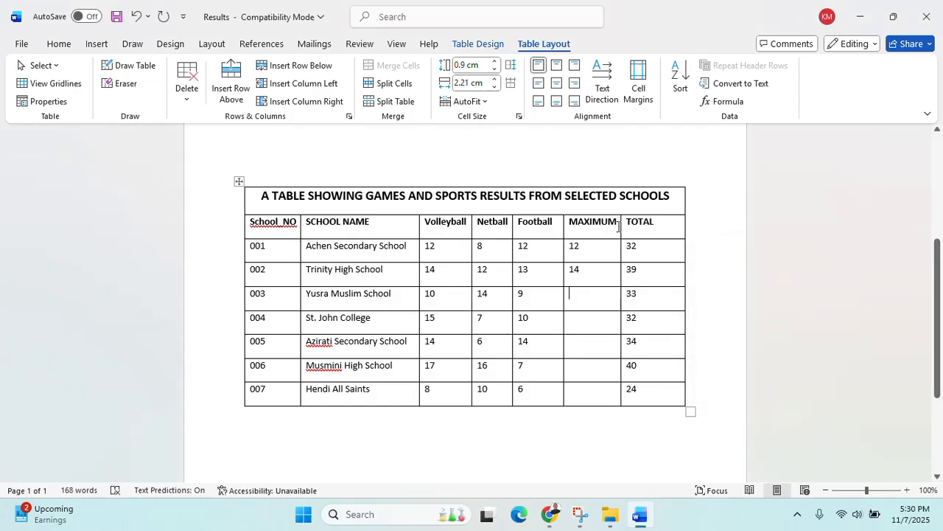
pyautogui.click(724, 101)
pyautogui.moveTo(767, 288); pyautogui.dragTo(714, 288)
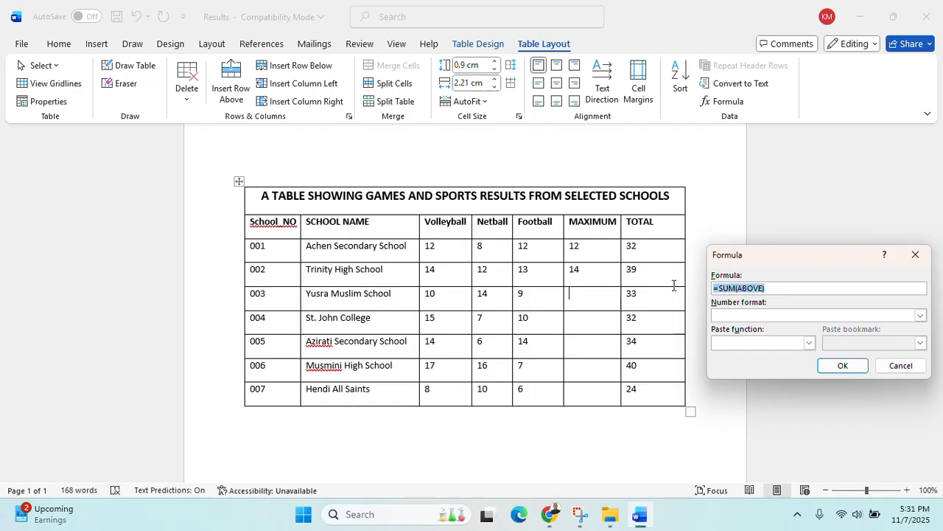
pyautogui.write('=MAX(LEFT)')
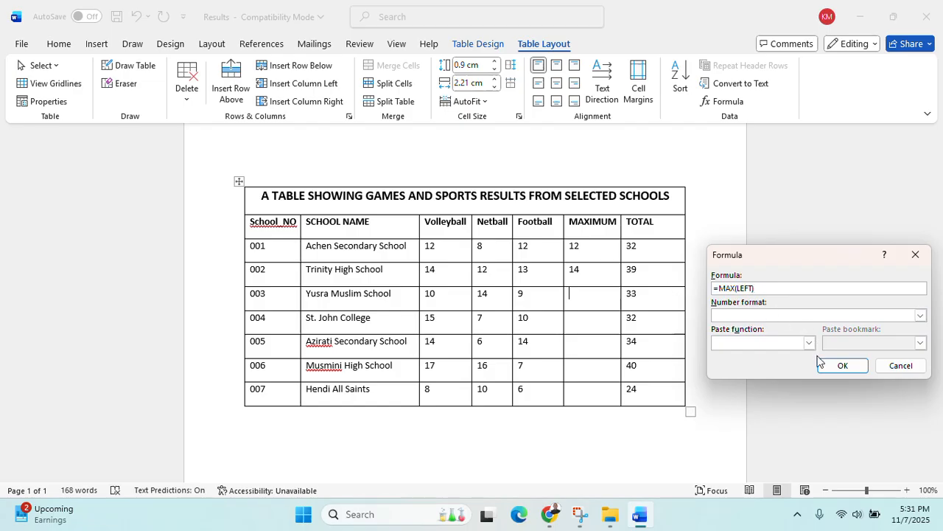
pyautogui.click(840, 366)
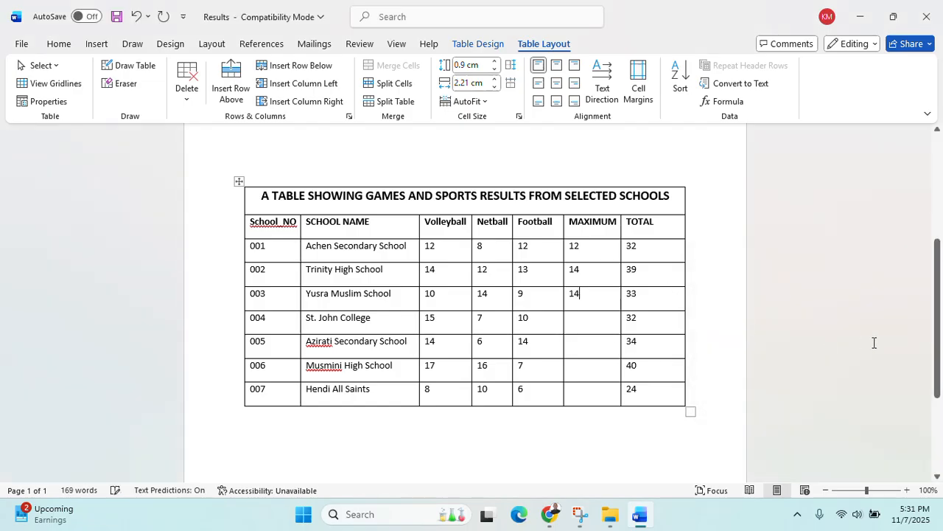
pyautogui.click(598, 324)
pyautogui.click(726, 101)
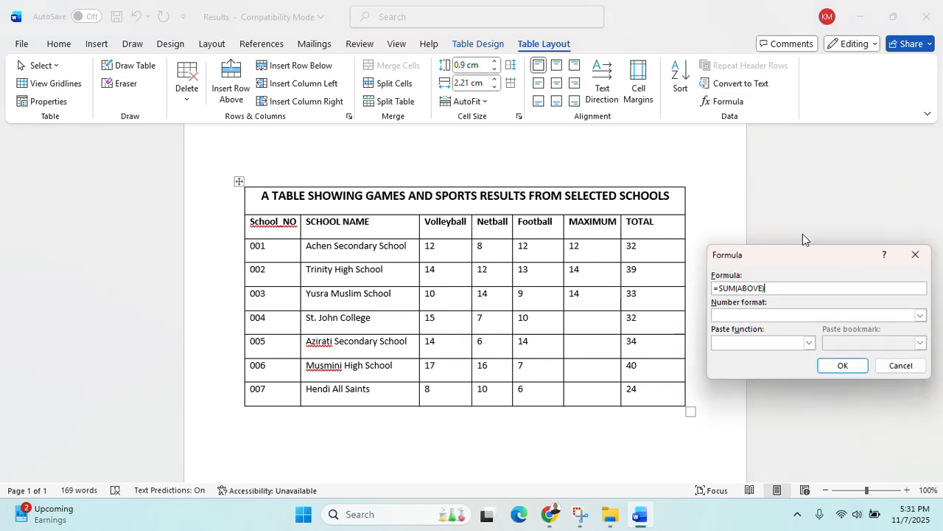
pyautogui.moveTo(779, 288); pyautogui.dragTo(677, 292)
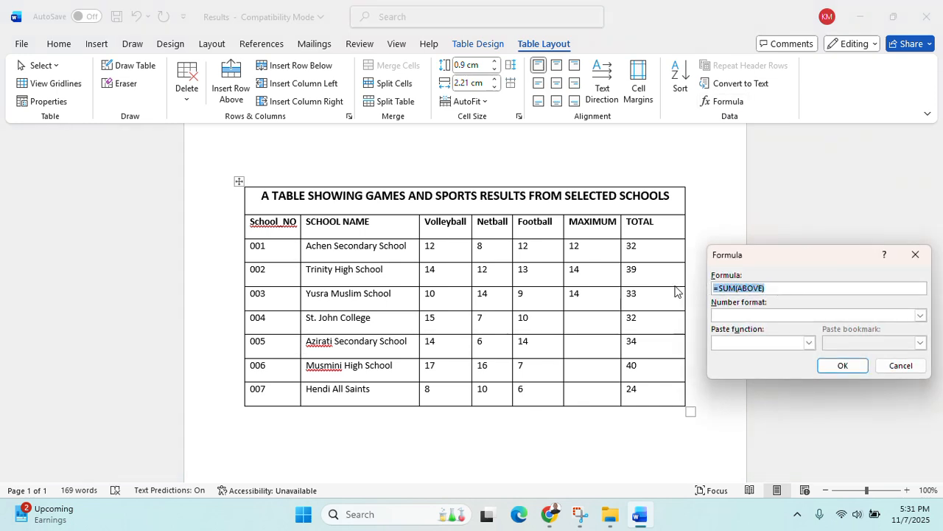
pyautogui.write('=MAX(LEFT)')
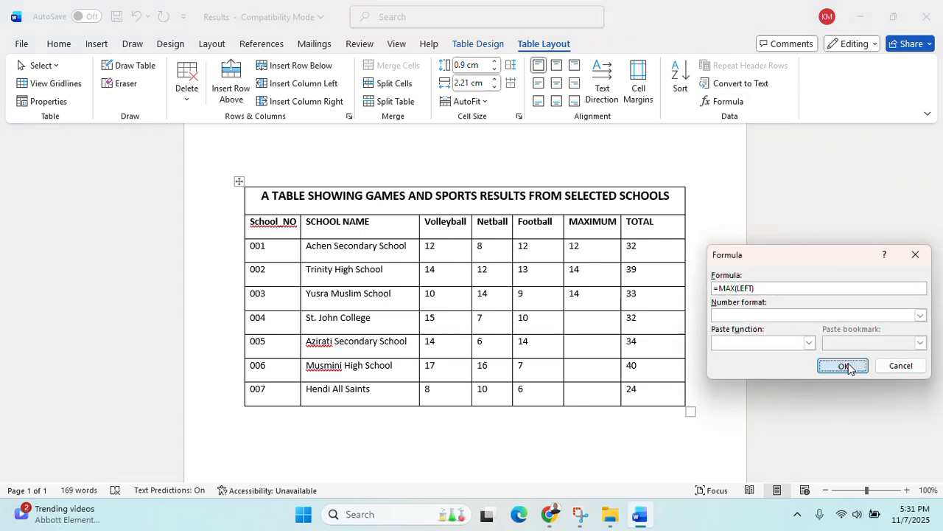
pyautogui.click(847, 366)
# Paste =MAX(LEFT) as the formula for schools 005 and 006, showing 14 and 17
pyautogui.click(594, 348)
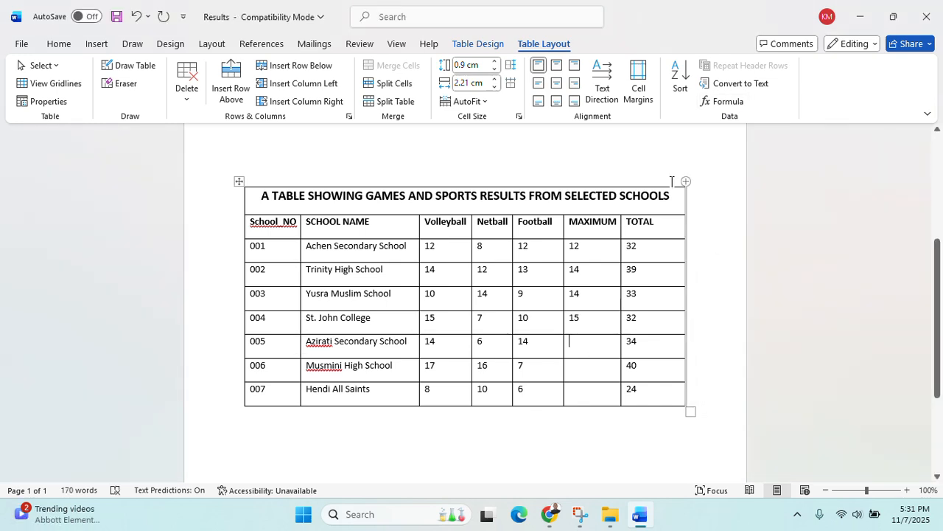
pyautogui.click(727, 101)
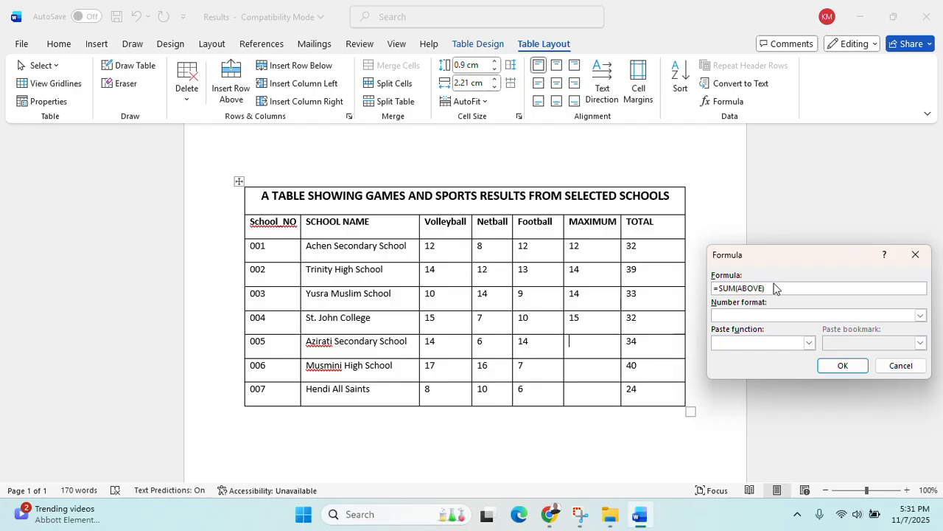
pyautogui.moveTo(766, 288); pyautogui.dragTo(665, 290)
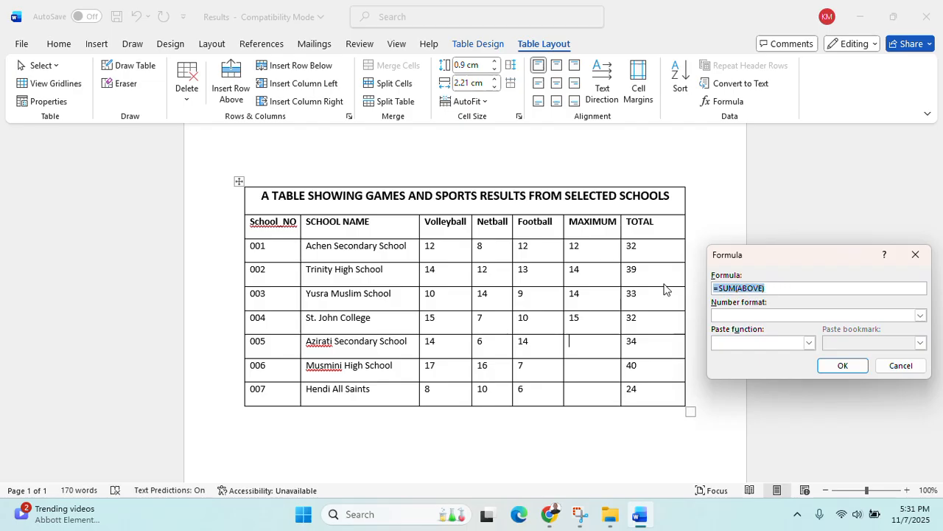
pyautogui.press('BackSpace')
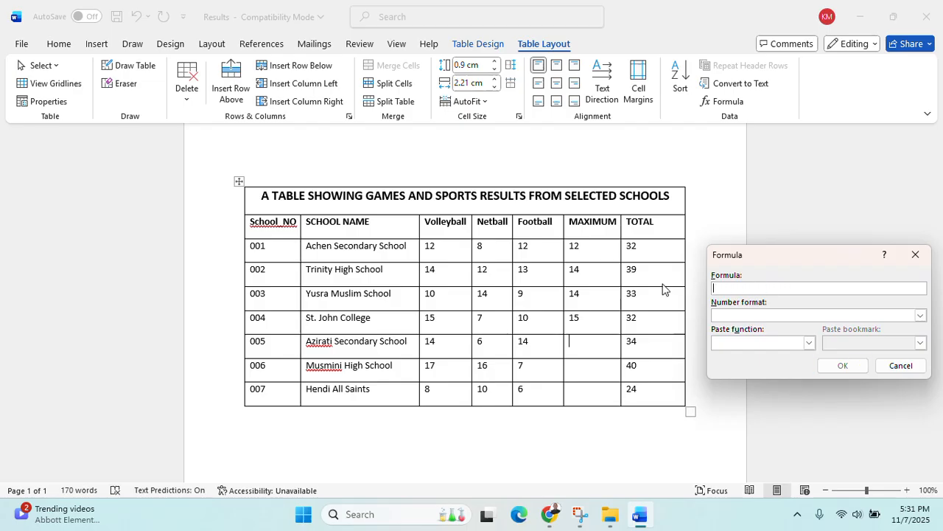
pyautogui.hotkey('ctrl', 'v')
pyautogui.click(842, 365)
pyautogui.click(575, 366)
pyautogui.click(728, 101)
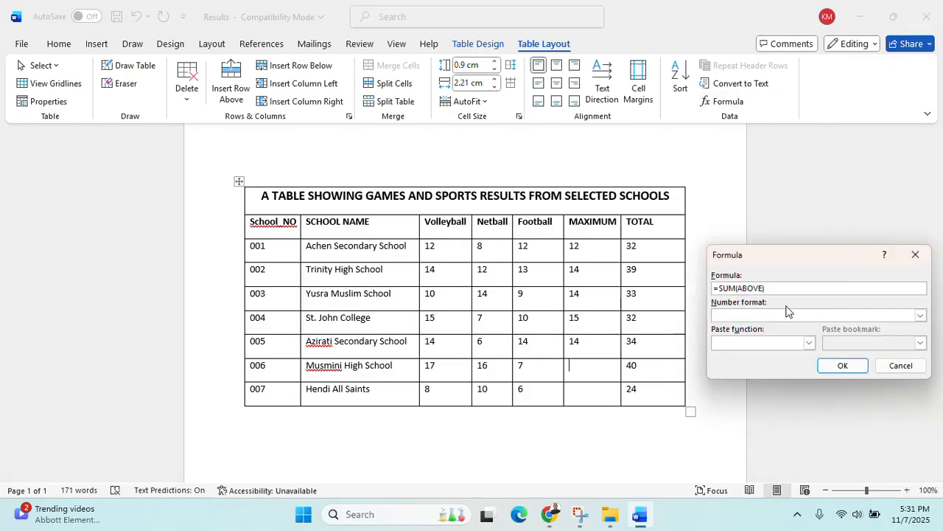
pyautogui.moveTo(768, 288); pyautogui.dragTo(709, 288)
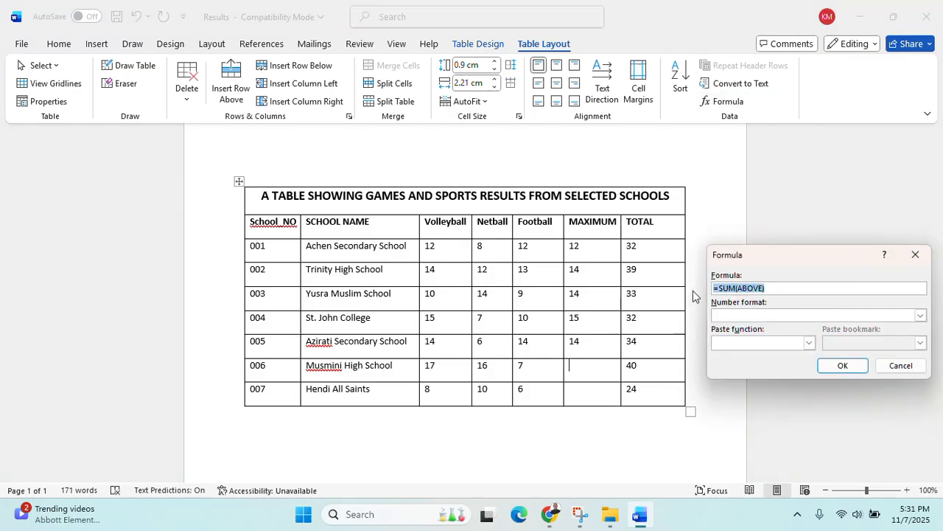
pyautogui.write('=MAX(LEFT)')
pyautogui.click(842, 365)
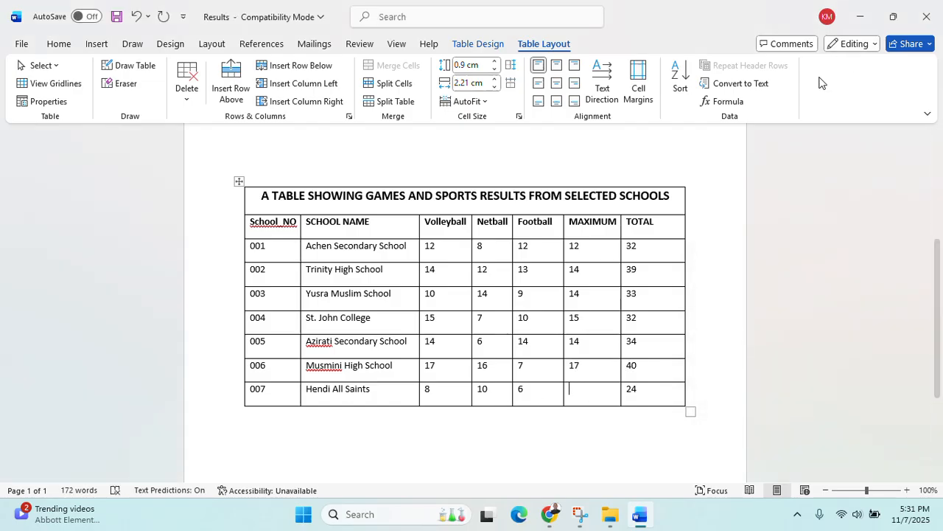
# Enter =MAX(LEFT) for school 007, giving a maximum of 10
pyautogui.click(746, 105)
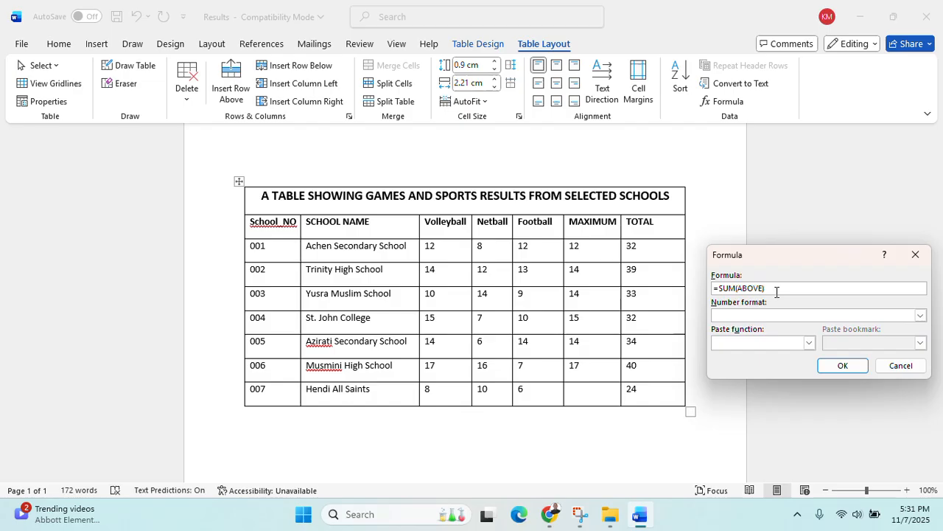
pyautogui.moveTo(777, 292); pyautogui.dragTo(690, 295)
pyautogui.write('=MAX(LEFT)')
pyautogui.click(842, 365)
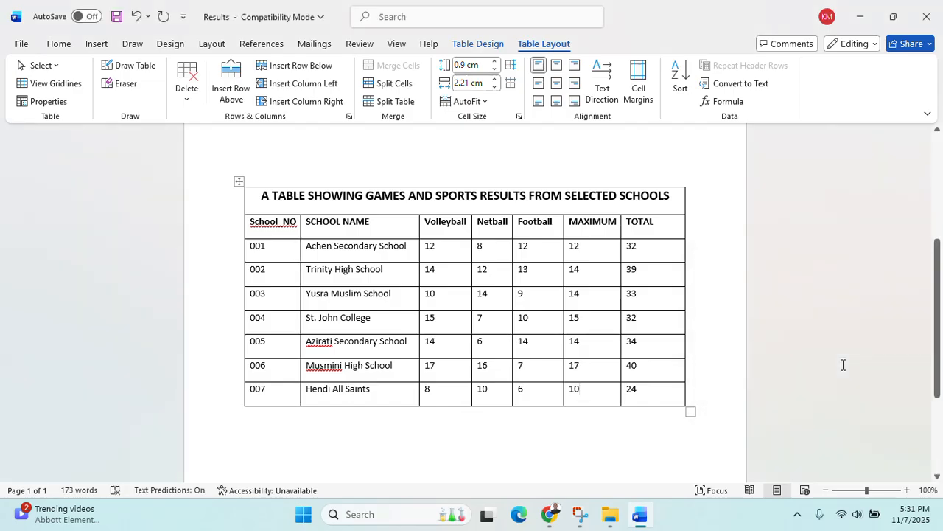
pyautogui.click(549, 522)
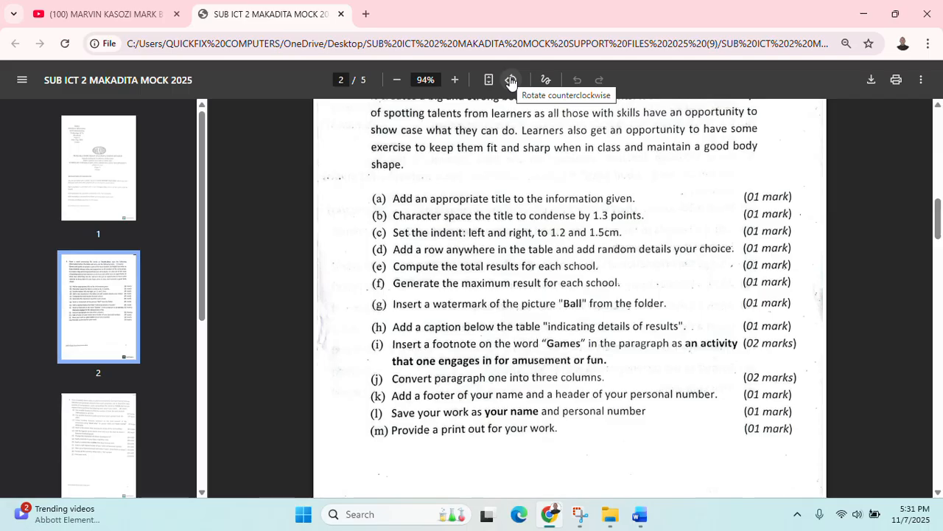
# Return to the Results document in Word and open the Design tab's Watermark list
pyautogui.click(873, 9)
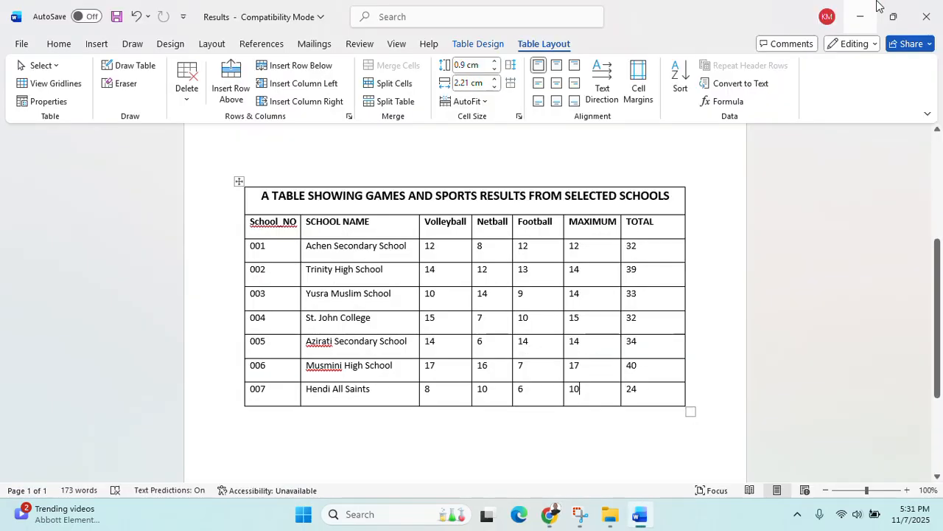
pyautogui.scroll(5, 577, 190)
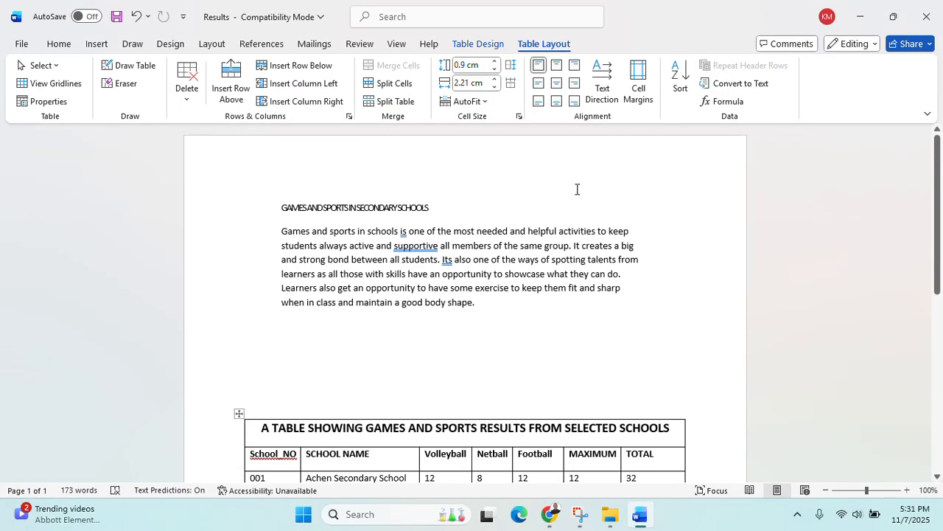
pyautogui.scroll(-2, 577, 189)
pyautogui.scroll(2, 577, 189)
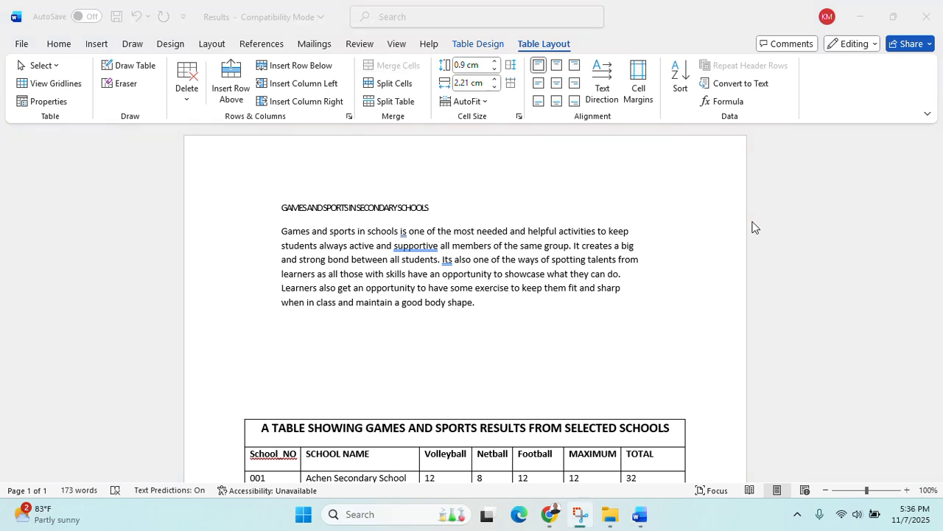
pyautogui.click(89, 42)
pyautogui.click(91, 44)
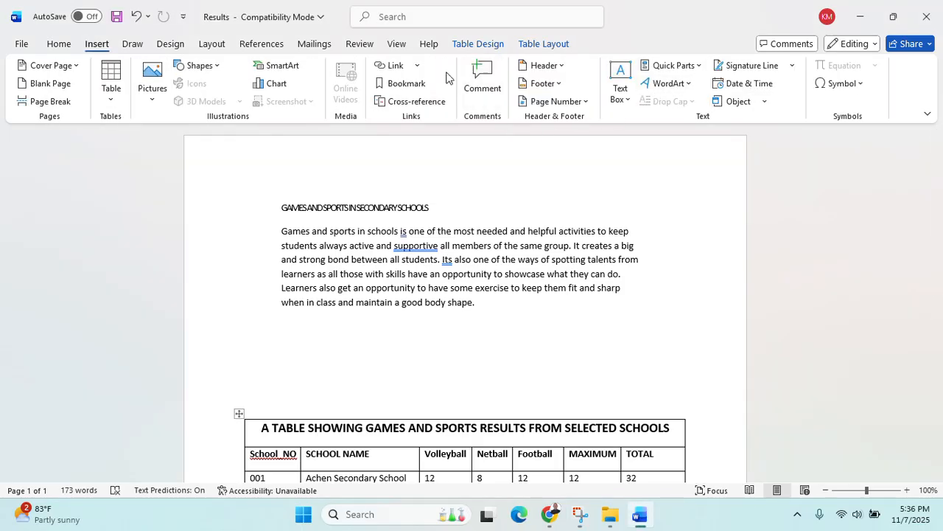
pyautogui.click(172, 44)
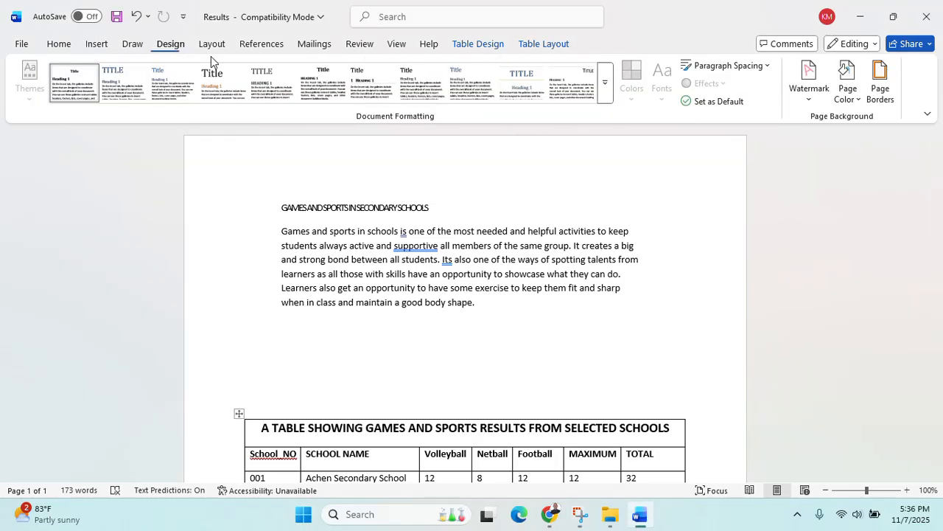
pyautogui.click(807, 96)
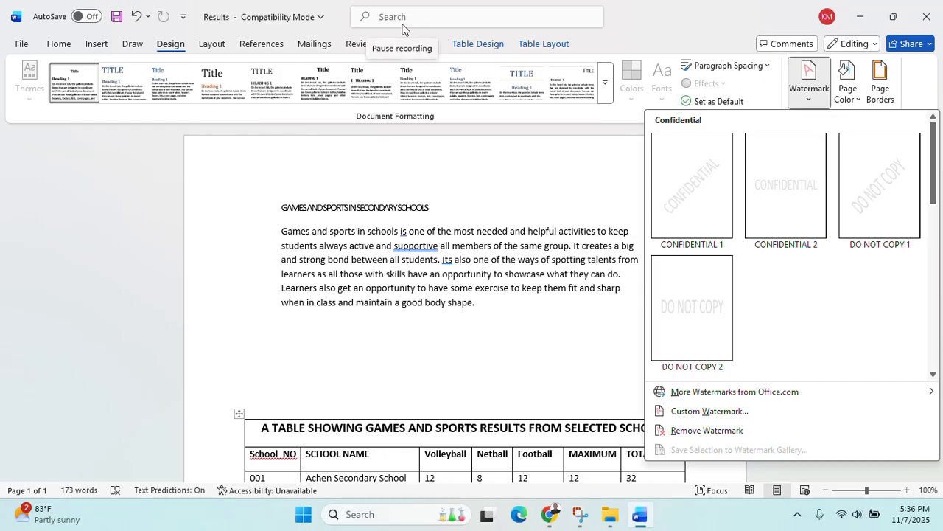
# Start a custom Picture watermark whose picture comes from a file
pyautogui.click(809, 88)
pyautogui.click(810, 92)
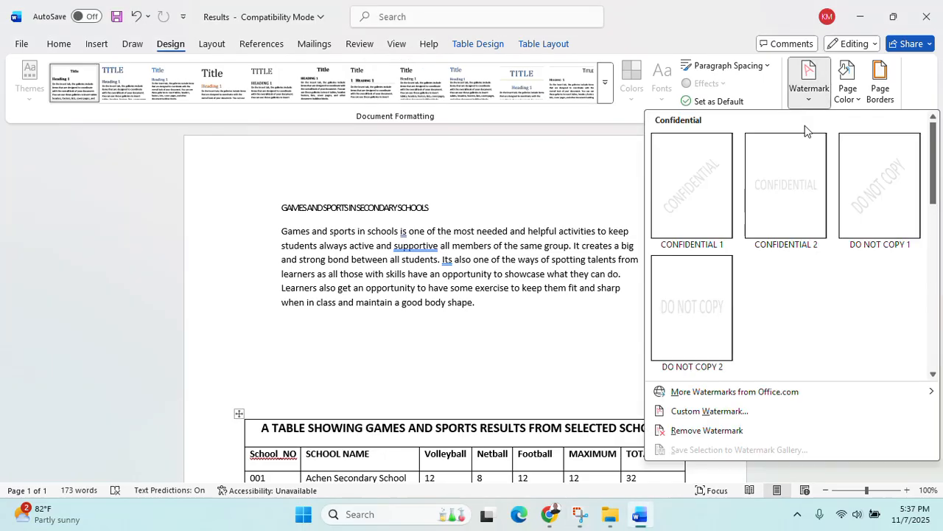
pyautogui.click(699, 415)
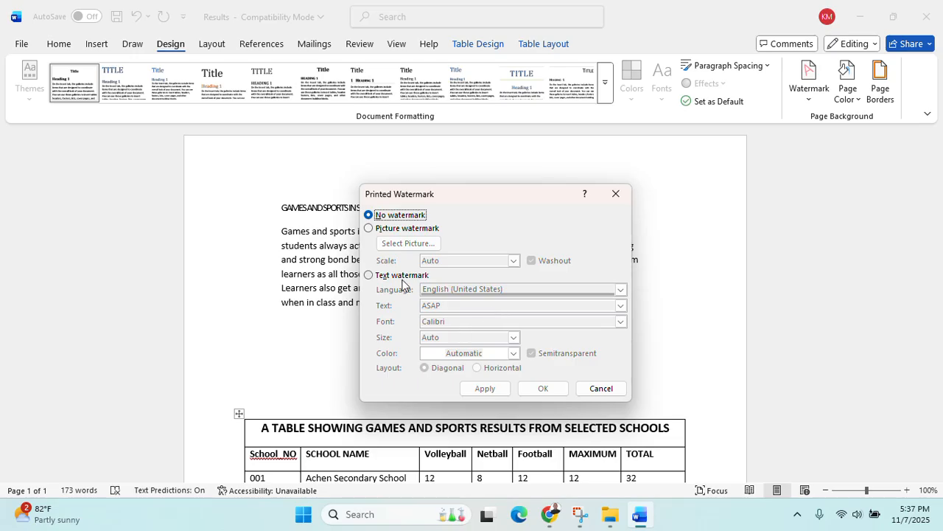
pyautogui.click(395, 228)
pyautogui.click(419, 243)
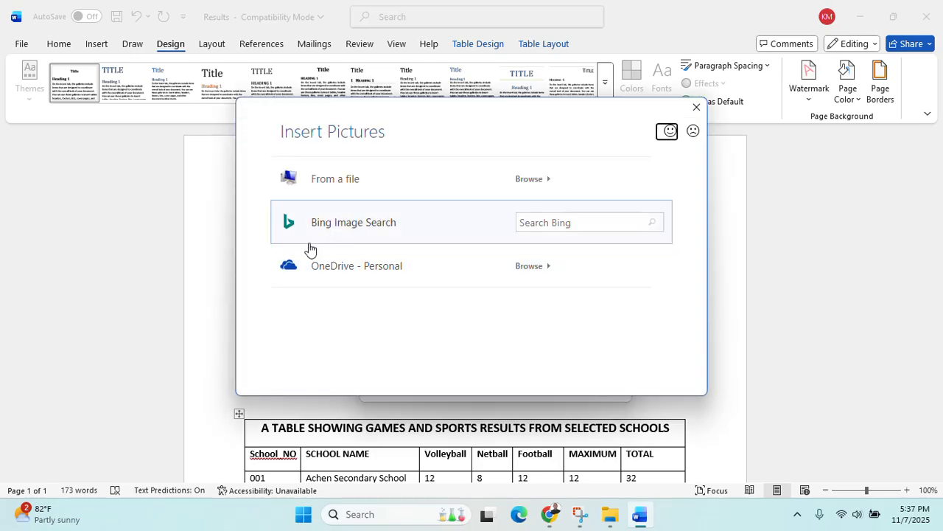
pyautogui.click(367, 191)
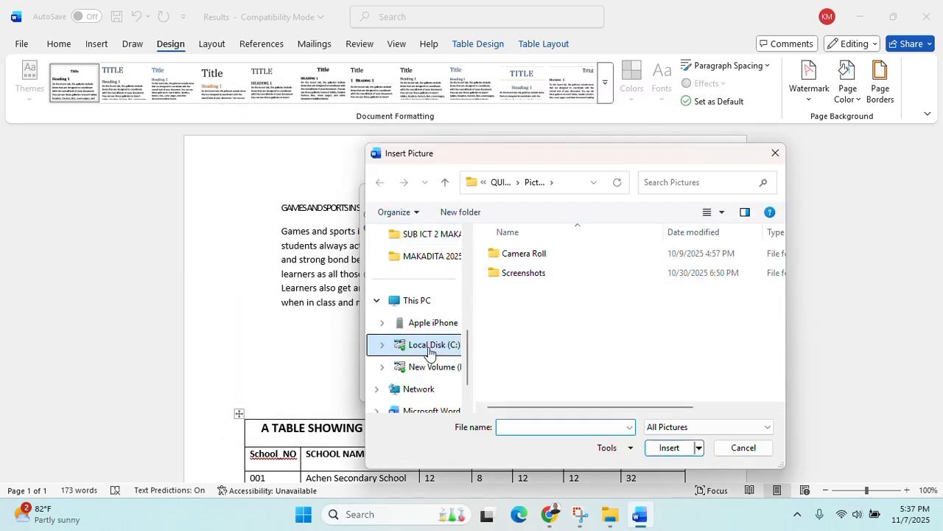
# Choose the football photo from the Desktop's ICT PAPER 2 Support Files 2025 folder
pyautogui.scroll(3, 427, 291)
pyautogui.scroll(-5, 427, 324)
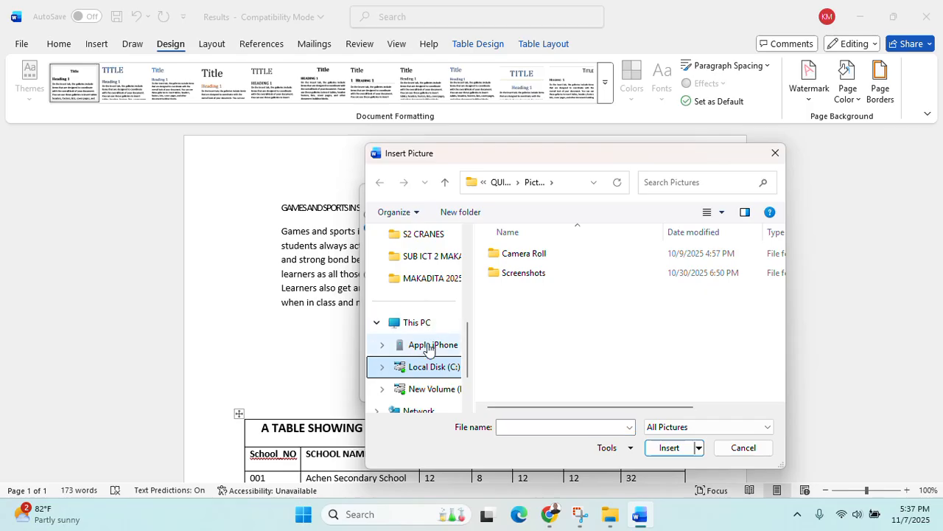
pyautogui.scroll(5, 433, 332)
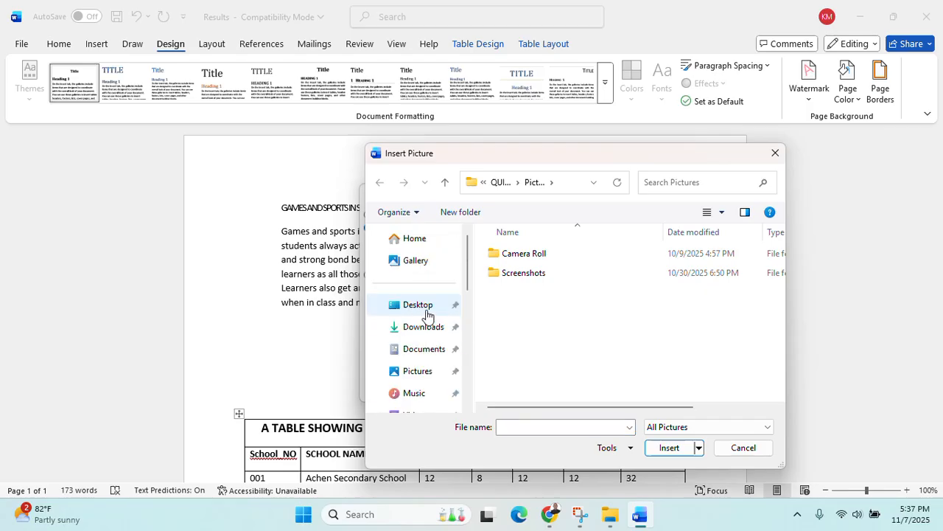
pyautogui.click(426, 306)
pyautogui.doubleClick(518, 266)
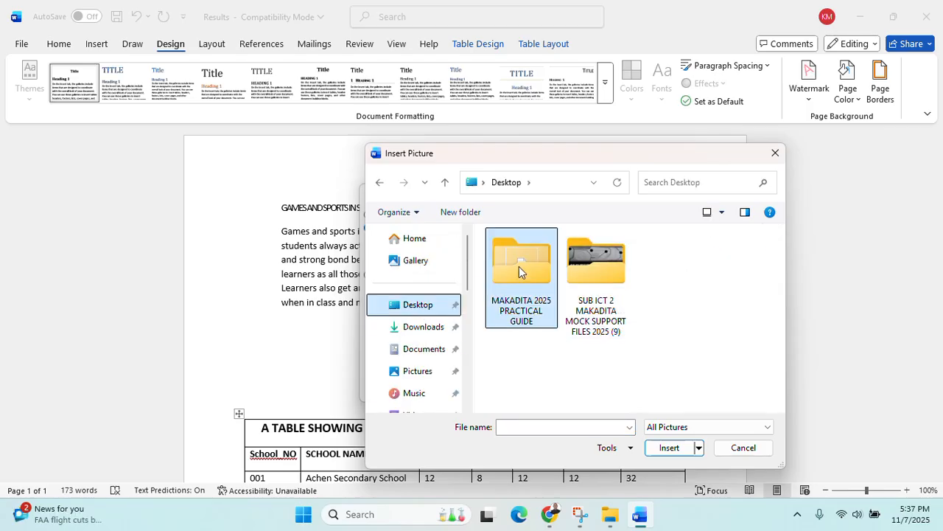
pyautogui.click(380, 182)
pyautogui.click(599, 279)
pyautogui.doubleClick(599, 279)
pyautogui.doubleClick(524, 273)
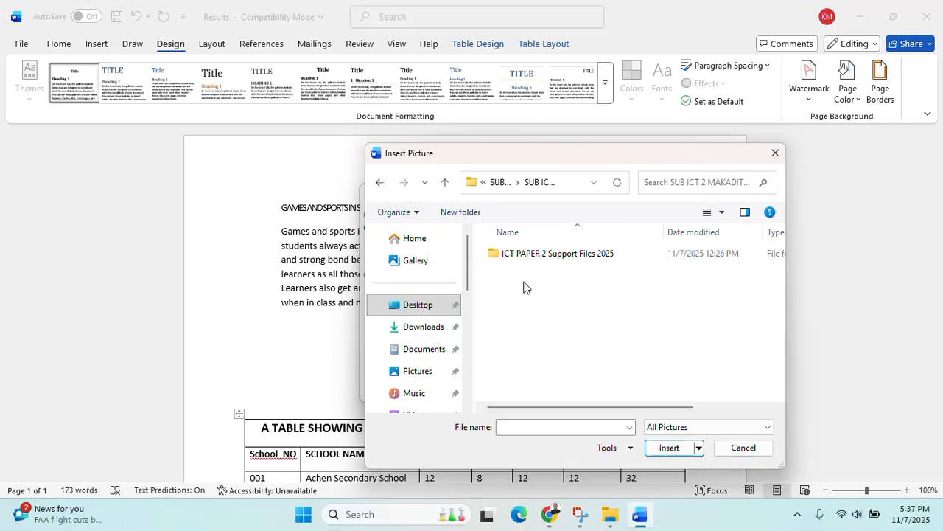
pyautogui.click(553, 254)
pyautogui.doubleClick(553, 254)
pyautogui.click(746, 306)
pyautogui.click(679, 445)
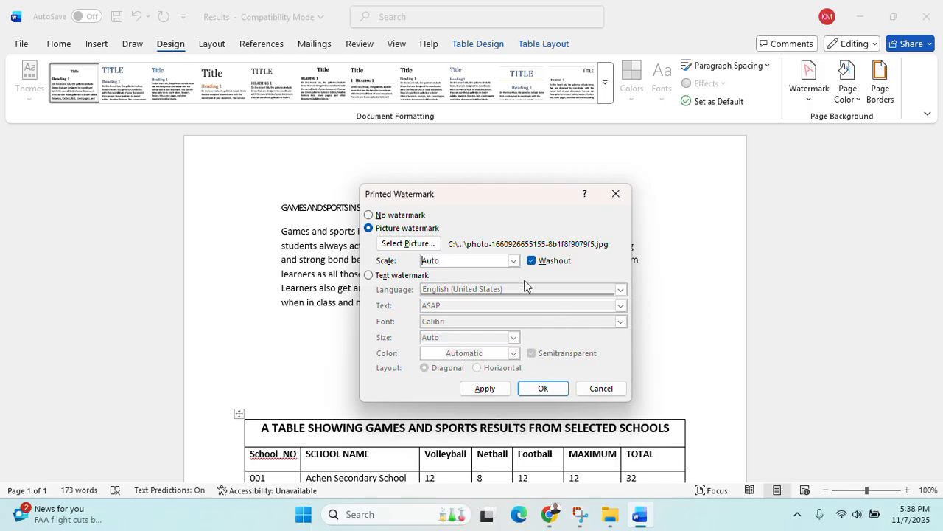
# Apply the washed-out football picture watermark, then return to the exam PDF in Chrome
pyautogui.click(545, 391)
pyautogui.scroll(-5, 575, 368)
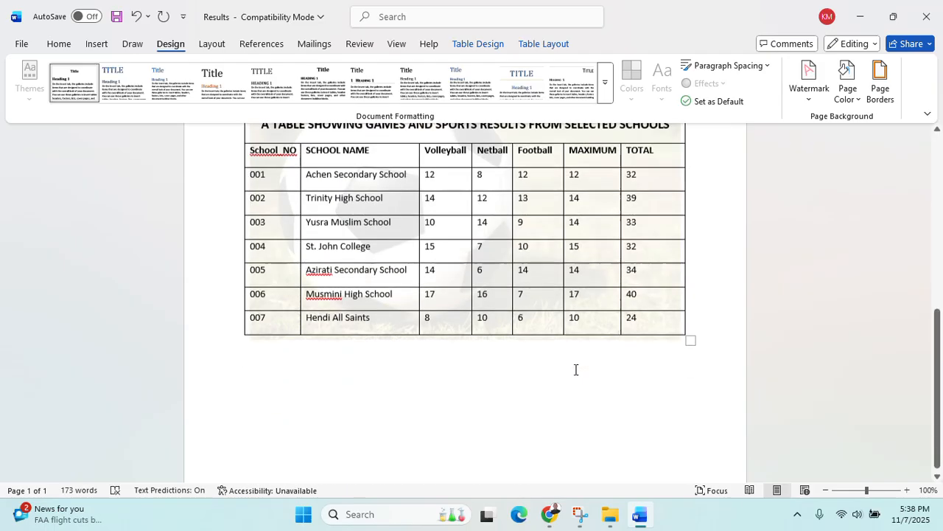
pyautogui.scroll(5, 580, 367)
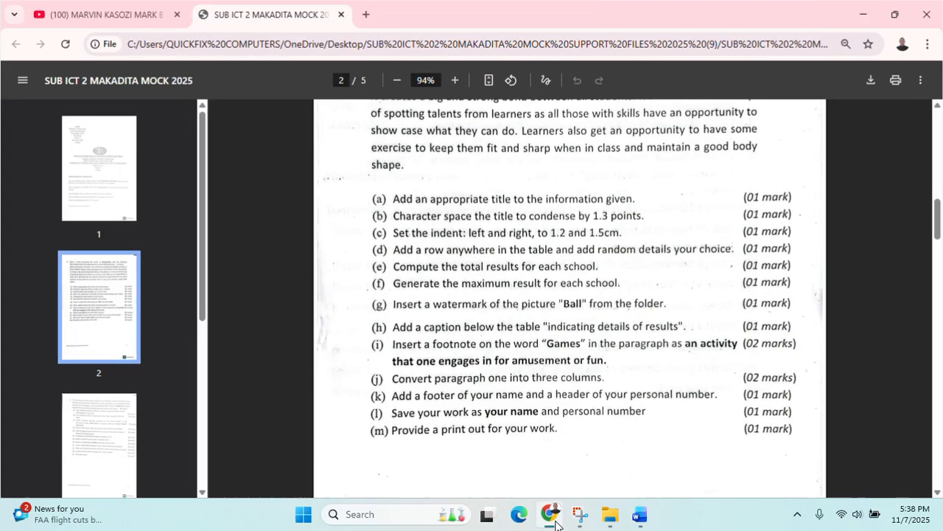
pyautogui.click(550, 514)
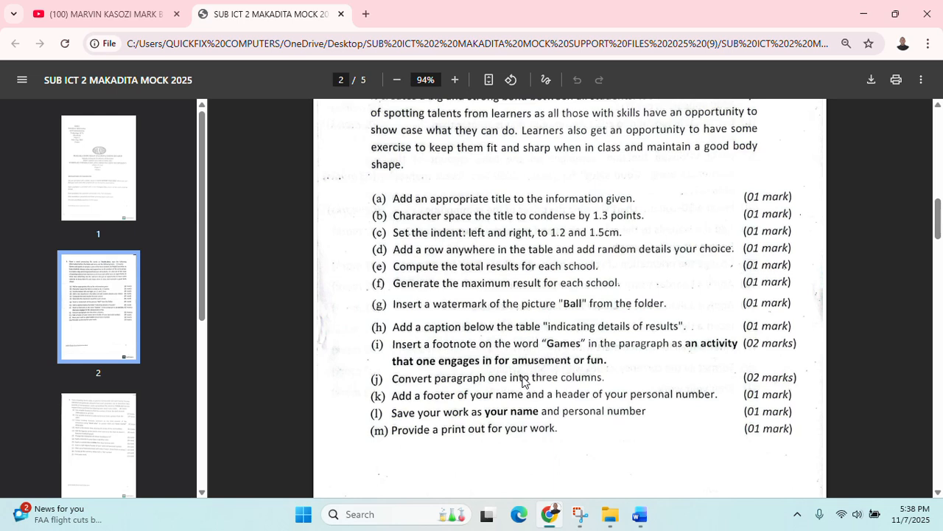
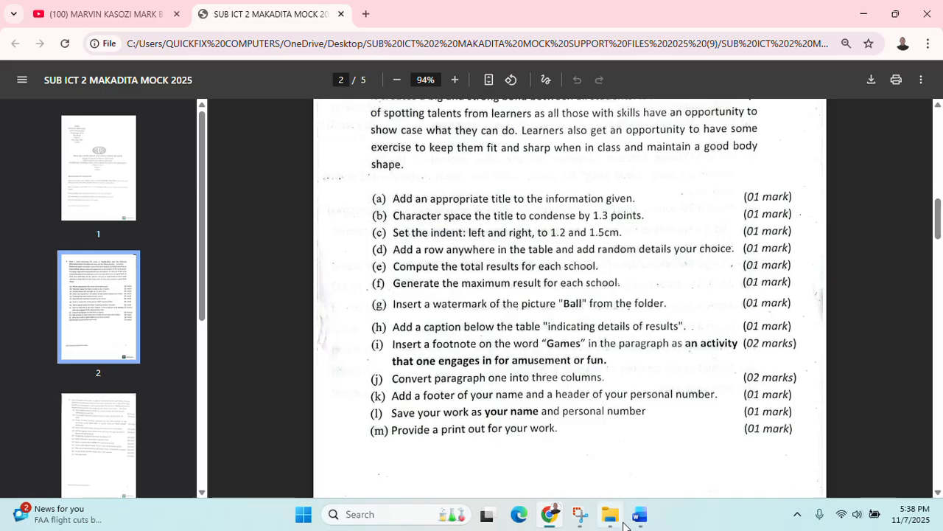
# Return to the Results document in Word and scroll down to the results table
pyautogui.click(552, 518)
pyautogui.scroll(-4, 270, 261)
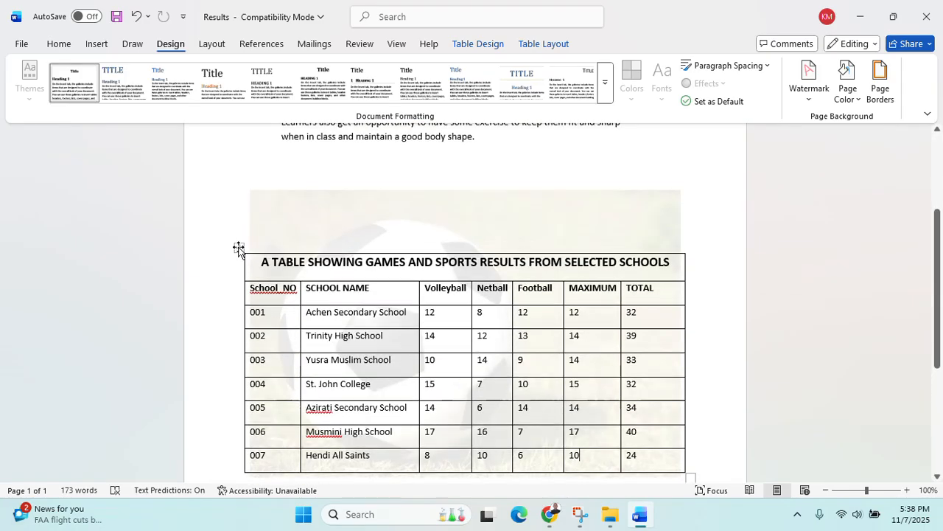
# Caption the whole results table 'DETAILS OF RESULTS' with the Table label, positioned below the table
pyautogui.click(238, 247)
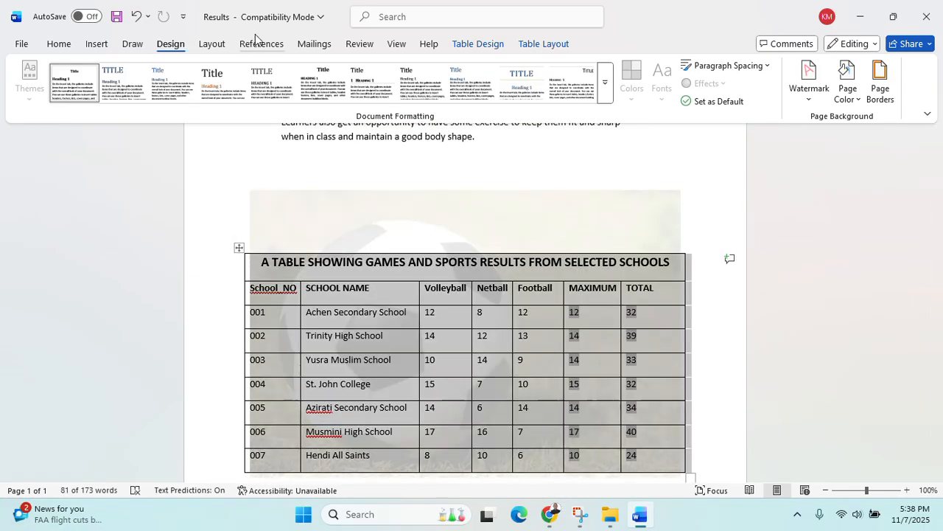
pyautogui.click(315, 45)
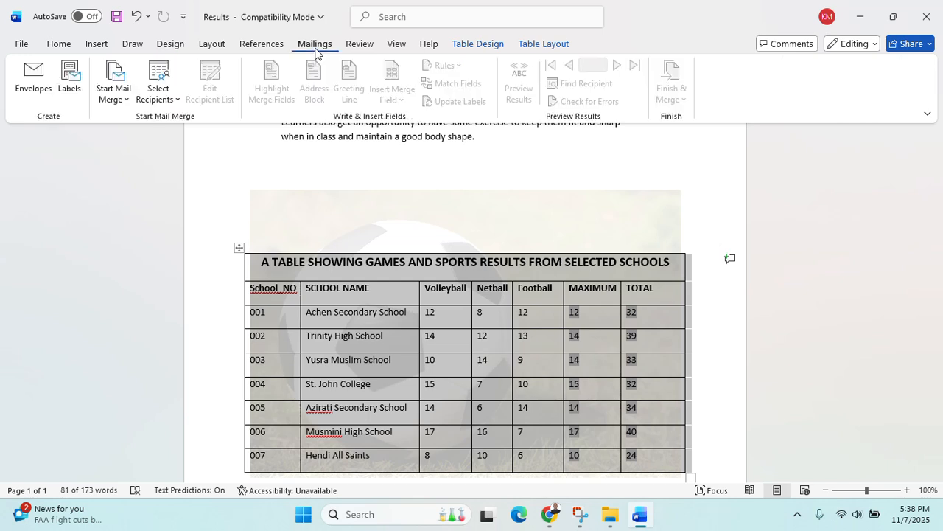
pyautogui.click(261, 44)
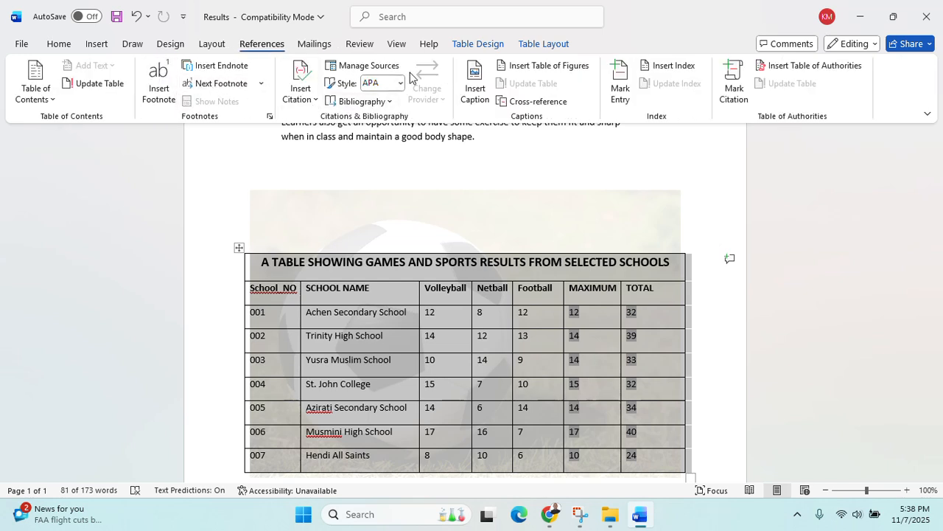
pyautogui.click(475, 81)
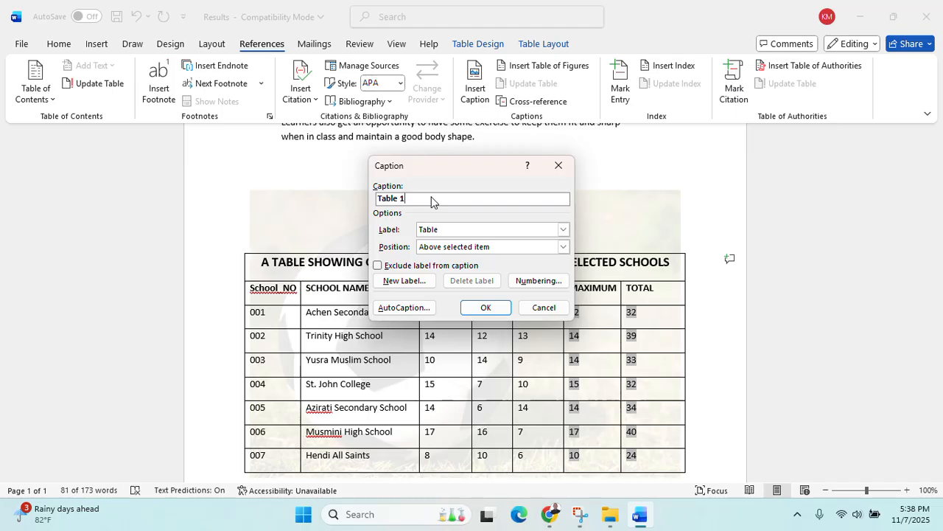
pyautogui.write('DETAILS OF RESULTS')
pyautogui.click(563, 228)
pyautogui.click(527, 259)
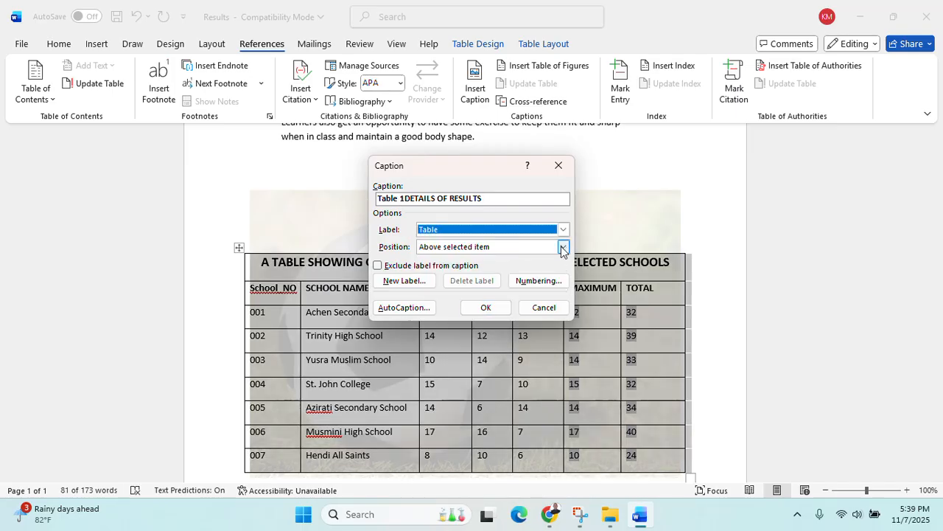
pyautogui.click(563, 247)
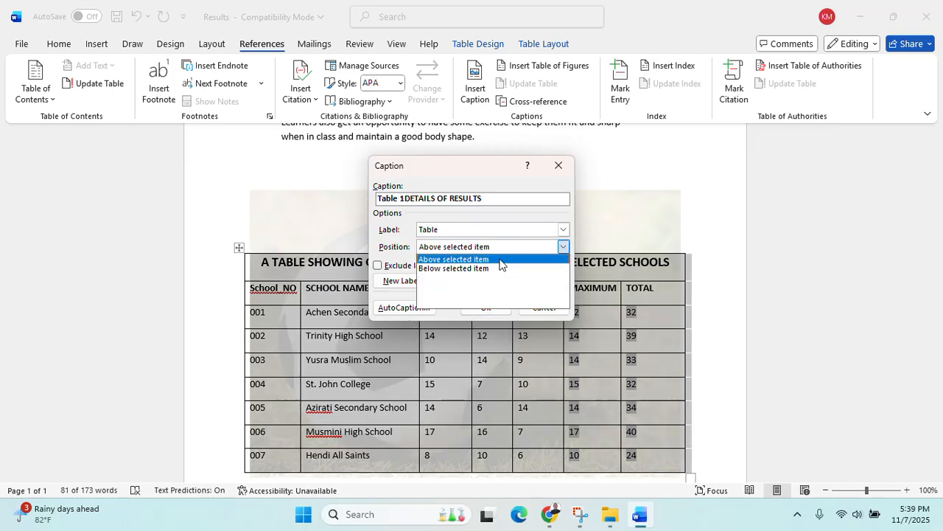
pyautogui.click(447, 269)
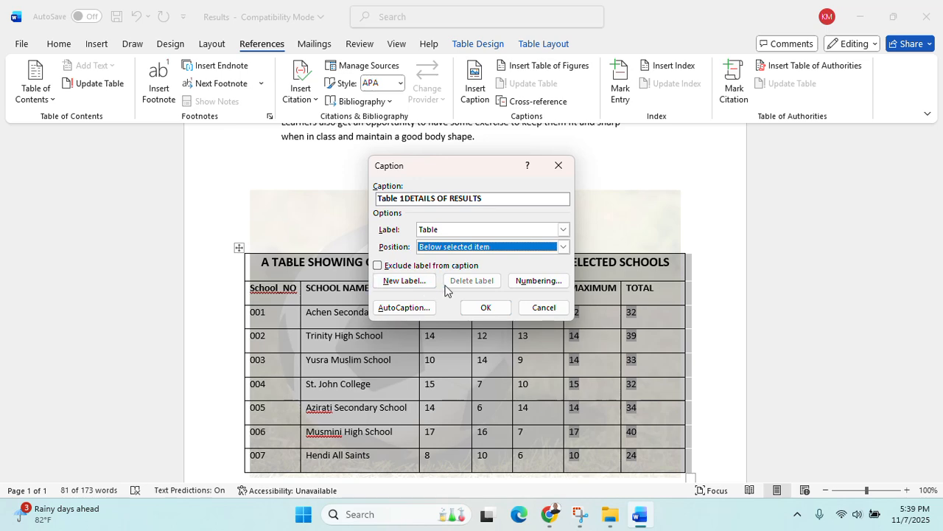
pyautogui.click(502, 309)
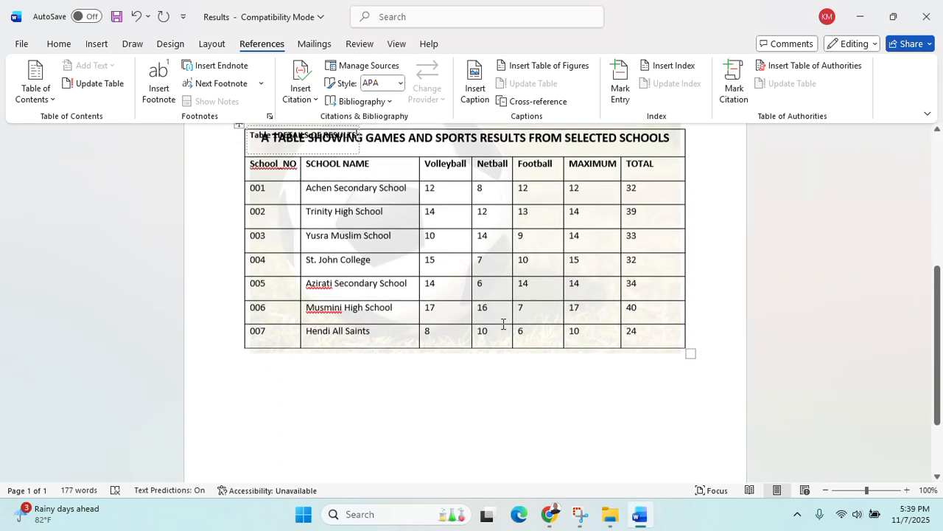
# Cut the caption frame off the table title and paste it below the results table
pyautogui.scroll(1, 506, 331)
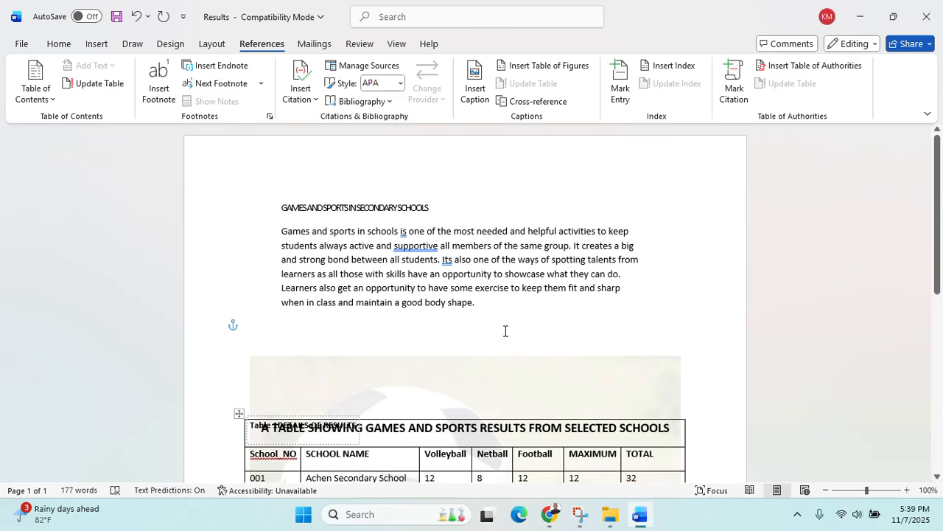
pyautogui.scroll(-5, 506, 331)
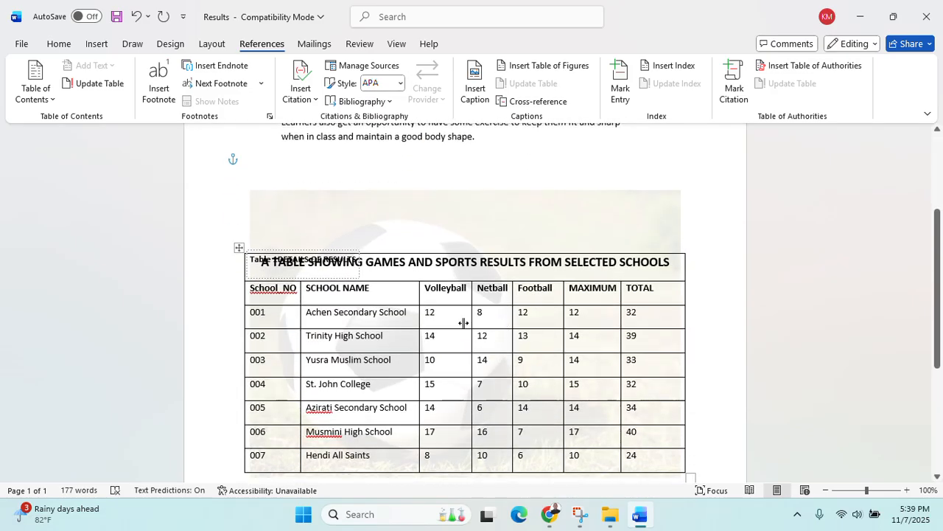
pyautogui.click(249, 271)
pyautogui.click(285, 275)
pyautogui.rightClick(285, 275)
pyautogui.click(268, 275)
pyautogui.rightClick(255, 277)
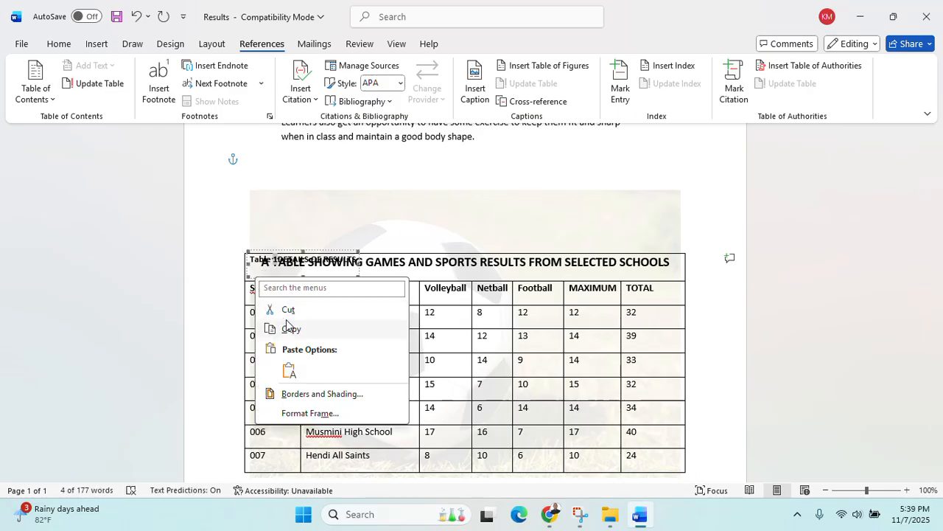
pyautogui.click(288, 310)
pyautogui.scroll(-5, 266, 287)
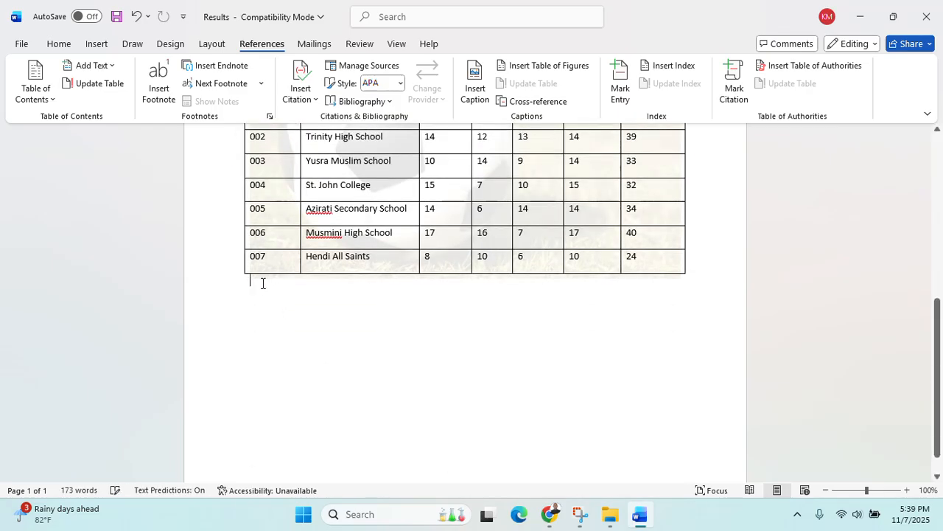
pyautogui.rightClick(262, 283)
pyautogui.click(296, 129)
# Drag the pasted caption frame down so it sits just under the table
pyautogui.scroll(4, 297, 260)
pyautogui.scroll(-2, 297, 260)
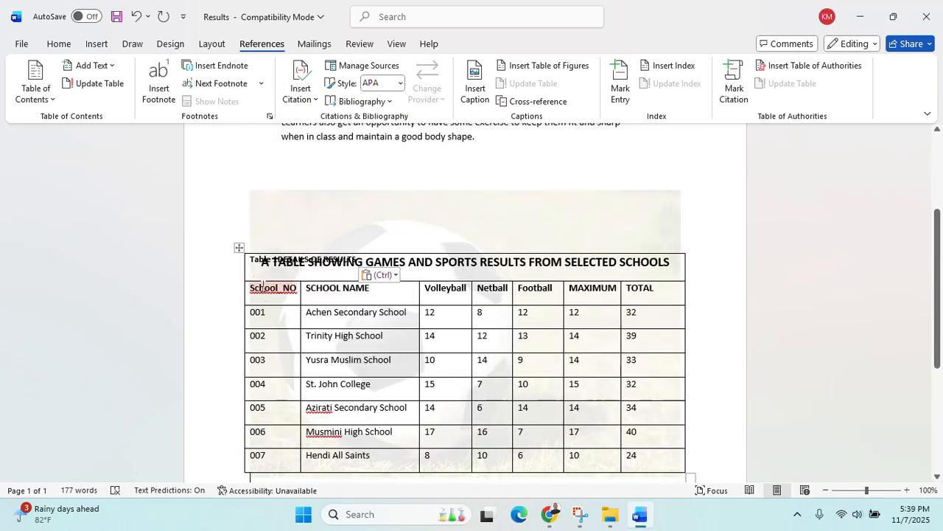
pyautogui.click(247, 271)
pyautogui.click(248, 271)
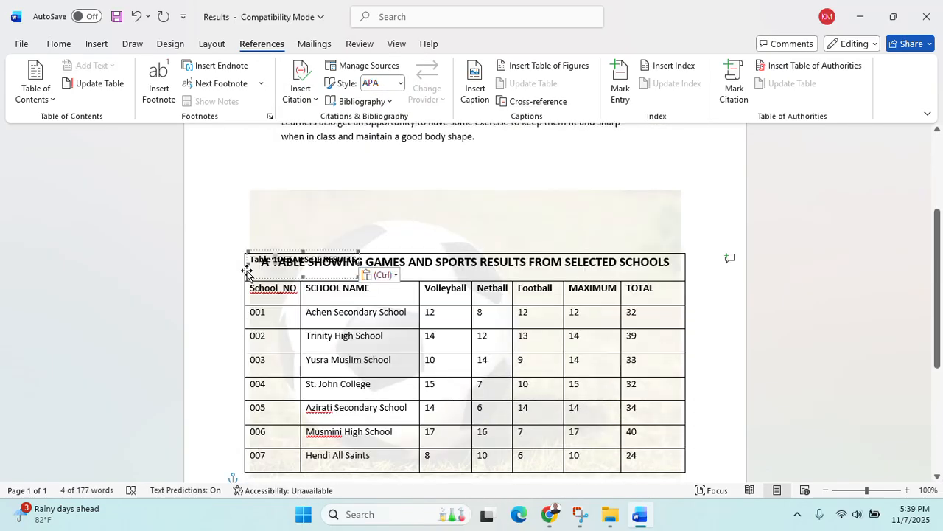
pyautogui.click(247, 271)
pyautogui.click(247, 272)
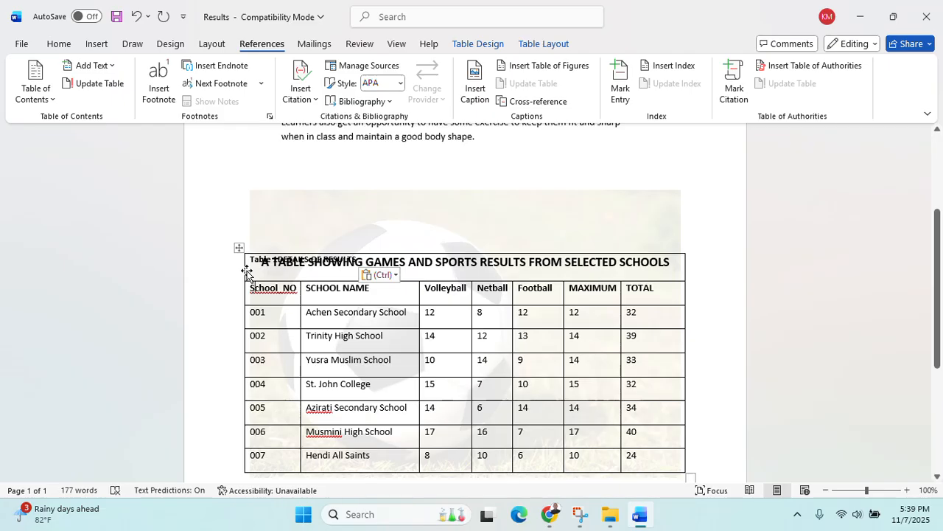
pyautogui.press('Down')
pyautogui.click(248, 271)
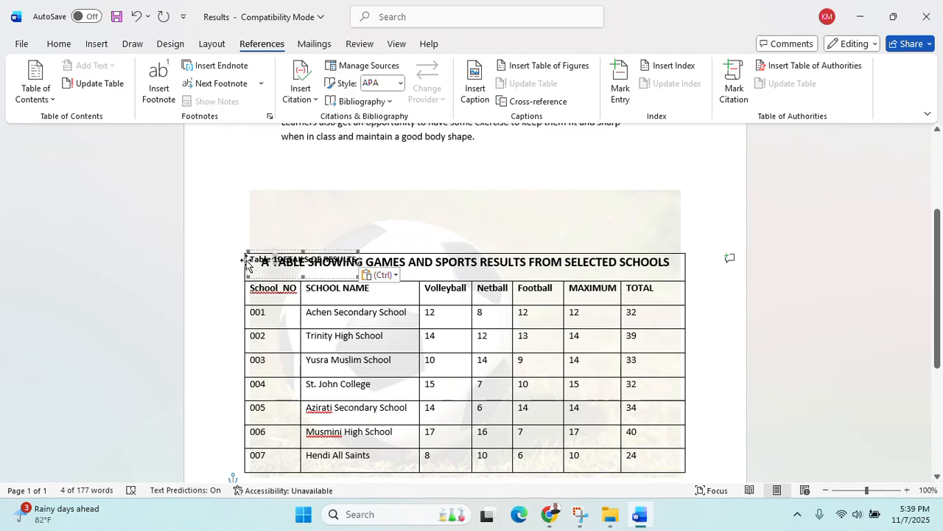
pyautogui.moveTo(248, 259); pyautogui.dragTo(243, 391)
pyautogui.click(415, 415)
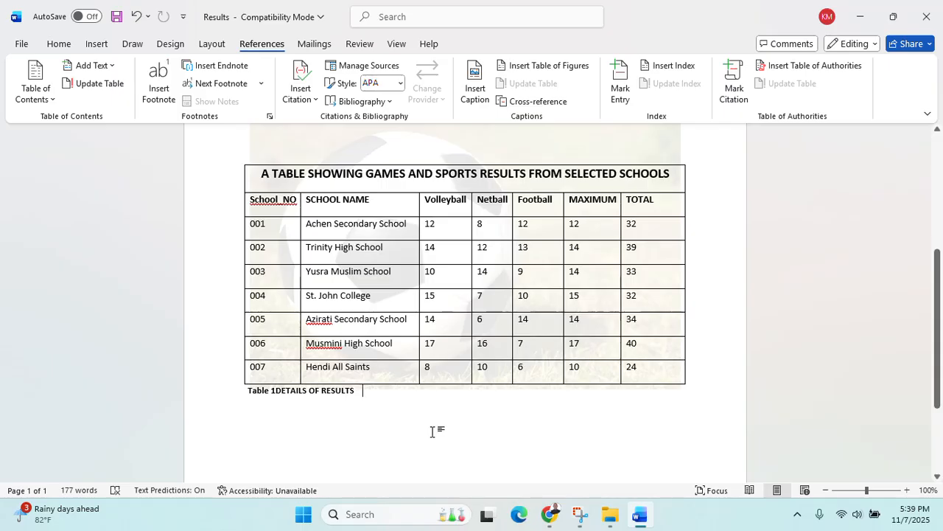
pyautogui.click(561, 511)
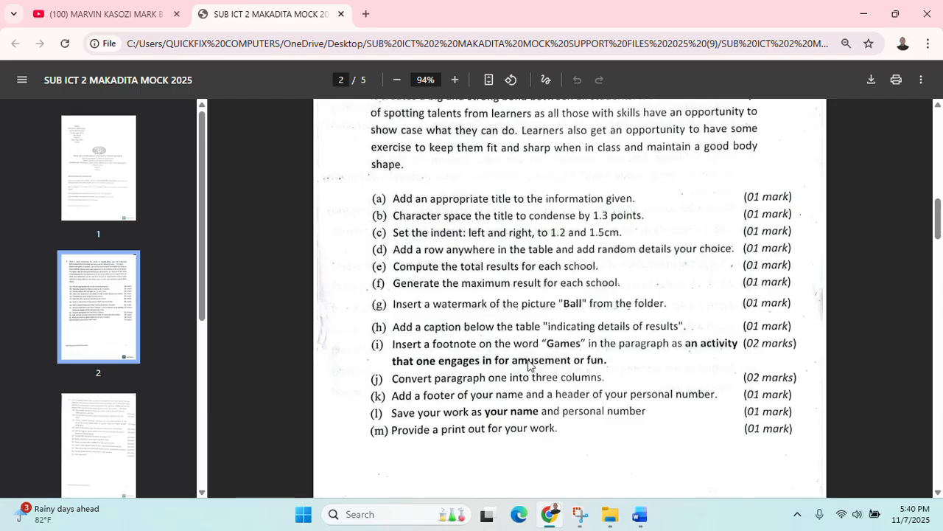
pyautogui.click(640, 514)
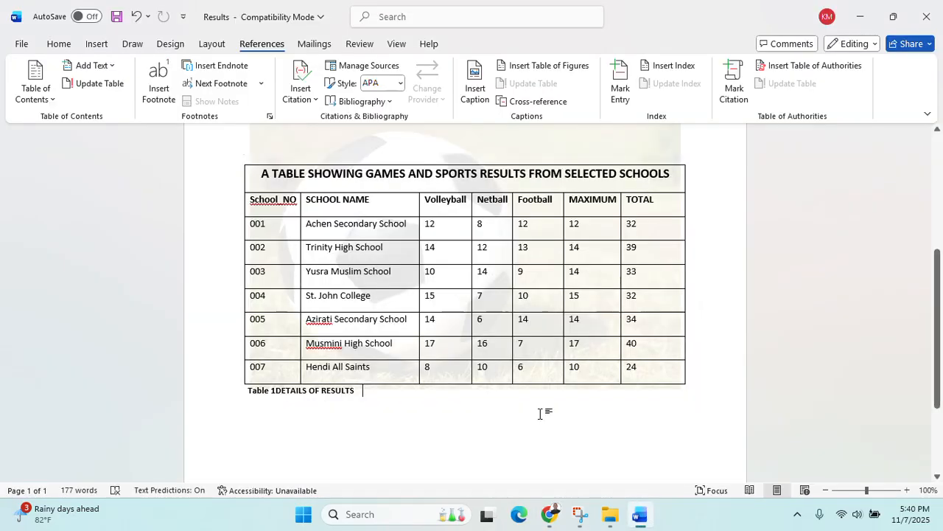
pyautogui.scroll(3, 447, 367)
pyautogui.scroll(2, 448, 367)
# Select the word Games in the intro paragraph and insert a footnote on it
pyautogui.moveTo(280, 232); pyautogui.dragTo(311, 234)
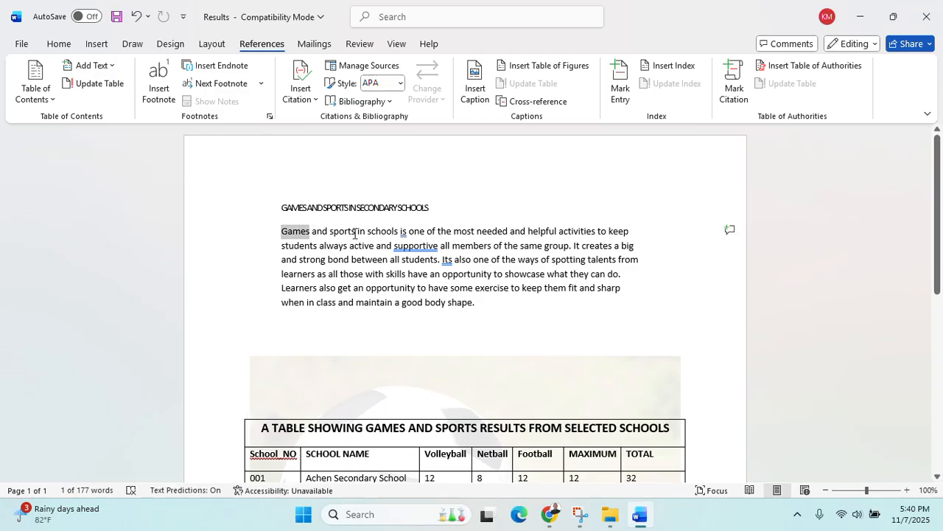
pyautogui.click(175, 94)
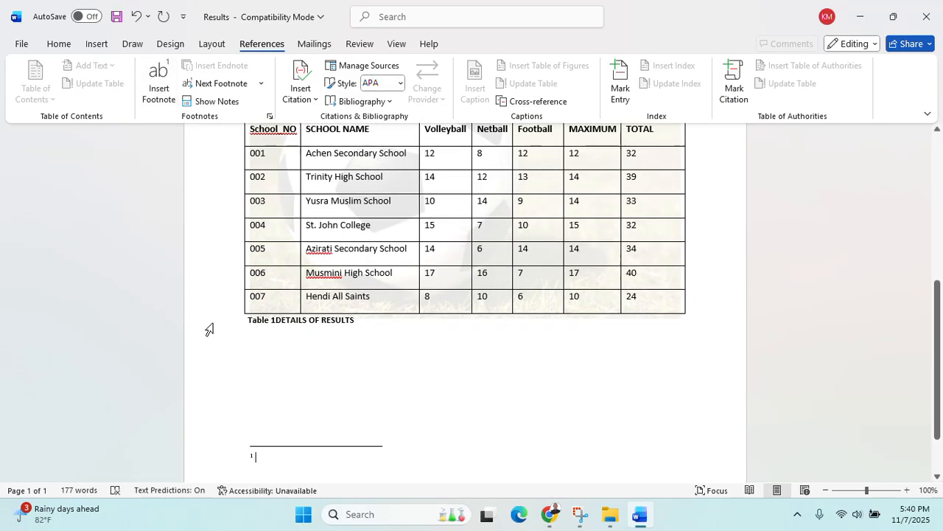
pyautogui.scroll(5, 346, 424)
pyautogui.scroll(2, 346, 425)
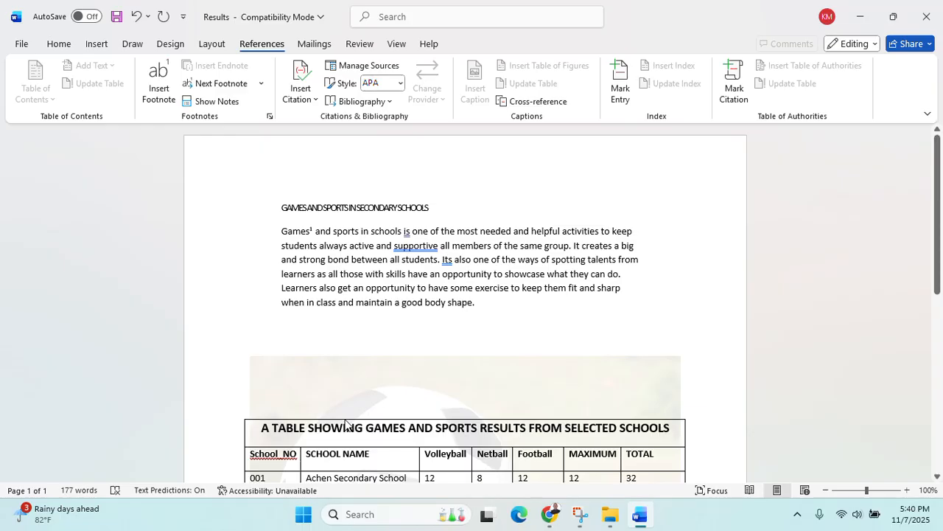
pyautogui.scroll(-9, 346, 424)
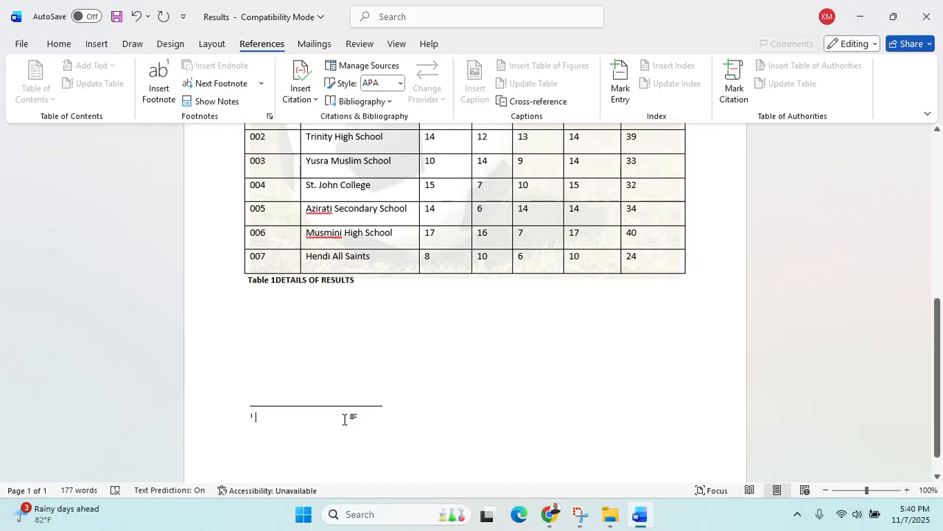
# Type the footnote text 'An activity that one engages in for amusement or fun', fixing typos
pyautogui.write('An a')
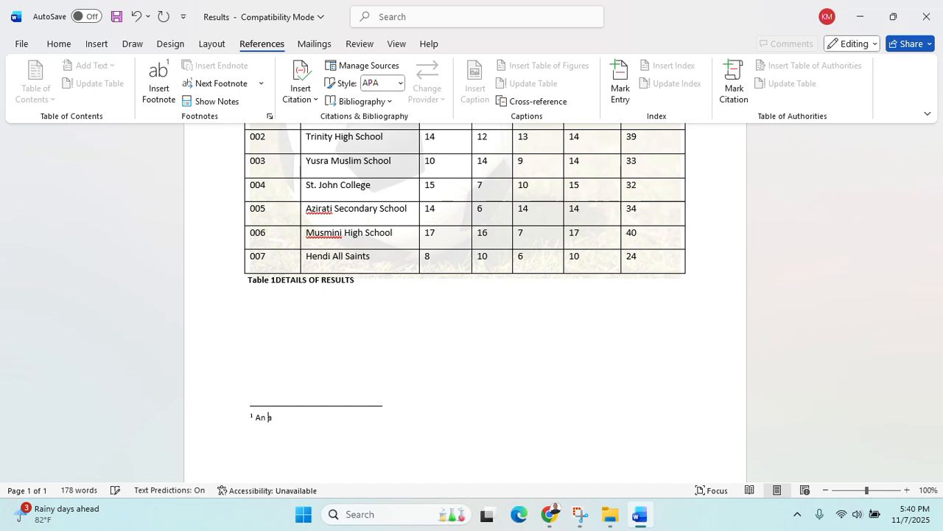
pyautogui.write('ctivity')
pyautogui.write('thT ONE E')
pyautogui.press('BackSpace')
pyautogui.press('BackSpace')
pyautogui.press('BackSpace')
pyautogui.press('BackSpace')
pyautogui.press('BackSpace')
pyautogui.press('BackSpace')
pyautogui.press('BackSpace')
pyautogui.press('BackSpace')
pyautogui.press('BackSpace')
pyautogui.write('that one engages in')
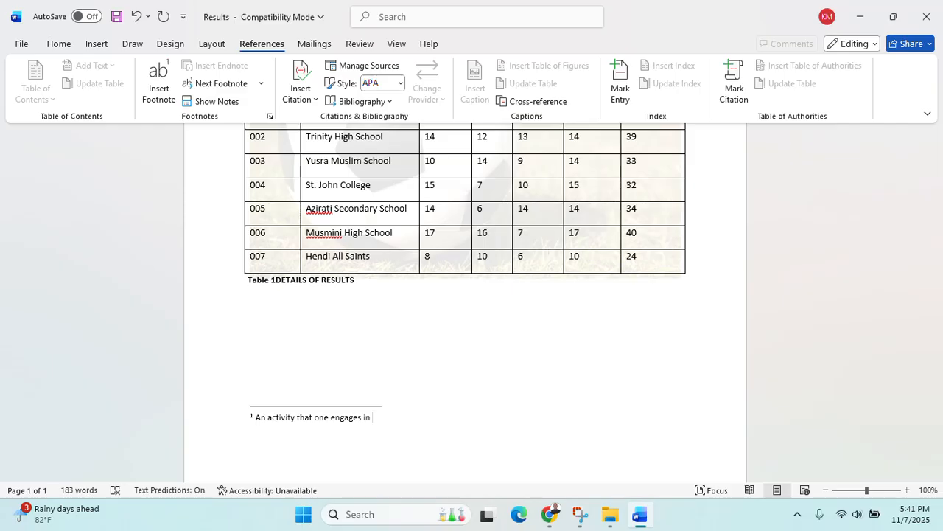
pyautogui.write('for amusemen ')
pyautogui.write(' or fum')
pyautogui.press('BackSpace')
pyautogui.write('n.')
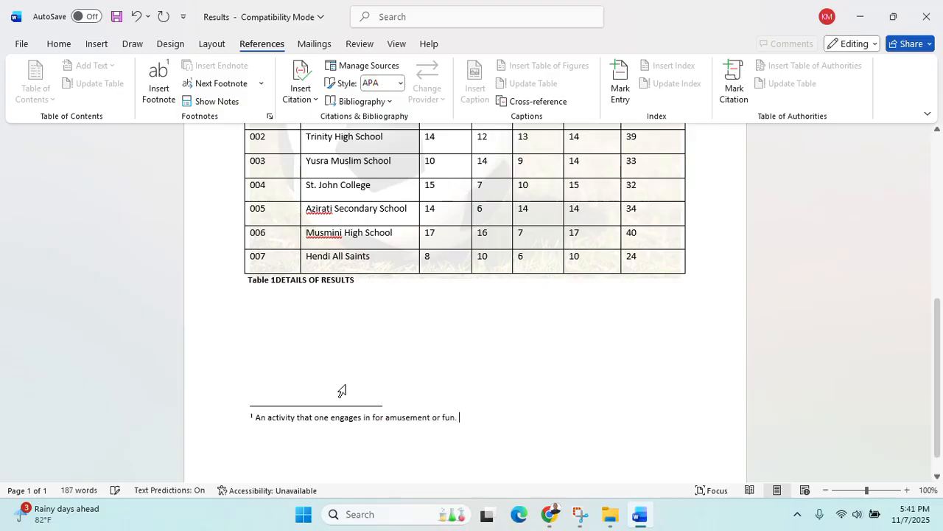
pyautogui.scroll(8, 344, 390)
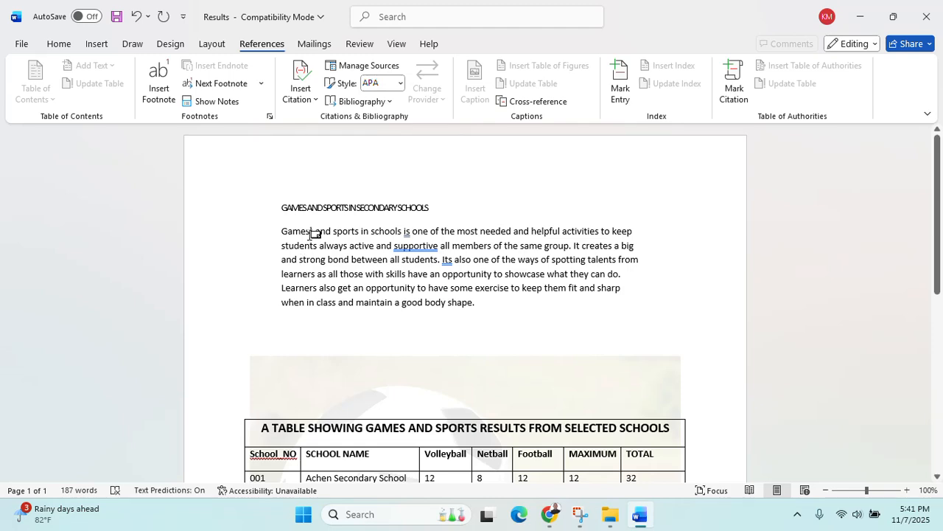
pyautogui.click(314, 234)
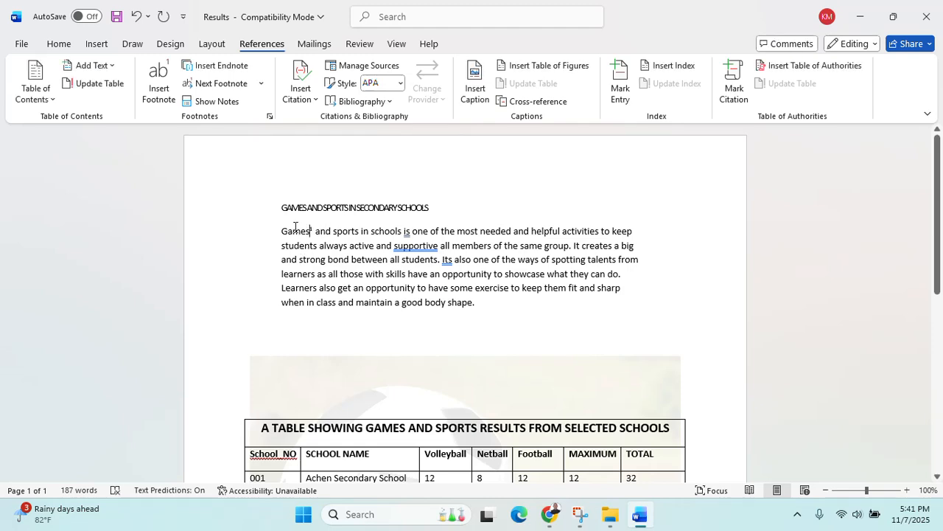
pyautogui.doubleClick(294, 230)
pyautogui.click(410, 274)
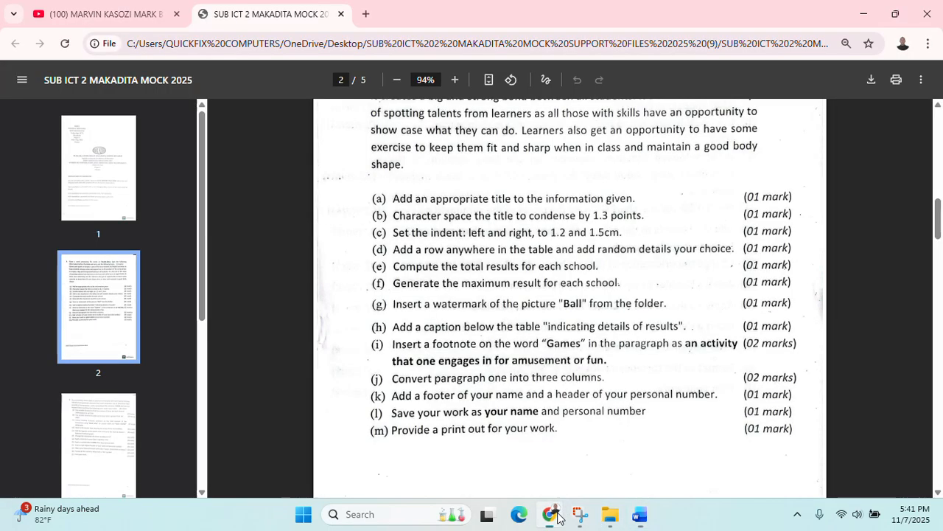
# Bring the exam question PDF in Chrome to the front to review the remaining tasks
pyautogui.click(550, 514)
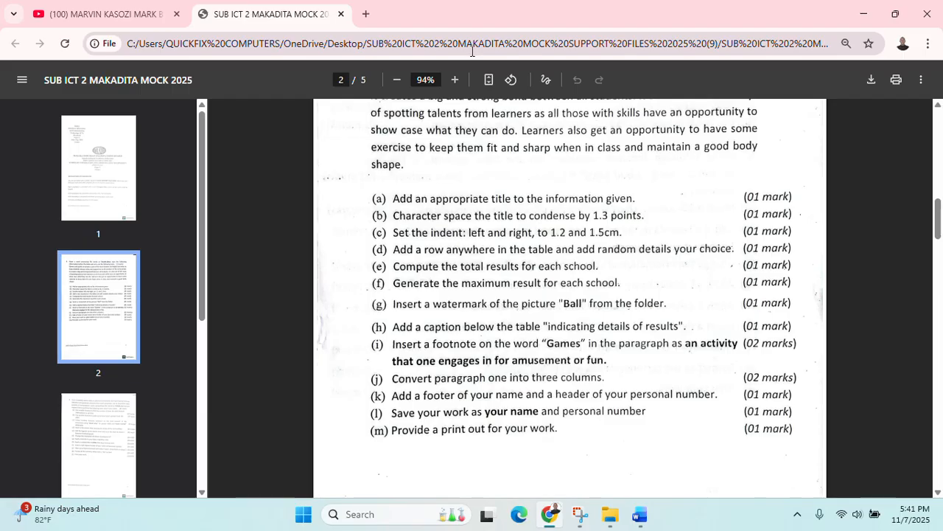
# Back in Word, try a three-column layout on the intro paragraph, then undo it
pyautogui.click(864, 13)
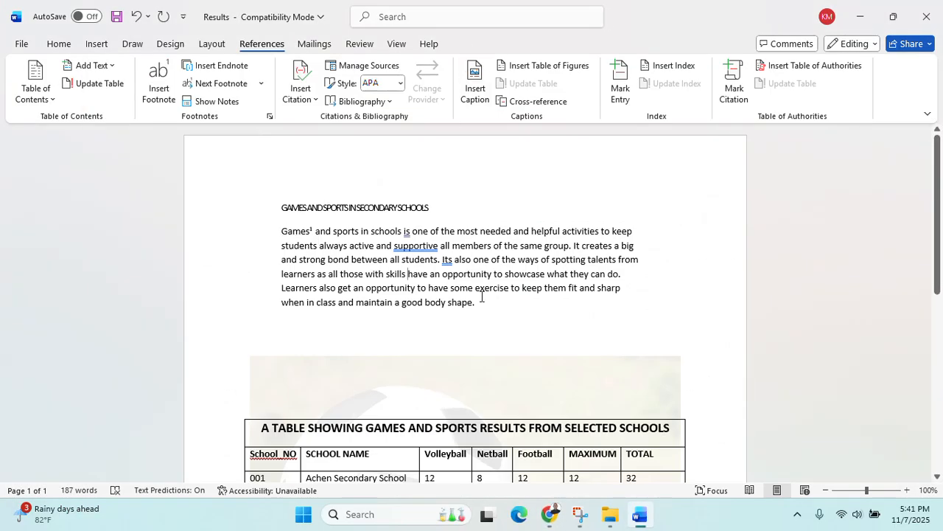
pyautogui.moveTo(479, 307); pyautogui.dragTo(282, 230)
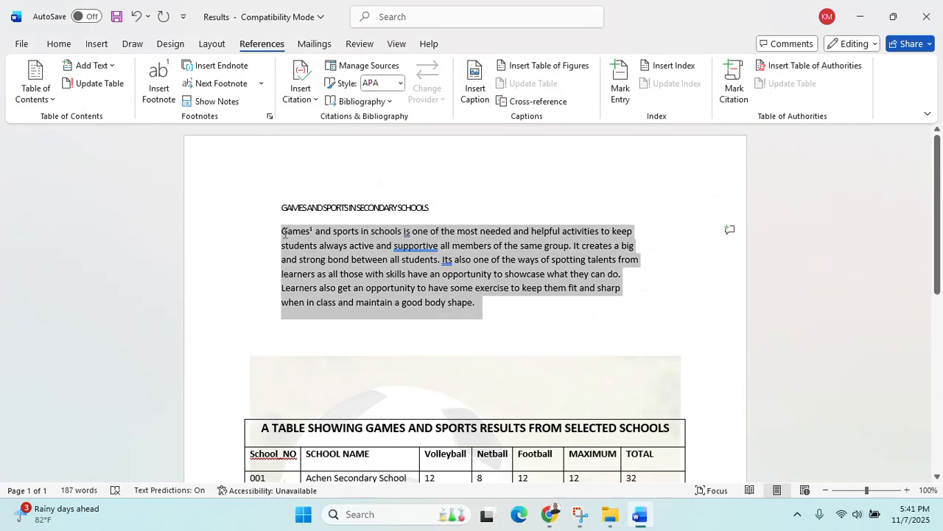
pyautogui.click(212, 44)
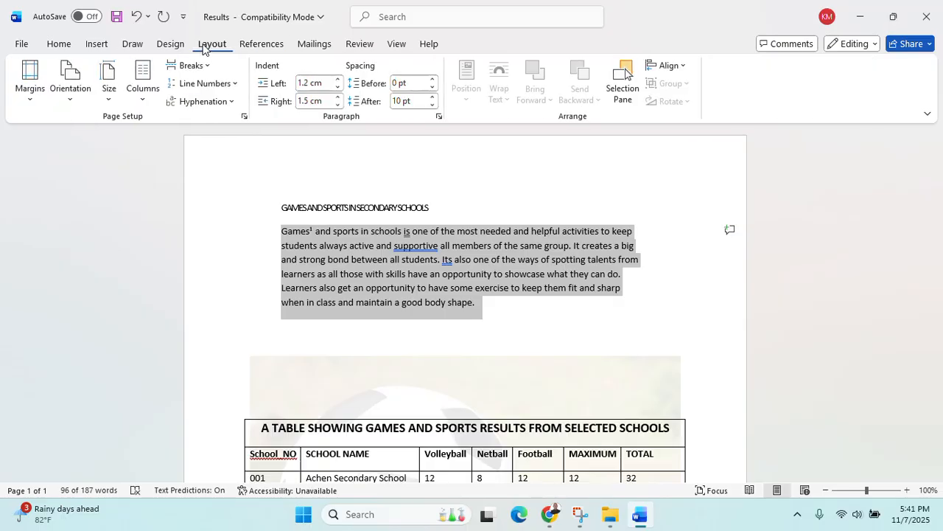
pyautogui.click(139, 104)
pyautogui.click(181, 193)
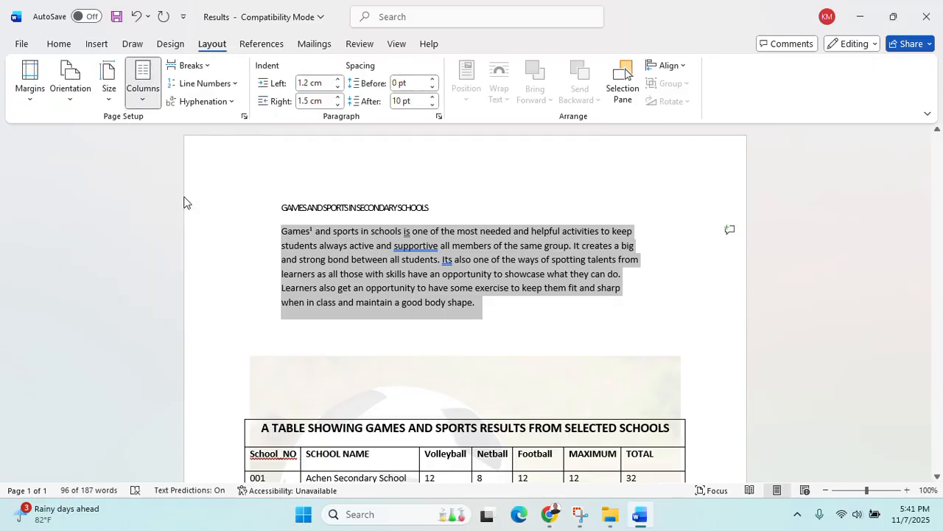
pyautogui.scroll(-3, 522, 358)
pyautogui.scroll(3, 524, 358)
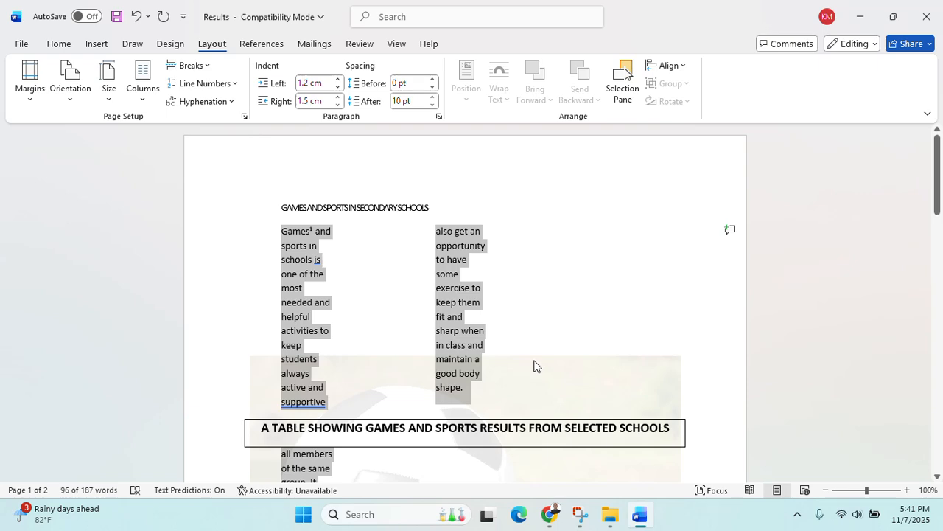
pyautogui.scroll(-10, 644, 390)
pyautogui.scroll(9, 644, 391)
pyautogui.scroll(1, 645, 396)
pyautogui.hotkey('ctrl', 'z')
pyautogui.click(548, 315)
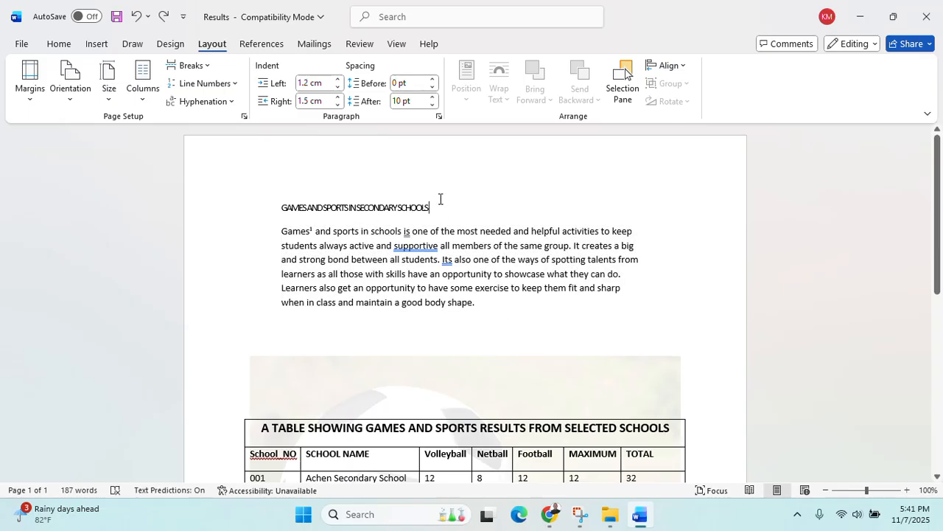
# Add an empty line after the heading, then retry and undo three columns on the paragraph
pyautogui.press('Return')
pyautogui.click(250, 371)
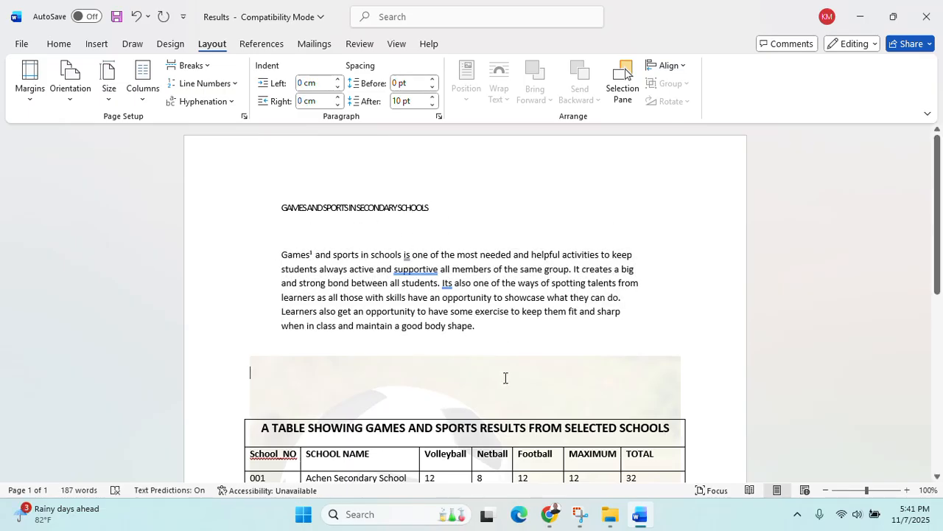
pyautogui.scroll(-3, 506, 377)
pyautogui.scroll(3, 472, 332)
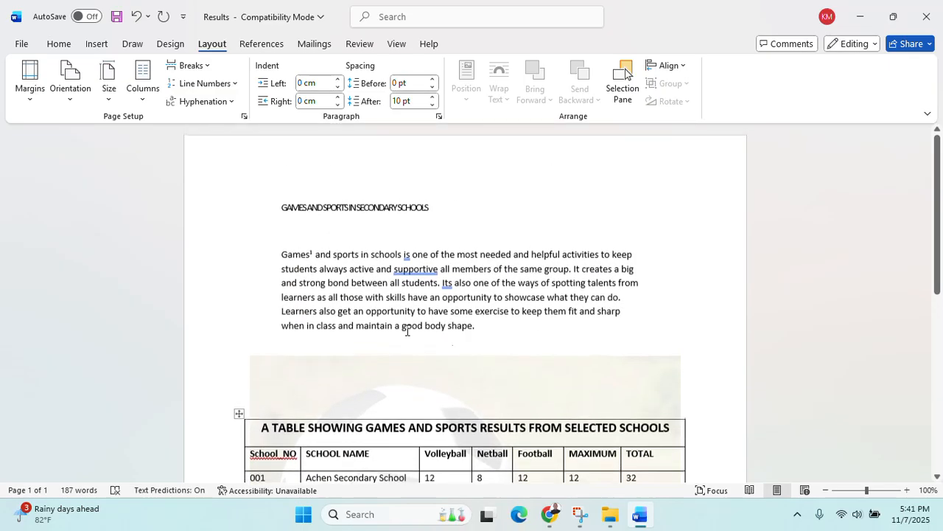
pyautogui.moveTo(502, 325); pyautogui.dragTo(282, 254)
pyautogui.click(142, 87)
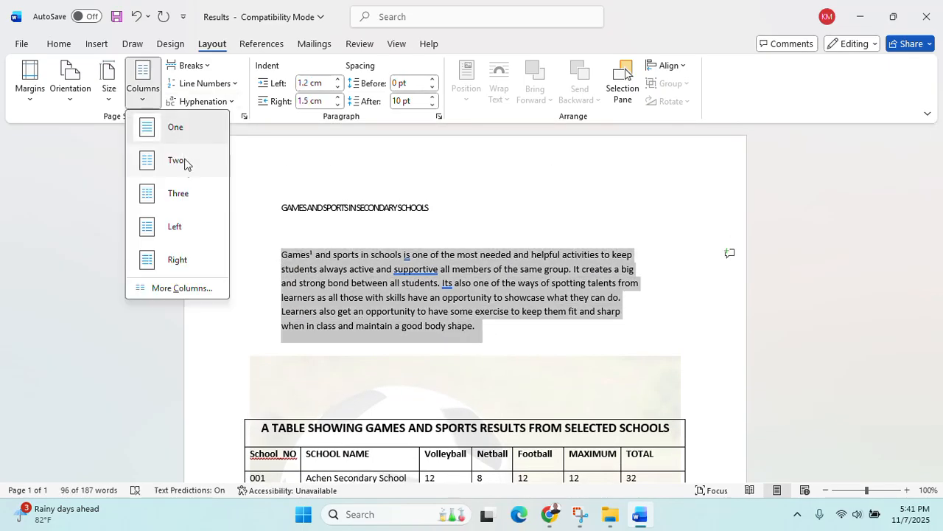
pyautogui.click(178, 193)
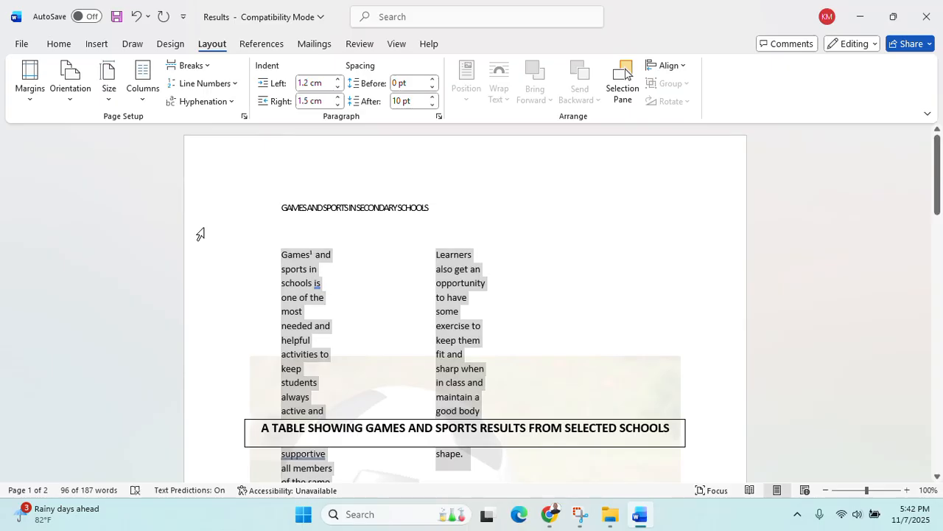
pyautogui.hotkey('ctrl', 'z')
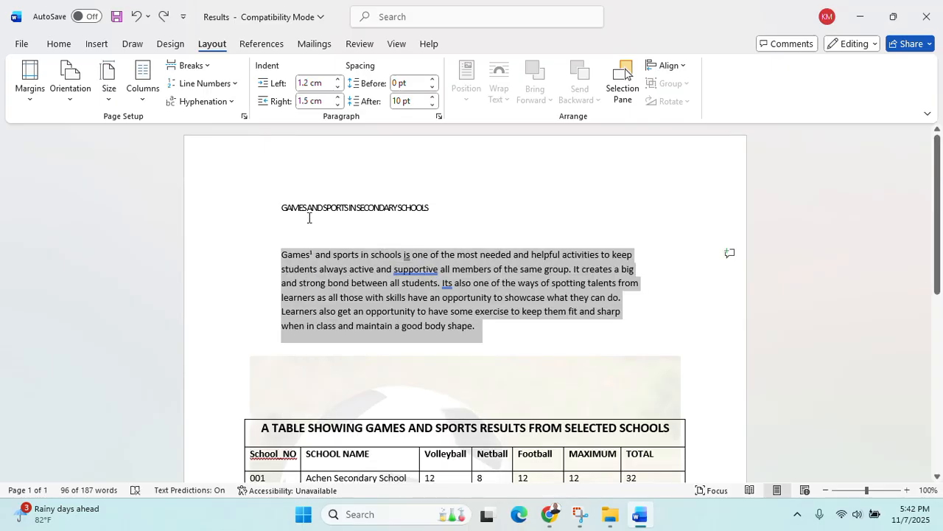
pyautogui.scroll(-10, 549, 291)
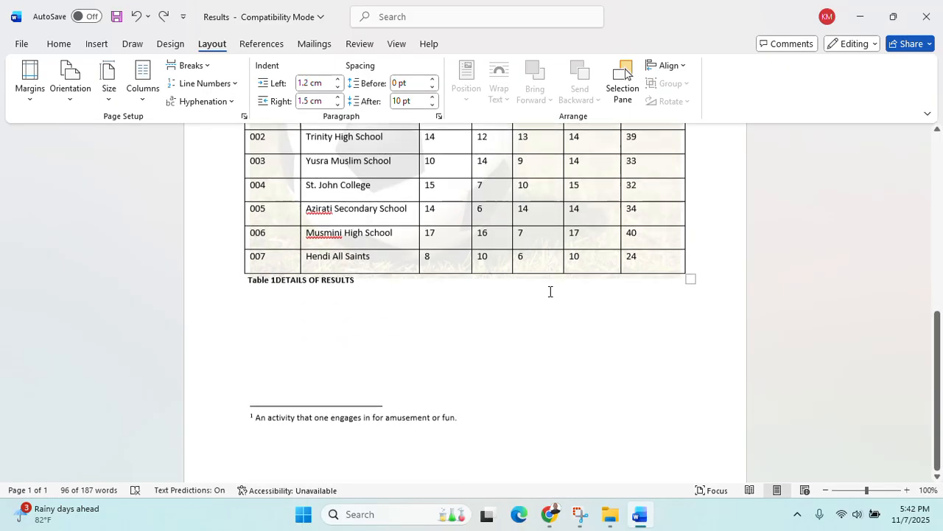
pyautogui.scroll(10, 550, 291)
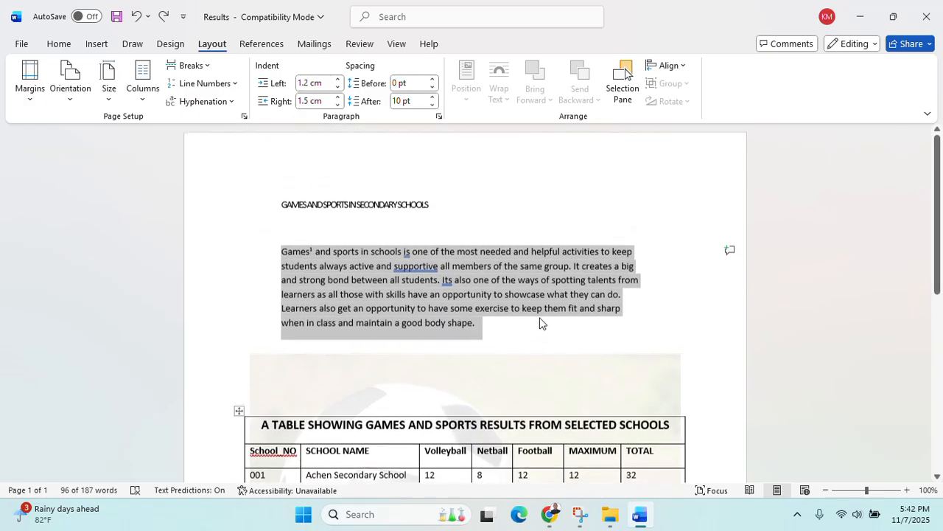
pyautogui.click(526, 368)
# Try three columns on the heading and paragraph together, undo it, and reselect the paragraph
pyautogui.moveTo(283, 254); pyautogui.dragTo(491, 336)
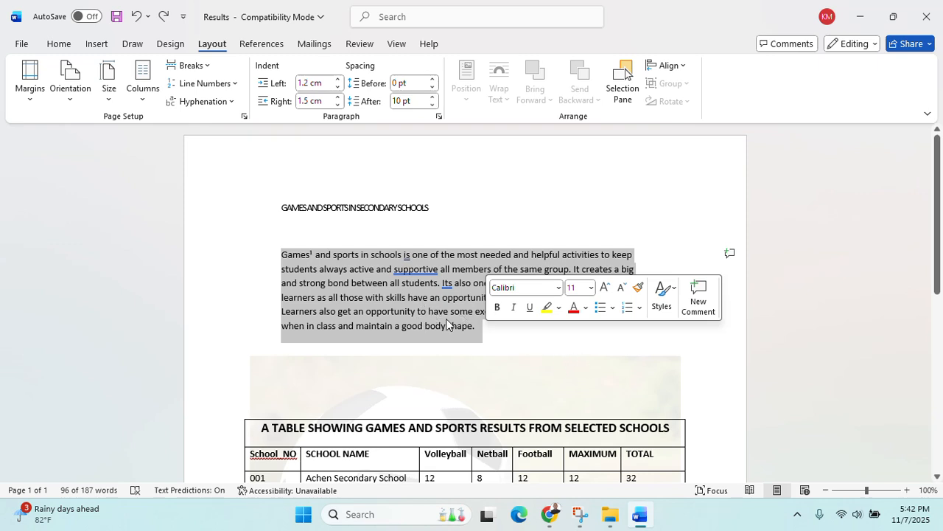
pyautogui.click(302, 207)
pyautogui.moveTo(297, 206); pyautogui.dragTo(506, 329)
pyautogui.click(143, 73)
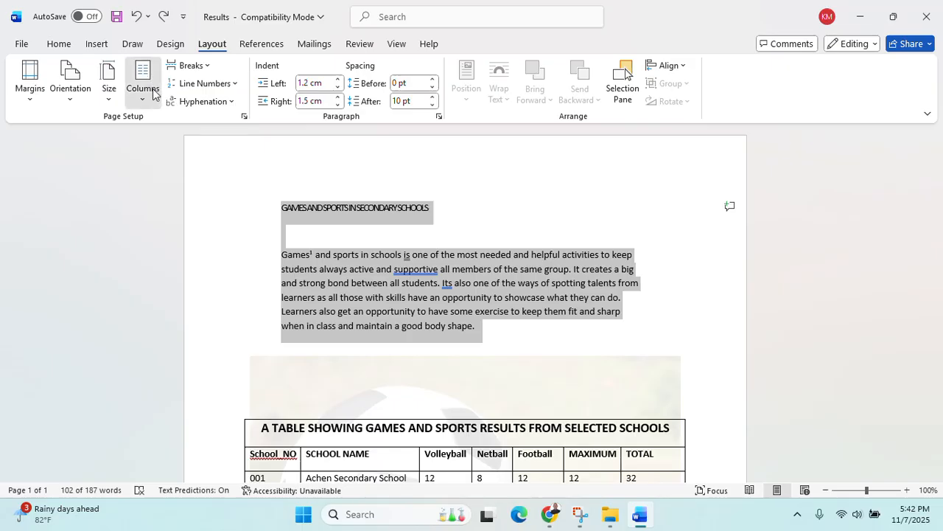
pyautogui.click(195, 195)
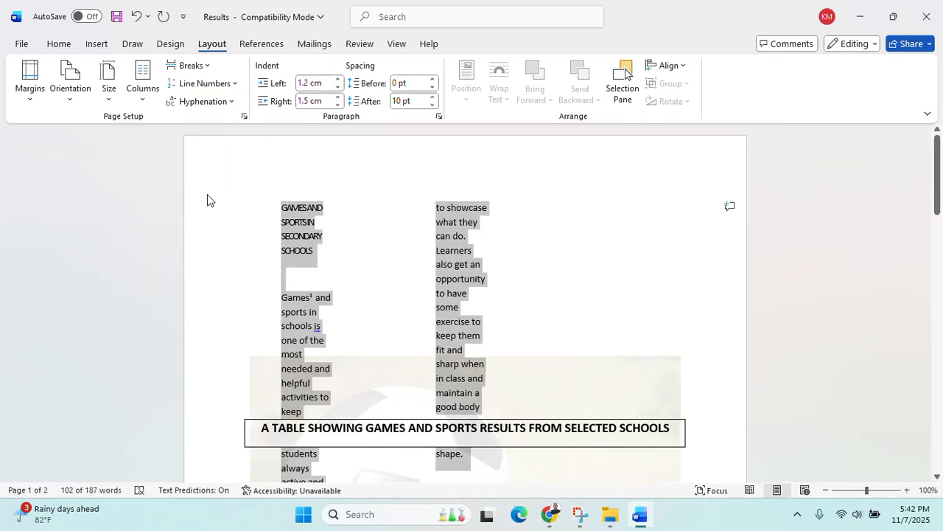
pyautogui.hotkey('ctrl', 'z')
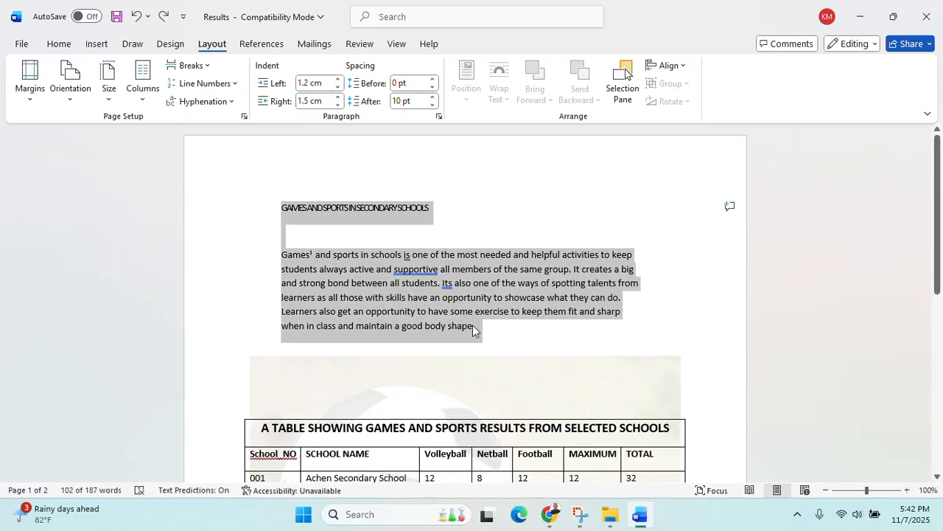
pyautogui.click(476, 330)
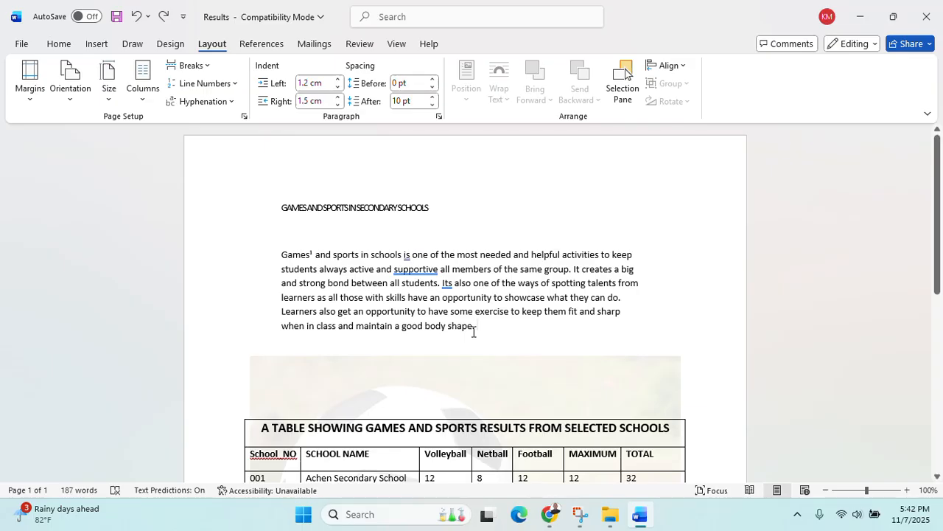
pyautogui.moveTo(474, 331); pyautogui.dragTo(281, 254)
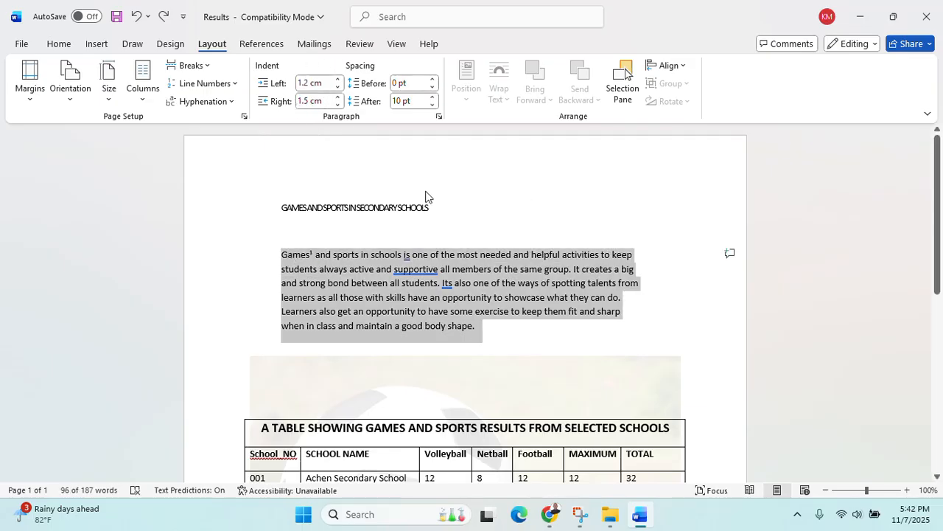
# Try three columns once more, undo it, and move the results table slightly lower
pyautogui.click(148, 81)
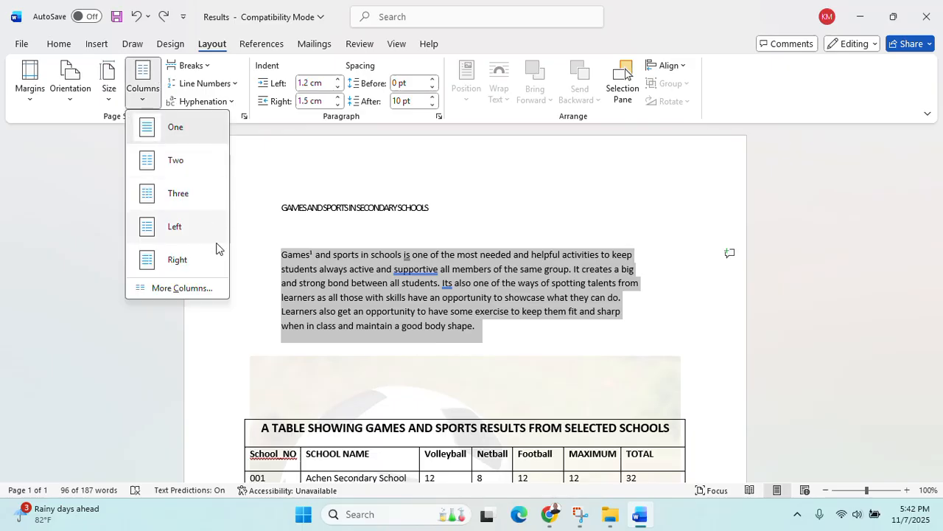
pyautogui.click(203, 208)
pyautogui.scroll(-3, 361, 232)
pyautogui.scroll(3, 361, 232)
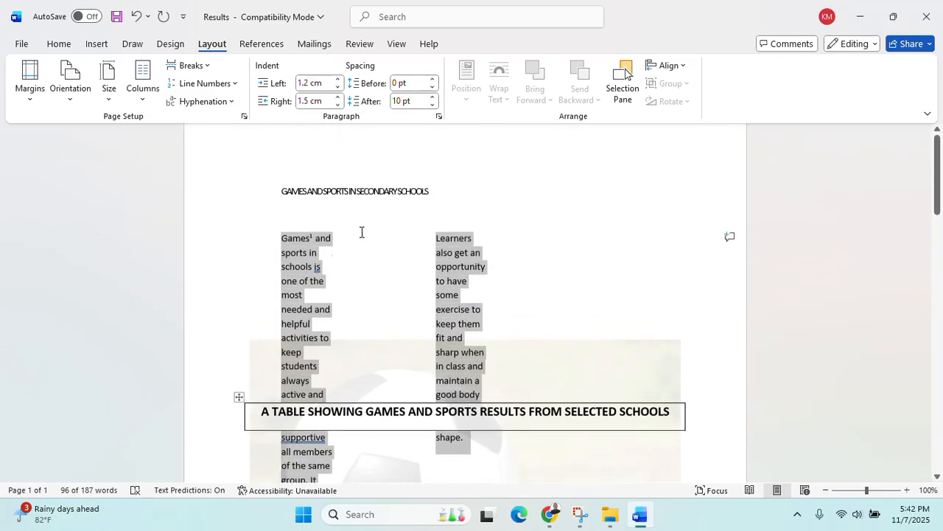
pyautogui.hotkey('ctrl', 'z')
pyautogui.scroll(-5, 361, 253)
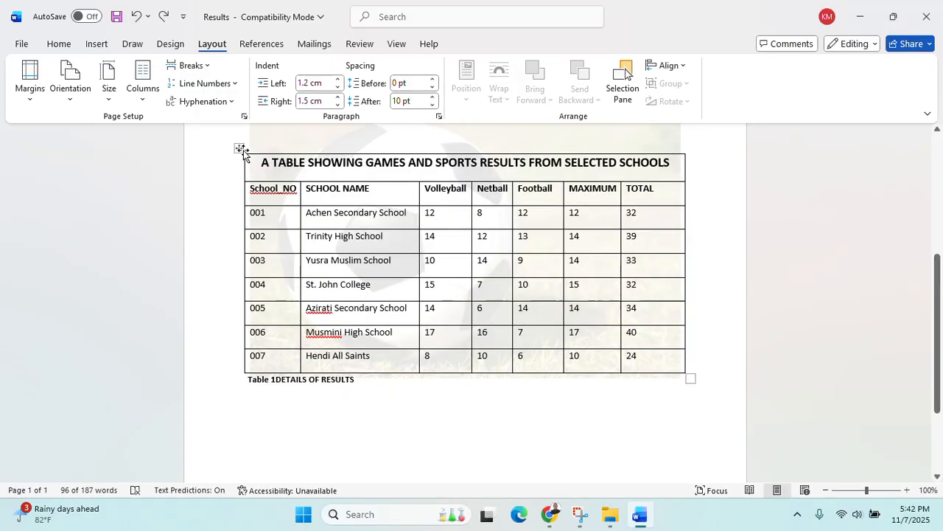
pyautogui.moveTo(240, 149); pyautogui.dragTo(524, 335)
pyautogui.scroll(8, 257, 228)
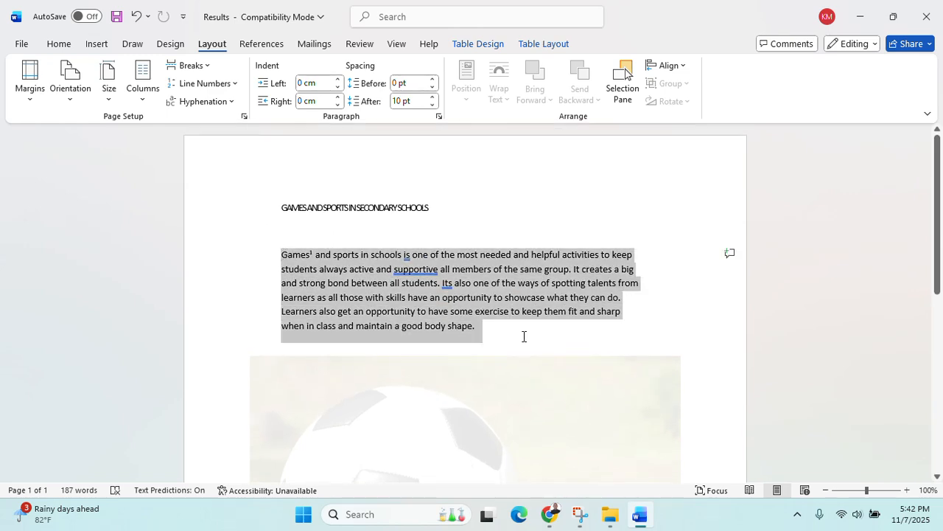
# Retry and undo the three-column split, then reselect only the intro paragraph for Home formatting
pyautogui.click(142, 87)
pyautogui.click(196, 205)
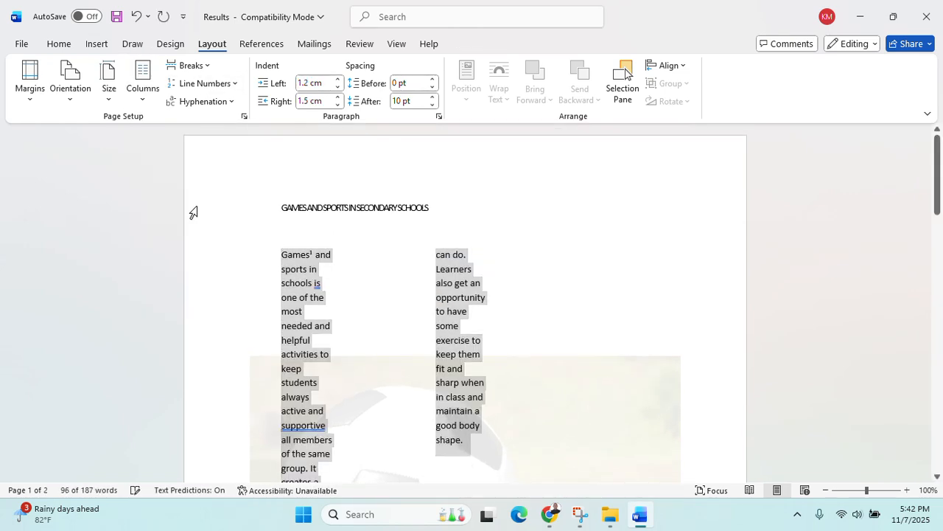
pyautogui.scroll(-7, 270, 237)
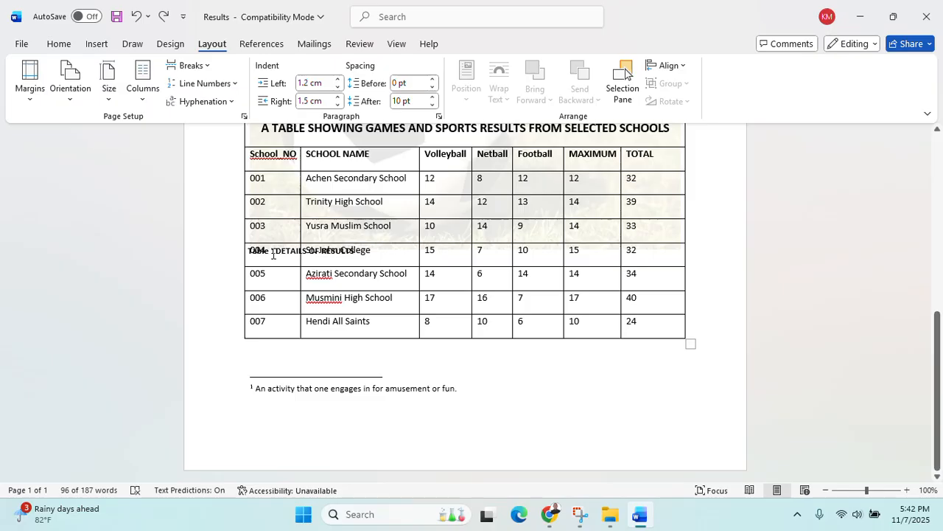
pyautogui.hotkey('ctrl', 'z')
pyautogui.scroll(5, 295, 259)
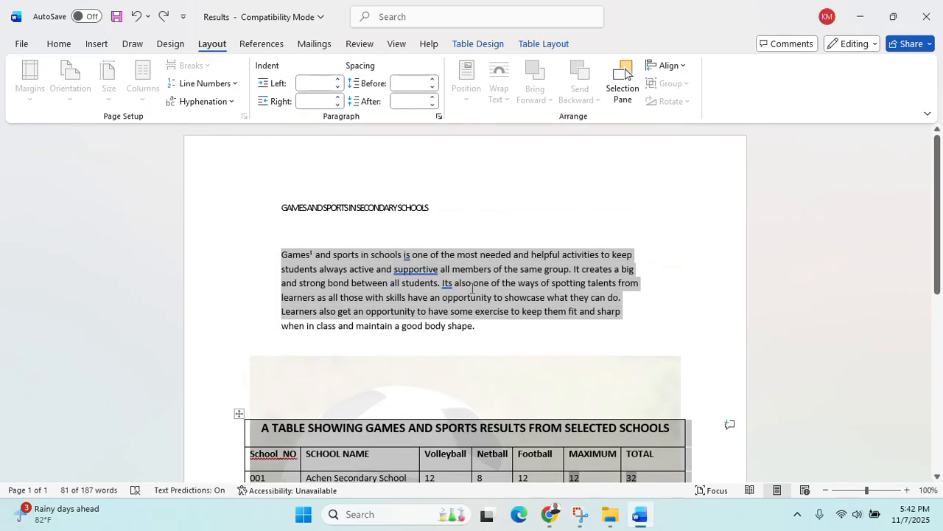
pyautogui.moveTo(480, 326); pyautogui.dragTo(288, 254)
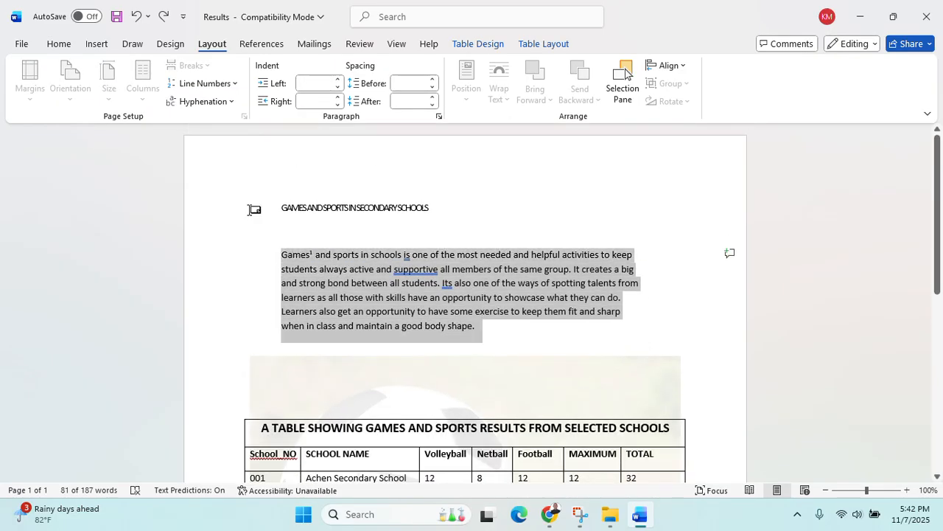
pyautogui.click(68, 47)
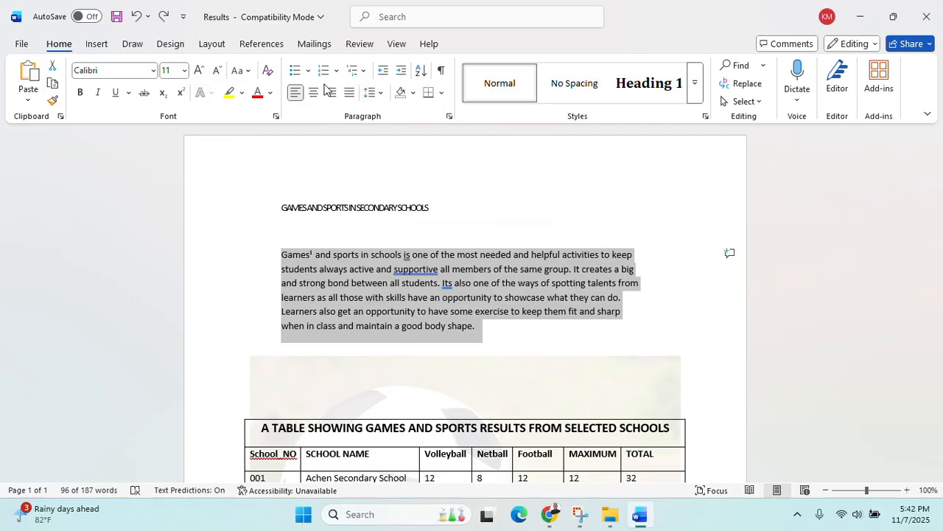
# Set the intro paragraph's line spacing to 1.0
pyautogui.click(376, 93)
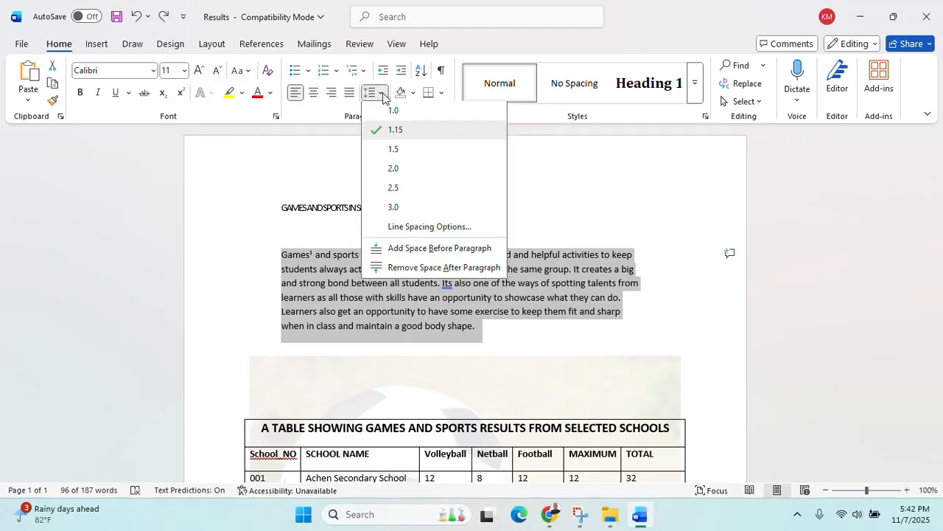
pyautogui.click(397, 111)
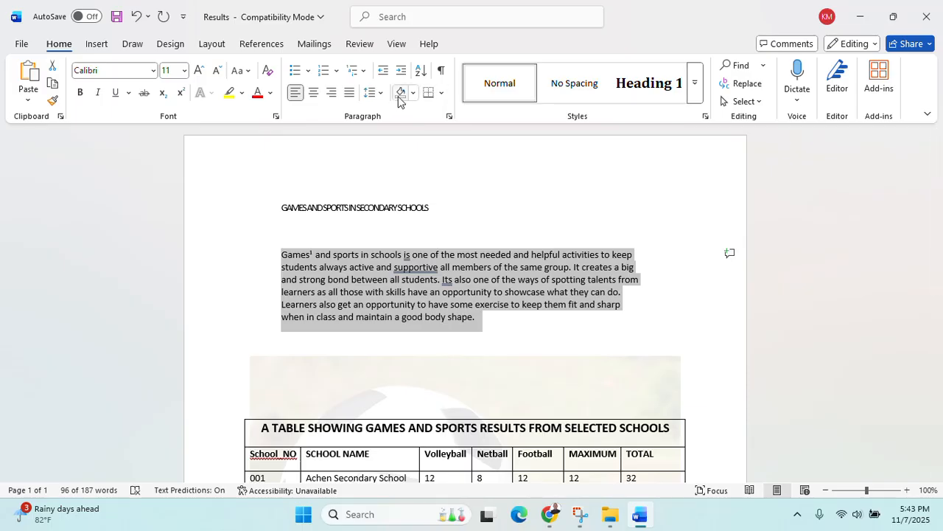
pyautogui.click(371, 93)
pyautogui.click(403, 118)
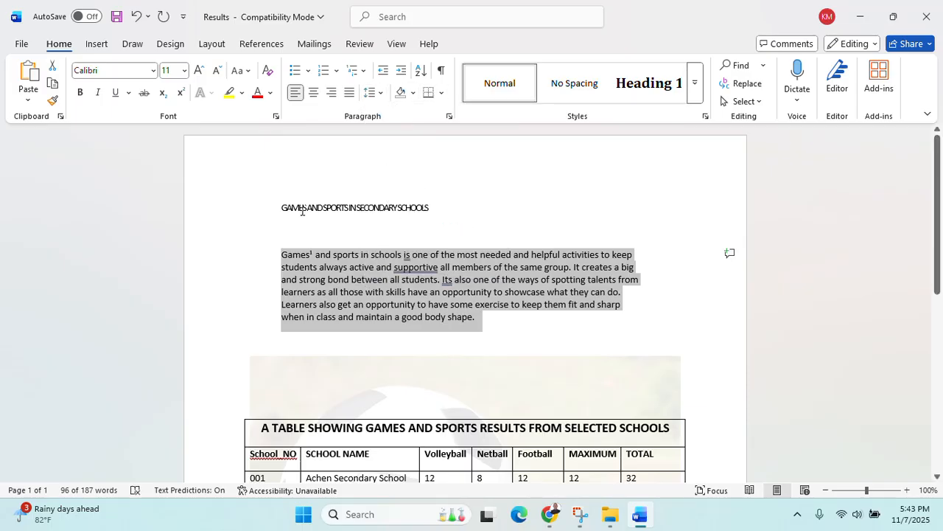
# Browse the Design, Draw and Insert ribbons, ending on the Layout options
pyautogui.click(166, 45)
pyautogui.click(133, 44)
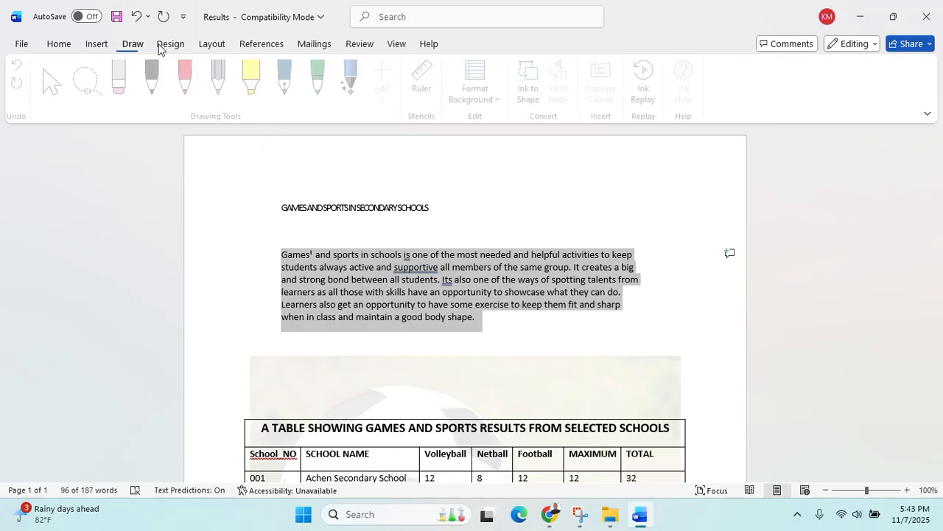
pyautogui.click(106, 46)
pyautogui.click(211, 47)
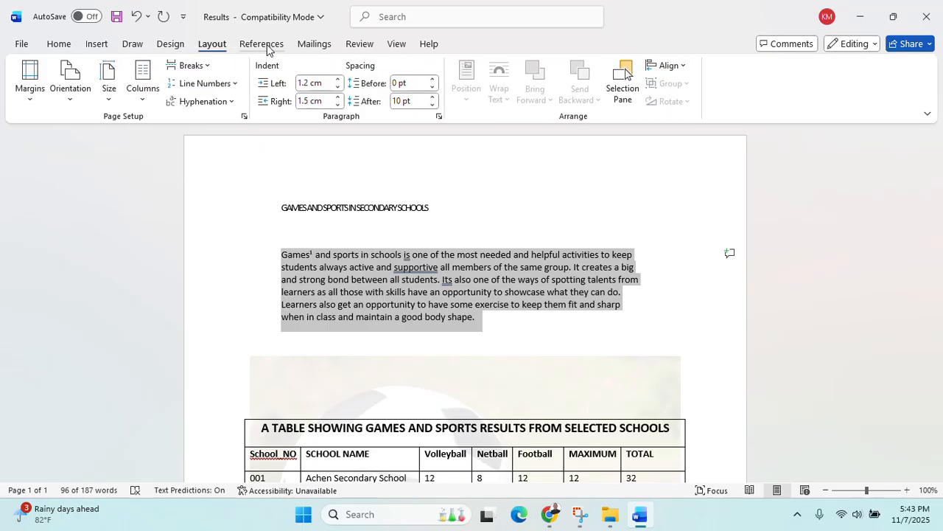
# Lay the intro paragraph out in three columns
pyautogui.click(140, 87)
pyautogui.click(177, 208)
pyautogui.scroll(-10, 184, 214)
pyautogui.scroll(10, 186, 216)
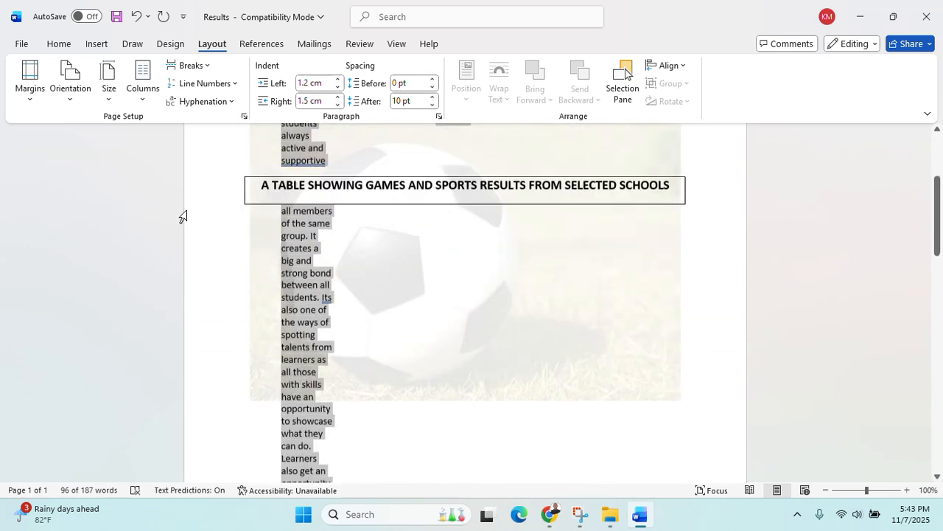
pyautogui.click(343, 353)
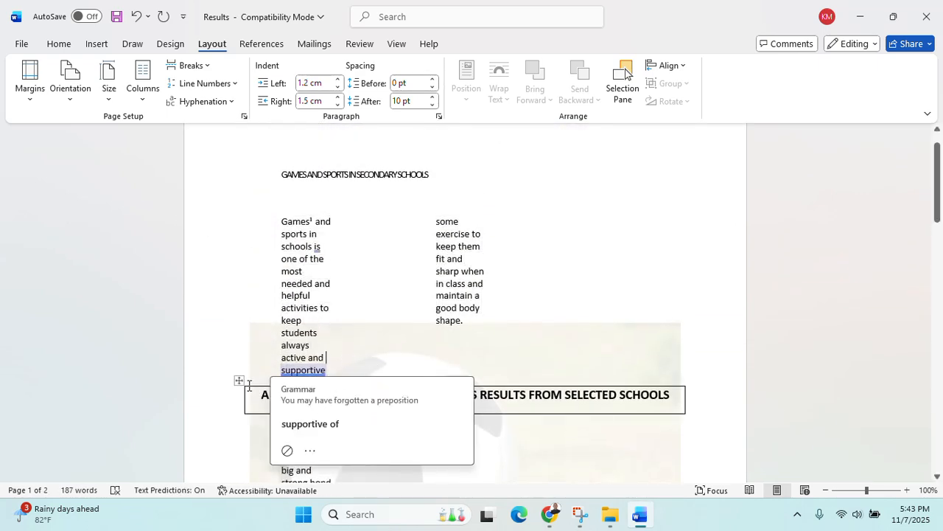
pyautogui.moveTo(240, 380); pyautogui.dragTo(250, 477)
pyautogui.scroll(-2, 256, 369)
pyautogui.scroll(-5, 263, 352)
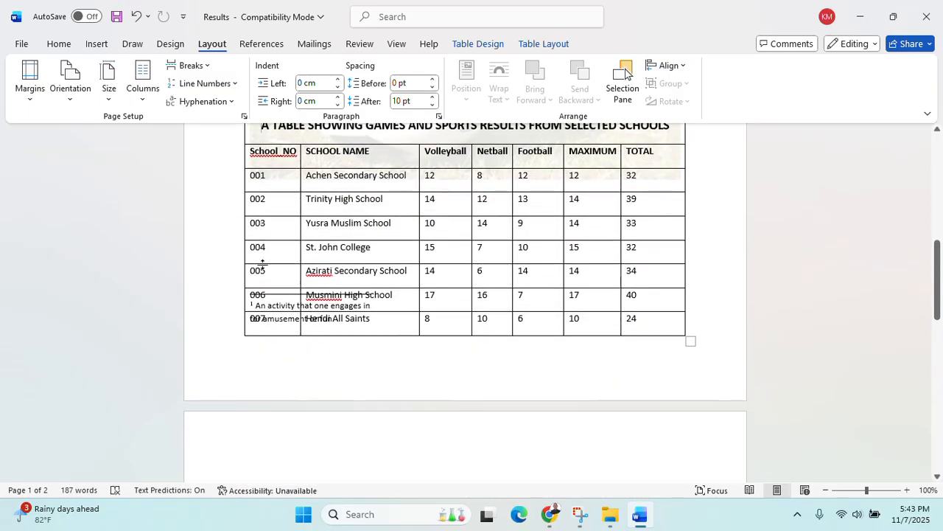
pyautogui.scroll(4, 272, 203)
pyautogui.scroll(-1, 259, 227)
# Select the whole results table and cut it from page 1
pyautogui.moveTo(241, 244); pyautogui.dragTo(248, 309)
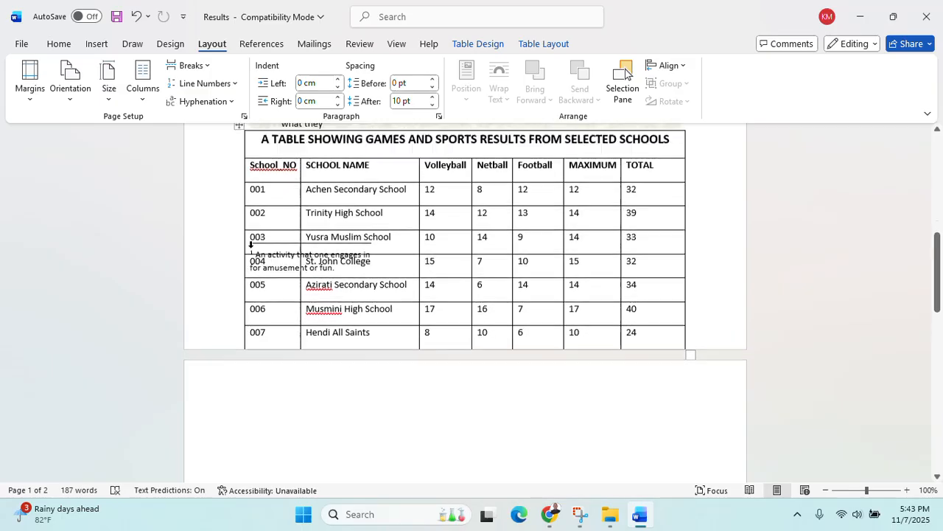
pyautogui.click(241, 307)
pyautogui.scroll(-4, 268, 395)
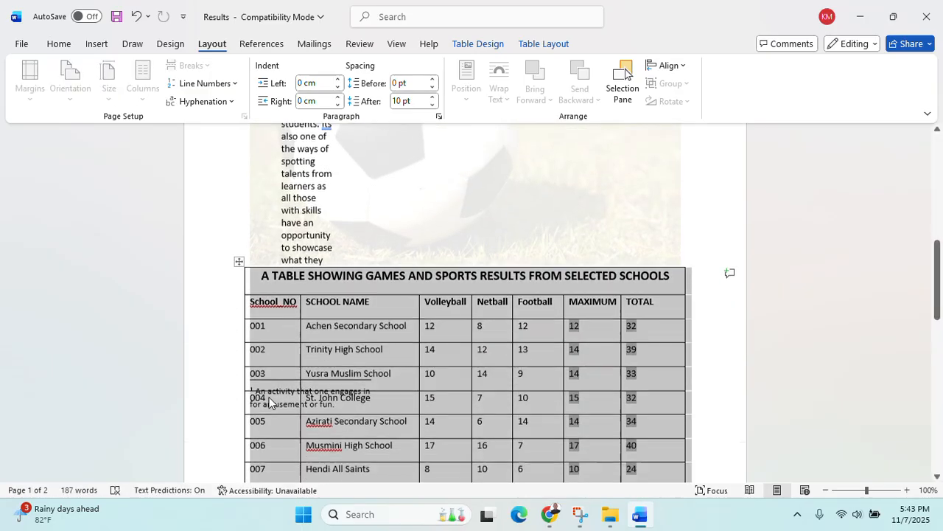
pyautogui.scroll(3, 235, 236)
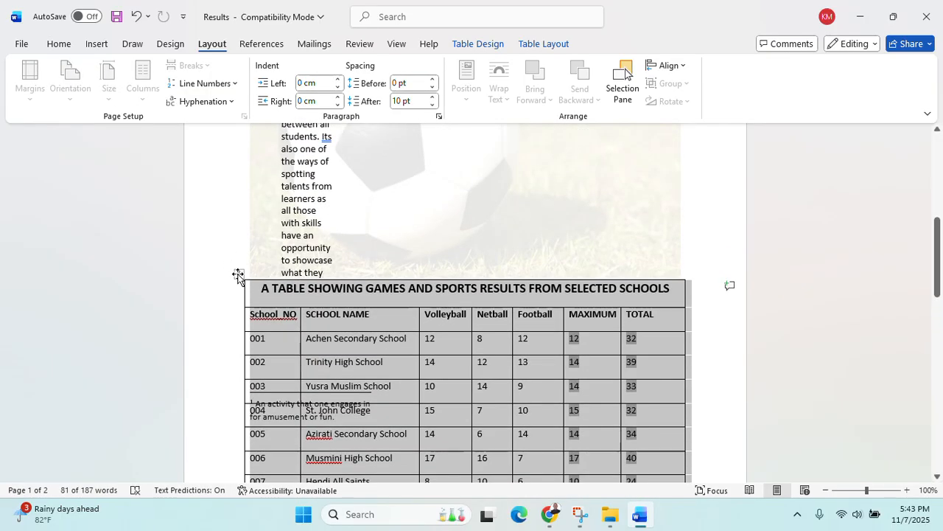
pyautogui.scroll(-4, 246, 339)
pyautogui.scroll(3, 244, 295)
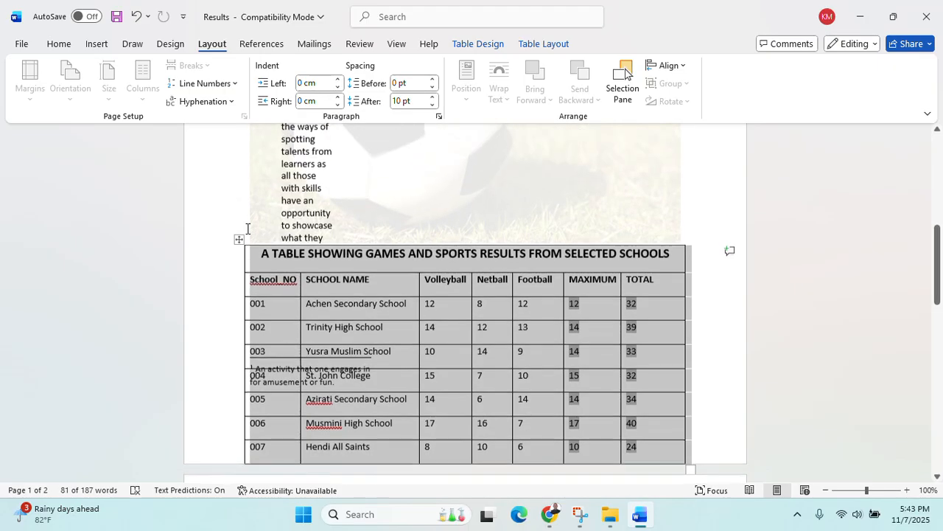
pyautogui.click(239, 241)
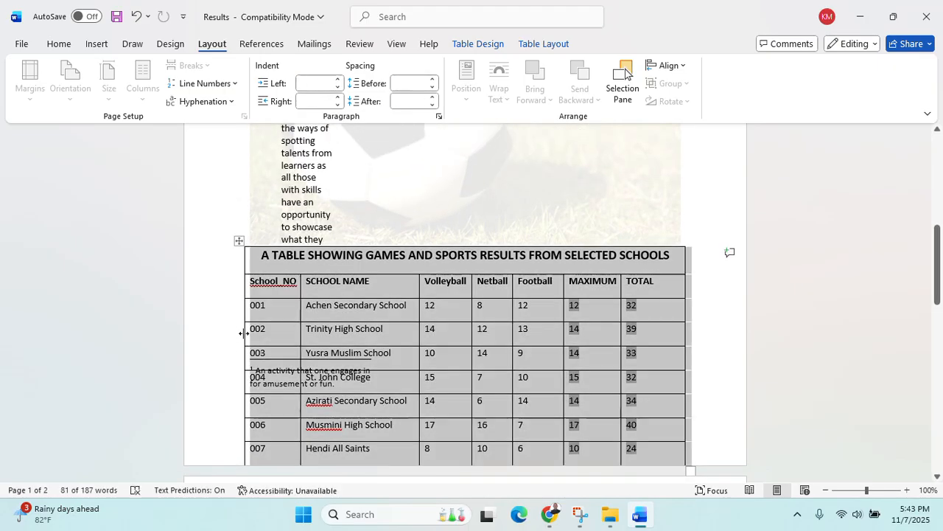
pyautogui.rightClick(239, 241)
pyautogui.click(269, 242)
pyautogui.rightClick(238, 242)
pyautogui.click(295, 223)
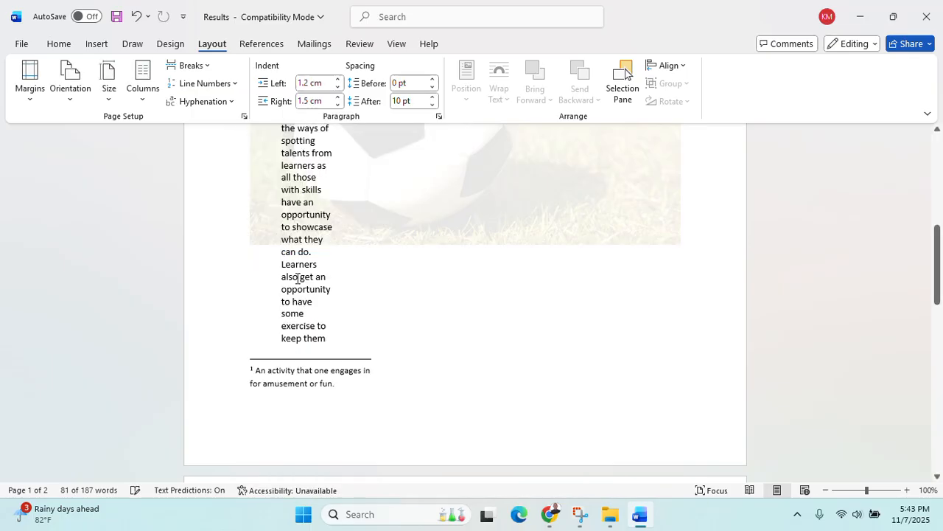
pyautogui.scroll(-13, 305, 288)
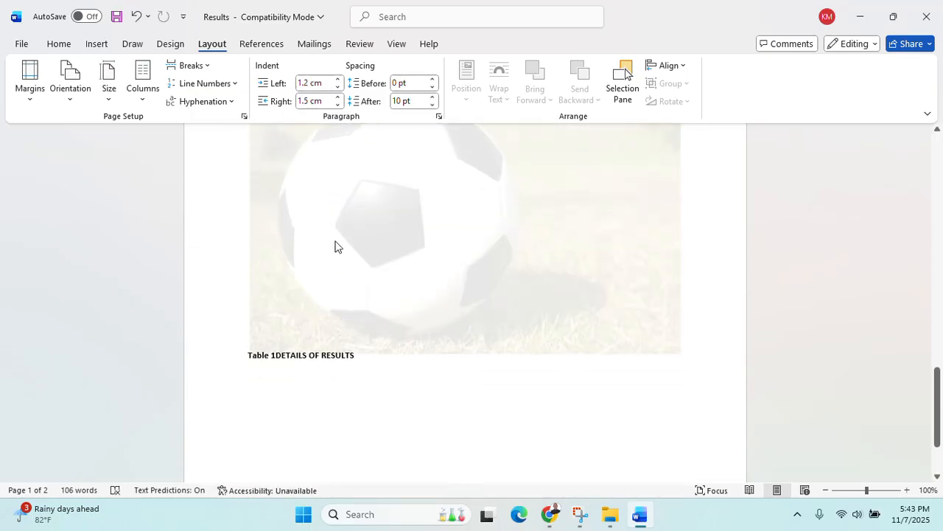
pyautogui.scroll(5, 309, 272)
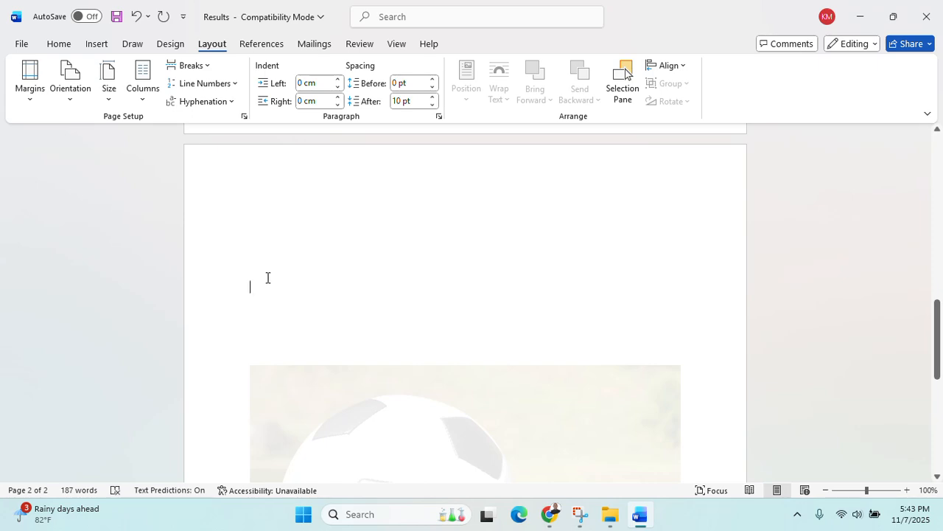
# Paste the results table onto page 2 and undo the duplicate copy
pyautogui.hotkey('ctrl', 'v')
pyautogui.hotkey('ctrl', 'v')
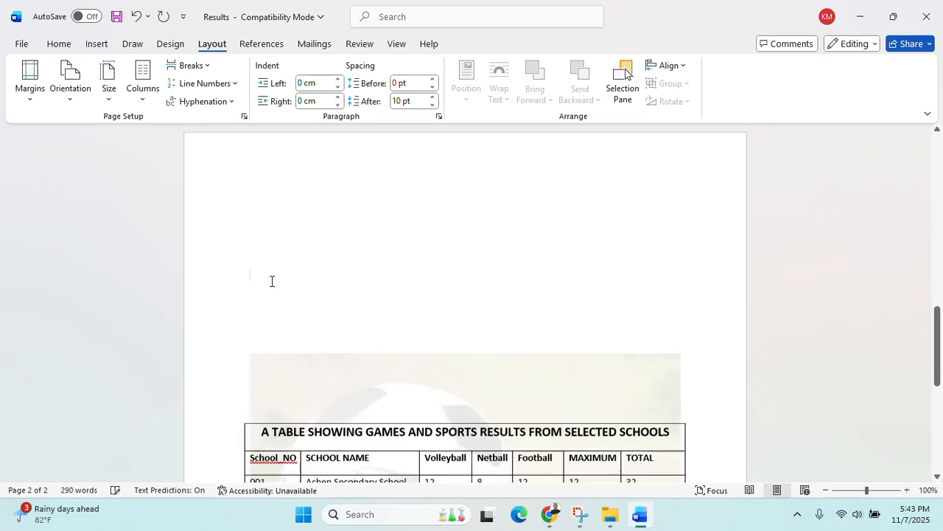
pyautogui.scroll(-8, 272, 279)
pyautogui.scroll(1, 287, 270)
pyautogui.scroll(3, 289, 272)
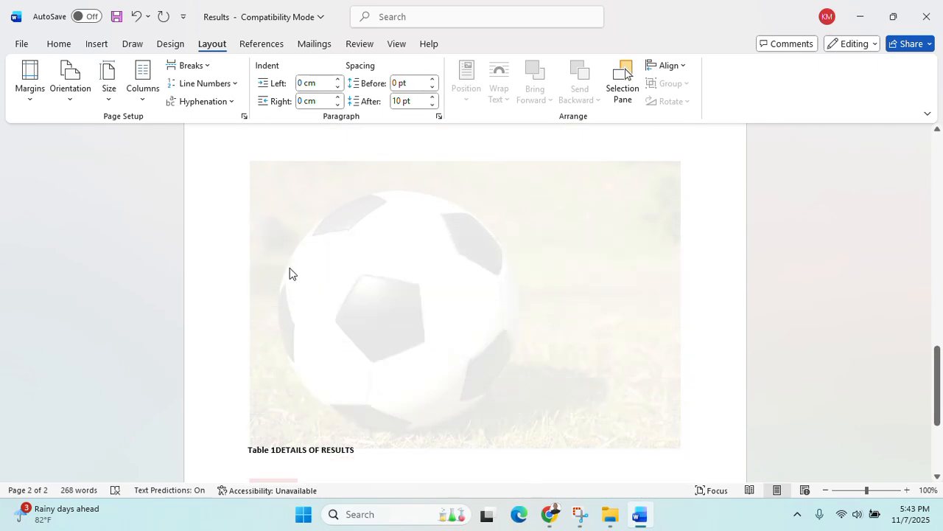
pyautogui.scroll(1, 291, 273)
pyautogui.hotkey('ctrl', 'z')
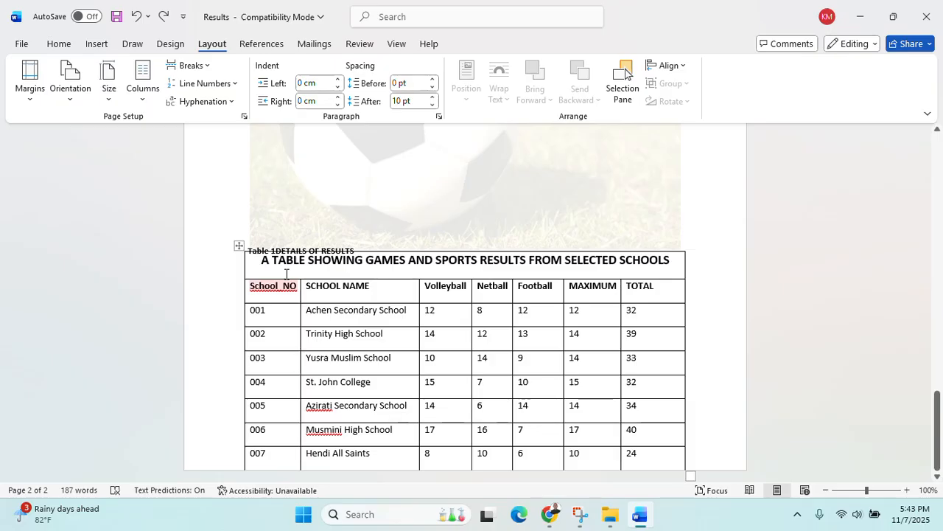
pyautogui.scroll(8, 287, 276)
pyautogui.scroll(-15, 287, 277)
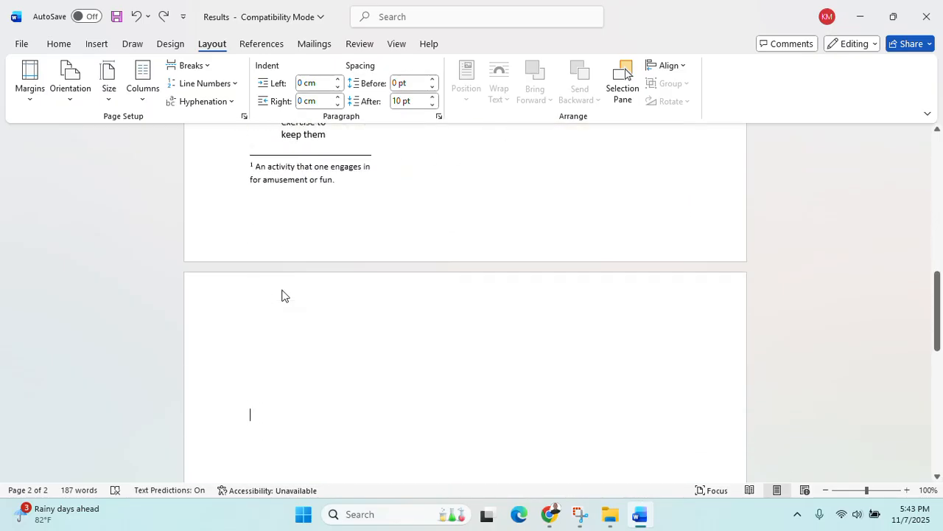
pyautogui.scroll(-8, 281, 295)
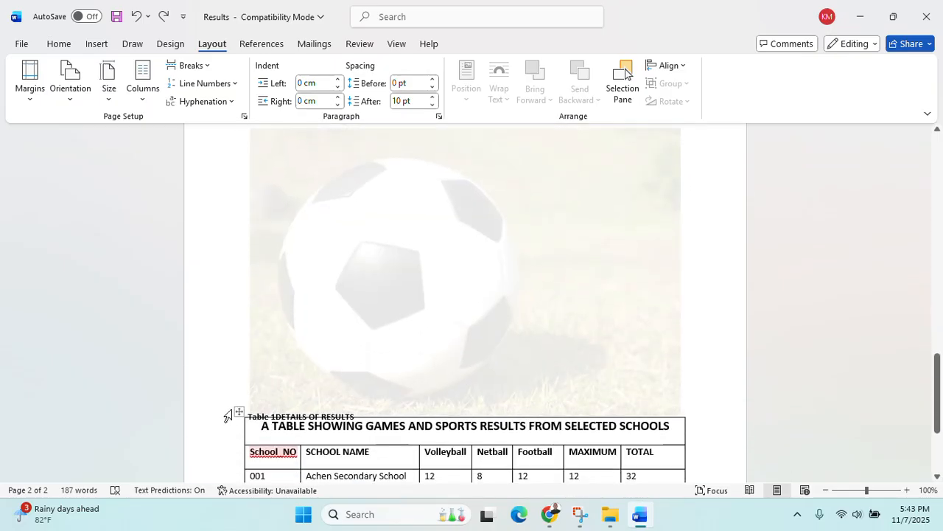
# Move the results table up over the football image, above the Table 1 caption
pyautogui.moveTo(238, 410); pyautogui.dragTo(239, 168)
pyautogui.scroll(15, 398, 334)
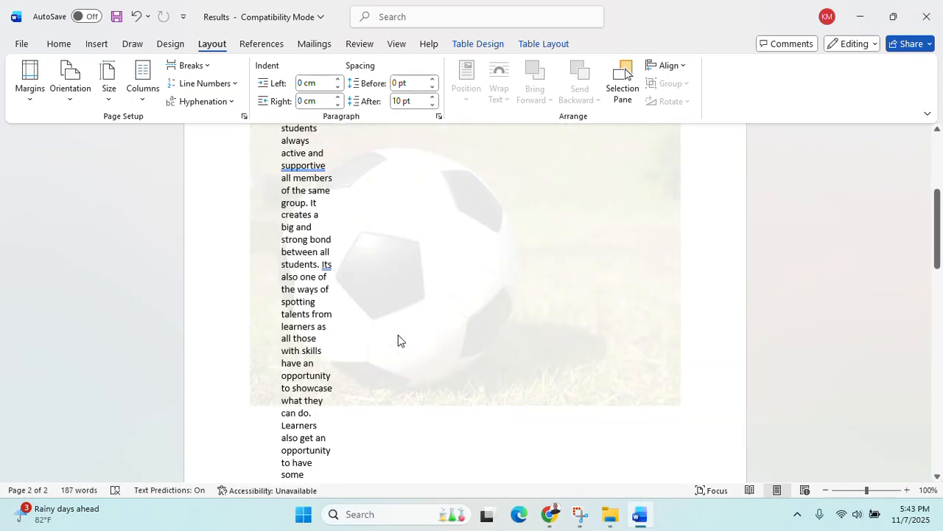
pyautogui.scroll(-10, 398, 341)
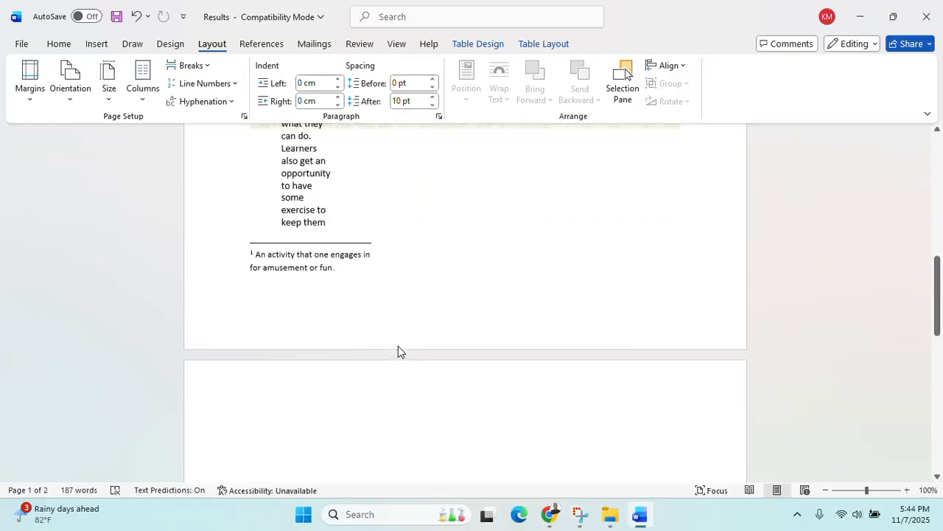
pyautogui.scroll(5, 392, 336)
pyautogui.scroll(-8, 389, 341)
pyautogui.scroll(-4, 398, 352)
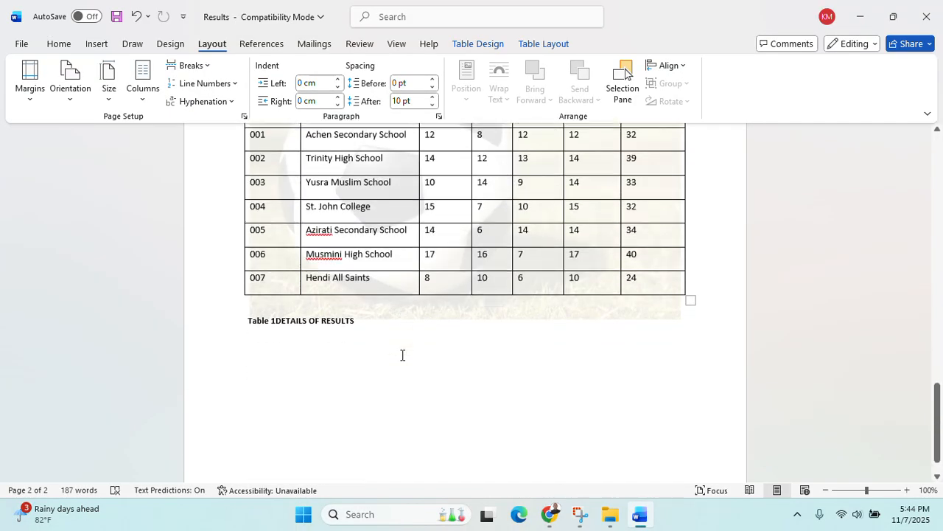
pyautogui.scroll(3, 423, 327)
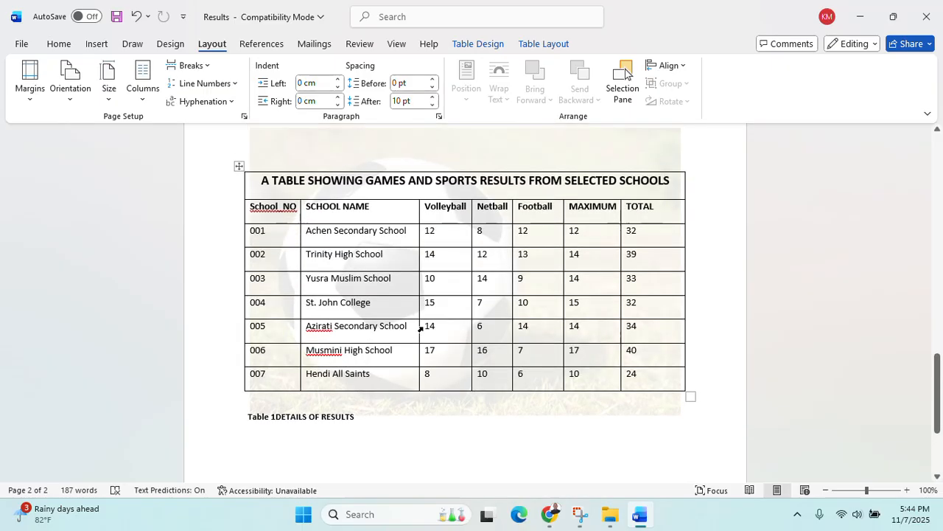
pyautogui.scroll(10, 417, 337)
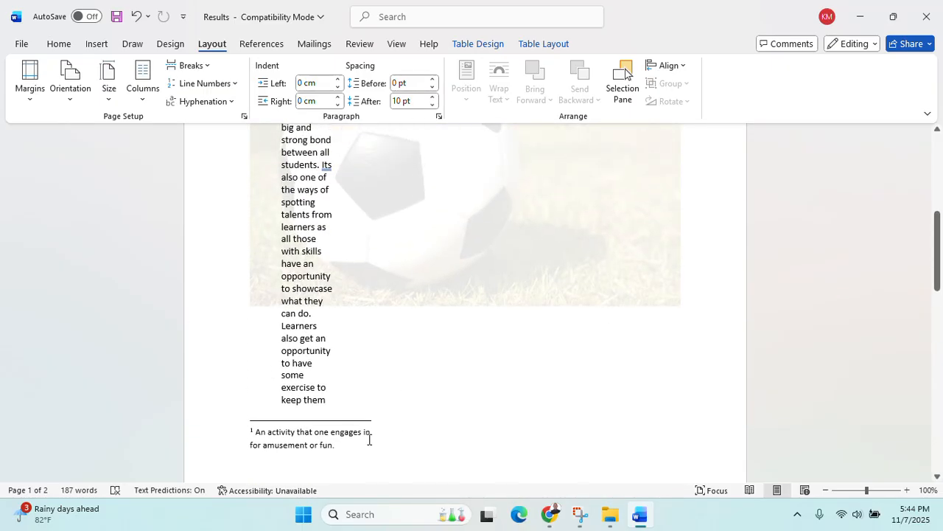
# Delete the footnote text about amusement or fun
pyautogui.click(370, 440)
pyautogui.moveTo(370, 442); pyautogui.dragTo(242, 413)
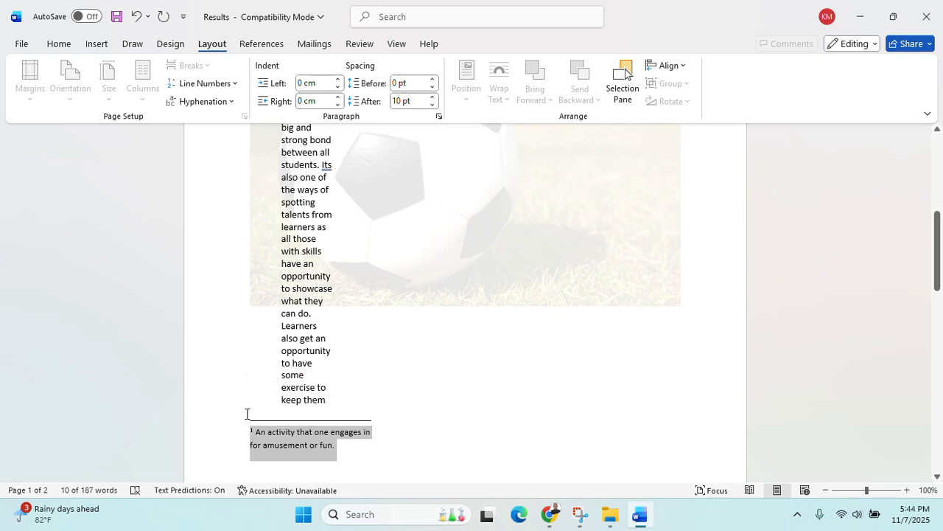
pyautogui.press('Delete')
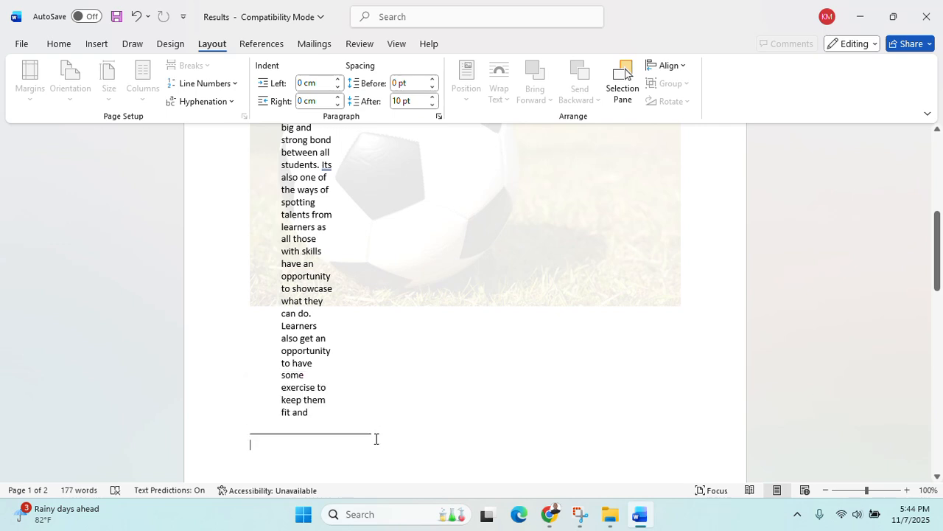
# Fix the run-together 'andsharp' to 'and sharp' using the spelling suggestion
pyautogui.click(382, 431)
pyautogui.press('BackSpace')
pyautogui.press('BackSpace')
pyautogui.hotkey('ctrl', 'z')
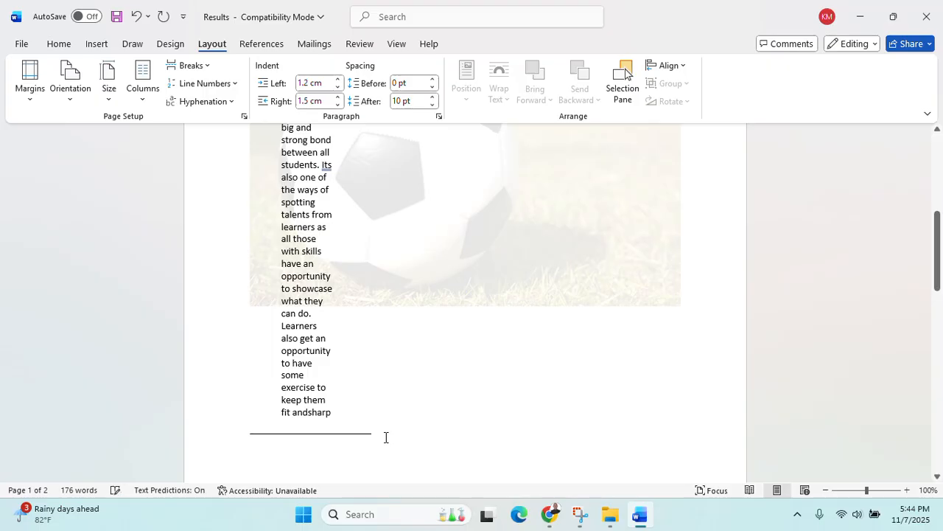
pyautogui.moveTo(378, 433); pyautogui.dragTo(311, 436)
pyautogui.click(362, 450)
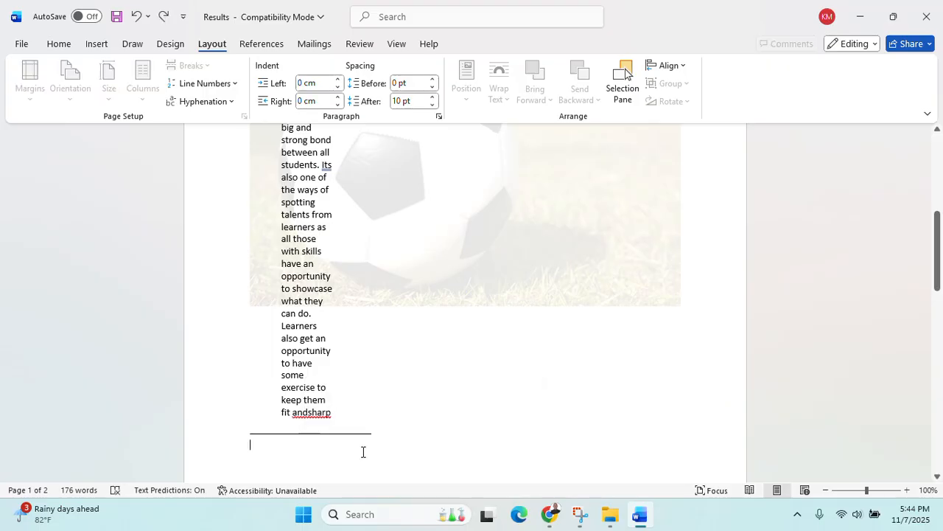
pyautogui.click(305, 411)
pyautogui.scroll(1, 353, 379)
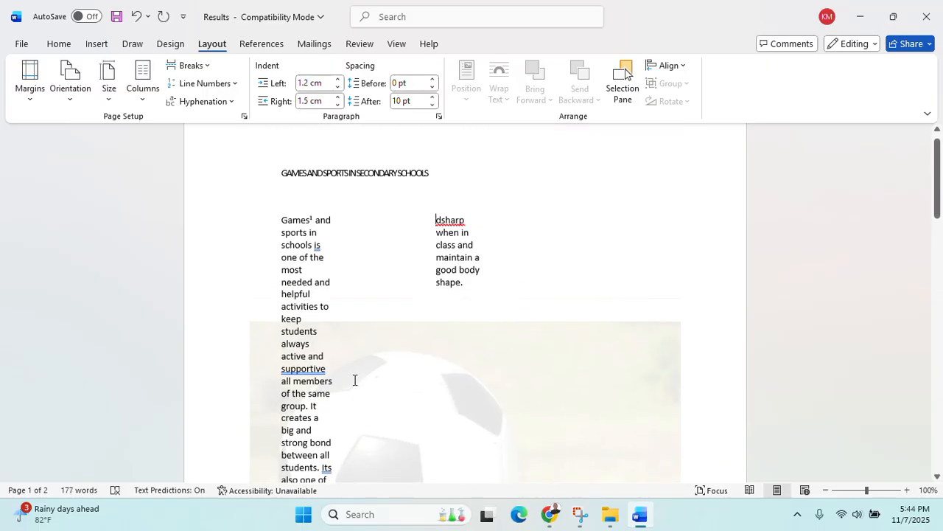
pyautogui.scroll(-7, 354, 379)
pyautogui.hotkey('ctrl', 'z')
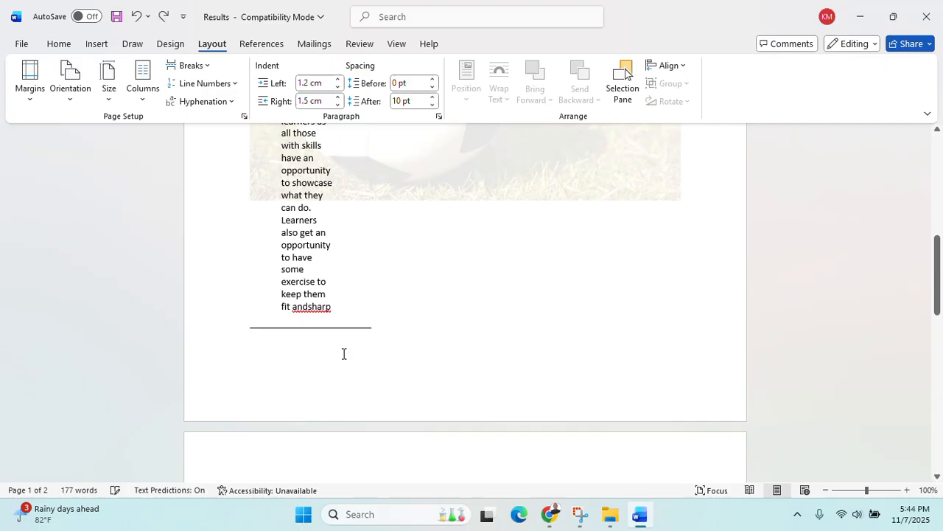
pyautogui.rightClick(309, 305)
pyautogui.click(322, 361)
pyautogui.scroll(-6, 349, 383)
pyautogui.scroll(-4, 371, 398)
pyautogui.scroll(14, 369, 396)
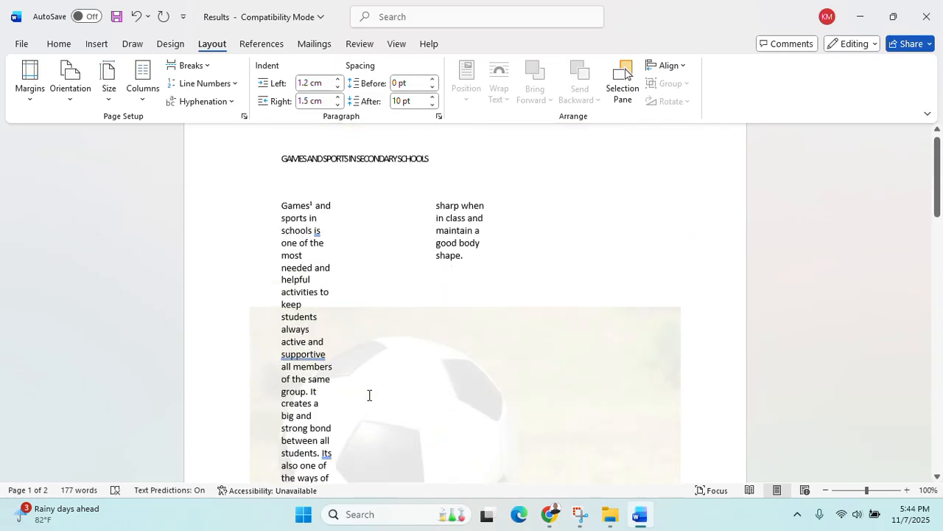
pyautogui.scroll(1, 369, 395)
pyautogui.moveTo(284, 254); pyautogui.dragTo(522, 398)
pyautogui.moveTo(572, 376); pyautogui.dragTo(779, 324)
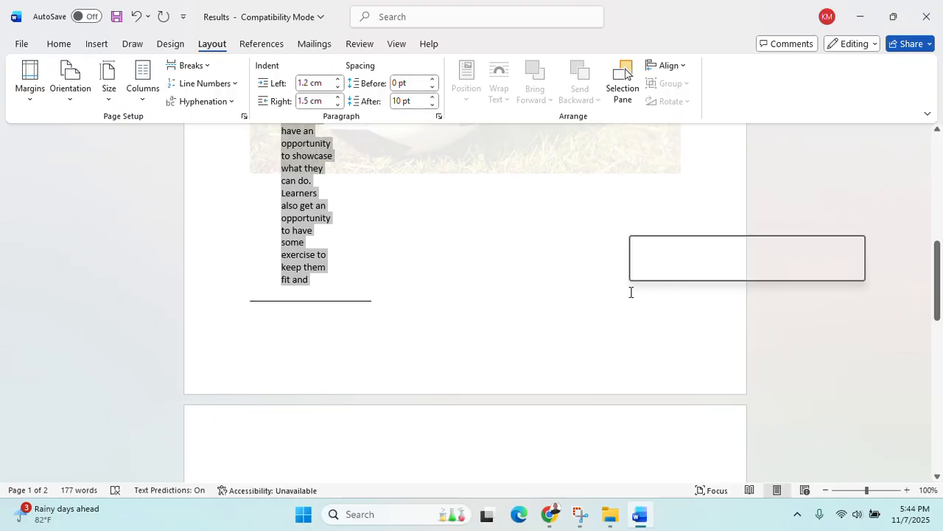
pyautogui.scroll(8, 629, 291)
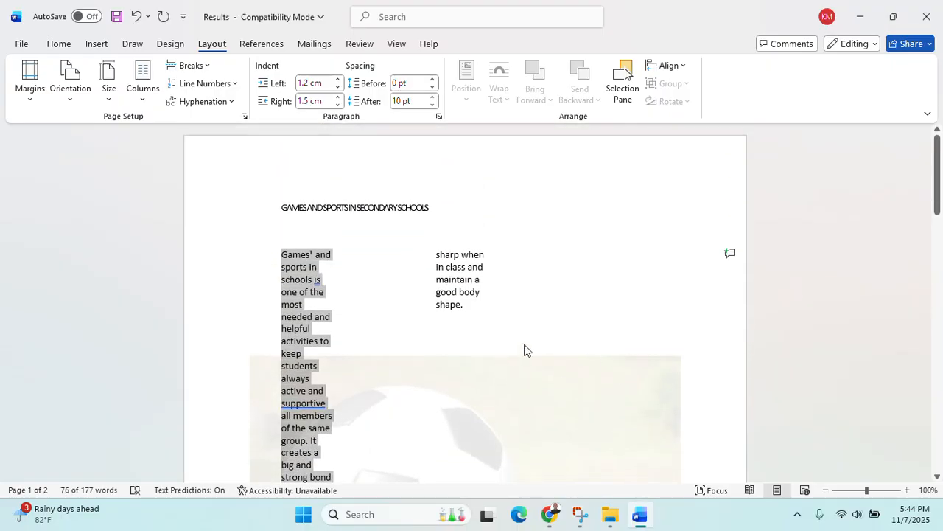
# Select the intro paragraph and set it to a single column
pyautogui.scroll(-2, 524, 350)
pyautogui.keyDown('ctrl'); pyautogui.scroll(-4, 524, 350); pyautogui.keyUp('ctrl')
pyautogui.keyDown('ctrl'); pyautogui.scroll(-3, 525, 351); pyautogui.keyUp('ctrl')
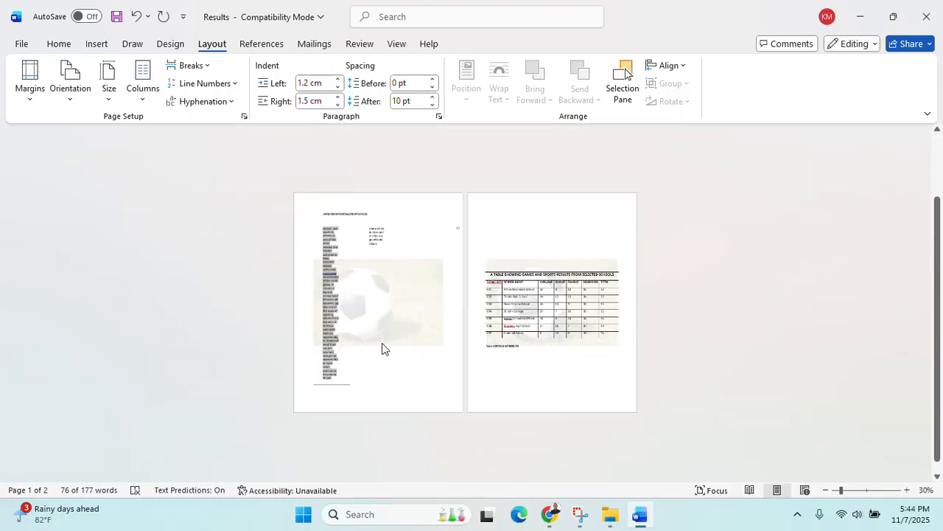
pyautogui.click(400, 245)
pyautogui.moveTo(396, 246); pyautogui.dragTo(325, 222)
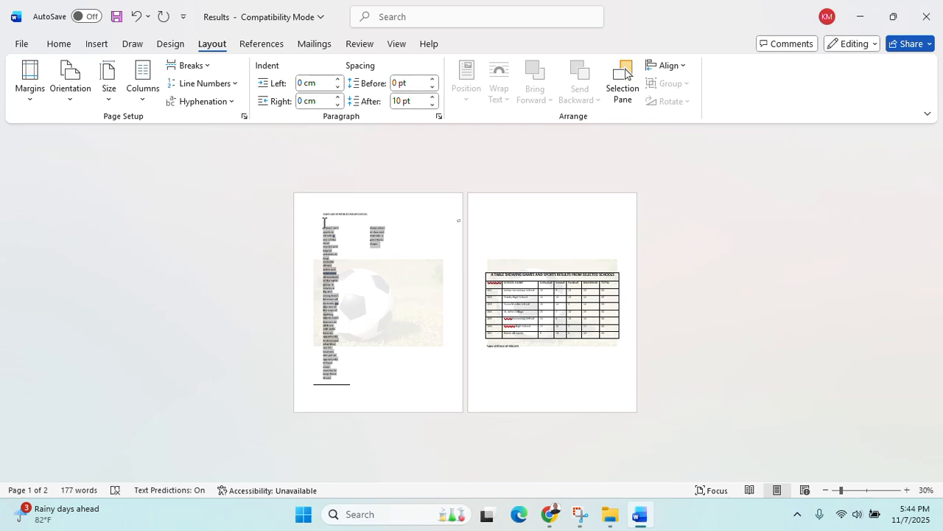
pyautogui.click(143, 81)
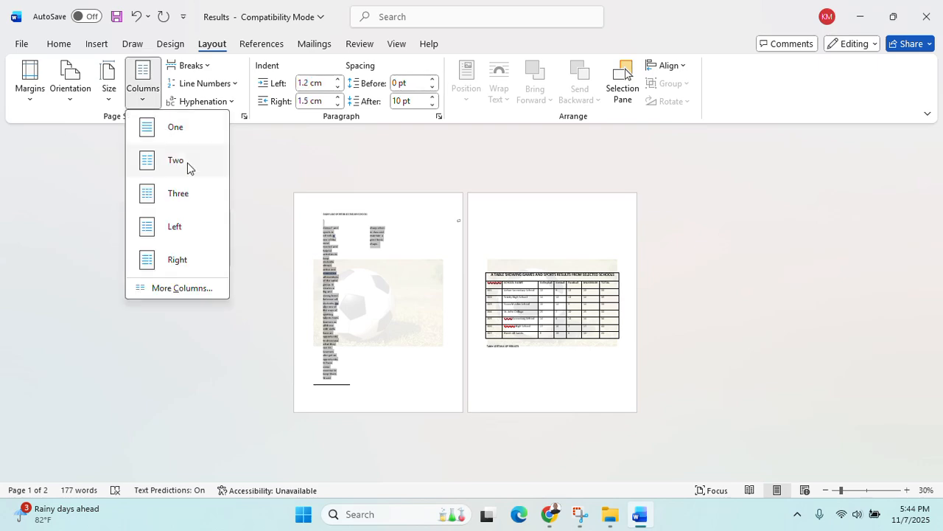
pyautogui.click(169, 126)
# Reselect the body paragraph and split it into two columns
pyautogui.keyDown('ctrl'); pyautogui.scroll(3, 297, 311); pyautogui.keyUp('ctrl')
pyautogui.keyDown('ctrl'); pyautogui.scroll(3, 297, 310); pyautogui.keyUp('ctrl')
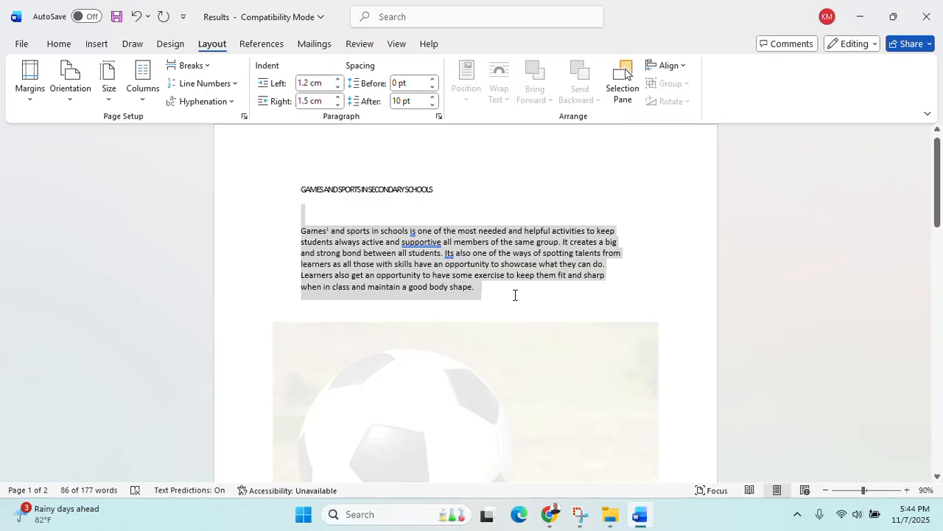
pyautogui.click(281, 219)
pyautogui.moveTo(281, 219); pyautogui.dragTo(297, 232)
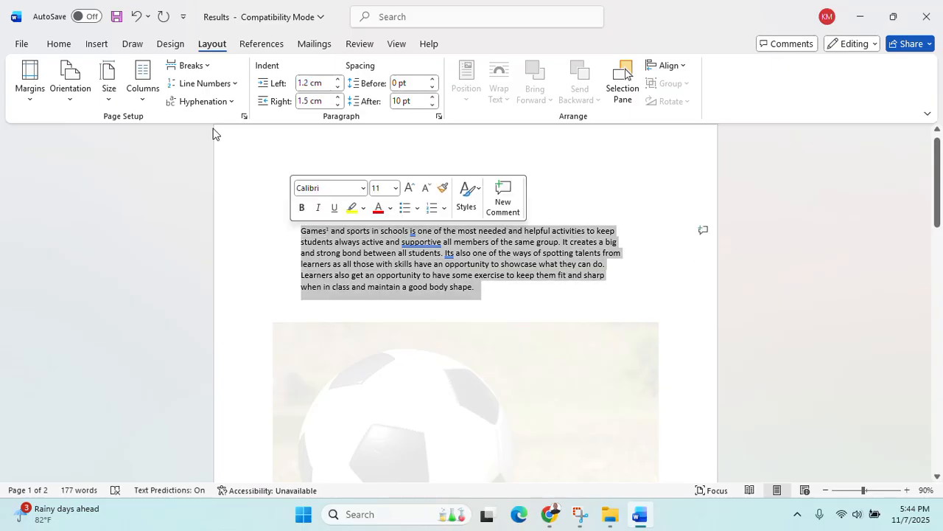
pyautogui.click(143, 81)
pyautogui.click(174, 159)
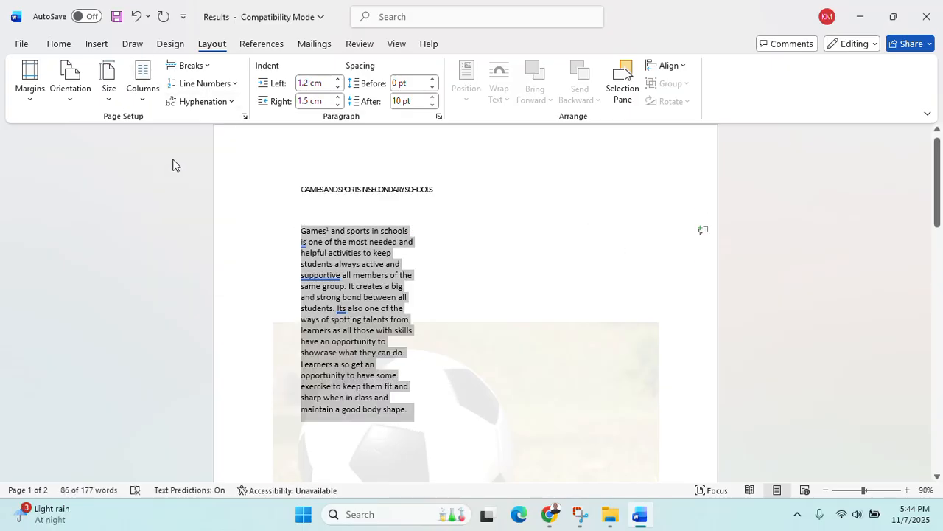
# Try three columns on the paragraph, then undo that layout and deselect it
pyautogui.scroll(-4, 425, 358)
pyautogui.scroll(4, 426, 362)
pyautogui.click(151, 104)
pyautogui.click(172, 201)
pyautogui.scroll(-10, 482, 395)
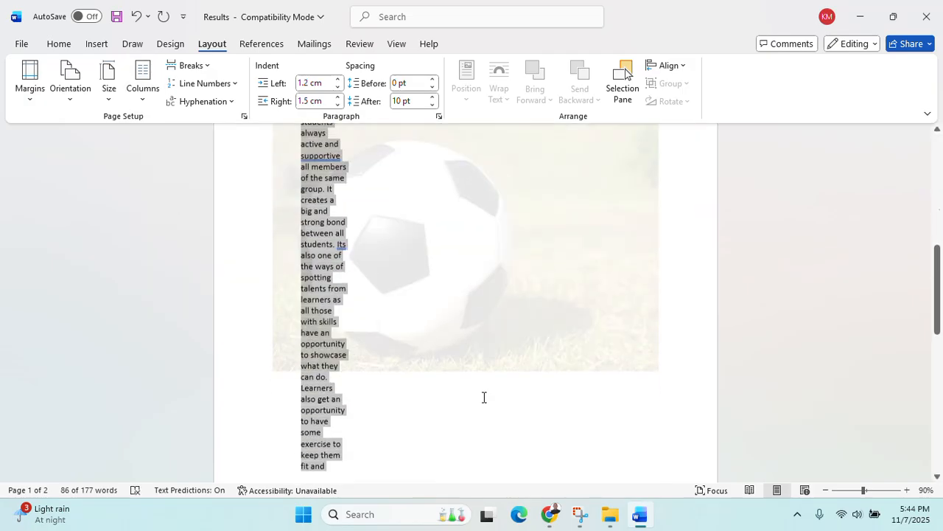
pyautogui.scroll(3, 477, 409)
pyautogui.hotkey('ctrl', 'z')
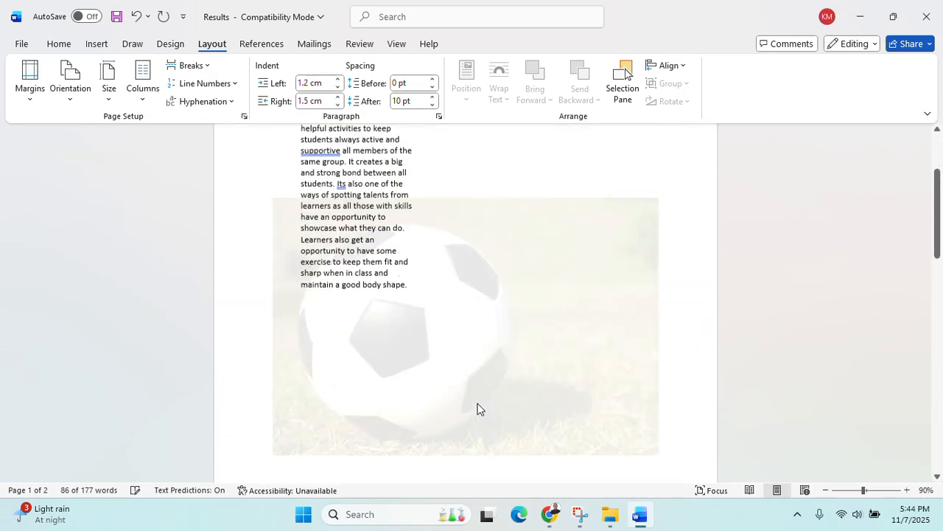
pyautogui.scroll(4, 478, 409)
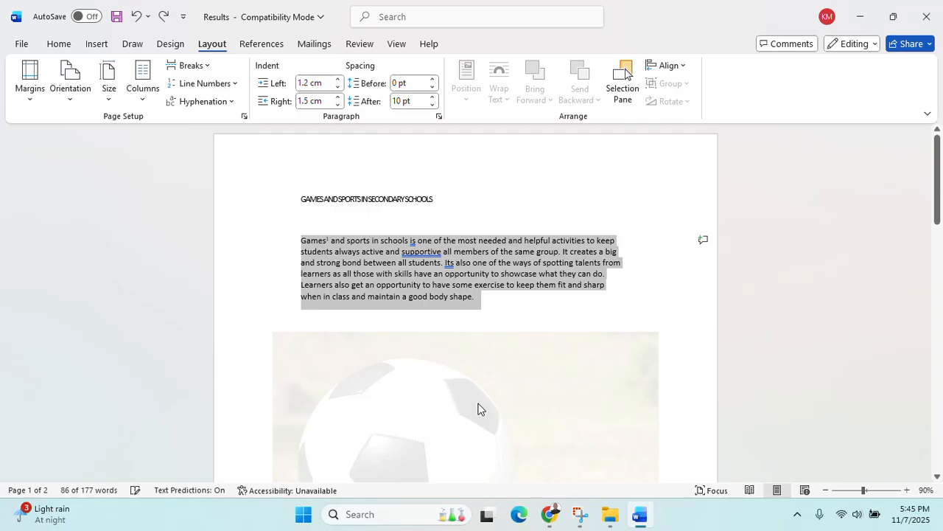
pyautogui.click(464, 295)
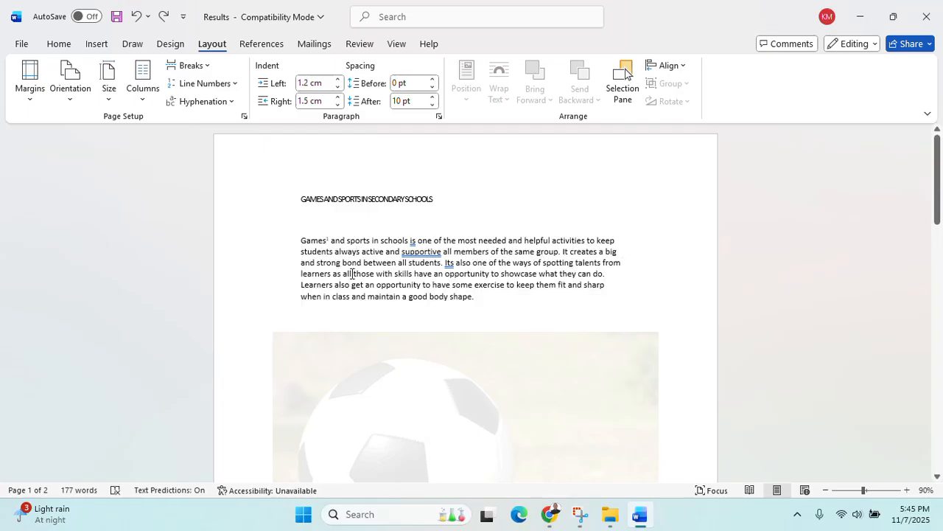
pyautogui.rightClick(328, 240)
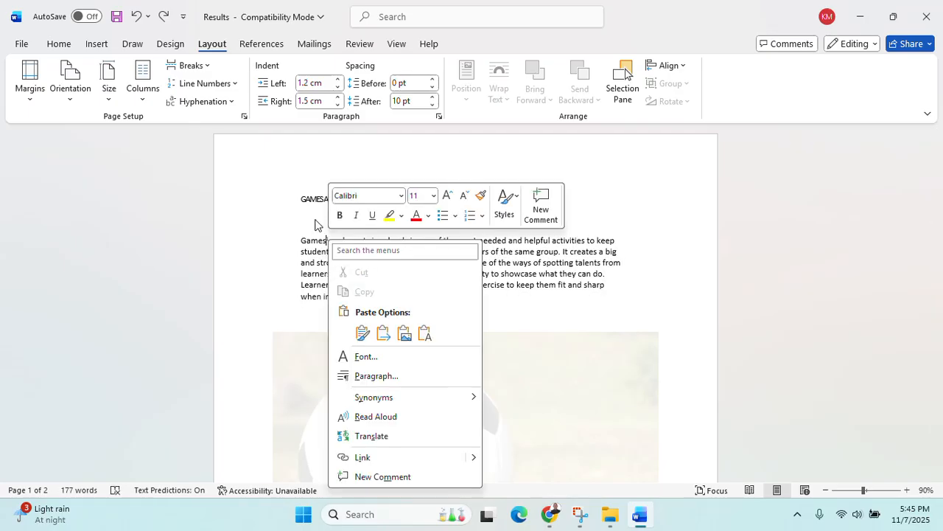
pyautogui.click(314, 44)
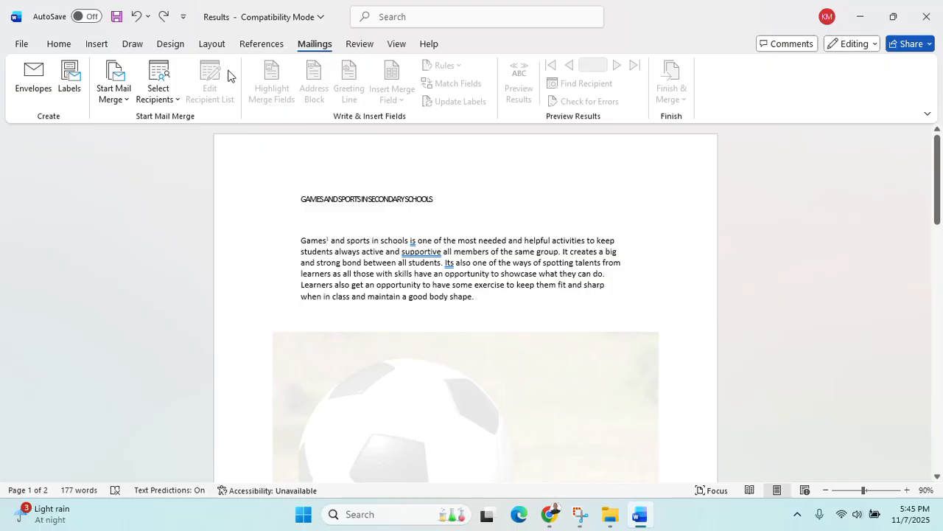
pyautogui.click(266, 52)
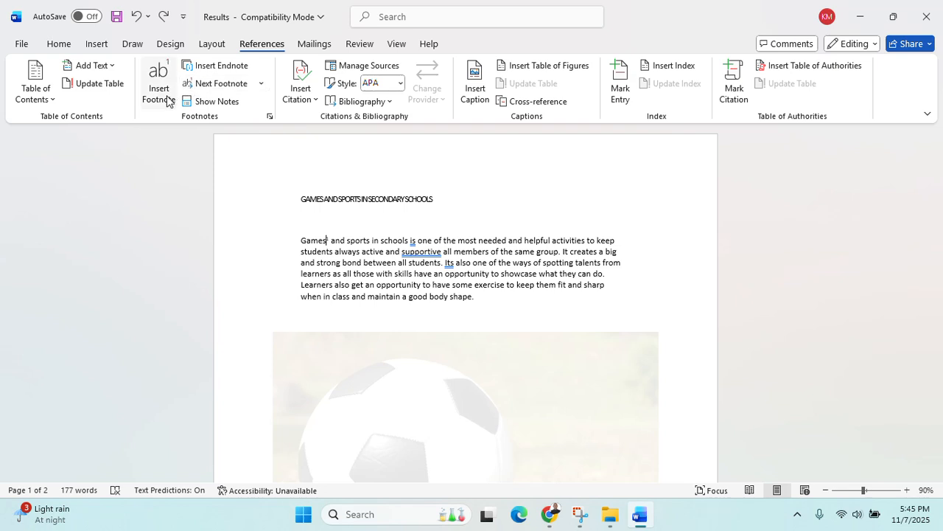
pyautogui.click(232, 87)
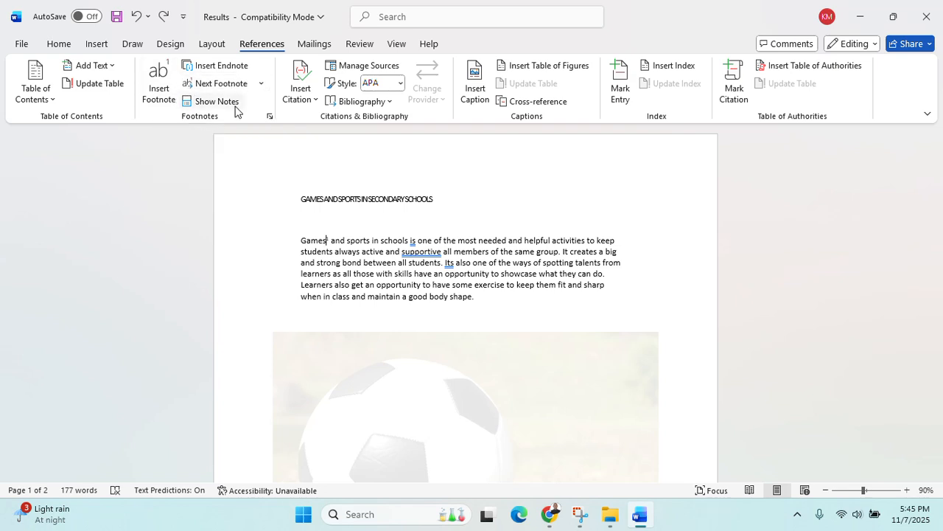
pyautogui.click(233, 103)
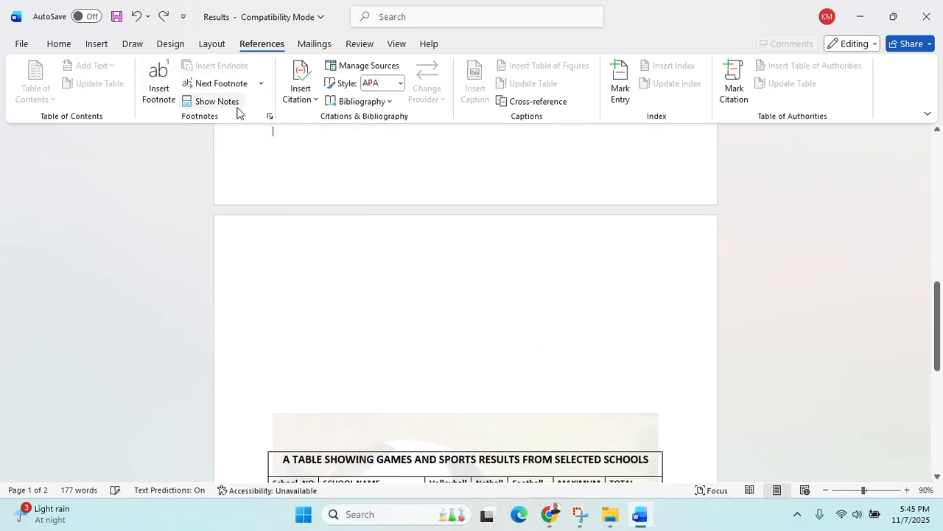
pyautogui.scroll(1, 298, 151)
pyautogui.click(302, 176)
pyautogui.scroll(4, 303, 193)
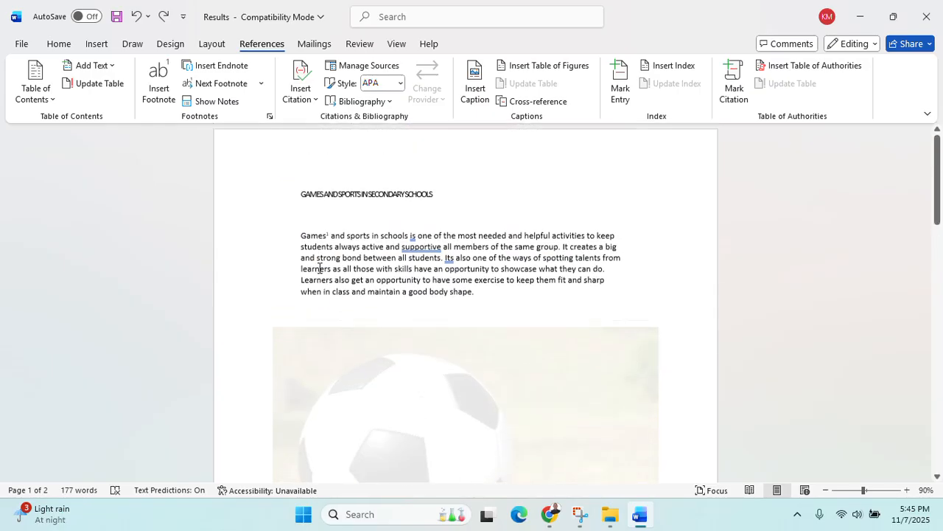
pyautogui.moveTo(479, 297); pyautogui.dragTo(304, 242)
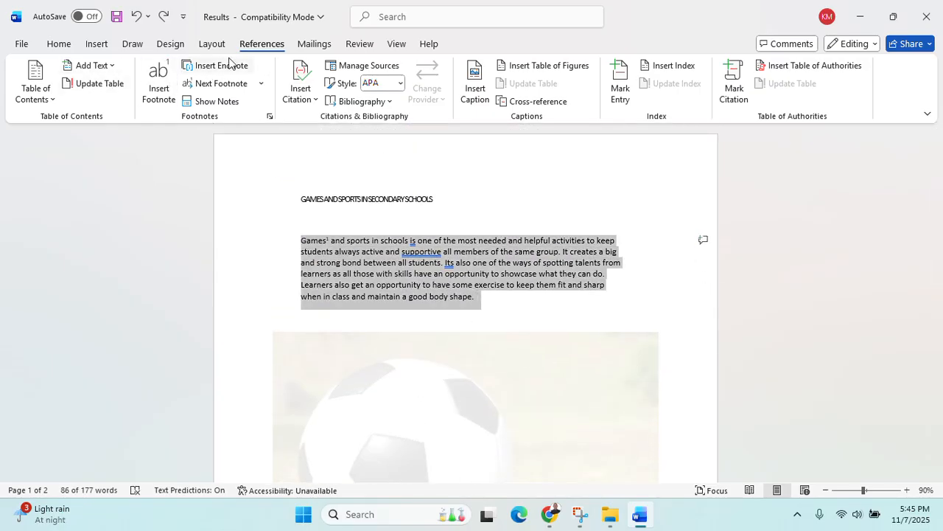
pyautogui.click(102, 47)
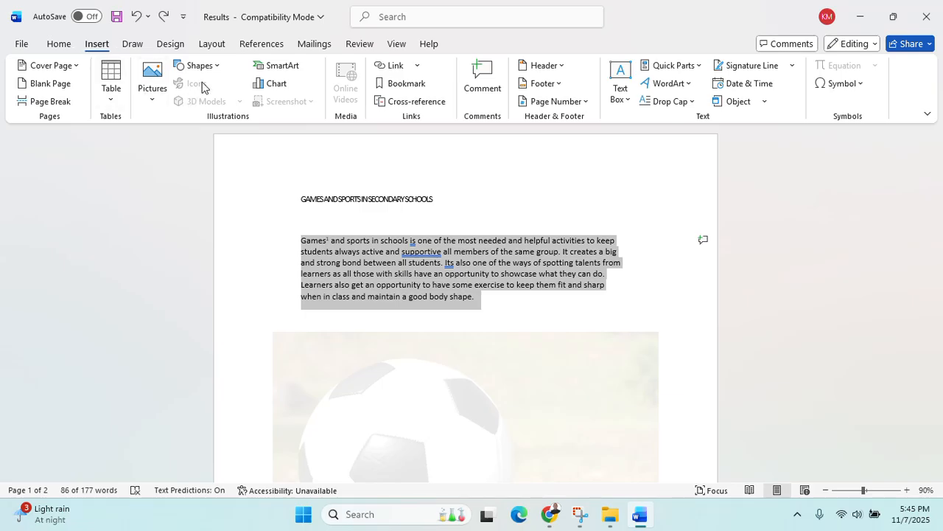
pyautogui.click(209, 45)
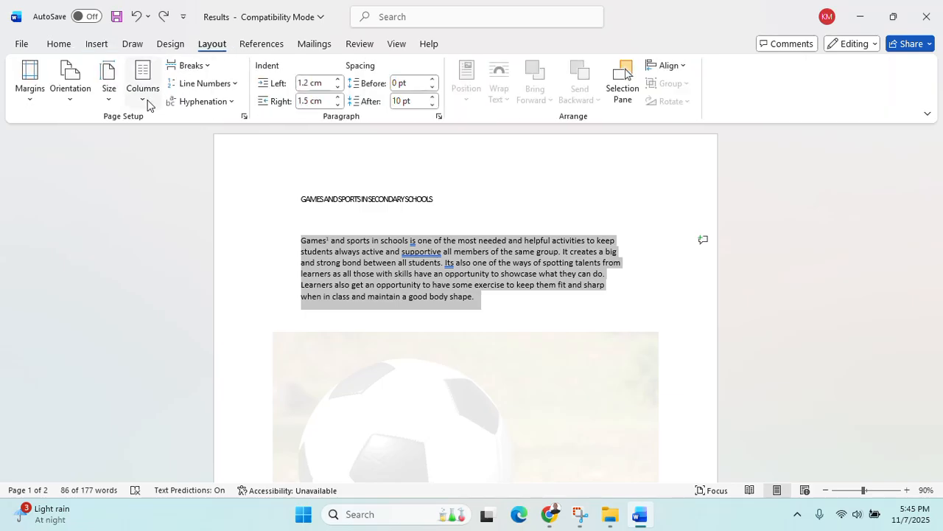
pyautogui.click(150, 106)
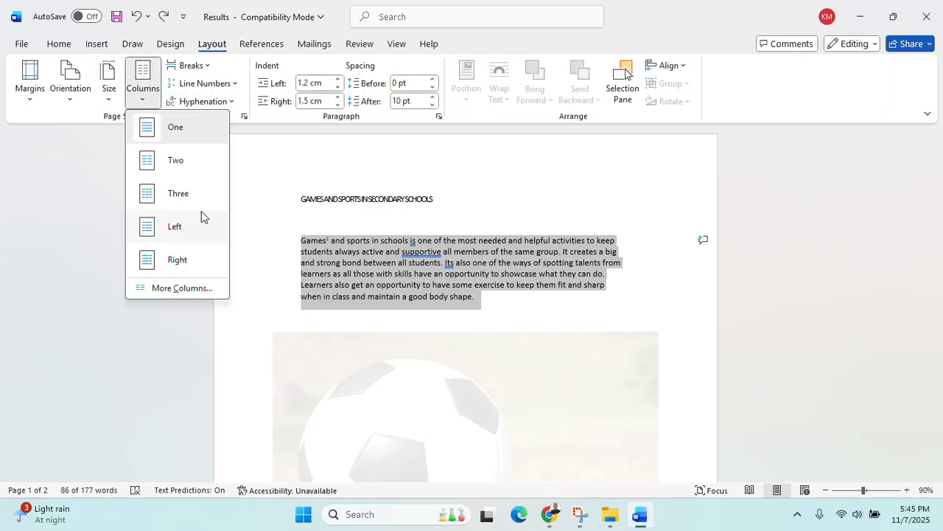
pyautogui.click(588, 322)
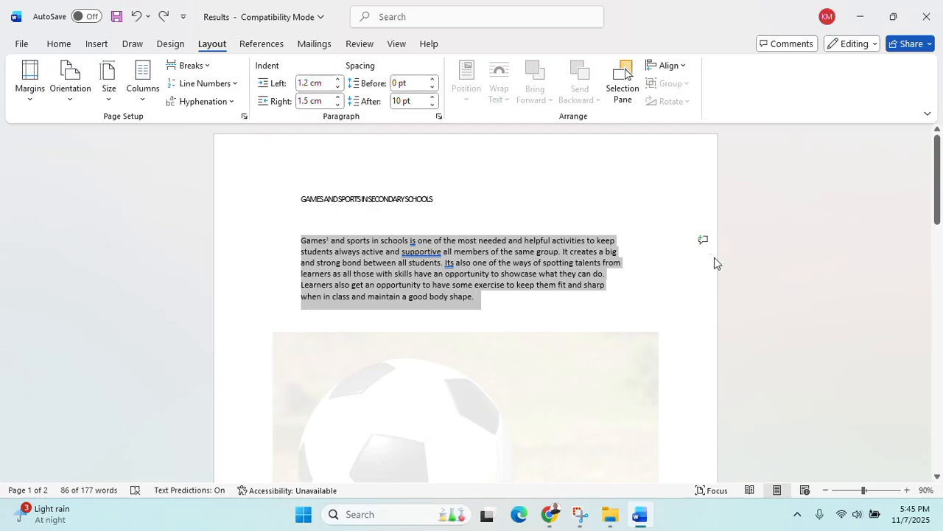
pyautogui.click(708, 249)
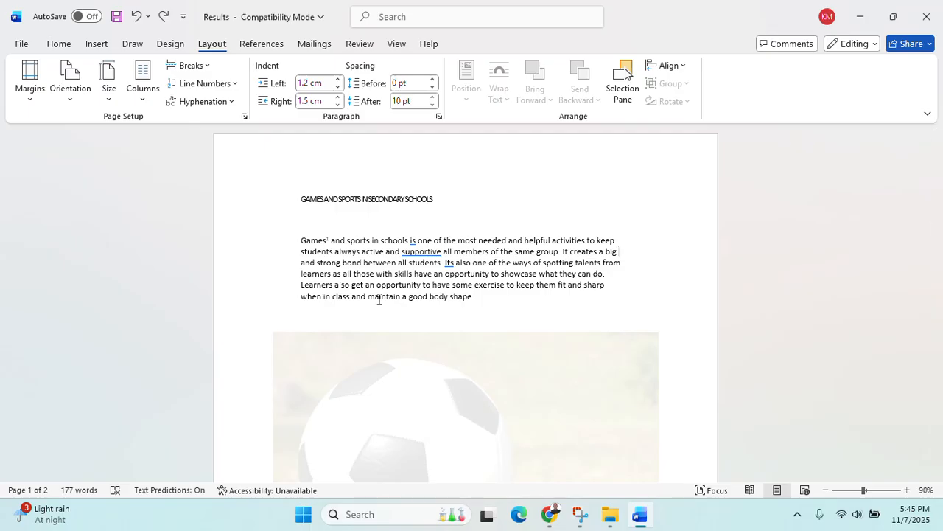
pyautogui.scroll(-3, 390, 324)
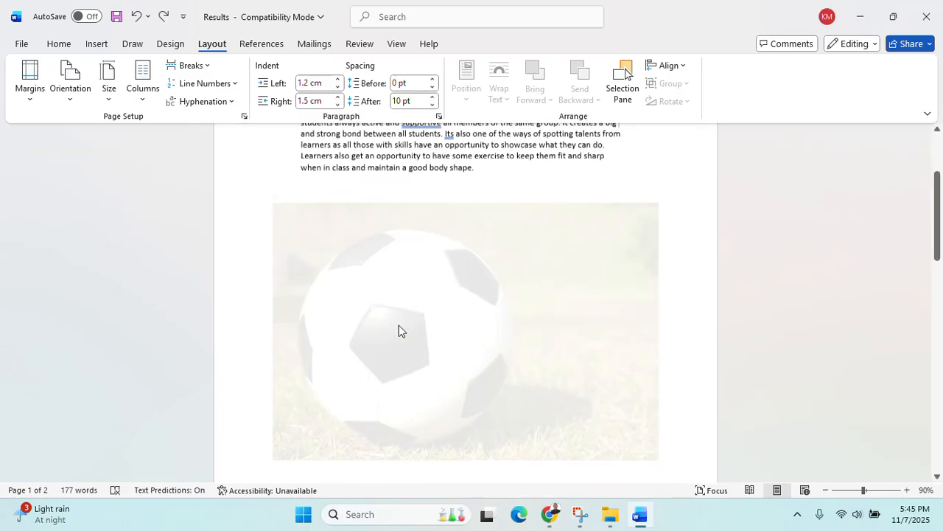
pyautogui.scroll(1, 400, 325)
pyautogui.scroll(3, 399, 325)
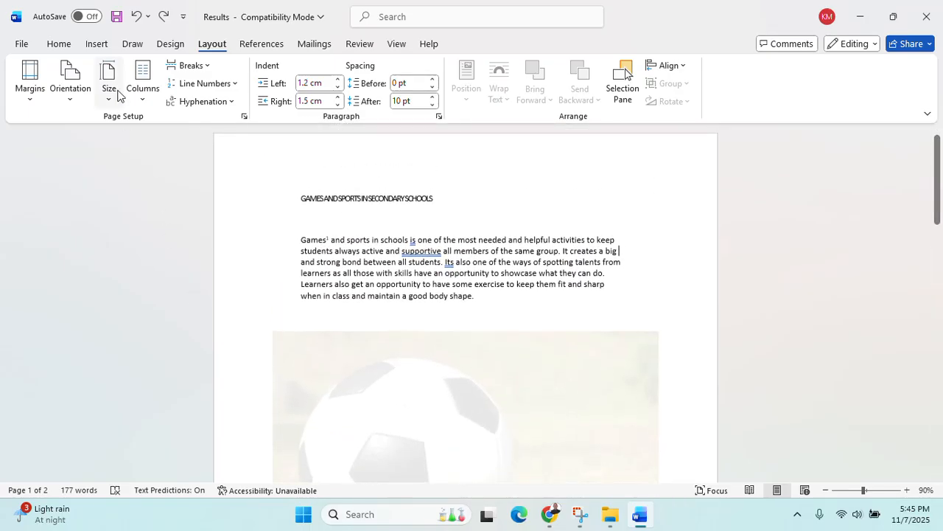
# Add a blank header to the page reading 500
pyautogui.click(96, 44)
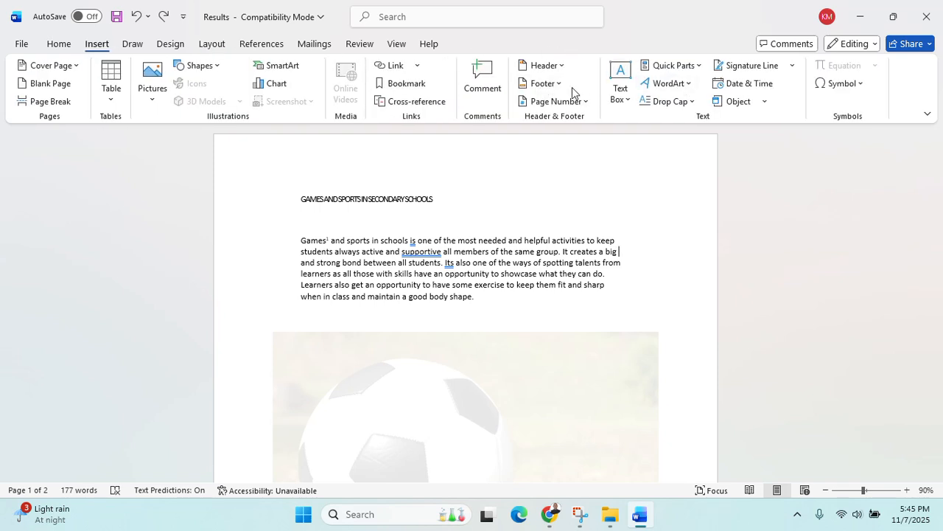
pyautogui.click(563, 67)
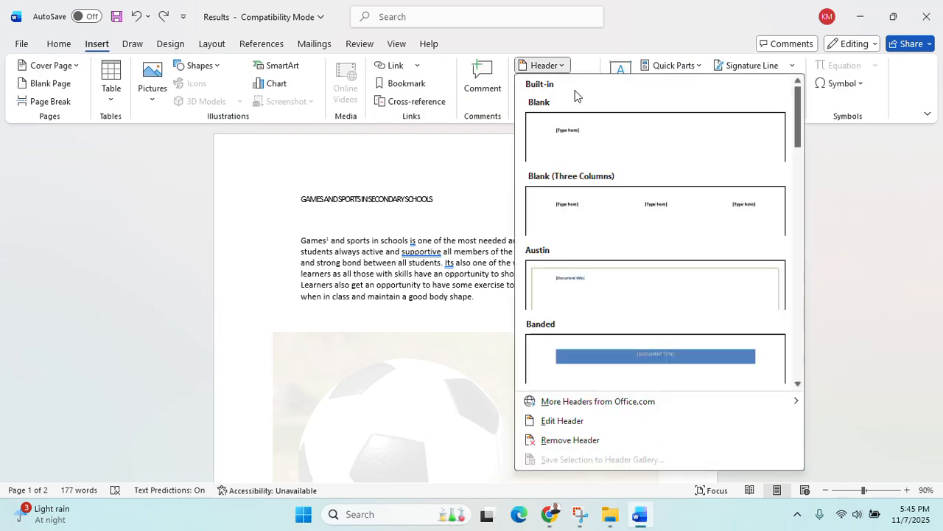
pyautogui.click(590, 143)
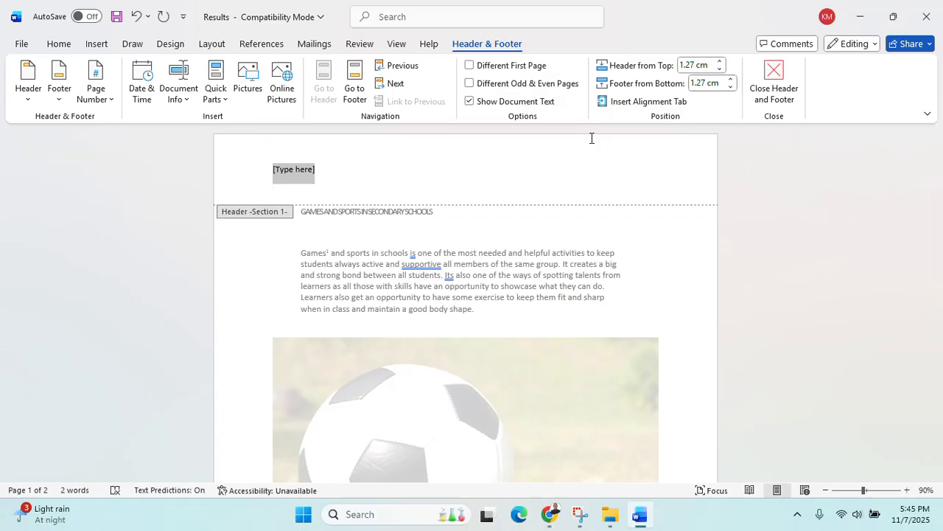
pyautogui.write('500')
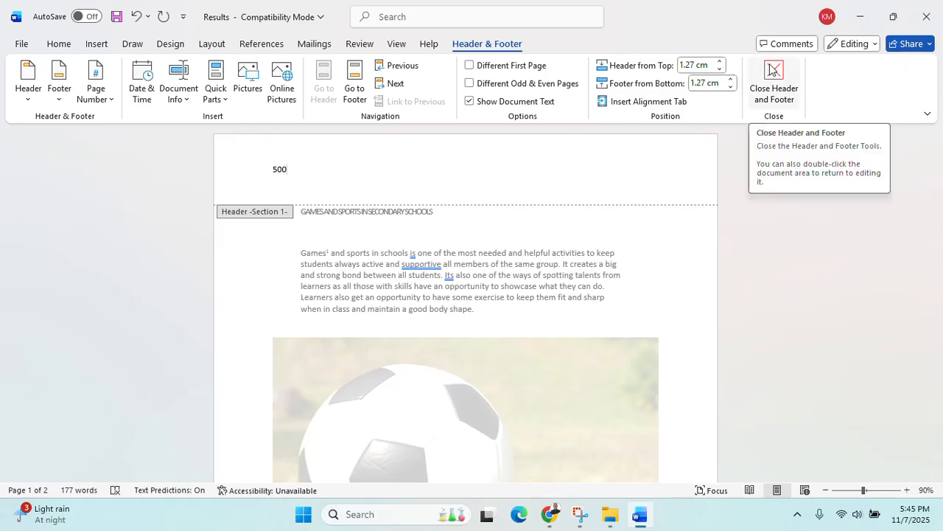
# Type 'mm' in the page 1 footer, exit header editing and close Results
pyautogui.click(353, 97)
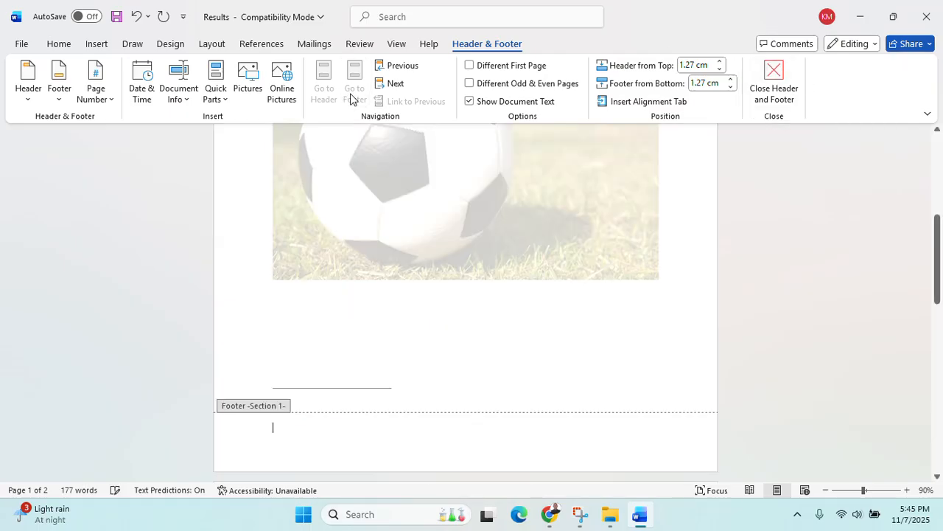
pyautogui.write('mm')
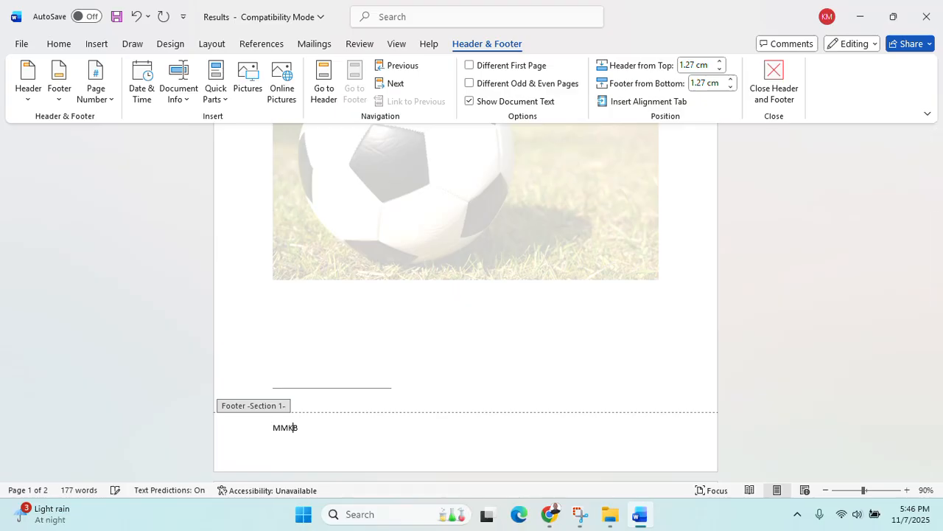
pyautogui.click(767, 86)
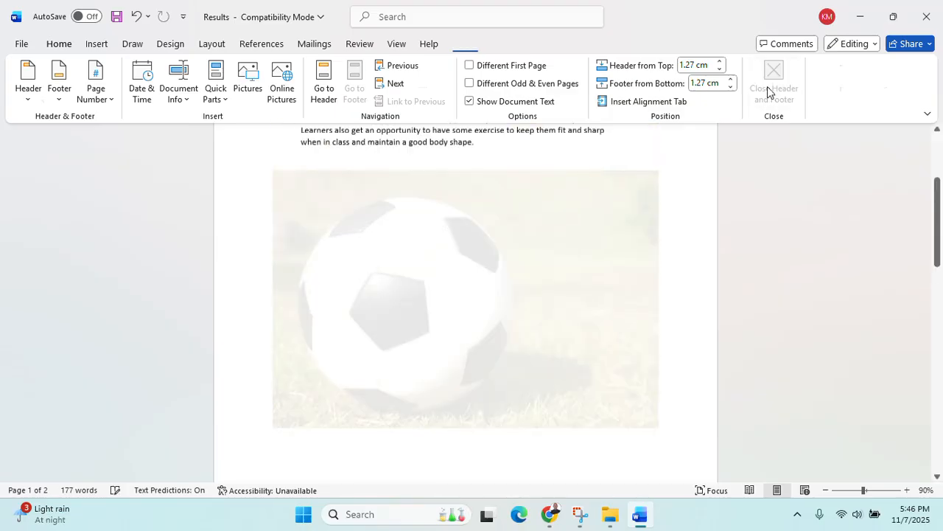
pyautogui.scroll(3, 482, 246)
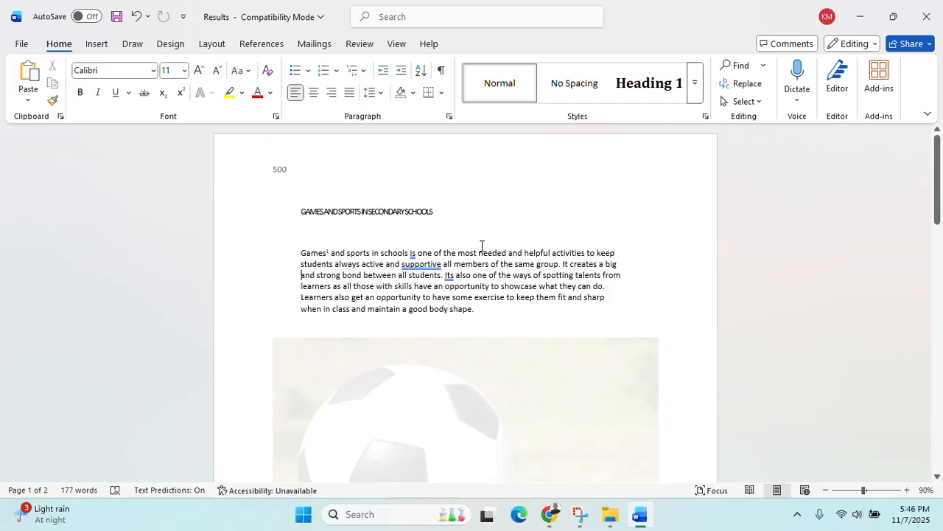
pyautogui.click(926, 16)
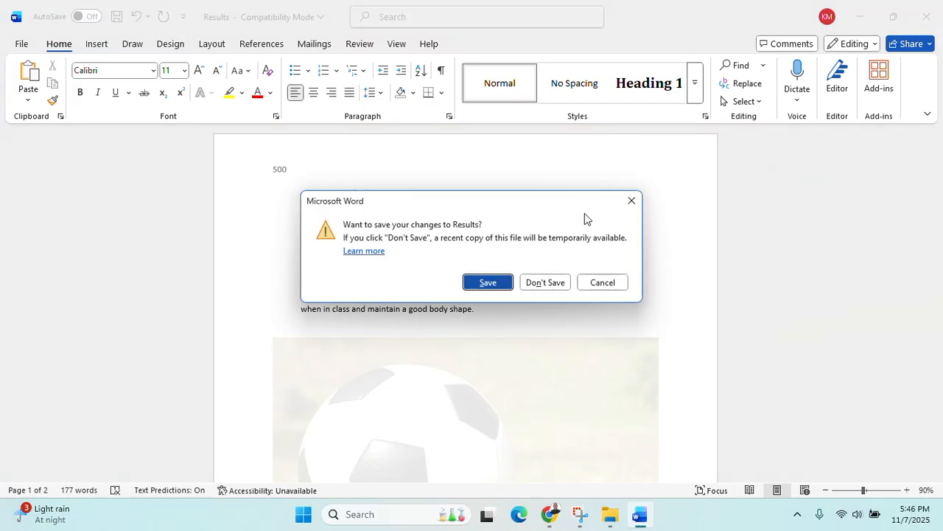
# Save Results, rename the file to the candidate's name followed by 500, and reopen it
pyautogui.click(500, 285)
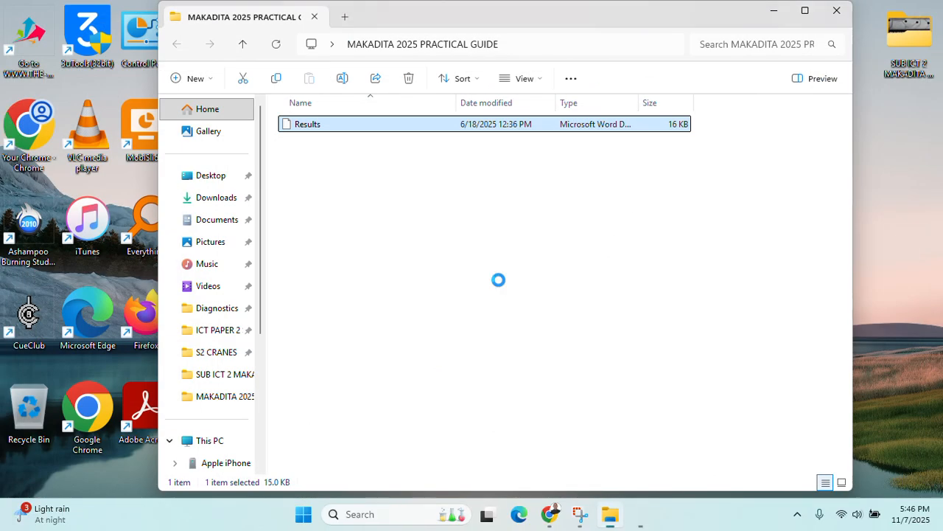
pyautogui.rightClick(297, 131)
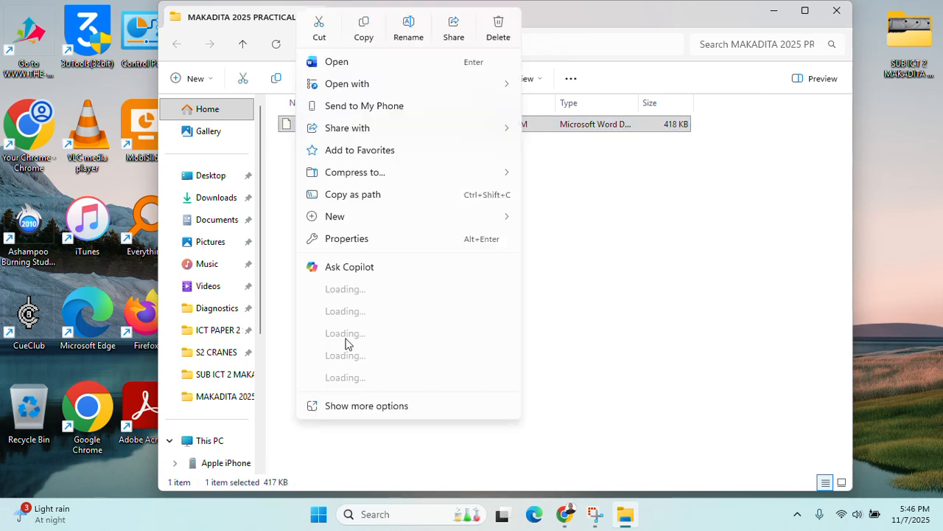
pyautogui.click(380, 407)
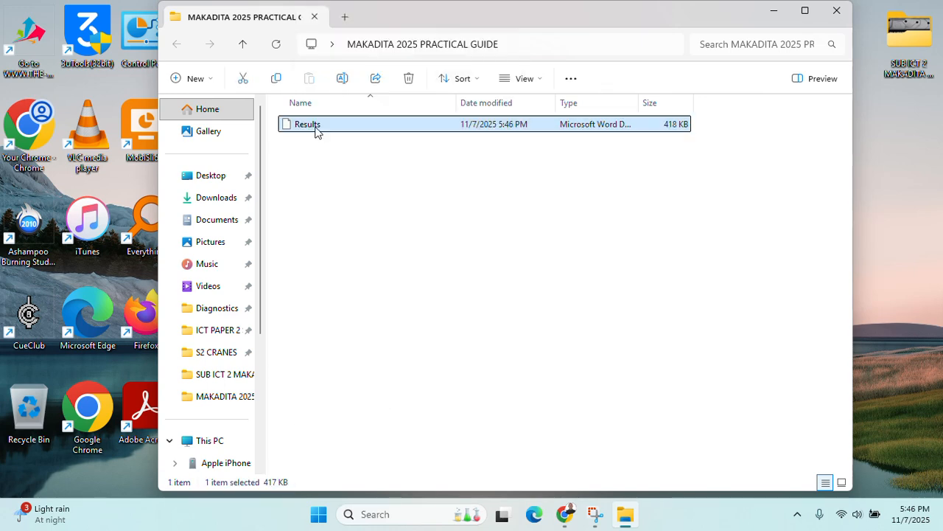
pyautogui.rightClick(315, 131)
pyautogui.click(405, 385)
pyautogui.click(369, 448)
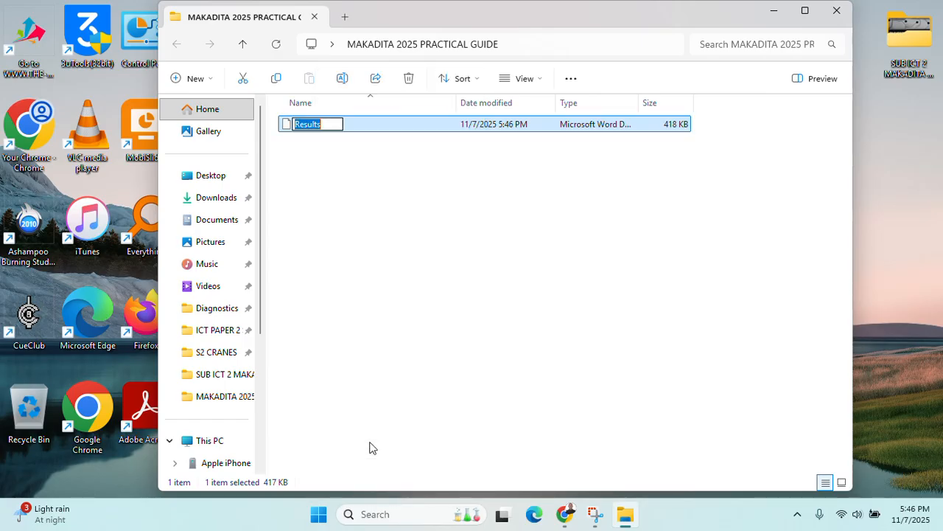
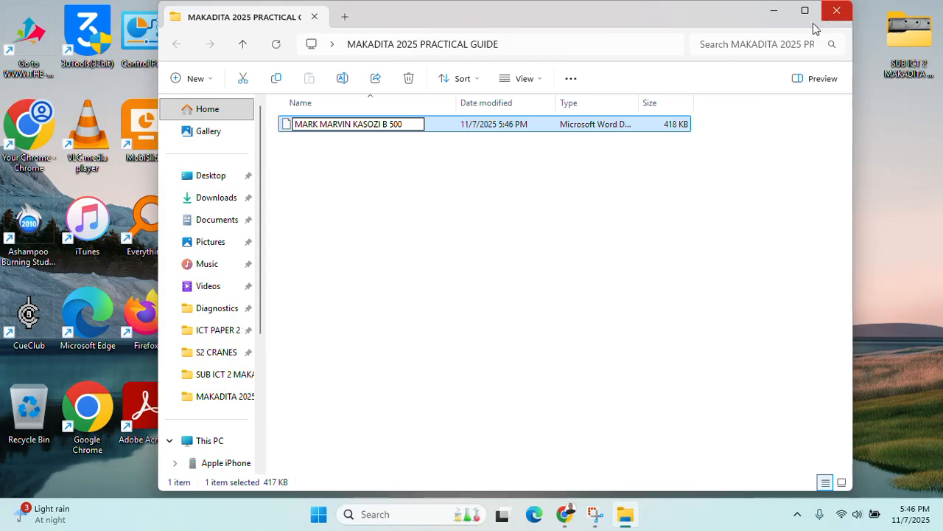
pyautogui.click(498, 124)
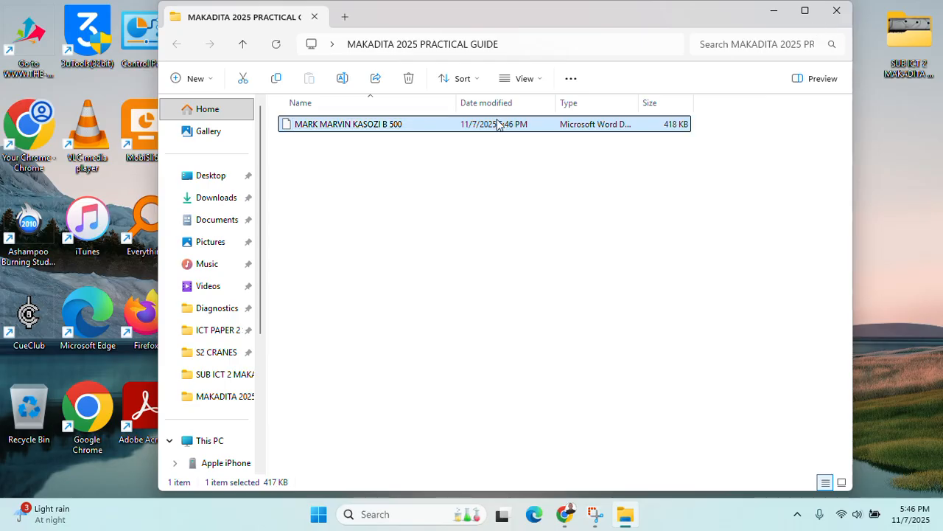
pyautogui.doubleClick(498, 124)
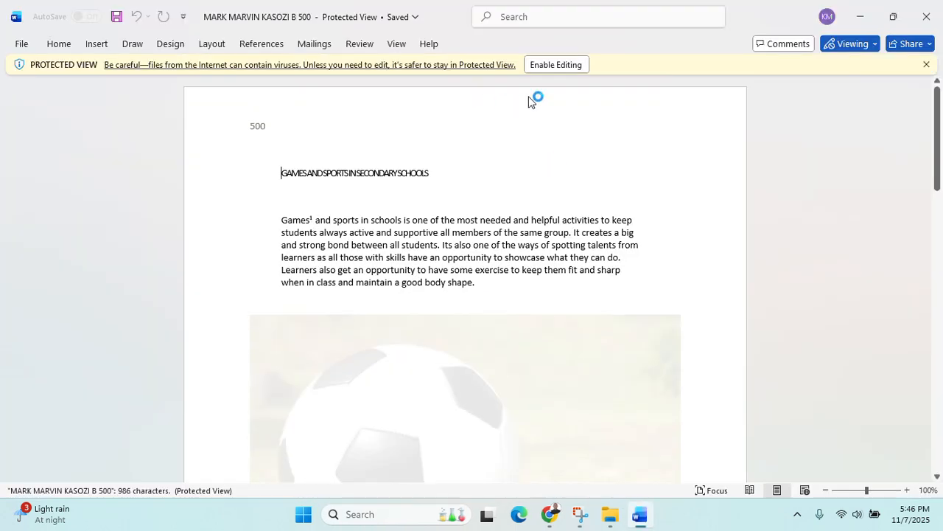
# Enable editing and delete the footnoted word 'Games' opening the intro paragraph
pyautogui.click(557, 64)
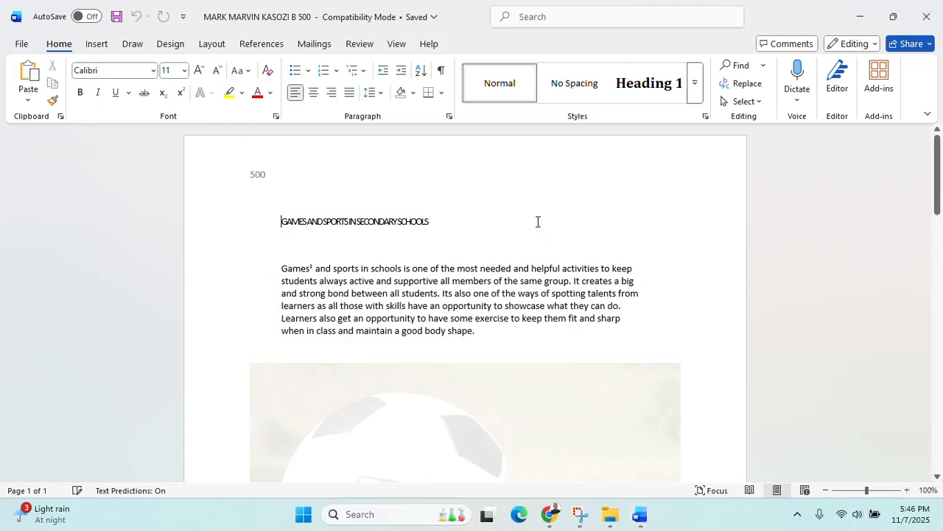
pyautogui.scroll(-15, 547, 240)
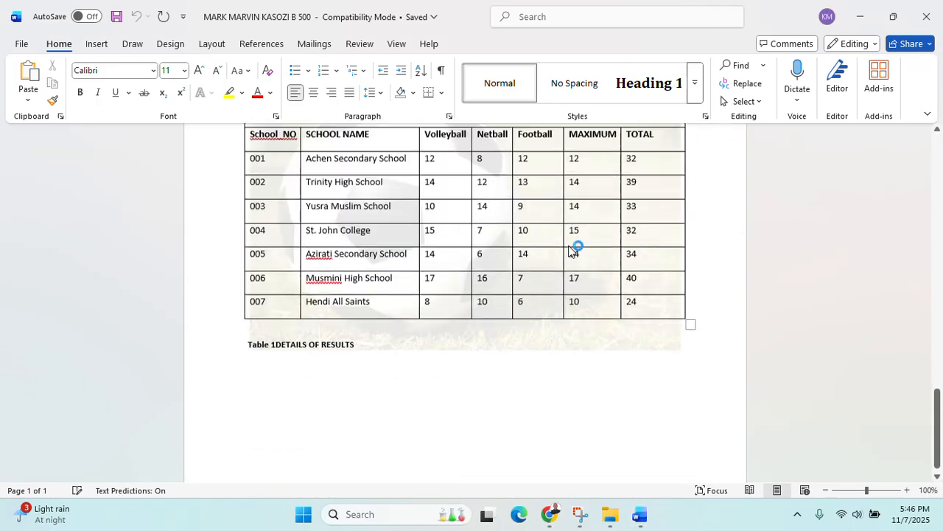
pyautogui.scroll(15, 570, 249)
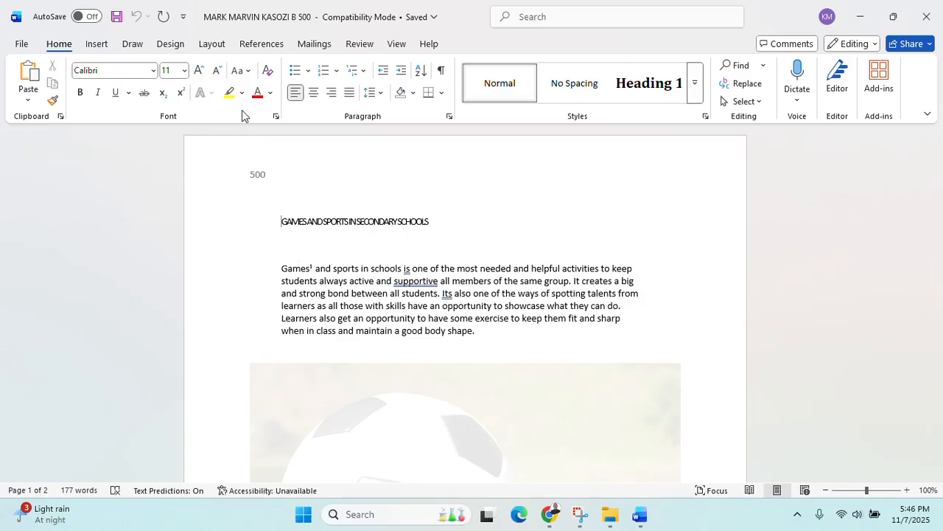
pyautogui.moveTo(280, 268); pyautogui.dragTo(314, 268)
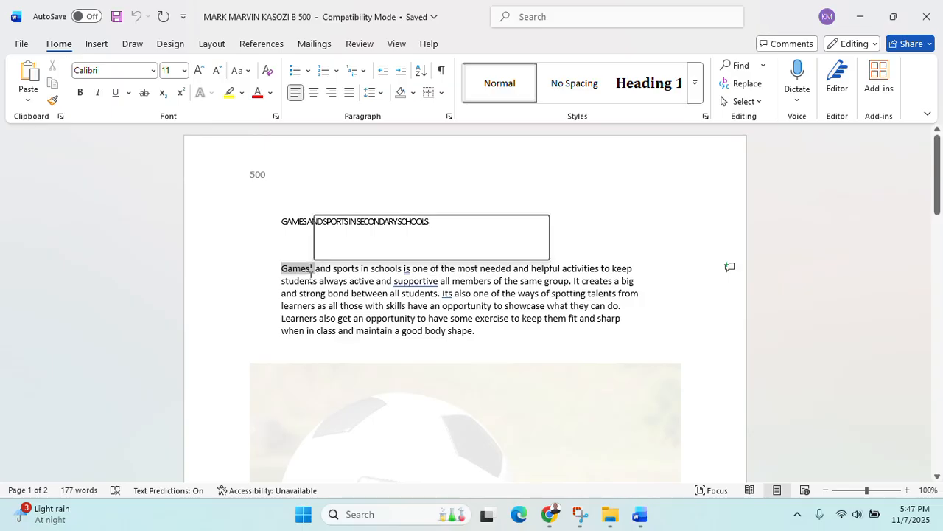
pyautogui.press('Delete')
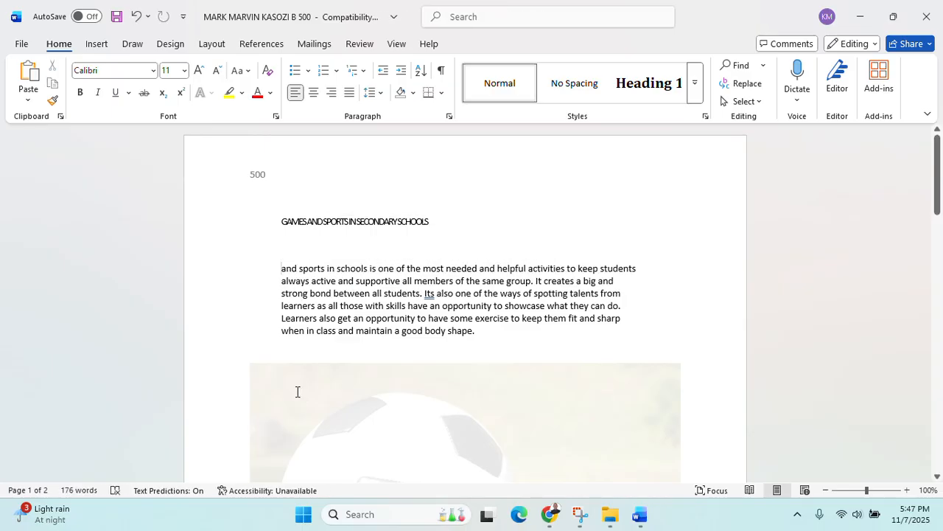
# Retype 'Games' at the paragraph start and select the first paragraph to copy it
pyautogui.write('Games')
pyautogui.moveTo(280, 270); pyautogui.dragTo(506, 338)
pyautogui.hotkey('ctrl', 'c')
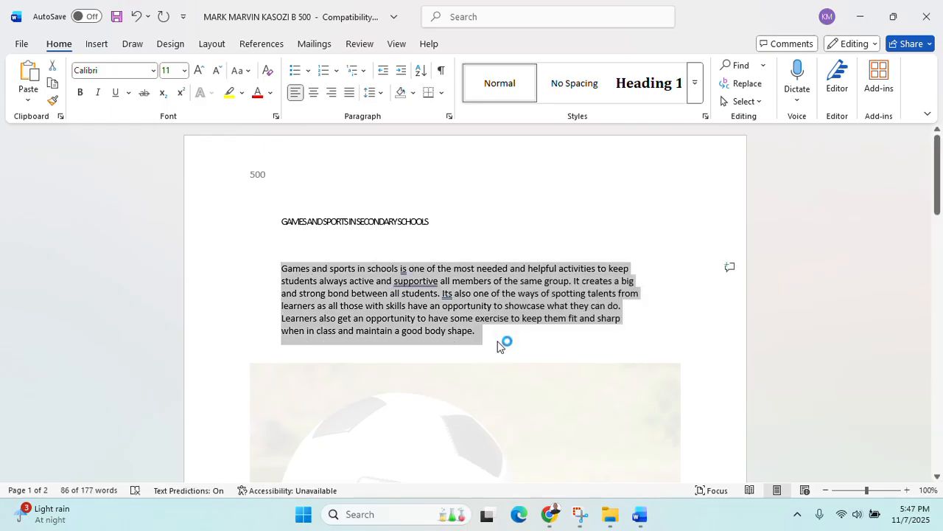
pyautogui.click(500, 343)
# Position the caret below the results table, removing a stray empty line by the 007 row
pyautogui.scroll(-15, 501, 342)
pyautogui.scroll(-1, 501, 347)
pyautogui.click(319, 388)
pyautogui.scroll(-6, 303, 401)
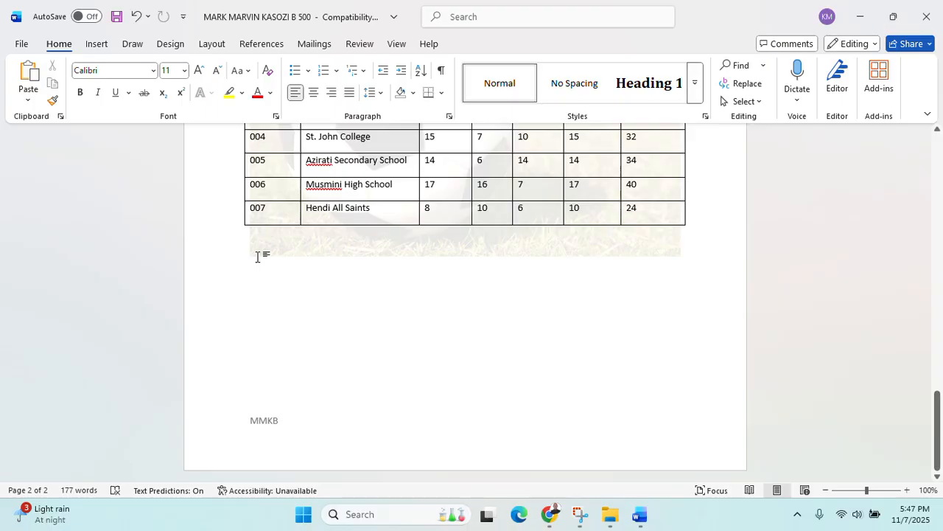
pyautogui.scroll(5, 258, 257)
pyautogui.scroll(-5, 272, 306)
pyautogui.scroll(5, 257, 258)
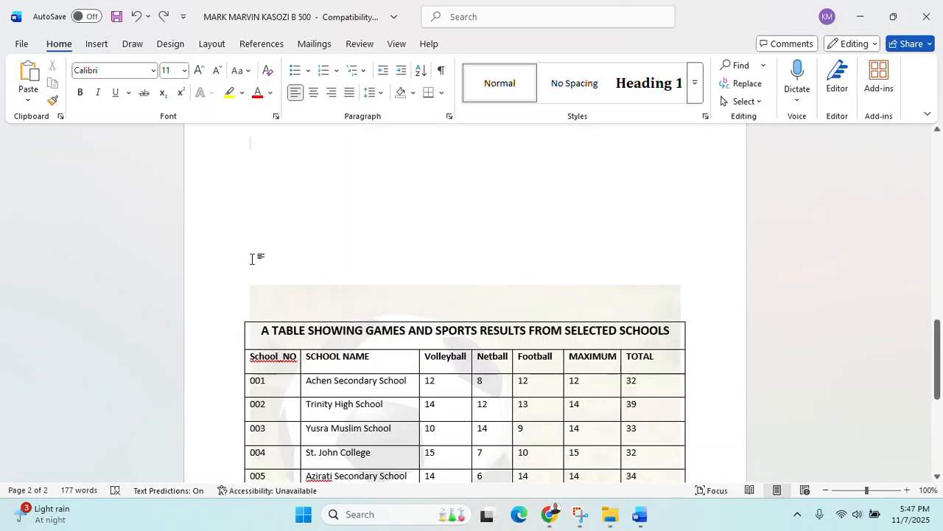
pyautogui.scroll(-5, 280, 322)
pyautogui.scroll(5, 289, 261)
pyautogui.press('Down')
pyautogui.press('Down')
pyautogui.press('Down')
pyautogui.press('Down')
pyautogui.press('Down')
pyautogui.press('Down')
pyautogui.press('Down')
pyautogui.press('Down')
pyautogui.press('Down')
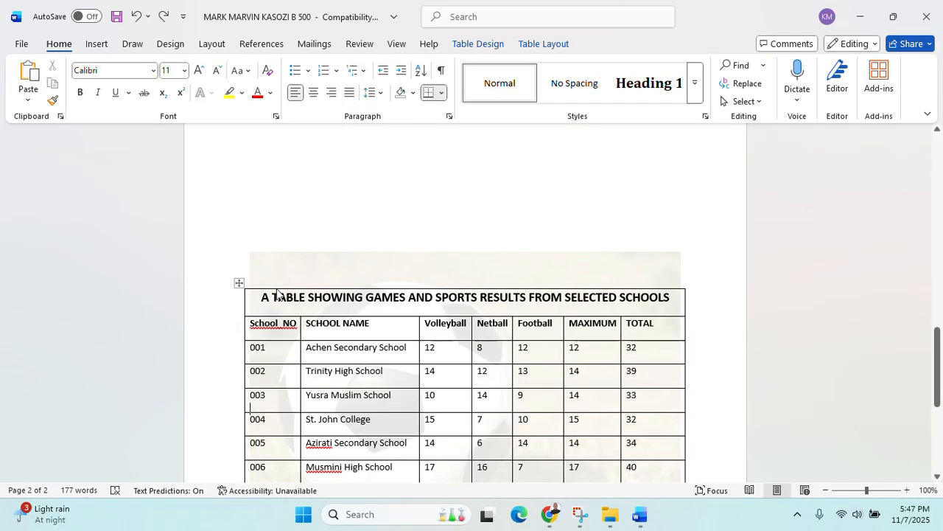
pyautogui.scroll(-1, 277, 288)
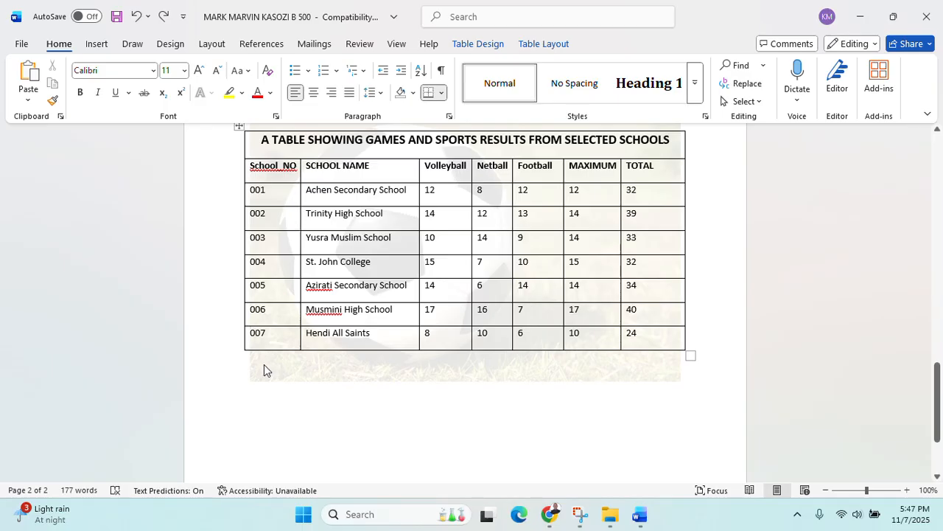
pyautogui.press('Return')
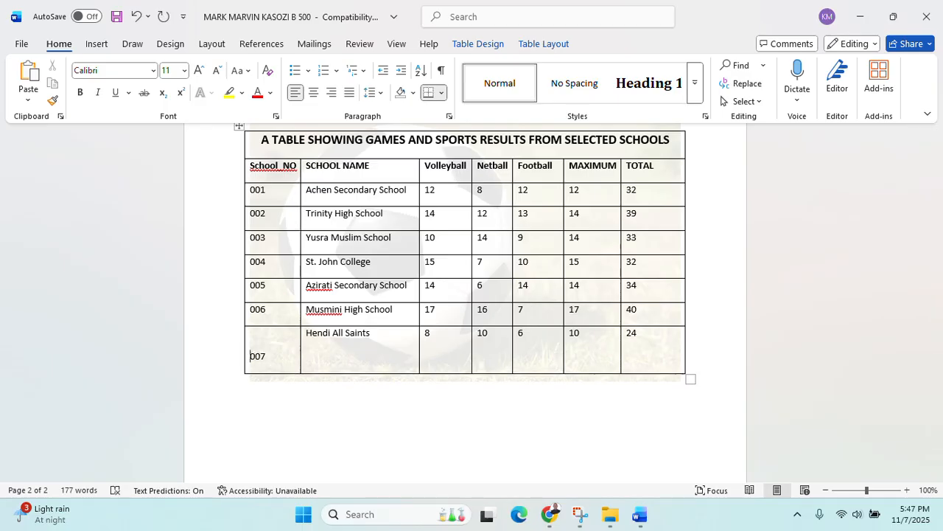
pyautogui.press('BackSpace')
pyautogui.scroll(-3, 280, 358)
# Insert a page break after the results table to create page 3
pyautogui.click(282, 357)
pyautogui.scroll(8, 293, 308)
pyautogui.scroll(-8, 292, 335)
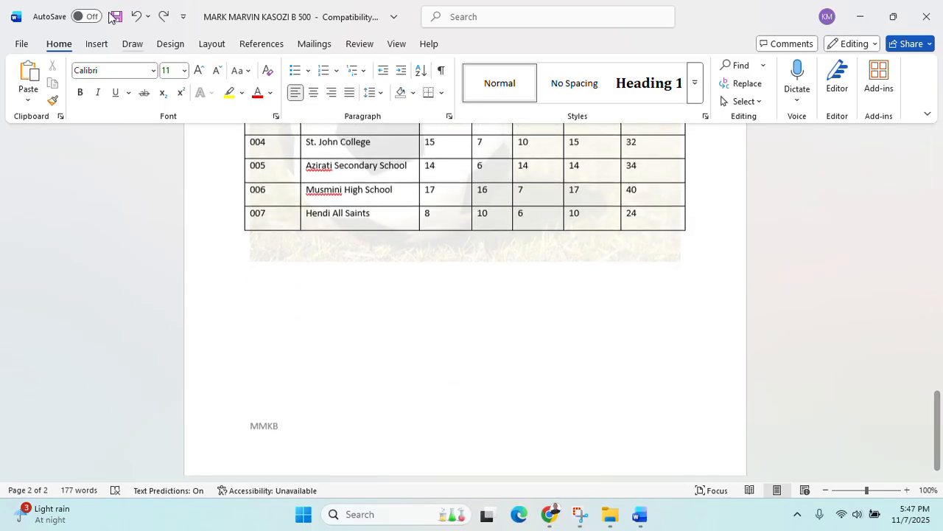
pyautogui.click(96, 44)
pyautogui.click(59, 103)
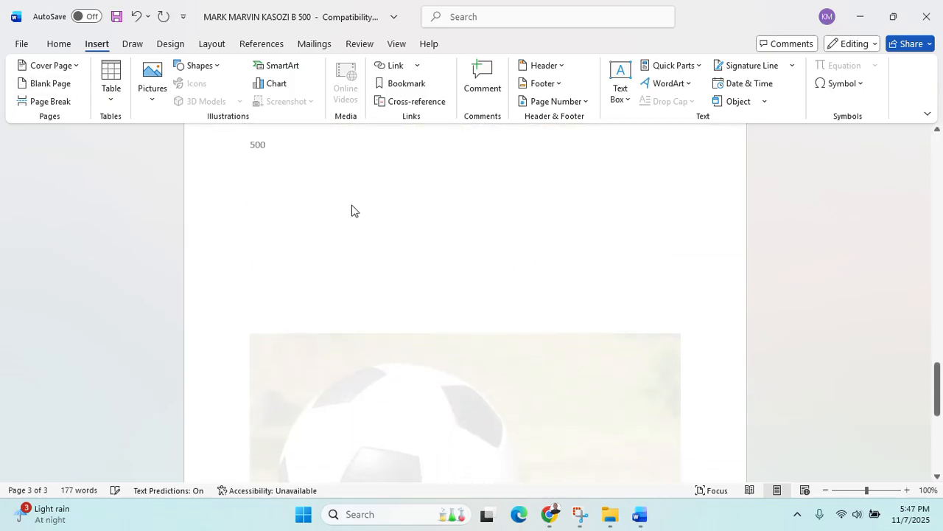
# Paste the copied intro paragraph onto page 3 and lay it out in three columns
pyautogui.hotkey('ctrl', 'v')
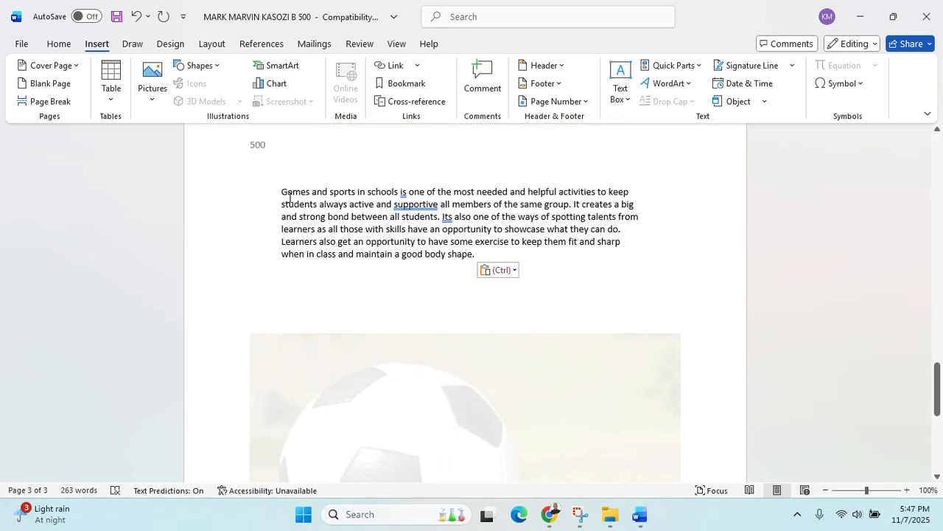
pyautogui.moveTo(289, 197); pyautogui.dragTo(468, 262)
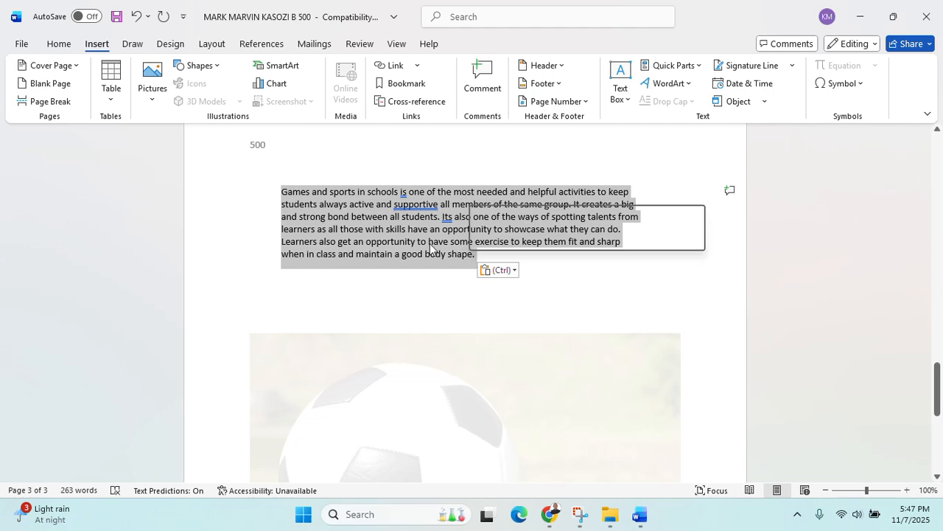
pyautogui.click(205, 46)
pyautogui.click(141, 77)
pyautogui.click(166, 195)
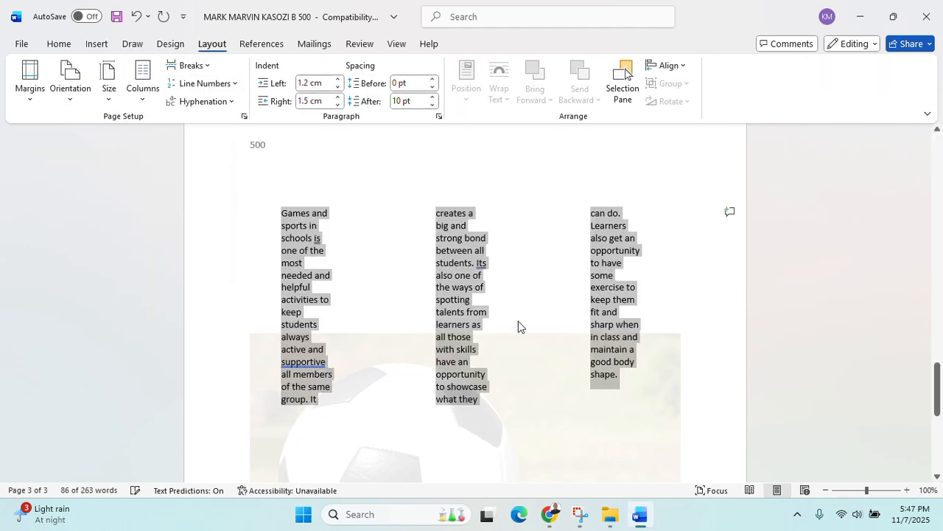
pyautogui.scroll(4, 518, 324)
pyautogui.click(529, 407)
# Reselect the text from 'Games' and scroll back up to the title and intro paragraph
pyautogui.scroll(-6, 533, 398)
pyautogui.scroll(-1, 533, 389)
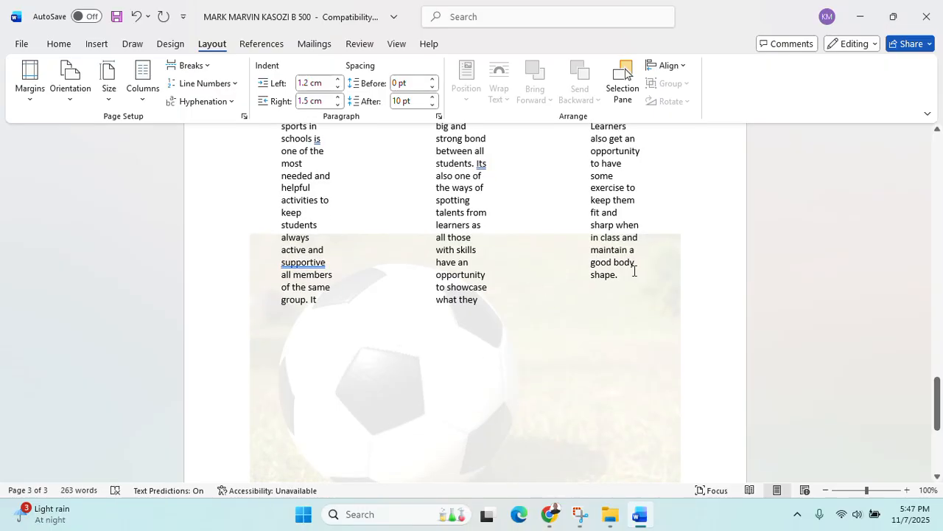
pyautogui.moveTo(633, 294); pyautogui.dragTo(402, 187)
pyautogui.scroll(2, 325, 199)
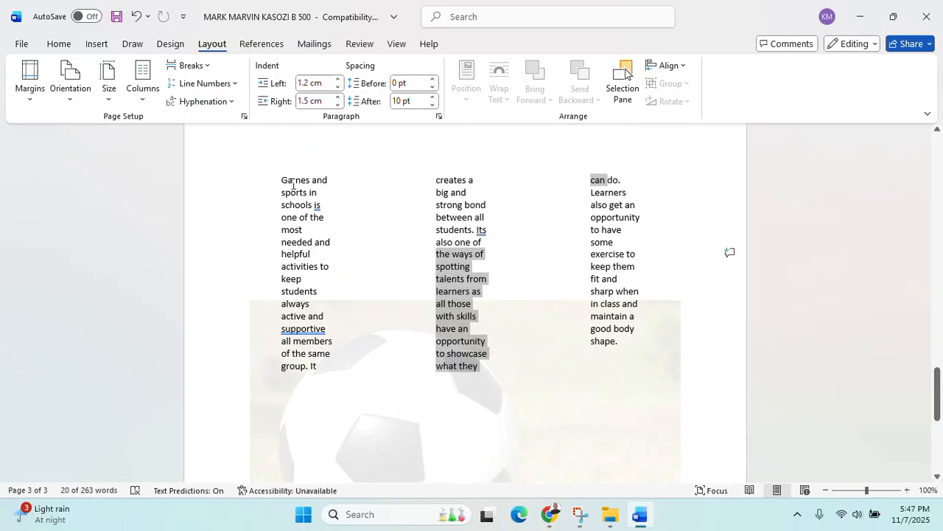
pyautogui.moveTo(293, 183); pyautogui.dragTo(610, 369)
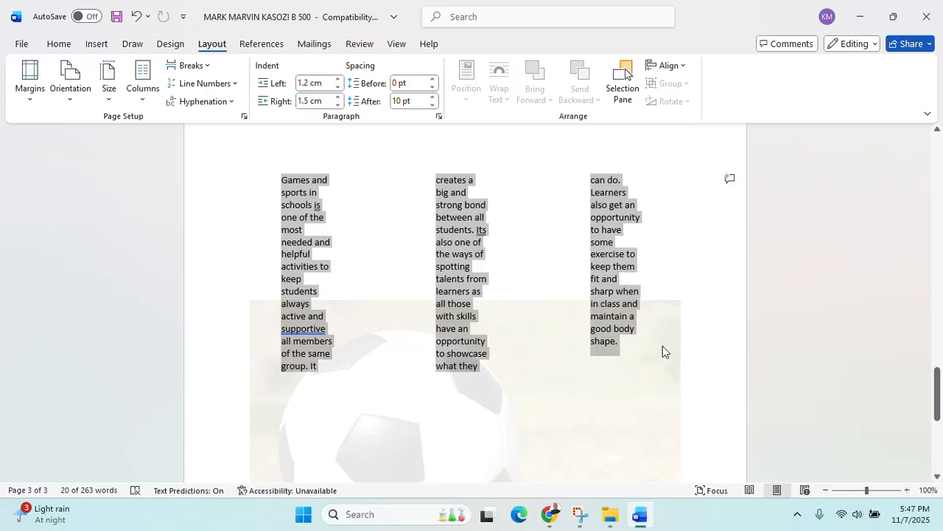
pyautogui.scroll(10, 662, 346)
pyautogui.scroll(6, 662, 346)
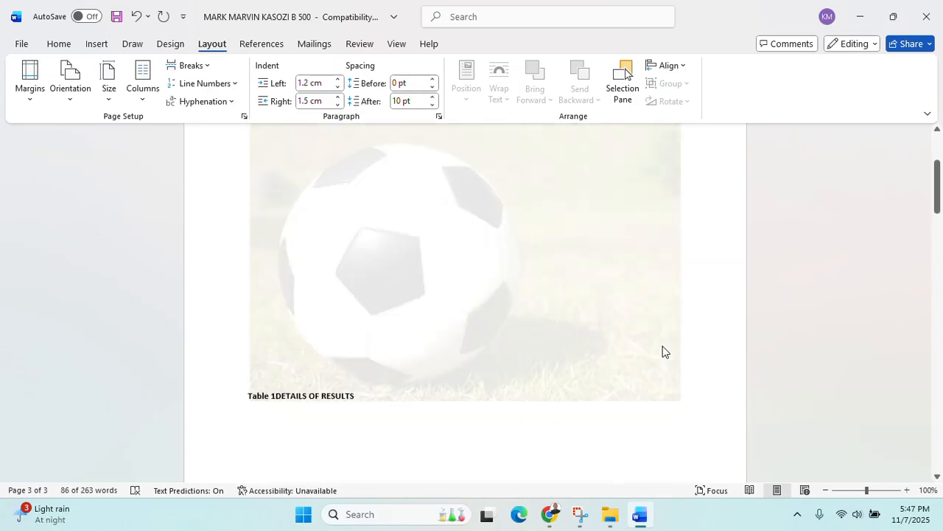
pyautogui.moveTo(475, 331); pyautogui.dragTo(310, 258)
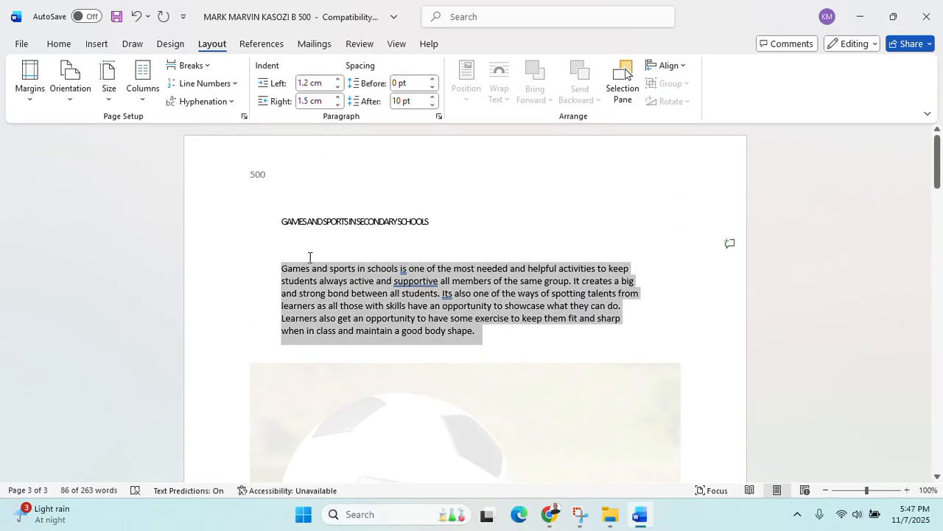
pyautogui.hotkey('ctrl', 'v')
pyautogui.hotkey('ctrl', 'v')
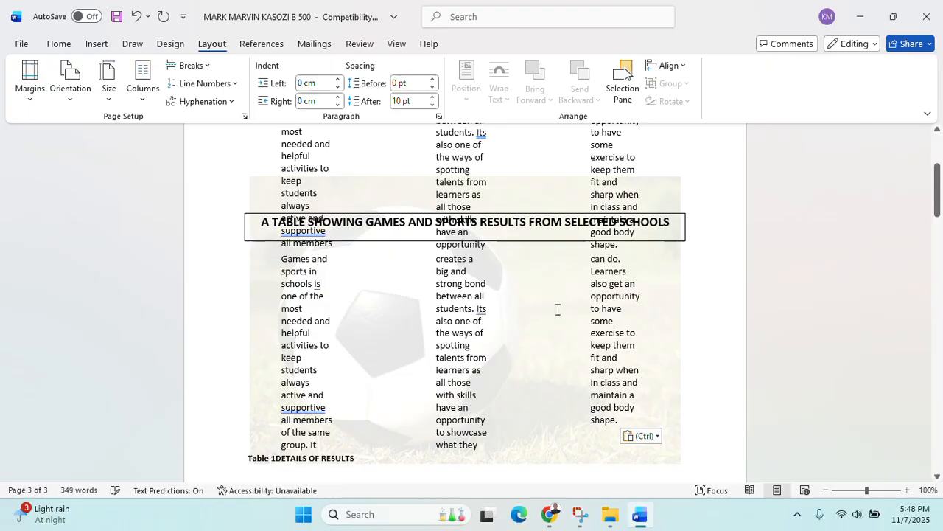
pyautogui.hotkey('ctrl', 'z')
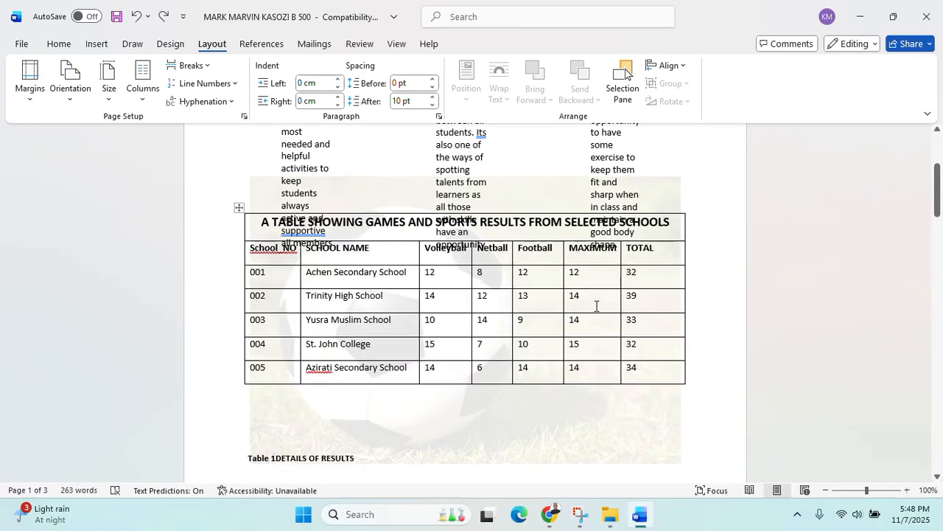
pyautogui.hotkey('ctrl', 'v')
pyautogui.hotkey('ctrl', 'v')
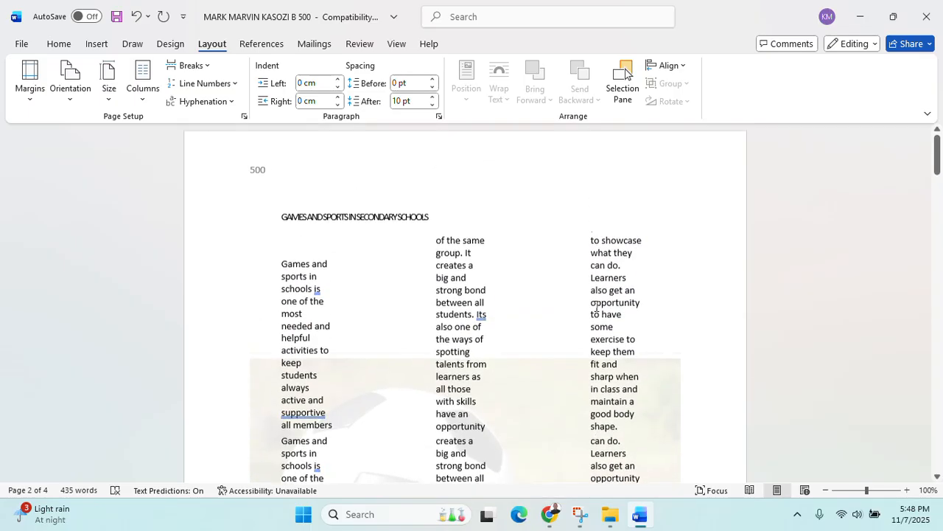
pyautogui.keyDown('ctrl'); pyautogui.scroll(2, 597, 306); pyautogui.keyUp('ctrl')
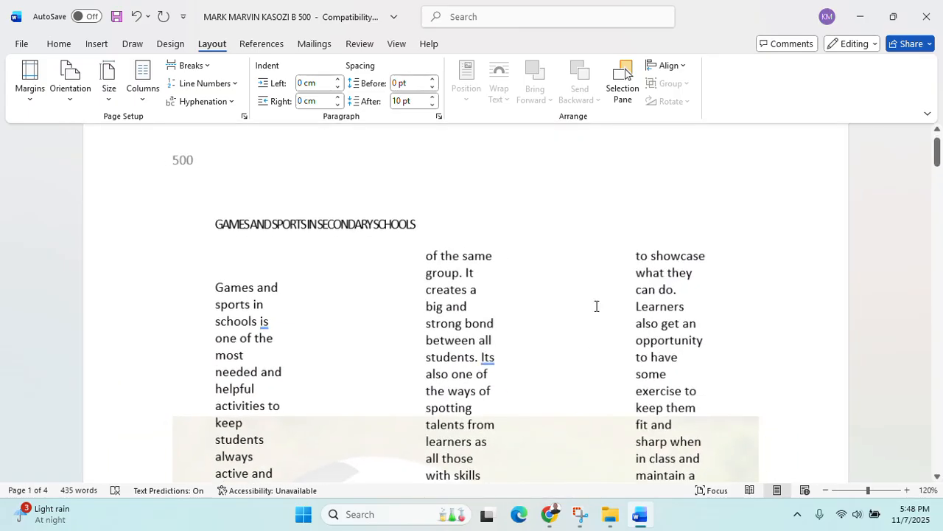
pyautogui.keyDown('ctrl'); pyautogui.scroll(-9, 597, 306); pyautogui.keyUp('ctrl')
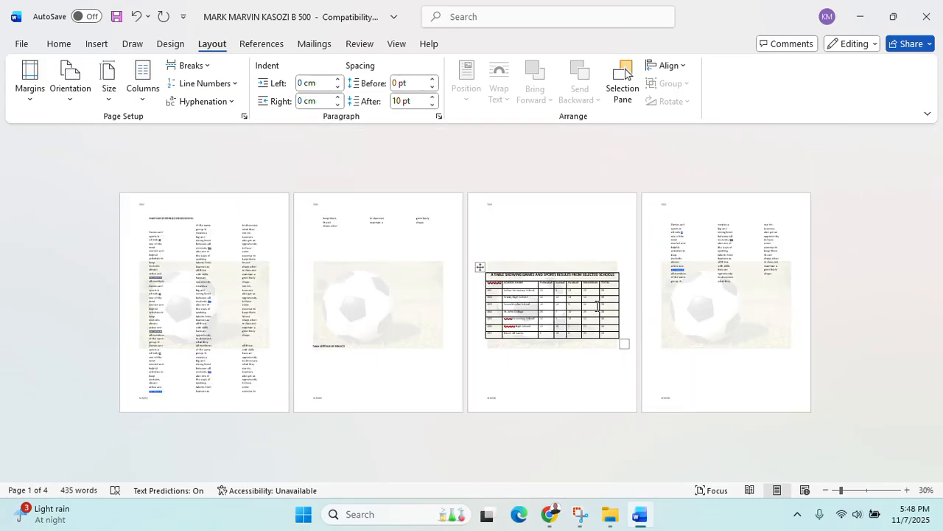
pyautogui.hotkey('ctrl', 'v')
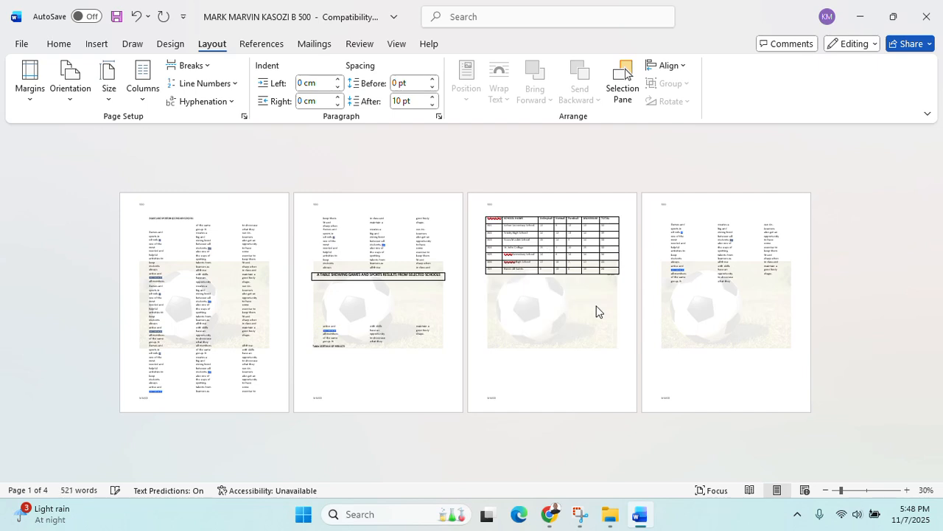
pyautogui.hotkey('ctrl', 'v')
pyautogui.hotkey('ctrl', 'v')
pyautogui.hotkey('ctrl', 'v')
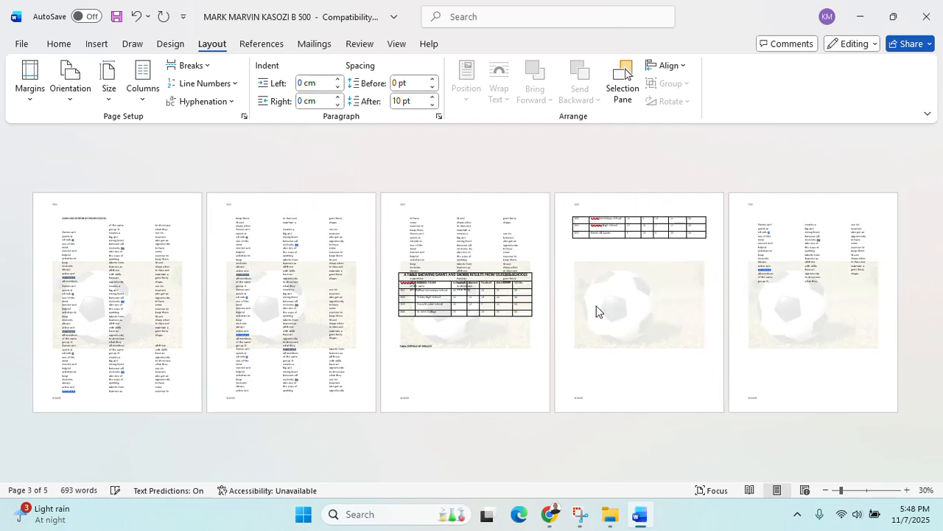
pyautogui.hotkey('ctrl', 'v')
pyautogui.hotkey('ctrl', 'v')
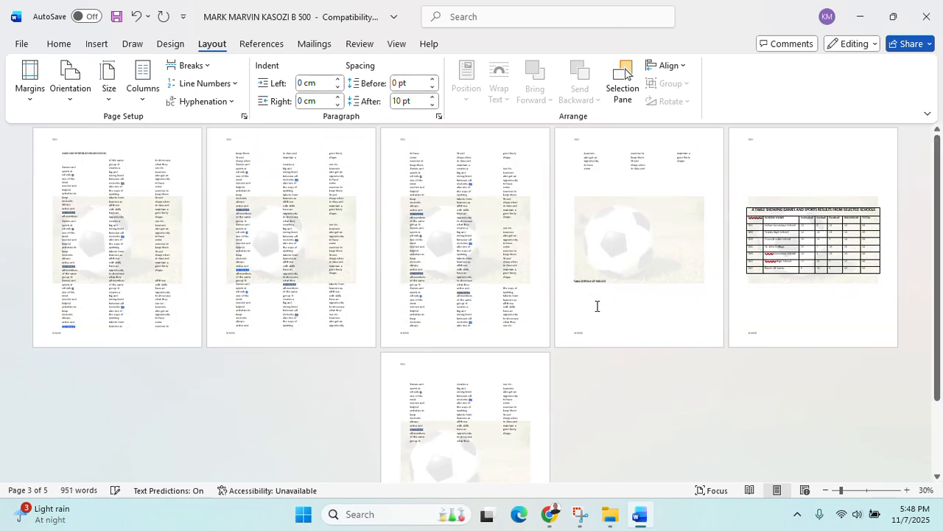
pyautogui.hotkey('ctrl', 'z')
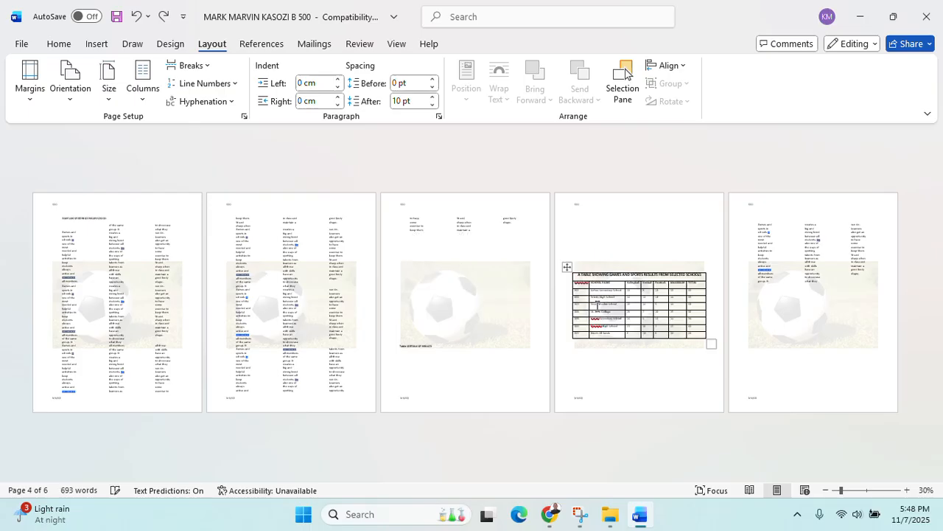
pyautogui.hotkey('ctrl', 'z')
pyautogui.hotkey('ctrl', 'z')
pyautogui.hotkey('ctrl', 'z')
pyautogui.hotkey('ctrl', 'z')
pyautogui.hotkey('ctrl', 'z')
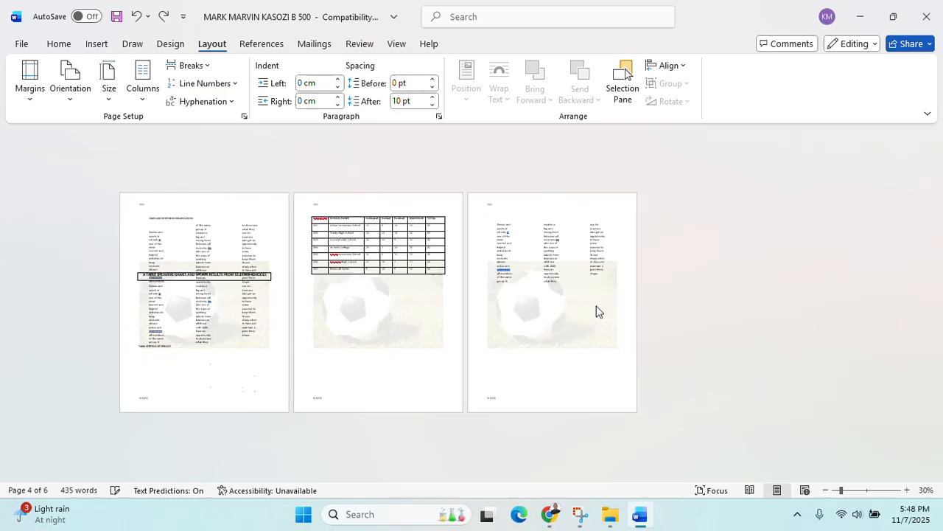
pyautogui.hotkey('ctrl', 'z')
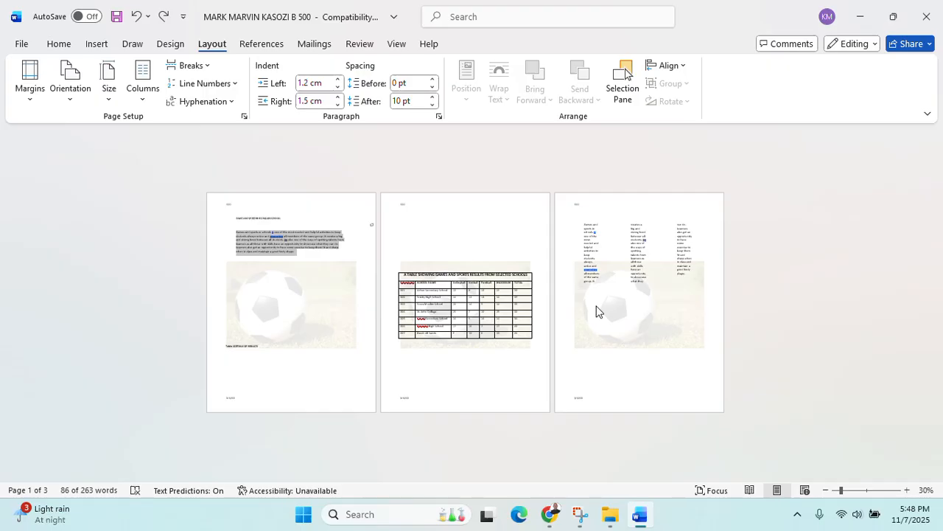
pyautogui.click(507, 253)
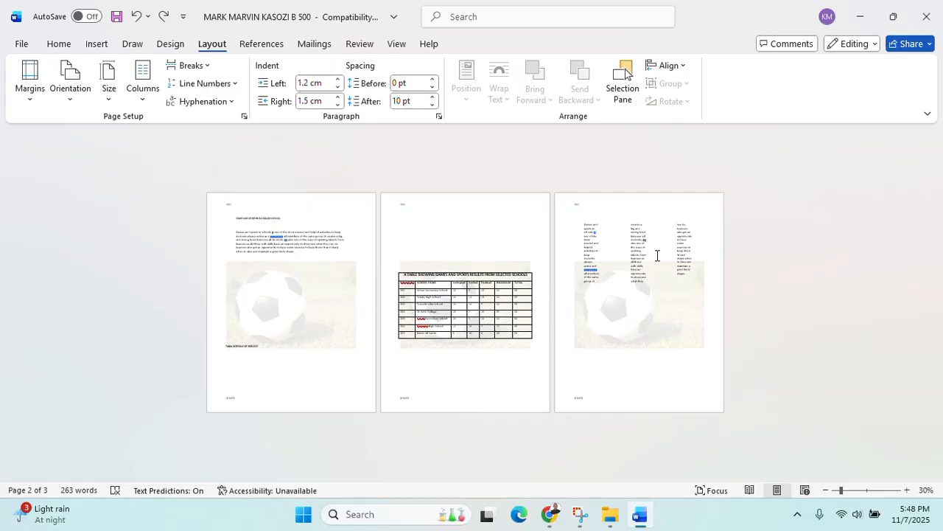
# Print the document, then close Word saving the changes
pyautogui.hotkey('ctrl', 'p')
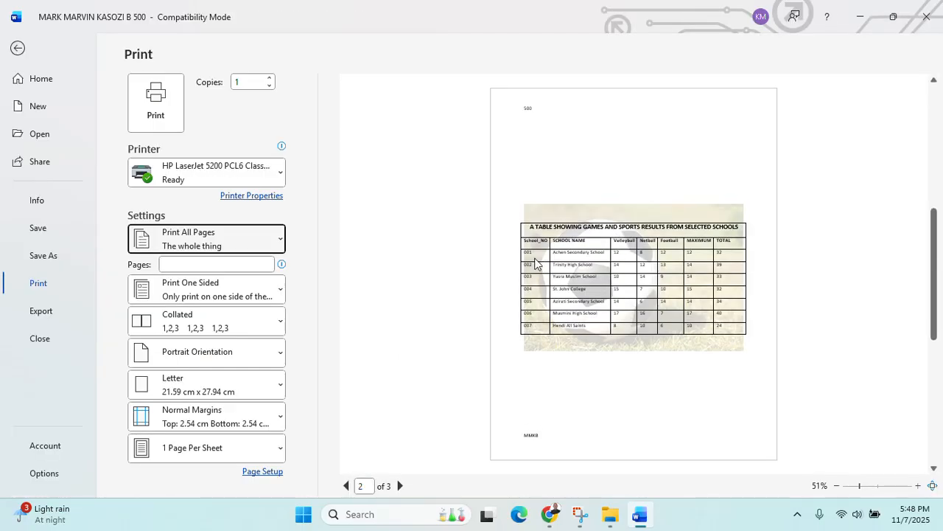
pyautogui.click(156, 104)
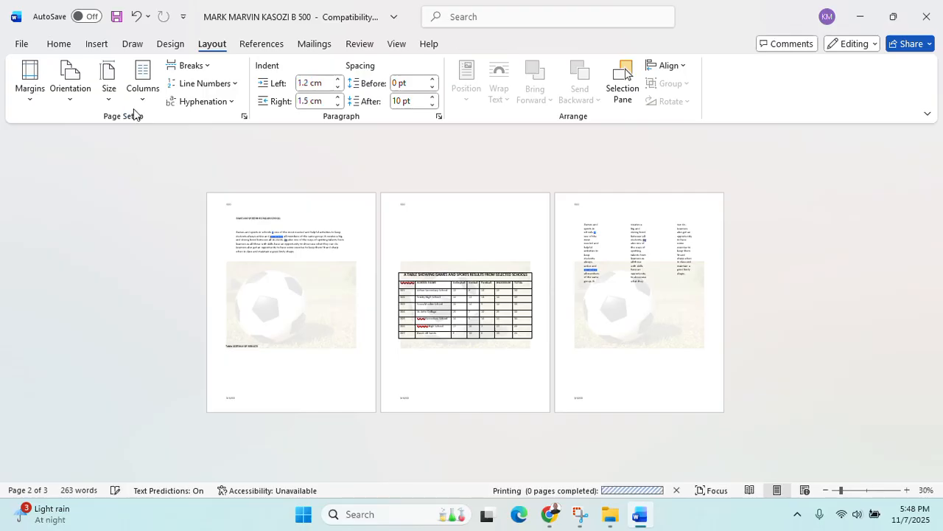
pyautogui.click(931, 18)
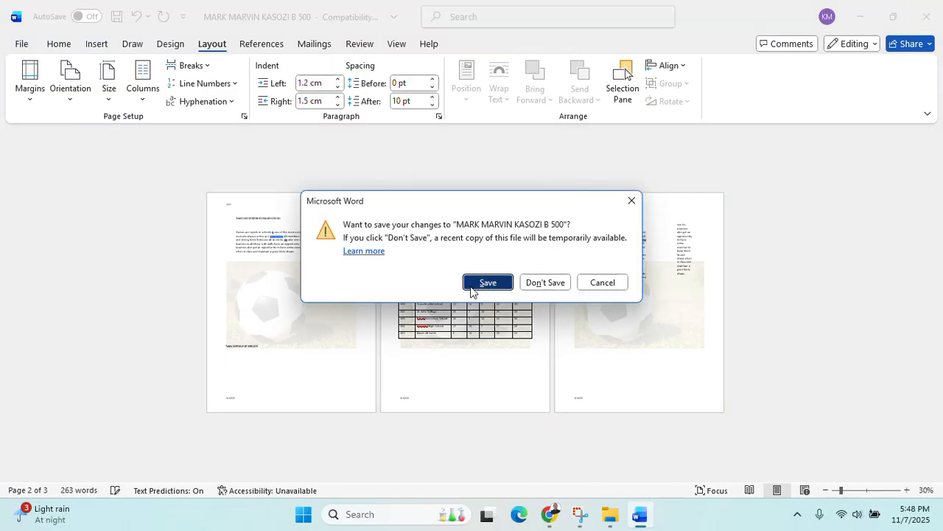
pyautogui.click(488, 282)
# Bring up the exam PDF, read page 3's YURSA.xls spreadsheet tasks, then minimize the viewer
pyautogui.click(565, 513)
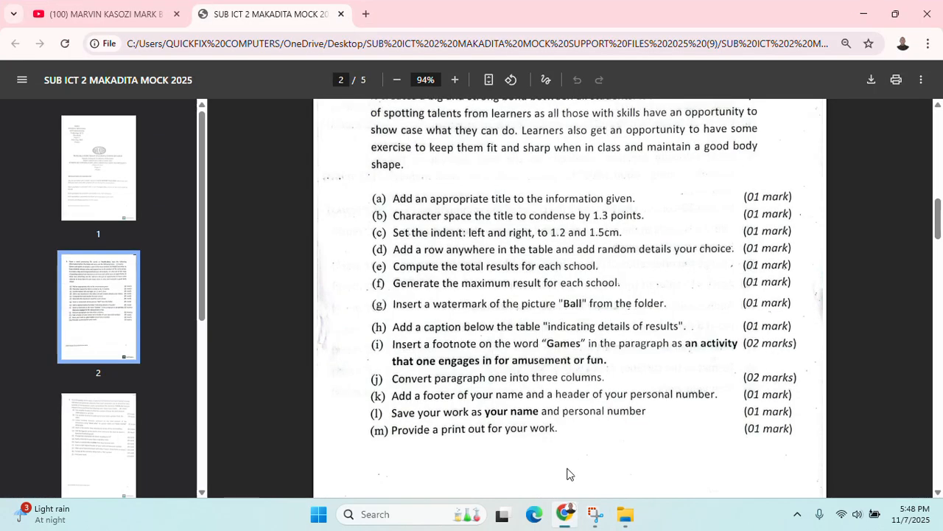
pyautogui.click(120, 429)
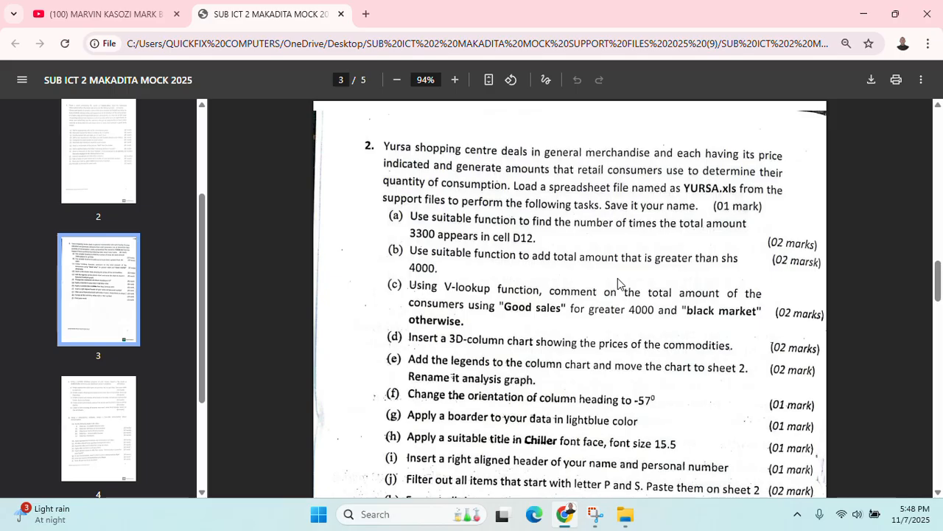
pyautogui.scroll(-2, 744, 333)
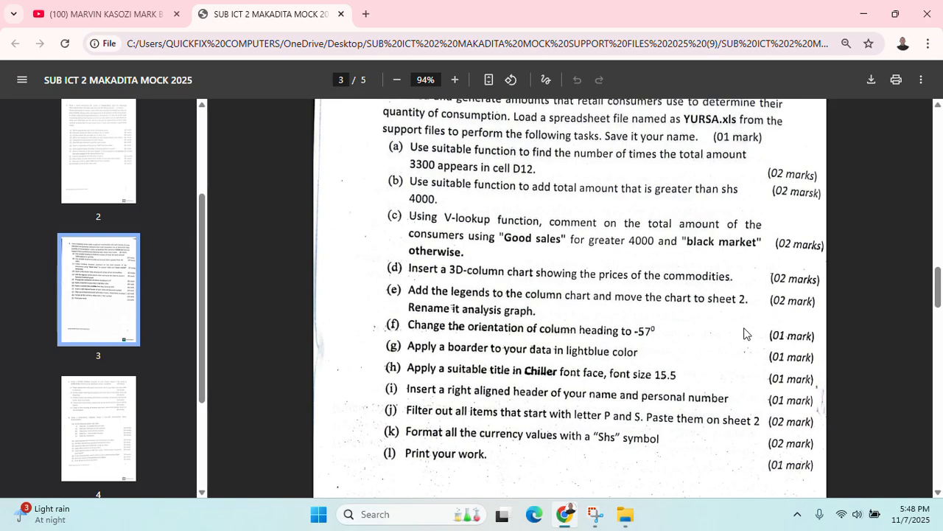
pyautogui.scroll(2, 744, 333)
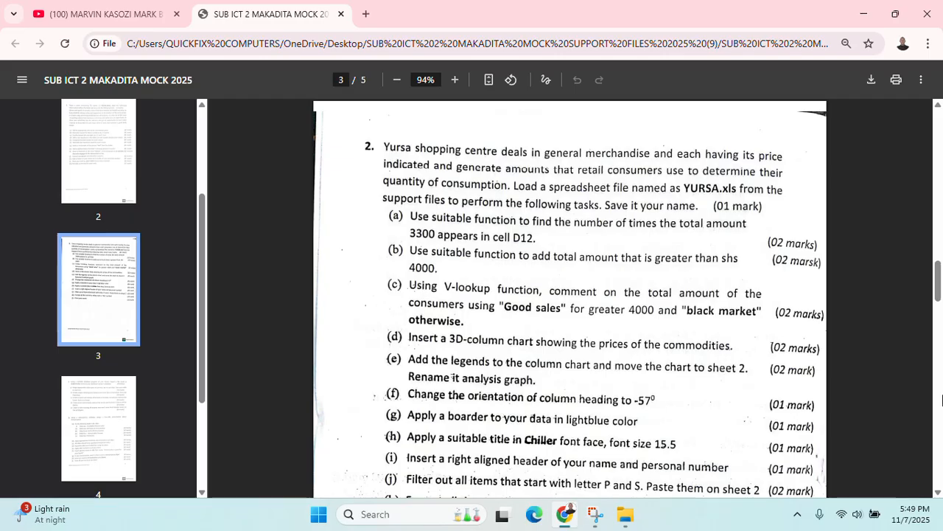
pyautogui.click(863, 14)
# Copy the Yursa file from the ICT PAPER 2 Support Files 2025 folder
pyautogui.doubleClick(909, 38)
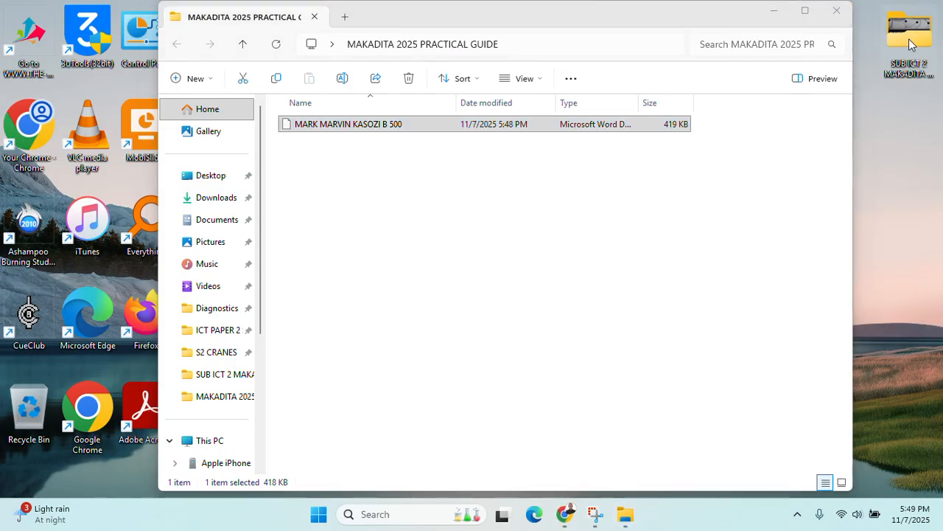
pyautogui.doubleClick(319, 124)
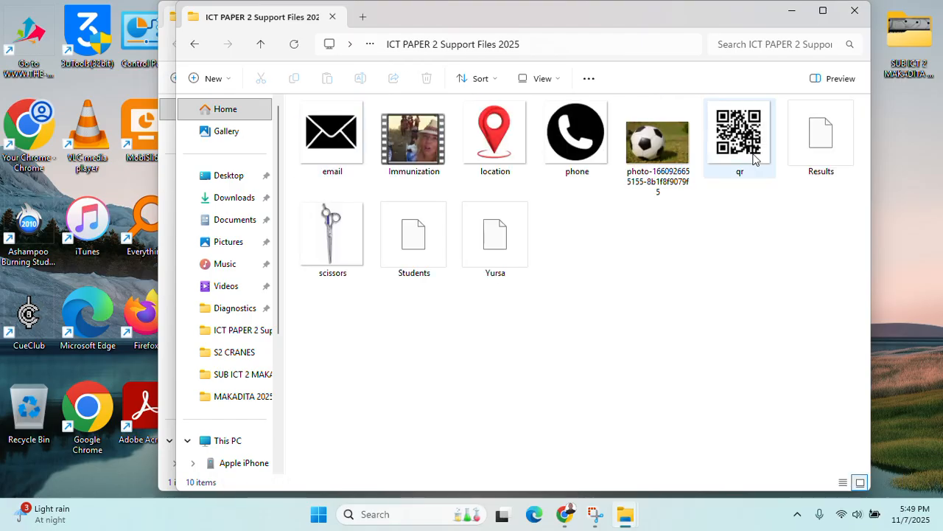
pyautogui.rightClick(503, 249)
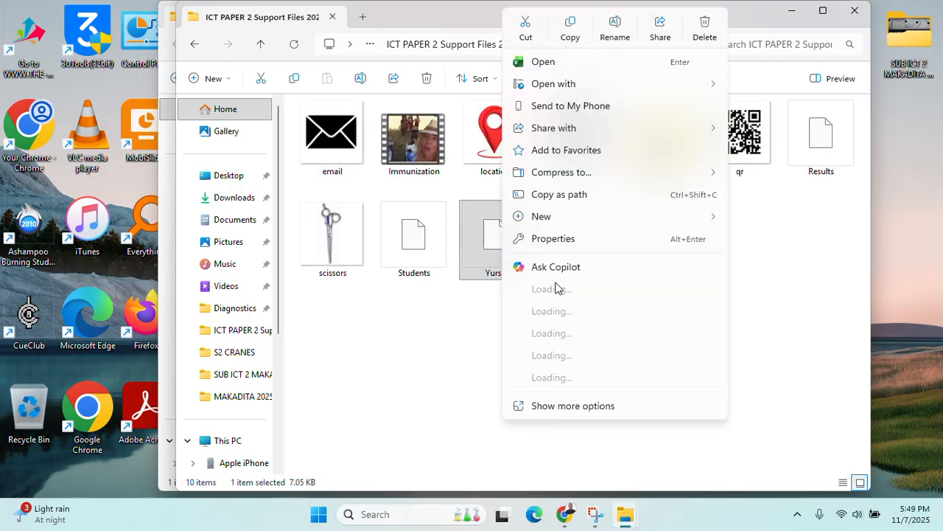
pyautogui.click(582, 385)
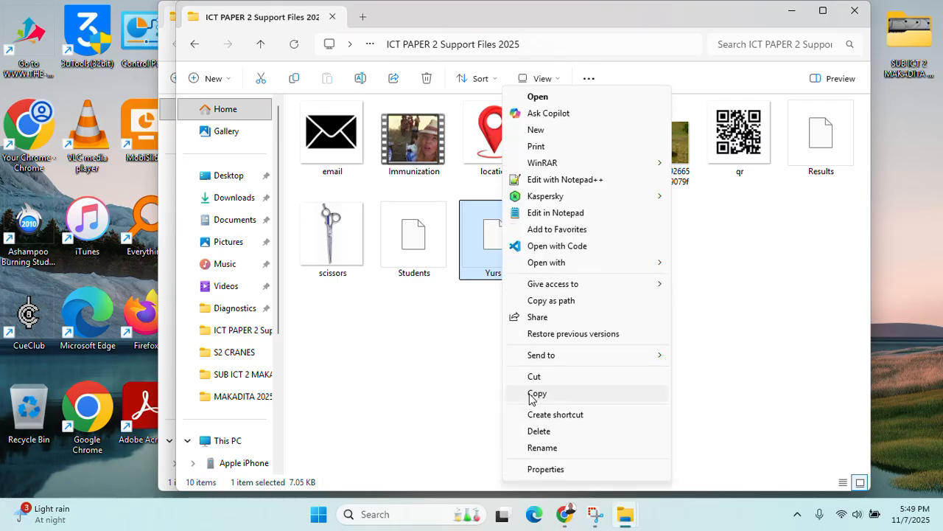
pyautogui.click(535, 394)
pyautogui.click(854, 10)
# Paste the Yursa file into the practical guide folder
pyautogui.click(377, 214)
pyautogui.rightClick(378, 214)
pyautogui.click(459, 441)
pyautogui.click(429, 313)
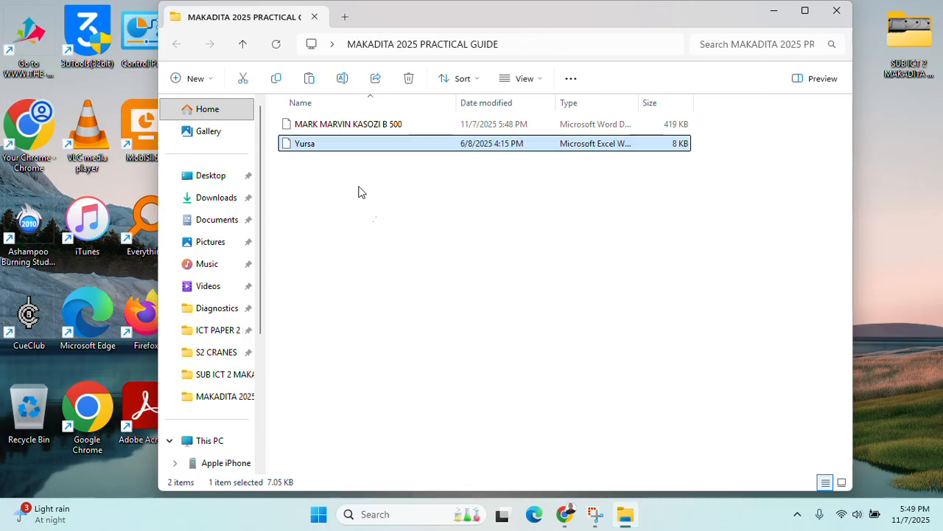
# Rename the pasted Yursa workbook to the candidate's name and number, then open it in Excel
pyautogui.rightClick(313, 144)
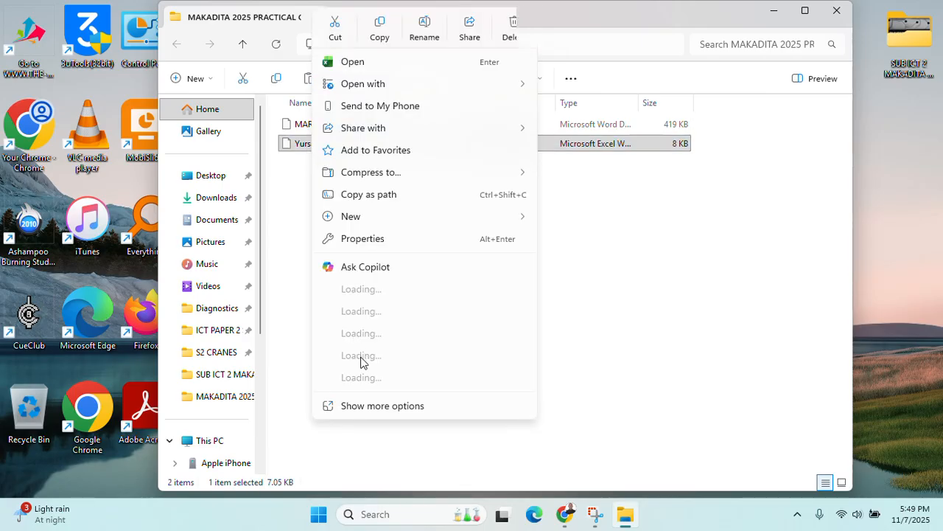
pyautogui.click(376, 406)
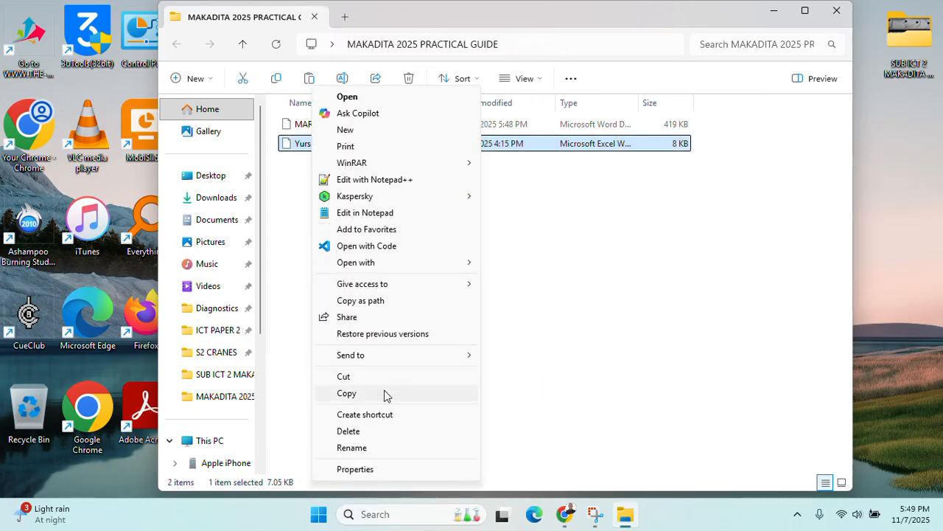
pyautogui.click(374, 448)
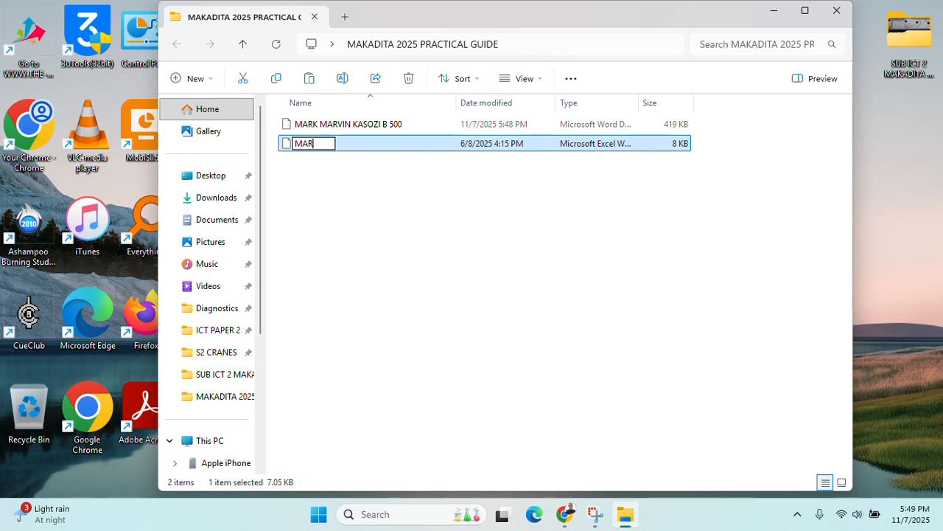
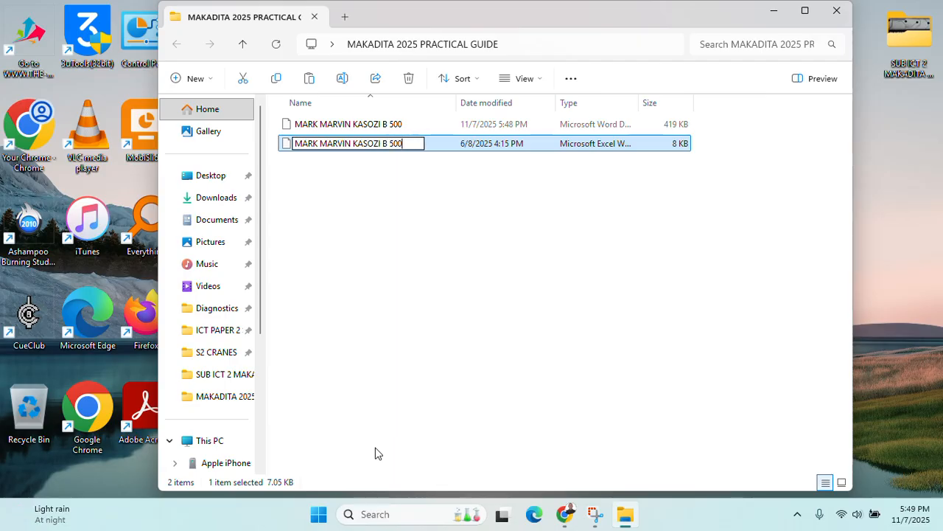
pyautogui.click(499, 144)
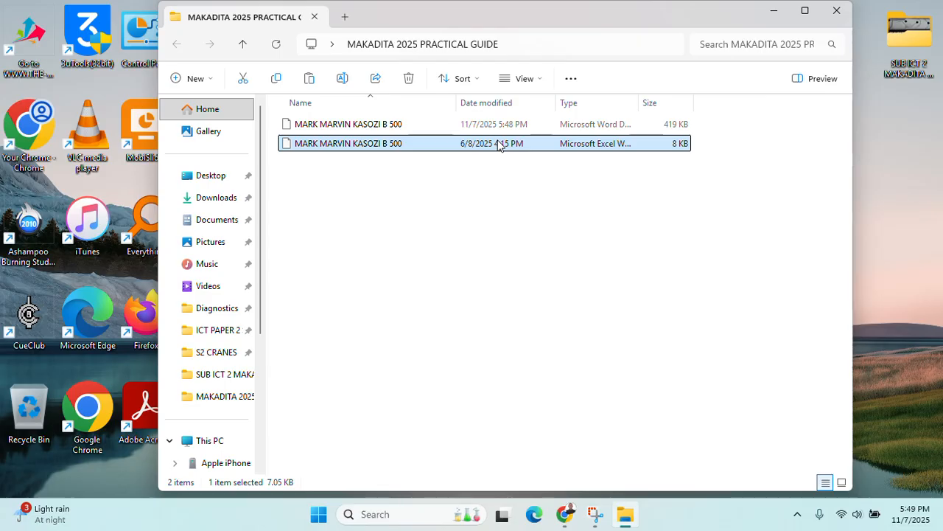
pyautogui.doubleClick(498, 144)
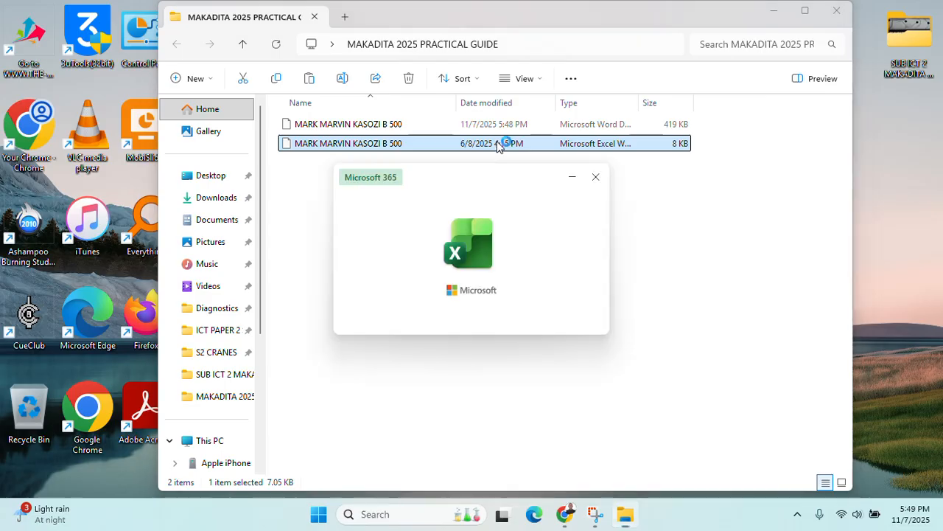
# Scroll through question 2's YURSA.xls tasks on page 3 of the exam PDF
pyautogui.click(551, 514)
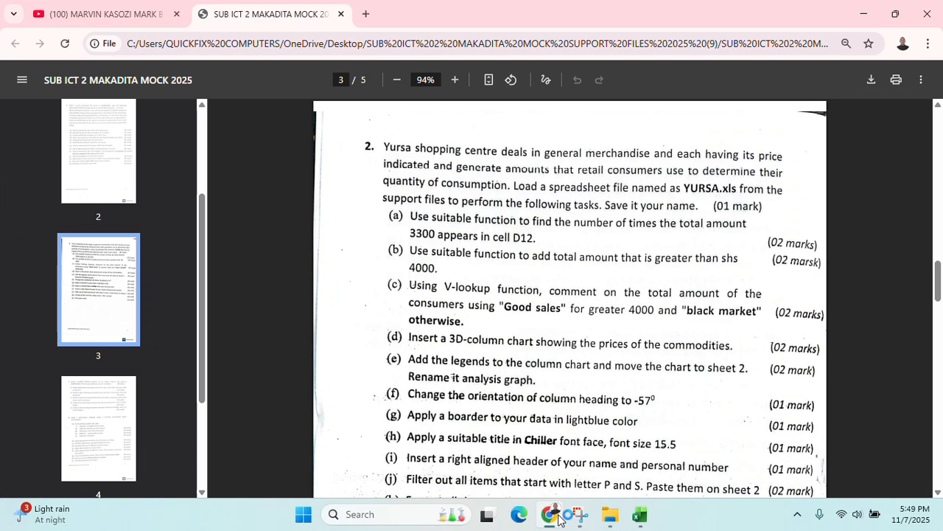
pyautogui.scroll(-2, 535, 391)
pyautogui.scroll(2, 535, 391)
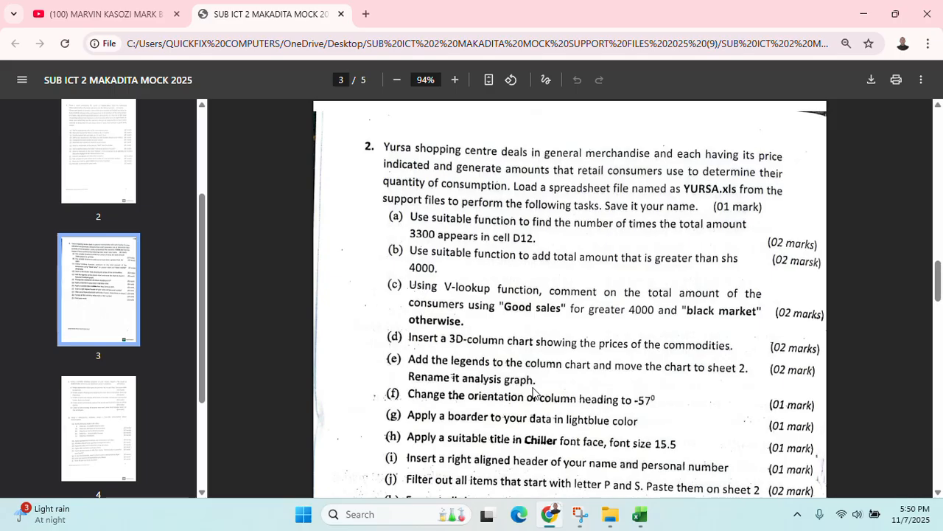
# Enable editing on the Yursa workbook, dismiss the Analyze Data notice, and select a Total Amount cell
pyautogui.click(864, 7)
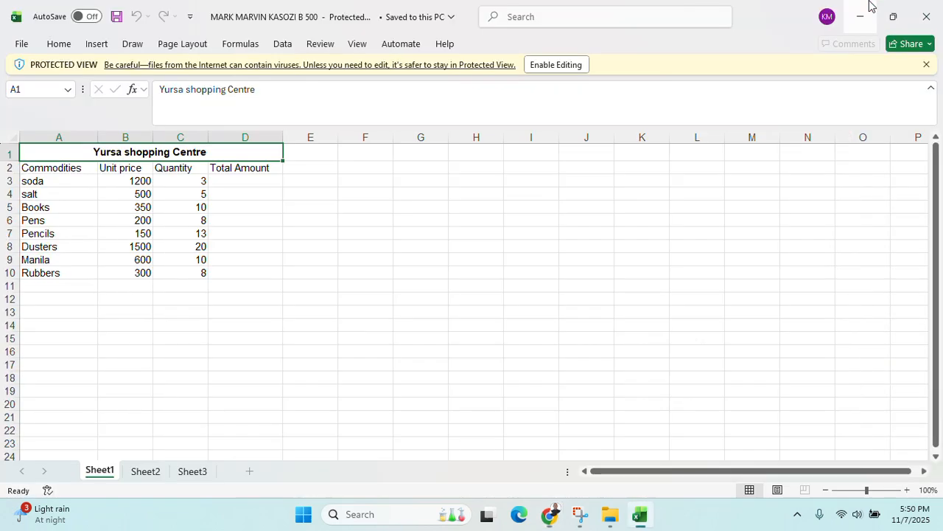
pyautogui.click(569, 65)
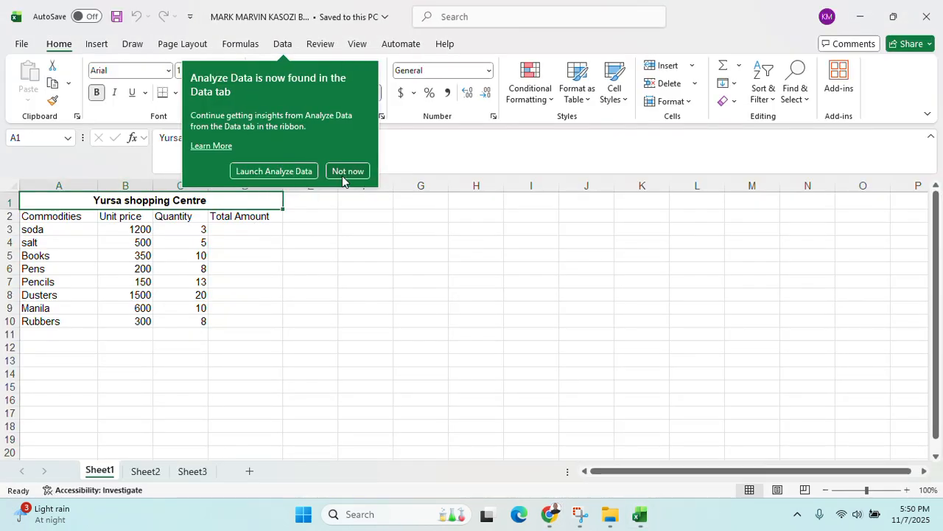
pyautogui.click(348, 174)
pyautogui.click(314, 295)
pyautogui.click(280, 248)
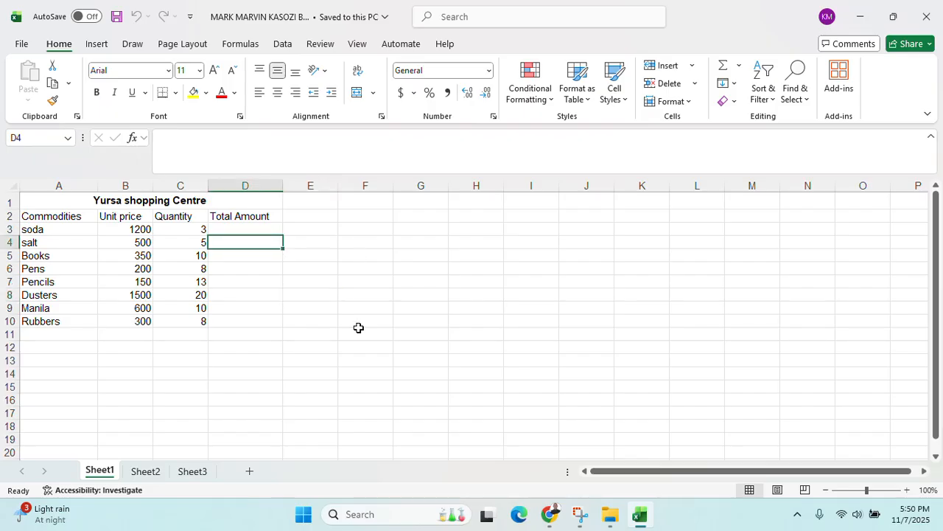
# Glance at the exam question paper again, then return to the Yursa workbook
pyautogui.click(640, 514)
pyautogui.click(549, 514)
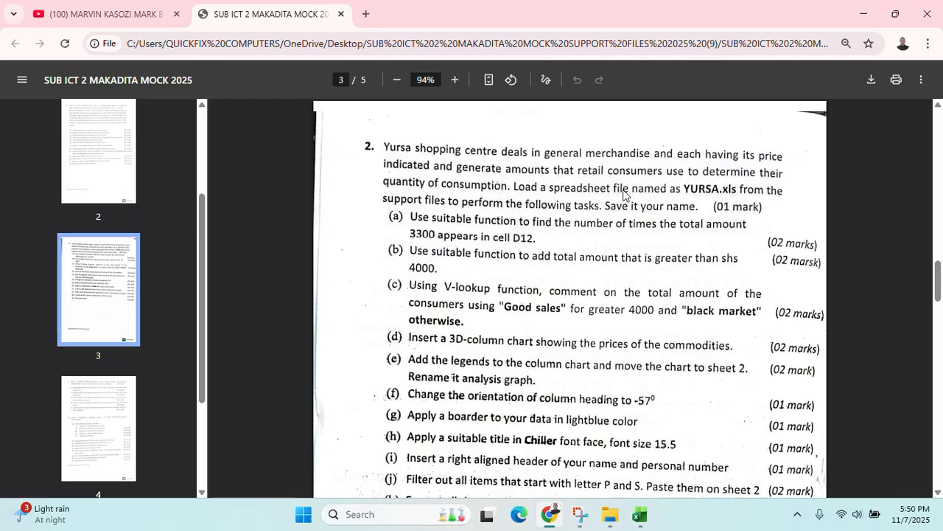
pyautogui.click(864, 13)
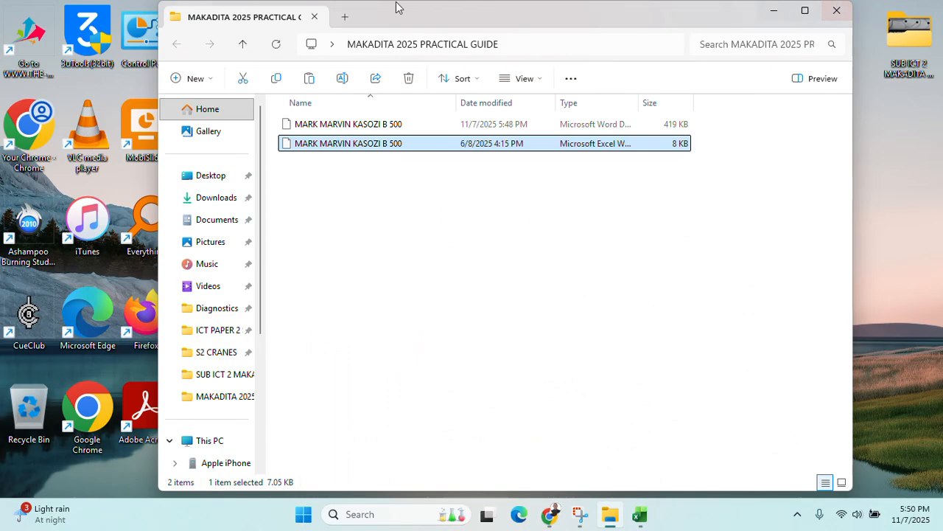
pyautogui.click(640, 514)
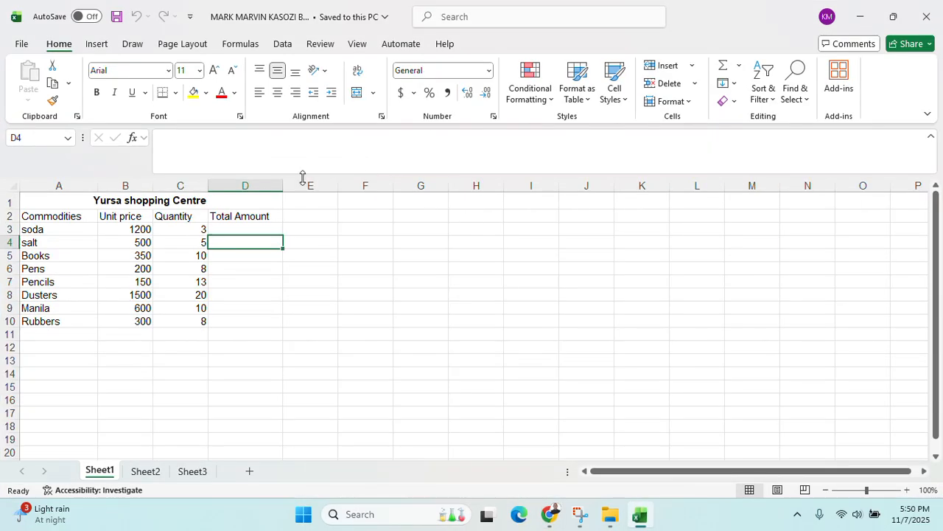
# Enter =PRODUCT(B3*C3) in D3 and fill it down to D10, giving totals 3600 to 2400
pyautogui.click(254, 228)
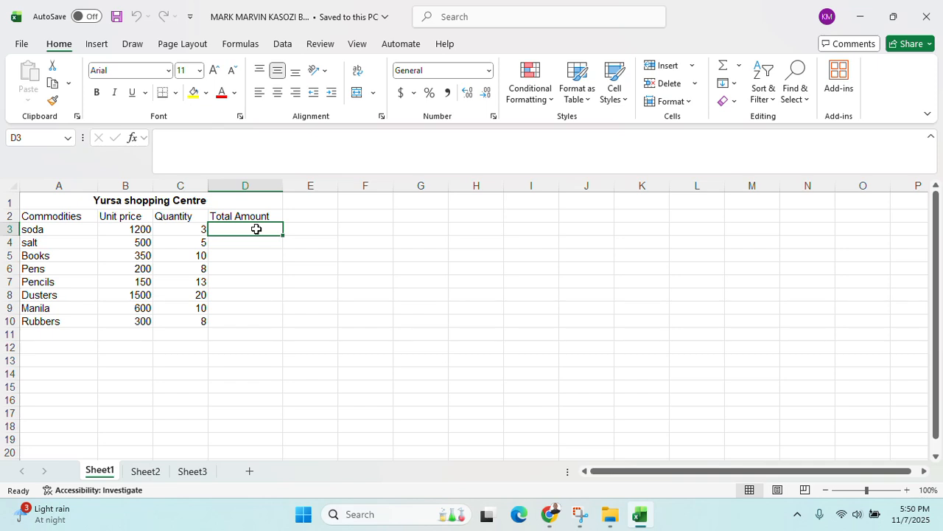
pyautogui.write('=PRODUCT(')
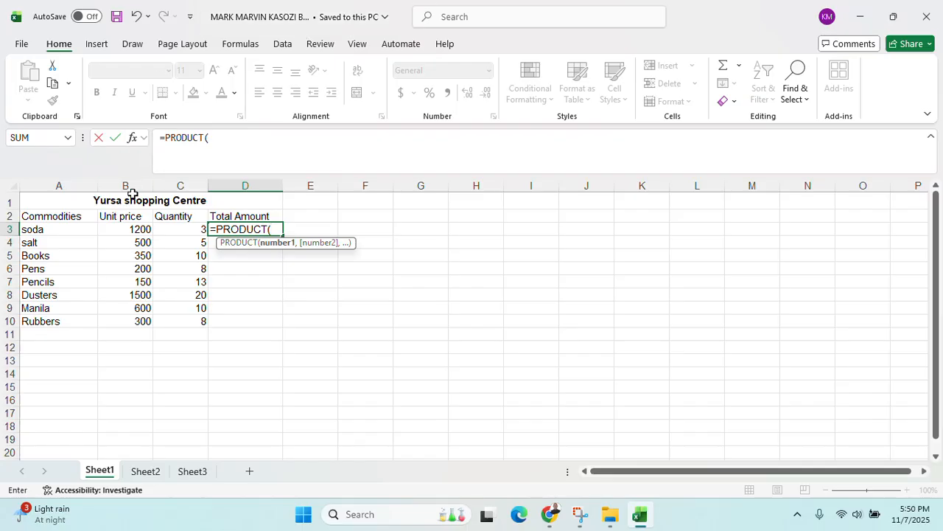
pyautogui.click(116, 229)
pyautogui.write('*')
pyautogui.click(190, 231)
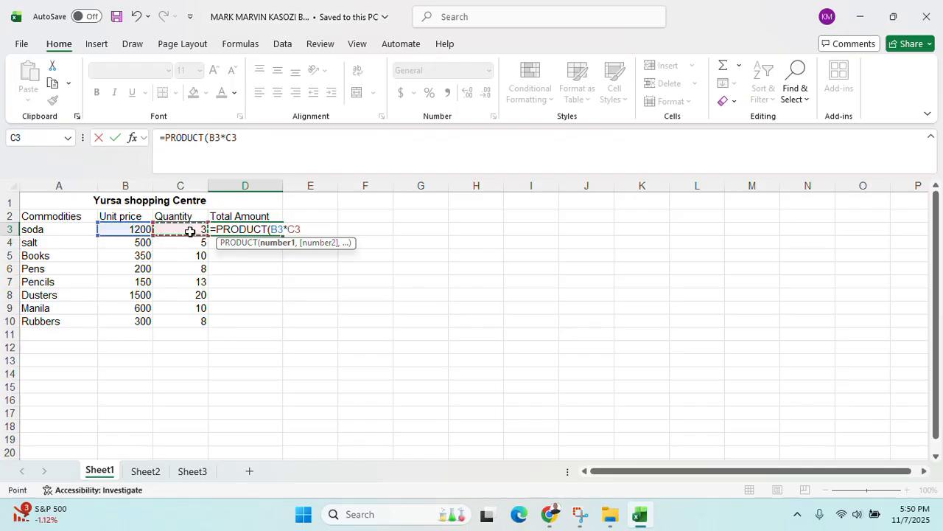
pyautogui.write(')')
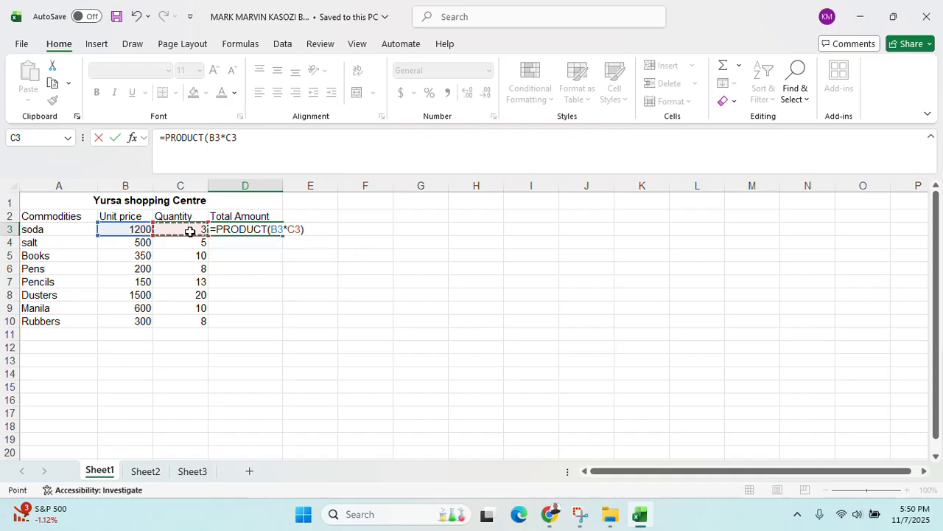
pyautogui.press('Return')
pyautogui.click(251, 217)
pyautogui.click(273, 230)
pyautogui.moveTo(280, 235); pyautogui.dragTo(255, 322)
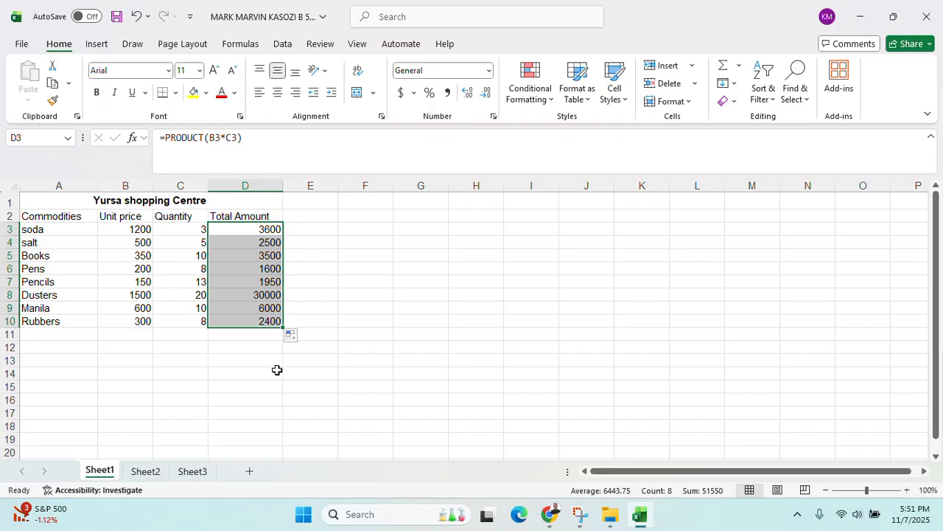
pyautogui.click(251, 345)
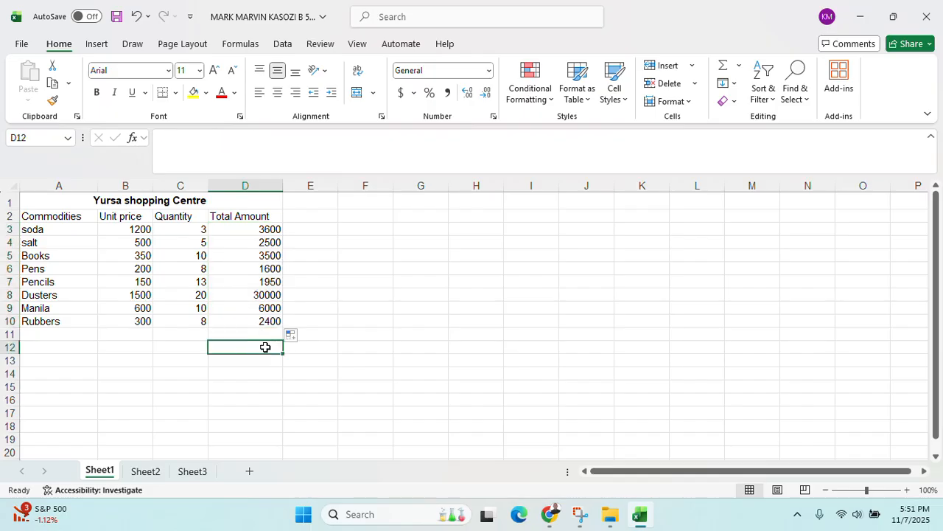
# Enter =COUNTIF(D3:D10,3300) in D12, which returns 0
pyautogui.moveTo(271, 232); pyautogui.dragTo(267, 321)
pyautogui.click(241, 338)
pyautogui.click(241, 344)
pyautogui.write('=COUN')
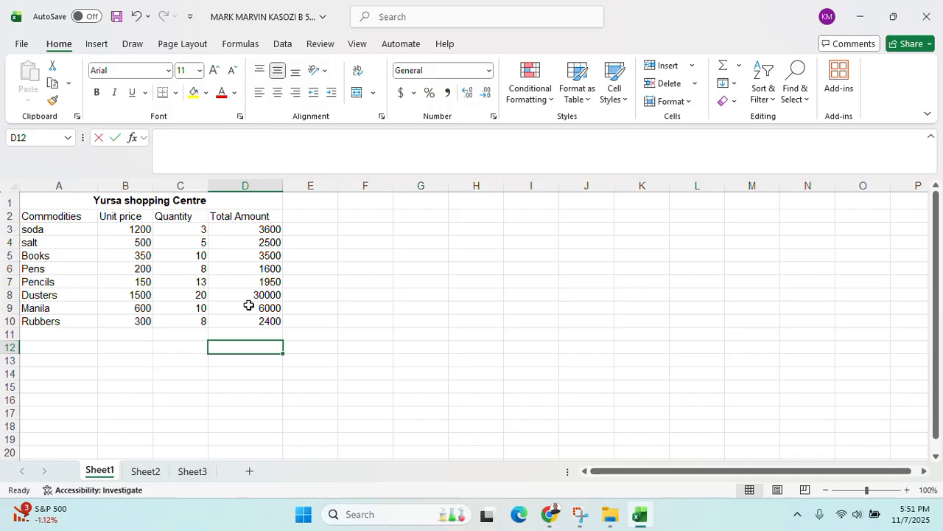
pyautogui.write('P')
pyautogui.press('BackSpace')
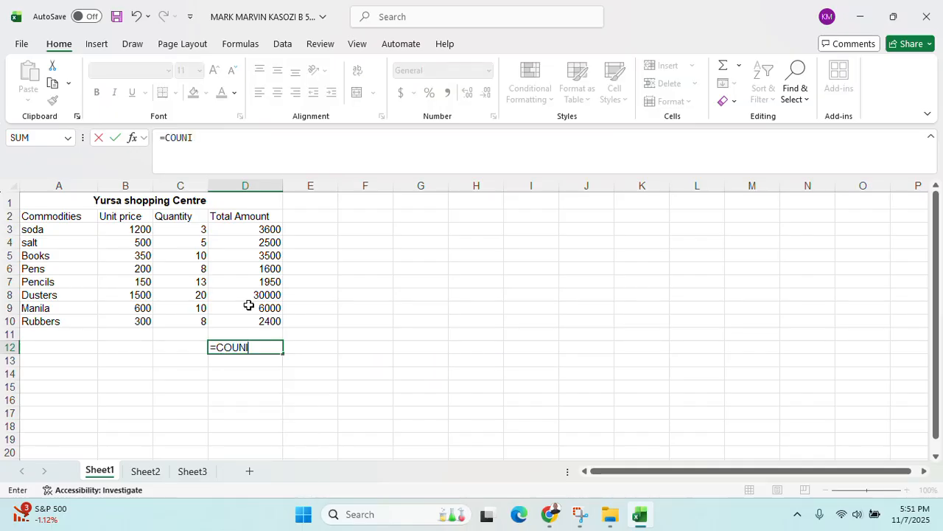
pyautogui.write('TIF(')
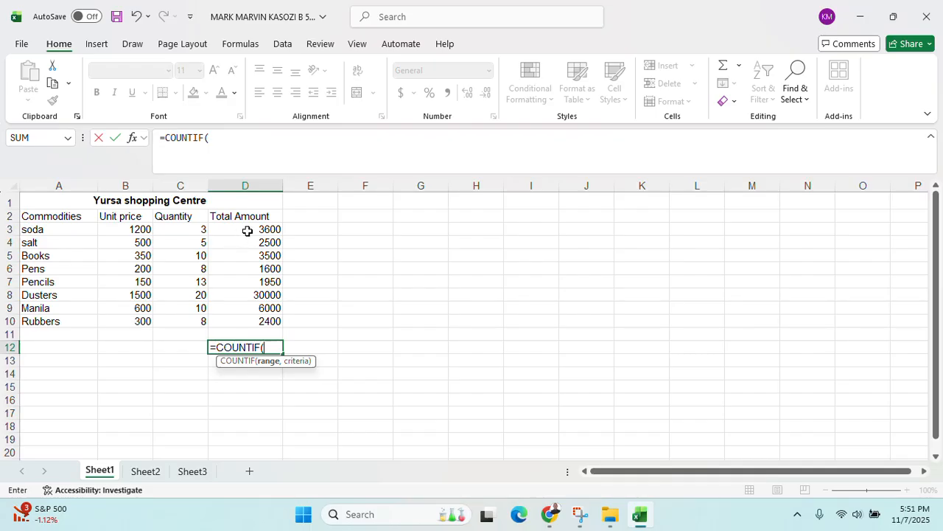
pyautogui.moveTo(246, 229); pyautogui.dragTo(238, 320)
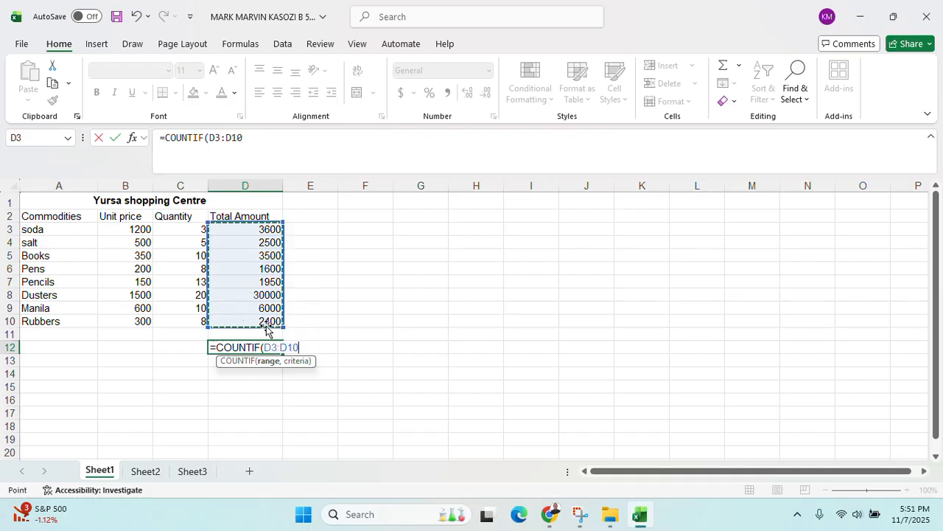
pyautogui.write(',')
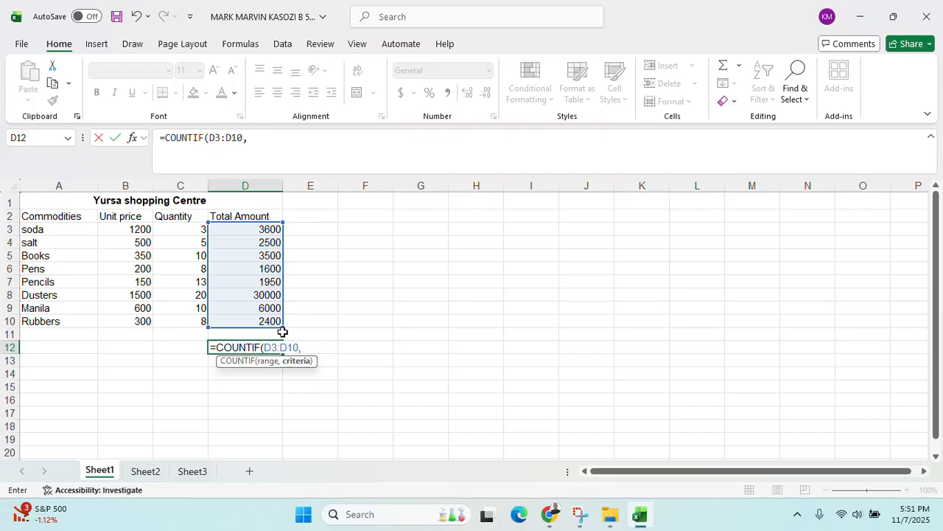
pyautogui.write('3300')
pyautogui.press('Return')
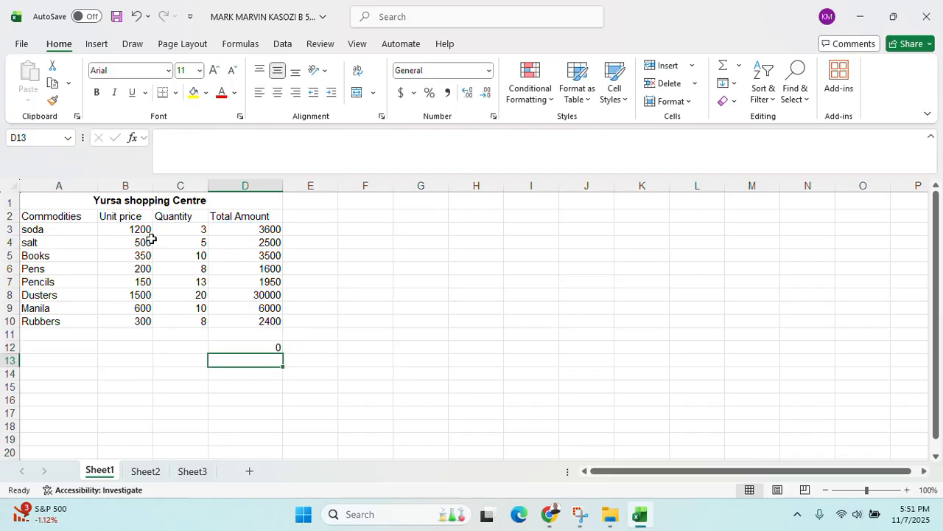
pyautogui.click(253, 347)
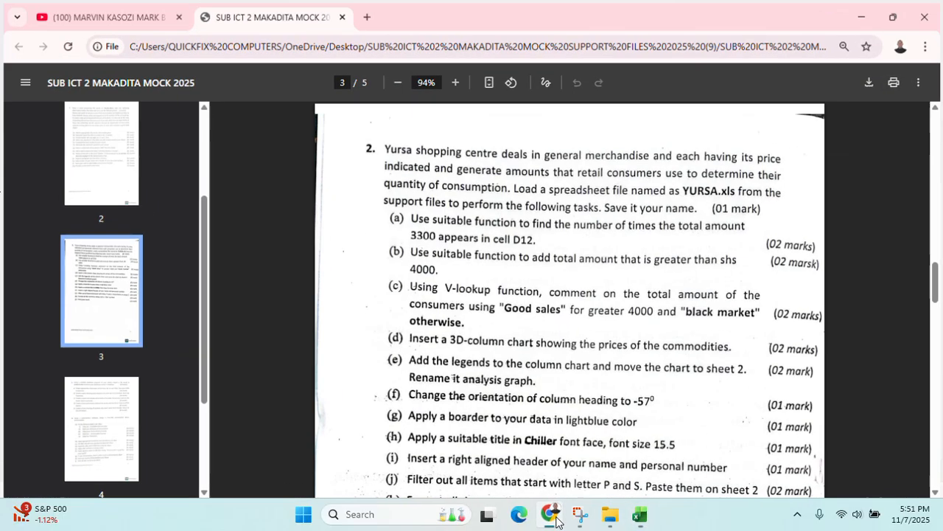
pyautogui.click(549, 513)
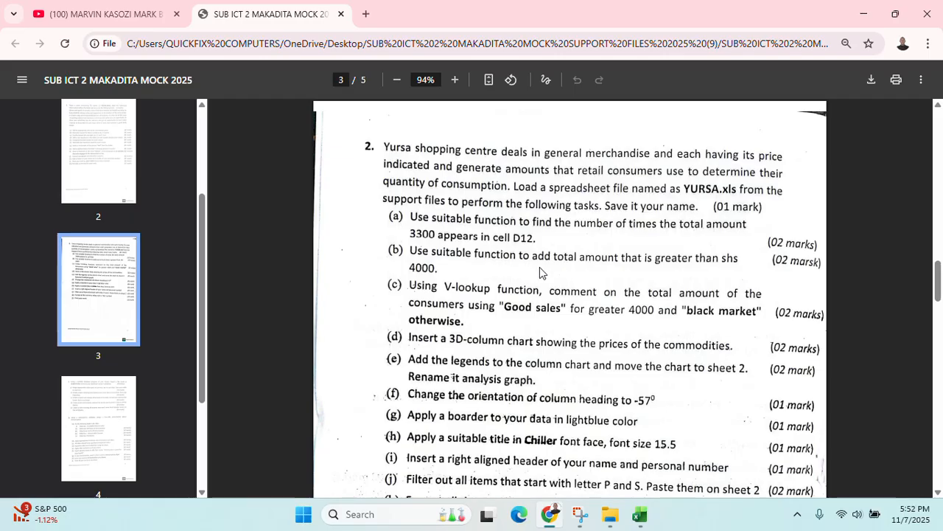
# Reread question 2(b) on adding amounts above 4000, with D15 selected for the answer
pyautogui.click(640, 516)
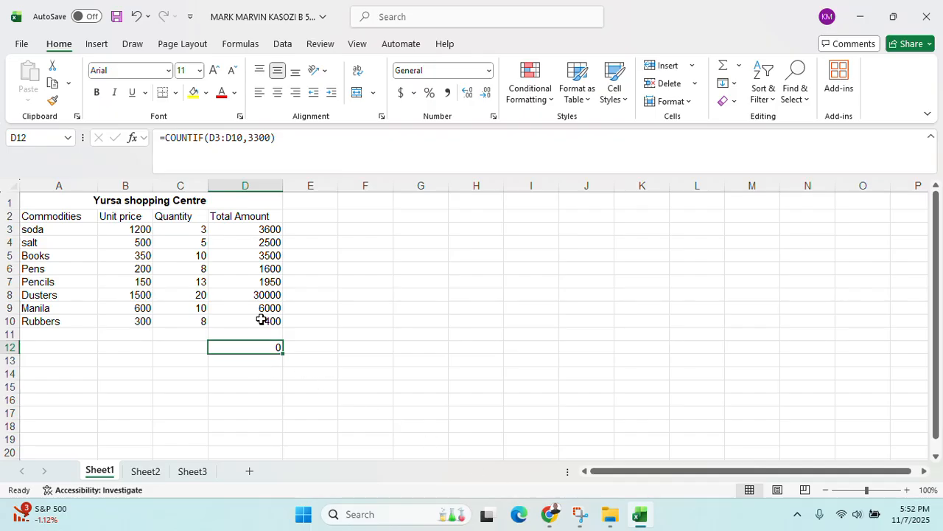
pyautogui.click(266, 383)
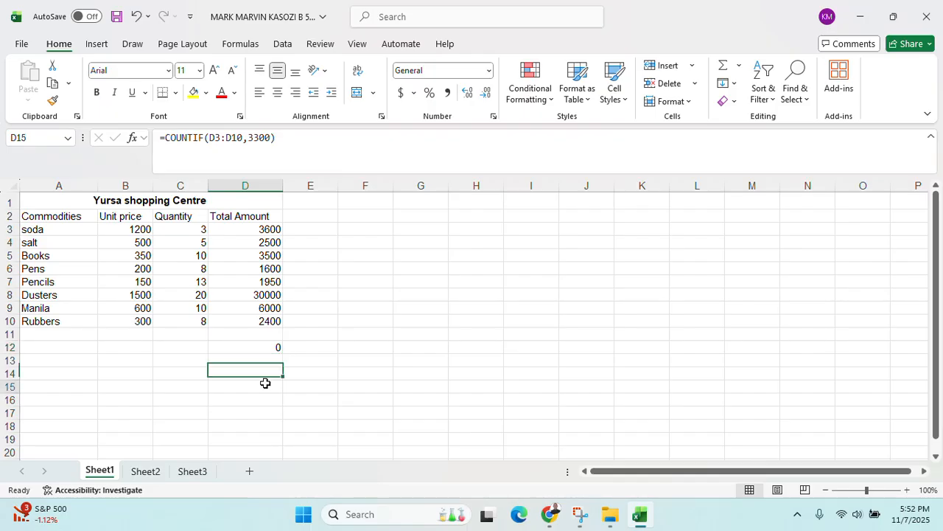
pyautogui.click(546, 515)
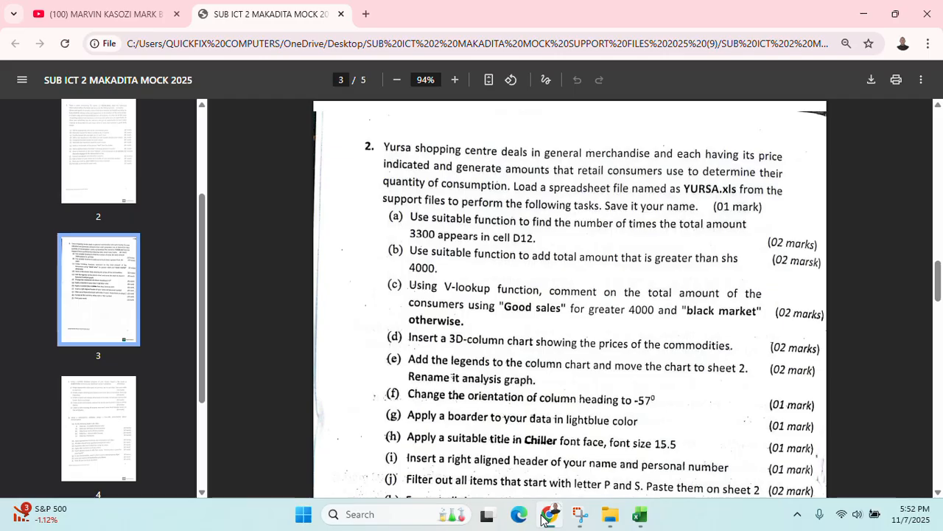
pyautogui.click(863, 7)
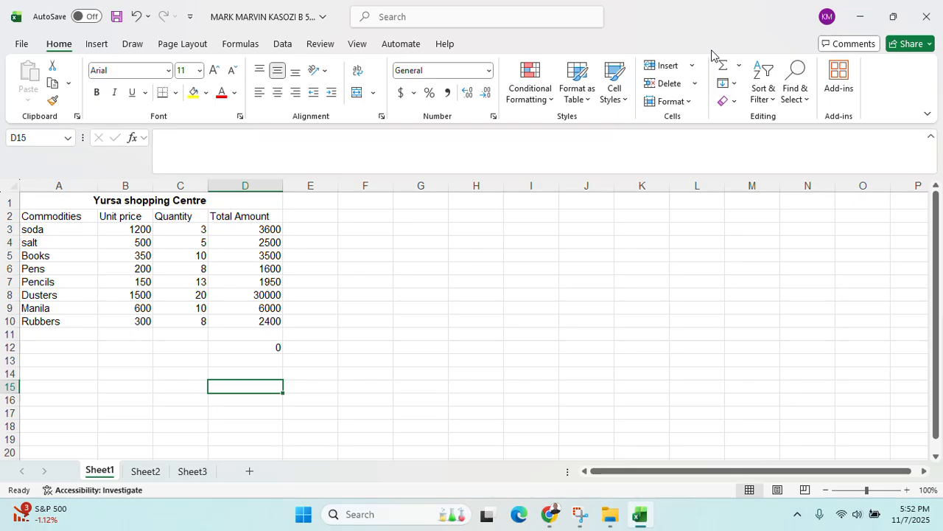
# Label C12 'NUMBER OF TIMES 3300 APPEARS' and widen column C slightly
pyautogui.click(185, 346)
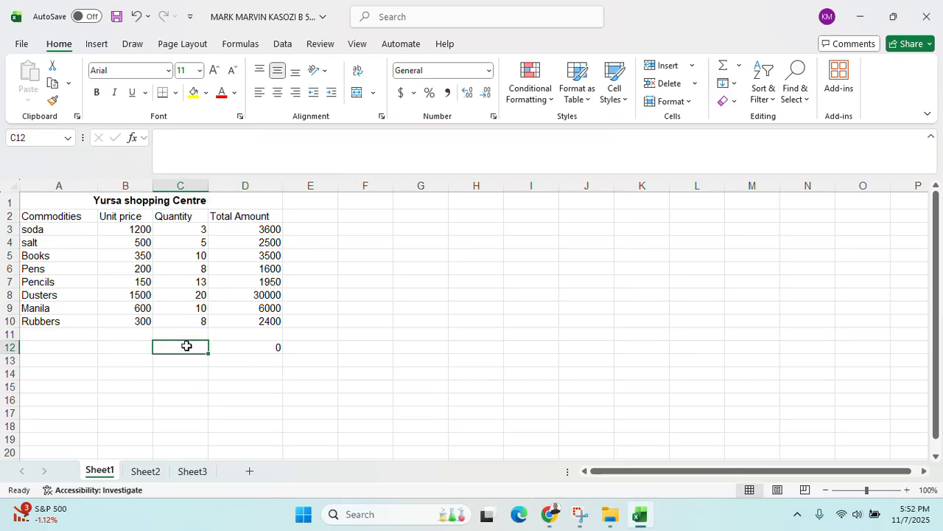
pyautogui.write('NUMBER')
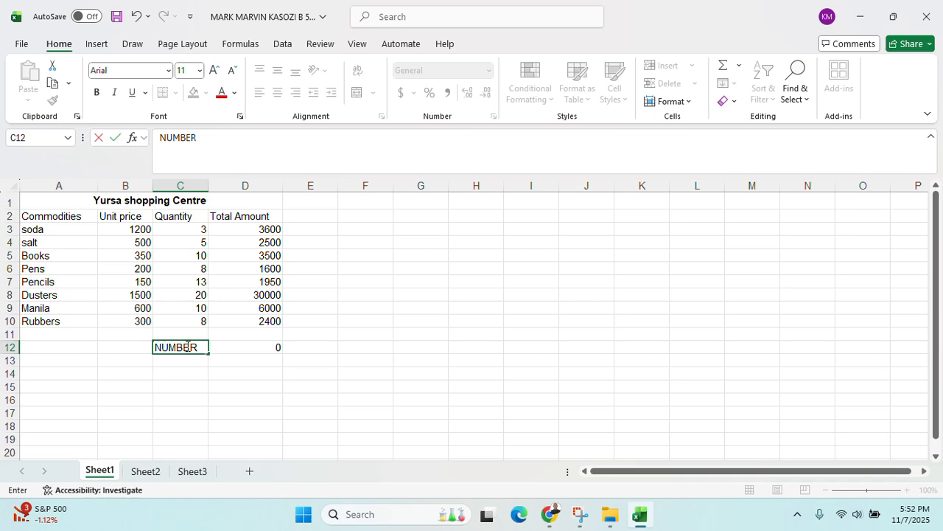
pyautogui.write(' OF RIMES')
pyautogui.press('BackSpace')
pyautogui.press('BackSpace')
pyautogui.press('BackSpace')
pyautogui.press('BackSpace')
pyautogui.press('BackSpace')
pyautogui.press('BackSpace')
pyautogui.write('TIMES')
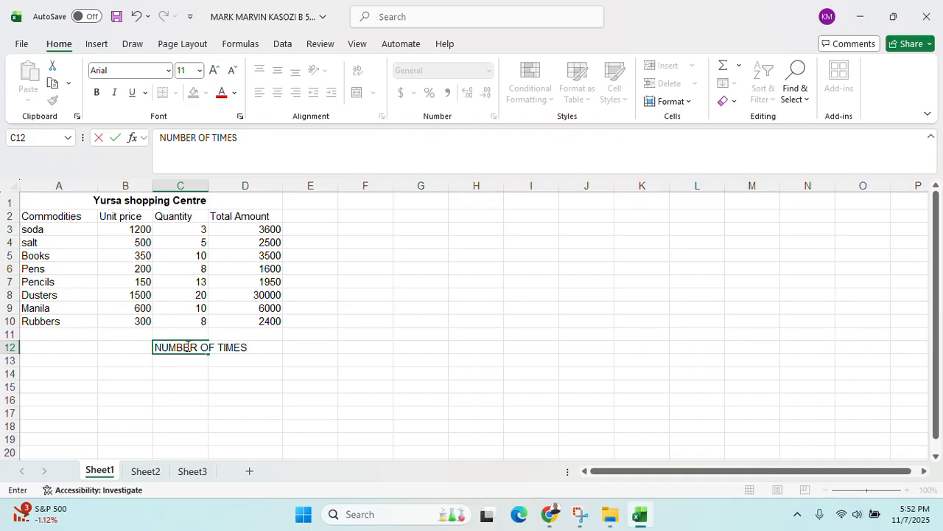
pyautogui.write(' 3300 APPEARS')
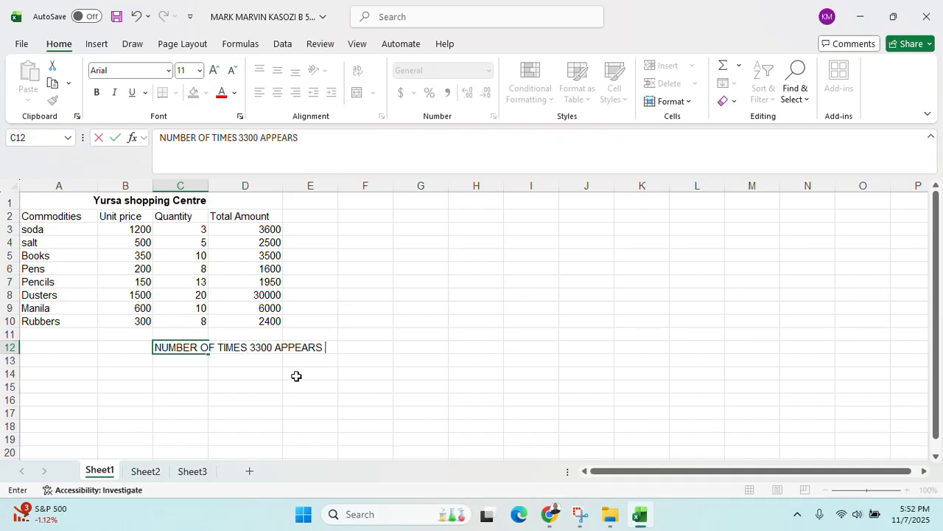
pyautogui.click(317, 332)
pyautogui.moveTo(209, 186); pyautogui.dragTo(223, 186)
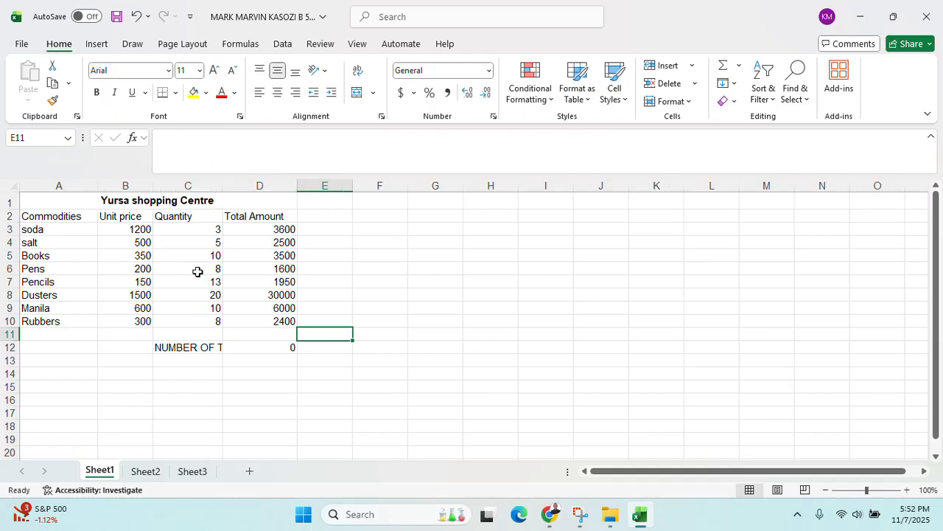
# Type the label 'VALUES ABOVE 4000 ADDED' in C15
pyautogui.click(188, 383)
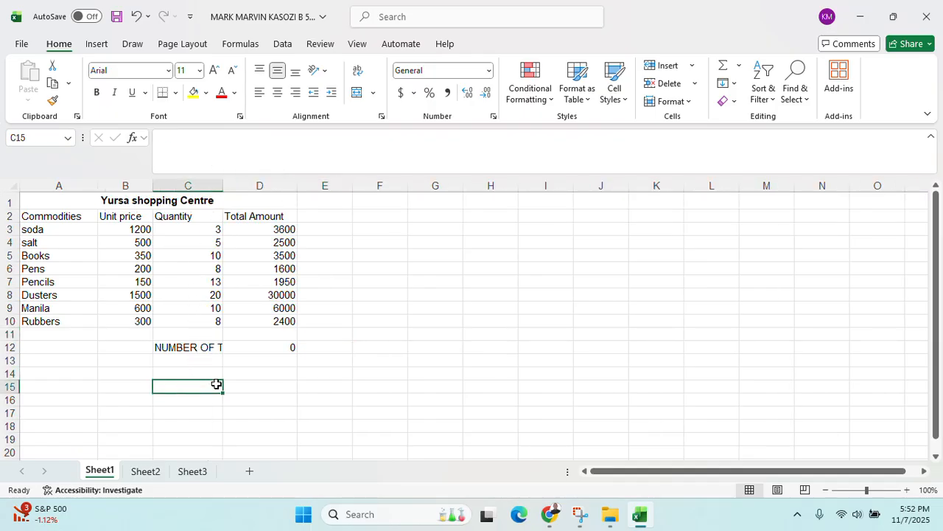
pyautogui.write('VALUES ABO')
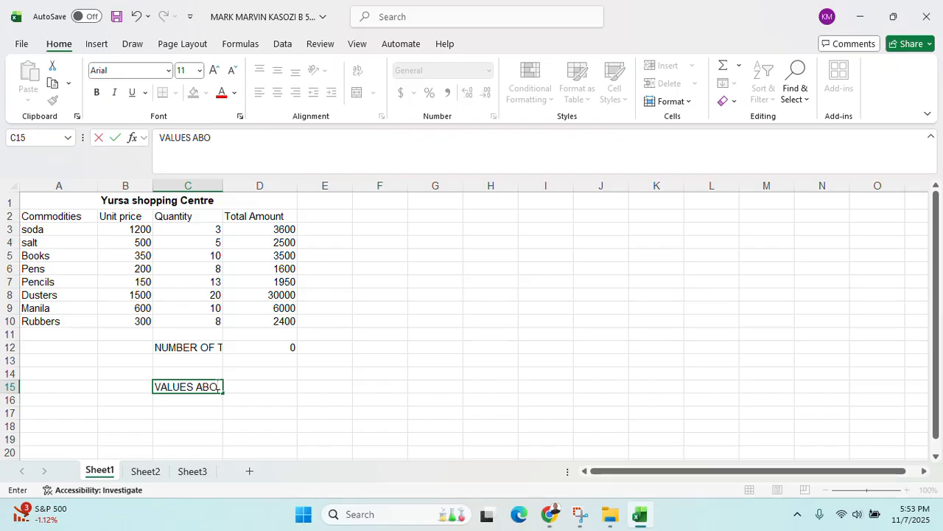
pyautogui.write('VE 4000')
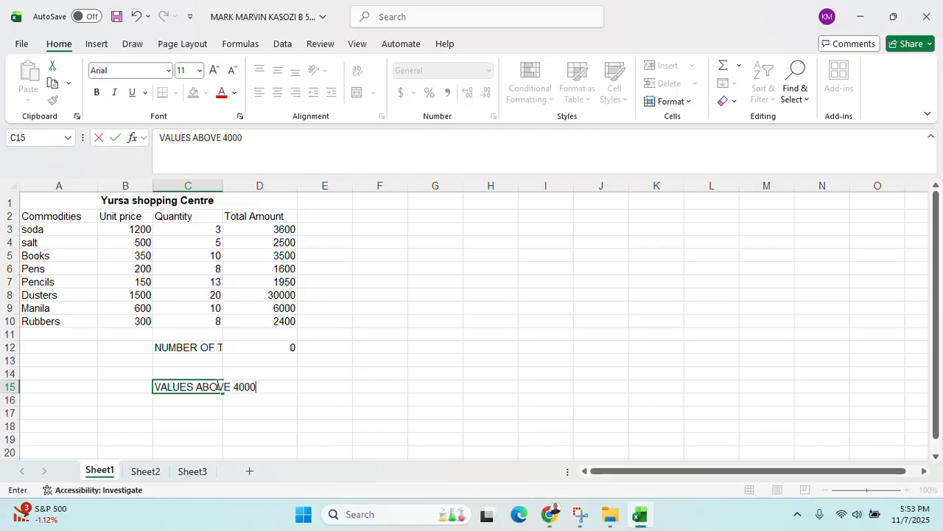
pyautogui.write(' ADDDE')
pyautogui.press('BackSpace')
pyautogui.press('BackSpace')
pyautogui.write('EDE')
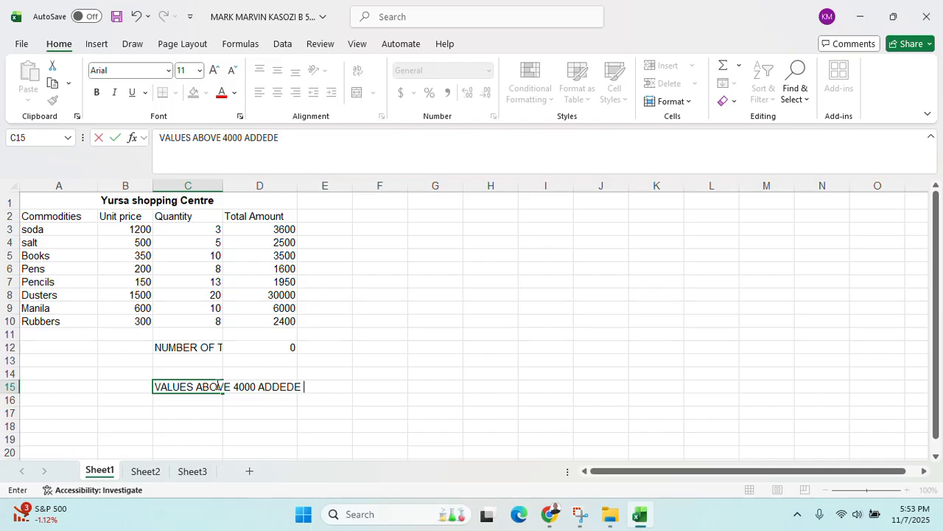
pyautogui.press('BackSpace')
pyautogui.click(341, 371)
# Widen column C to 12.50 and wrap the C12 and C15 labels onto two lines
pyautogui.click(202, 393)
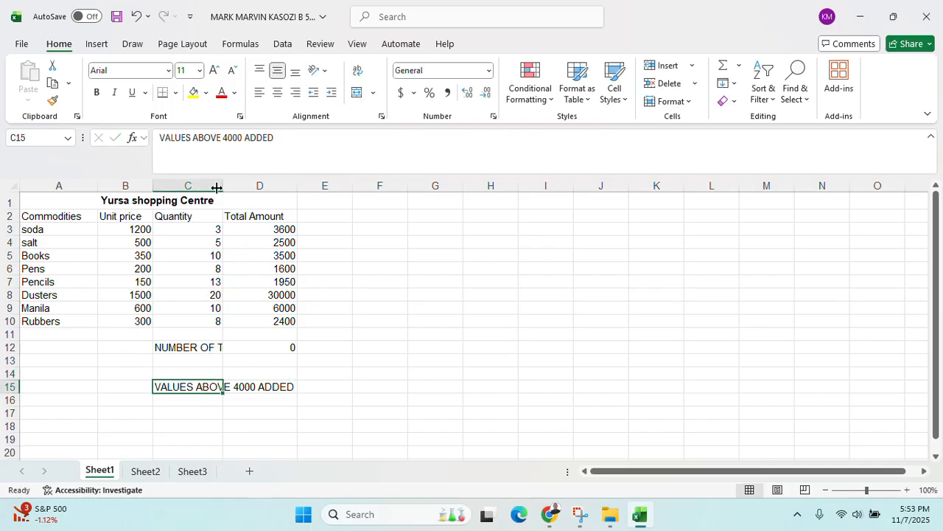
pyautogui.moveTo(223, 180); pyautogui.dragTo(252, 179)
pyautogui.click(225, 361)
pyautogui.click(226, 348)
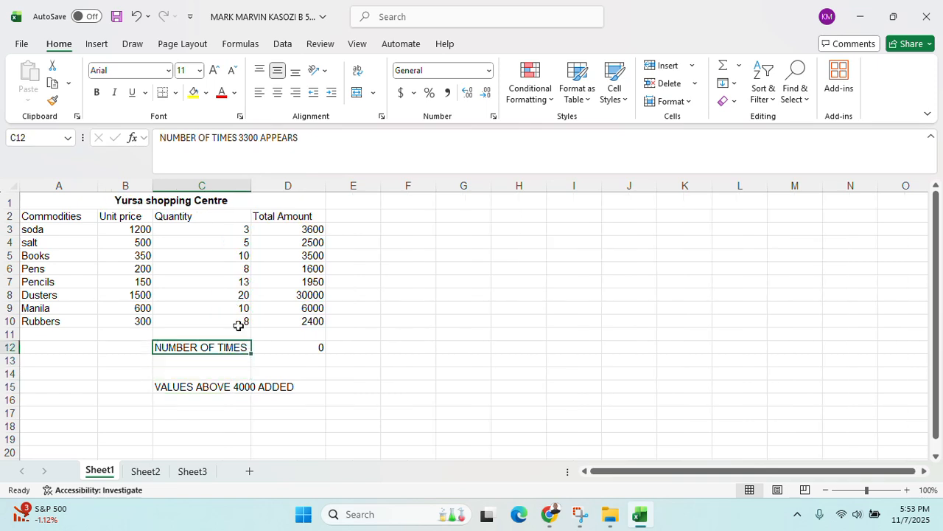
pyautogui.click(359, 73)
pyautogui.click(244, 412)
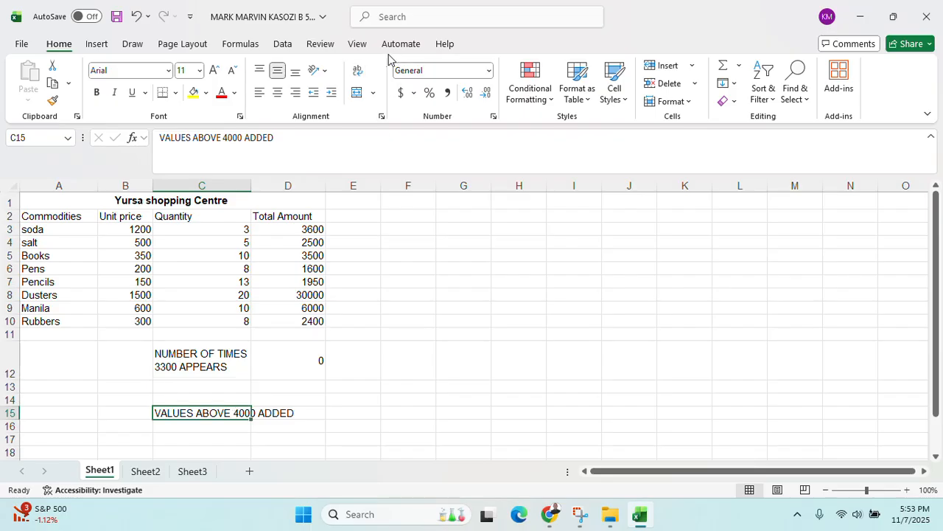
pyautogui.click(357, 70)
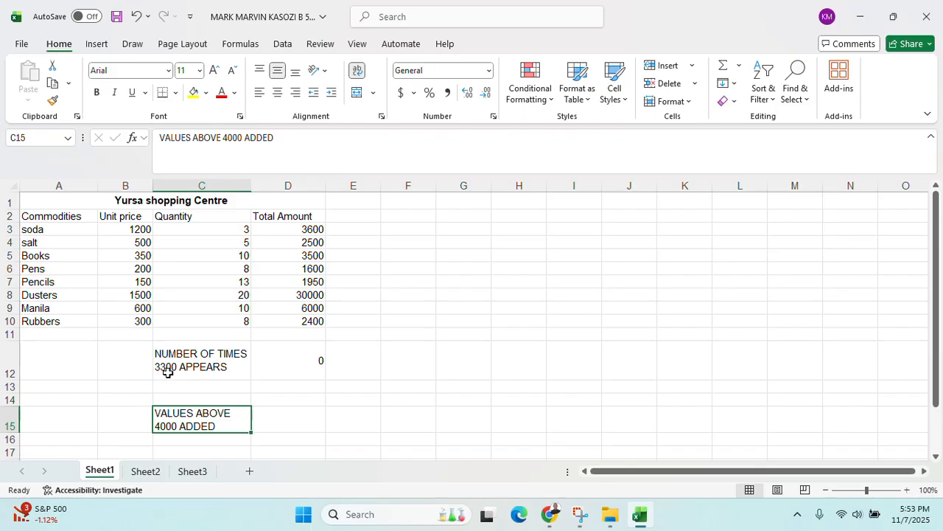
# Enter =SUMIF(D3:D10,>=4000,D3:D10) in D15
pyautogui.click(284, 413)
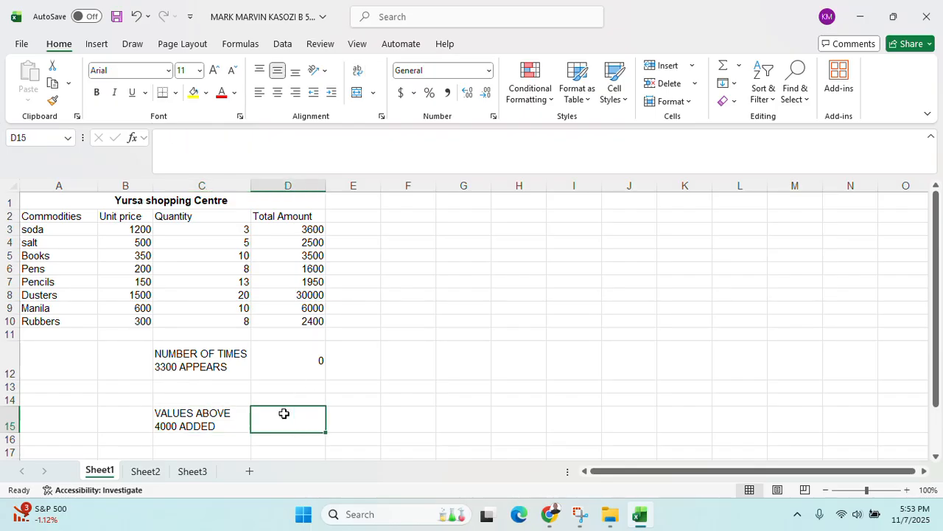
pyautogui.write('=SUMI')
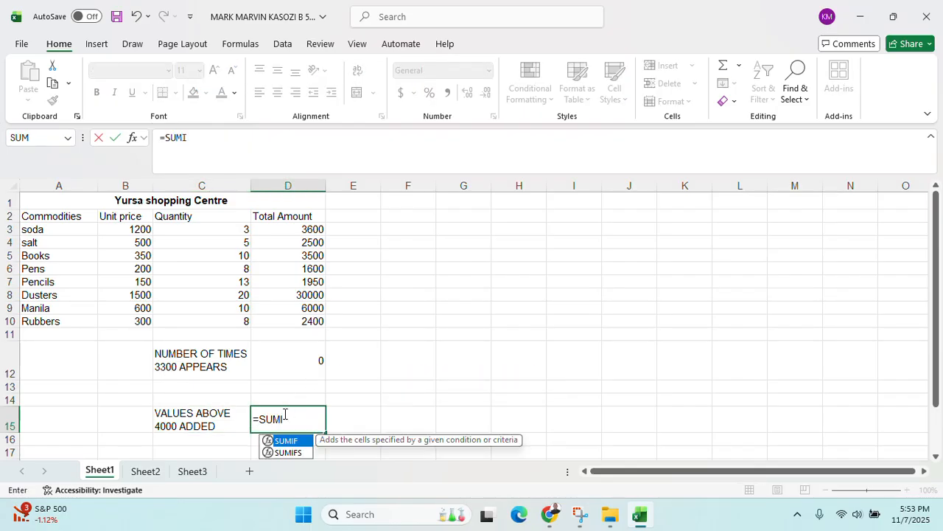
pyautogui.write('F(')
pyautogui.click(310, 229)
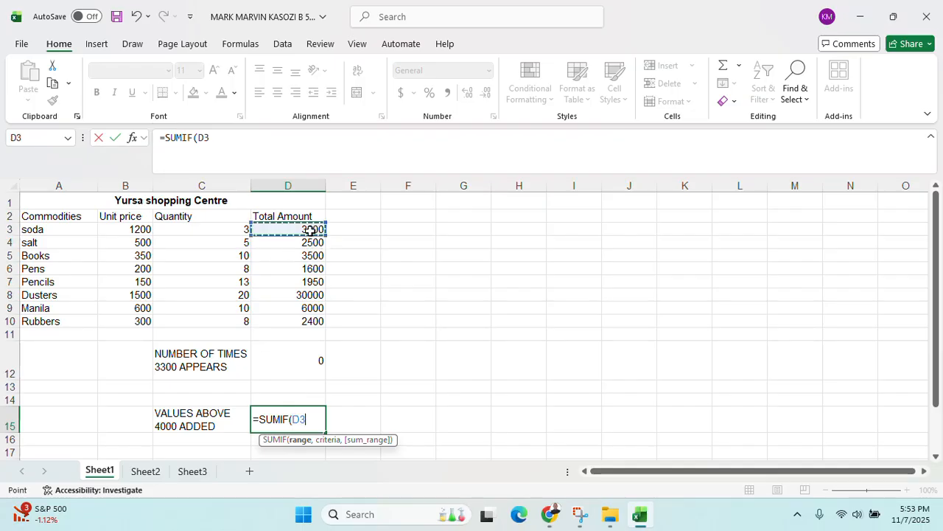
pyautogui.moveTo(310, 229); pyautogui.dragTo(297, 320)
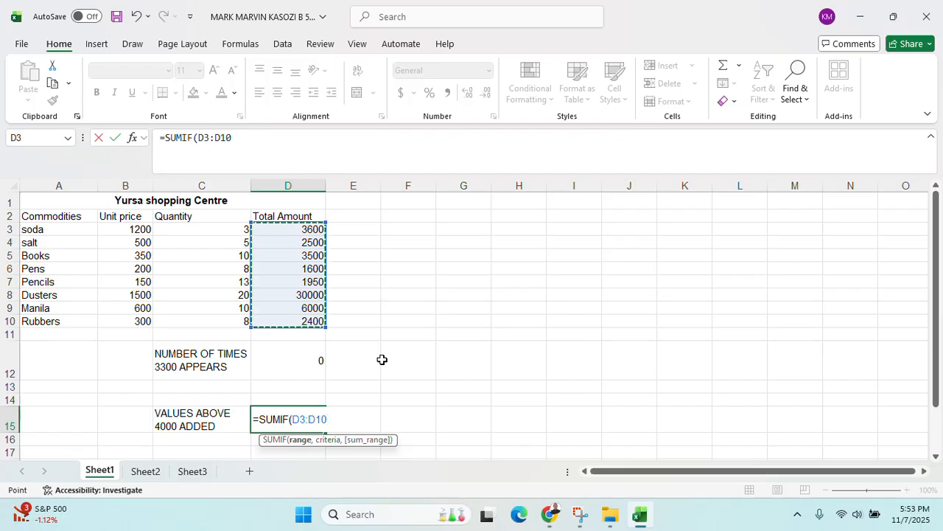
pyautogui.write(',')
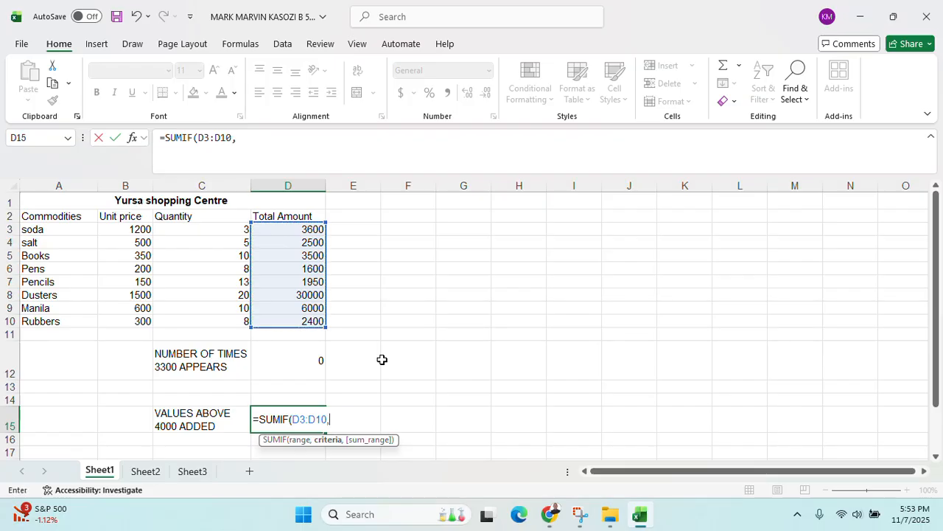
pyautogui.write('>=4000,')
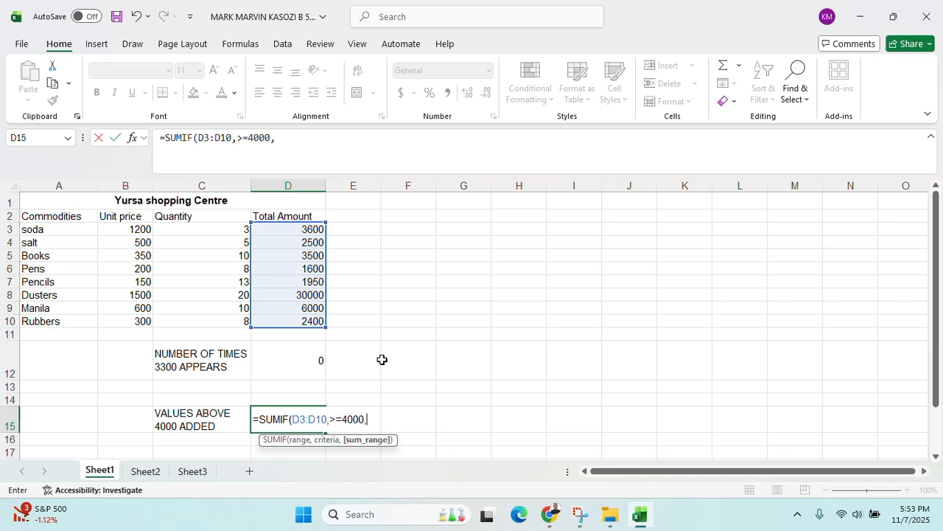
pyautogui.moveTo(311, 233); pyautogui.dragTo(309, 319)
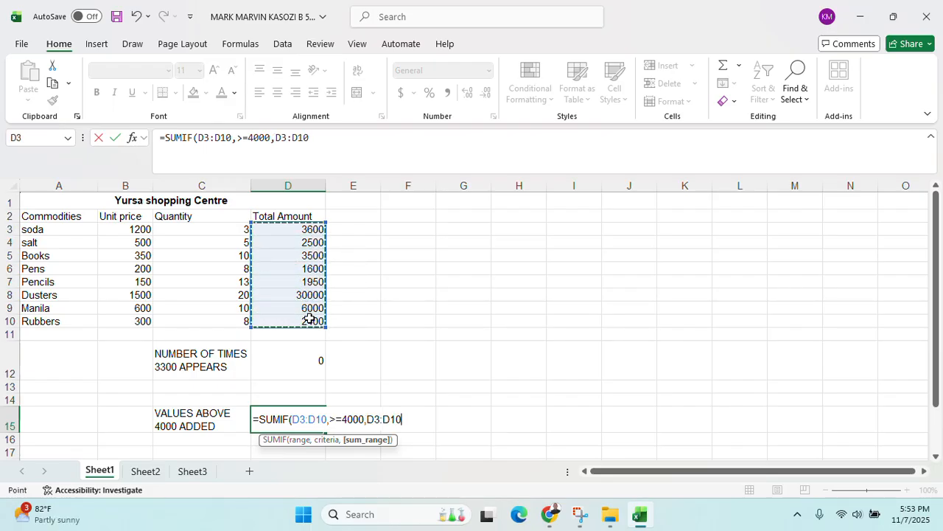
pyautogui.write(')')
pyautogui.press('Return')
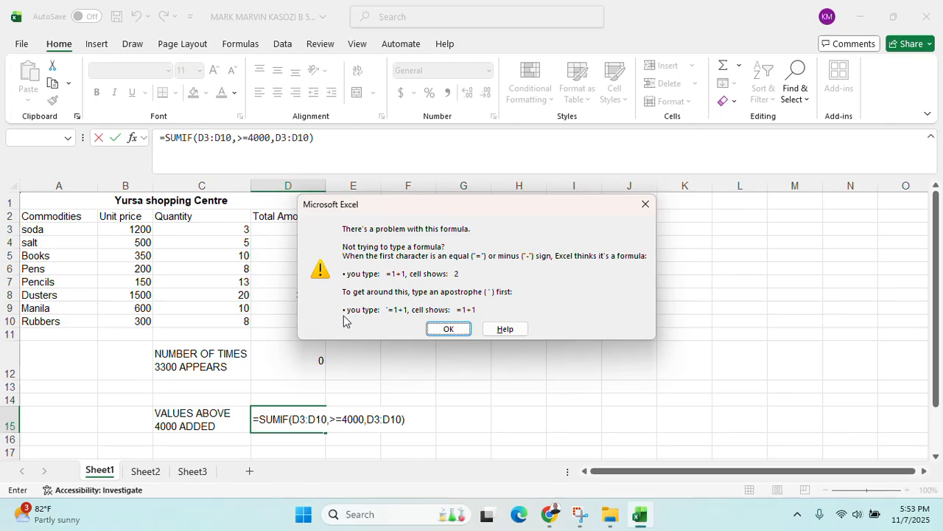
# Fix the formula error by quoting the criterion as ">=4000", giving 36000
pyautogui.click(445, 329)
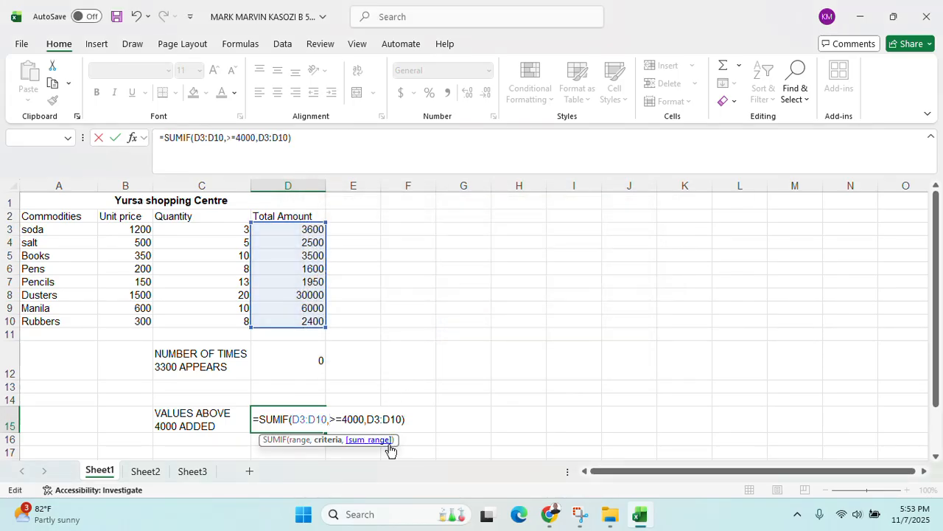
pyautogui.write('"')
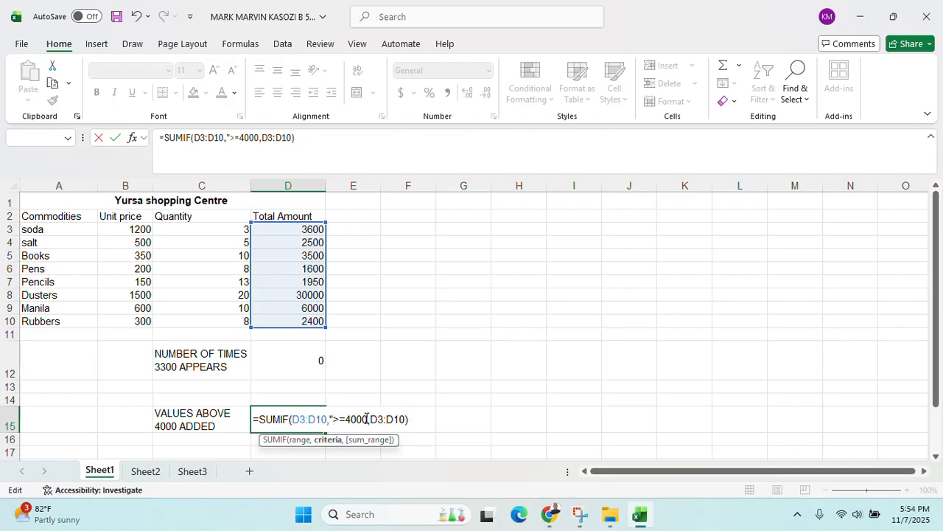
pyautogui.click(366, 418)
pyautogui.write('"')
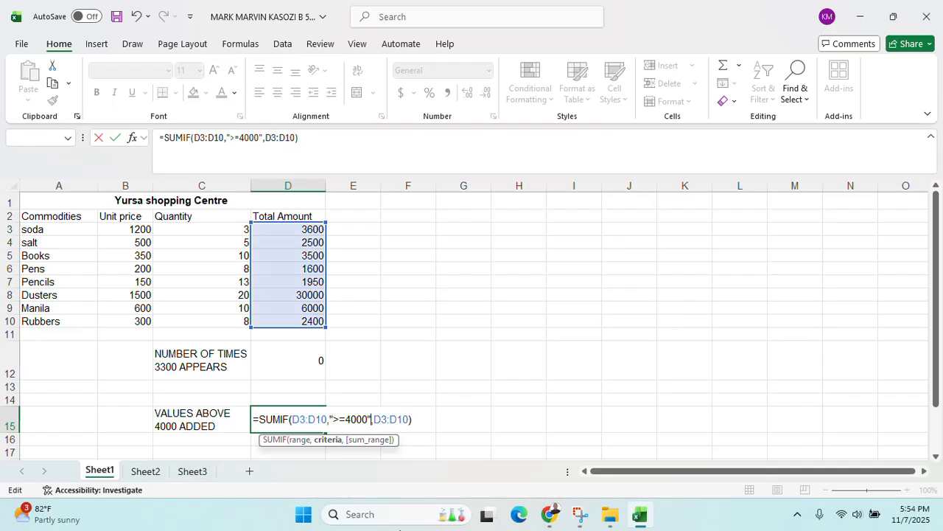
pyautogui.press('Return')
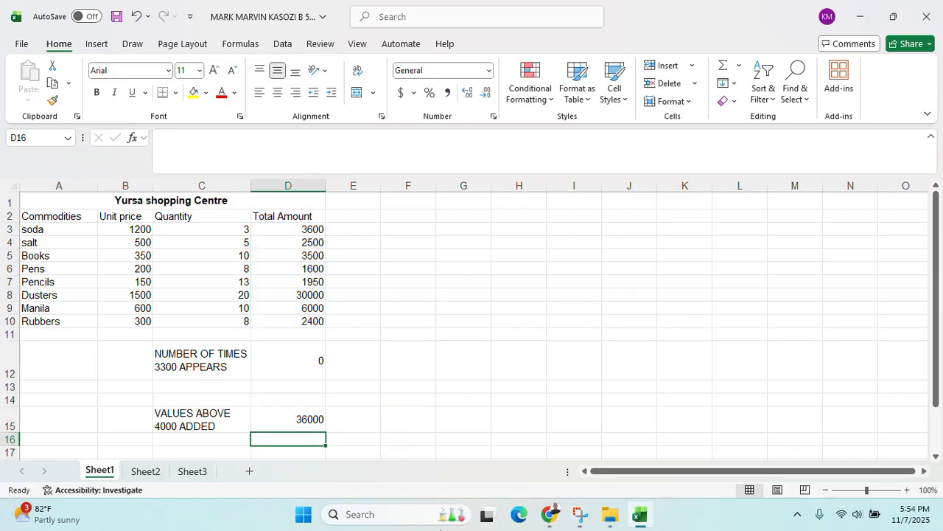
pyautogui.click(304, 423)
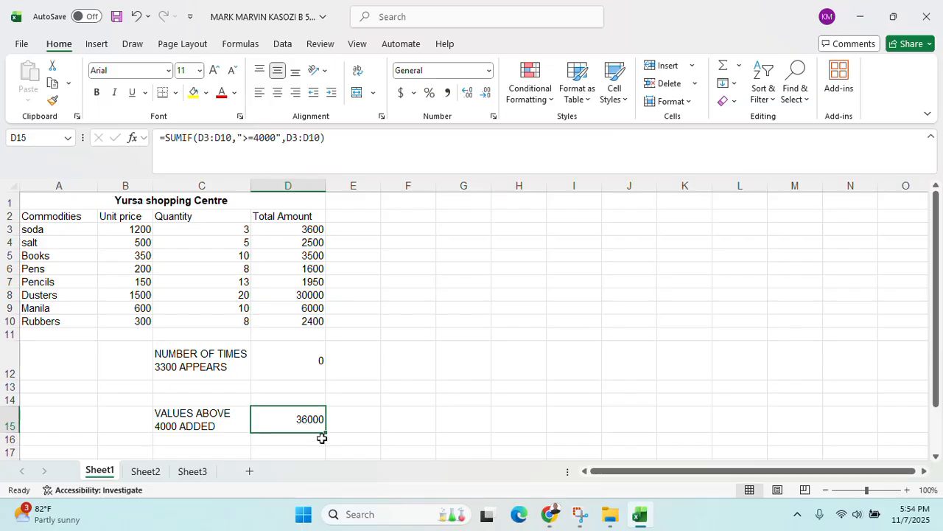
# Change D15's SUMIF criterion to ">4000"; the total stays 36000
pyautogui.click(551, 514)
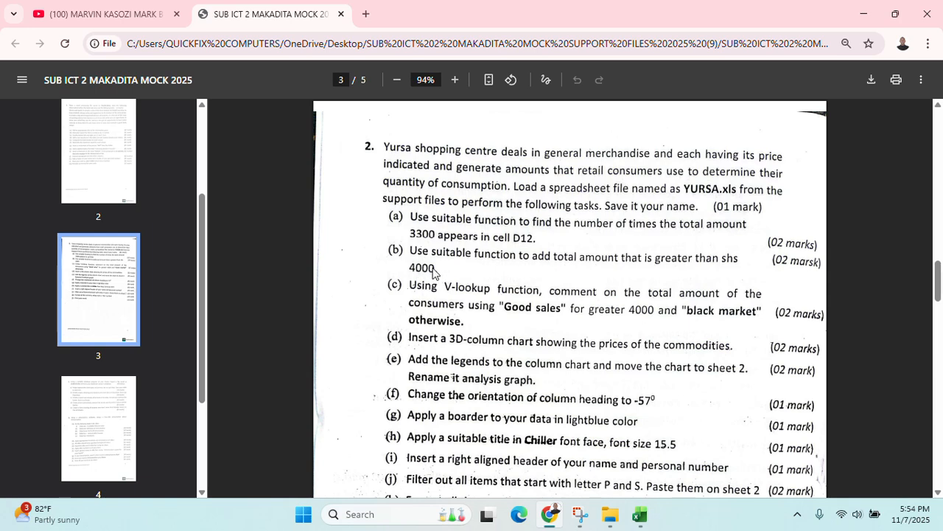
pyautogui.click(640, 513)
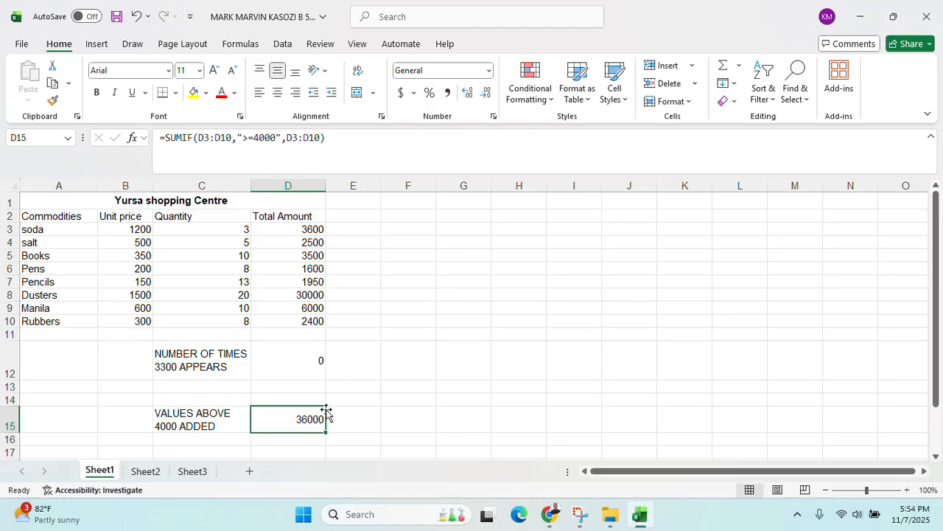
pyautogui.doubleClick(302, 419)
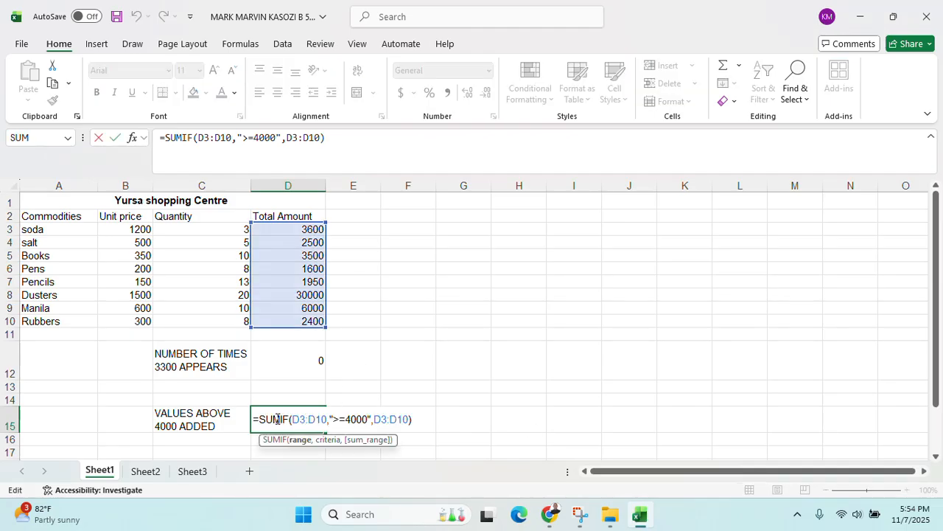
pyautogui.click(334, 419)
pyautogui.press('Delete')
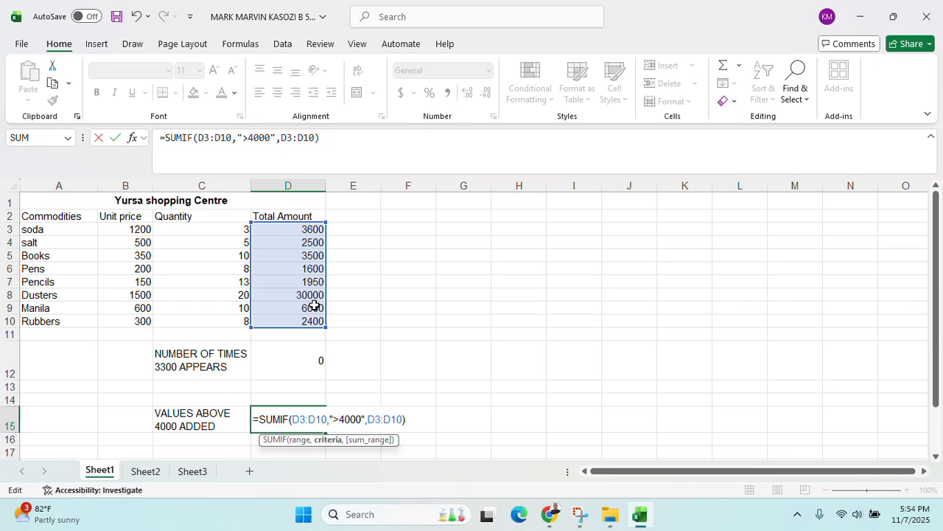
pyautogui.press('Return')
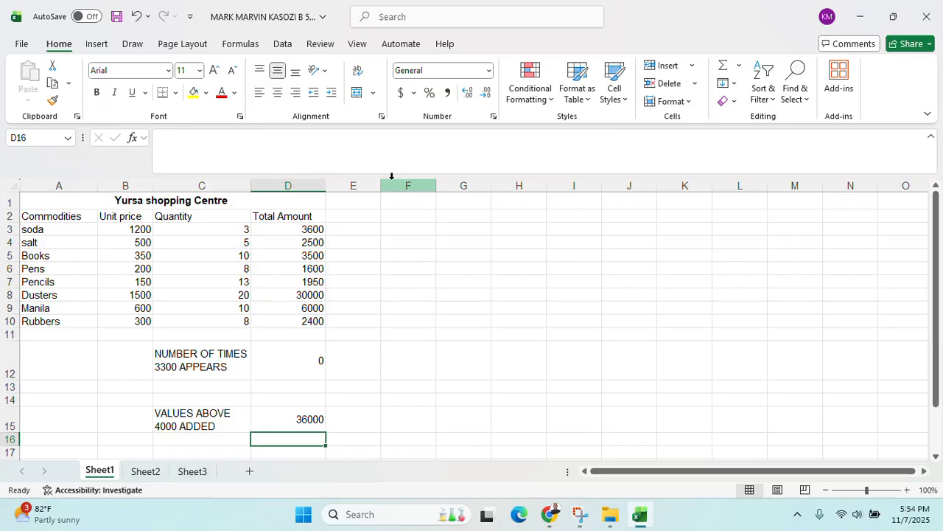
# Switch back to page 3 of the exam PDF listing the YURSA.xls tasks
pyautogui.hotkey('alt', 'Tab')
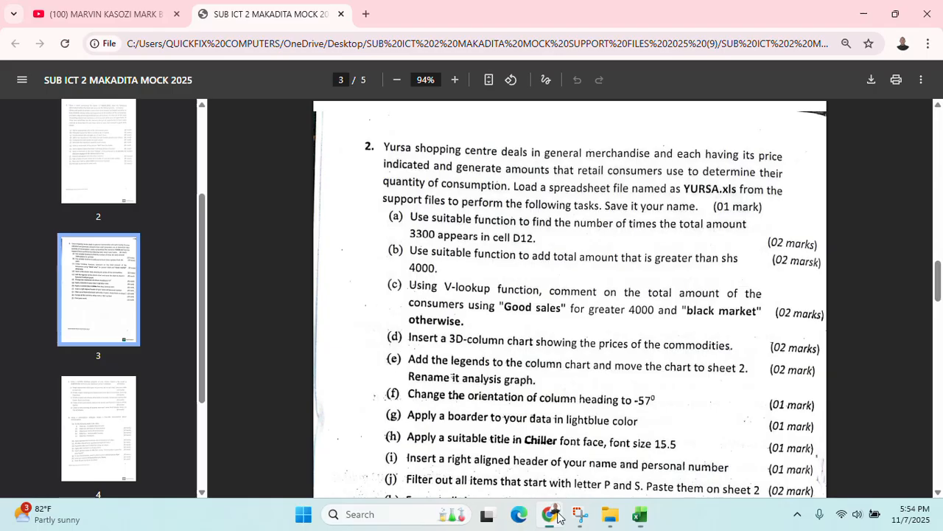
pyautogui.click(399, 34)
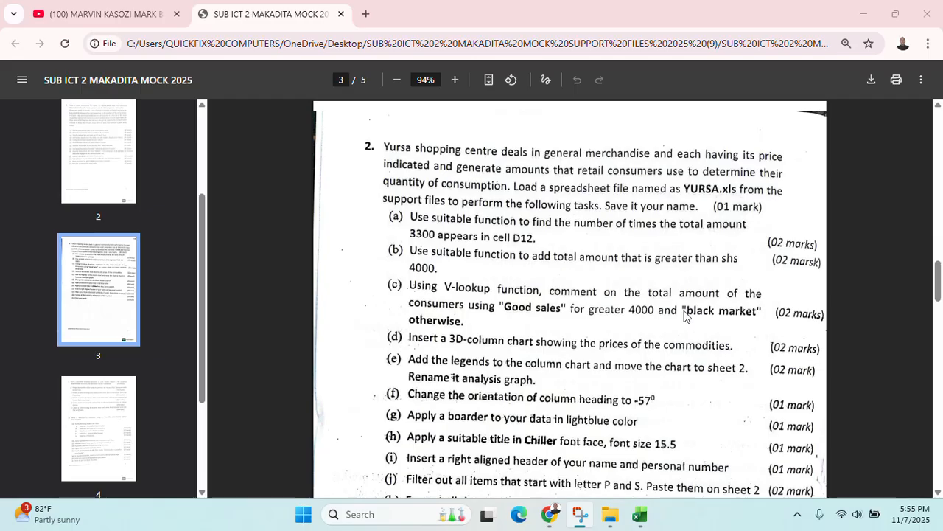
# Review question 2 of the Yursa exam PDF, then return to the Yursa workbook
pyautogui.click(640, 515)
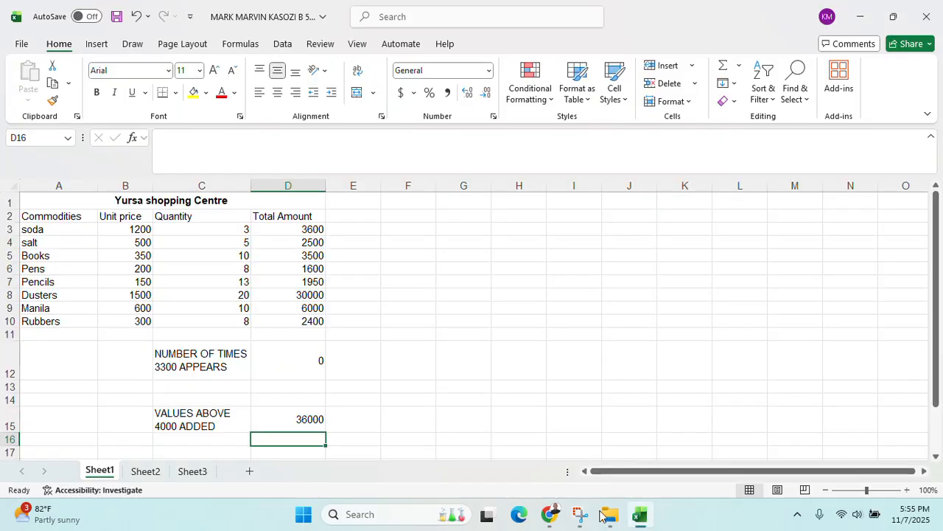
pyautogui.click(548, 518)
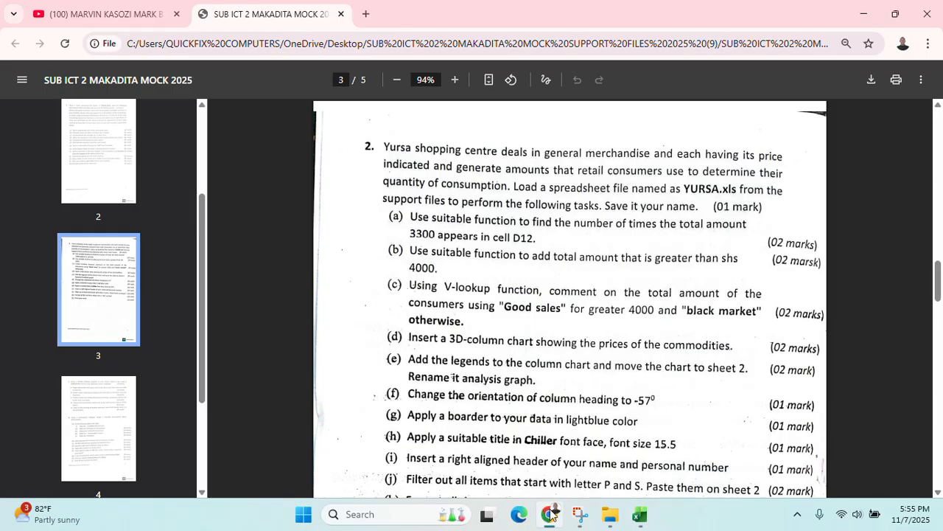
pyautogui.scroll(-4, 546, 460)
pyautogui.scroll(2, 547, 459)
pyautogui.scroll(2, 547, 460)
pyautogui.scroll(-5, 549, 455)
pyautogui.scroll(10, 558, 464)
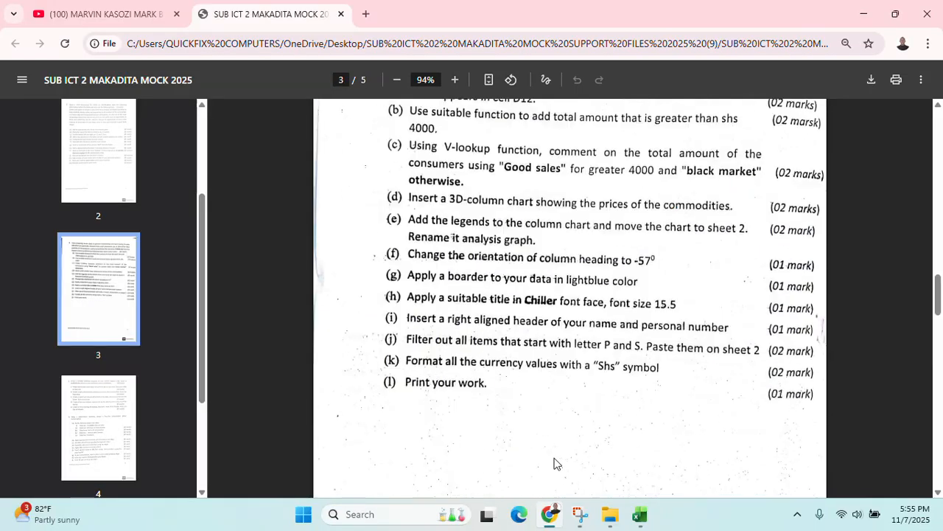
pyautogui.scroll(-3, 560, 463)
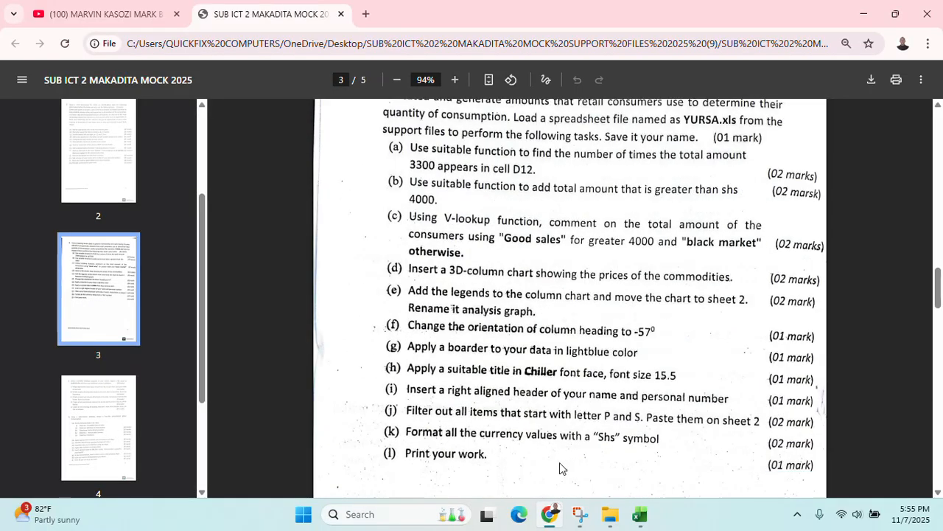
pyautogui.click(639, 514)
pyautogui.scroll(-1, 448, 355)
pyautogui.scroll(1, 448, 354)
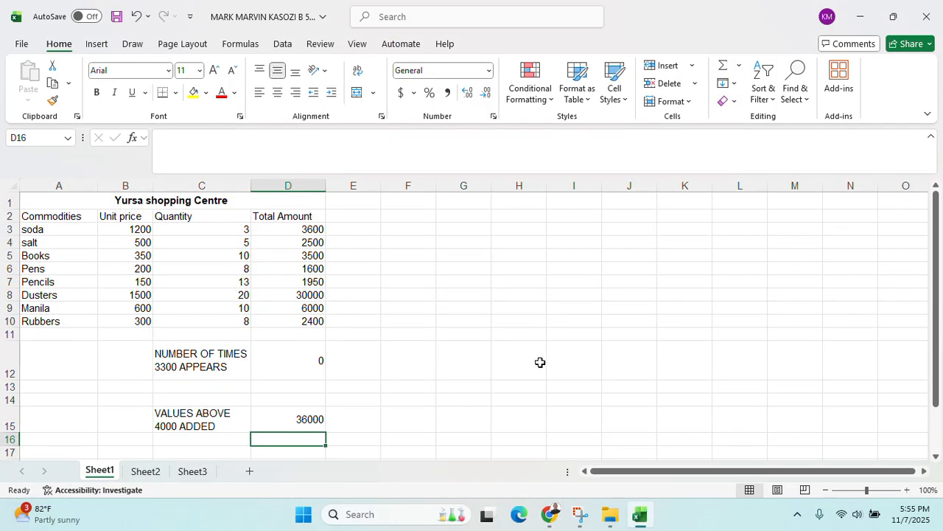
# Add AMOUNT and COMMENT headings in G12:H12 with amounts 0, 3000 and 4000 in G13:G15
pyautogui.click(520, 367)
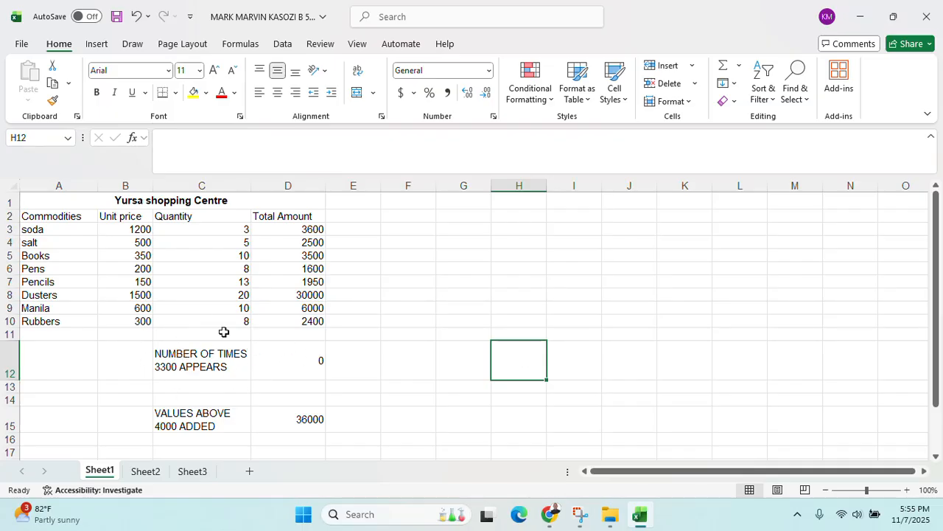
pyautogui.click(475, 367)
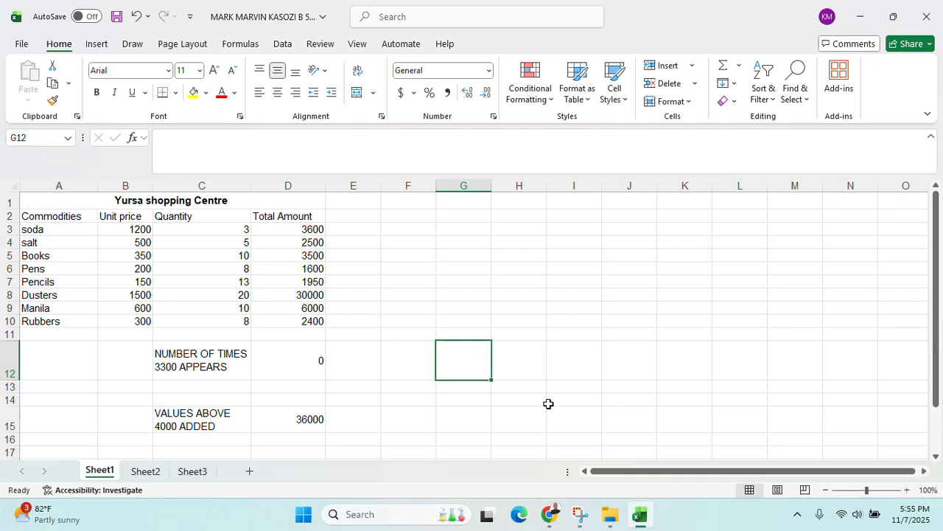
pyautogui.write('AMOUNT')
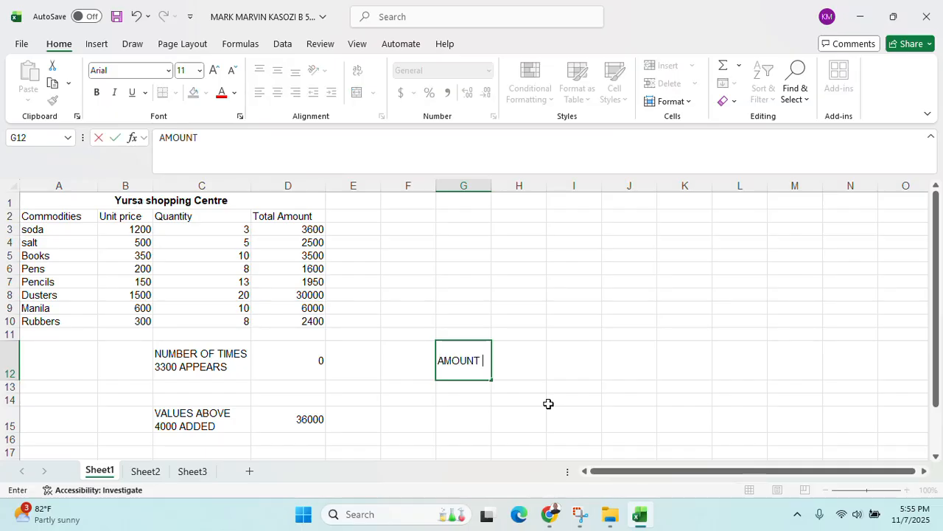
pyautogui.click(540, 365)
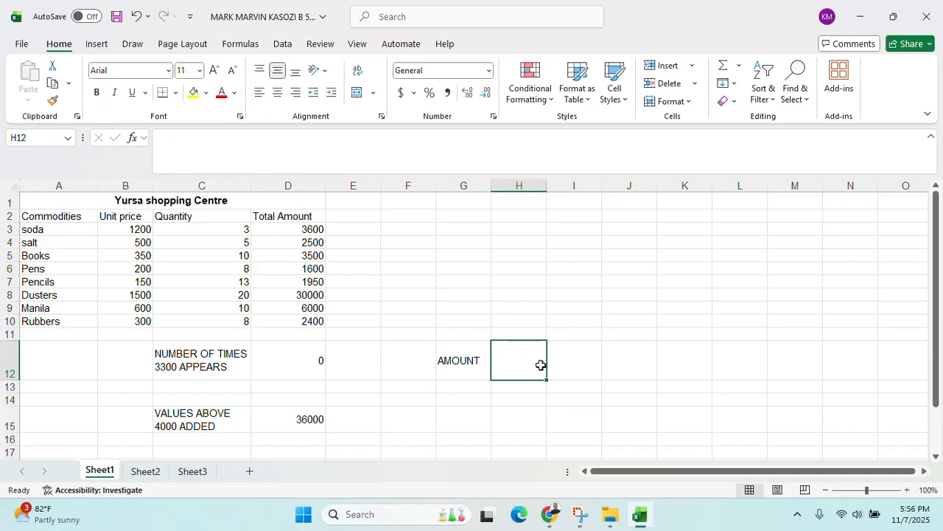
pyautogui.write('=')
pyautogui.write('COMM')
pyautogui.write('ENT')
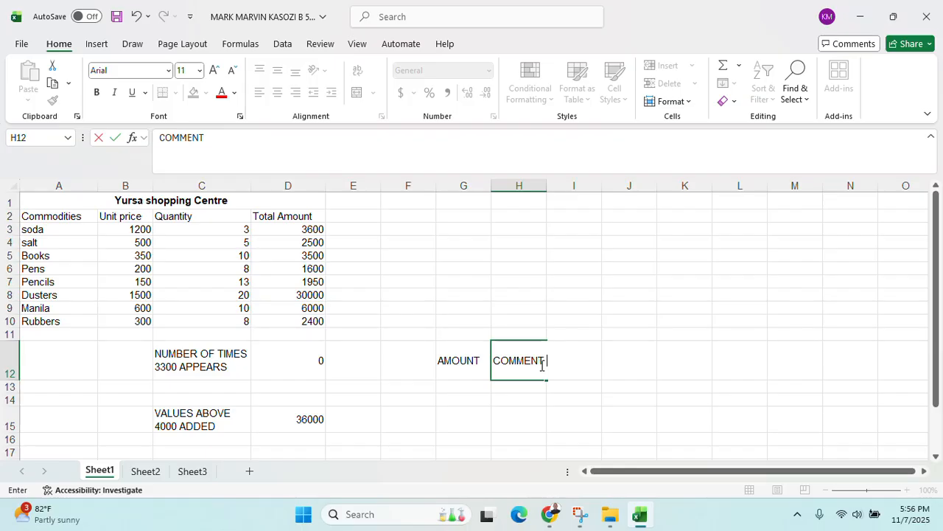
pyautogui.click(477, 378)
pyautogui.click(477, 385)
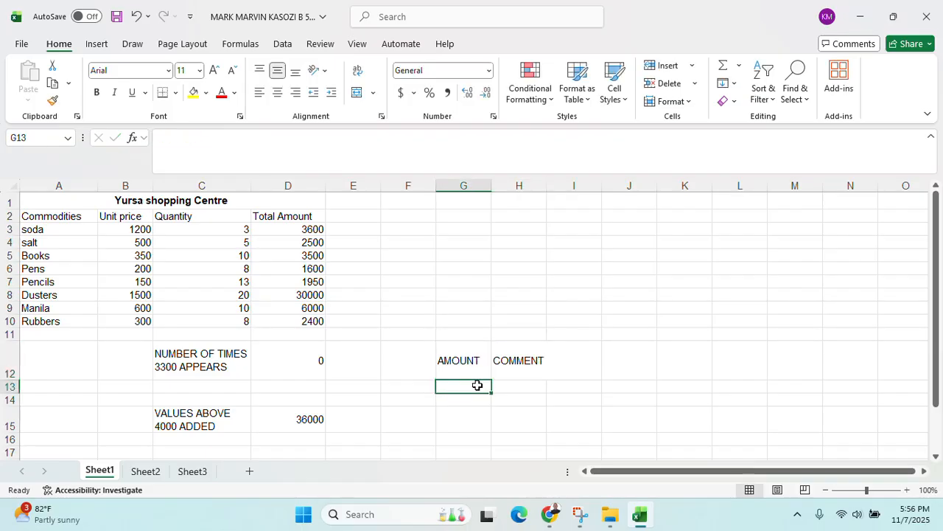
pyautogui.write('0')
pyautogui.click(471, 401)
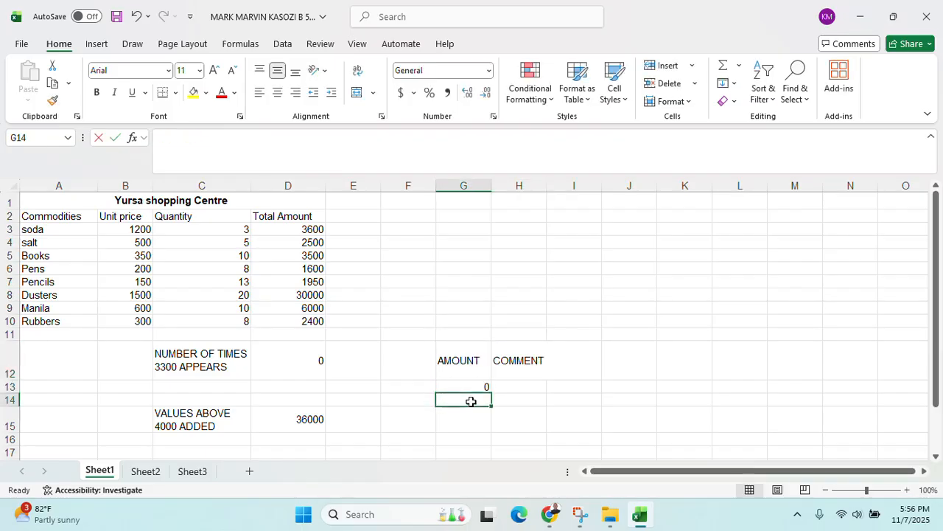
pyautogui.write('3000')
pyautogui.click(472, 417)
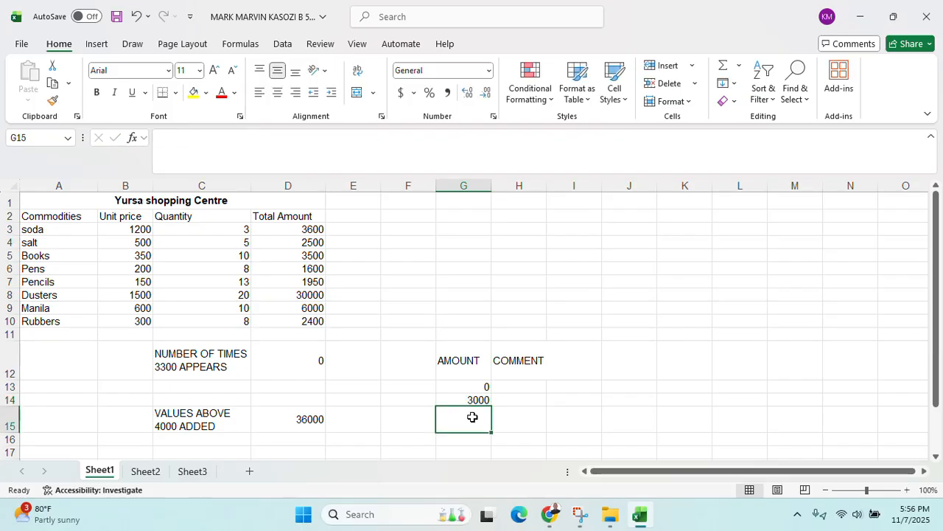
pyautogui.doubleClick(472, 417)
pyautogui.write('5000')
pyautogui.press('Up')
# Enter comments BLACK MARKET, BLACK MARKET and GOOD SALES in H13:H15
pyautogui.press('Right')
pyautogui.press('Up')
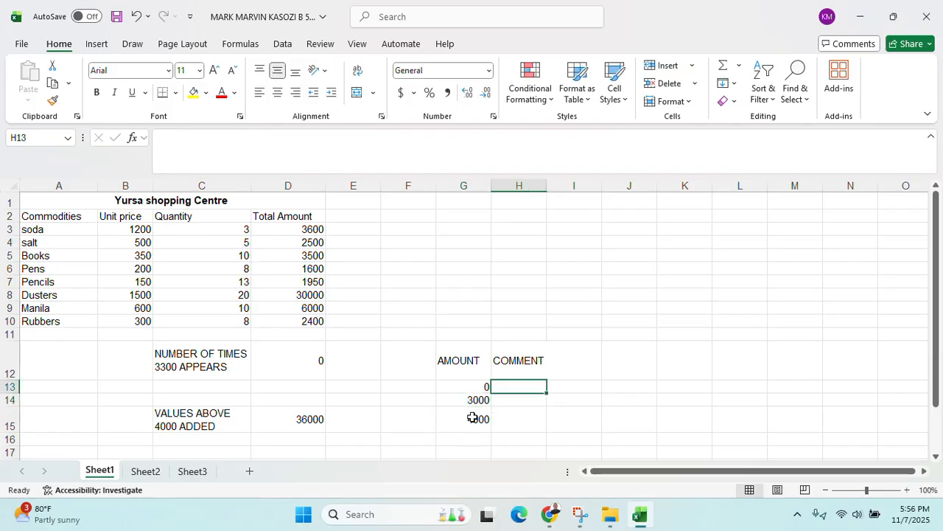
pyautogui.write('BLACK MA')
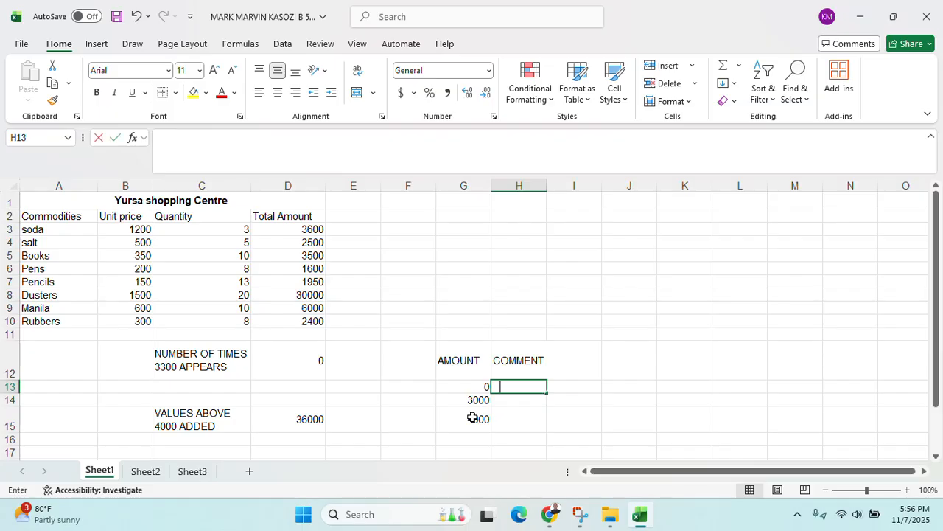
pyautogui.write('RKET')
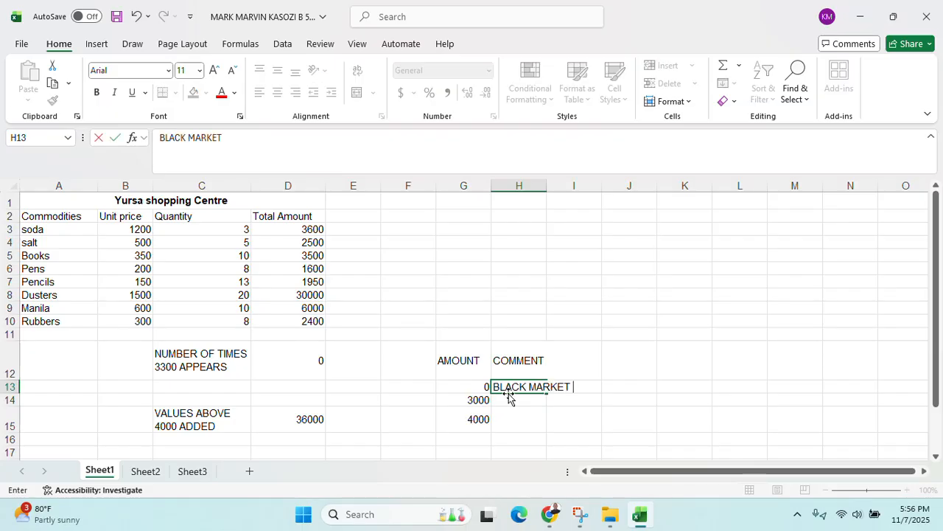
pyautogui.press('Return')
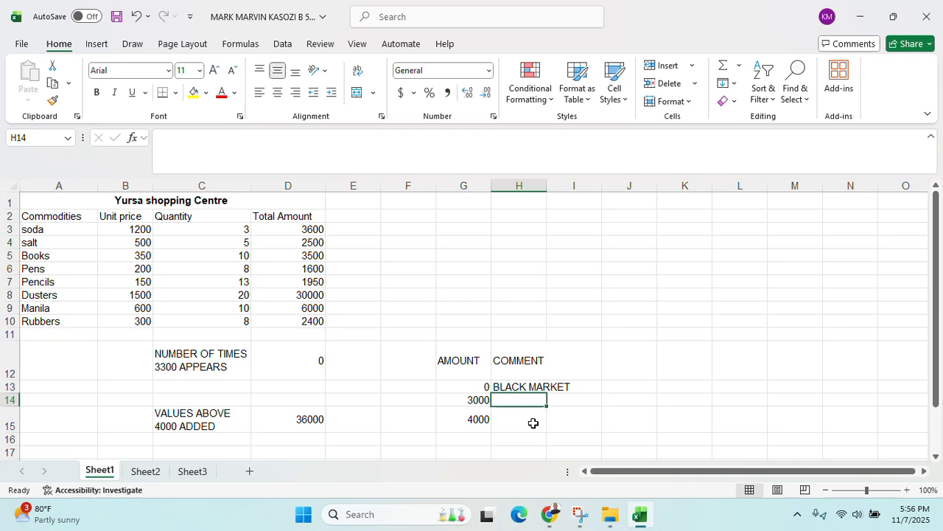
pyautogui.hotkey('alt', 'Tab')
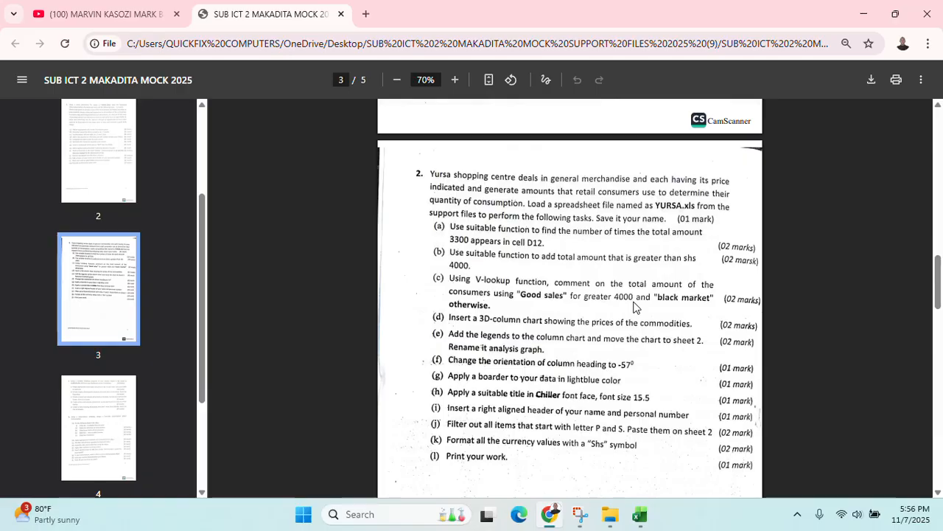
pyautogui.click(864, 13)
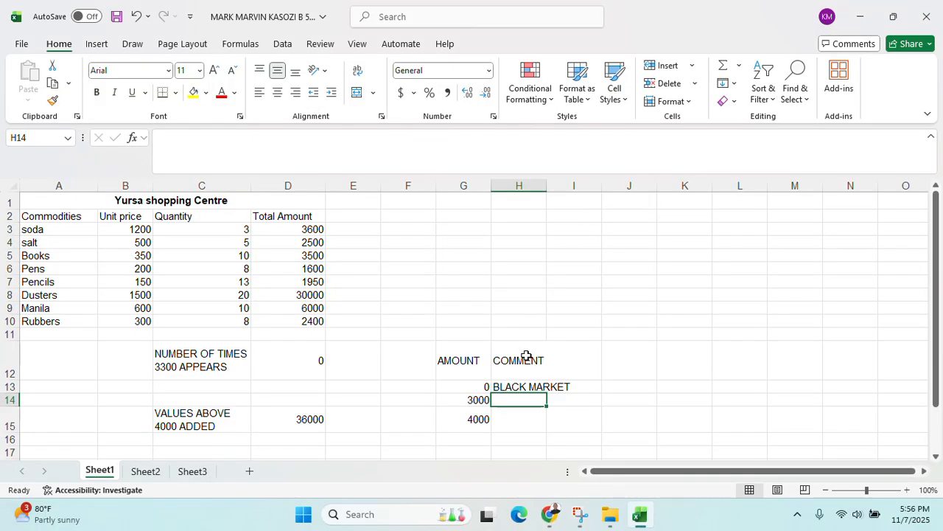
pyautogui.write('BLA')
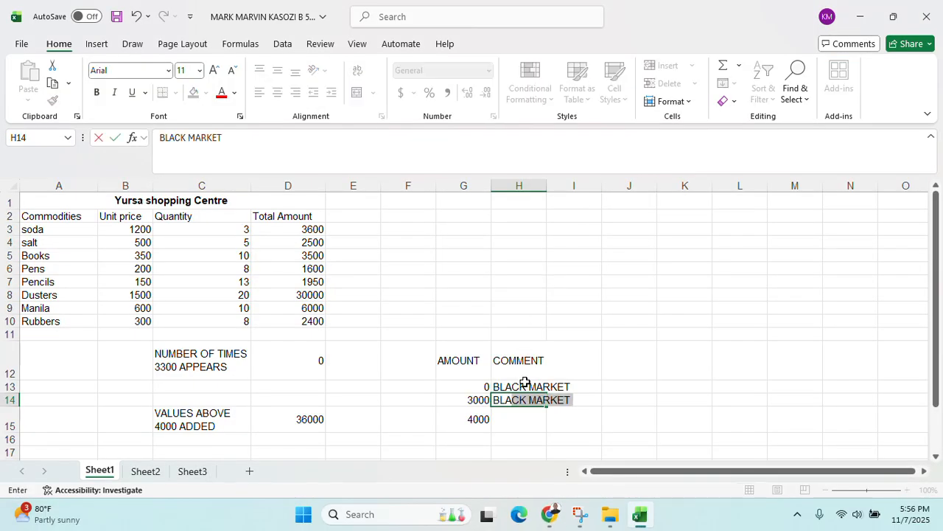
pyautogui.write('CK MA')
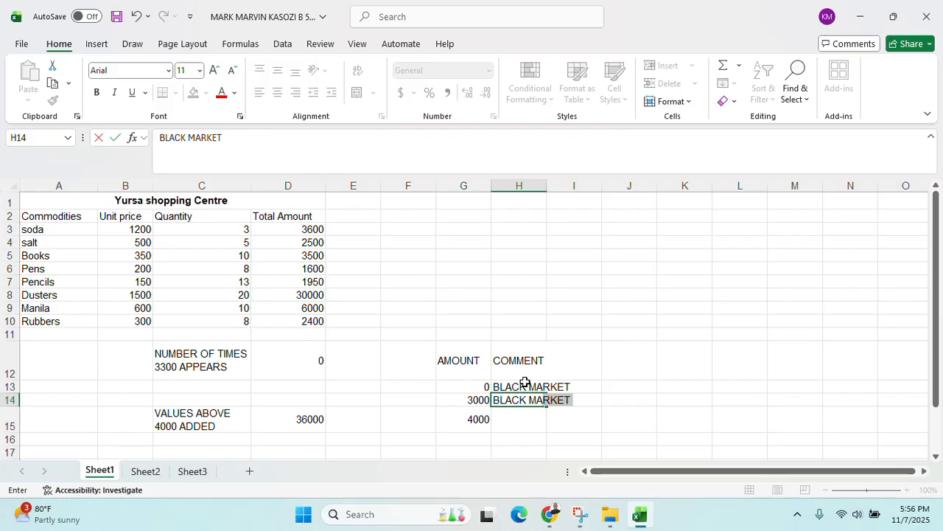
pyautogui.press('BackSpace')
pyautogui.write('RKET')
pyautogui.click(520, 420)
pyautogui.doubleClick(521, 421)
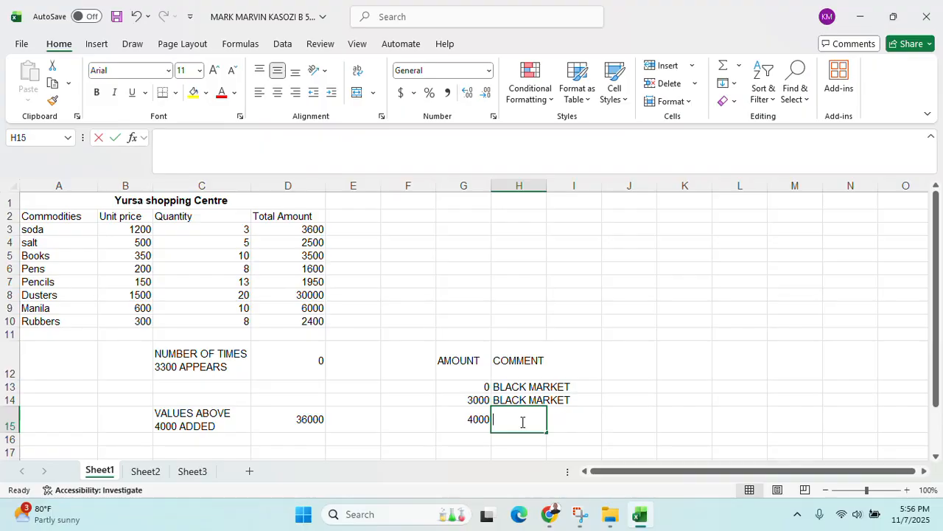
pyautogui.write('GOOD SALES')
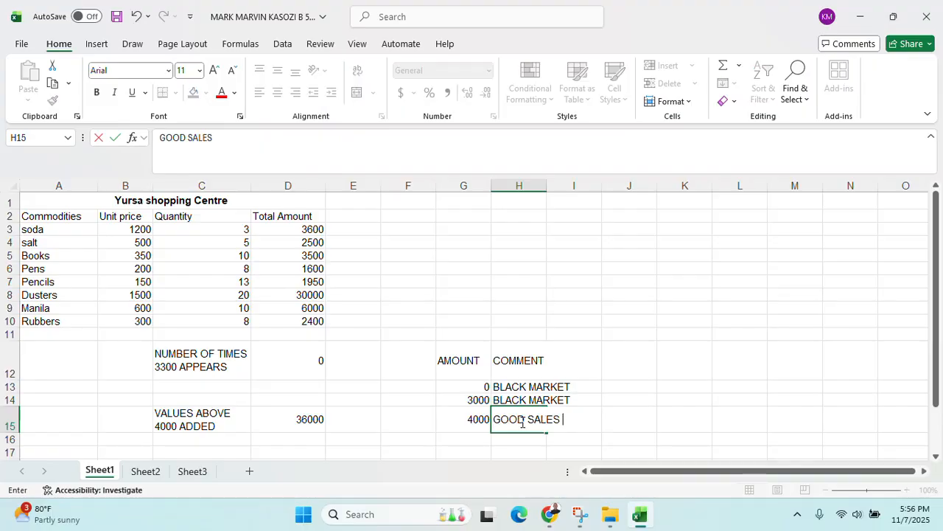
pyautogui.click(633, 368)
# Apply All Borders to the lookup table G12:I15 and the Yursa table A1:D15
pyautogui.moveTo(452, 358); pyautogui.dragTo(559, 418)
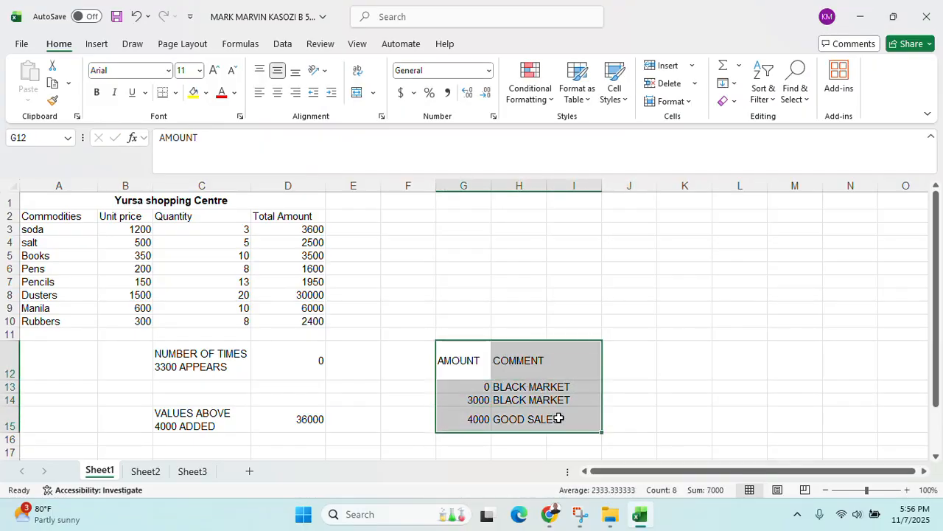
pyautogui.click(176, 92)
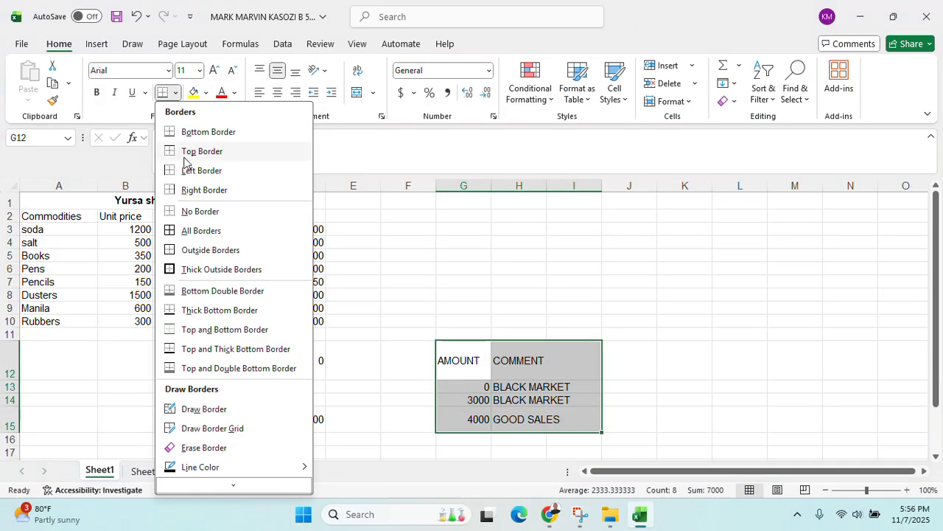
pyautogui.click(198, 232)
pyautogui.moveTo(58, 205); pyautogui.dragTo(291, 423)
pyautogui.click(163, 92)
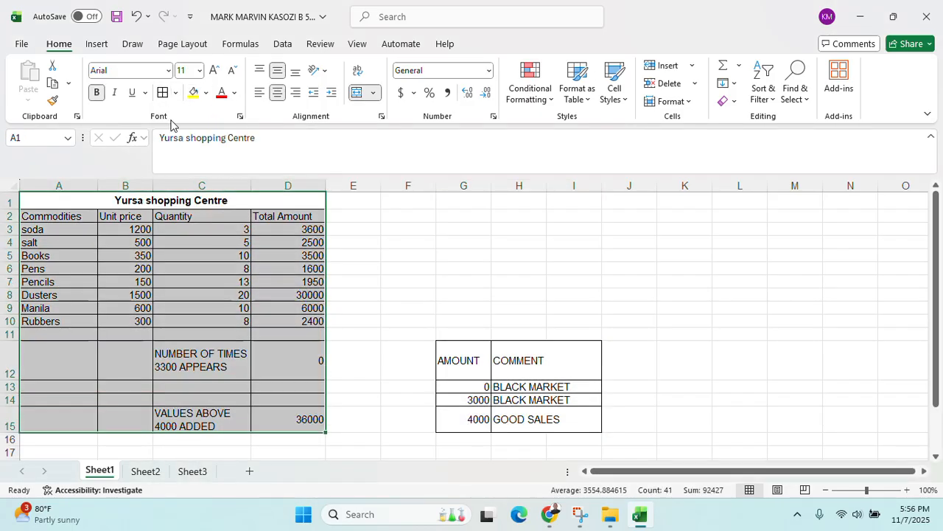
pyautogui.click(407, 203)
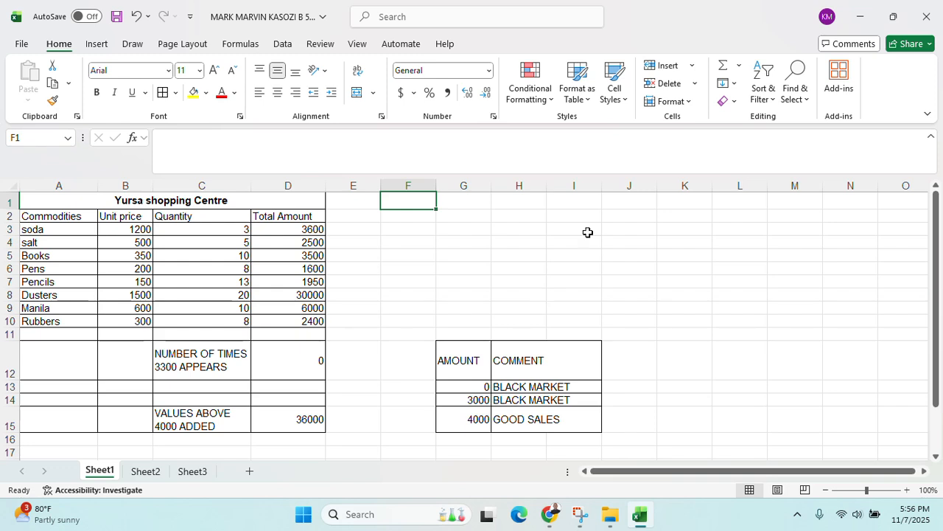
pyautogui.click(351, 214)
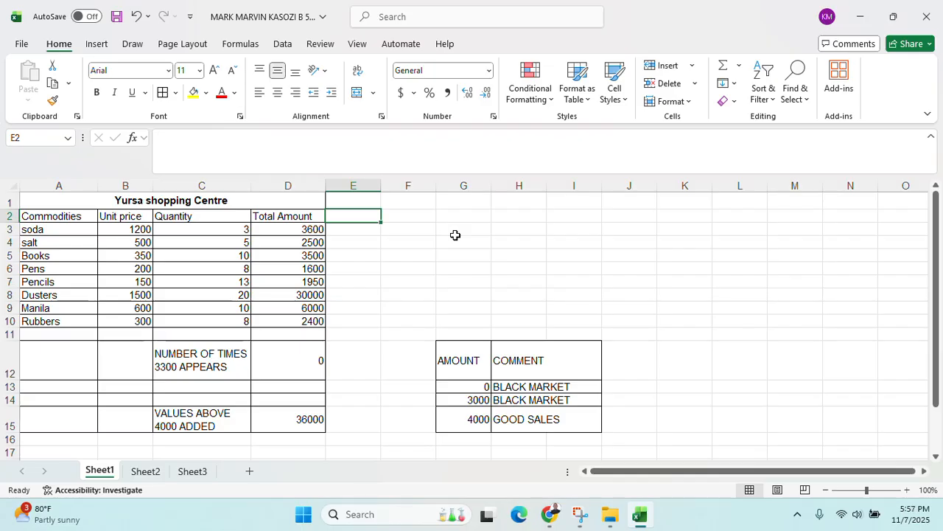
# Type the heading COMMENT ON COMMODITIES in E2 and widen column E to fit it
pyautogui.write('COMMET')
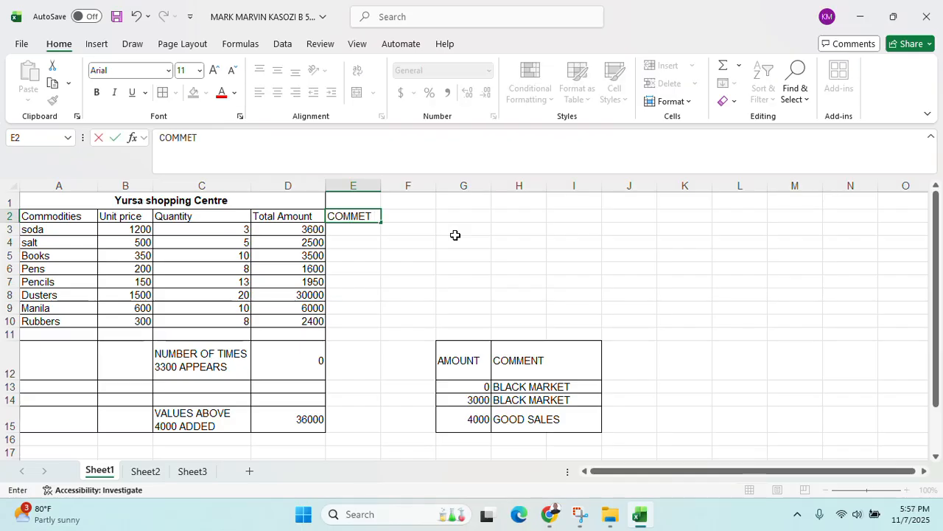
pyautogui.write(' O')
pyautogui.press('BackSpace')
pyautogui.press('BackSpace')
pyautogui.press('BackSpace')
pyautogui.write('NT ON COMMODITIES')
pyautogui.click(404, 240)
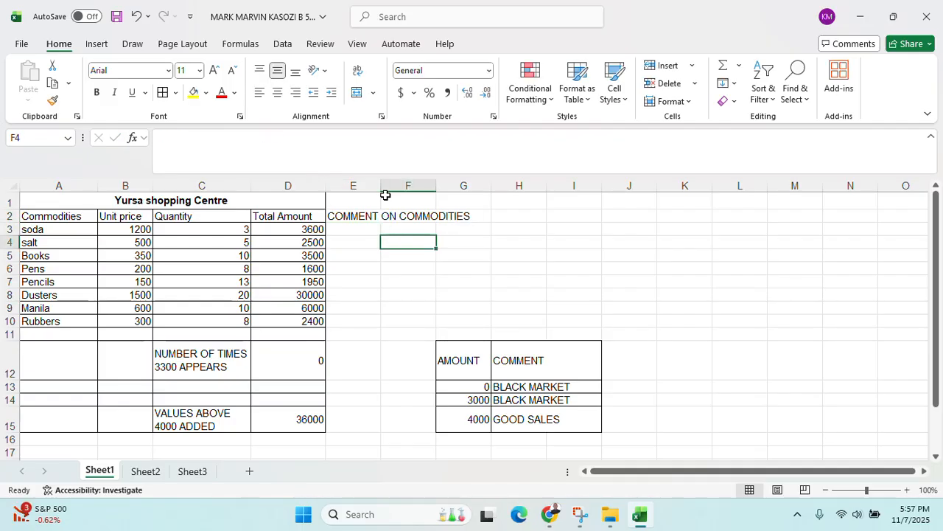
pyautogui.moveTo(380, 185); pyautogui.dragTo(482, 185)
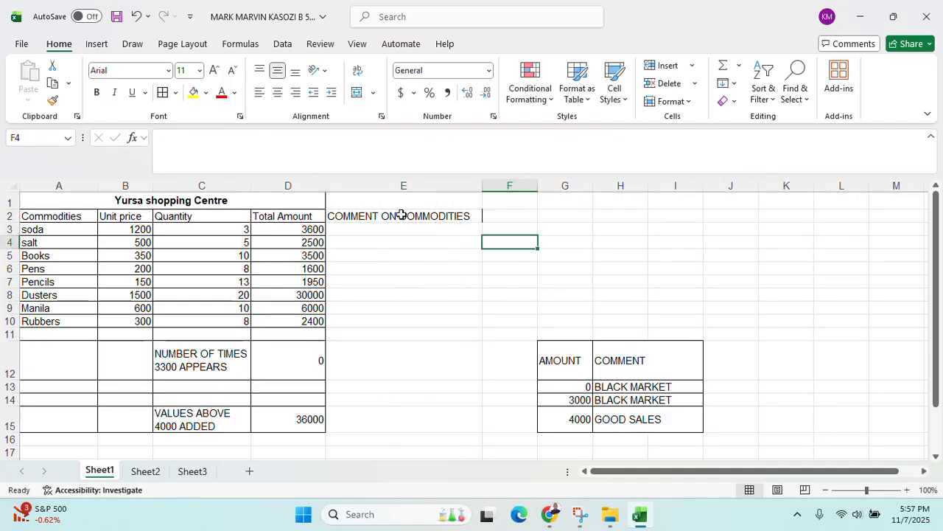
# Start a VLOOKUP of D3 against G13:I15 in E3, then abandon it and undo the column widening
pyautogui.click(381, 228)
pyautogui.write('=')
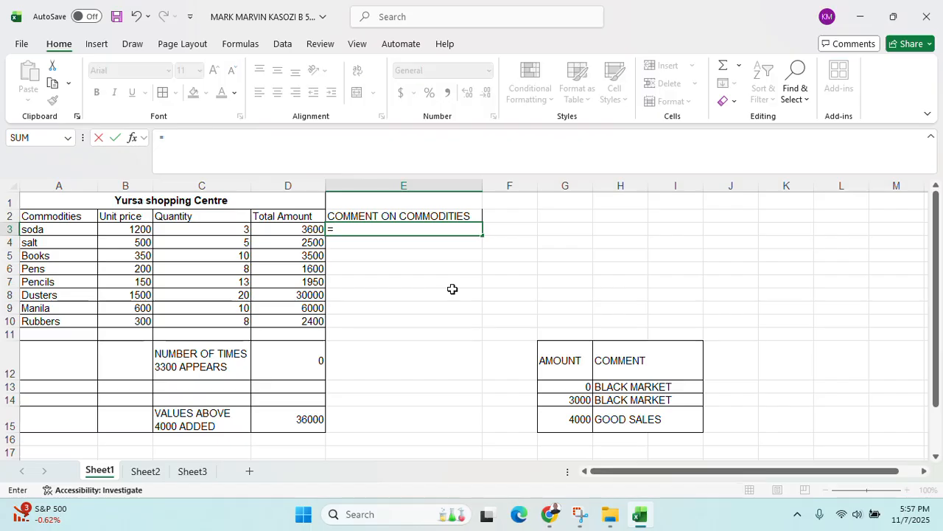
pyautogui.write('VLOOK')
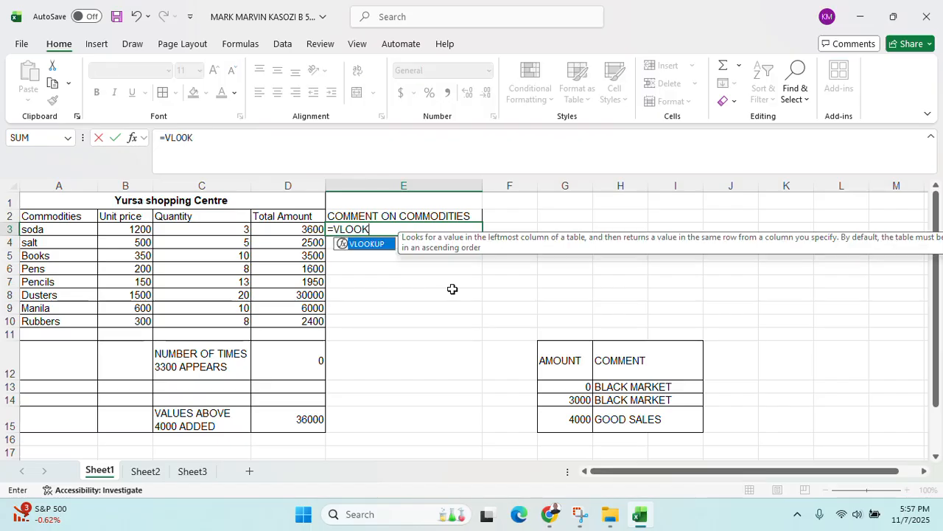
pyautogui.write('UP(')
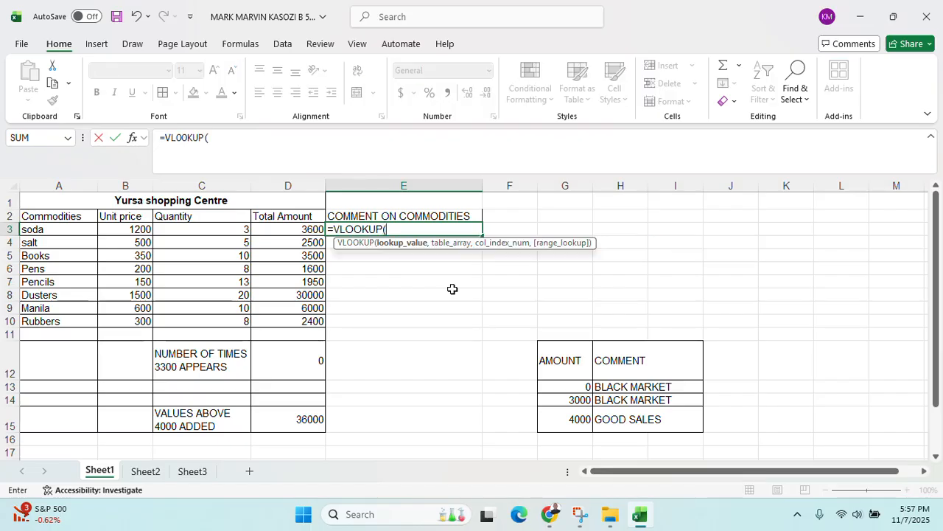
pyautogui.click(571, 387)
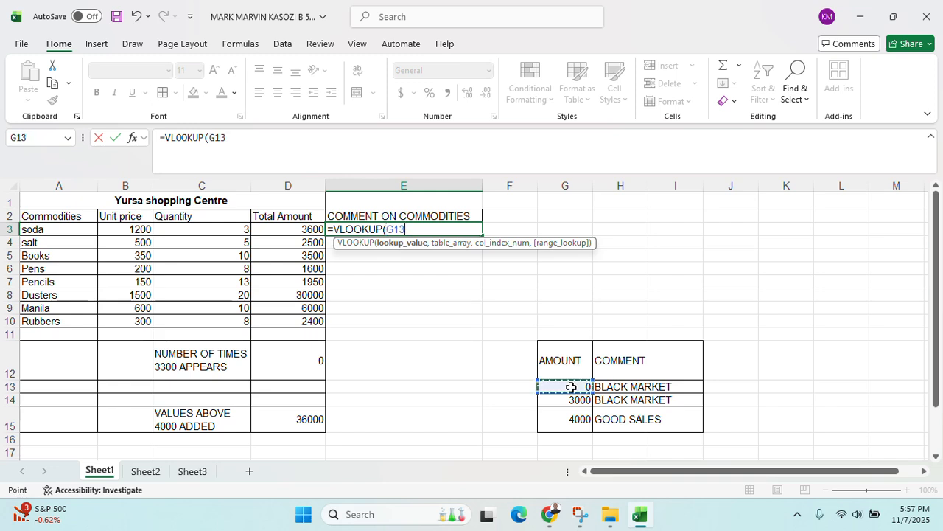
pyautogui.press('BackSpace')
pyautogui.press('BackSpace')
pyautogui.press('BackSpace')
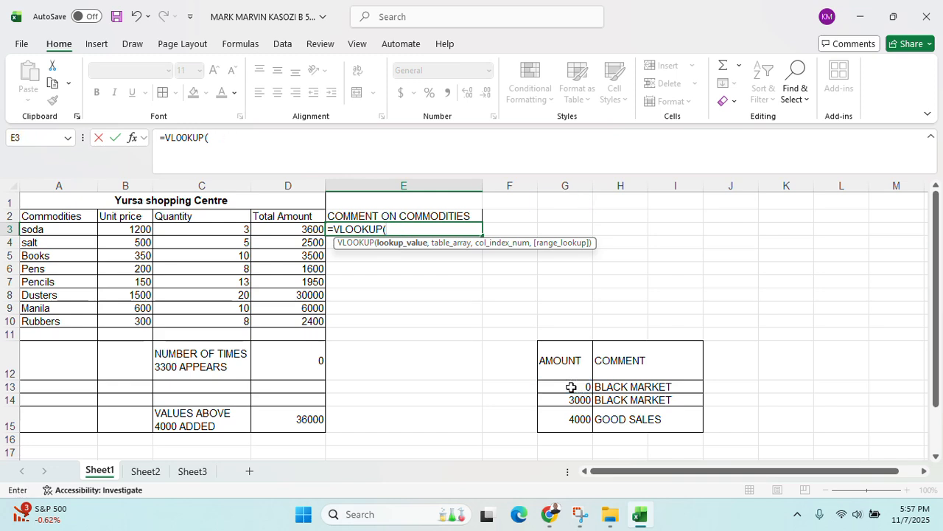
pyautogui.click(282, 229)
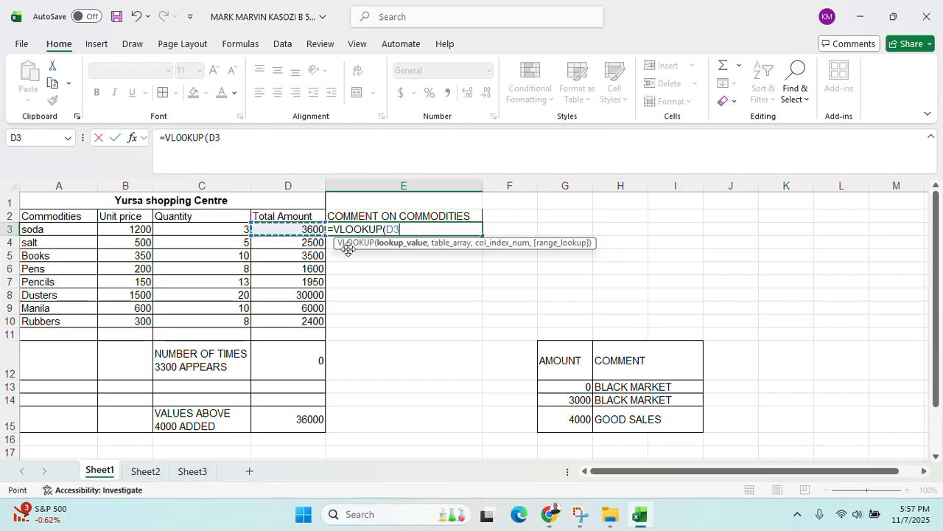
pyautogui.write(',')
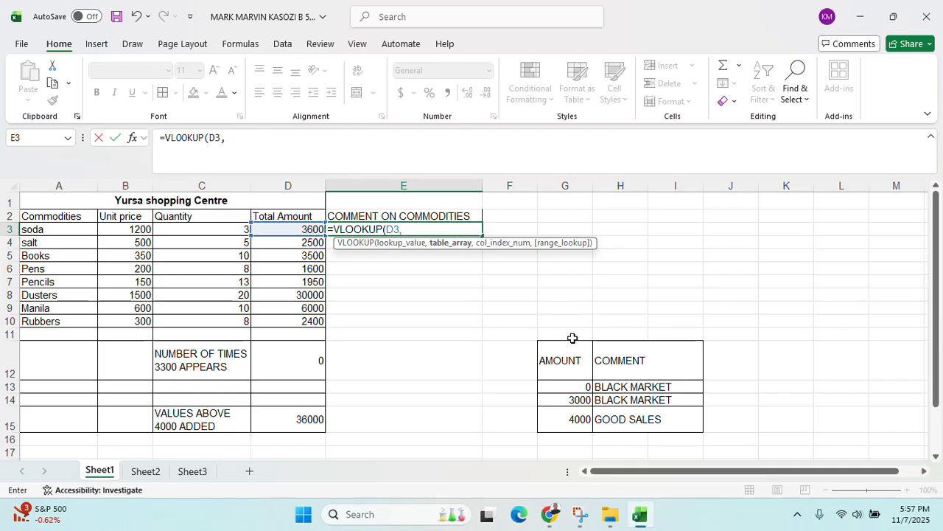
pyautogui.click(572, 385)
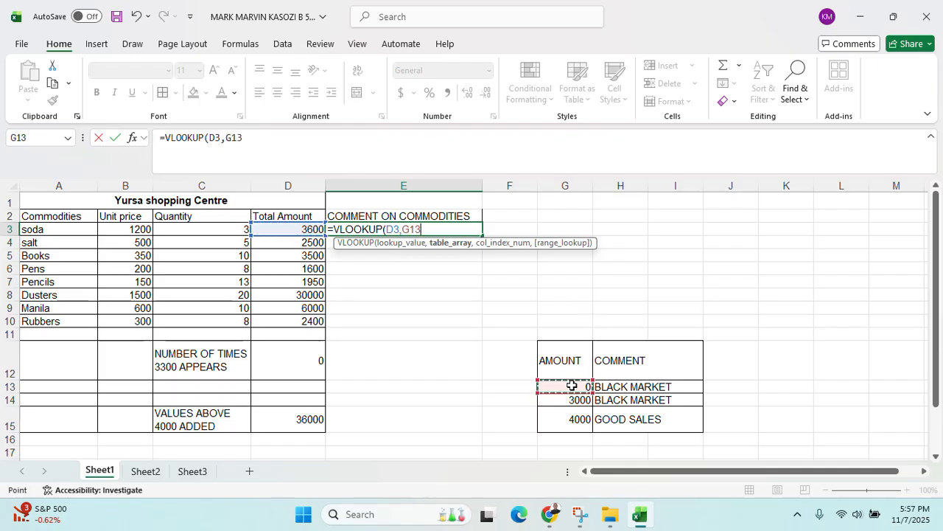
pyautogui.press('F4')
pyautogui.press('F8')
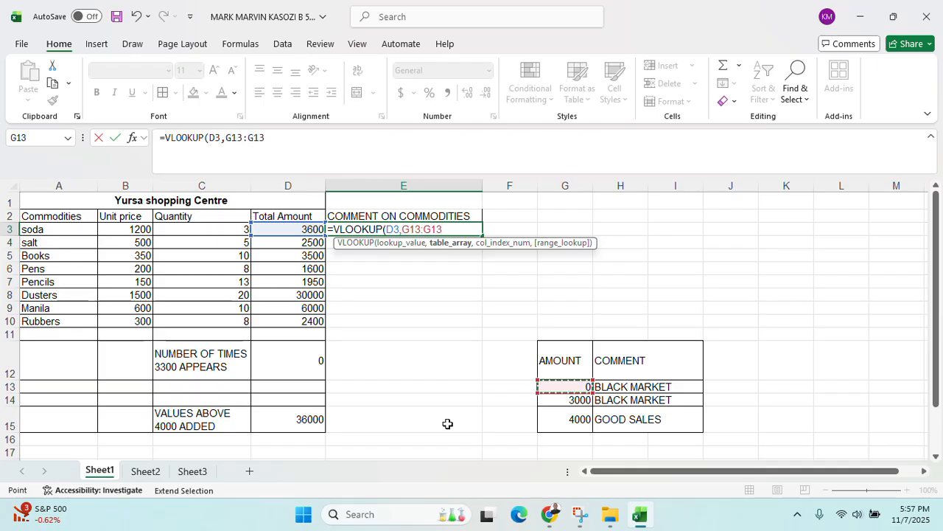
pyautogui.press('BackSpace')
pyautogui.press('BackSpace')
pyautogui.press('BackSpace')
pyautogui.press('BackSpace')
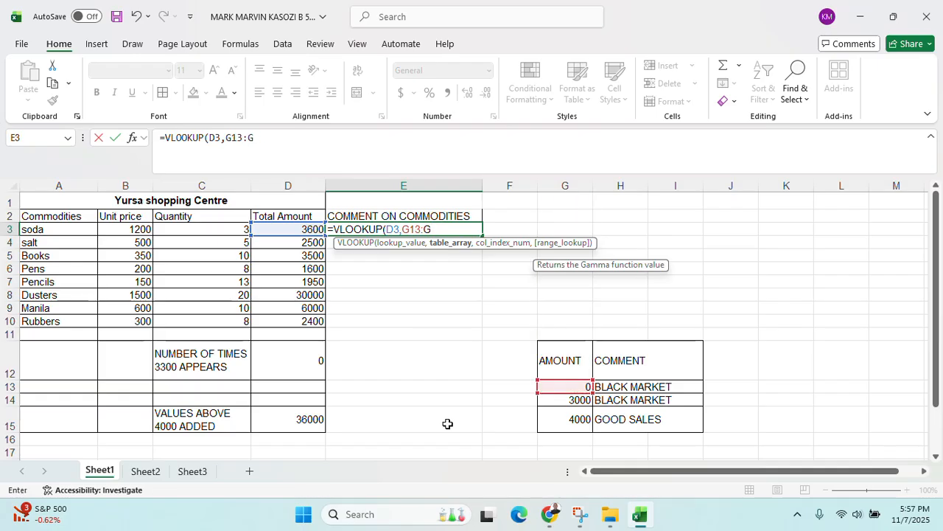
pyautogui.press('F4')
pyautogui.write(':')
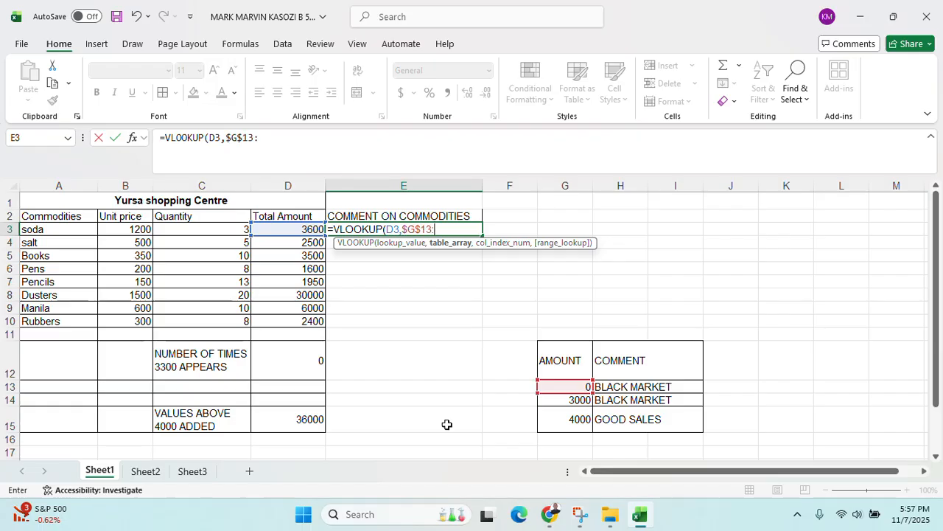
pyautogui.click(655, 419)
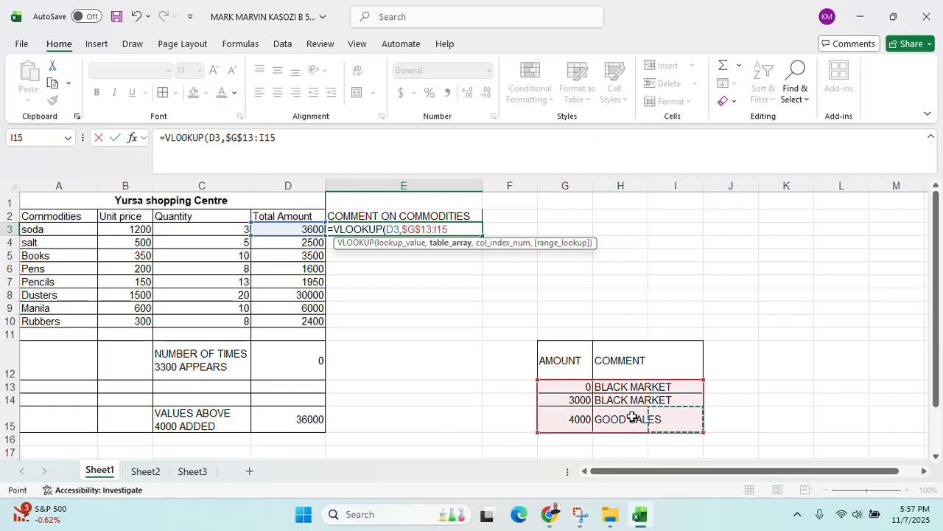
pyautogui.press('Escape')
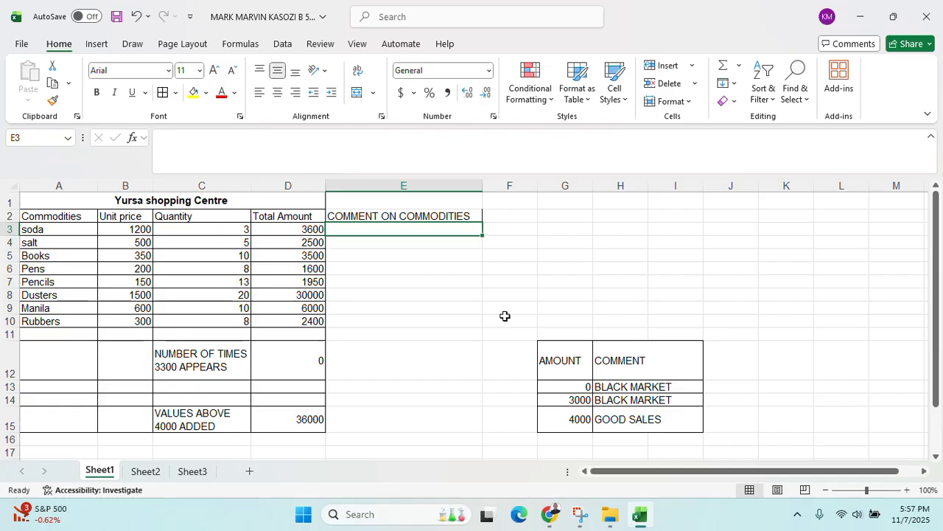
pyautogui.hotkey('ctrl', 'z')
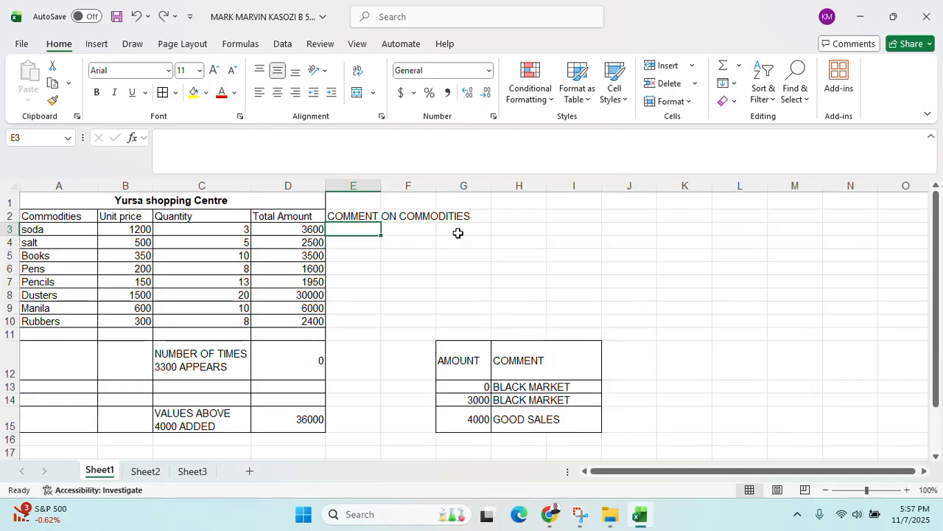
pyautogui.hotkey('ctrl', 'y')
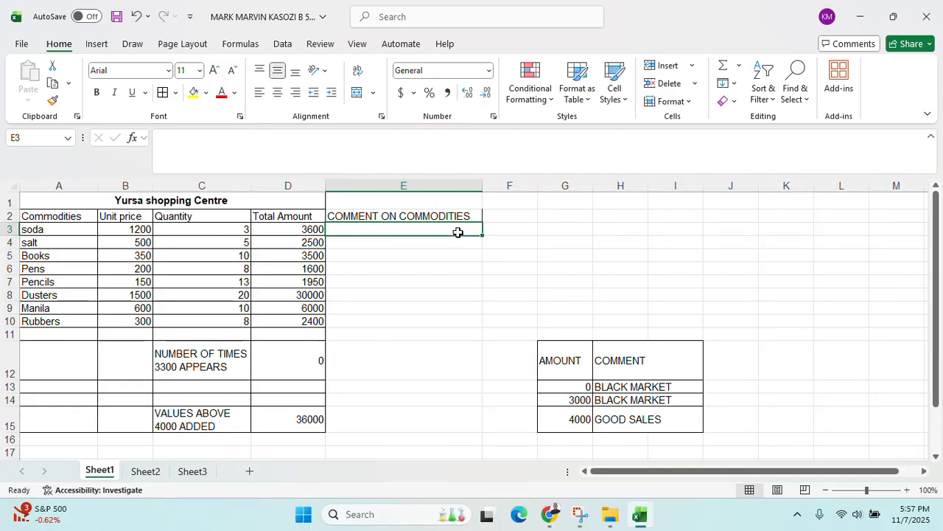
pyautogui.hotkey('ctrl', 'z')
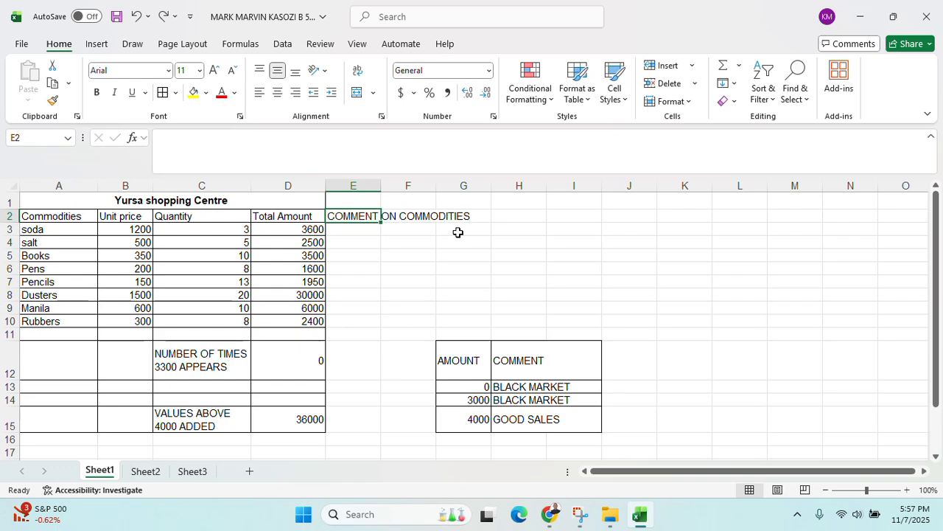
# Rewiden column E, enter =VLOOKUP(D3,G13:$H$15,2,TRUE) in E3 and fill it down to E10
pyautogui.moveTo(381, 186); pyautogui.dragTo(489, 192)
pyautogui.click(396, 228)
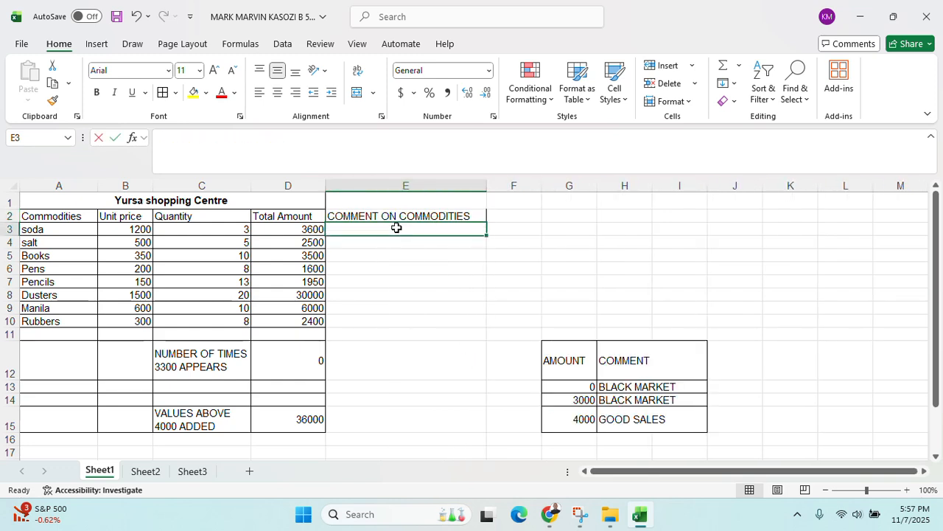
pyautogui.write('=VLOOKUP(')
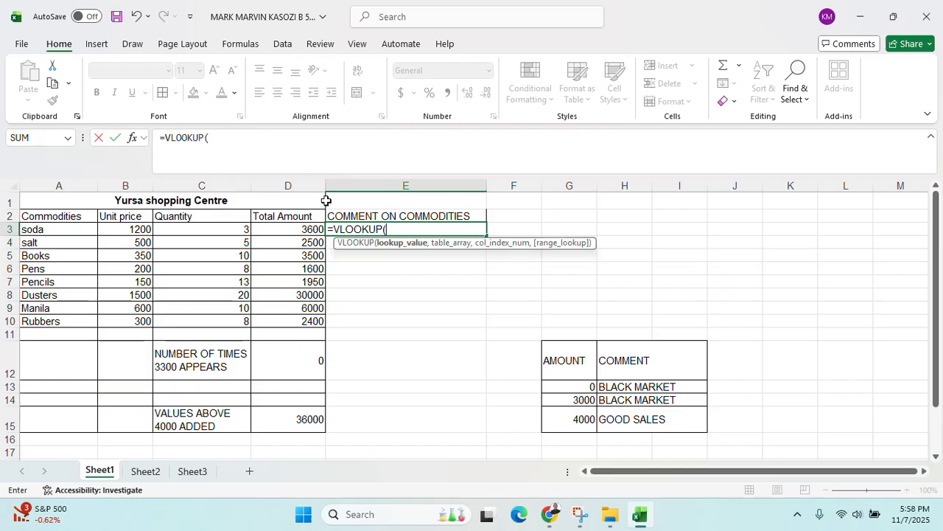
pyautogui.click(313, 233)
pyautogui.write('N')
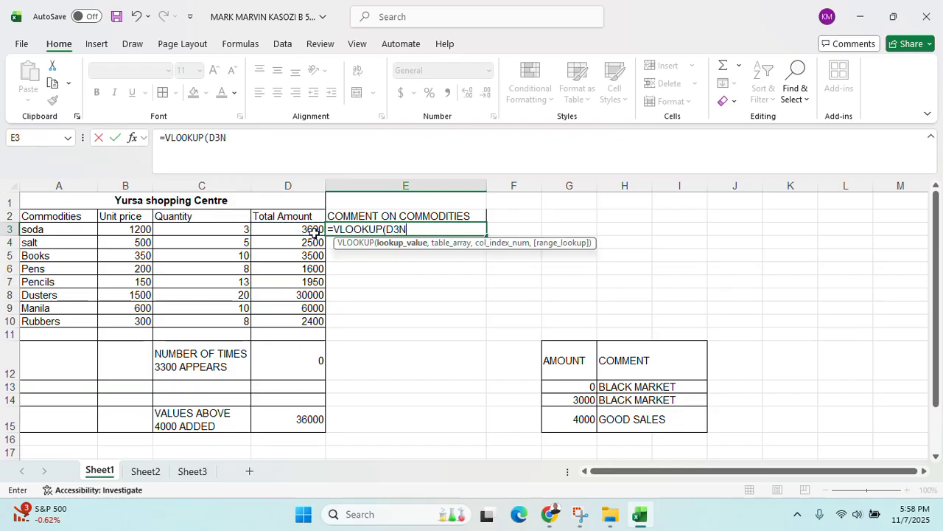
pyautogui.press('BackSpace')
pyautogui.write(',')
pyautogui.click(562, 391)
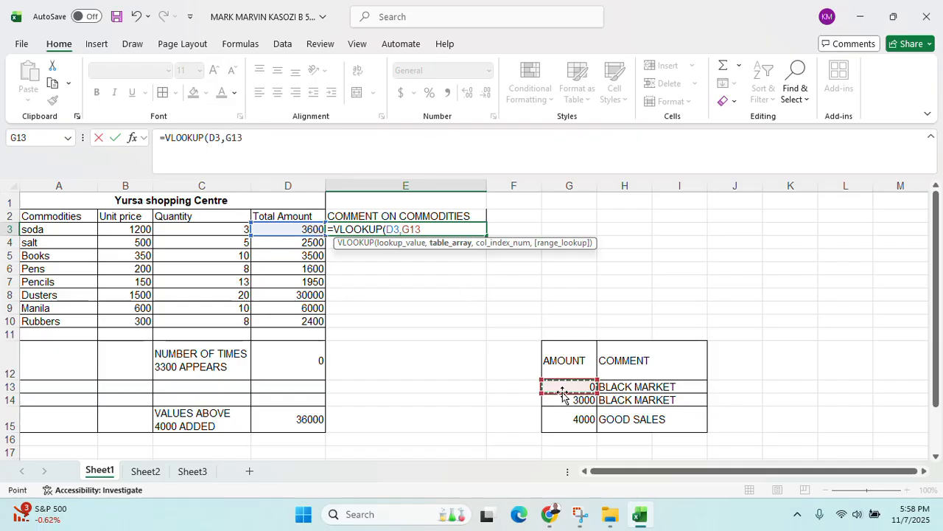
pyautogui.press('F4')
pyautogui.write(':')
pyautogui.press('BackSpace')
pyautogui.press('BackSpace')
pyautogui.press('BackSpace')
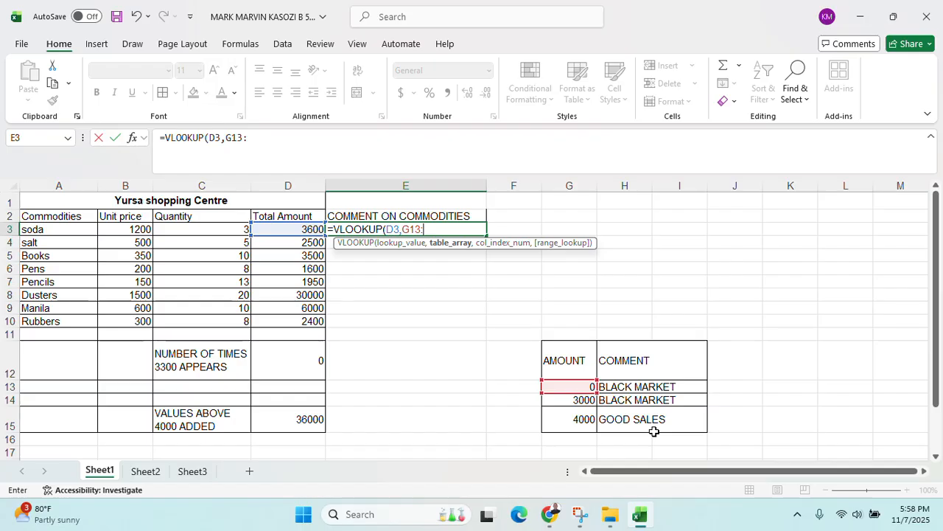
pyautogui.write('H15')
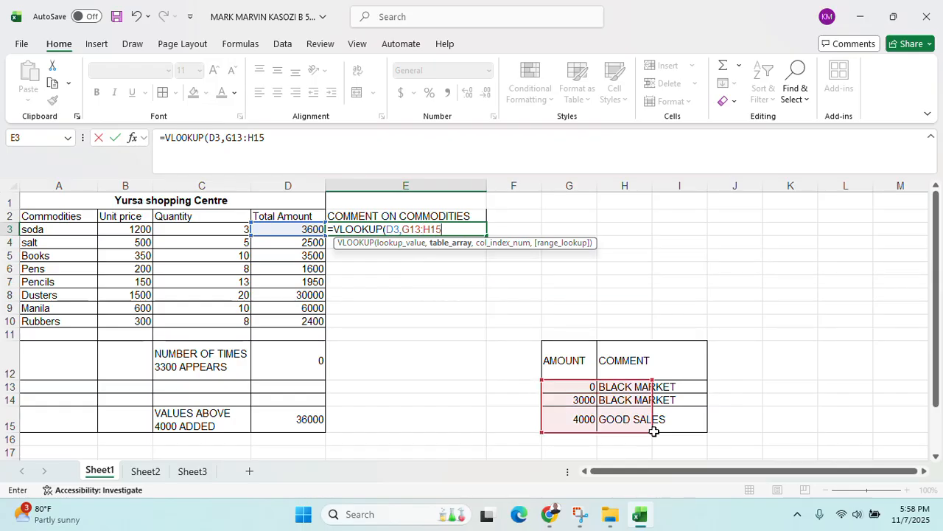
pyautogui.press('F4')
pyautogui.write(',')
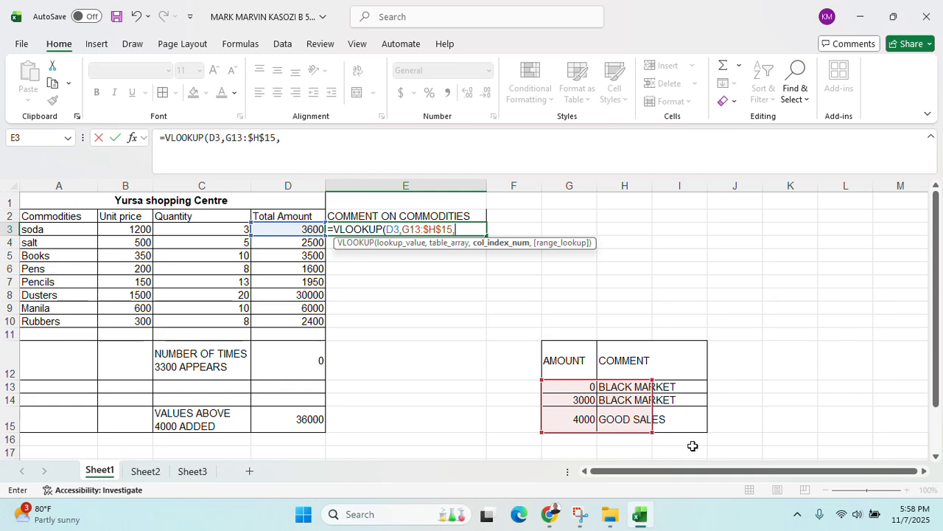
pyautogui.write('2,')
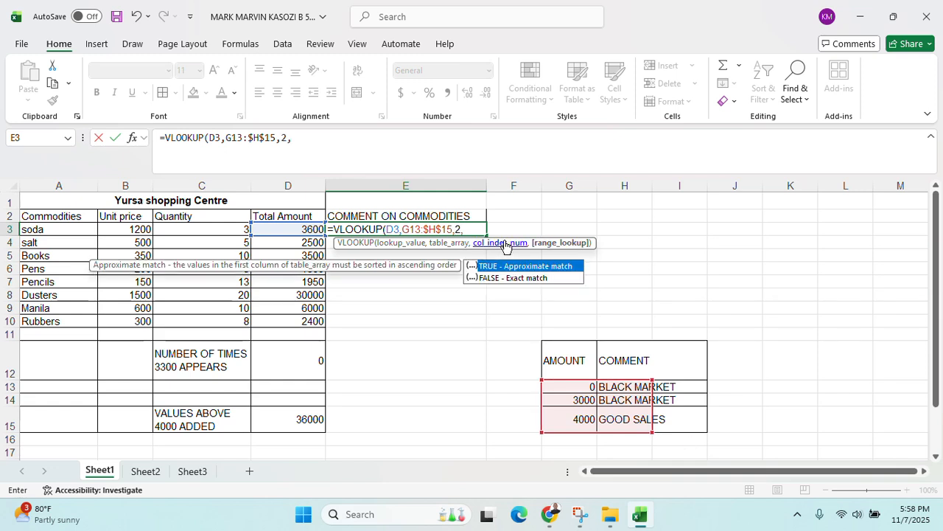
pyautogui.write('TRUE')
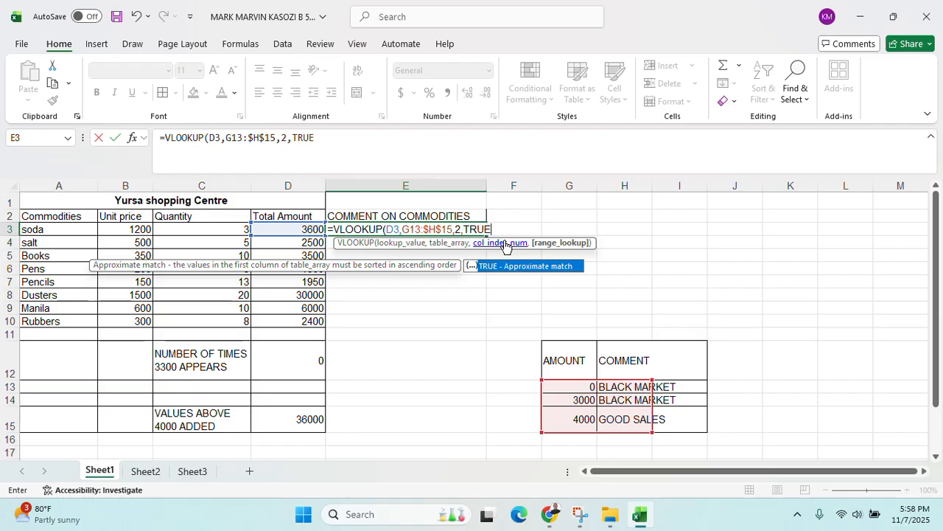
pyautogui.press('Return')
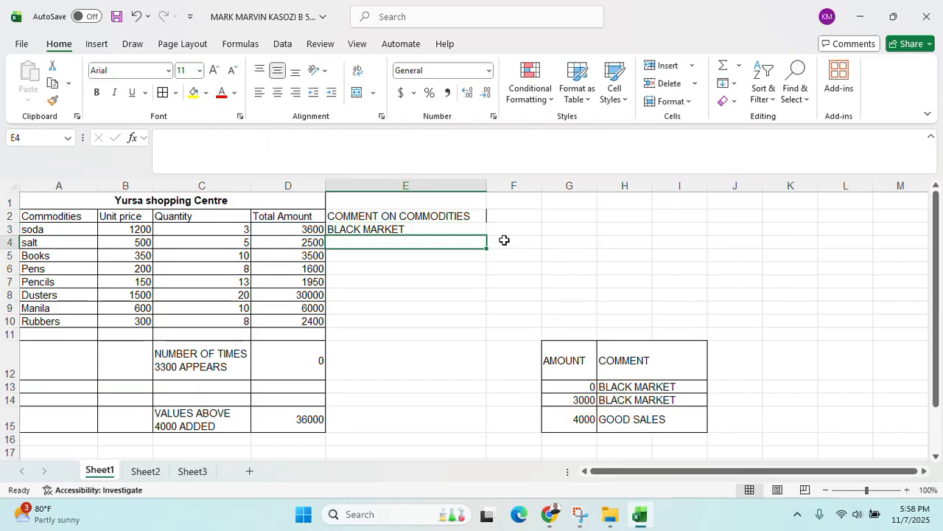
pyautogui.click(387, 224)
pyautogui.moveTo(486, 235); pyautogui.dragTo(478, 322)
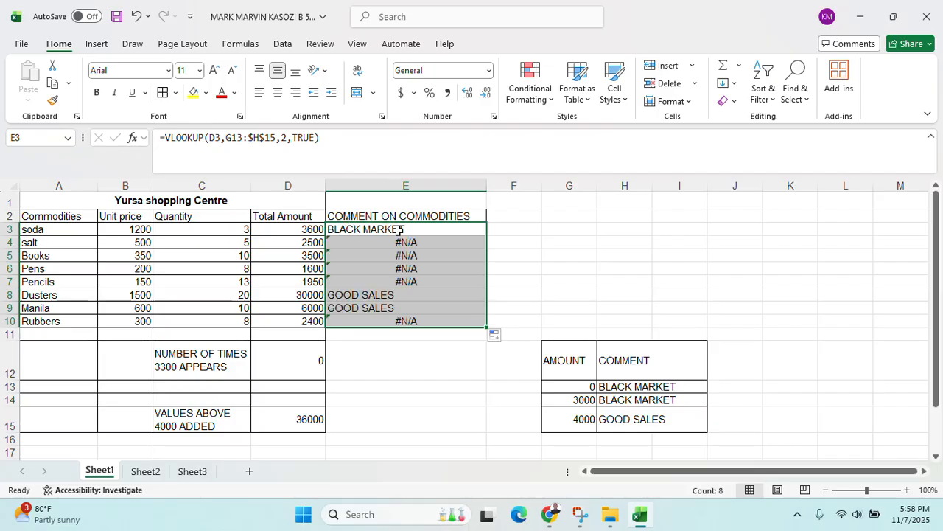
# Change E3's VLOOKUP range to the absolute $G$13:$H$15
pyautogui.click(398, 229)
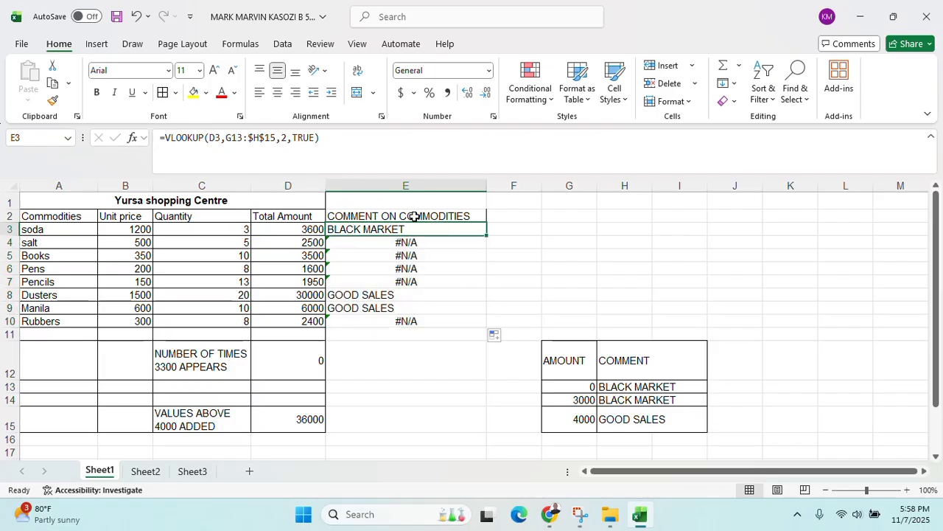
pyautogui.doubleClick(424, 230)
pyautogui.click(466, 230)
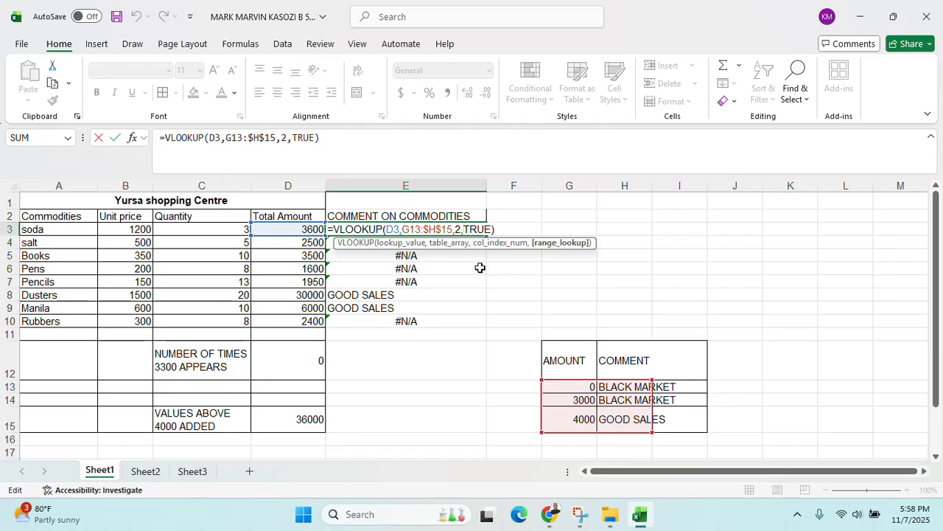
pyautogui.press('Delete')
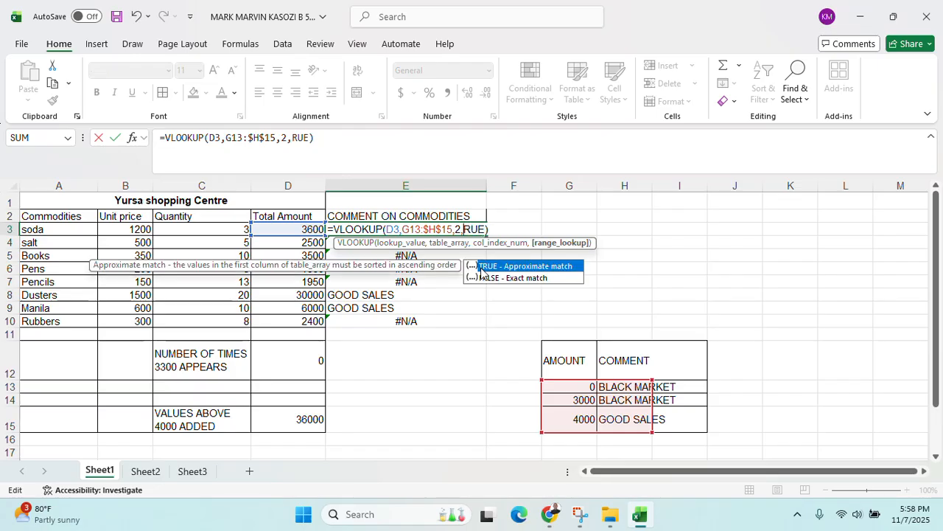
pyautogui.write('T')
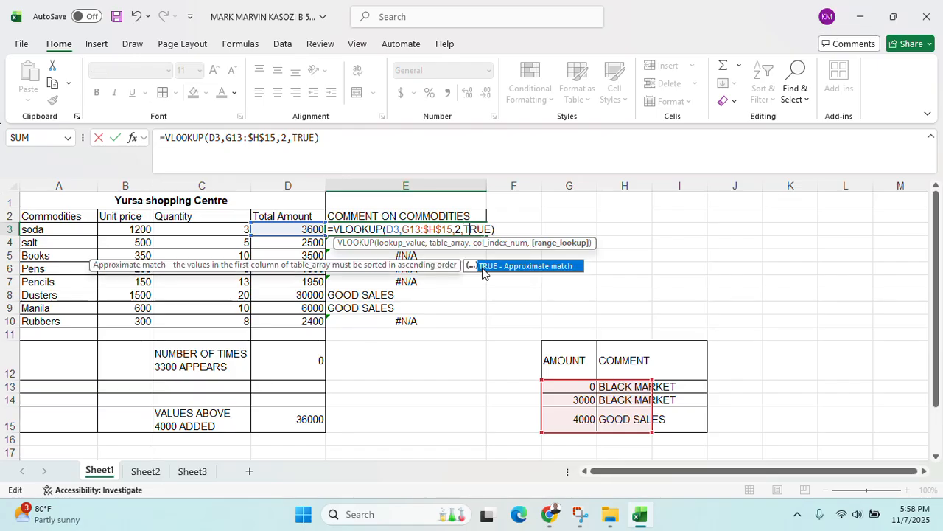
pyautogui.click(406, 230)
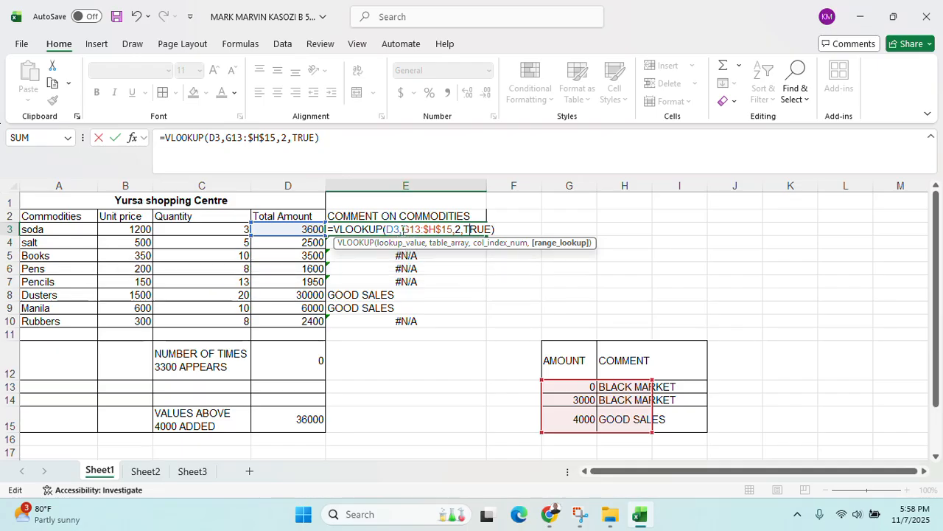
pyautogui.write('$G')
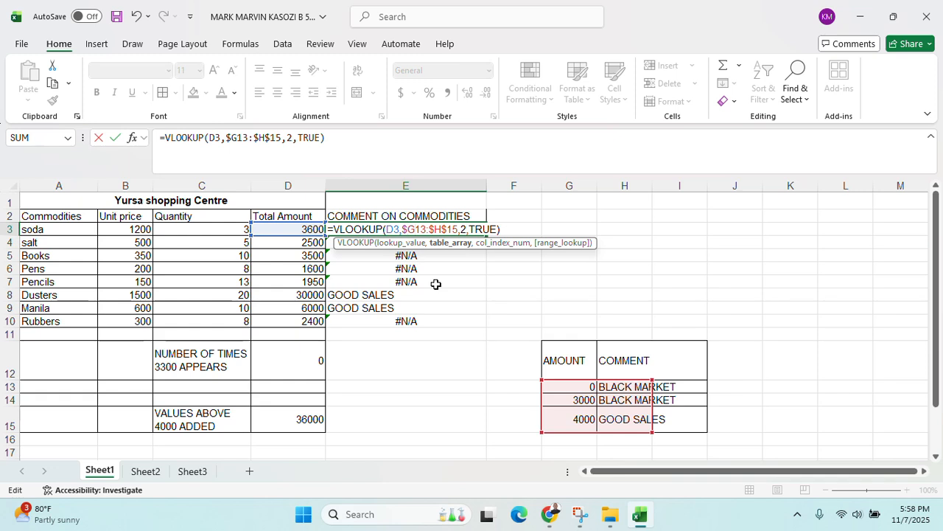
pyautogui.write('$')
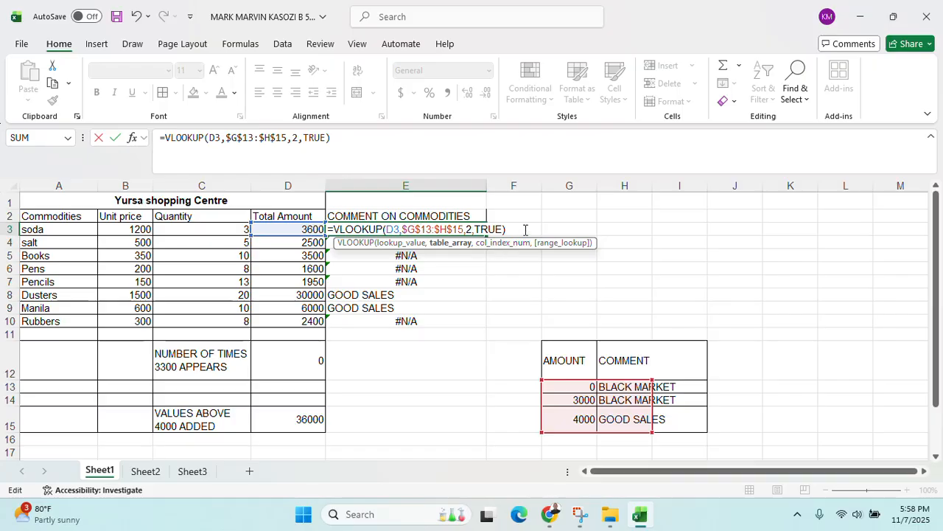
pyautogui.press('Return')
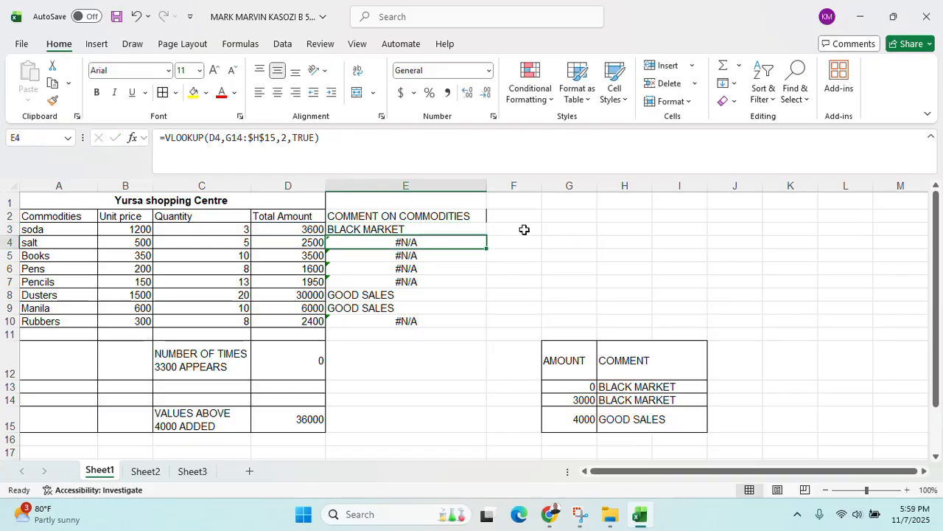
# Fill the corrected formula down to E10 and check the BLACK MARKET and GOOD SALES results
pyautogui.click(477, 230)
pyautogui.moveTo(485, 234); pyautogui.dragTo(486, 324)
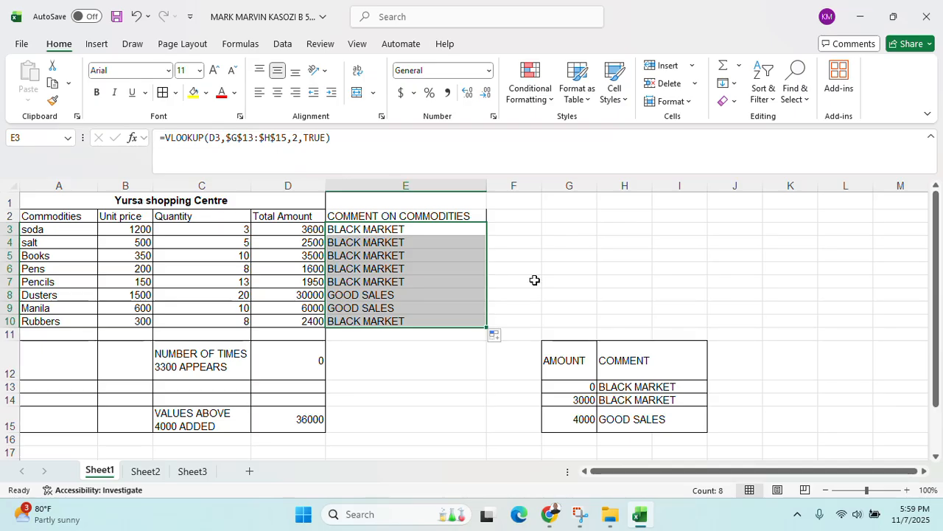
pyautogui.click(378, 242)
pyautogui.click(380, 229)
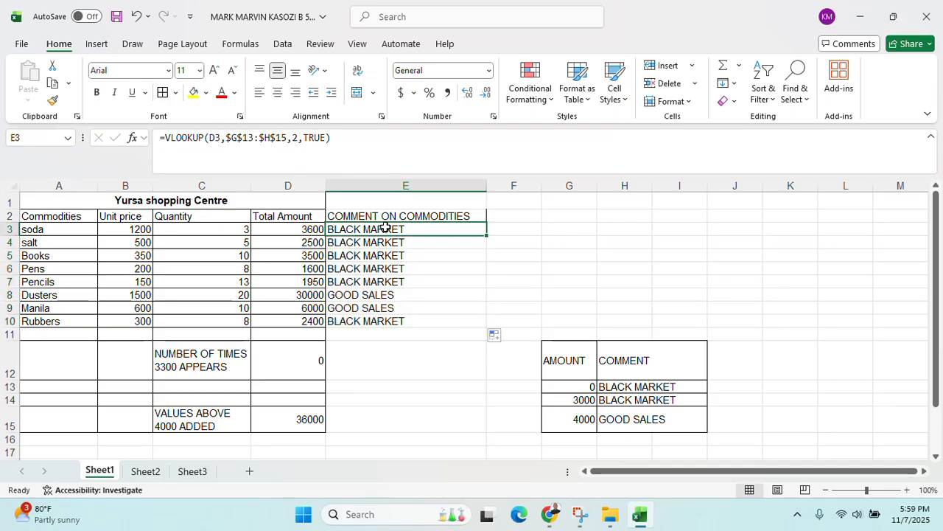
pyautogui.click(367, 242)
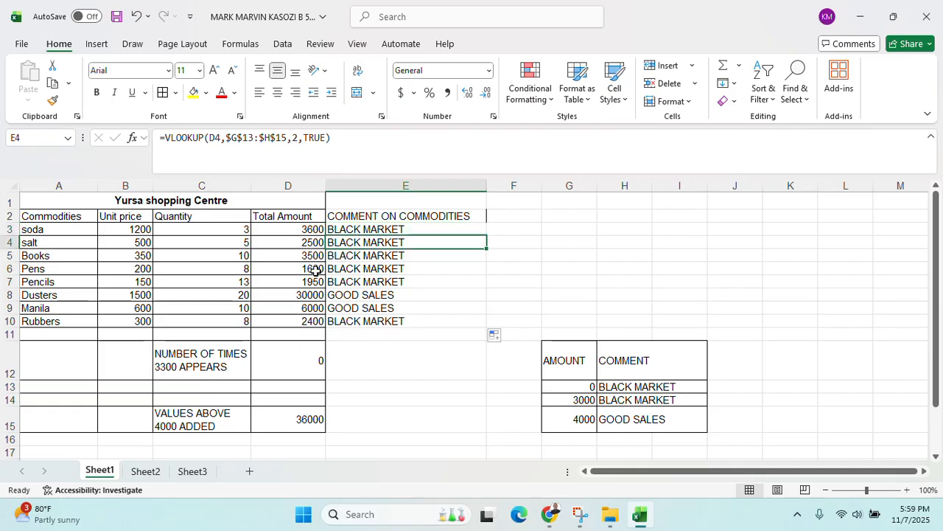
pyautogui.moveTo(350, 294); pyautogui.dragTo(351, 308)
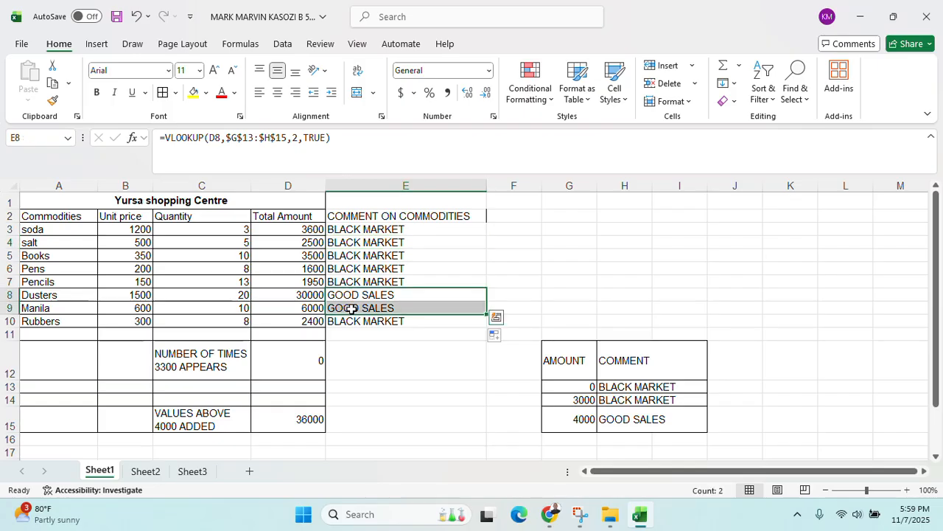
pyautogui.click(385, 332)
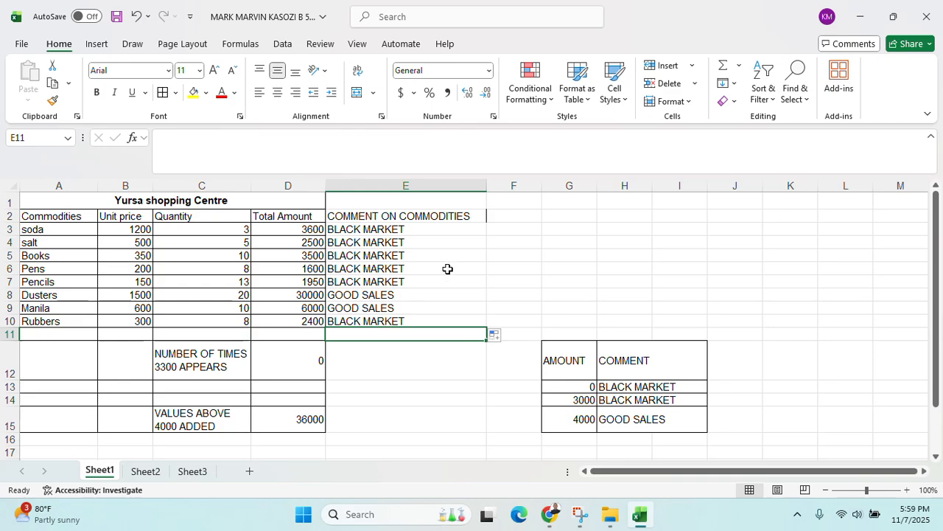
pyautogui.click(610, 514)
pyautogui.moveTo(648, 529)
pyautogui.click(639, 514)
pyautogui.click(550, 514)
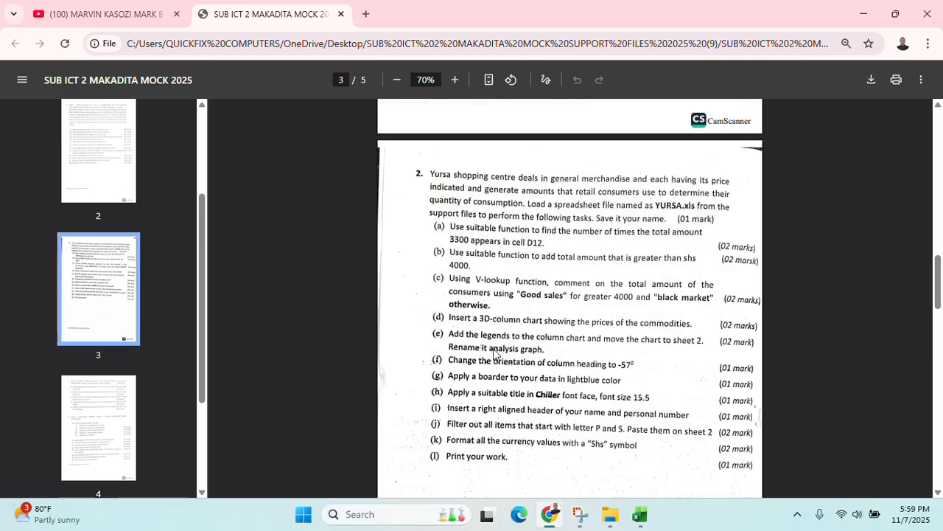
pyautogui.scroll(-2, 491, 346)
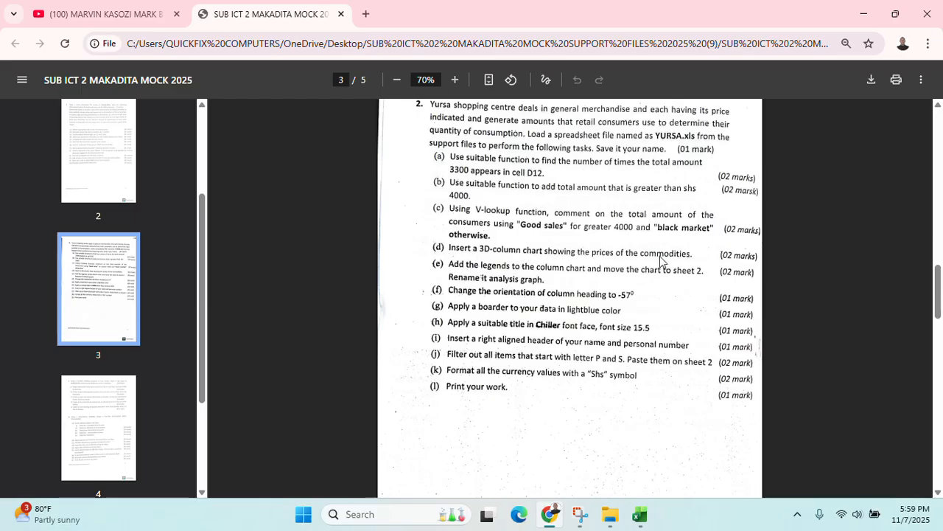
pyautogui.click(863, 14)
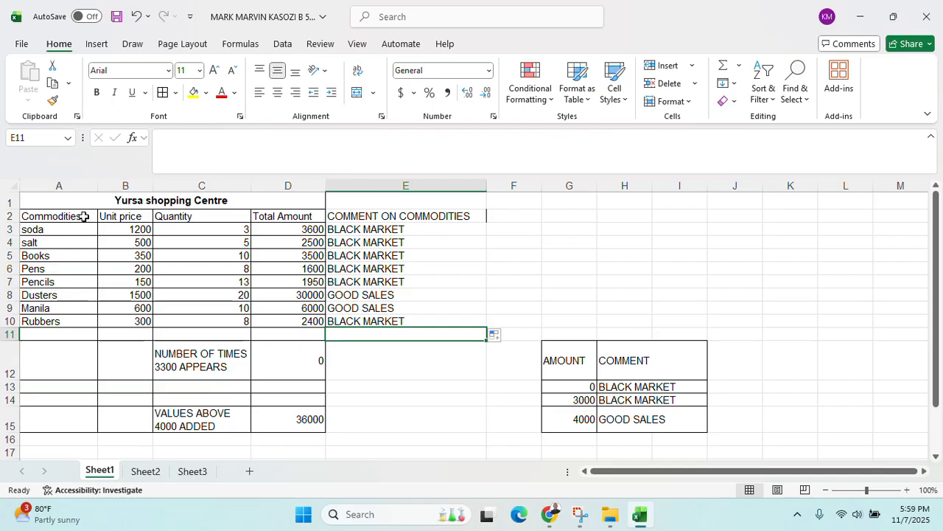
# Insert a 3-D Clustered Column chart of A2:B10 unit prices and move it right of column E
pyautogui.moveTo(84, 216); pyautogui.dragTo(74, 320)
pyautogui.moveTo(122, 228); pyautogui.dragTo(121, 258)
pyautogui.click(90, 254)
pyautogui.moveTo(69, 221); pyautogui.dragTo(126, 317)
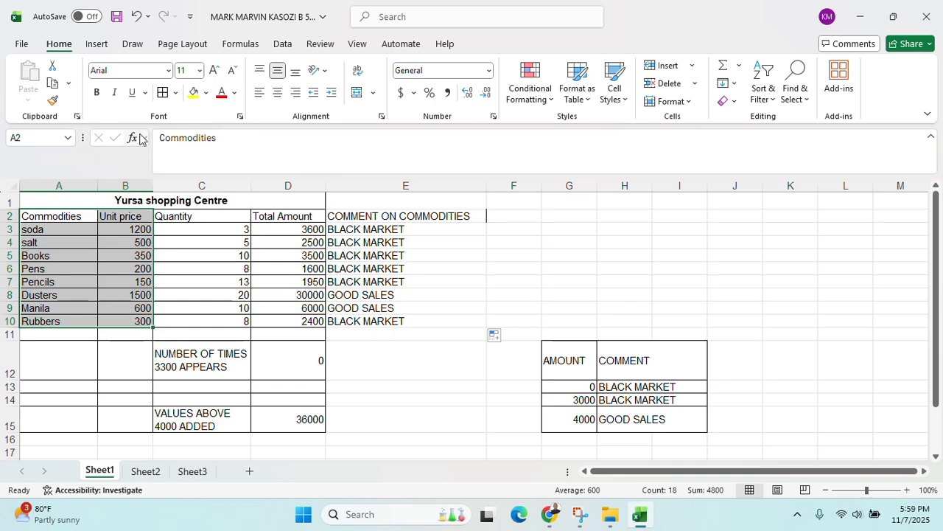
pyautogui.click(96, 43)
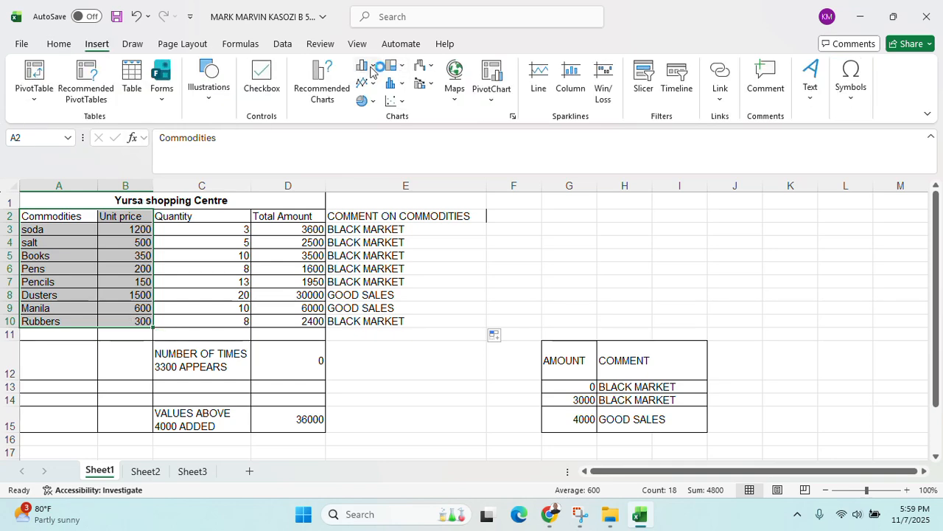
pyautogui.click(363, 66)
pyautogui.click(378, 174)
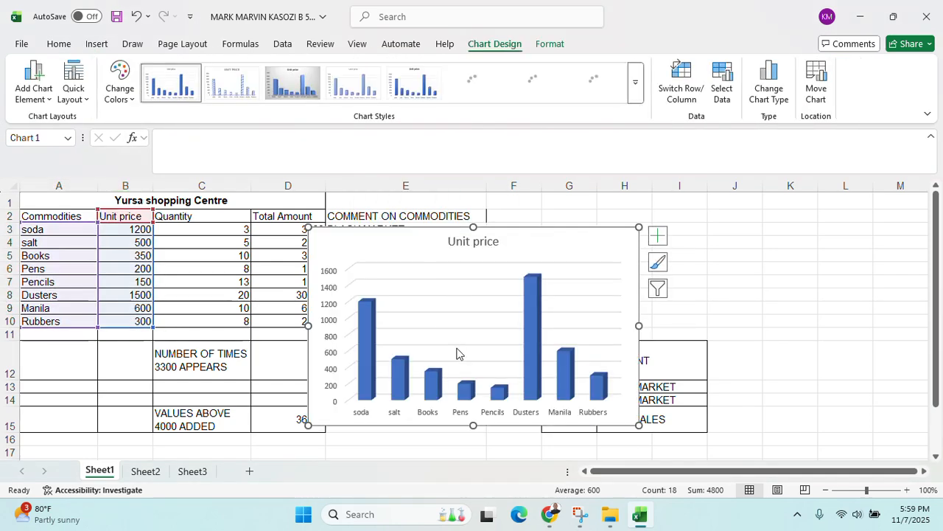
pyautogui.moveTo(381, 271); pyautogui.dragTo(556, 236)
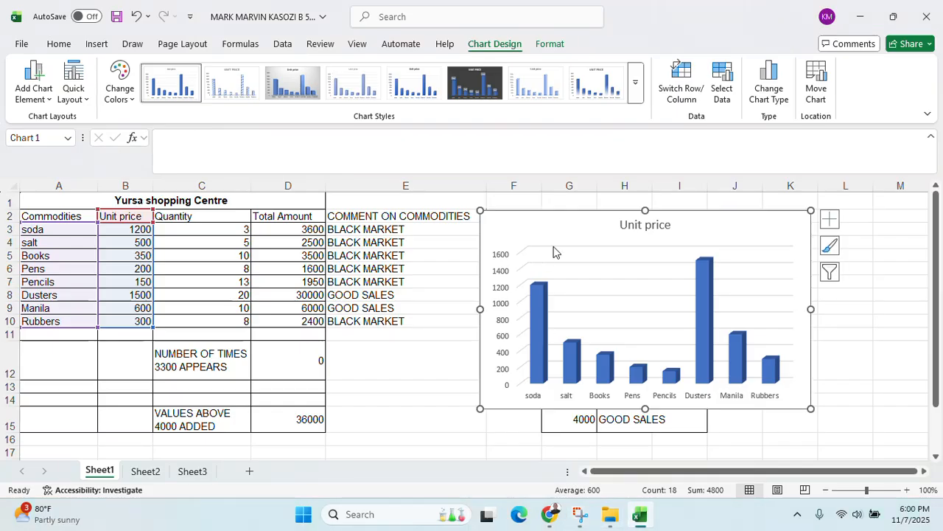
# Retitle the chart 'A 3D COLUMN CHART SHOWING COMMODITIES AND PRICES'
pyautogui.click(664, 225)
pyautogui.click(669, 223)
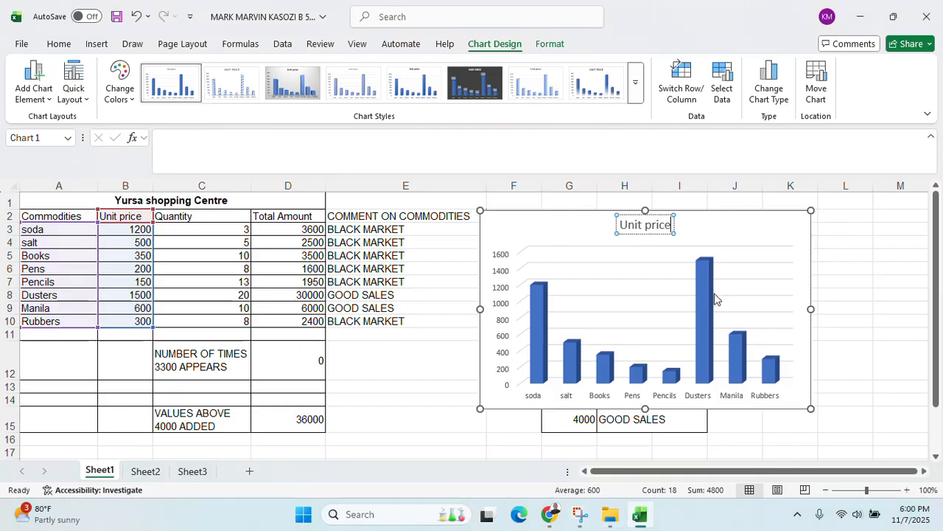
pyautogui.press('BackSpace')
pyautogui.press('BackSpace')
pyautogui.press('BackSpace')
pyautogui.press('BackSpace')
pyautogui.press('BackSpace')
pyautogui.press('BackSpace')
pyautogui.press('BackSpace')
pyautogui.press('BackSpace')
pyautogui.press('BackSpace')
pyautogui.press('BackSpace')
pyautogui.write('A 3d')
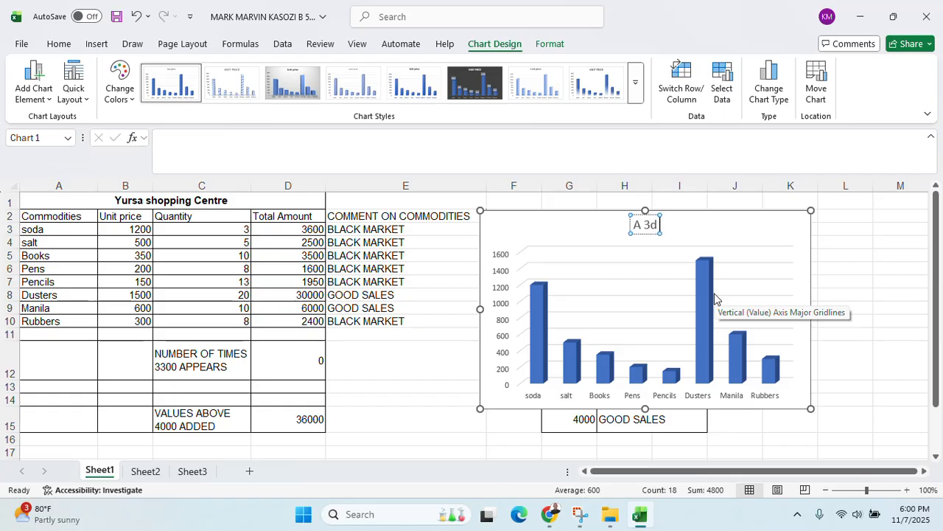
pyautogui.press('BackSpace')
pyautogui.write('D COL')
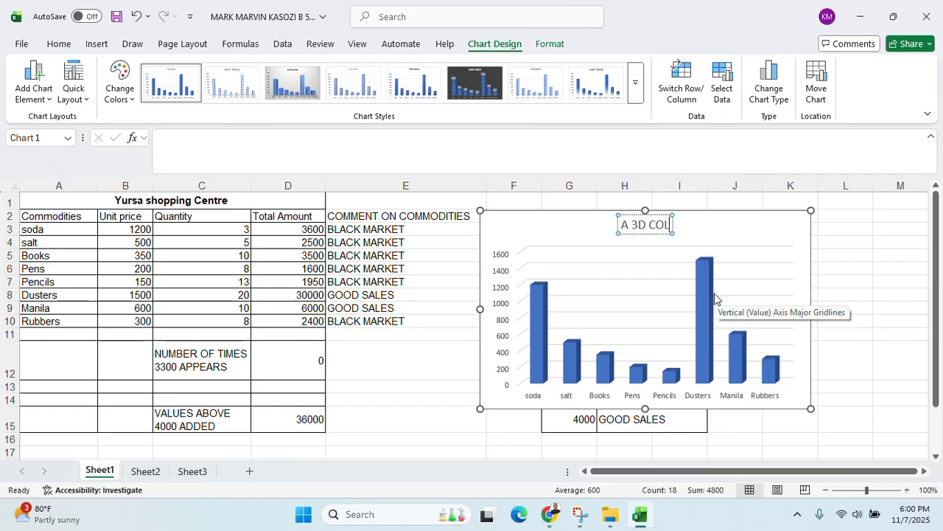
pyautogui.write('UMN CHART')
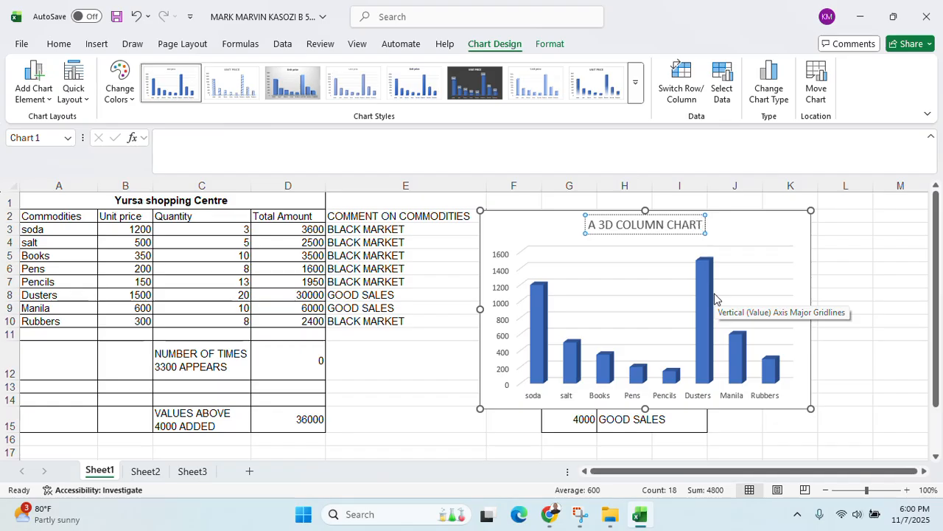
pyautogui.write(' SHOWI')
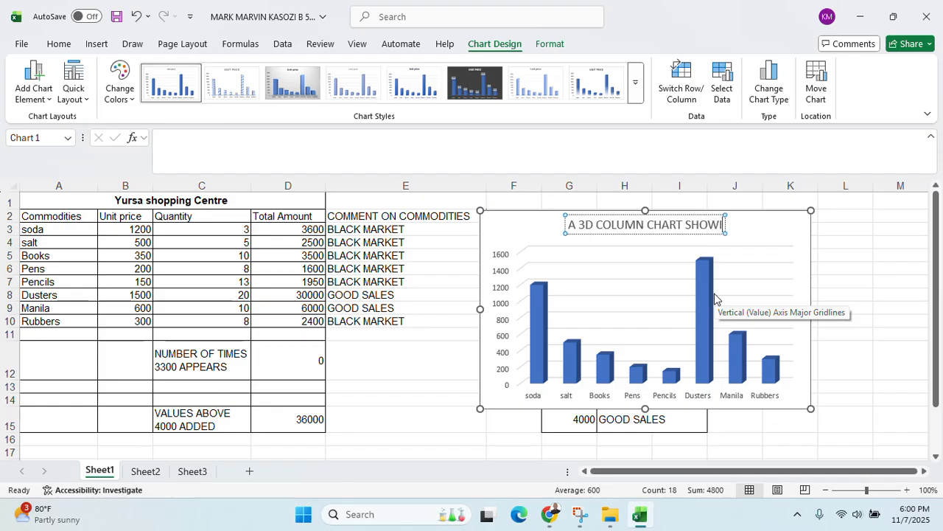
pyautogui.write('NG COMMODITIES')
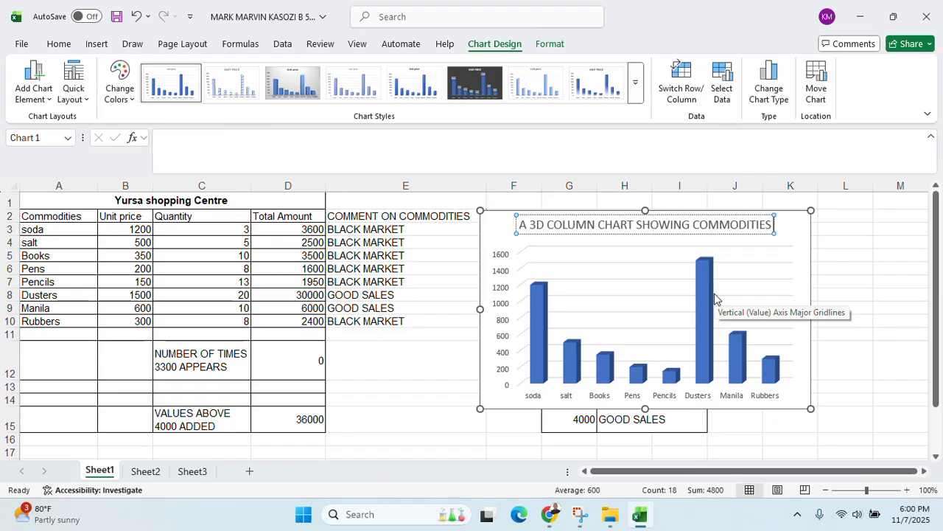
pyautogui.write(' AND PROCES')
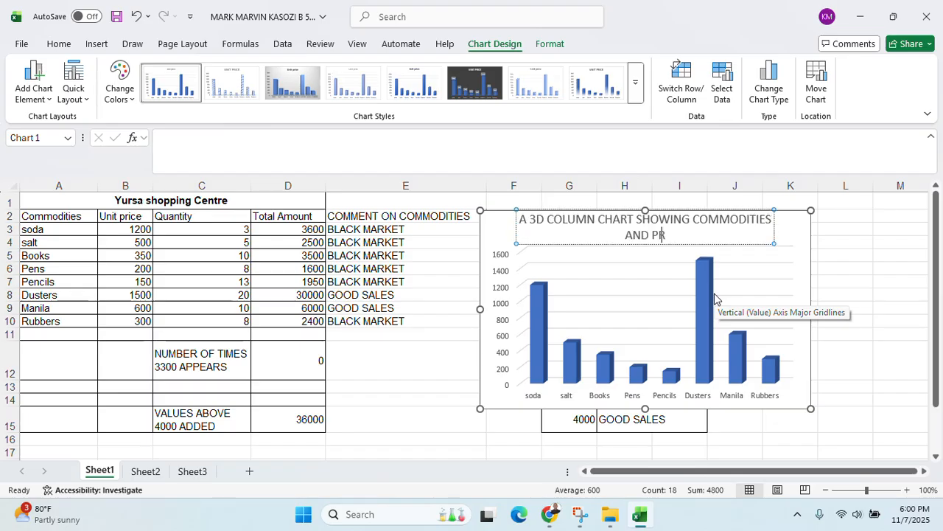
pyautogui.press('BackSpace')
pyautogui.press('BackSpace')
pyautogui.press('BackSpace')
pyautogui.press('BackSpace')
pyautogui.press('BackSpace')
pyautogui.write('ICES')
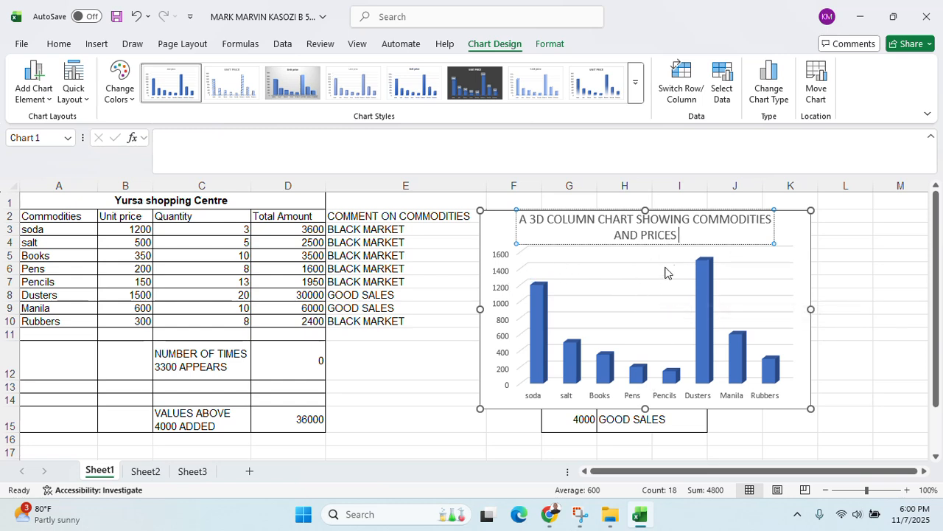
pyautogui.click(461, 253)
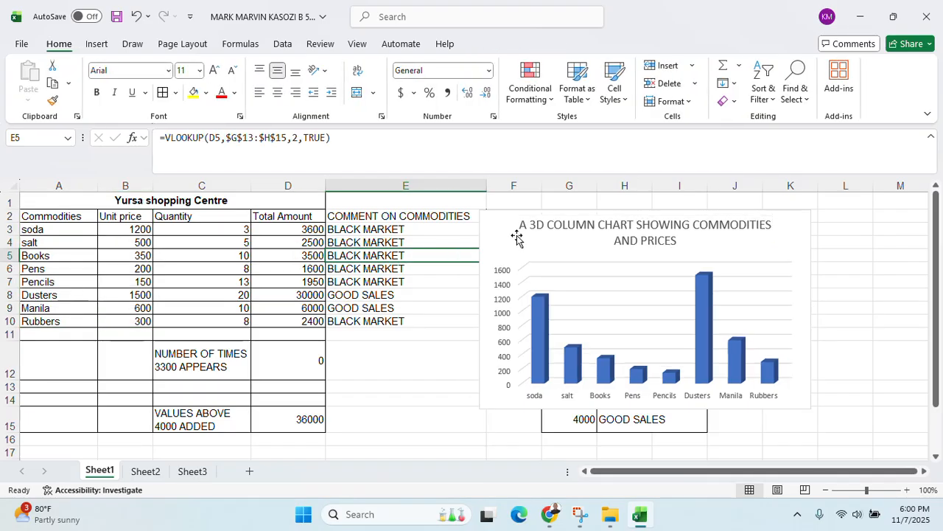
# Add a primary horizontal axis title reading COMMODITIES
pyautogui.click(501, 228)
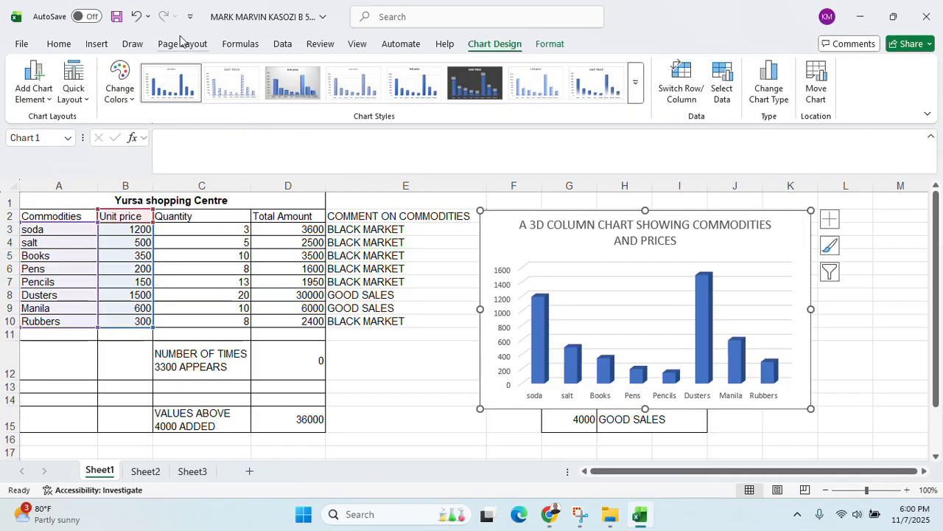
pyautogui.click(51, 94)
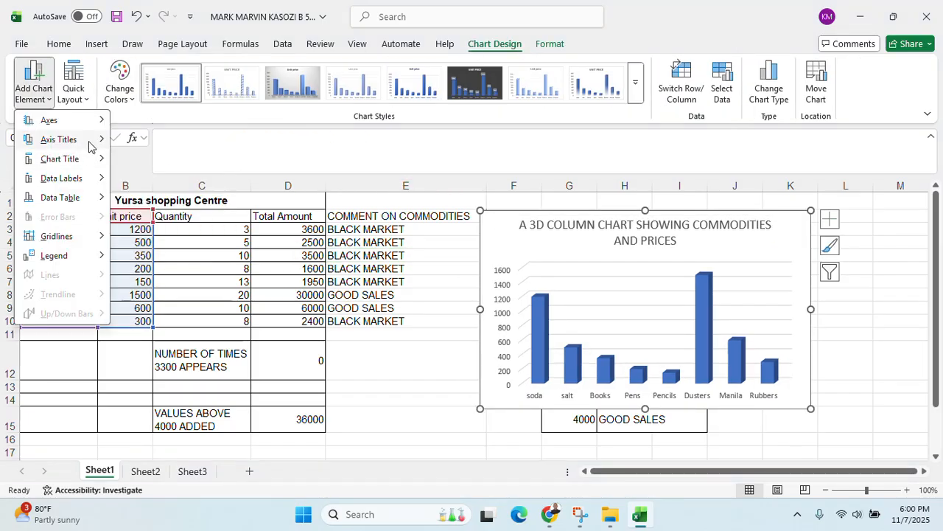
pyautogui.moveTo(92, 140)
pyautogui.click(158, 149)
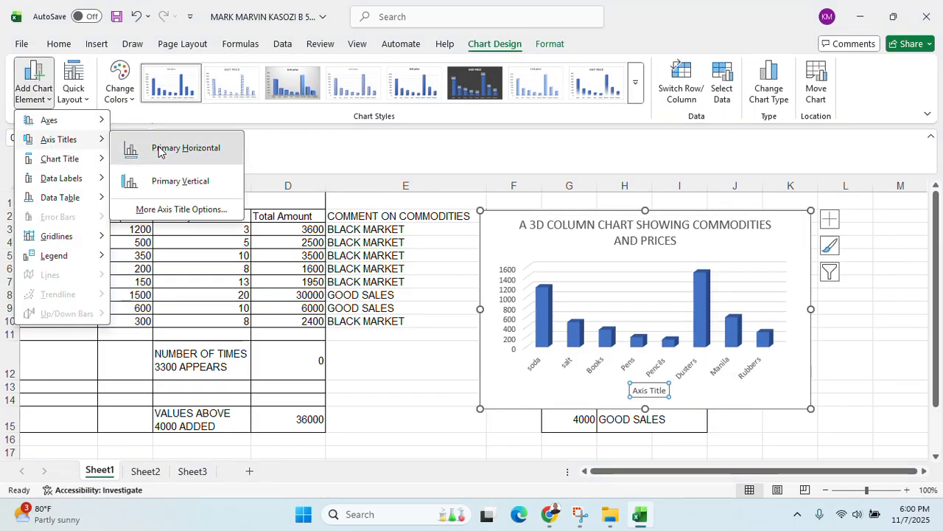
pyautogui.click(665, 390)
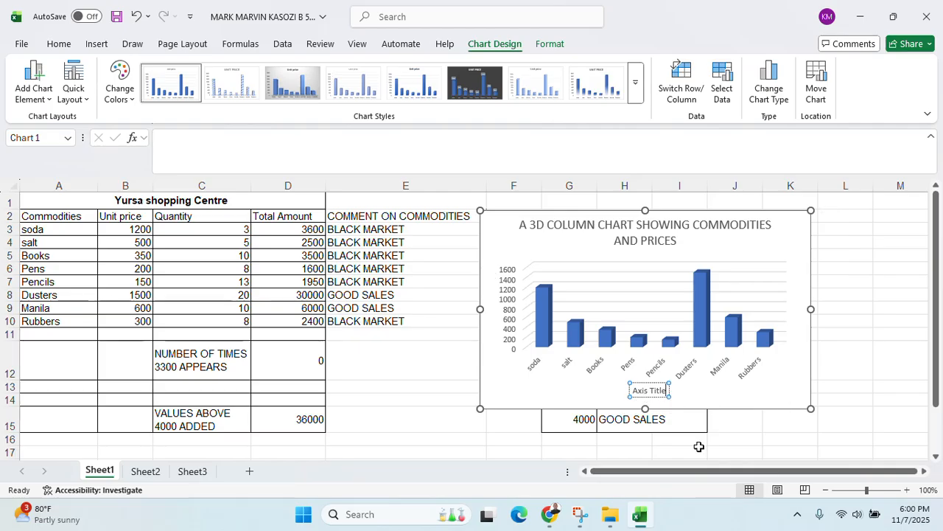
pyautogui.press('BackSpace')
pyautogui.press('BackSpace')
pyautogui.press('BackSpace')
pyautogui.press('BackSpace')
pyautogui.press('BackSpace')
pyautogui.press('BackSpace')
pyautogui.press('BackSpace')
pyautogui.press('BackSpace')
pyautogui.press('BackSpace')
pyautogui.press('BackSpace')
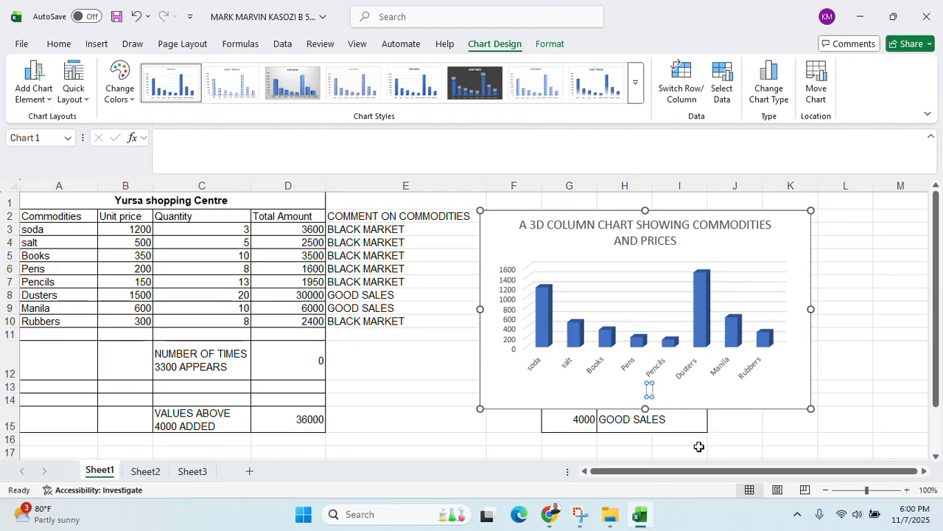
pyautogui.write('COMMO')
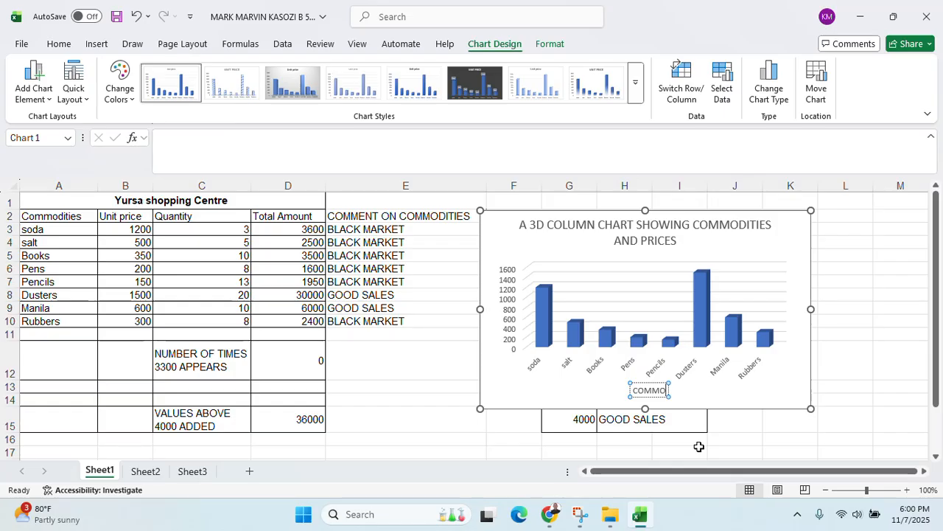
pyautogui.write('DITIES')
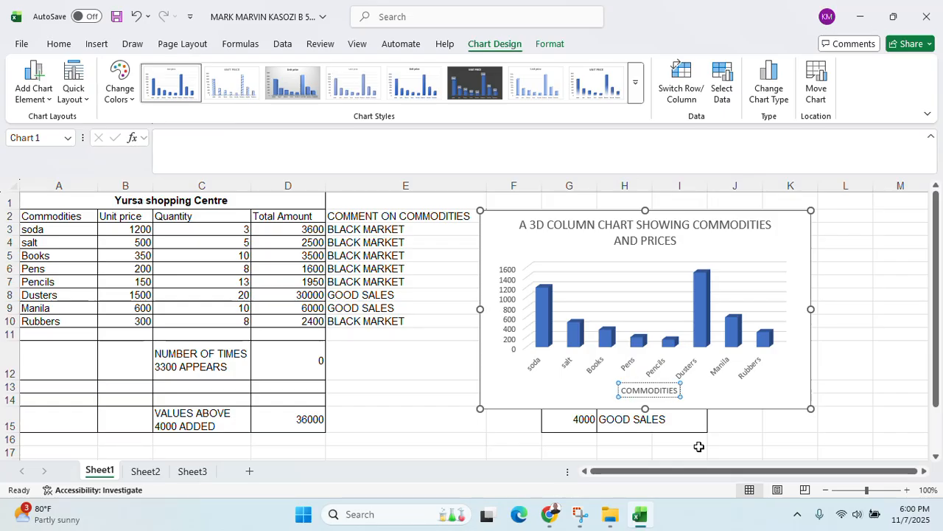
# Add a primary vertical axis title reading PRICES
pyautogui.click(50, 102)
pyautogui.moveTo(76, 139)
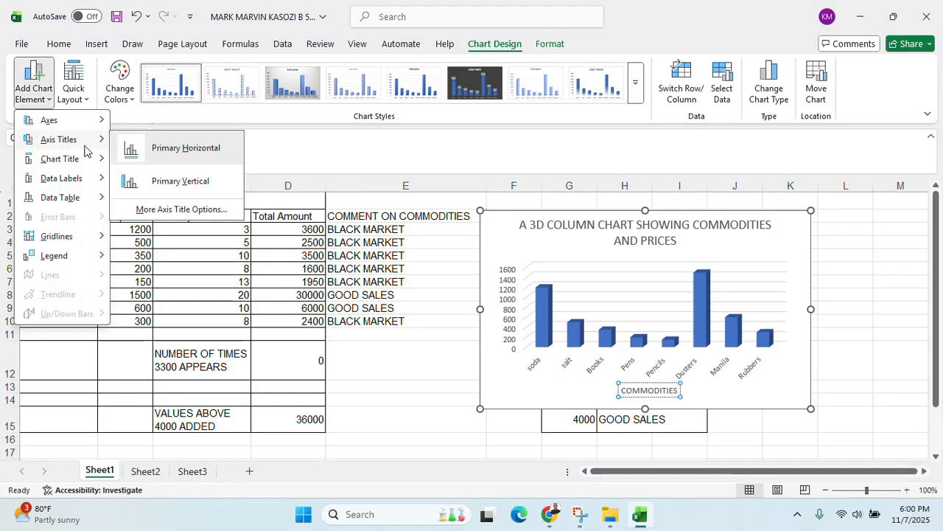
pyautogui.click(185, 182)
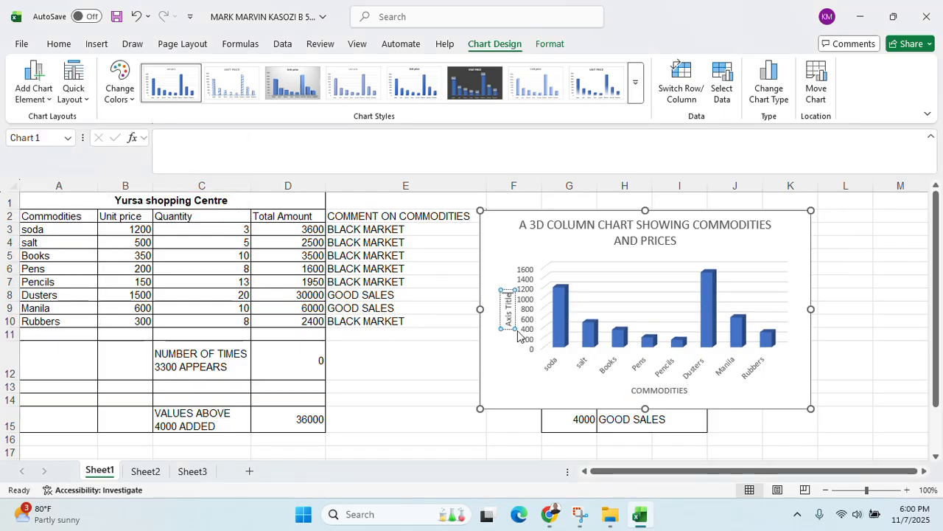
pyautogui.press('BackSpace')
pyautogui.press('BackSpace')
pyautogui.press('BackSpace')
pyautogui.press('BackSpace')
pyautogui.press('BackSpace')
pyautogui.press('BackSpace')
pyautogui.press('BackSpace')
pyautogui.press('BackSpace')
pyautogui.press('BackSpace')
pyautogui.press('BackSpace')
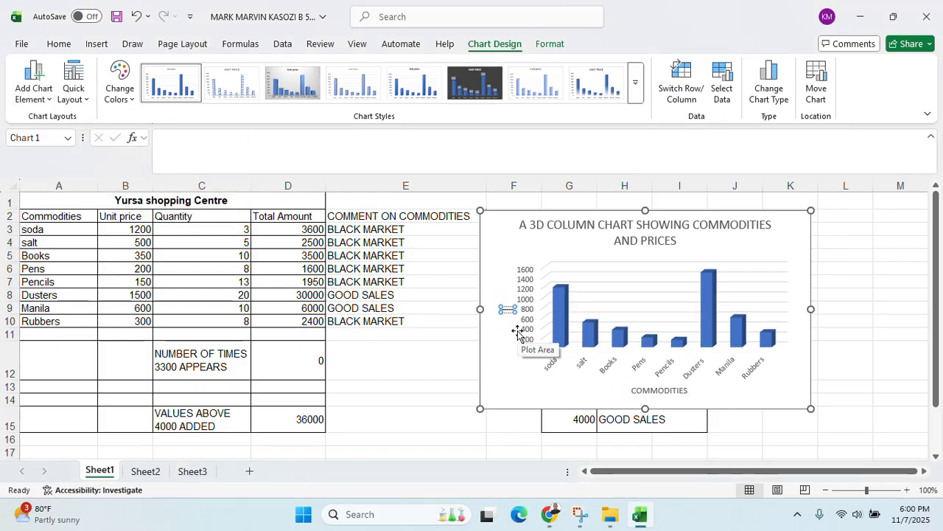
pyautogui.write('PRICES')
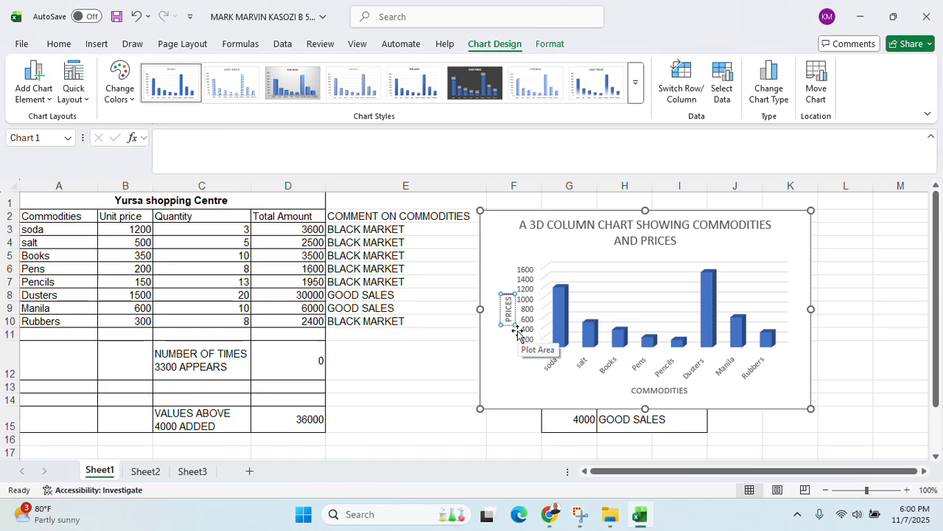
pyautogui.click(521, 239)
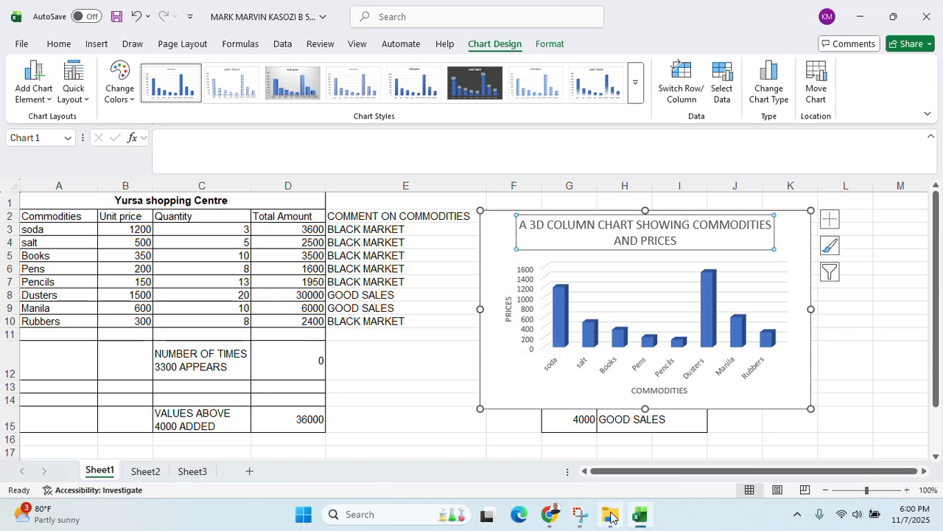
pyautogui.click(566, 515)
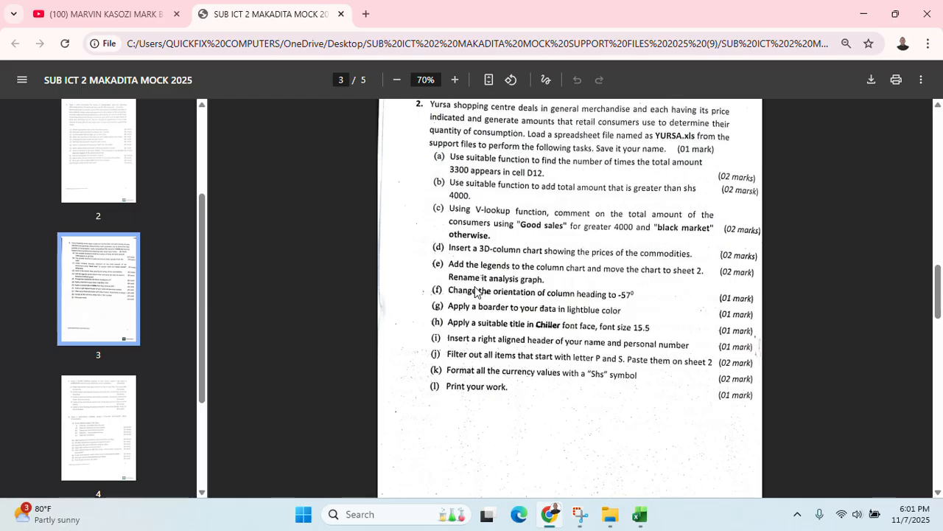
# Add a Unit price legend on the right side of the 3D column chart
pyautogui.click(562, 514)
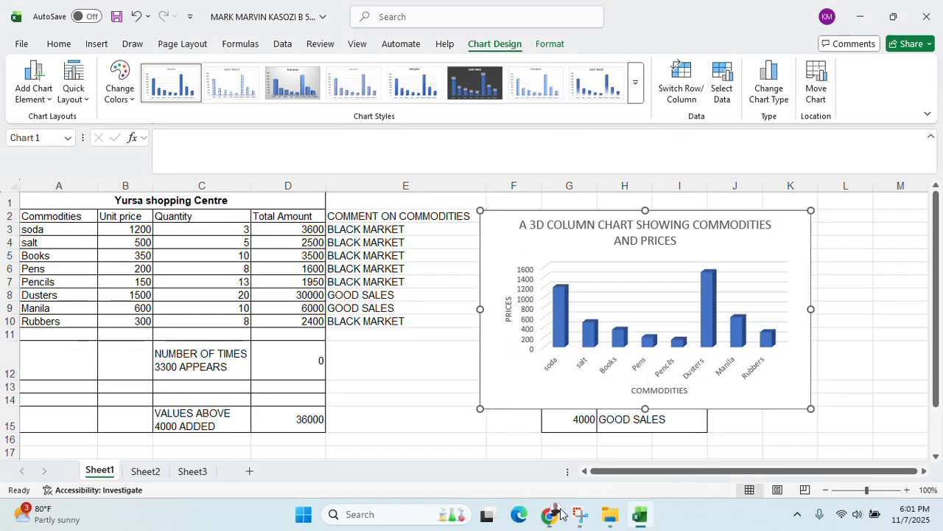
pyautogui.click(494, 227)
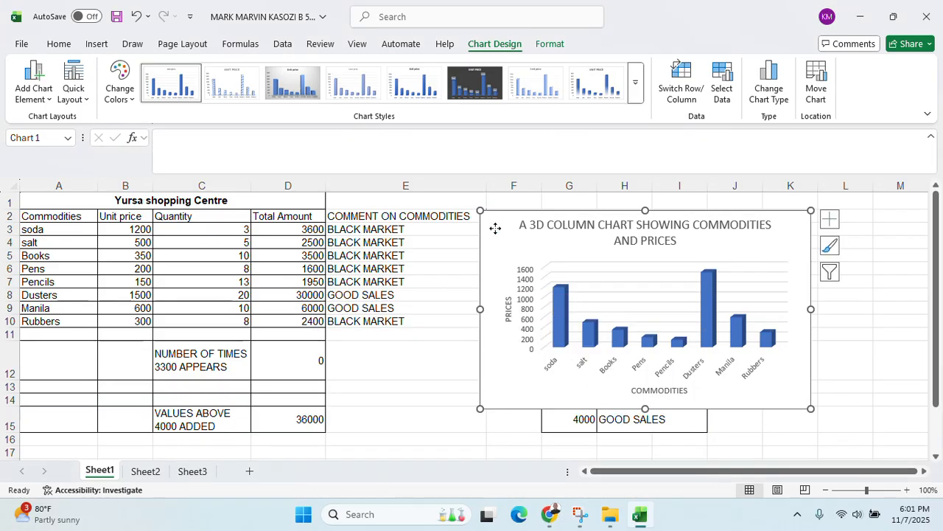
pyautogui.click(34, 92)
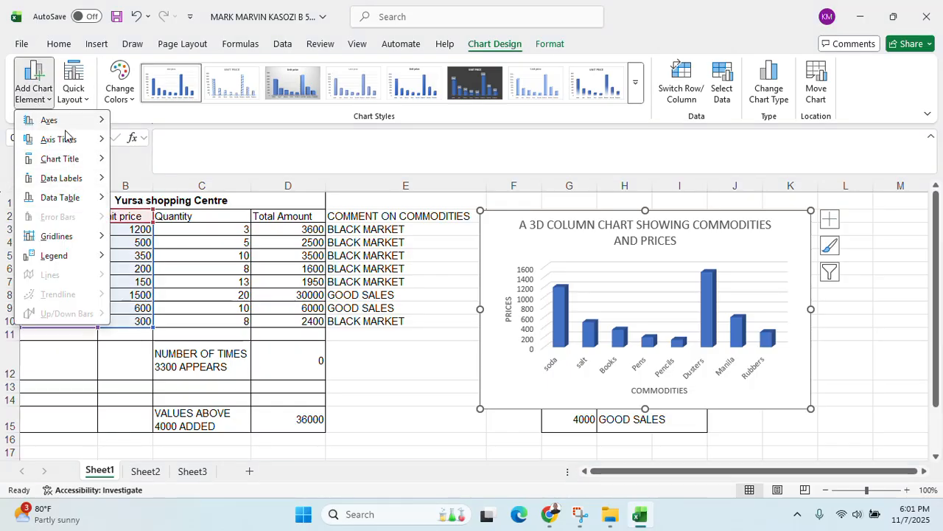
pyautogui.moveTo(81, 258)
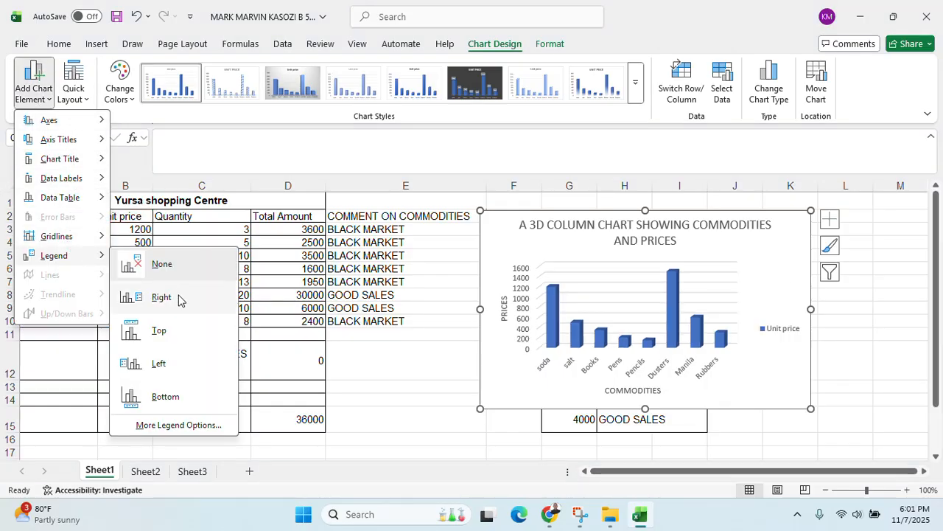
pyautogui.click(179, 298)
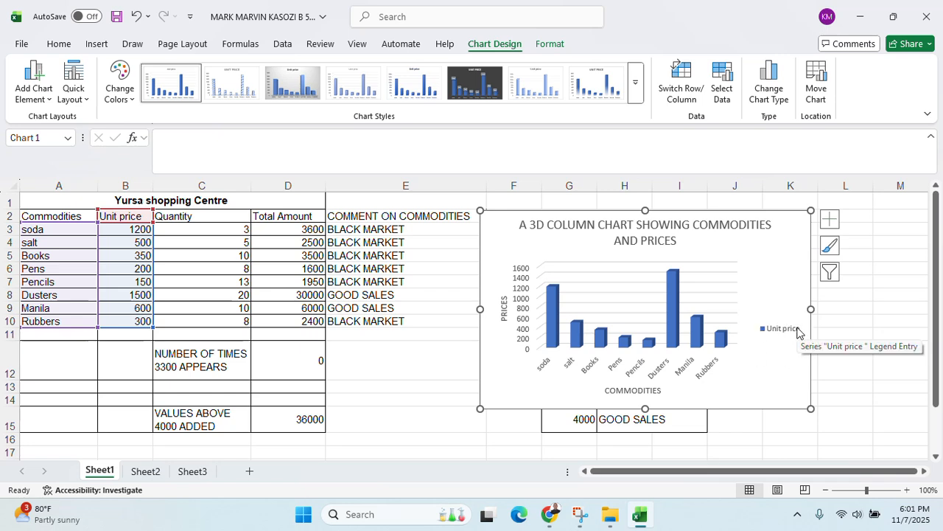
# Cut the commodities chart from Sheet1 and paste it at cell B2 on Sheet2
pyautogui.rightClick(491, 302)
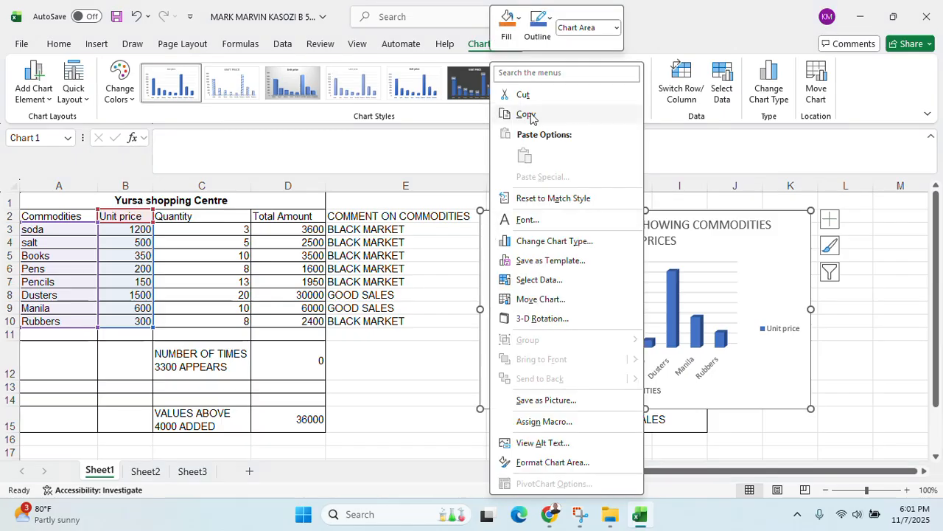
pyautogui.click(525, 95)
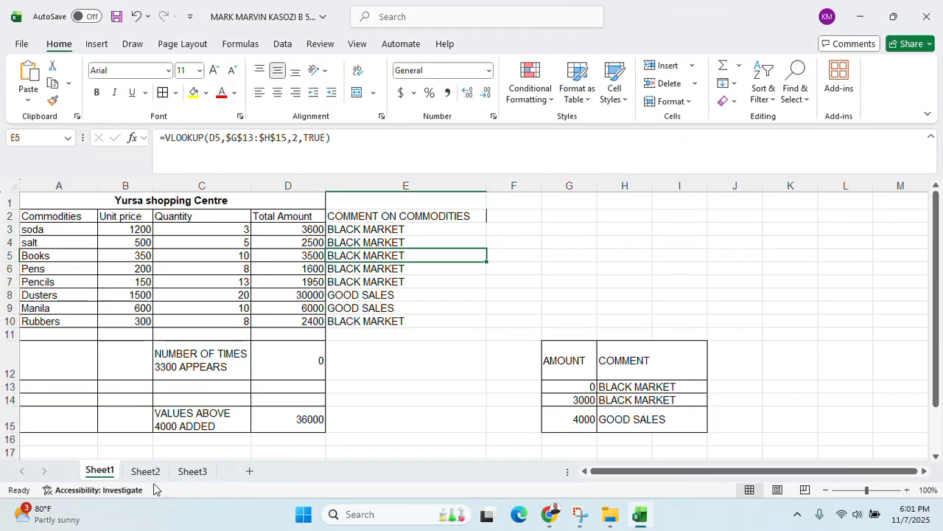
pyautogui.click(147, 473)
pyautogui.click(77, 212)
pyautogui.rightClick(76, 211)
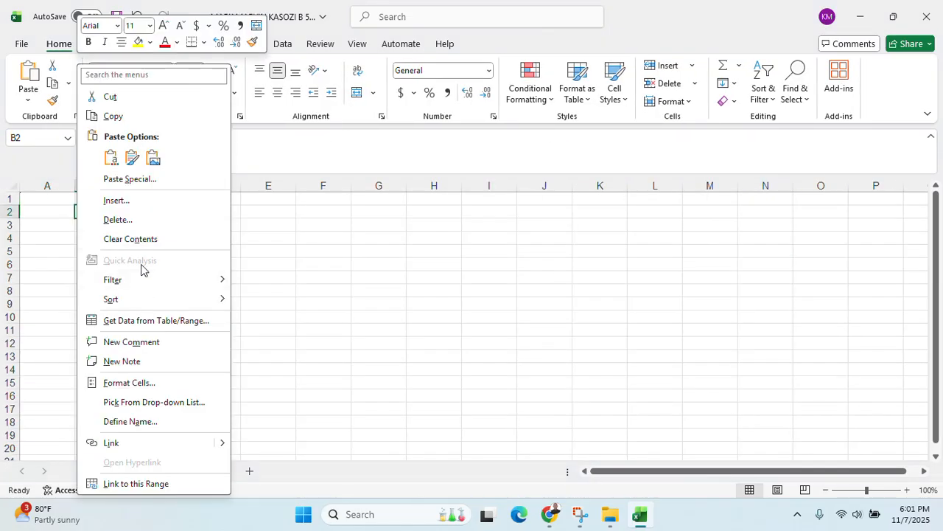
pyautogui.click(114, 163)
# Move the chart to column A and enlarge it toward column I
pyautogui.moveTo(393, 257); pyautogui.dragTo(354, 252)
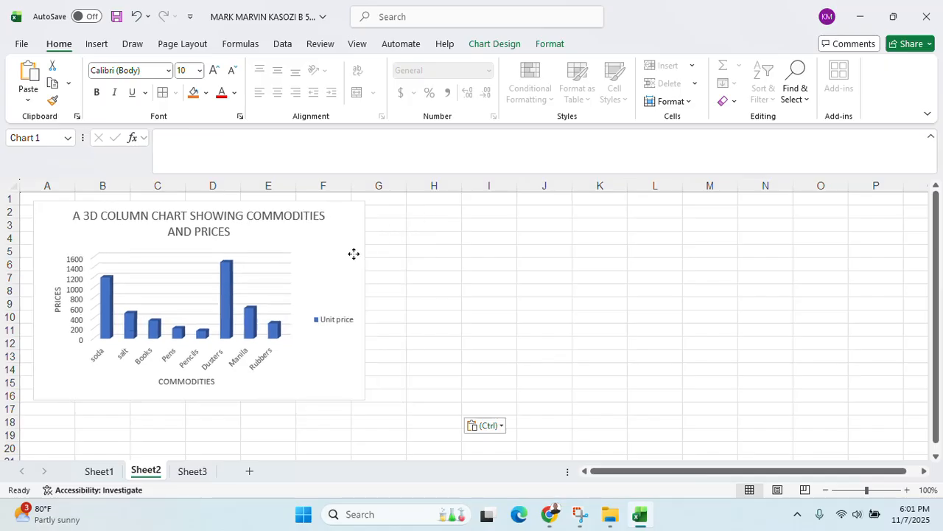
pyautogui.moveTo(364, 400); pyautogui.dragTo(509, 434)
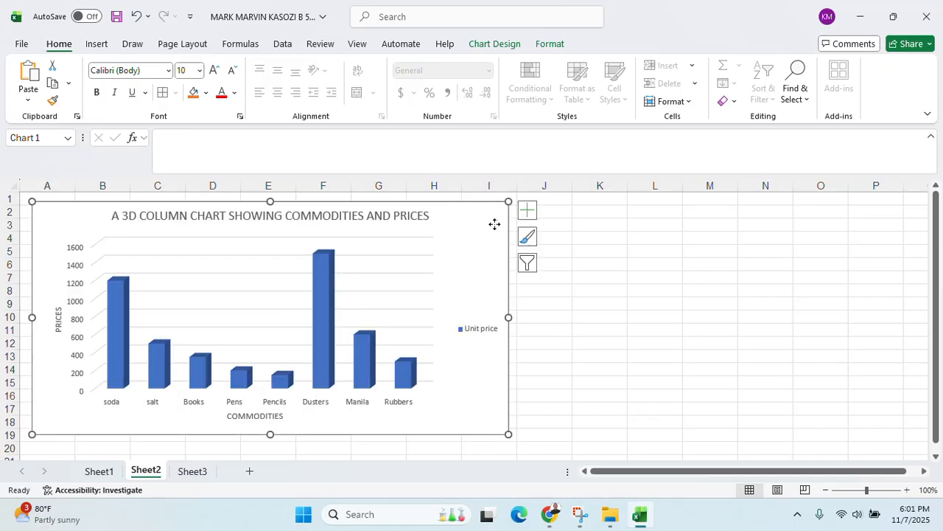
pyautogui.moveTo(489, 222)
pyautogui.mouseDown()
pyautogui.moveTo(928, 287)
pyautogui.moveTo(489, 221)
pyautogui.mouseUp()
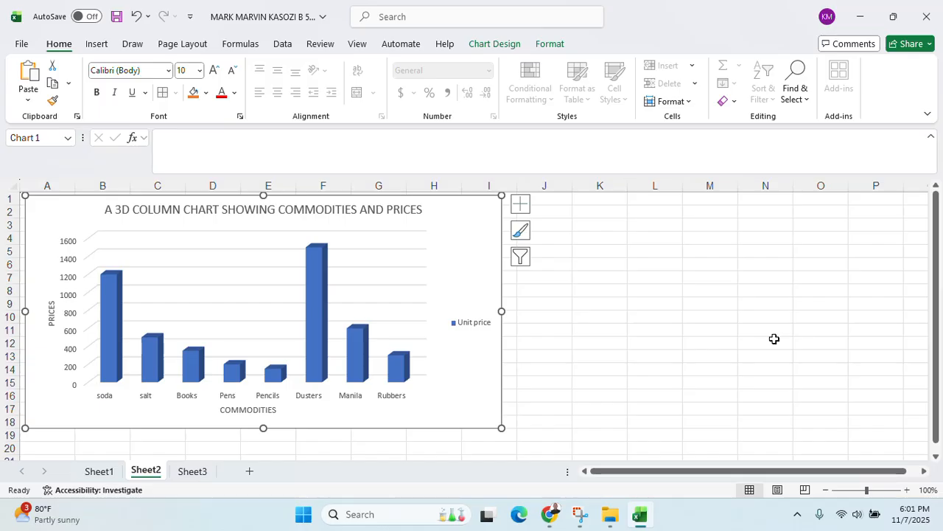
# Rename the Sheet2 tab to 'ANALYSIS GRAPH'
pyautogui.doubleClick(146, 470)
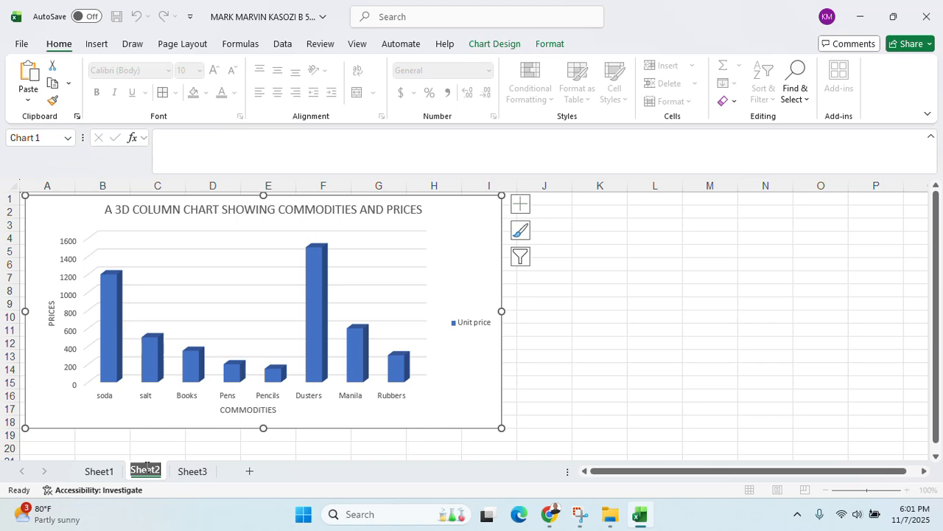
pyautogui.write('ANALYSIS')
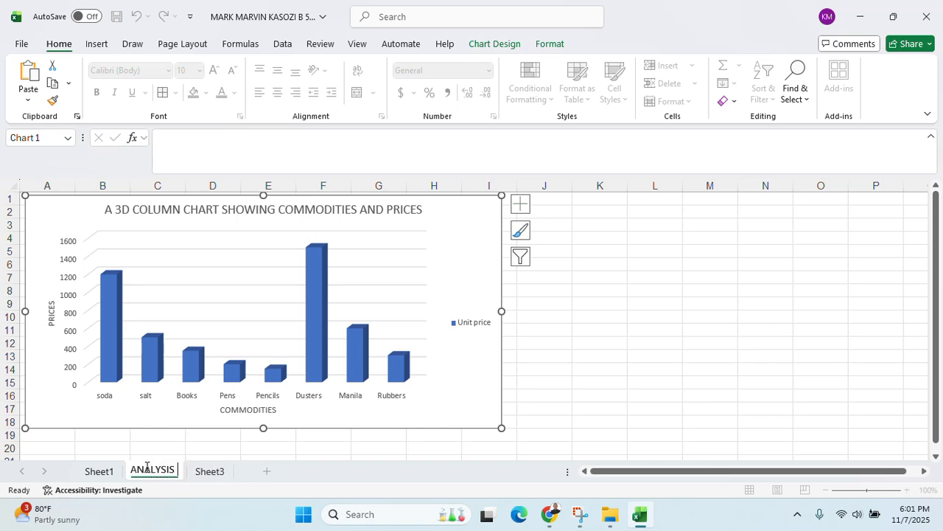
pyautogui.write(' GRAPH')
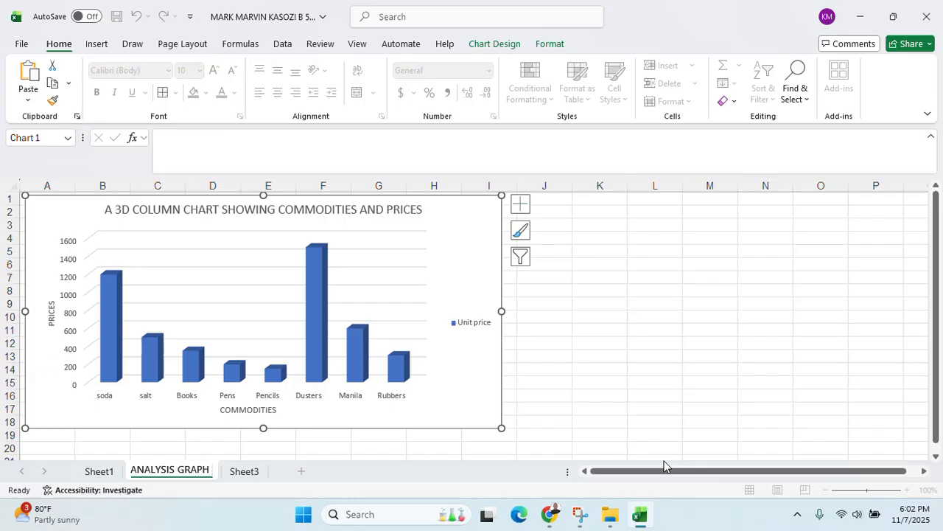
# Check the exam PDF in Chrome, then bring the Excel workbook back to the front
pyautogui.click(549, 514)
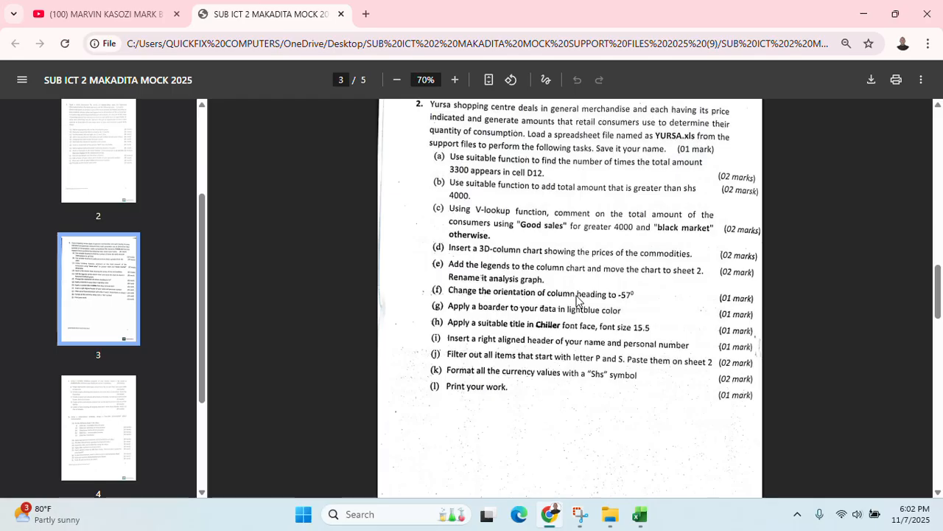
pyautogui.click(639, 514)
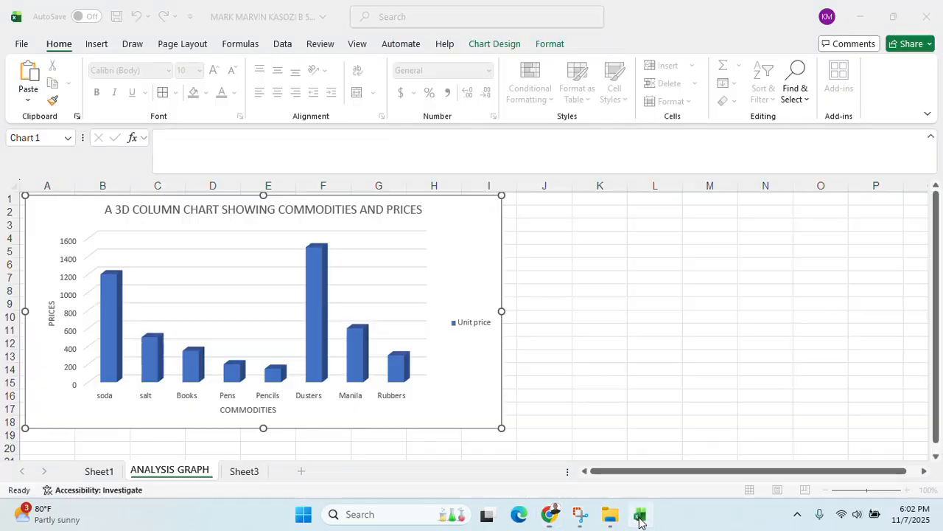
# On Sheet1, apply borders to the comment cells E2:E10
pyautogui.click(99, 471)
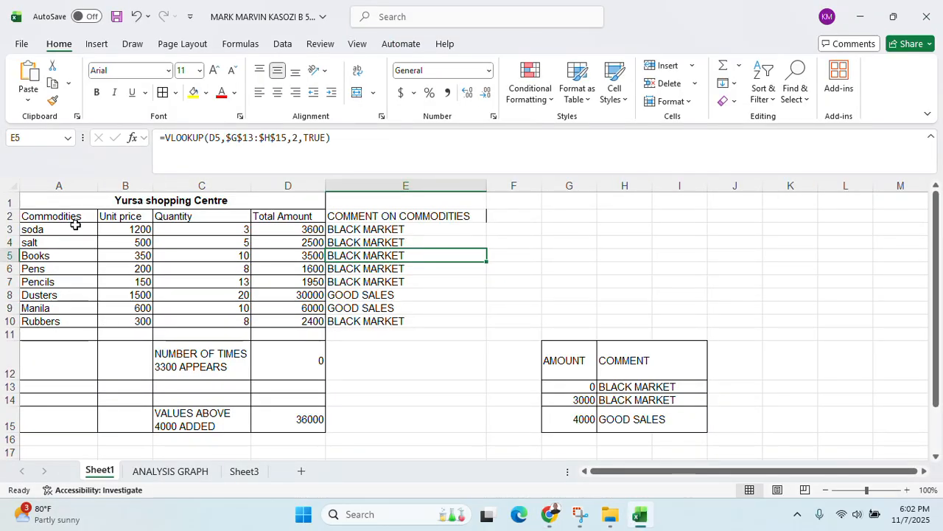
pyautogui.moveTo(362, 217); pyautogui.dragTo(405, 322)
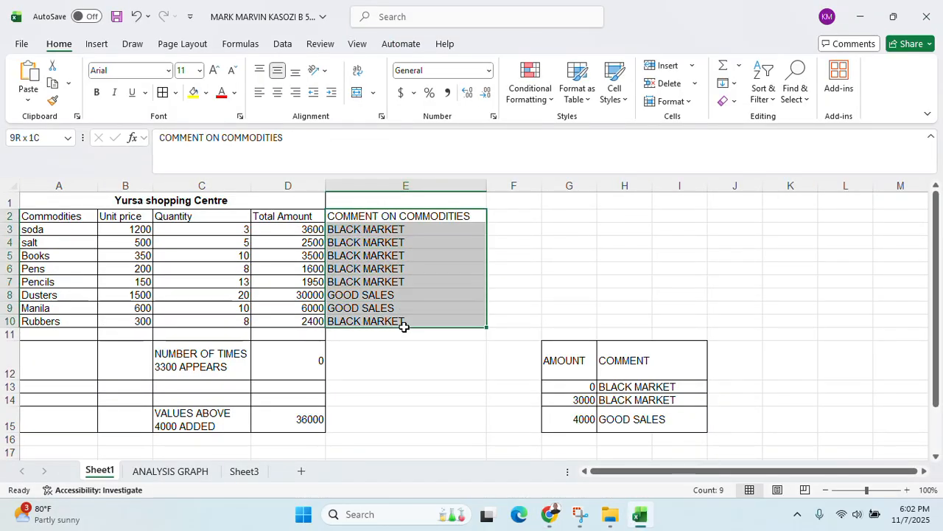
pyautogui.click(162, 92)
pyautogui.click(182, 310)
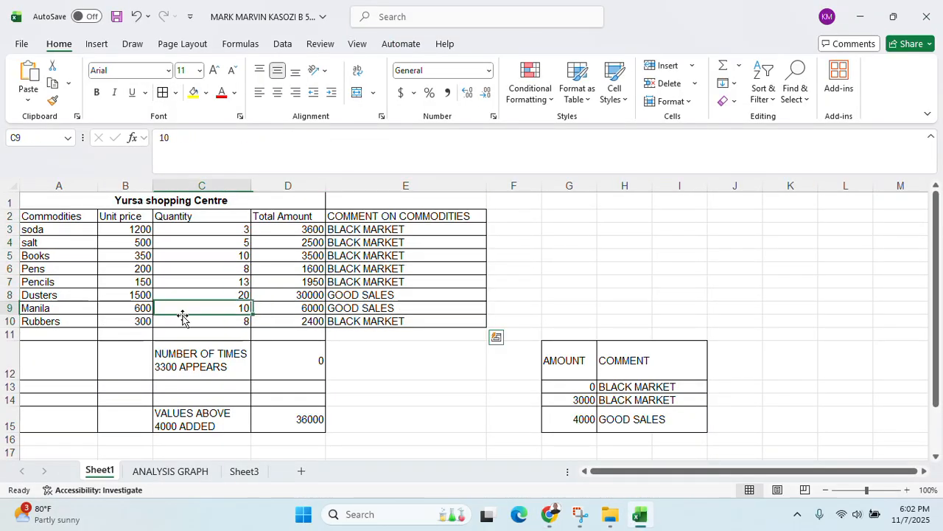
# Rotate the A2:E2 header text to -57 degrees through Format Cells alignment
pyautogui.click(57, 215)
pyautogui.moveTo(57, 215); pyautogui.dragTo(446, 223)
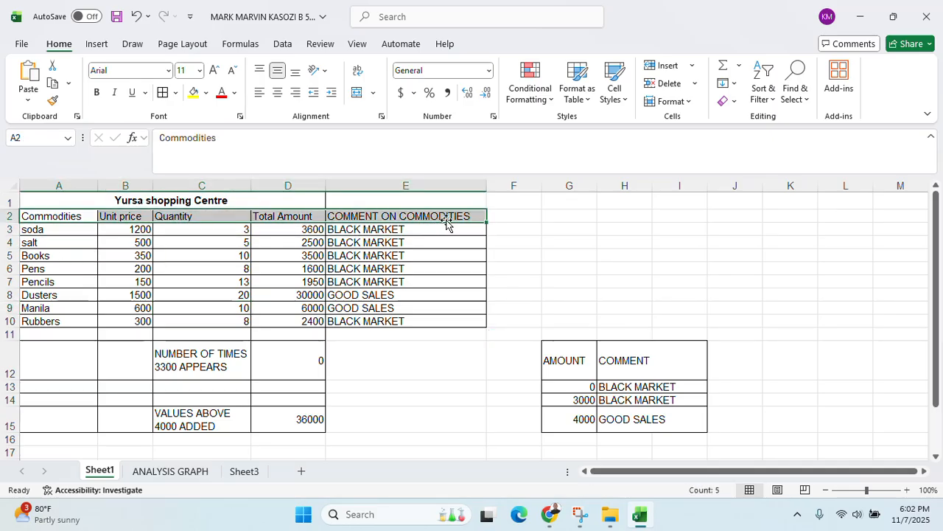
pyautogui.click(324, 71)
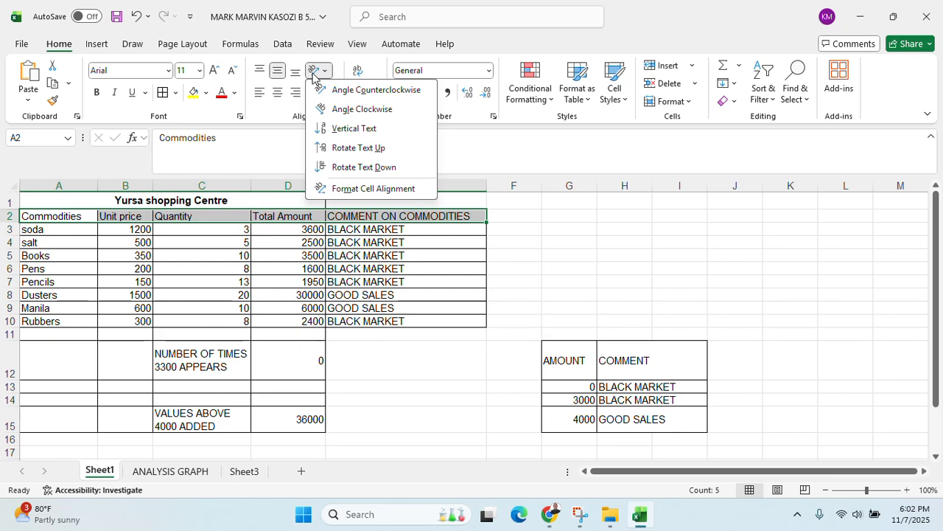
pyautogui.click(290, 221)
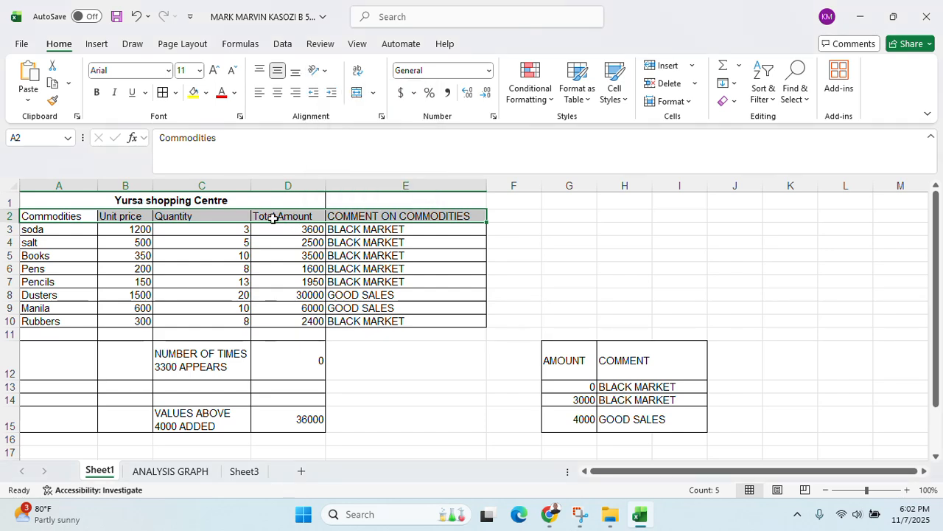
pyautogui.rightClick(272, 219)
pyautogui.click(317, 397)
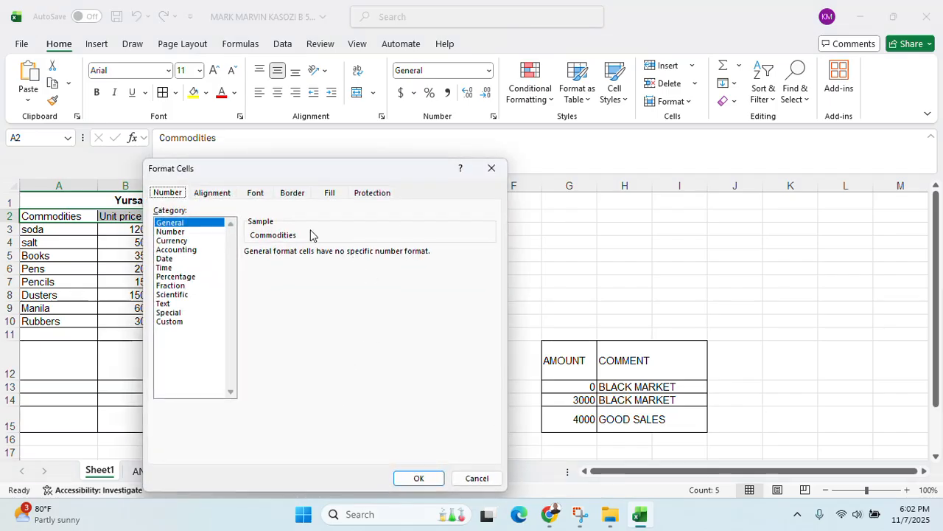
pyautogui.click(216, 196)
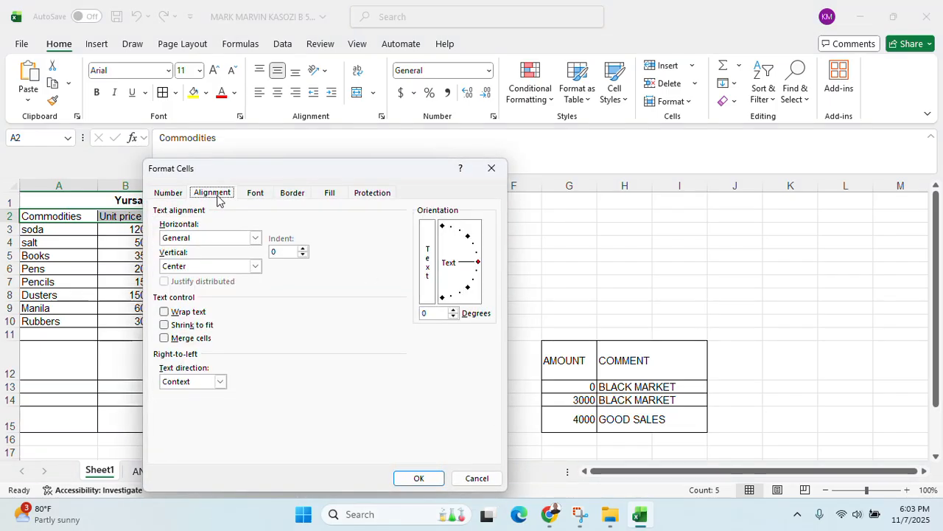
pyautogui.click(439, 311)
pyautogui.press('BackSpace')
pyautogui.write('-57')
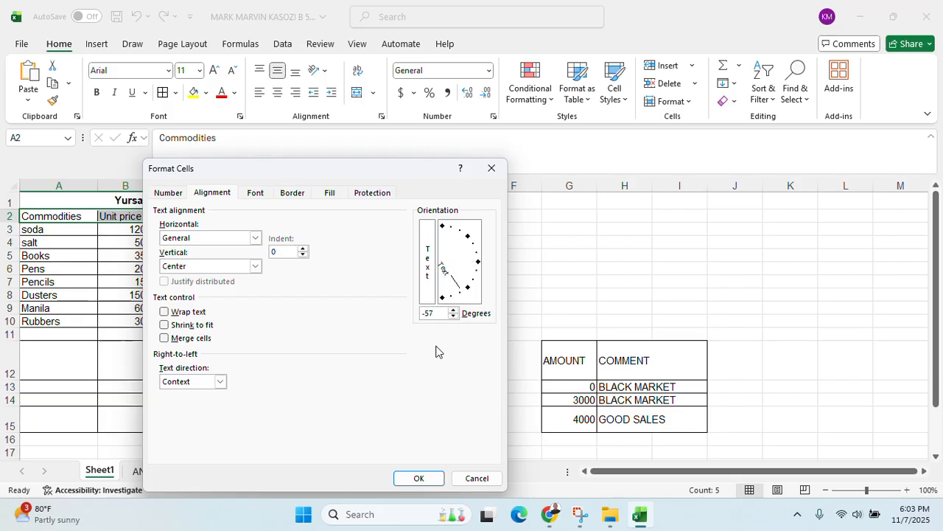
pyautogui.click(433, 479)
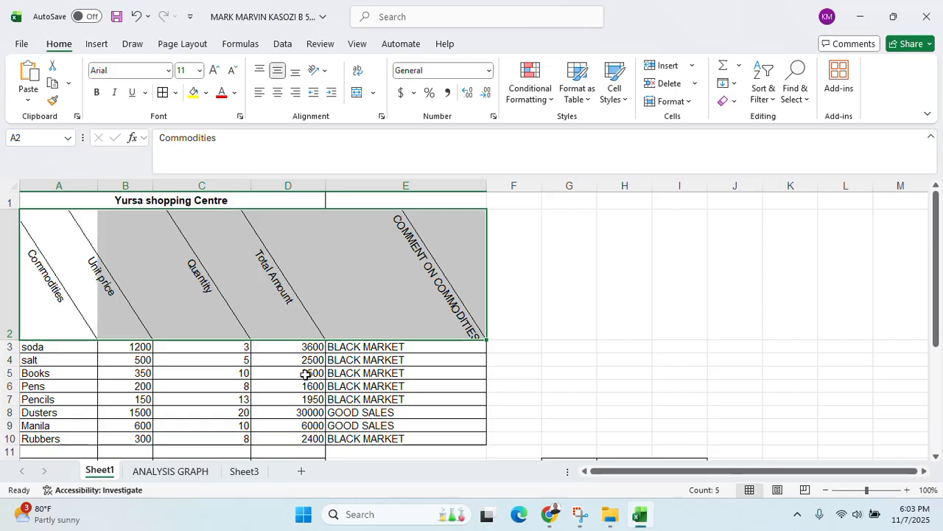
# Select the table range A1:I15 and open the More Borders settings
pyautogui.scroll(-1, 373, 309)
pyautogui.scroll(1, 376, 320)
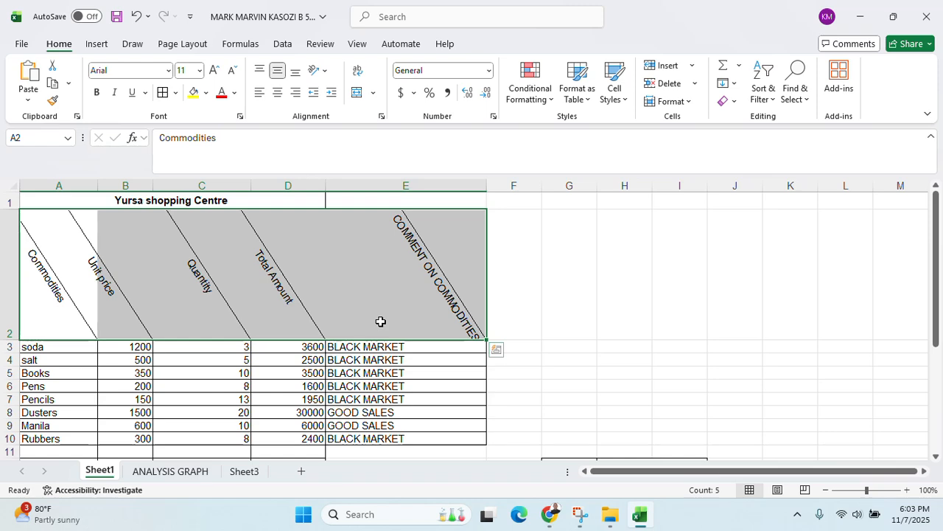
pyautogui.click(391, 359)
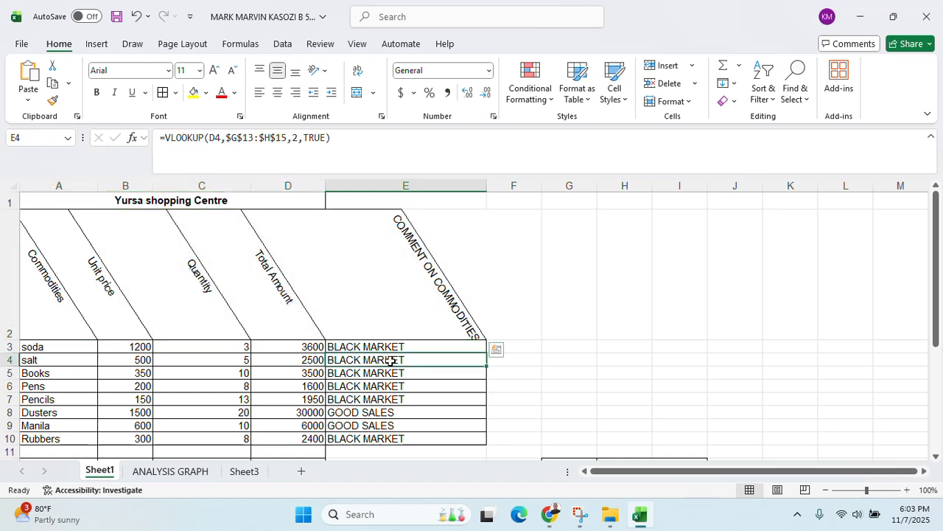
pyautogui.moveTo(45, 199); pyautogui.dragTo(665, 399)
pyautogui.scroll(1, 664, 399)
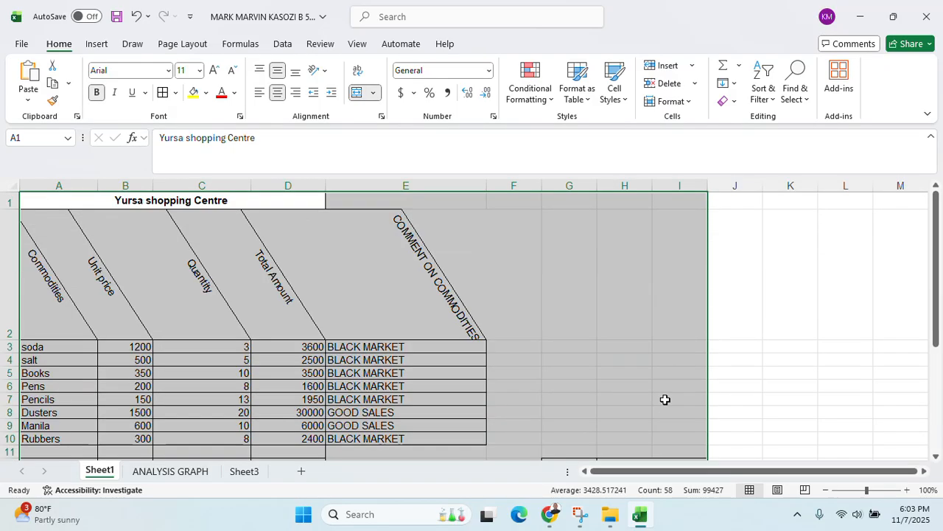
pyautogui.click(175, 92)
pyautogui.scroll(-1, 210, 442)
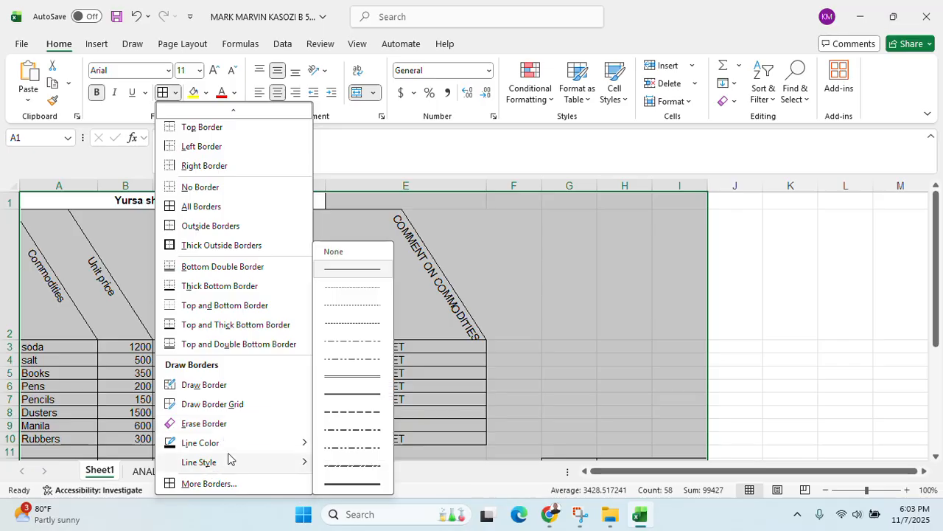
pyautogui.moveTo(301, 446)
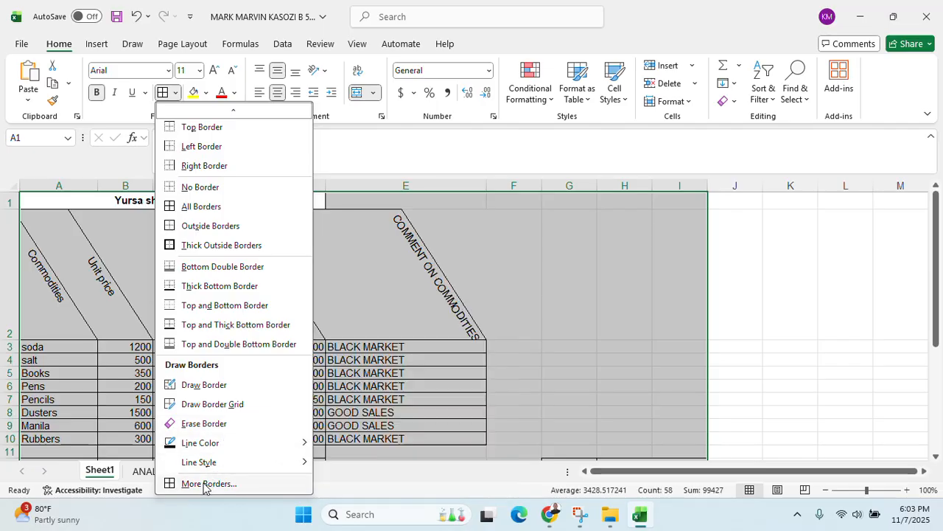
pyautogui.click(228, 483)
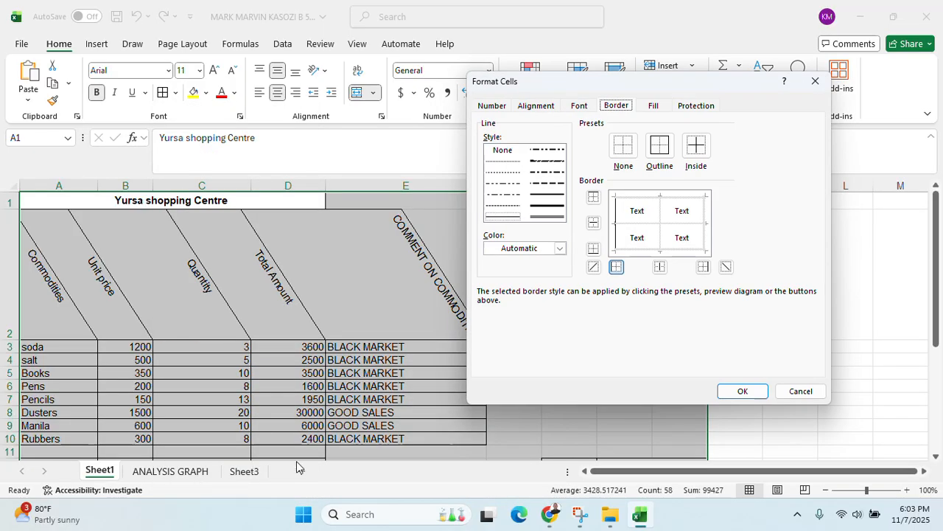
# Apply a blue double-line outline border around the selected range
pyautogui.click(537, 216)
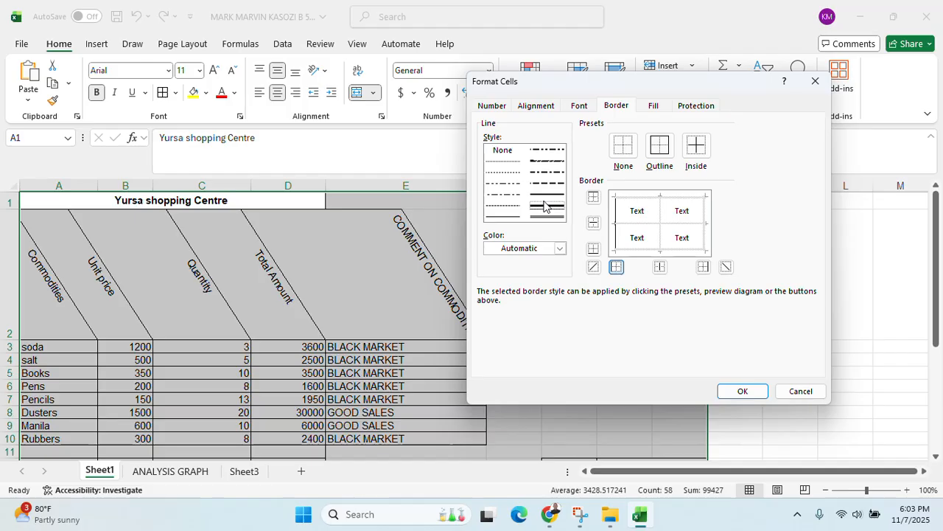
pyautogui.click(562, 249)
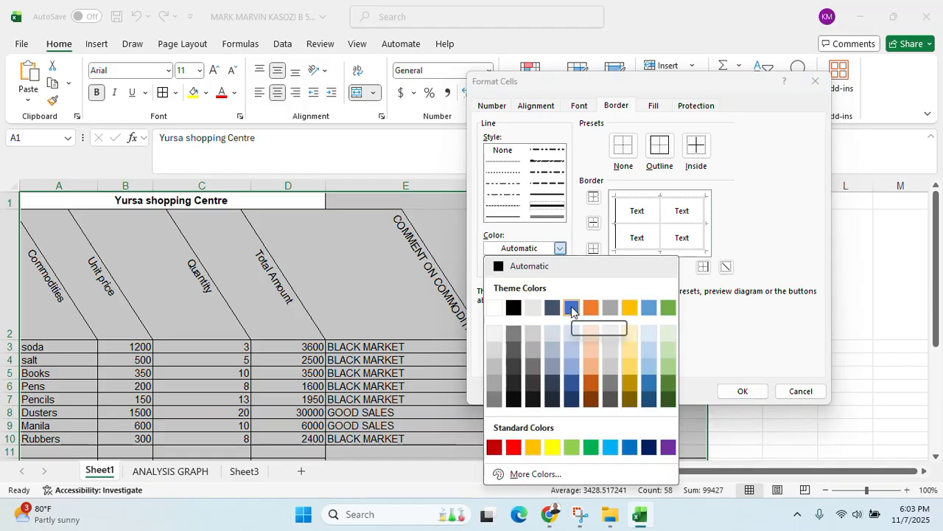
pyautogui.click(571, 307)
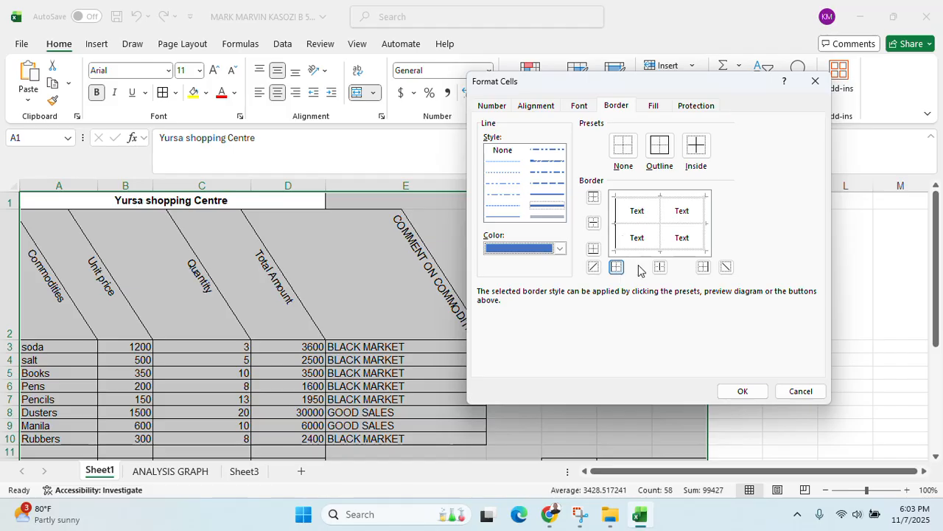
pyautogui.click(659, 147)
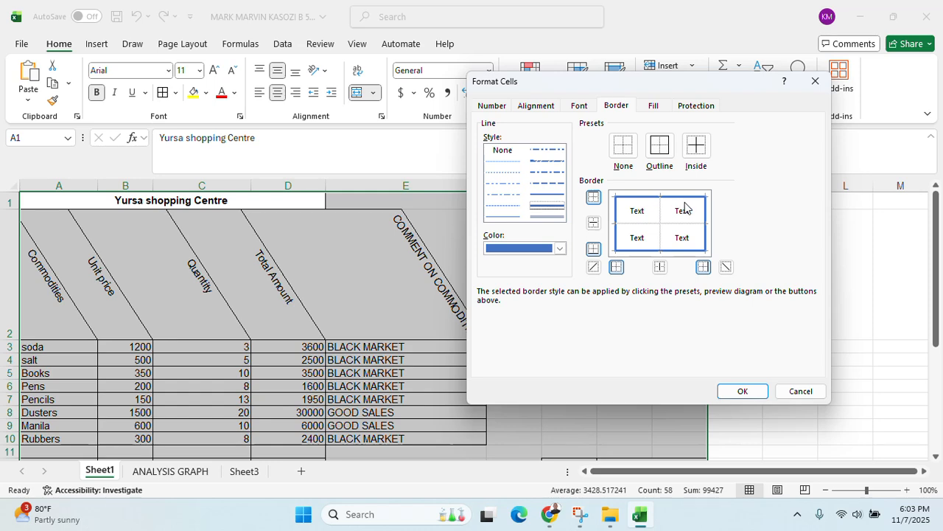
pyautogui.click(745, 391)
pyautogui.scroll(-3, 686, 360)
pyautogui.click(611, 302)
pyautogui.scroll(3, 646, 368)
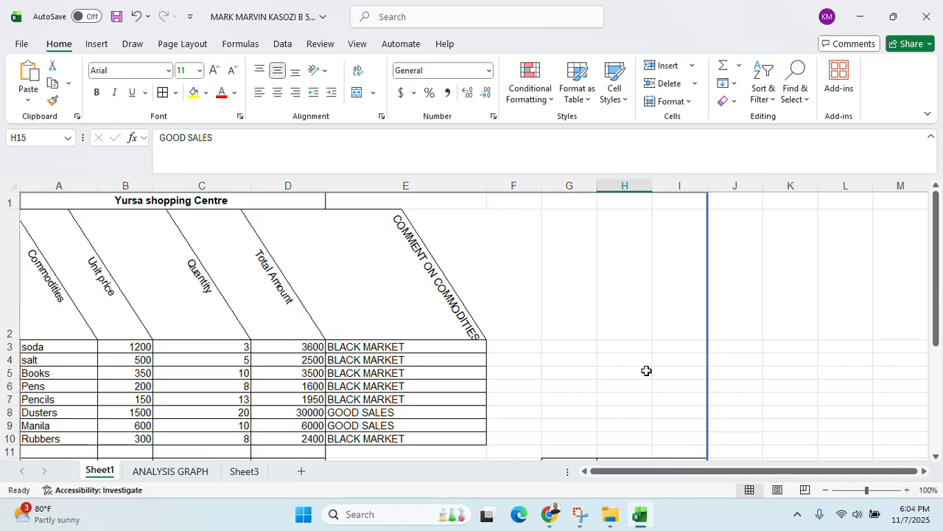
pyautogui.click(225, 206)
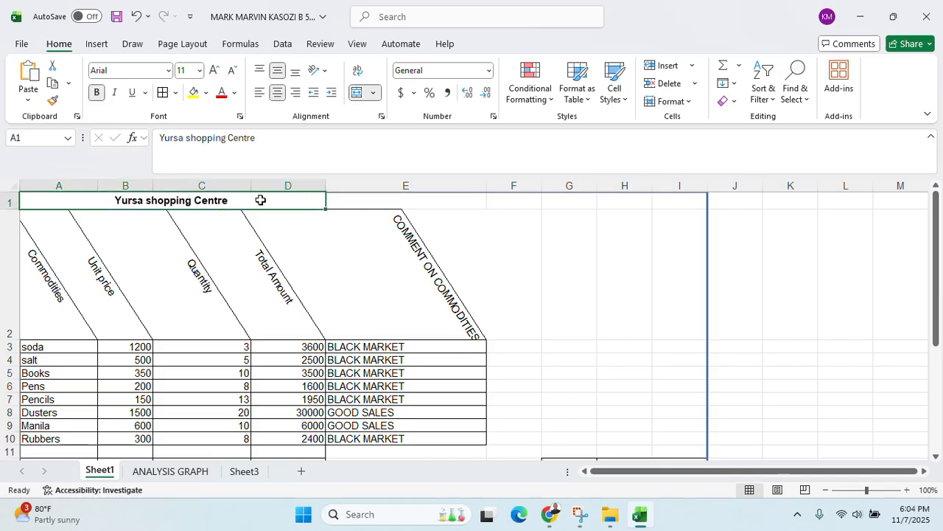
# Retype the cell text as 'Commodities and their prices'
pyautogui.doubleClick(261, 200)
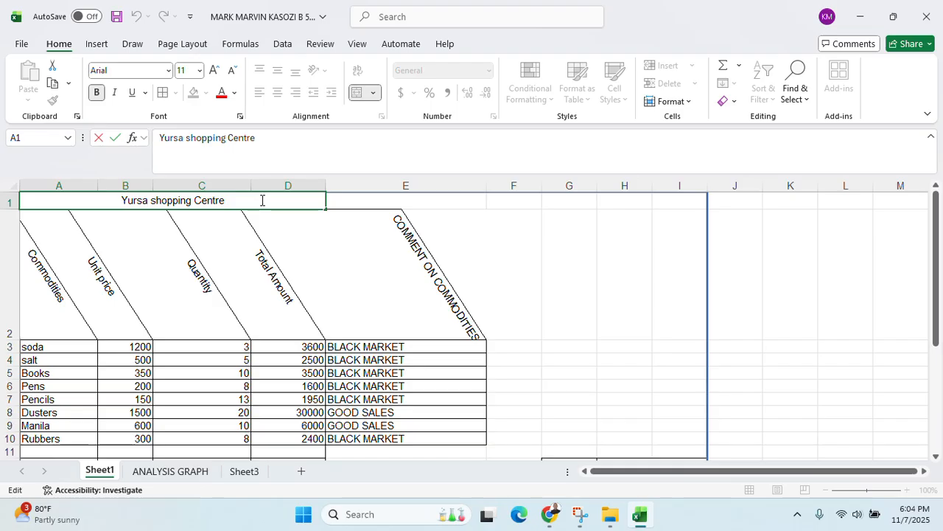
pyautogui.write('Commo')
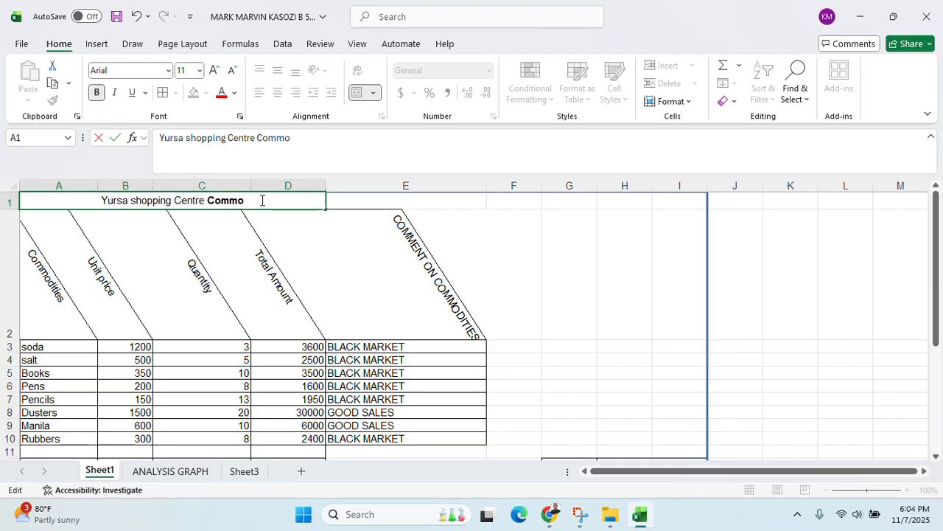
pyautogui.write('diti')
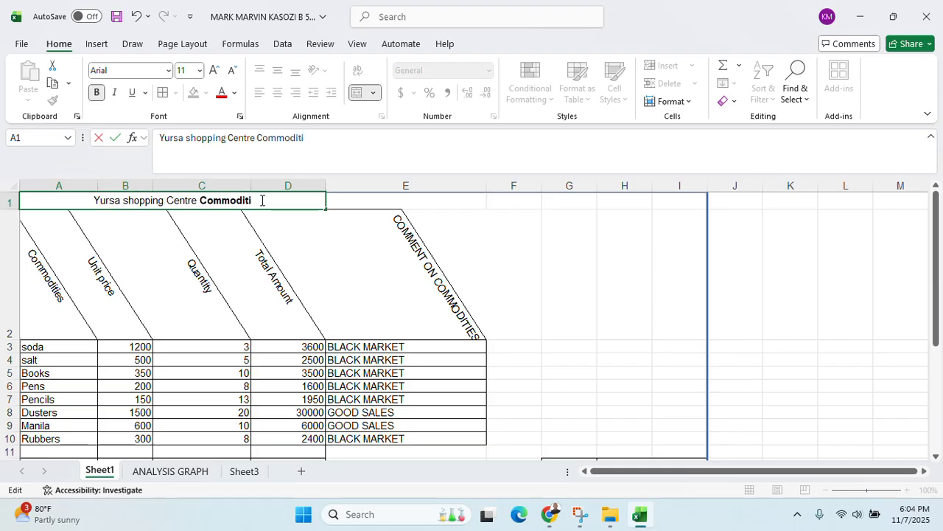
pyautogui.write('es and')
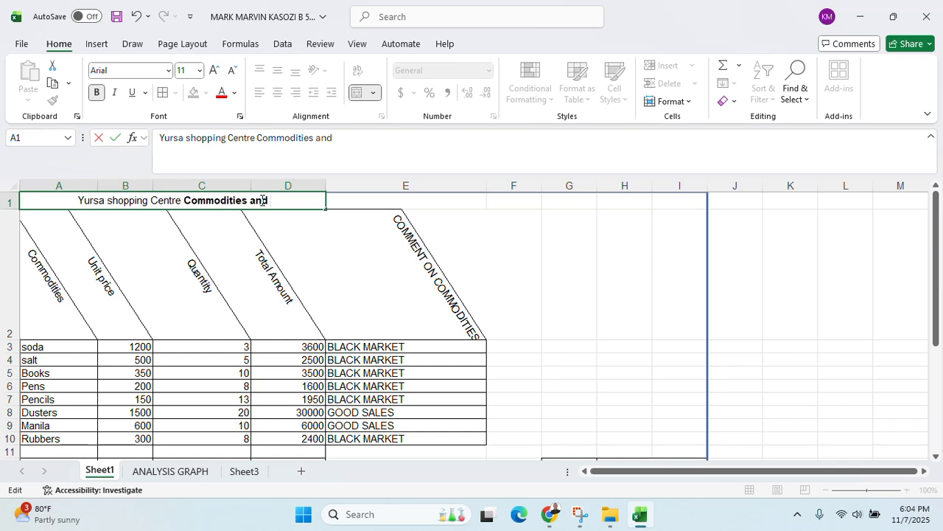
pyautogui.write(' their pri')
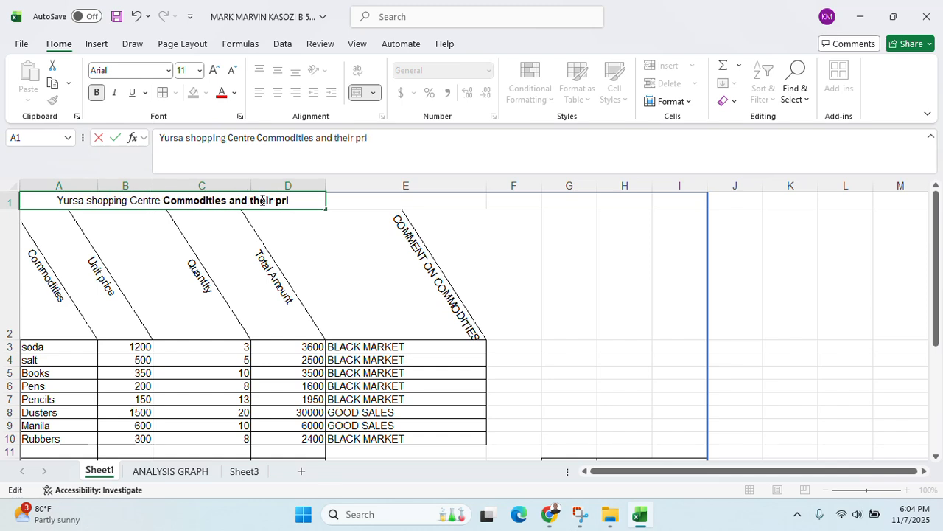
pyautogui.write('ces')
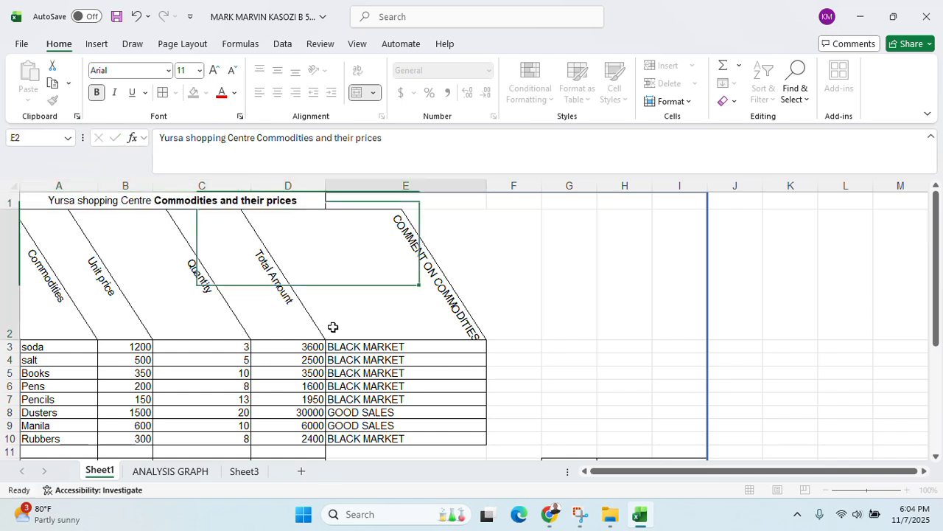
pyautogui.click(333, 328)
# Set the title cell to Chiller font at size 15.5, checking the exam paper afterwards
pyautogui.click(136, 205)
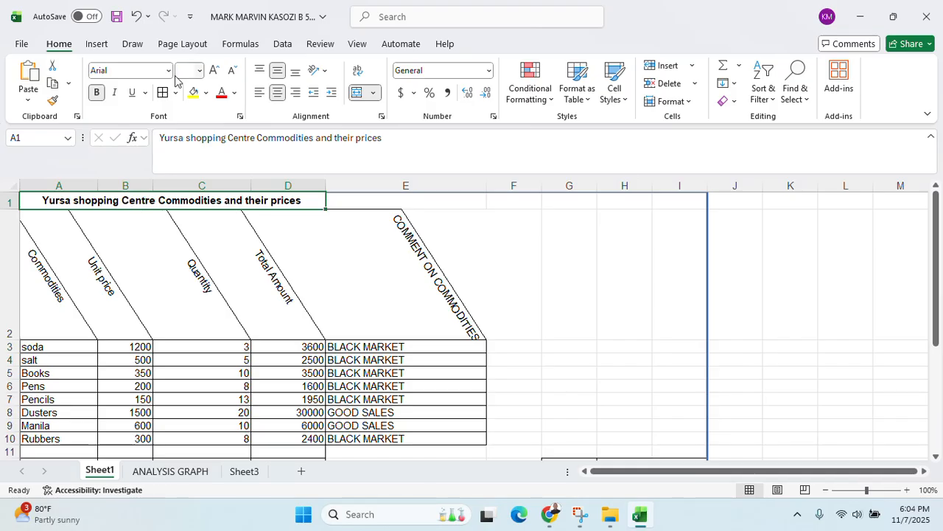
pyautogui.click(137, 72)
pyautogui.write('Chiller')
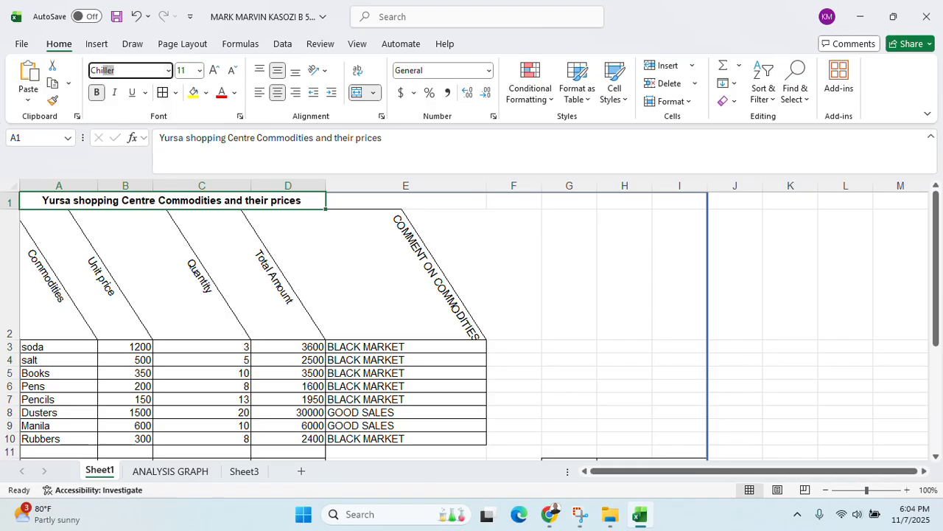
pyautogui.press('Return')
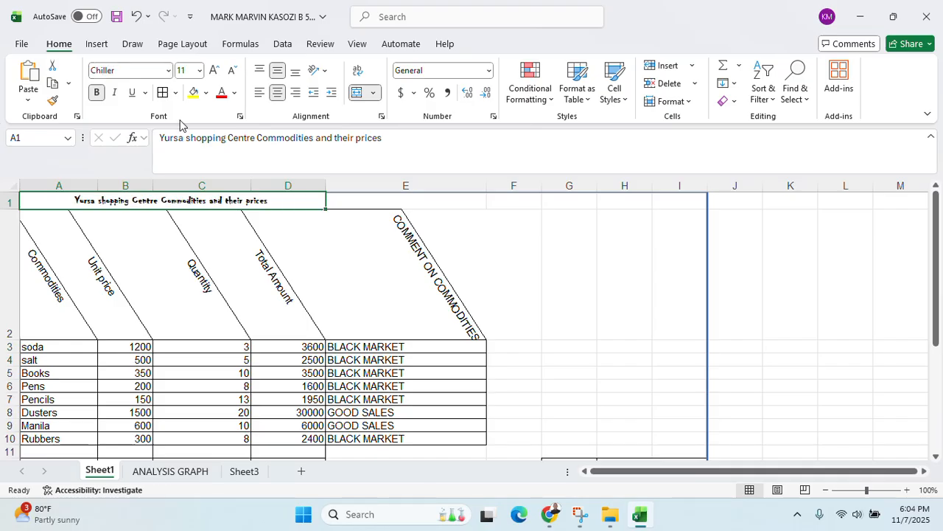
pyautogui.click(190, 69)
pyautogui.write('15.5')
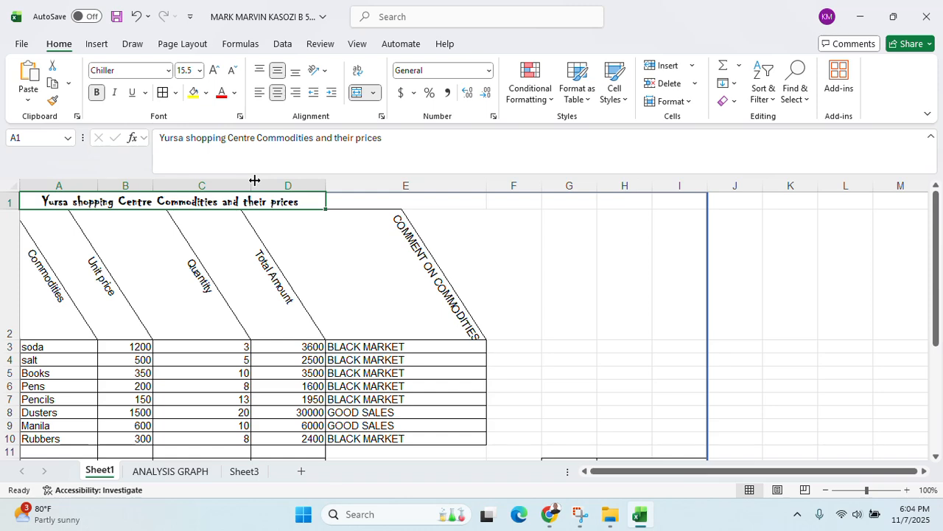
pyautogui.click(550, 513)
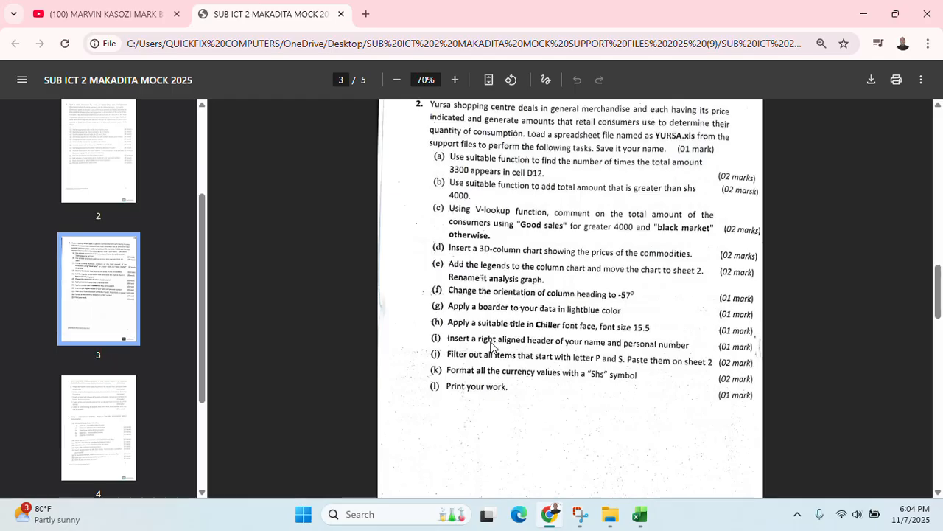
pyautogui.click(864, 14)
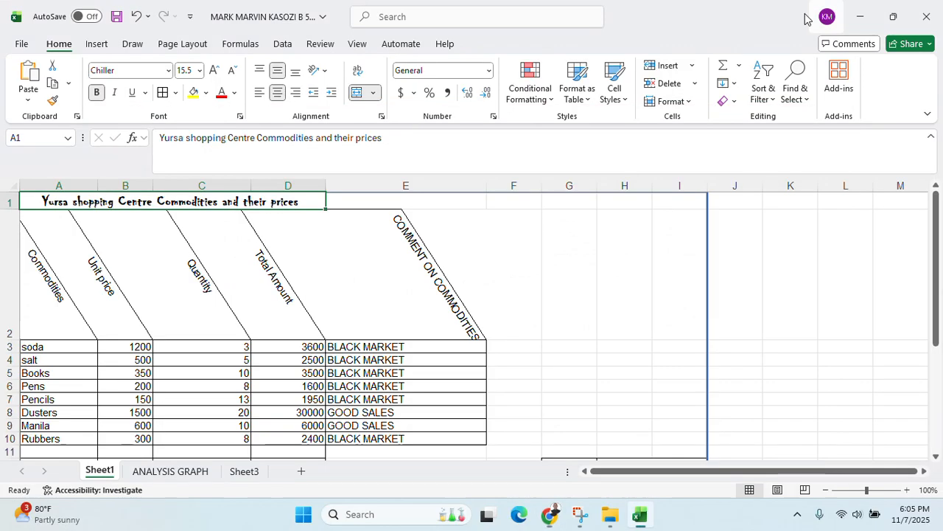
# Insert a page header with the student's name and personal number in the right section
pyautogui.click(97, 44)
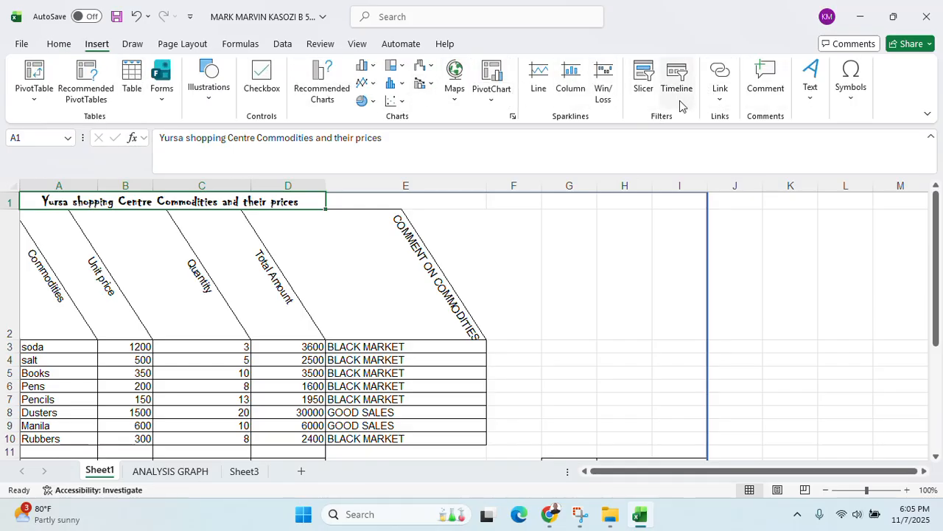
pyautogui.click(820, 112)
pyautogui.click(810, 152)
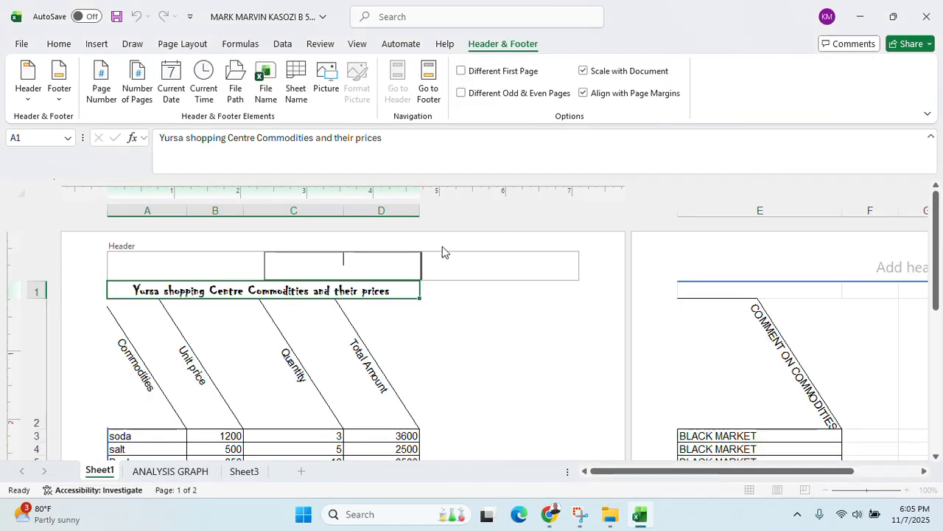
pyautogui.click(147, 255)
pyautogui.click(467, 255)
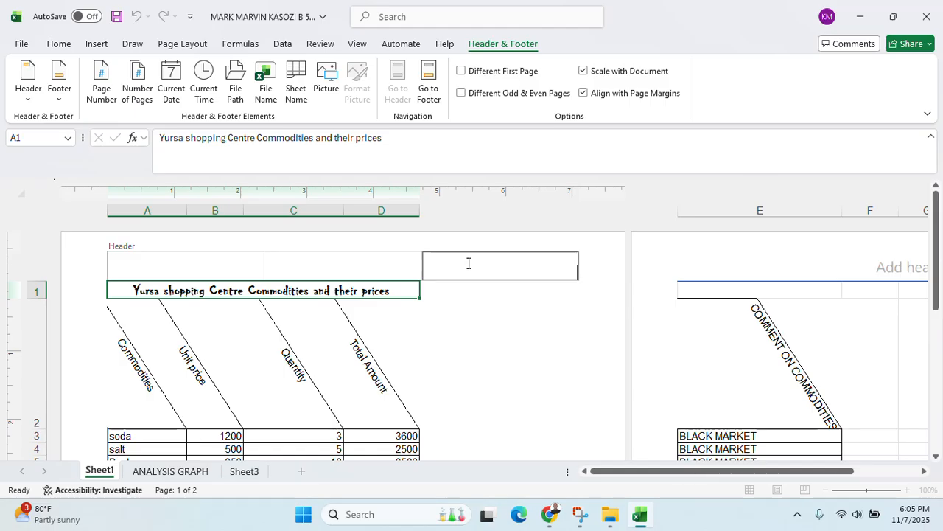
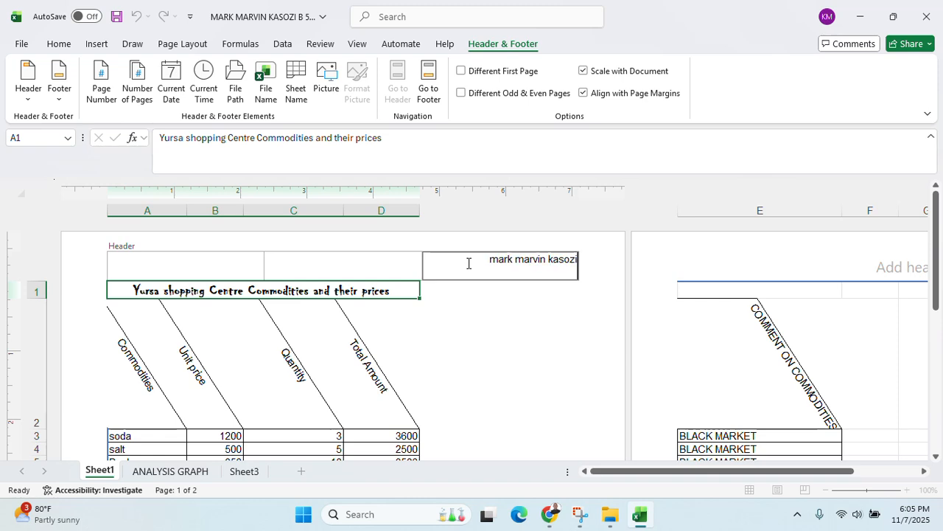
pyautogui.write('  n')
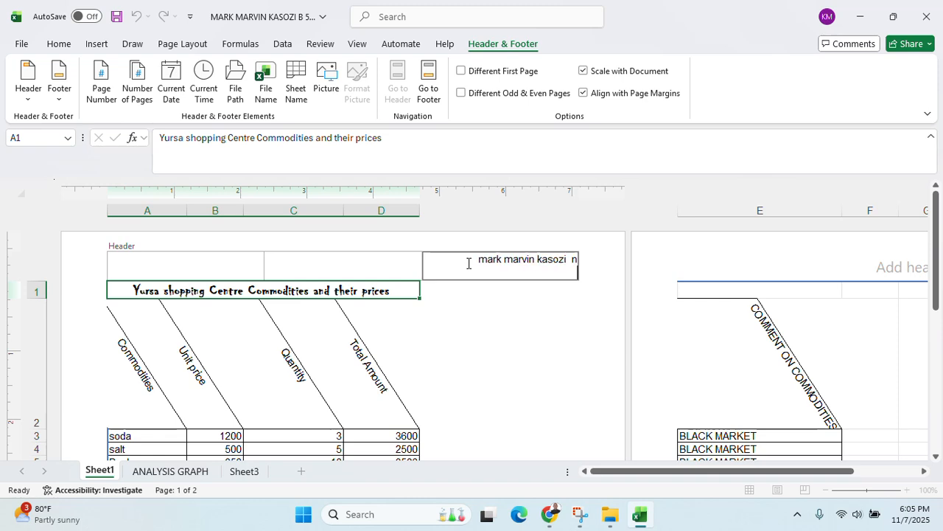
pyautogui.press('BackSpace')
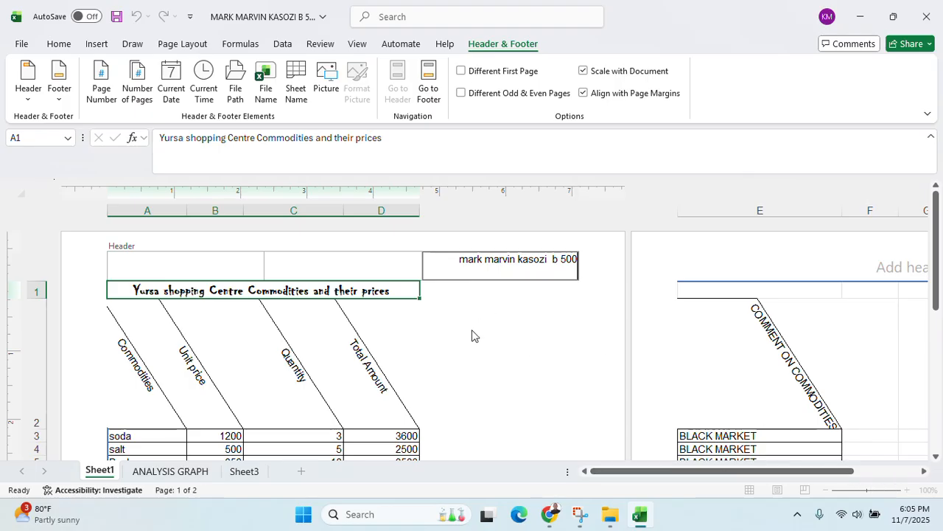
pyautogui.click(281, 320)
# Zoom out to the page view and narrow columns C, D, E, G and H
pyautogui.click(191, 330)
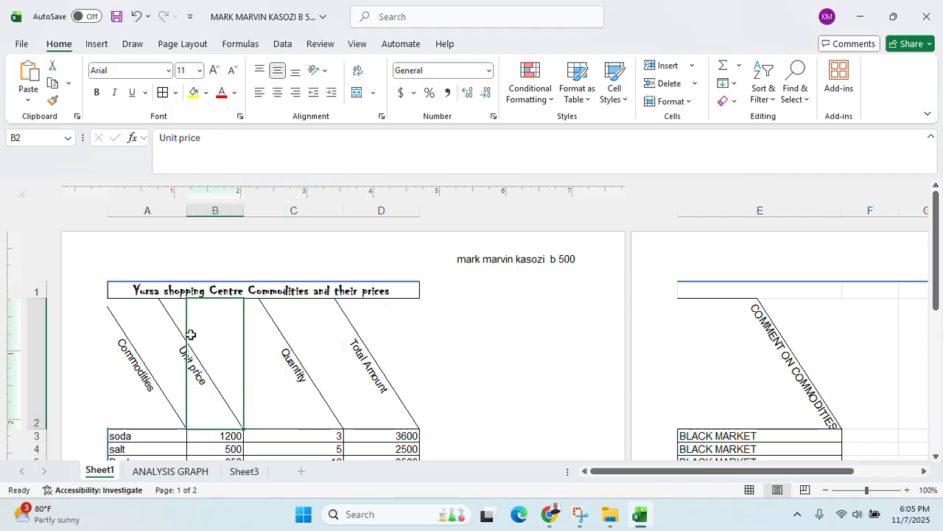
pyautogui.click(828, 490)
pyautogui.click(829, 490)
pyautogui.click(829, 490)
pyautogui.scroll(-2, 552, 415)
pyautogui.scroll(2, 278, 325)
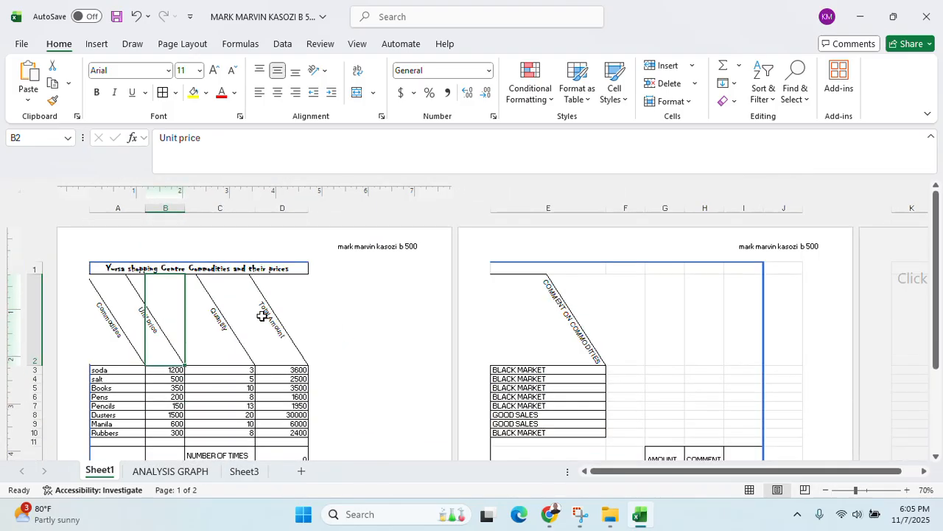
pyautogui.moveTo(308, 209); pyautogui.dragTo(290, 211)
pyautogui.moveTo(408, 210); pyautogui.dragTo(384, 212)
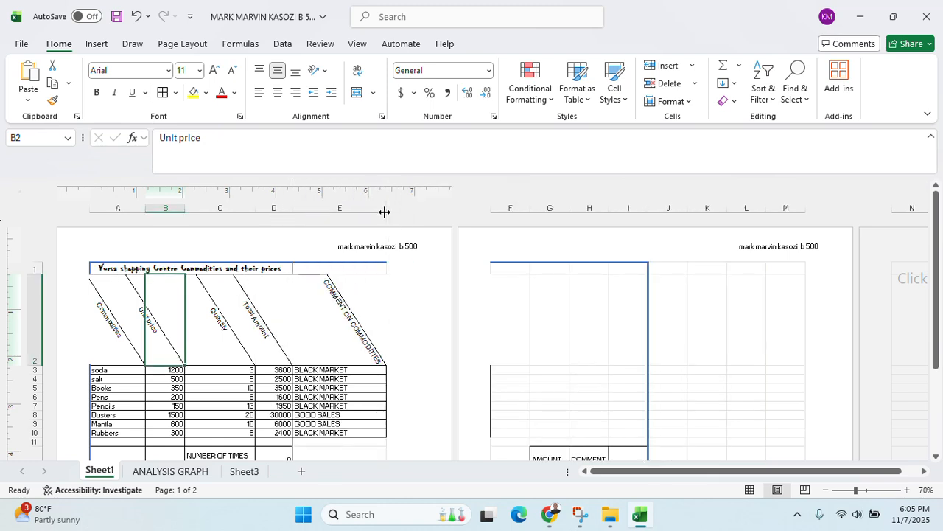
pyautogui.scroll(-1, 526, 278)
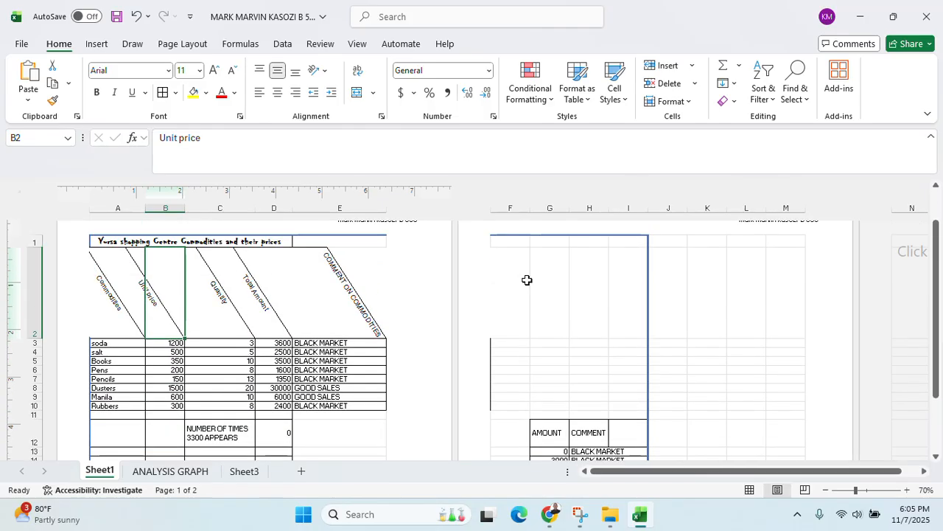
pyautogui.scroll(-1, 523, 284)
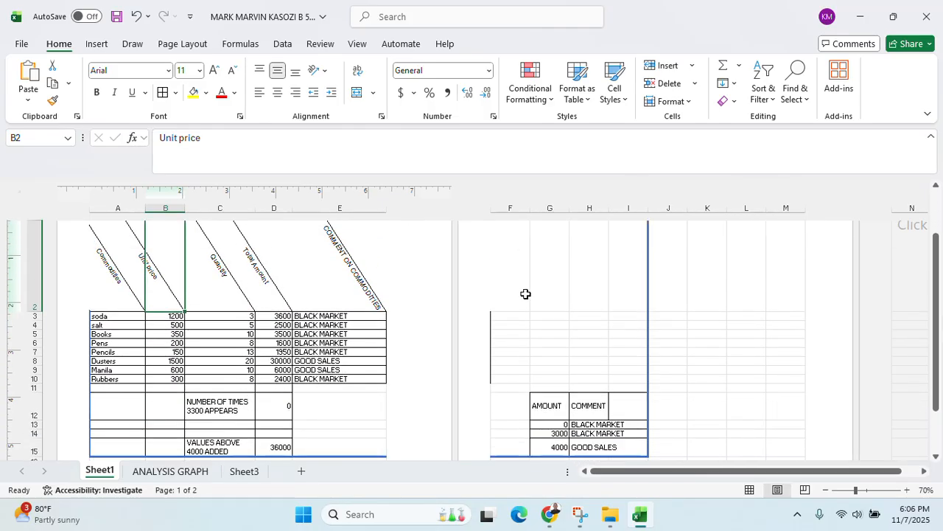
pyautogui.moveTo(386, 207); pyautogui.dragTo(356, 210)
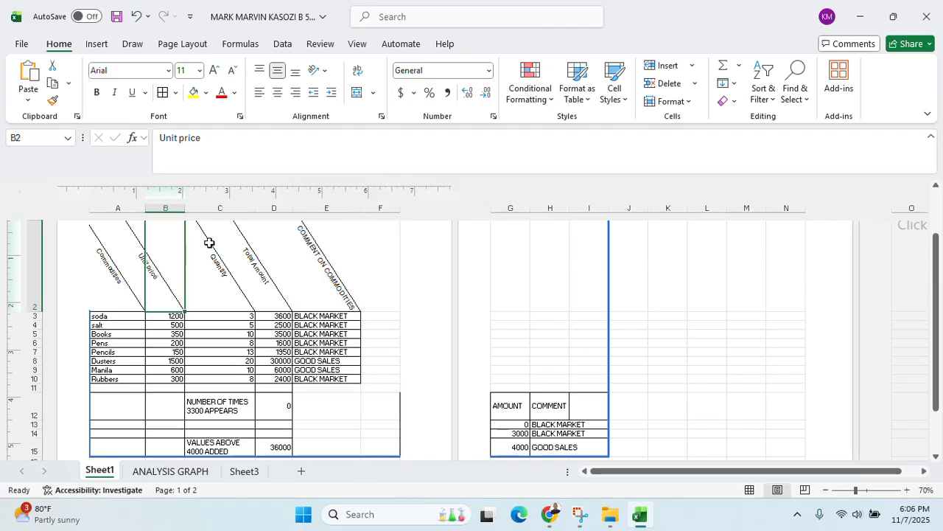
pyautogui.moveTo(255, 208); pyautogui.dragTo(230, 210)
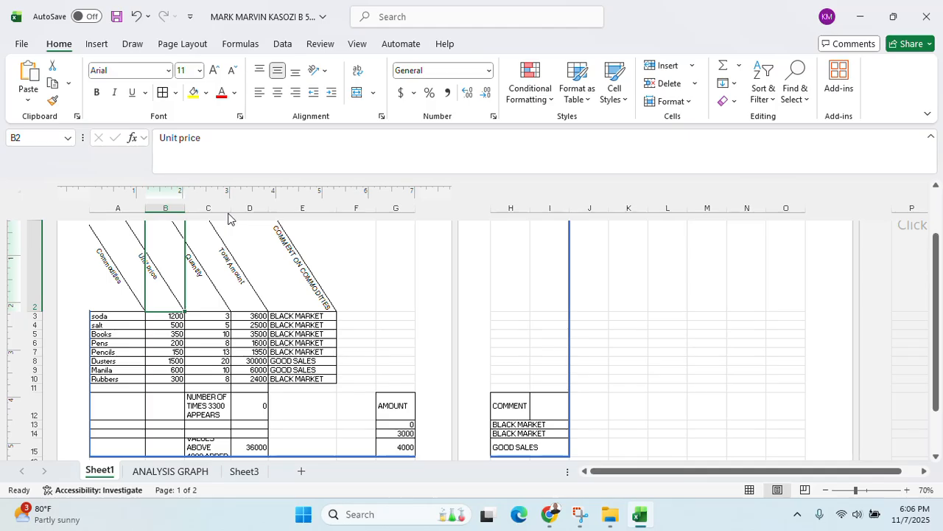
pyautogui.moveTo(415, 207)
pyautogui.mouseDown()
pyautogui.moveTo(395, 209)
pyautogui.moveTo(415, 208)
pyautogui.mouseUp()
pyautogui.moveTo(529, 208); pyautogui.dragTo(508, 208)
# Make row 15 taller and widen column D so the title fits across the table
pyautogui.scroll(-2, 290, 366)
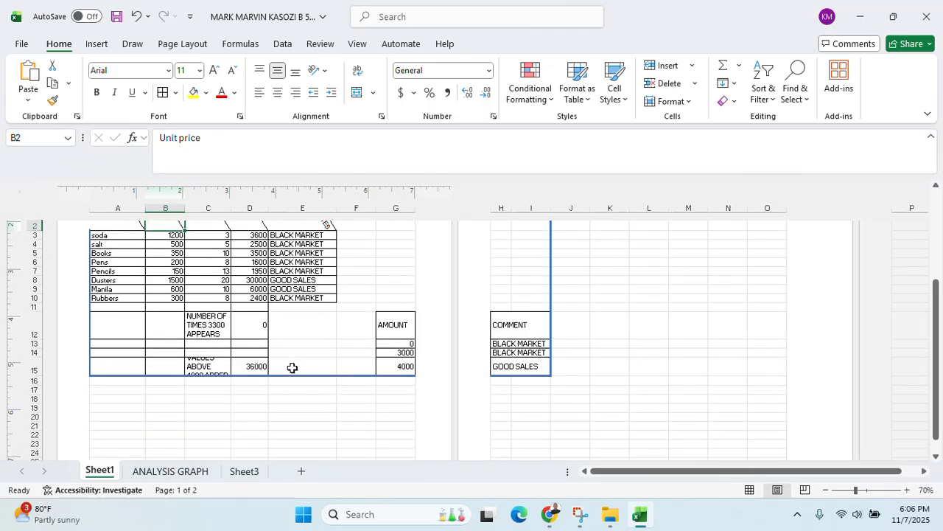
pyautogui.moveTo(41, 376); pyautogui.dragTo(40, 383)
pyautogui.scroll(5, 572, 312)
pyautogui.click(267, 348)
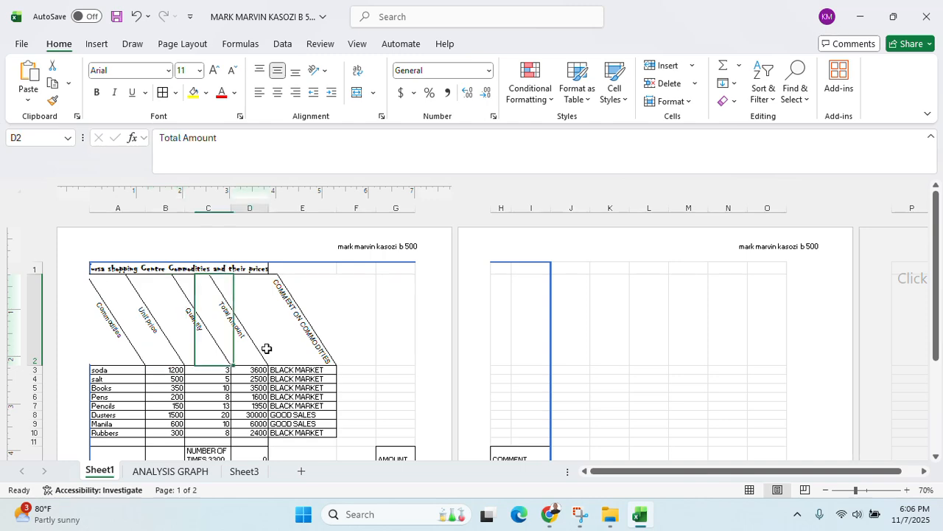
pyautogui.scroll(4, 268, 347)
pyautogui.scroll(-6, 270, 347)
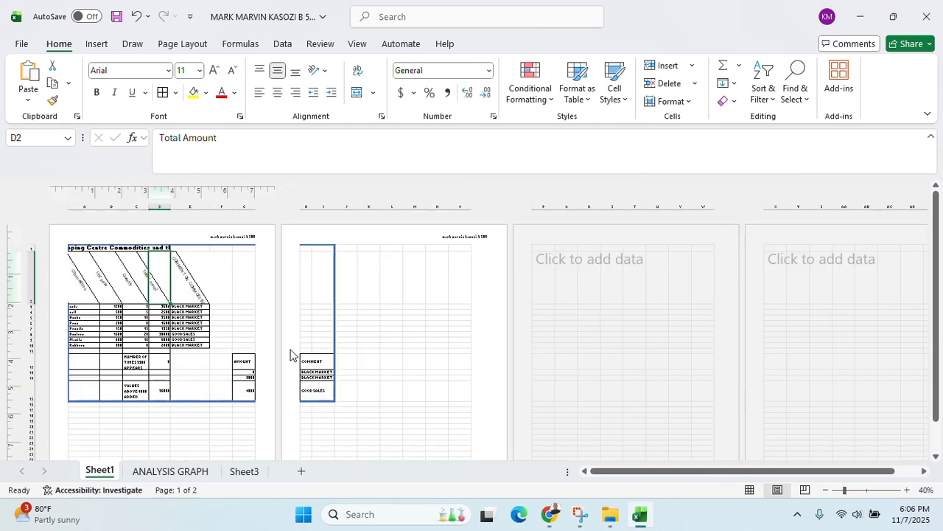
pyautogui.scroll(1, 290, 355)
pyautogui.scroll(2, 289, 348)
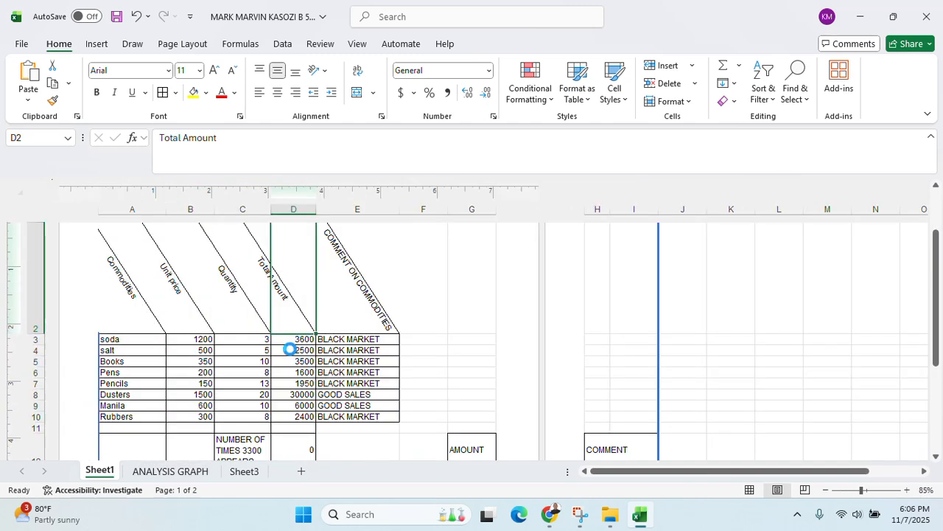
pyautogui.scroll(-2, 290, 349)
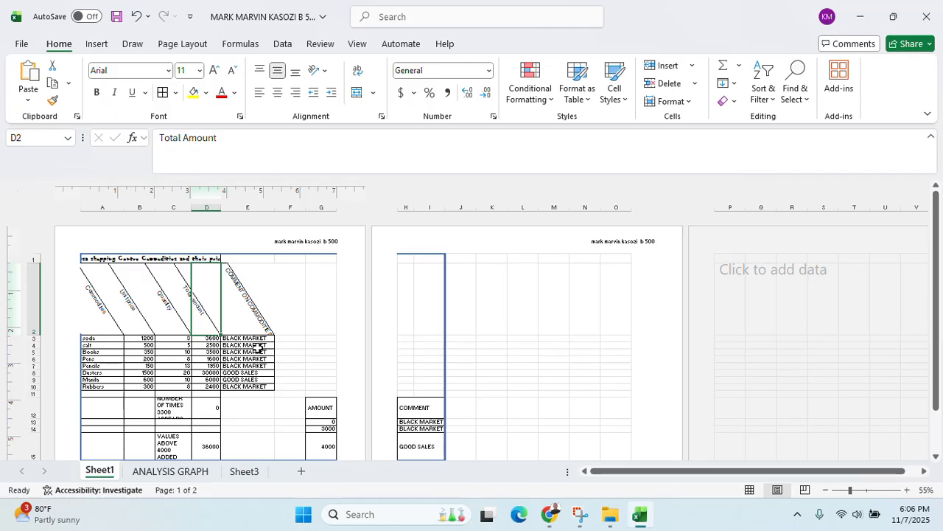
pyautogui.scroll(2, 258, 347)
pyautogui.scroll(-4, 264, 343)
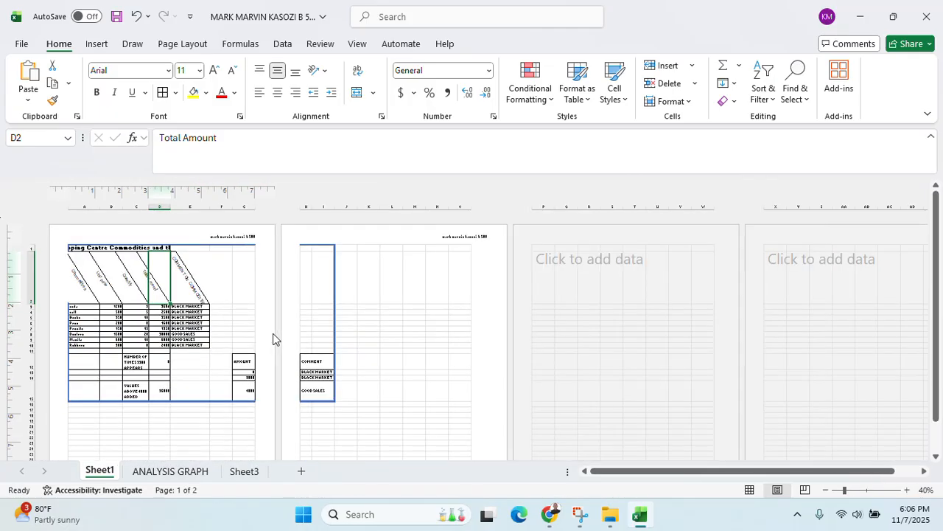
pyautogui.scroll(1, 272, 339)
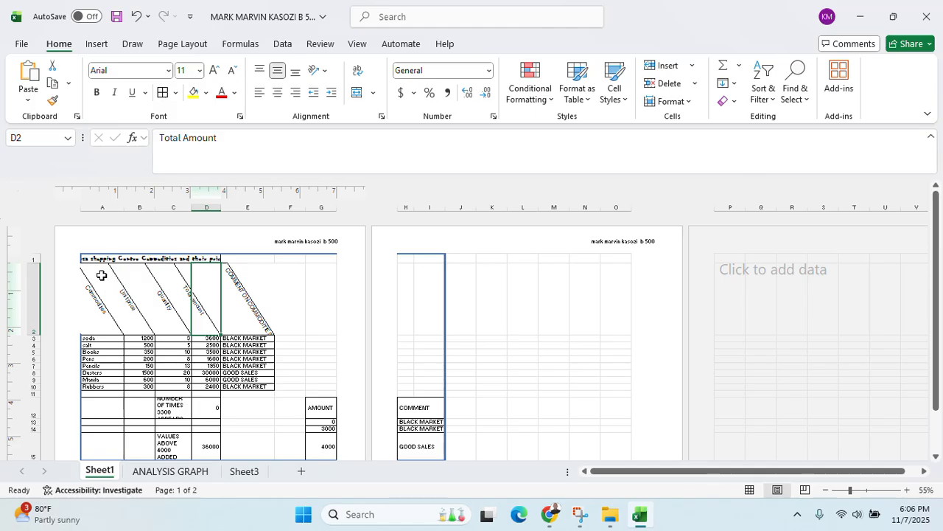
pyautogui.moveTo(221, 208); pyautogui.dragTo(248, 210)
pyautogui.click(255, 331)
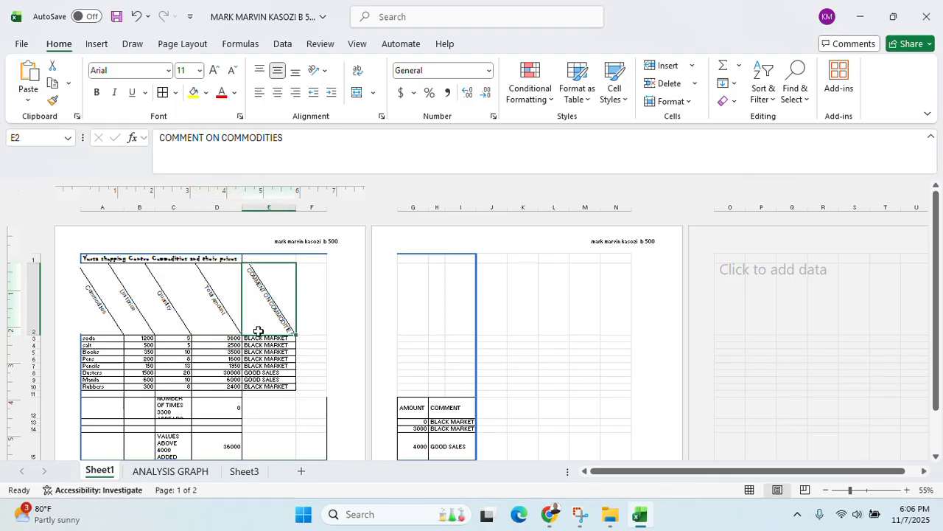
pyautogui.scroll(-2, 255, 360)
pyautogui.scroll(1, 255, 361)
# Copy the Sheet1 table range A1:I16 and paste it at A1 on Sheet3
pyautogui.moveTo(97, 237); pyautogui.dragTo(466, 416)
pyautogui.rightClick(433, 440)
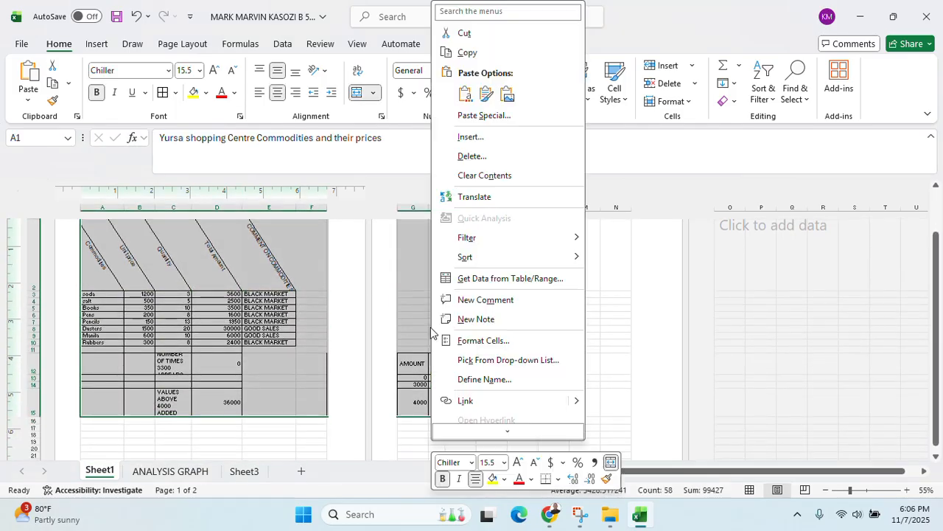
pyautogui.click(467, 53)
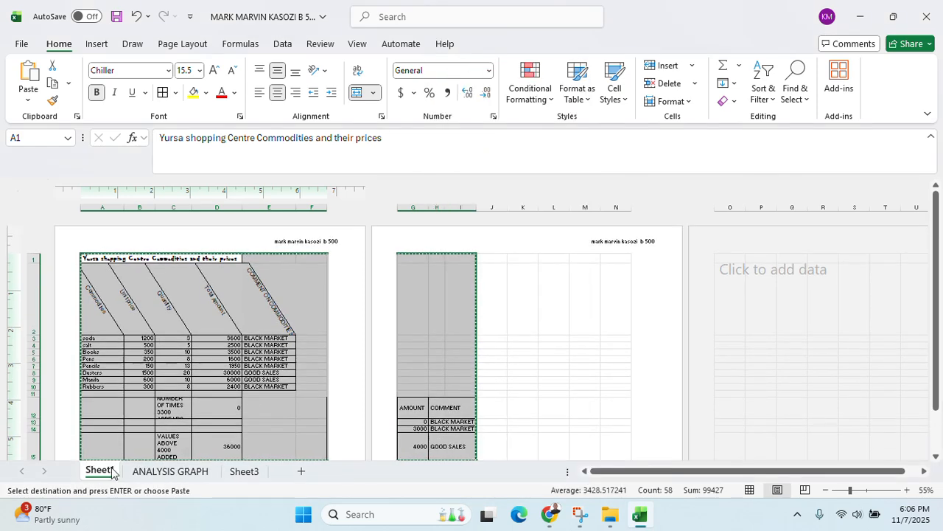
pyautogui.click(225, 471)
pyautogui.rightClick(37, 197)
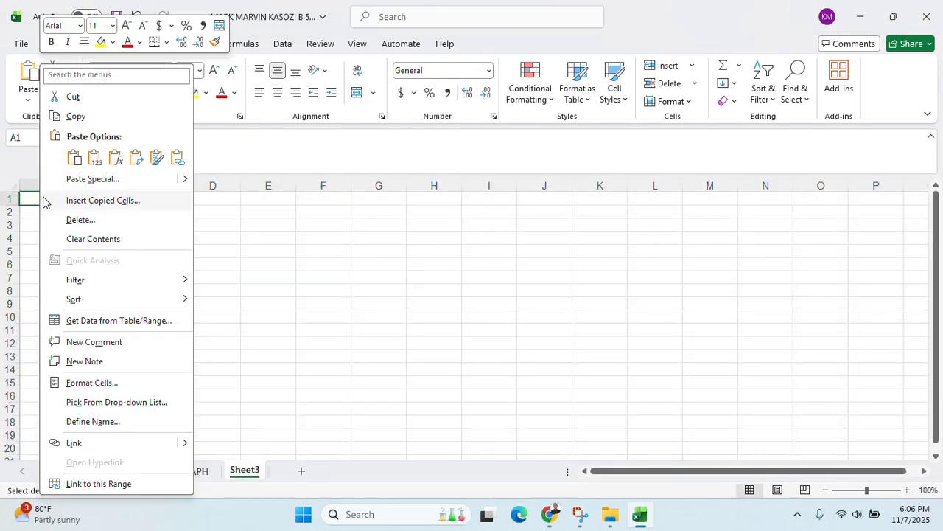
pyautogui.click(74, 157)
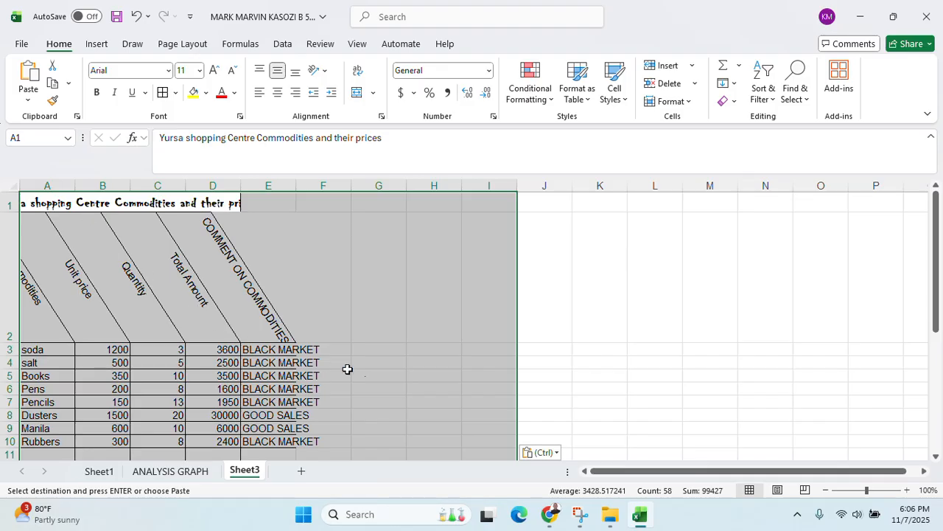
# Widen columns F, D, C, B and A on Sheet3 to fit their contents
pyautogui.moveTo(352, 185); pyautogui.dragTo(380, 185)
pyautogui.moveTo(241, 185); pyautogui.dragTo(308, 185)
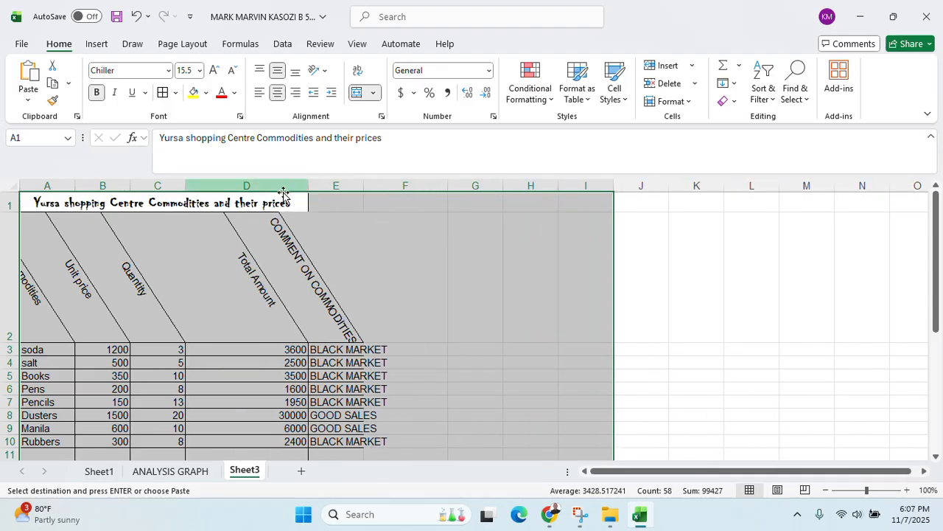
pyautogui.moveTo(185, 185); pyautogui.dragTo(199, 185)
pyautogui.moveTo(130, 185); pyautogui.dragTo(158, 179)
pyautogui.moveTo(75, 185); pyautogui.dragTo(104, 185)
pyautogui.scroll(-3, 535, 293)
pyautogui.scroll(2, 535, 293)
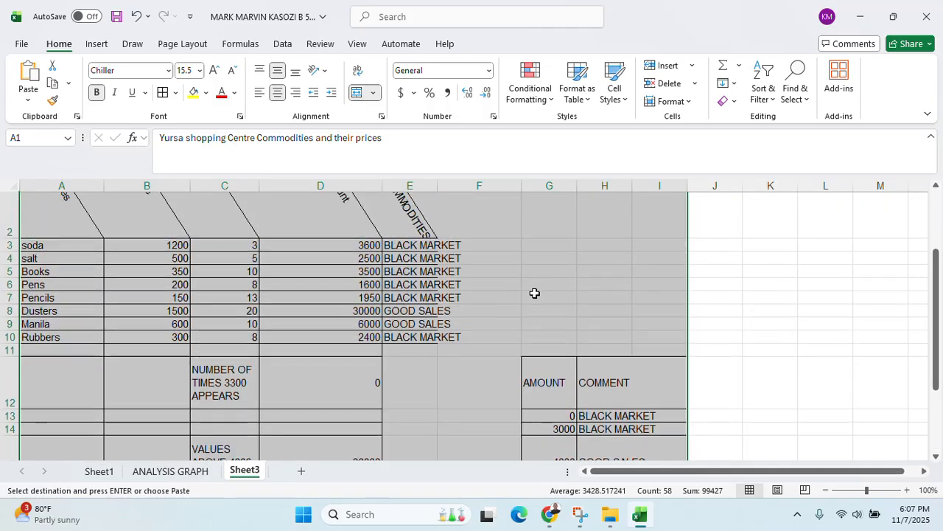
pyautogui.scroll(-1, 531, 292)
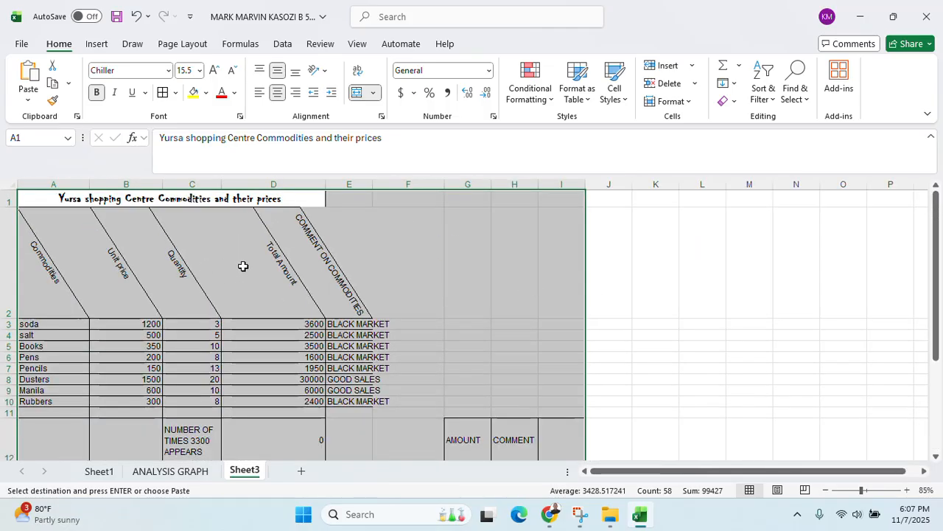
pyautogui.scroll(1, 236, 278)
pyautogui.click(203, 304)
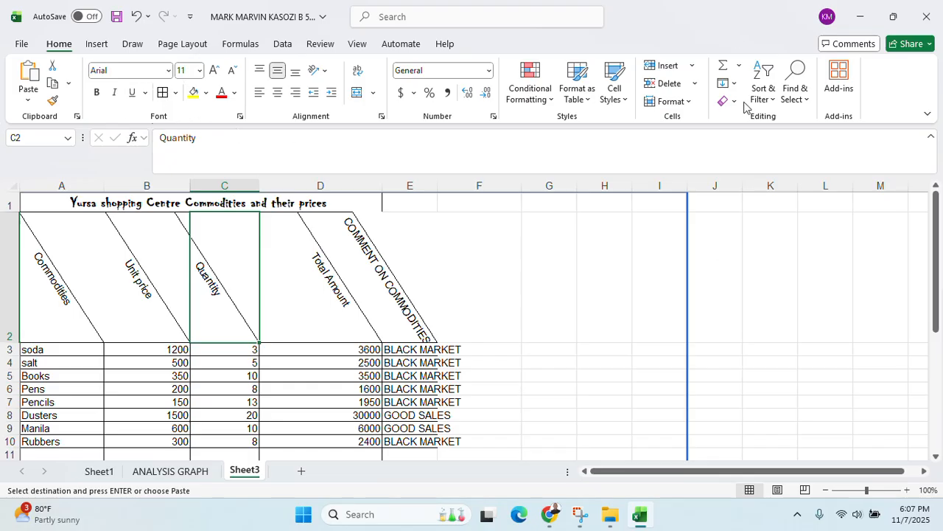
# Turn on filtering and uncheck Rubbers, Manila, Dusters and Books in the Commodities column
pyautogui.click(771, 103)
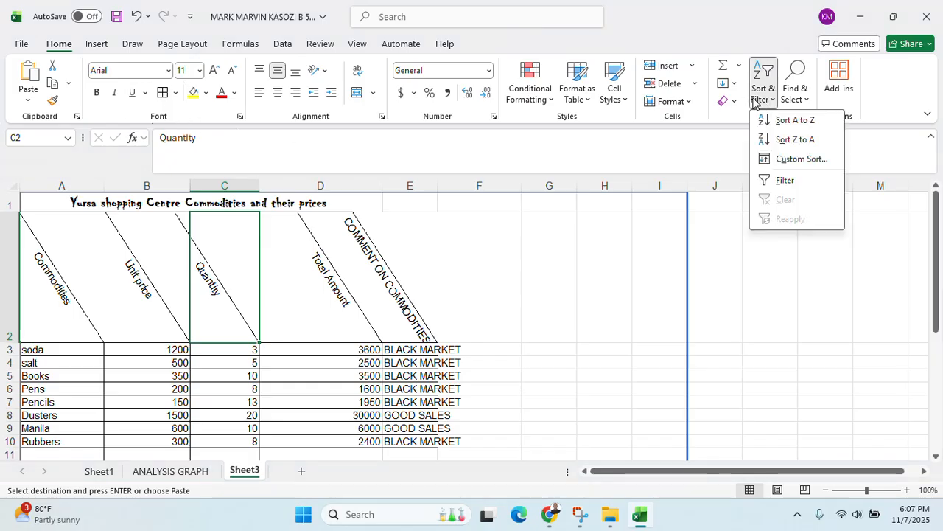
pyautogui.click(783, 181)
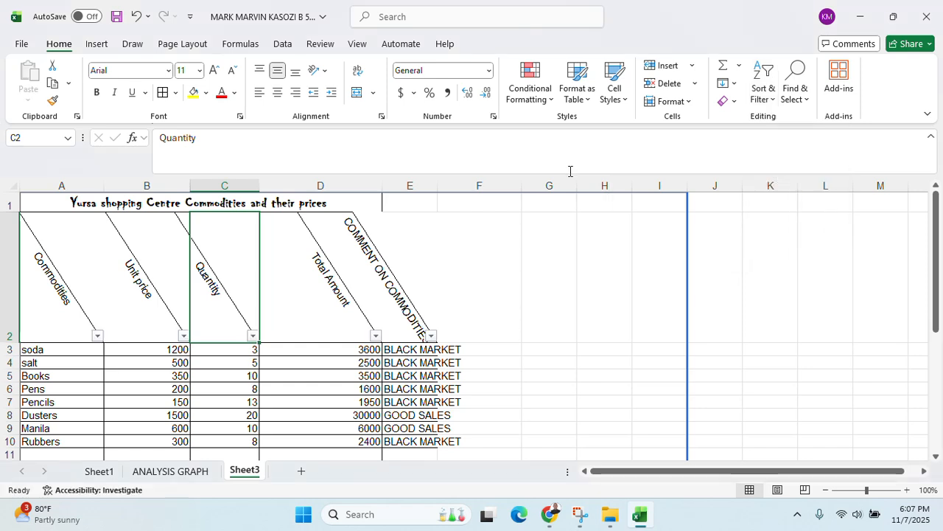
pyautogui.click(96, 335)
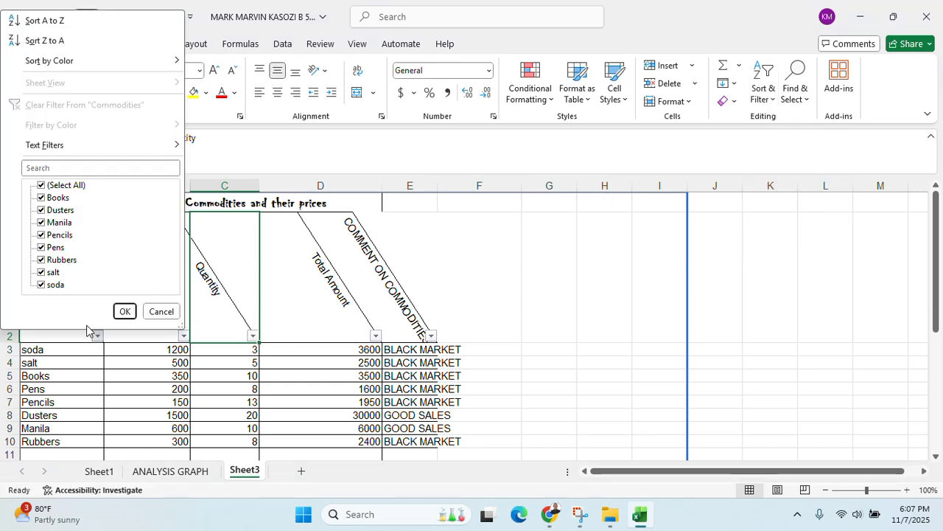
pyautogui.click(53, 260)
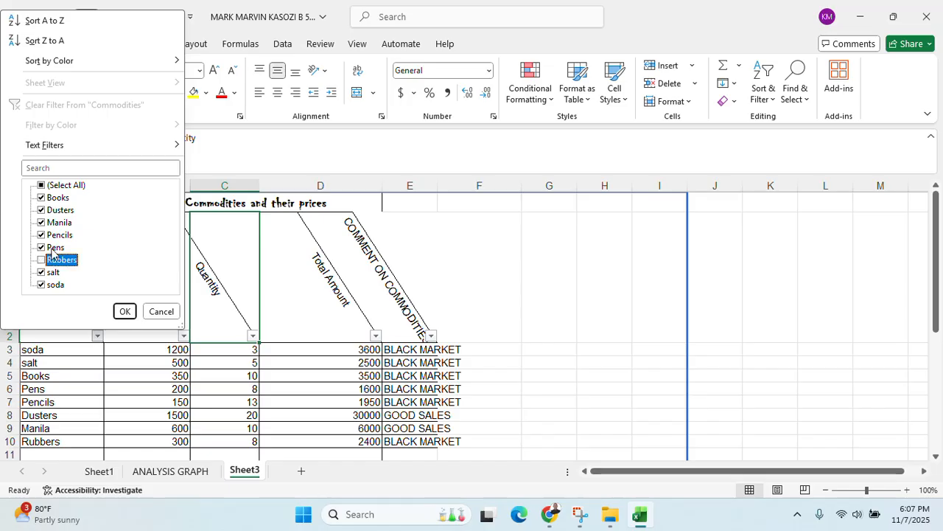
pyautogui.click(53, 222)
pyautogui.click(55, 210)
pyautogui.click(57, 197)
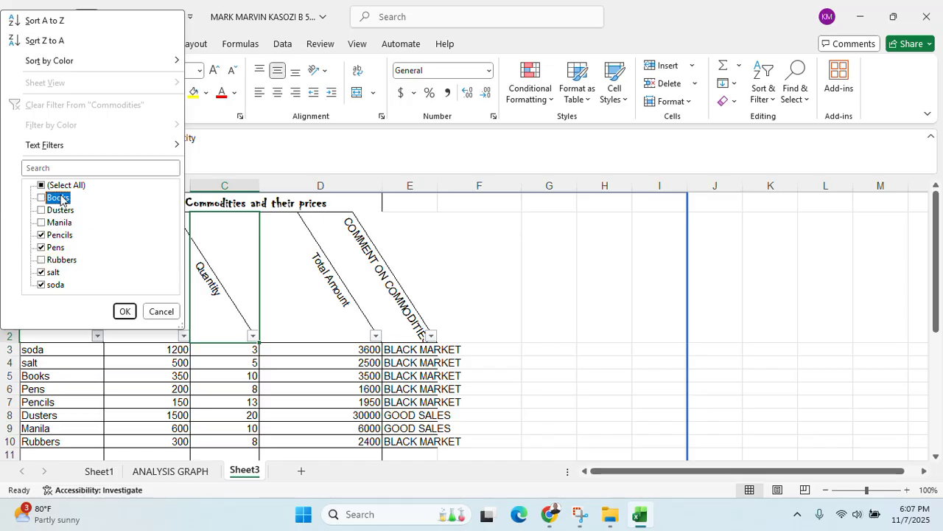
pyautogui.click(125, 313)
# Deselect the table, check the exam paper in Chrome, then return to Excel
pyautogui.press('Right')
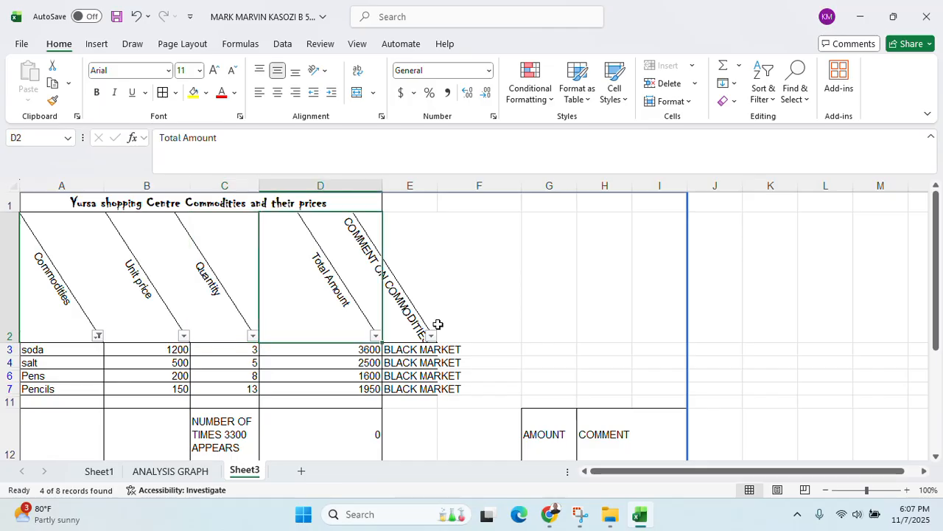
pyautogui.scroll(-1, 510, 315)
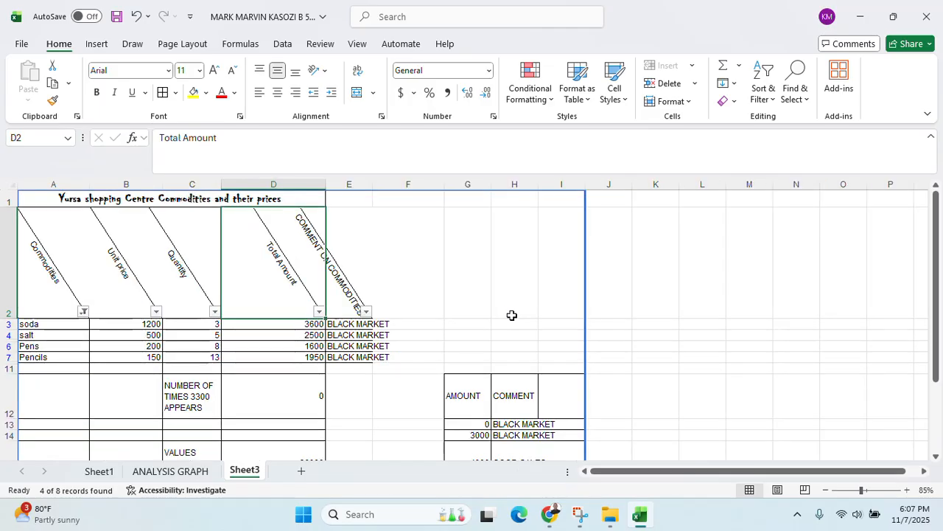
pyautogui.click(511, 315)
pyautogui.scroll(-1, 516, 306)
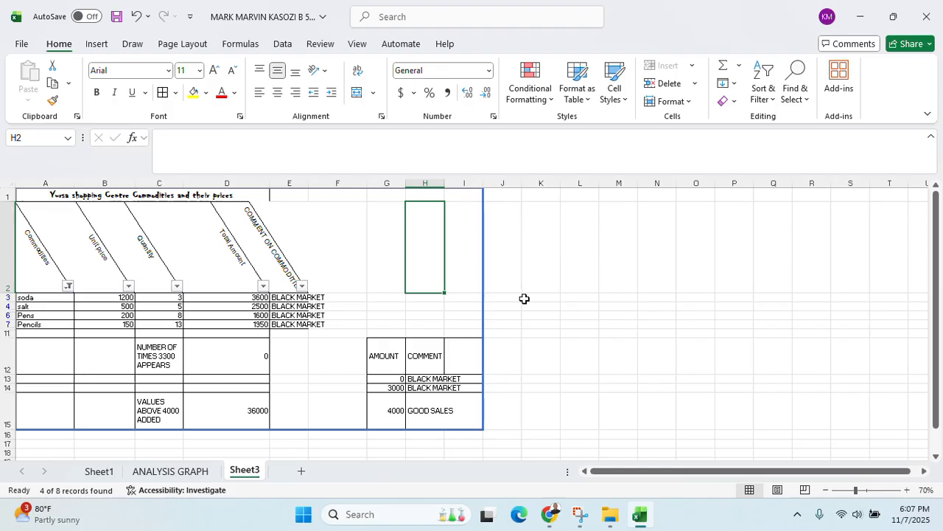
pyautogui.click(550, 513)
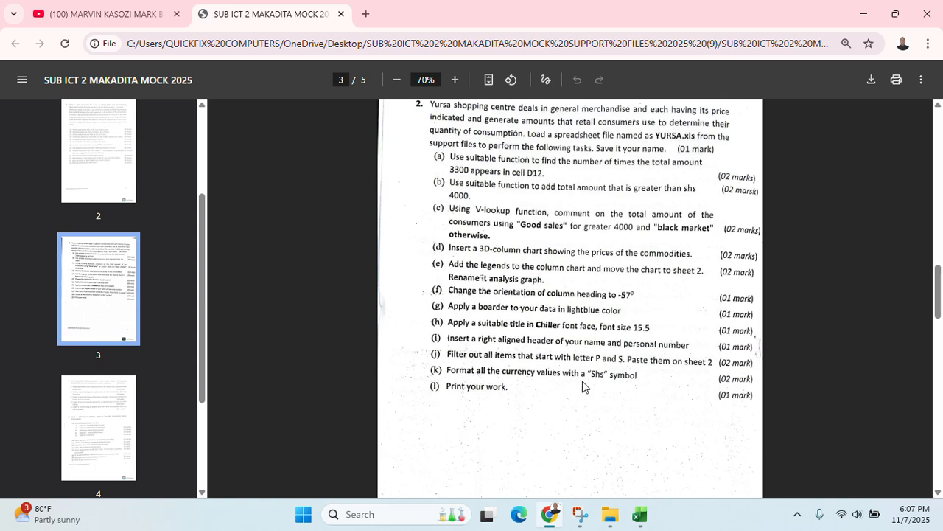
pyautogui.hotkey('alt', 'Tab')
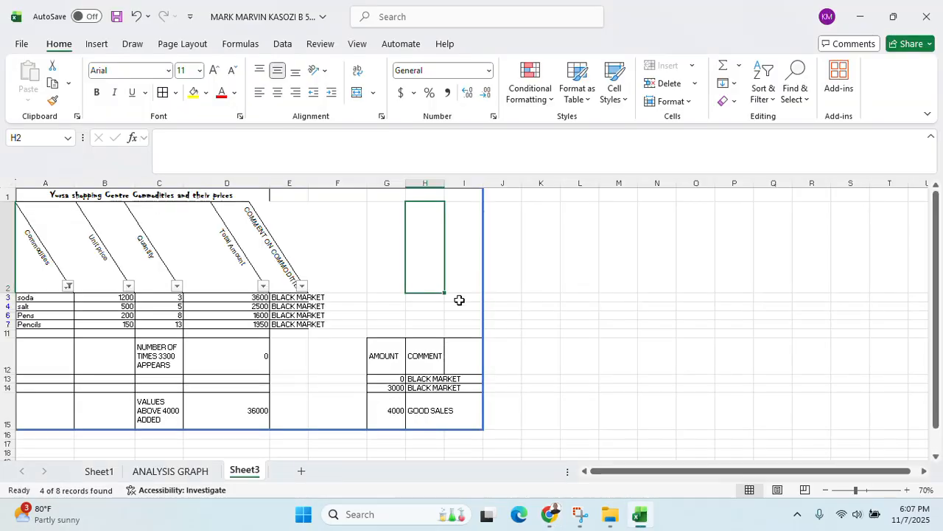
# On Sheet1, select B3:B10, D3:D10, D15, G13:G15 and D12 together as one multi-range selection
pyautogui.click(101, 470)
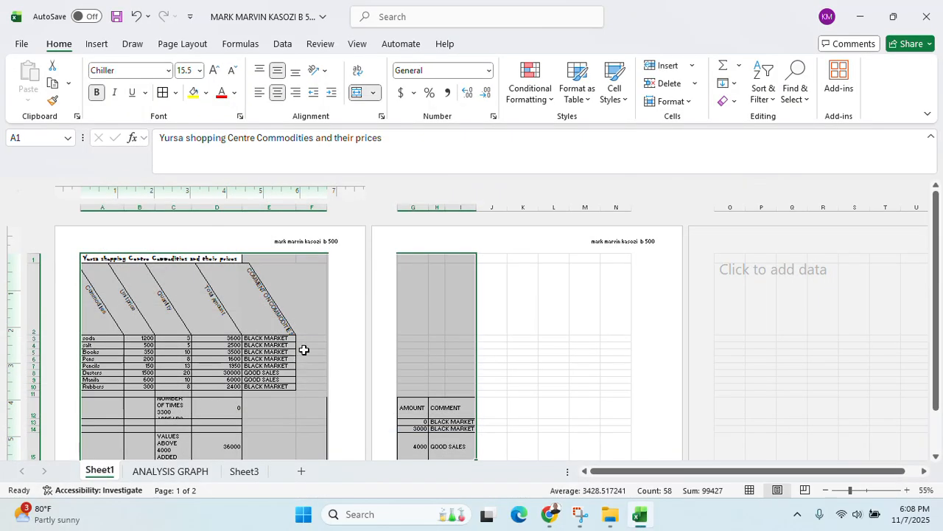
pyautogui.keyDown('ctrl'); pyautogui.scroll(-2, 309, 345); pyautogui.keyUp('ctrl')
pyautogui.keyDown('ctrl'); pyautogui.scroll(4, 310, 345); pyautogui.keyUp('ctrl')
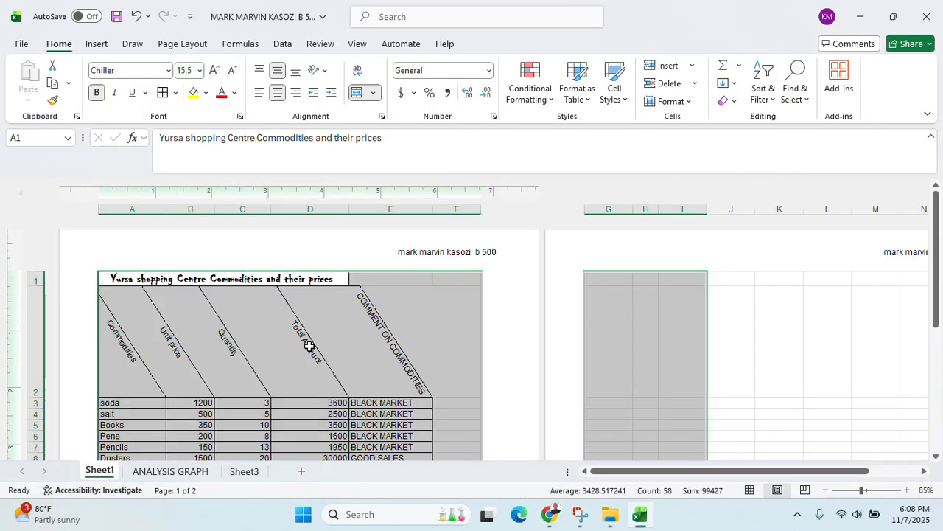
pyautogui.keyDown('ctrl'); pyautogui.scroll(1, 310, 346); pyautogui.keyUp('ctrl')
pyautogui.keyDown('ctrl'); pyautogui.scroll(-2, 310, 346); pyautogui.keyUp('ctrl')
pyautogui.scroll(-2, 319, 336)
pyautogui.moveTo(171, 316); pyautogui.dragTo(172, 375)
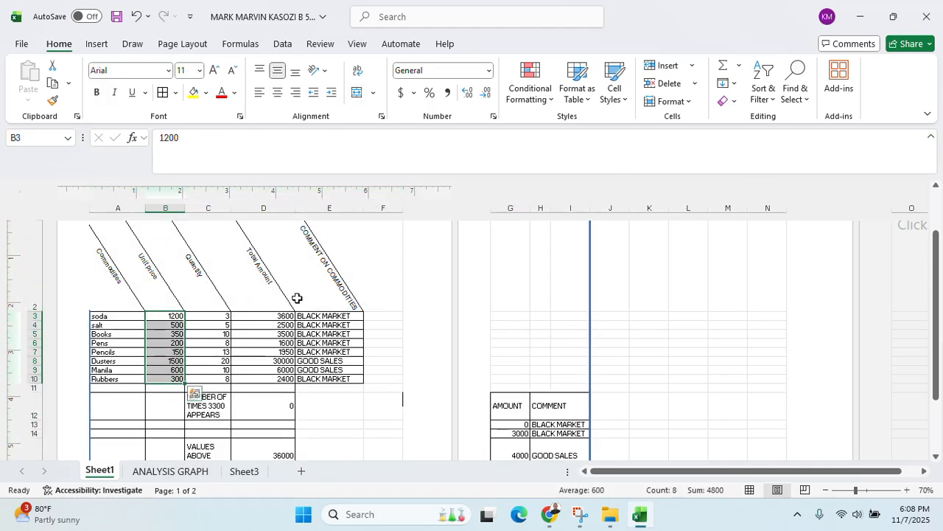
pyautogui.keyDown('ctrl'); pyautogui.click(277, 316); pyautogui.keyUp('ctrl')
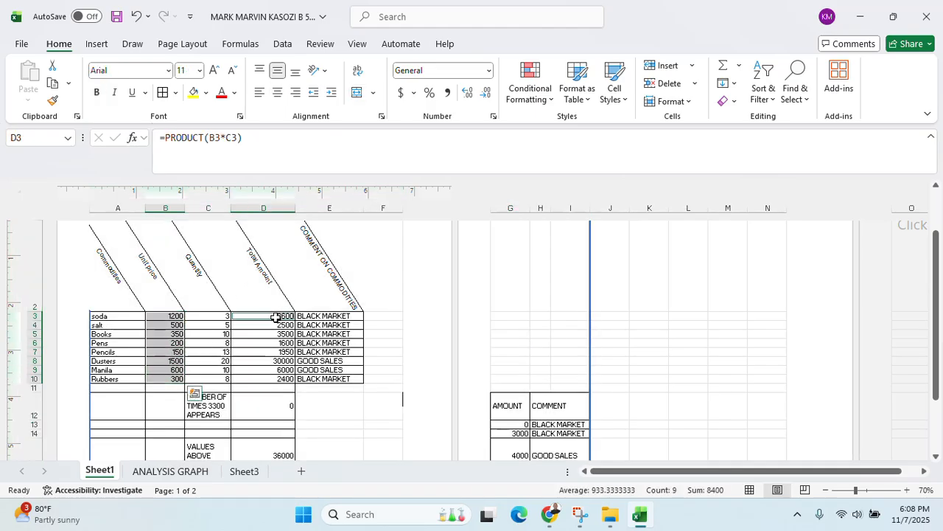
pyautogui.moveTo(276, 317); pyautogui.dragTo(274, 377)
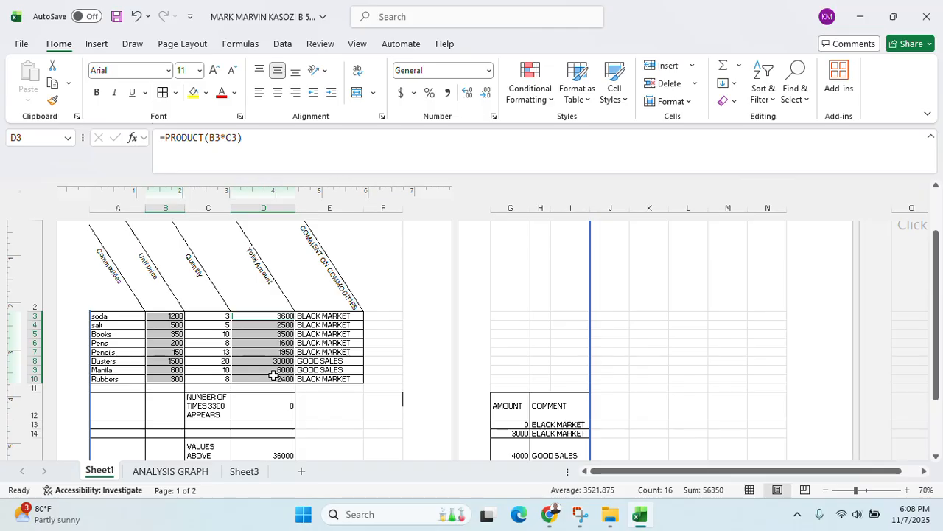
pyautogui.keyDown('ctrl'); pyautogui.click(264, 452); pyautogui.keyUp('ctrl')
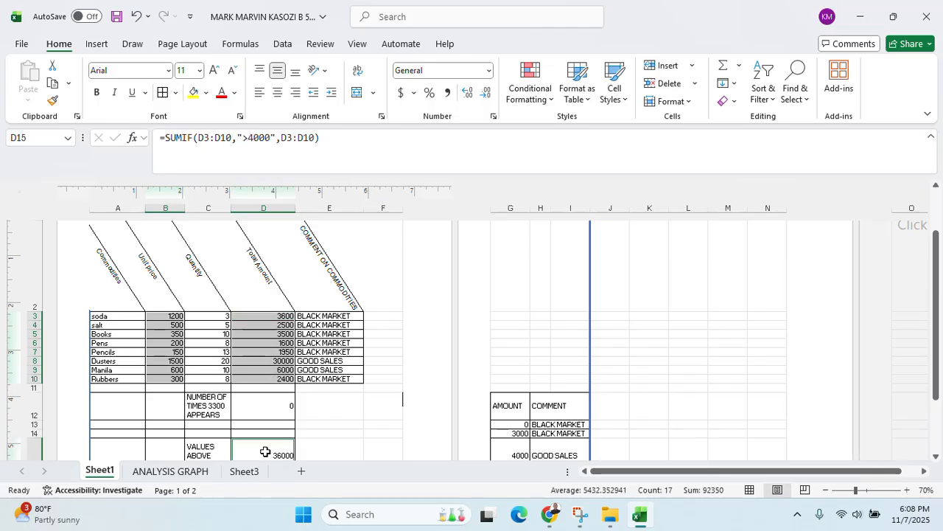
pyautogui.scroll(-1, 562, 407)
pyautogui.keyDown('ctrl'); pyautogui.moveTo(518, 396); pyautogui.dragTo(514, 428); pyautogui.keyUp('ctrl')
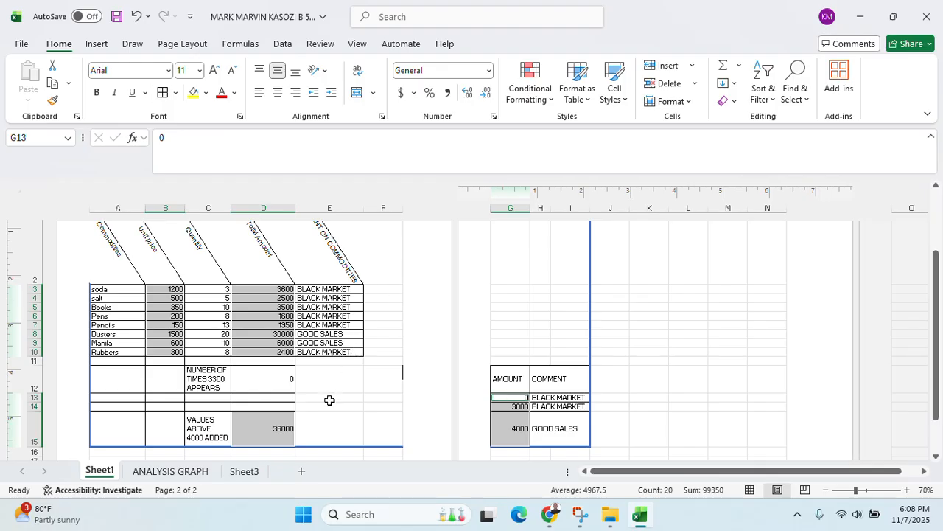
pyautogui.keyDown('ctrl'); pyautogui.click(266, 381); pyautogui.keyUp('ctrl')
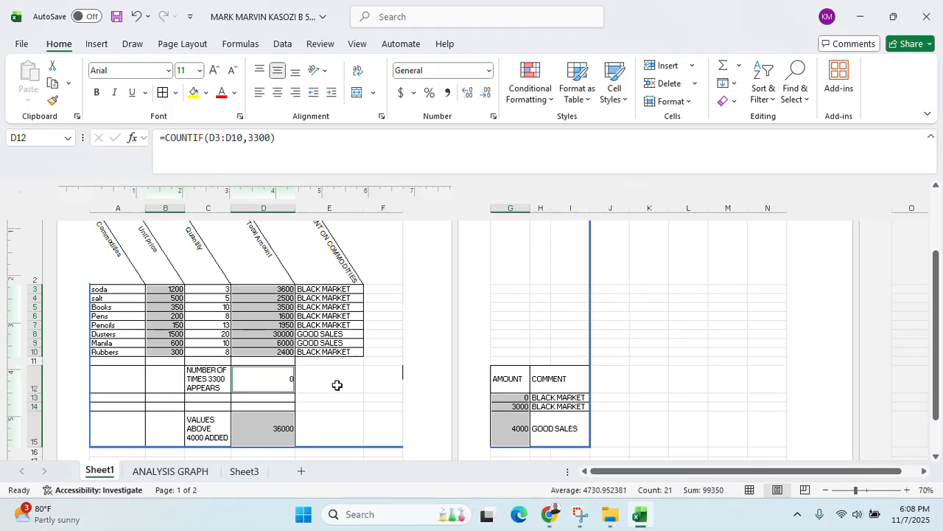
# Format the selected cells as Currency with symbol UGX and 0 decimal places, then widen column G
pyautogui.rightClick(270, 321)
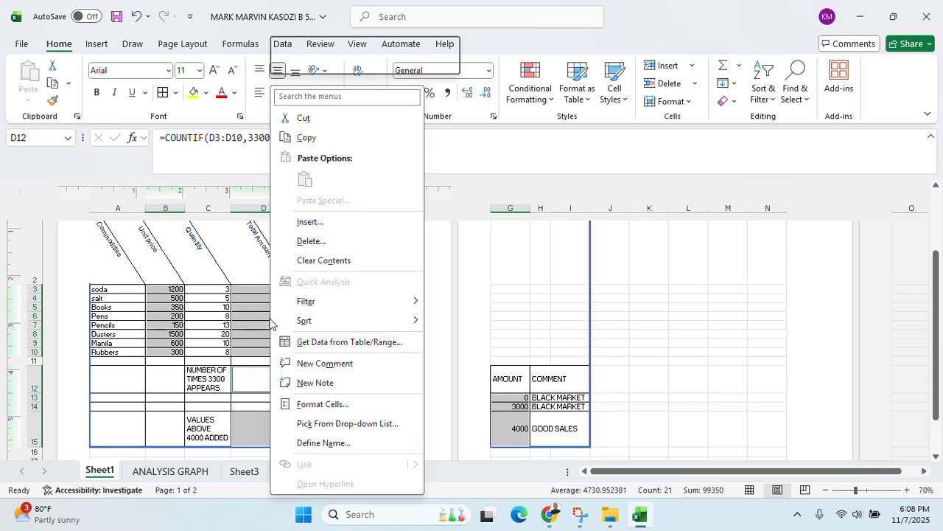
pyautogui.click(322, 403)
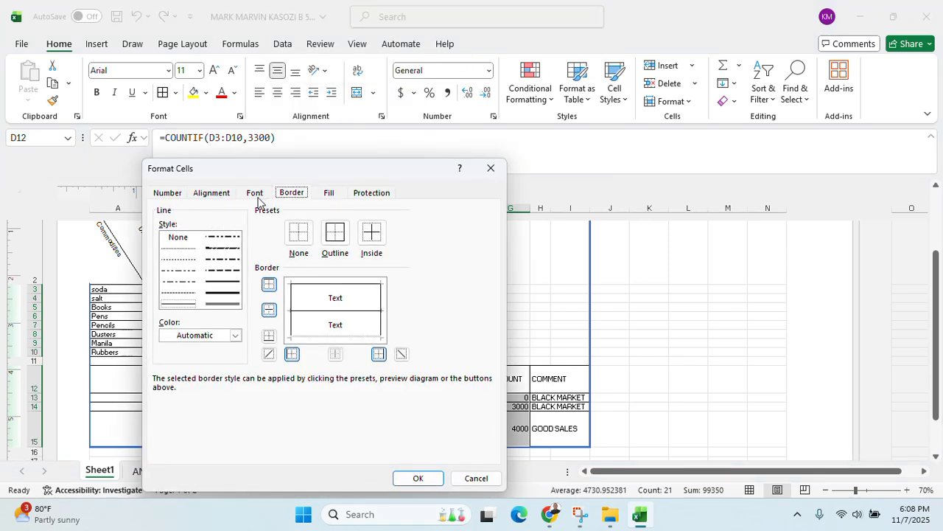
pyautogui.click(179, 194)
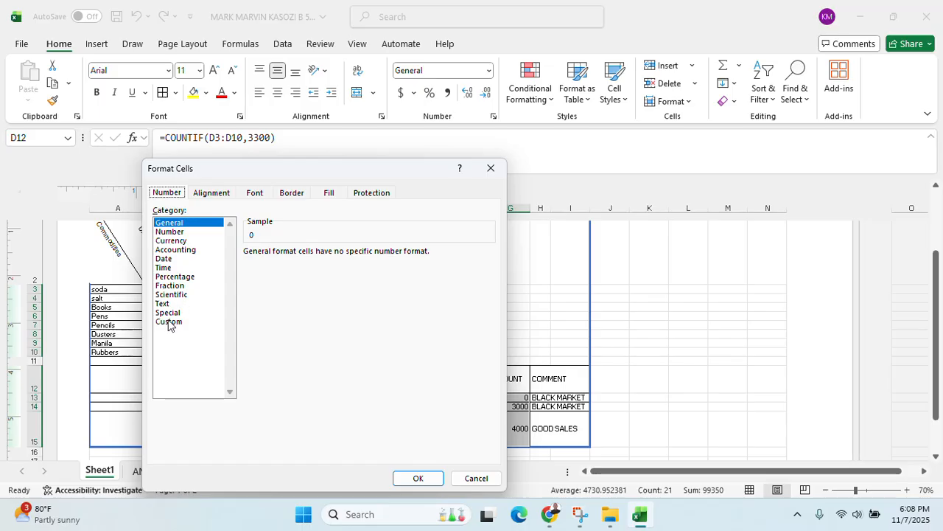
pyautogui.click(172, 245)
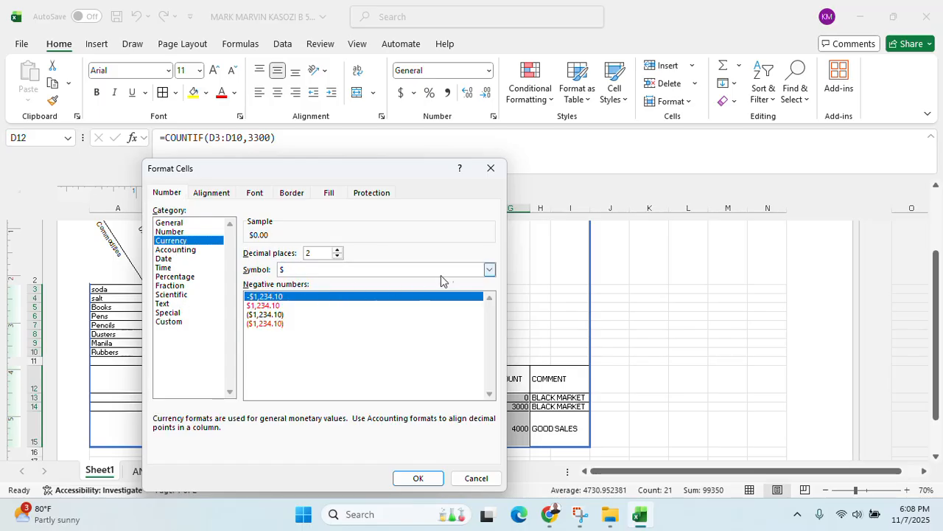
pyautogui.click(490, 270)
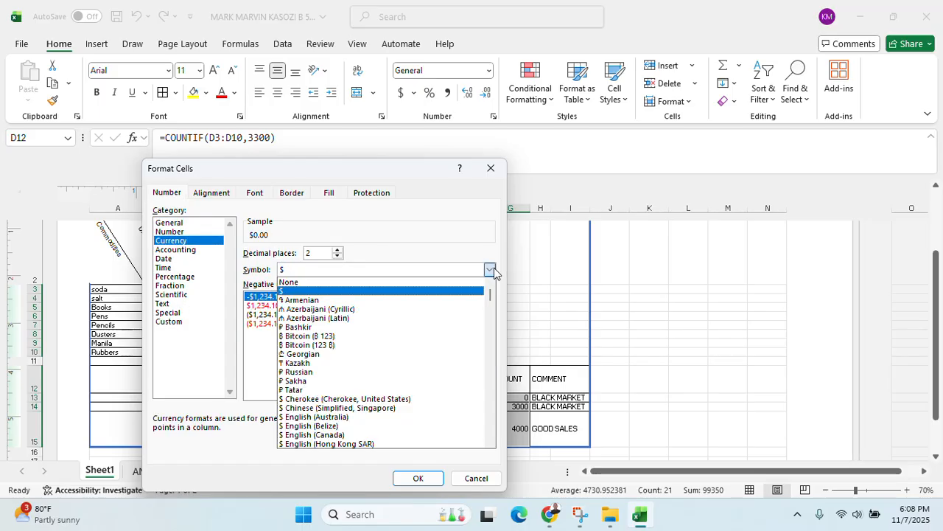
pyautogui.moveTo(491, 293); pyautogui.dragTo(491, 433)
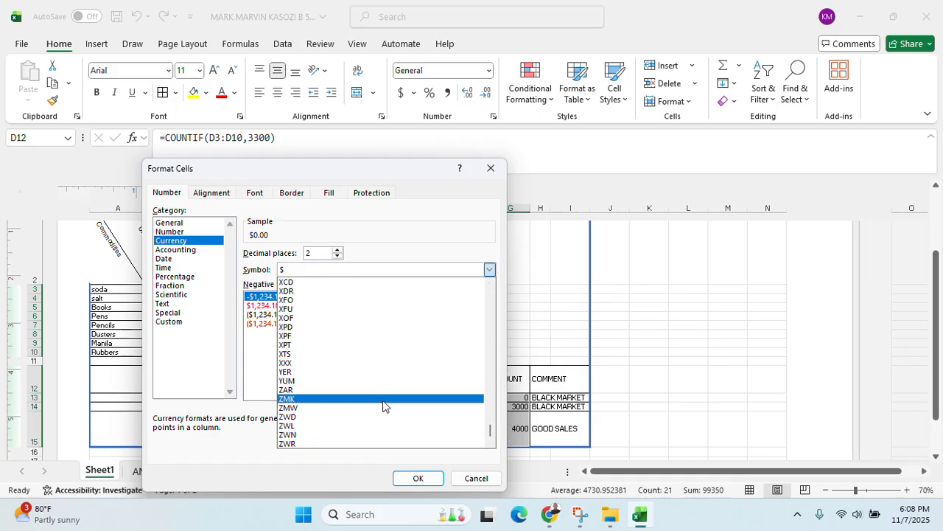
pyautogui.scroll(3, 389, 398)
pyautogui.scroll(6, 391, 395)
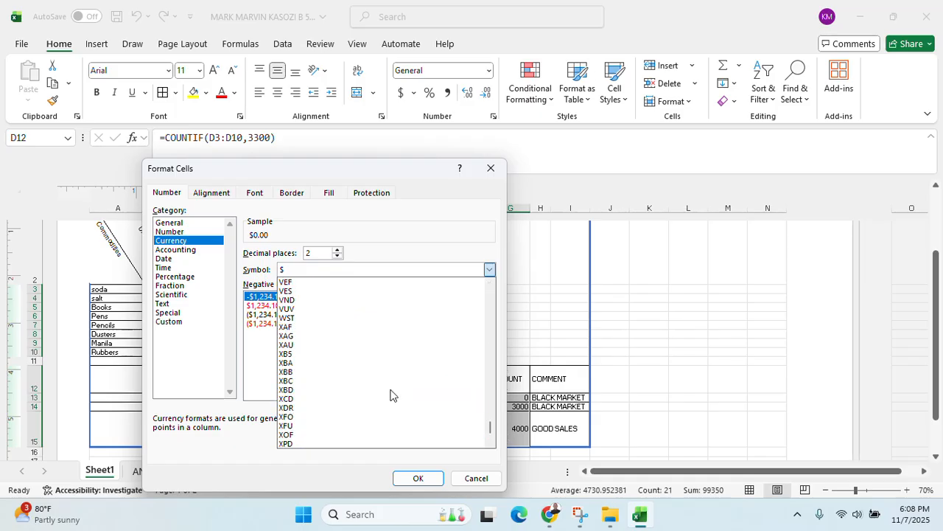
pyautogui.click(307, 319)
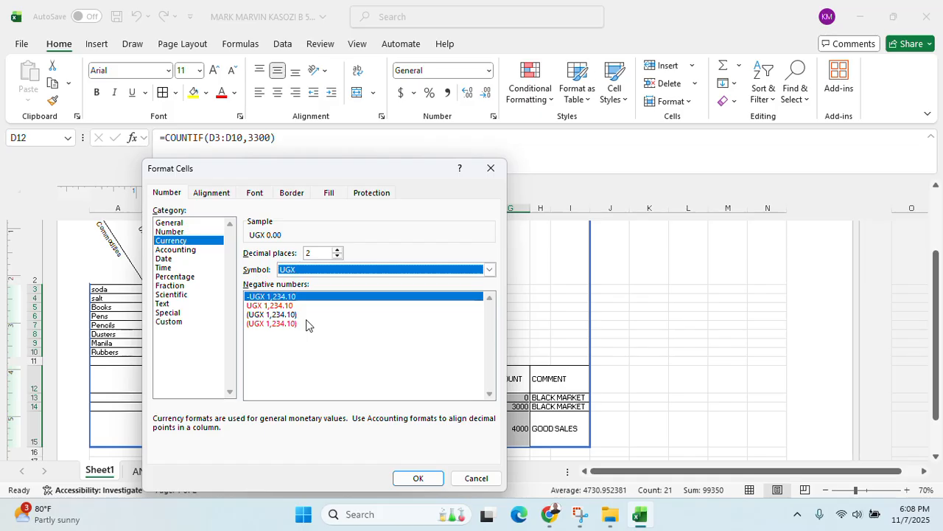
pyautogui.click(337, 257)
pyautogui.click(338, 257)
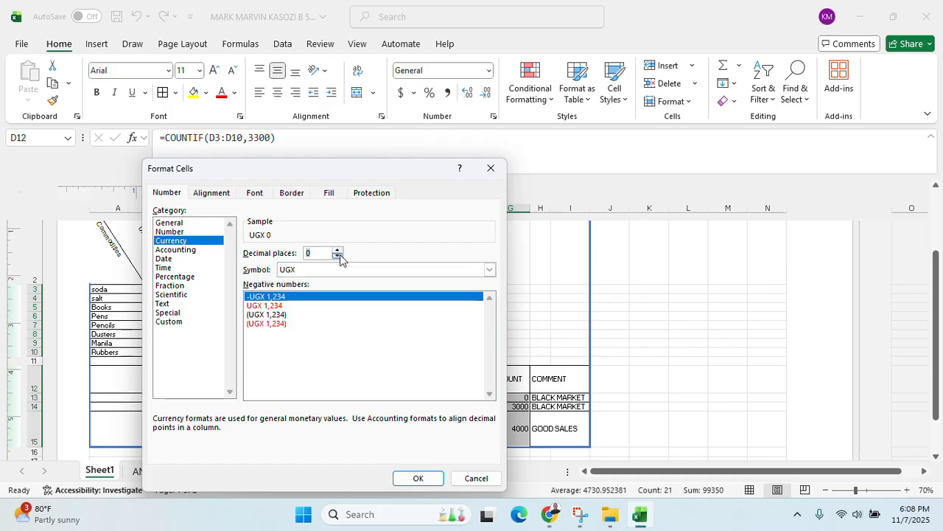
pyautogui.click(417, 477)
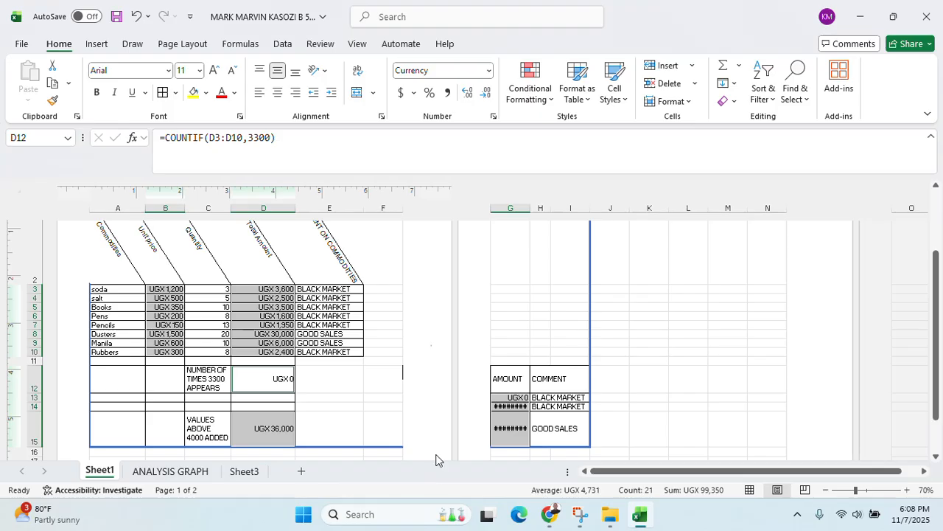
pyautogui.moveTo(530, 207); pyautogui.dragTo(564, 205)
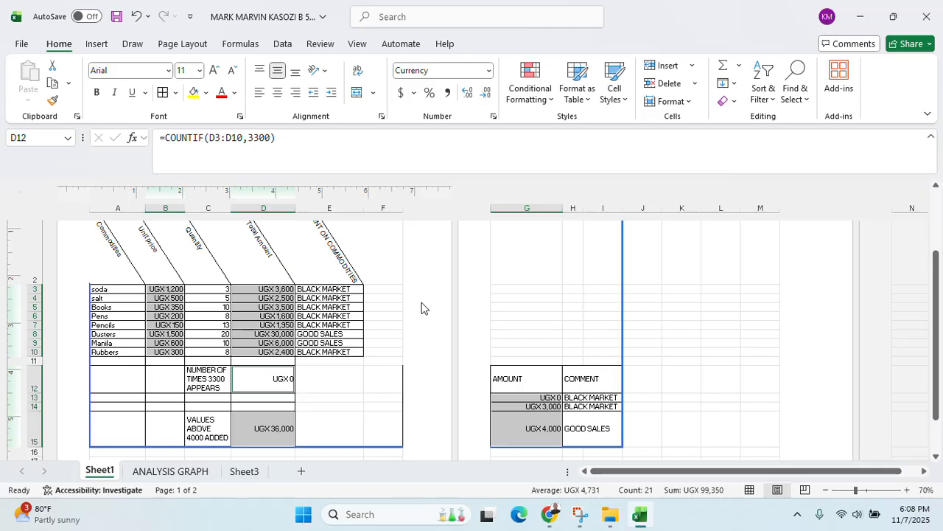
# Check the exam question PDF, then return to Excel and open Sheet1's print preview
pyautogui.click(399, 33)
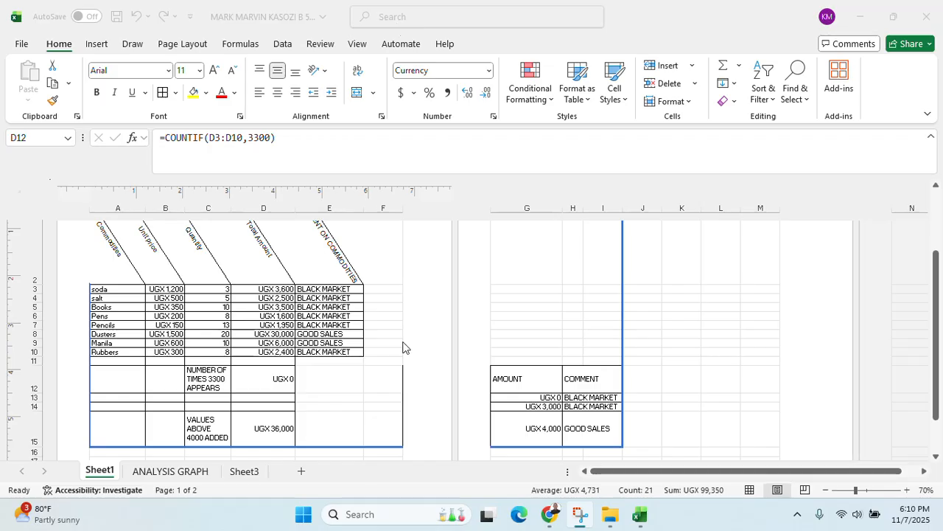
pyautogui.click(549, 514)
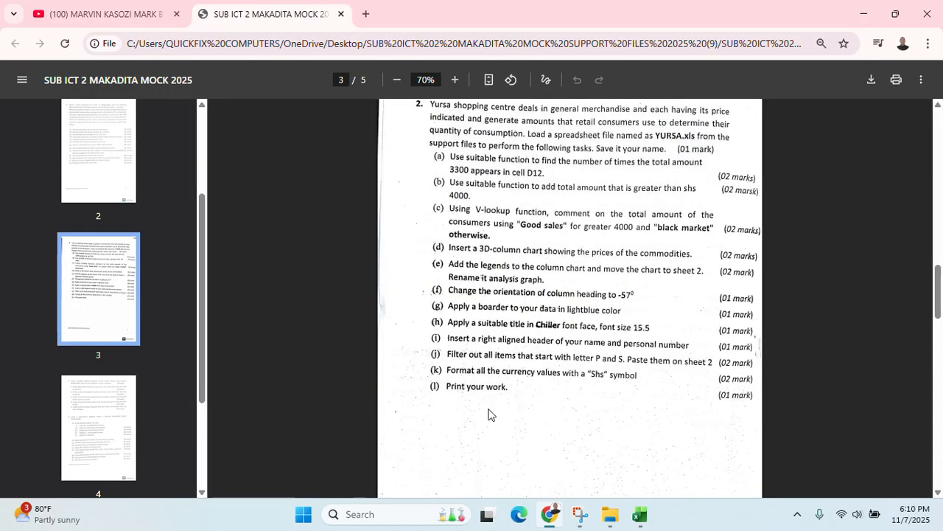
pyautogui.click(864, 13)
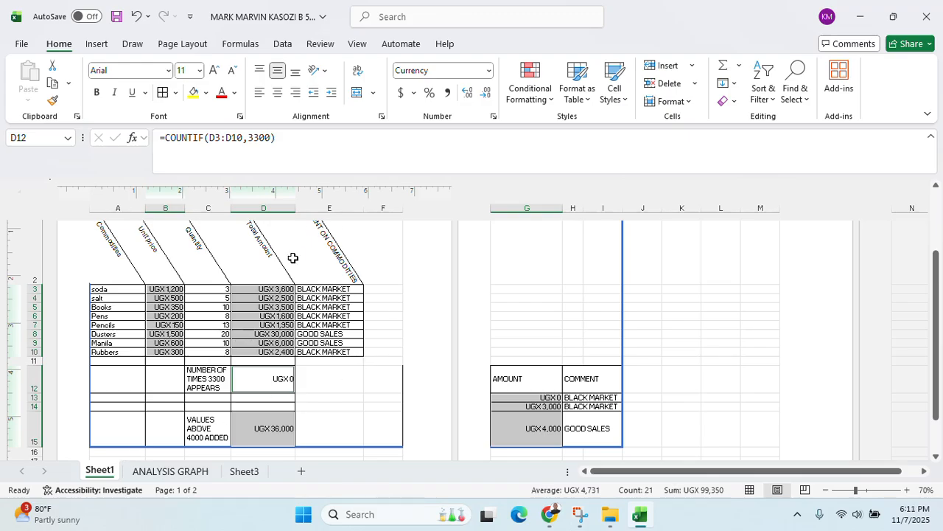
pyautogui.hotkey('ctrl', 'p')
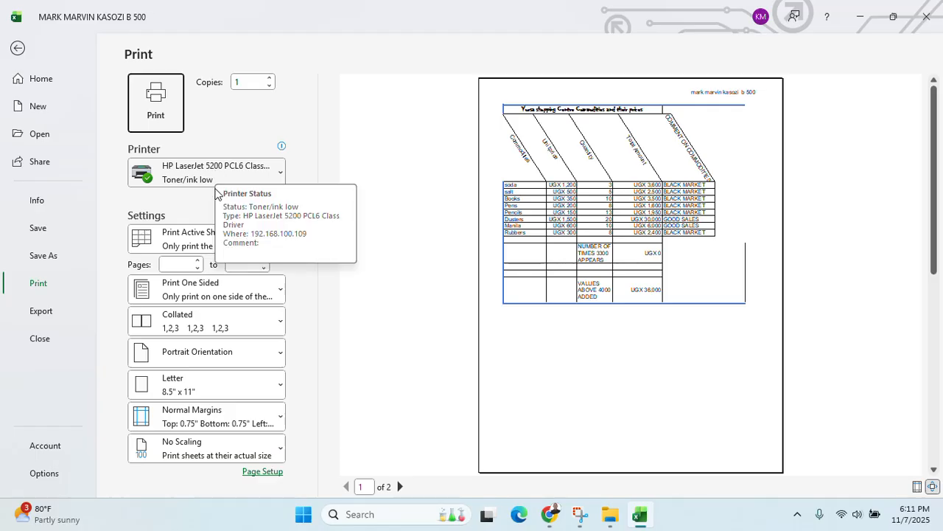
# Print Sheet1 scaled to Fit Sheet on One Page
pyautogui.click(217, 452)
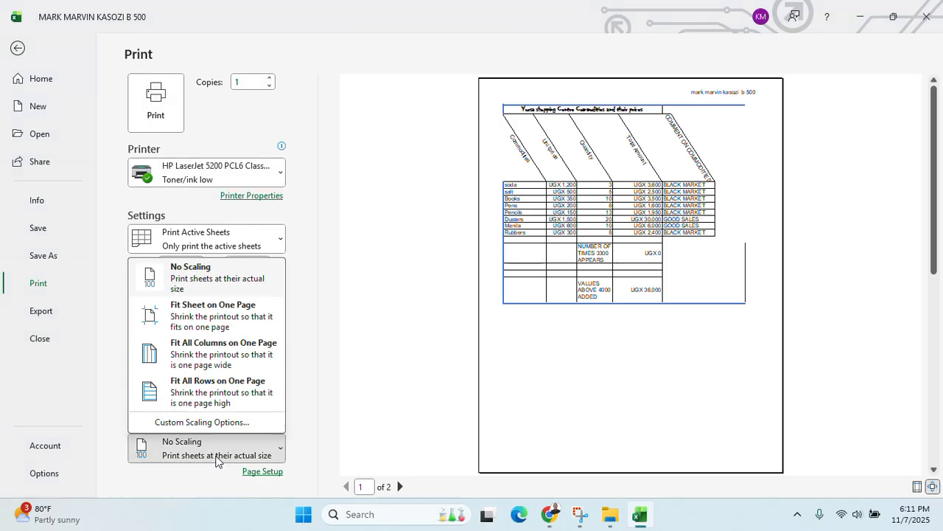
pyautogui.click(217, 323)
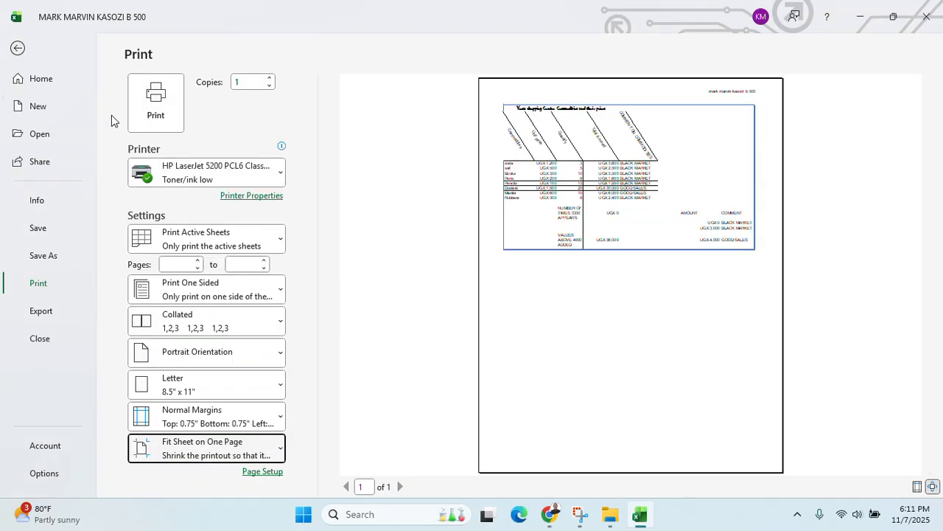
pyautogui.click(136, 115)
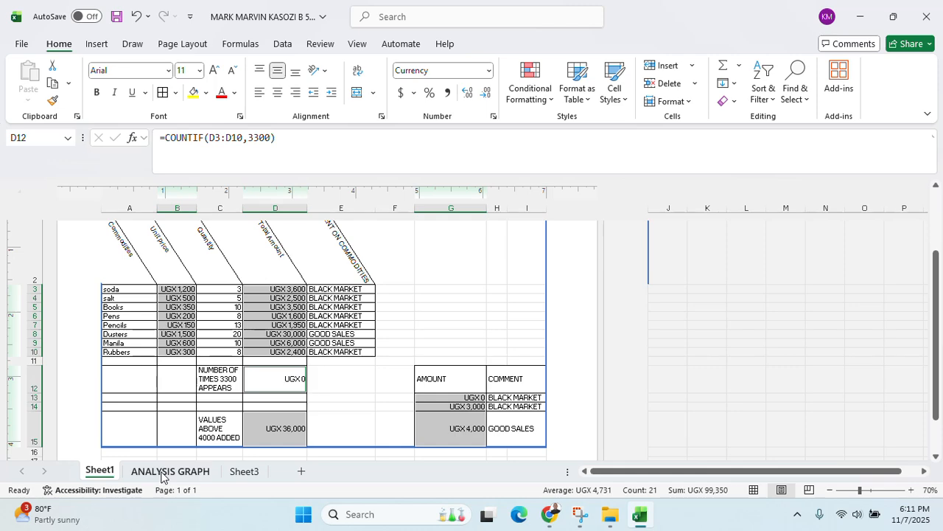
# Print the chart on the ANALYSIS GRAPH sheet
pyautogui.click(156, 472)
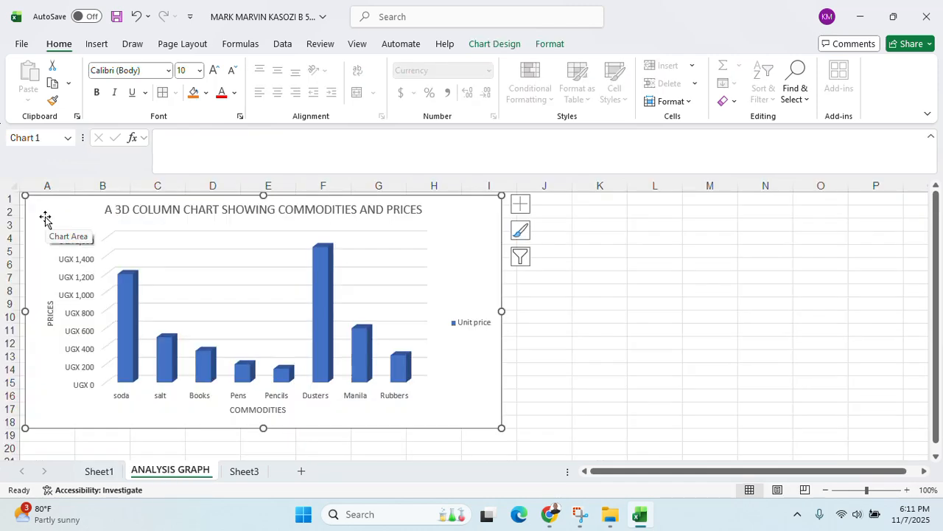
pyautogui.hotkey('ctrl', 'p')
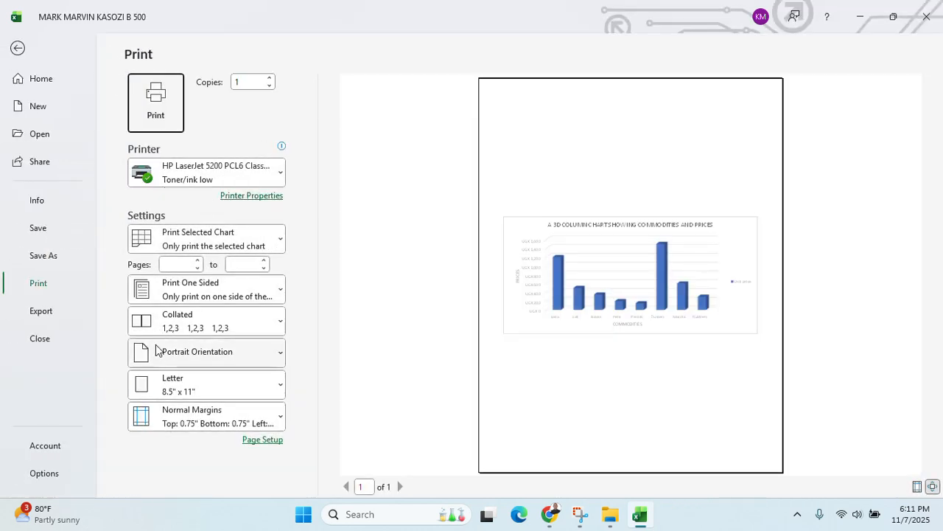
pyautogui.click(155, 103)
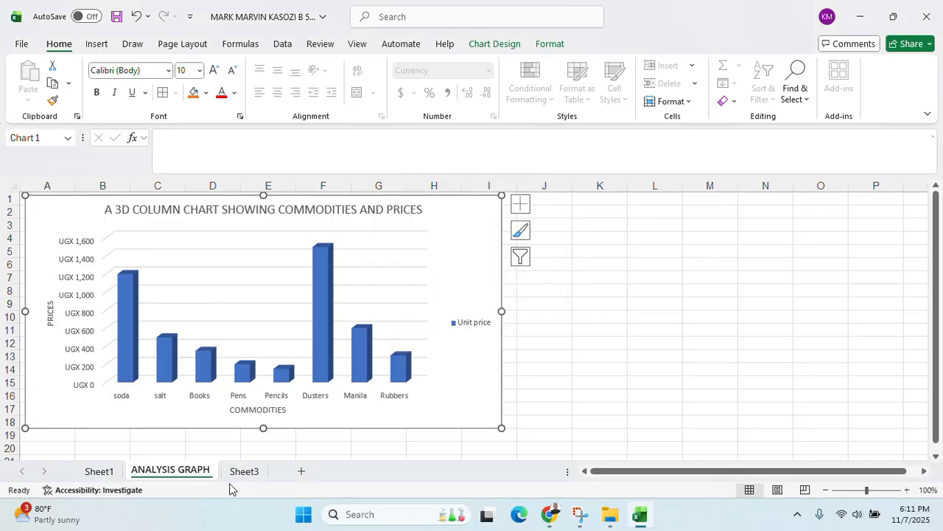
# Print Sheet3 scaled to Fit Sheet on One Page
pyautogui.click(244, 470)
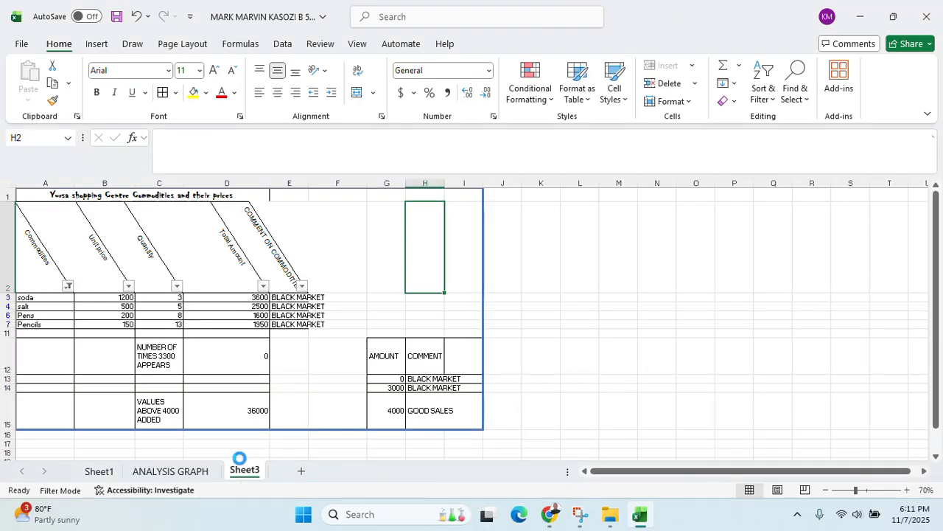
pyautogui.hotkey('ctrl', 'p')
pyautogui.click(199, 447)
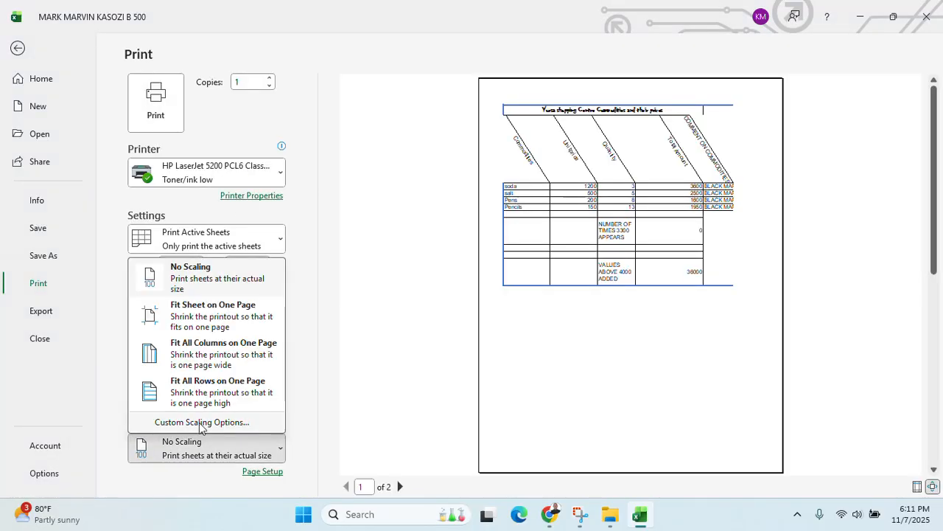
pyautogui.click(217, 314)
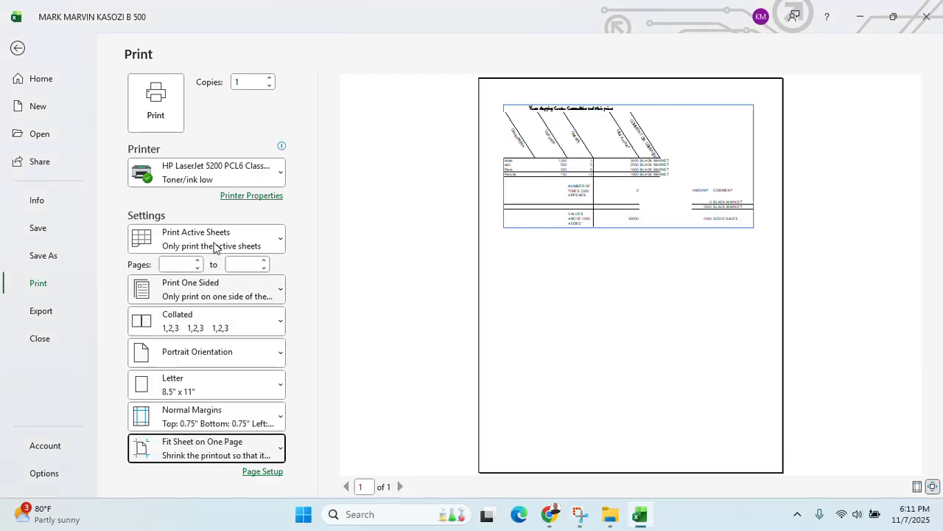
pyautogui.click(153, 103)
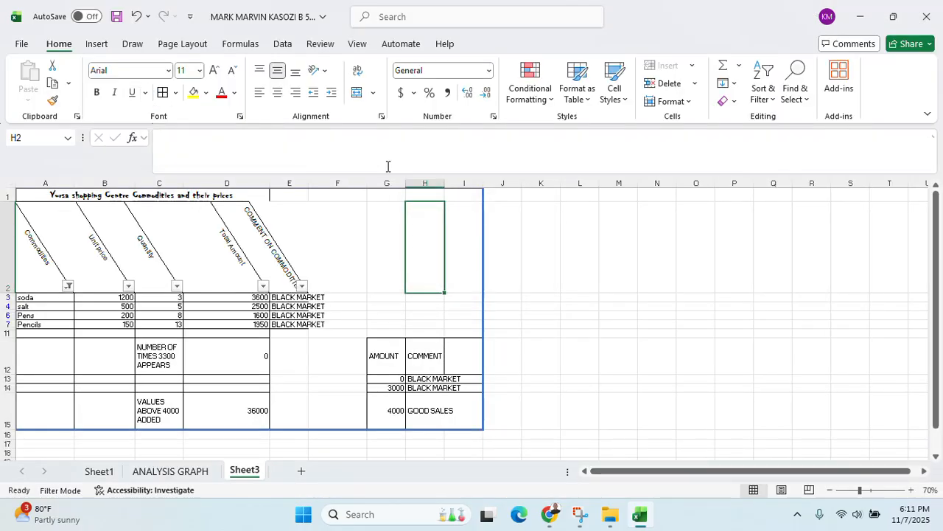
# Save and close the workbook, then bring up the exam PDF at page 4's question 3
pyautogui.click(927, 16)
pyautogui.click(504, 277)
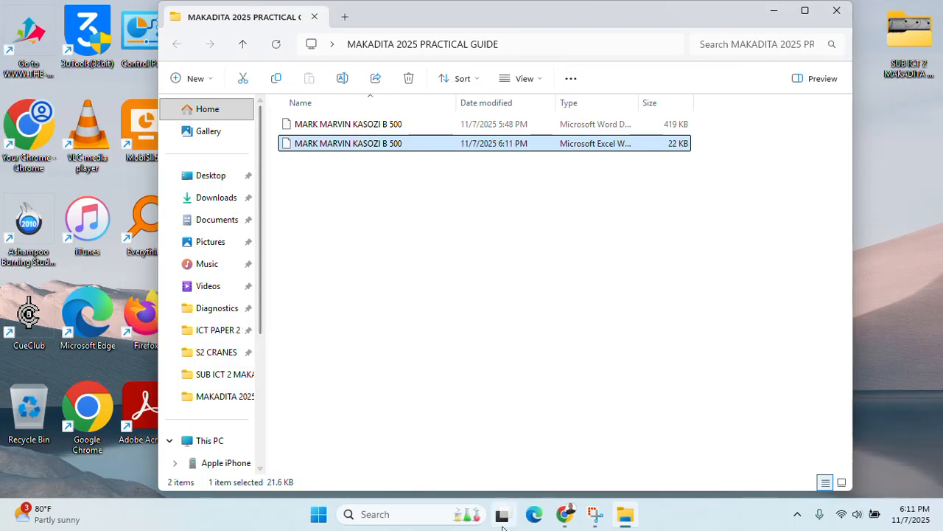
pyautogui.click(567, 512)
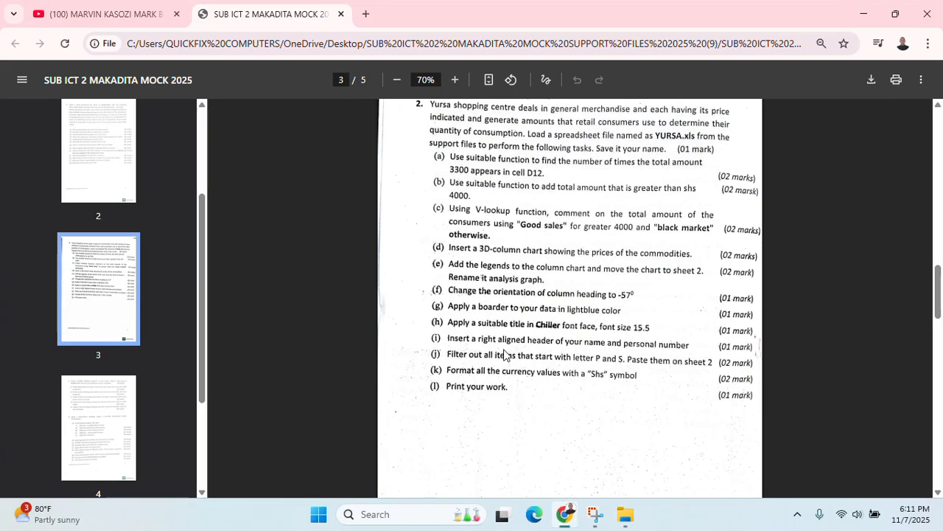
pyautogui.scroll(-5, 504, 355)
pyautogui.scroll(-3, 504, 355)
pyautogui.scroll(2, 504, 355)
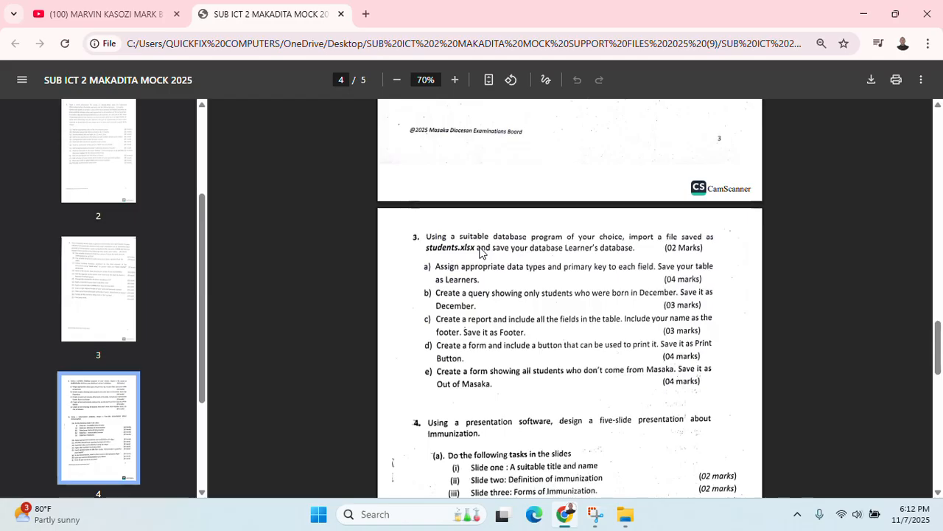
# Hide the exam paper and add a new Microsoft Access Database file named LEARNERS' DATABASE to the folder
pyautogui.click(861, 13)
pyautogui.click(533, 276)
pyautogui.rightClick(534, 273)
pyautogui.click(594, 258)
pyautogui.moveTo(601, 244)
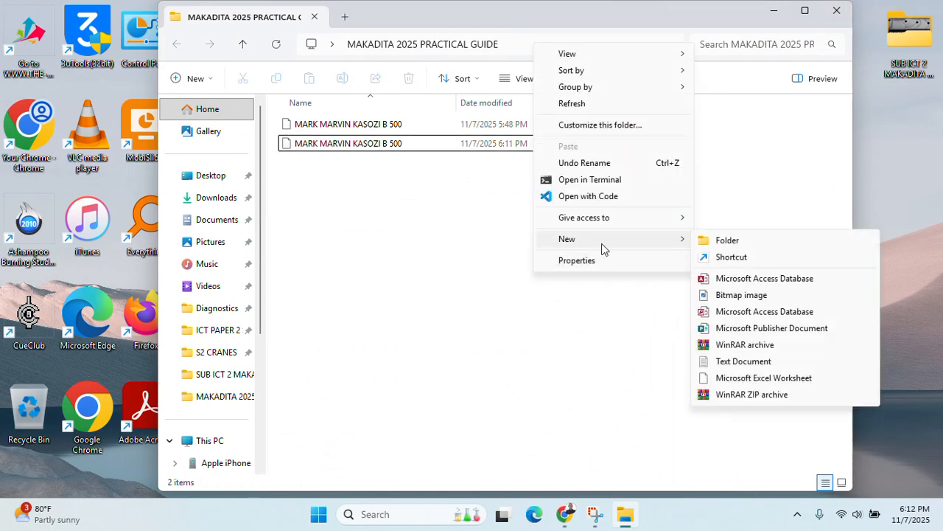
pyautogui.click(753, 280)
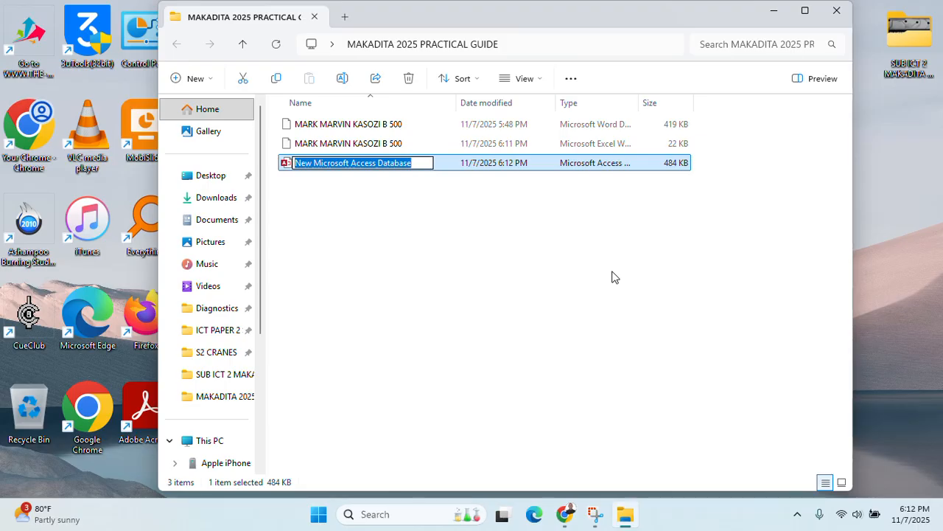
pyautogui.write('LEARNERS')
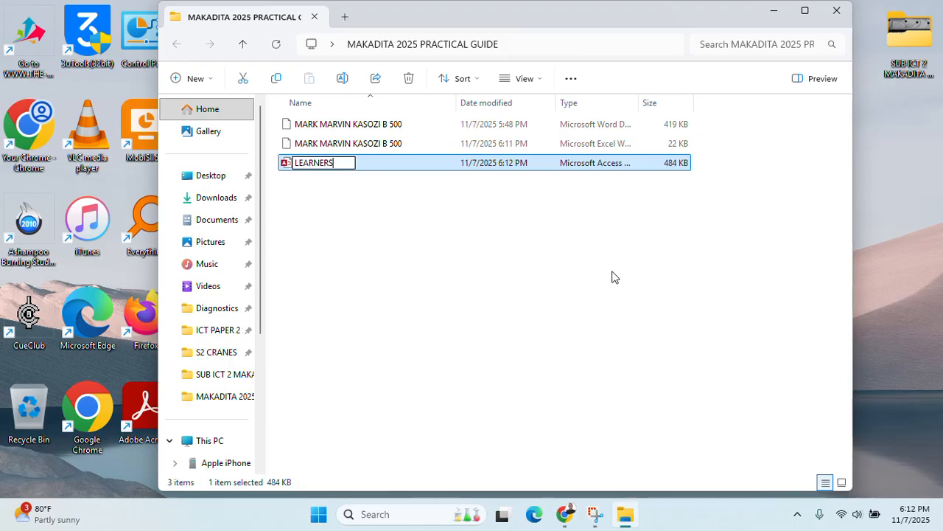
pyautogui.write("' DATABASE")
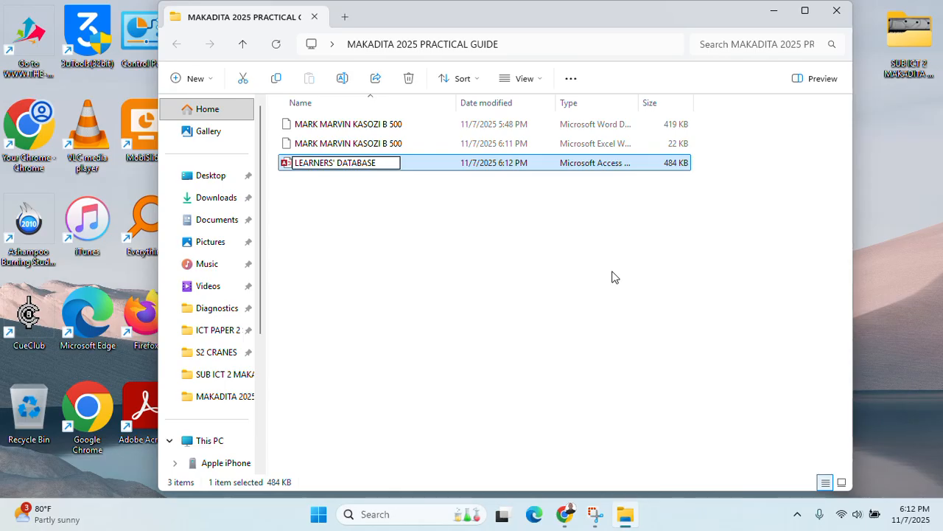
pyautogui.click(457, 171)
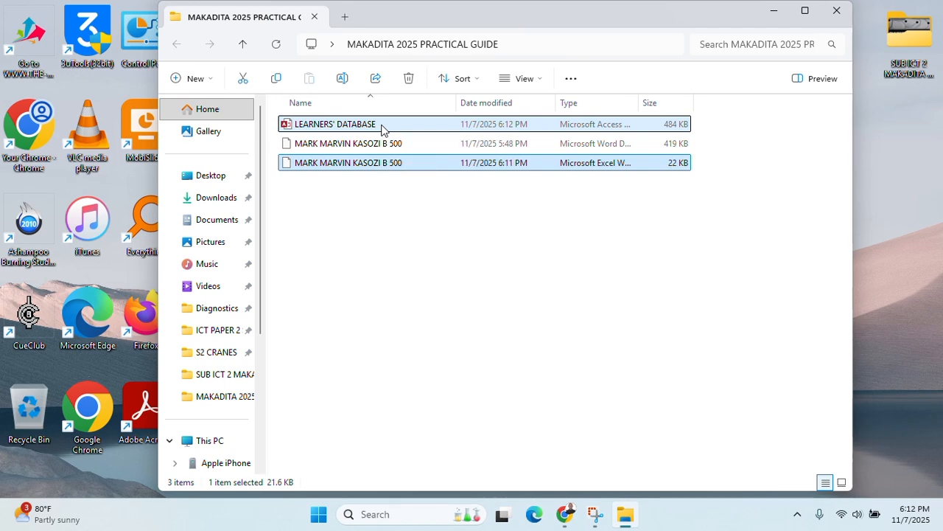
# Open LEARNERS' DATABASE, enable its content, and start an Excel spreadsheet import
pyautogui.doubleClick(380, 126)
pyautogui.click(398, 134)
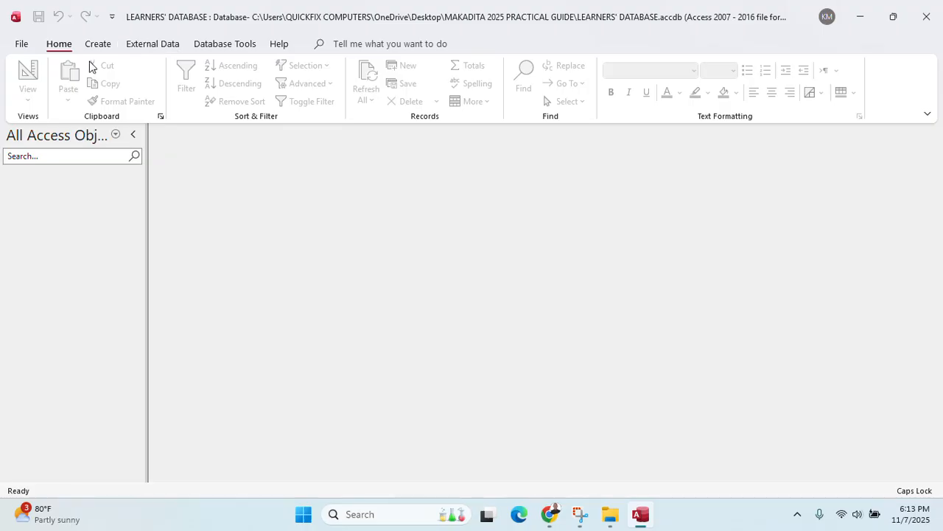
pyautogui.click(165, 46)
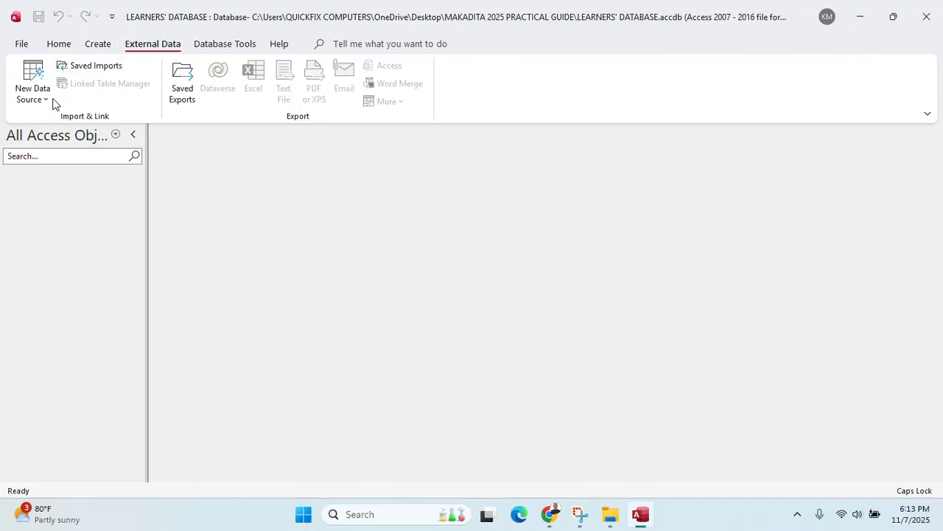
pyautogui.click(31, 107)
pyautogui.moveTo(76, 126)
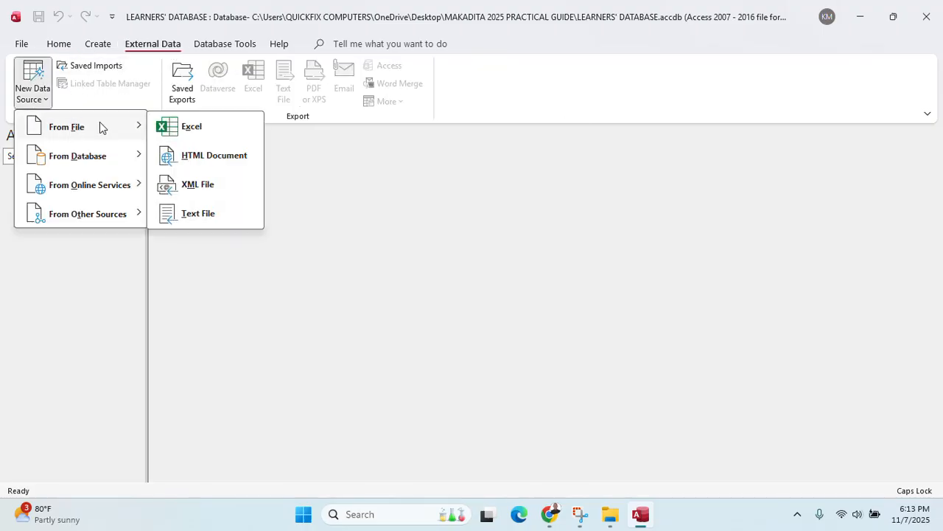
pyautogui.click(193, 130)
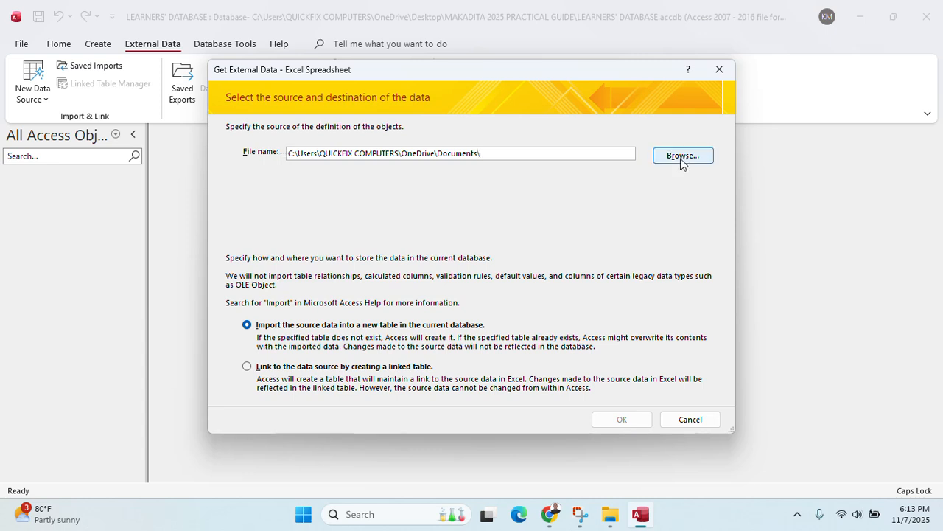
# Select the Students spreadsheet from the ICT PAPER 2 Support Files 2025 folder for import into a new table
pyautogui.click(683, 157)
pyautogui.scroll(1, 288, 182)
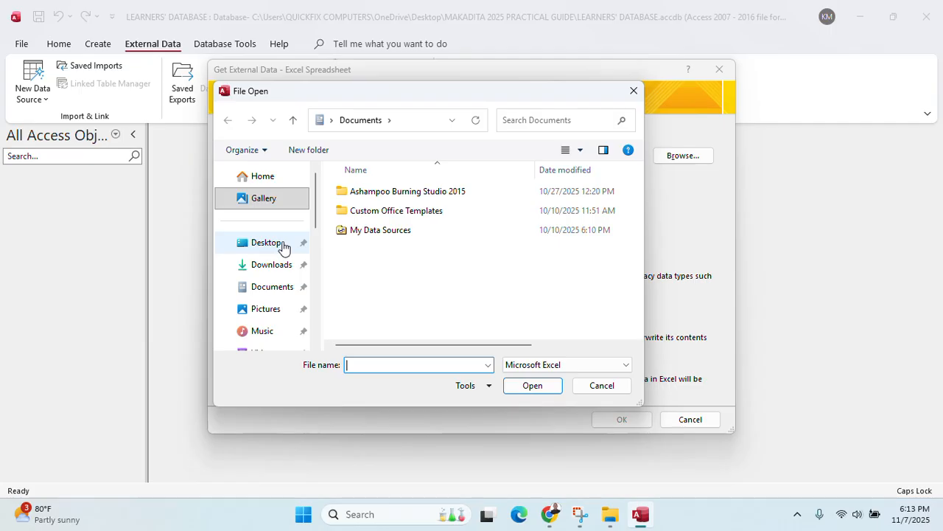
pyautogui.click(283, 246)
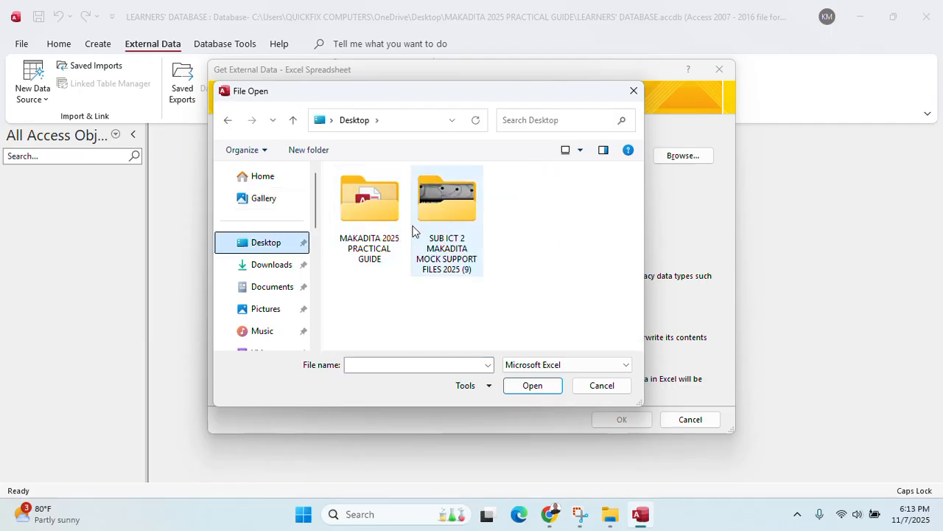
pyautogui.click(451, 208)
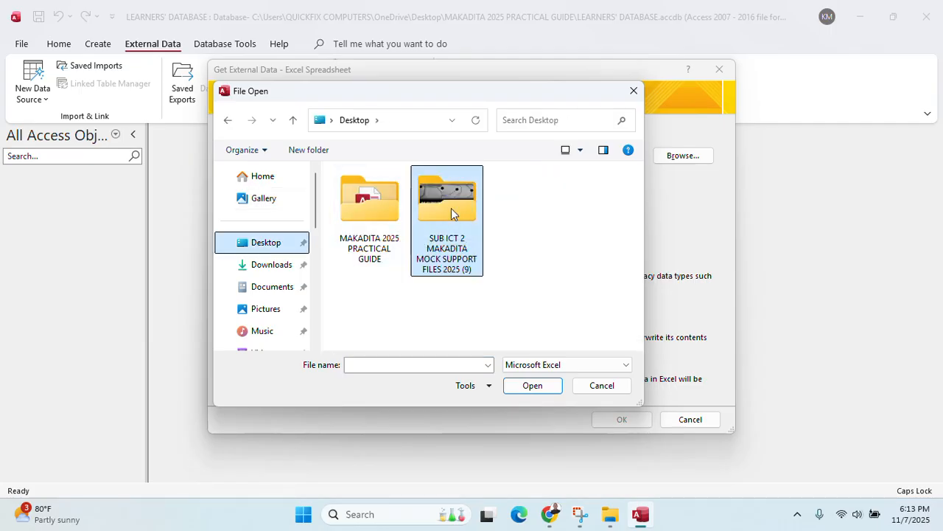
pyautogui.doubleClick(451, 207)
pyautogui.doubleClick(364, 220)
pyautogui.doubleClick(388, 196)
pyautogui.click(382, 196)
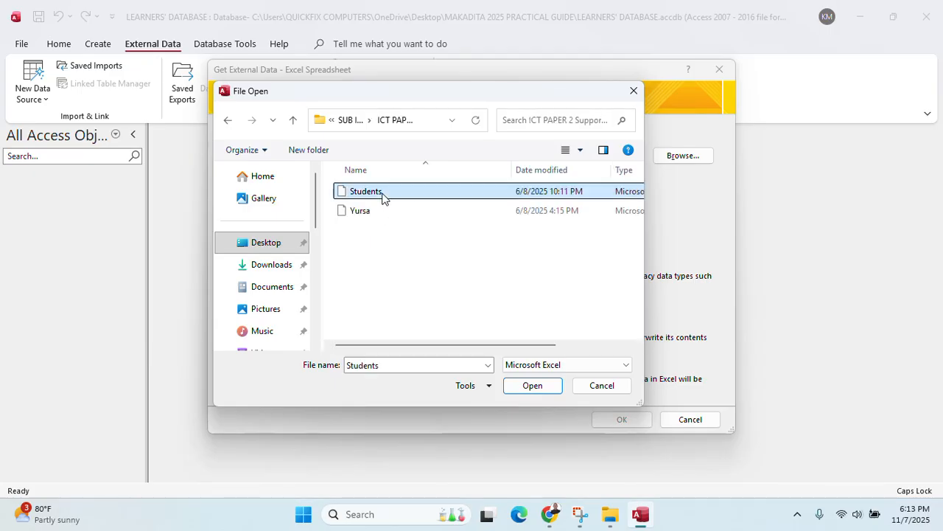
pyautogui.click(531, 389)
pyautogui.click(621, 419)
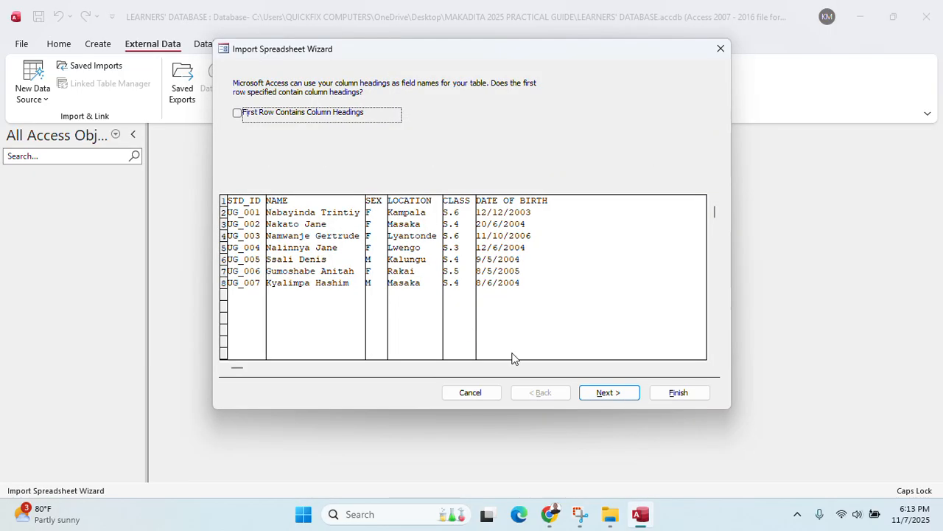
# Use first-row headings and the STD_ID primary key, name the table LEARNERS, and save the import steps
pyautogui.click(244, 118)
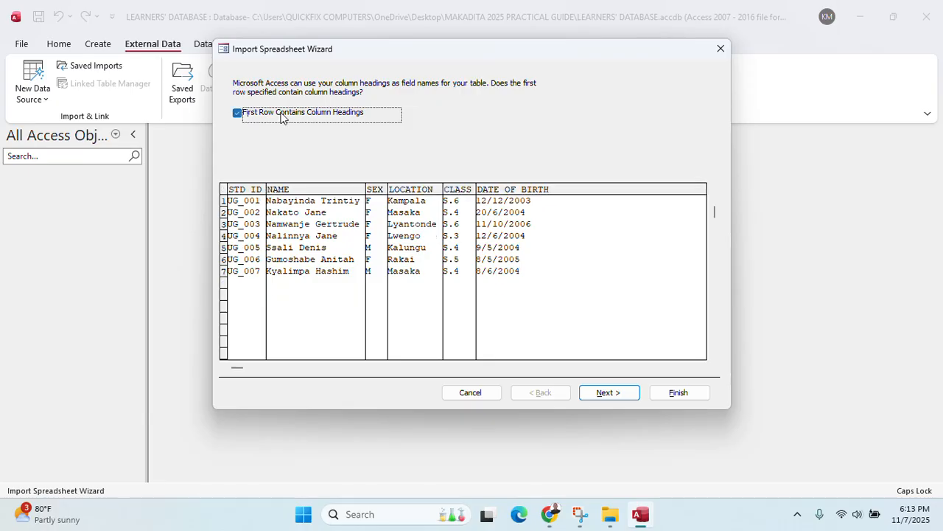
pyautogui.click(605, 391)
pyautogui.click(600, 393)
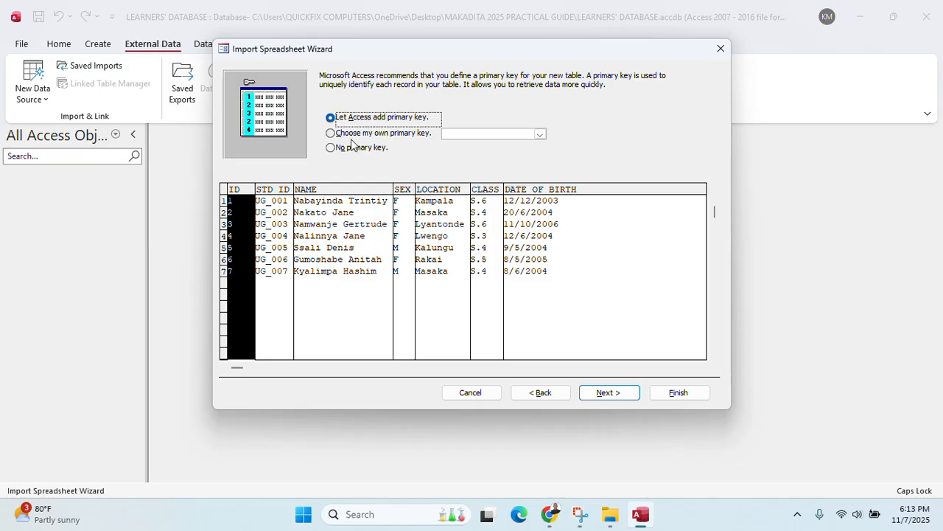
pyautogui.click(355, 139)
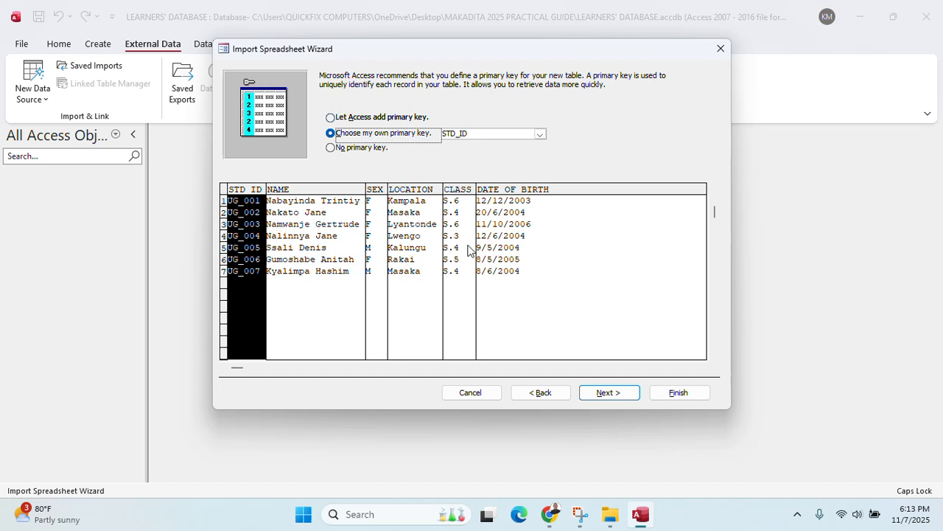
pyautogui.click(608, 392)
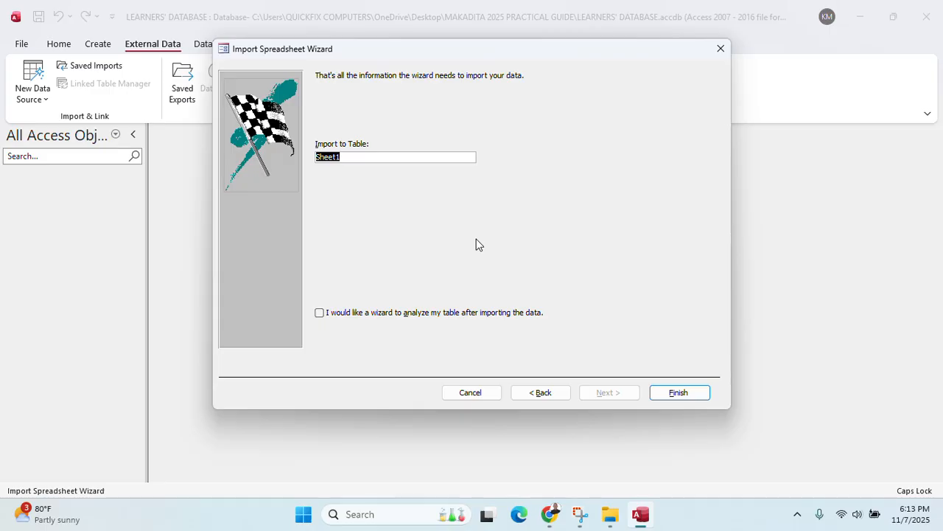
pyautogui.click(550, 514)
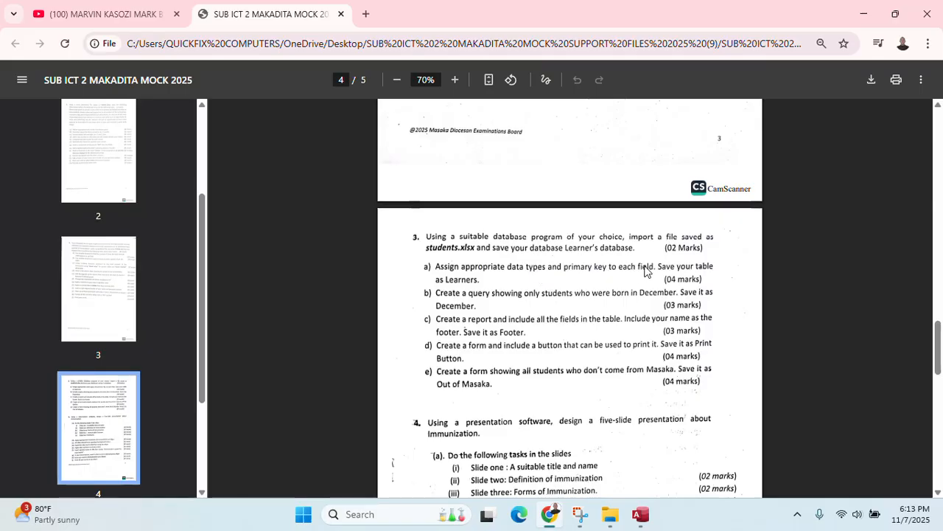
pyautogui.click(864, 13)
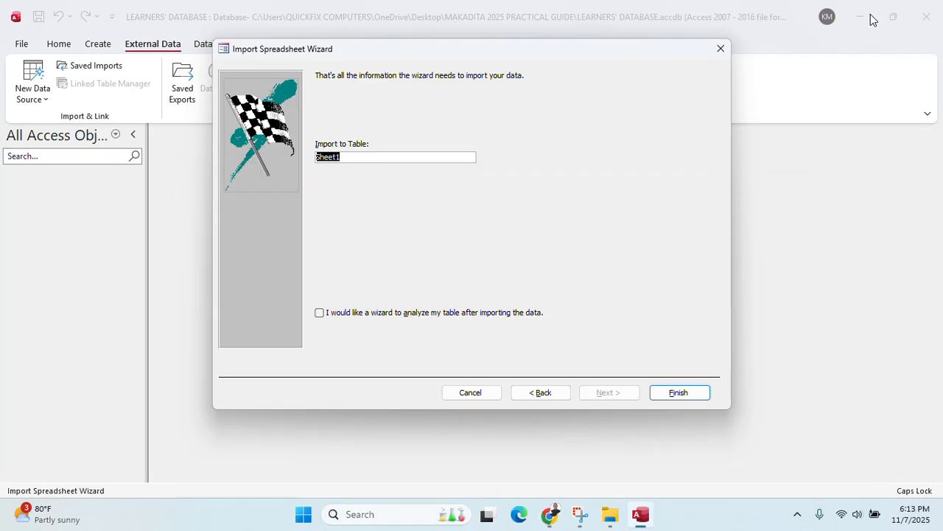
pyautogui.write('LEARNERS')
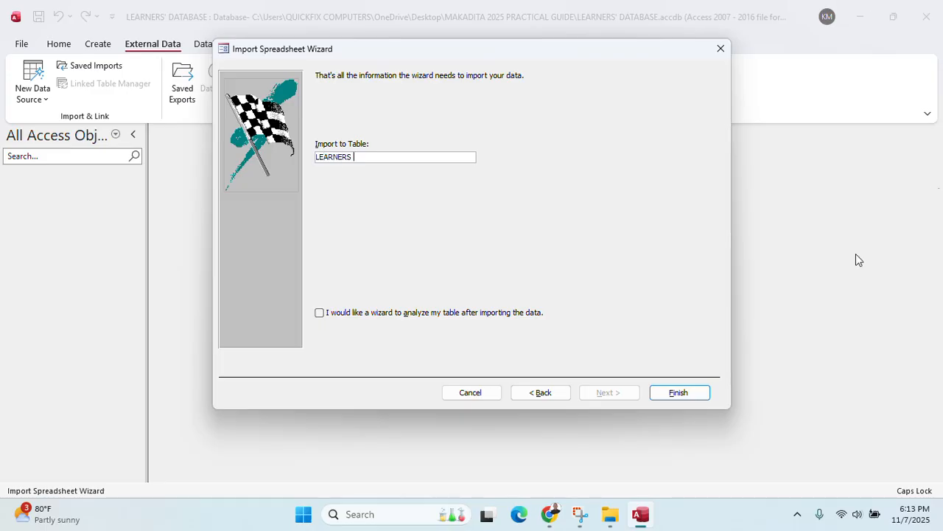
pyautogui.click(675, 392)
pyautogui.click(247, 182)
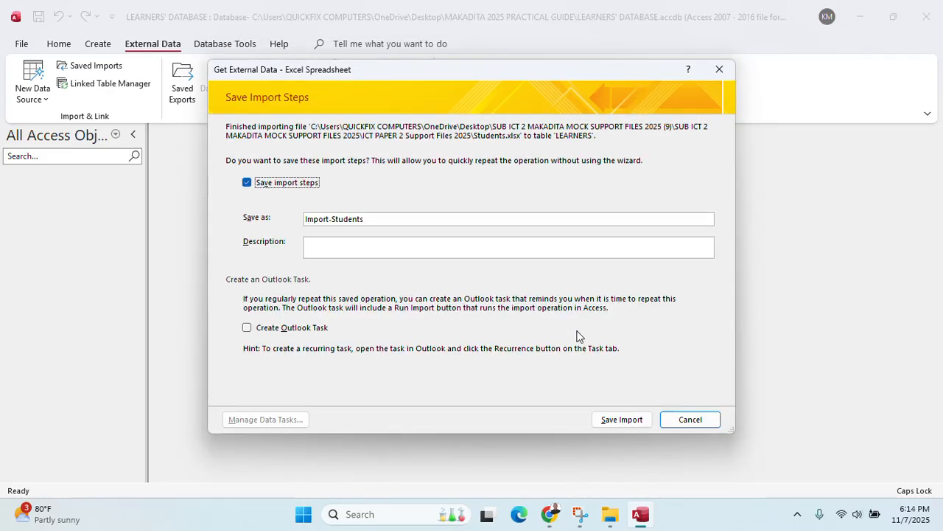
pyautogui.click(636, 426)
# Check the LEARNERS table against the exam paper, then open it in Design View
pyautogui.doubleClick(43, 195)
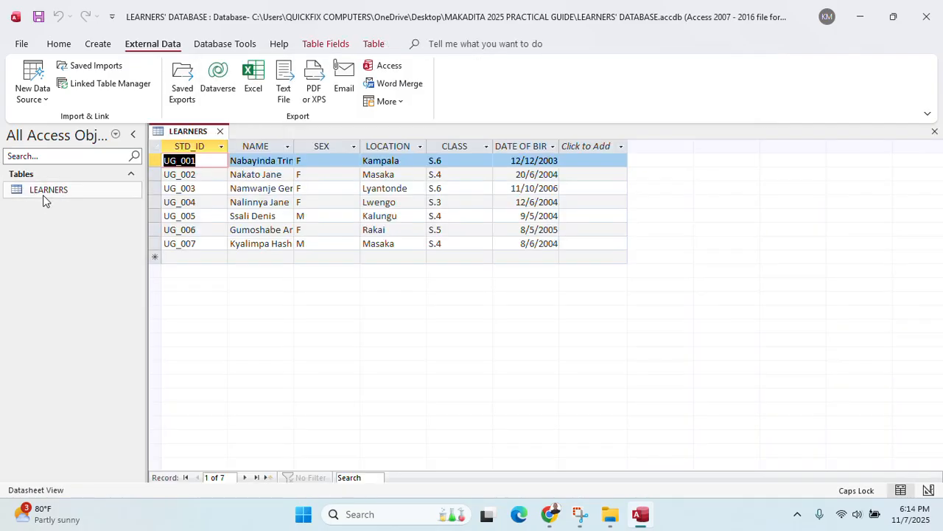
pyautogui.click(558, 518)
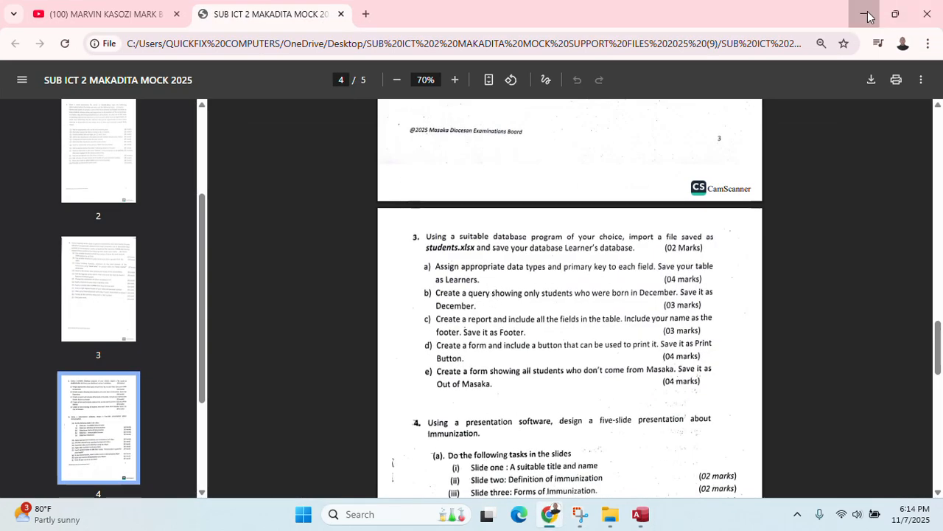
pyautogui.click(863, 14)
pyautogui.click(220, 131)
pyautogui.rightClick(62, 197)
pyautogui.rightClick(65, 195)
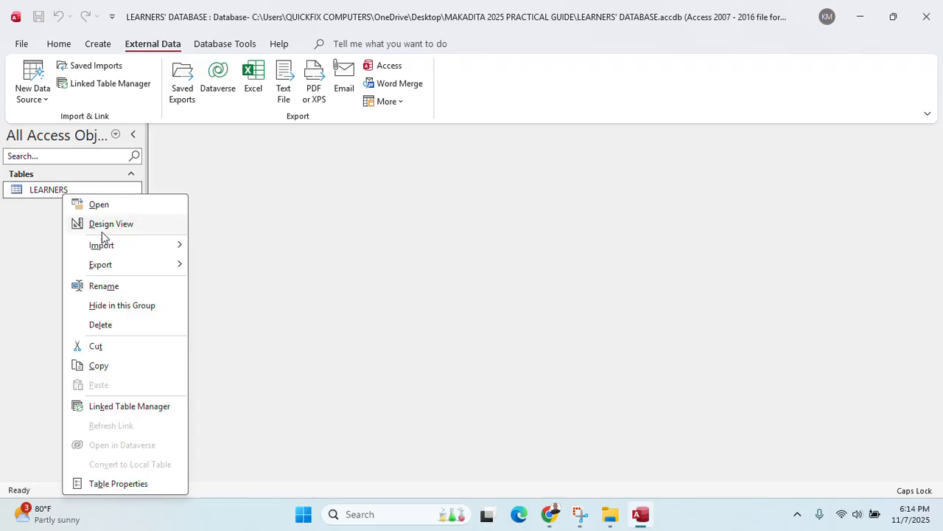
pyautogui.click(105, 225)
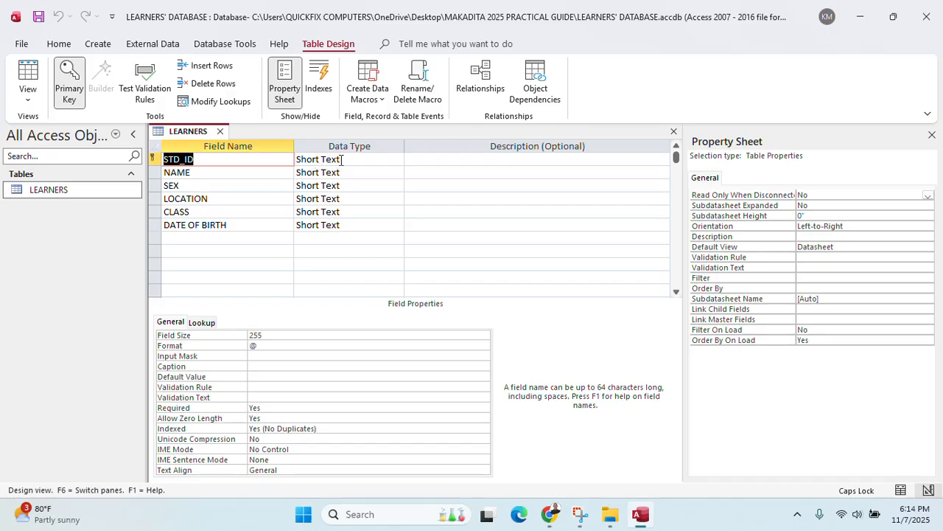
# Back out of a mistaken Calculated type and start the Lookup Wizard for the SEX field
pyautogui.click(394, 185)
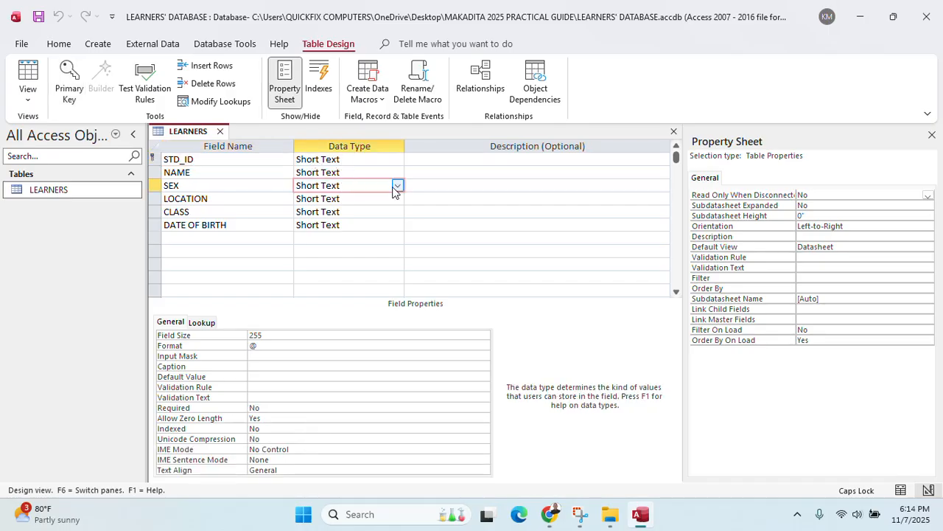
pyautogui.click(397, 185)
pyautogui.click(321, 358)
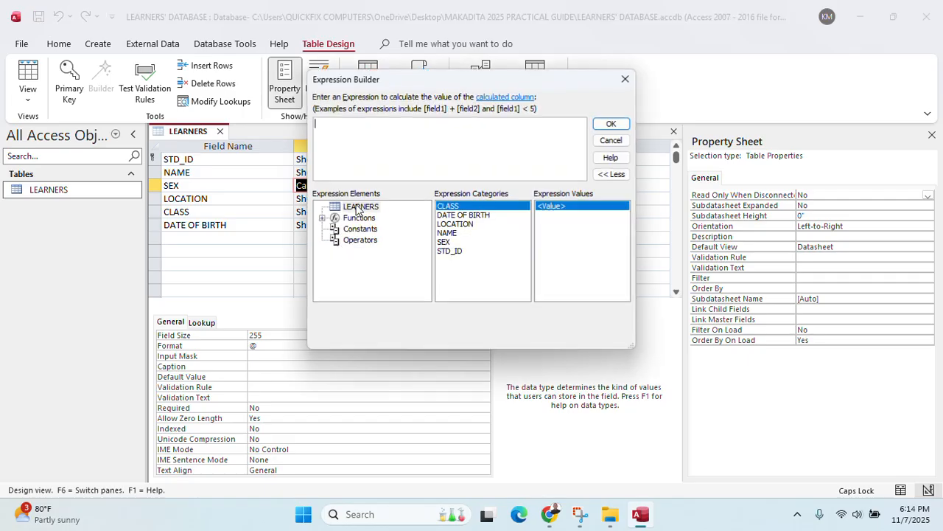
pyautogui.click(627, 74)
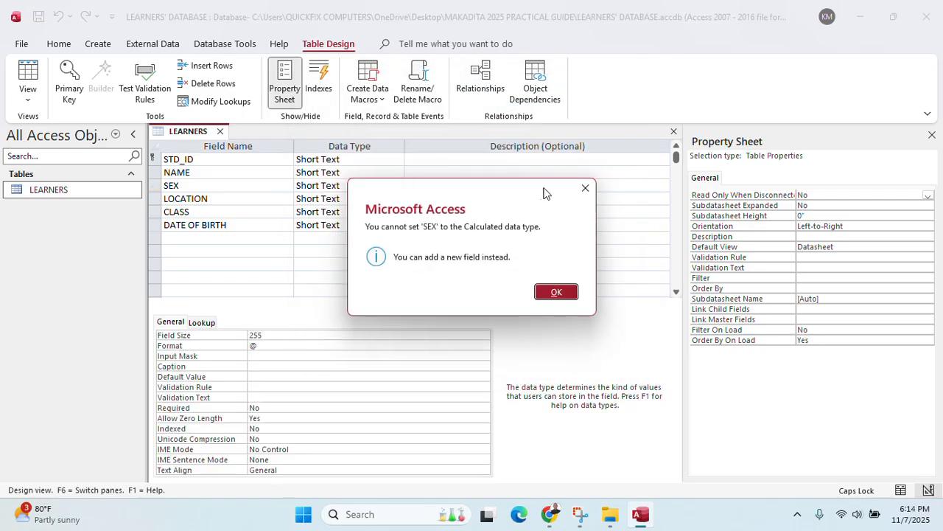
pyautogui.click(583, 187)
pyautogui.click(397, 185)
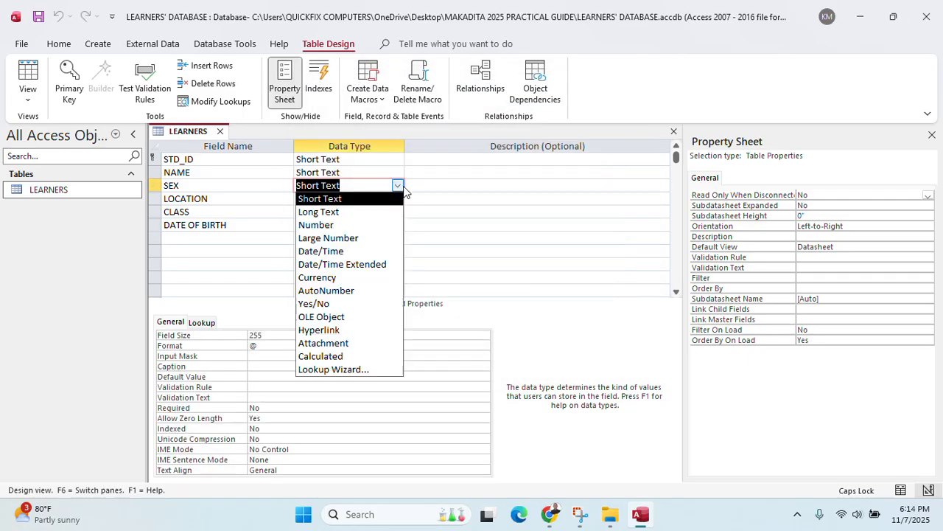
pyautogui.click(343, 370)
# Enter FEMALE and MALE as the SEX lookup values and finish the wizard
pyautogui.click(406, 185)
pyautogui.click(542, 303)
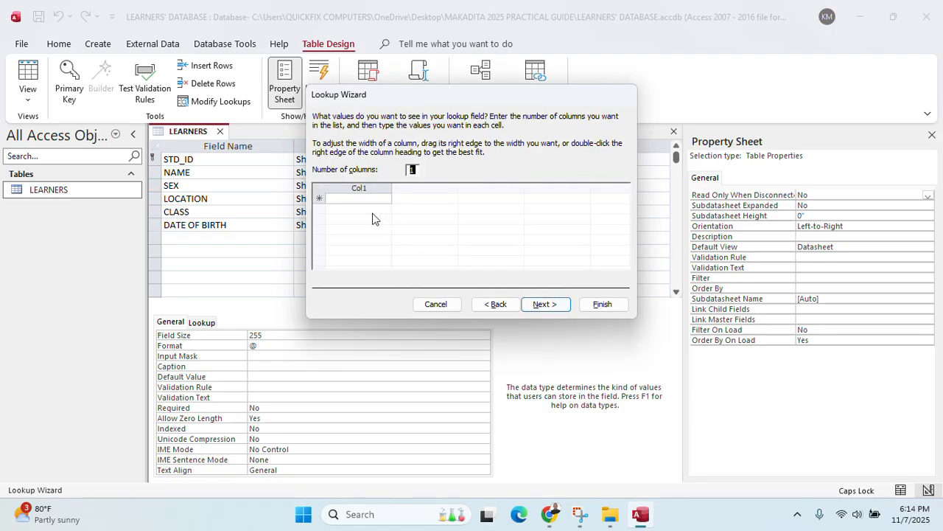
pyautogui.click(358, 198)
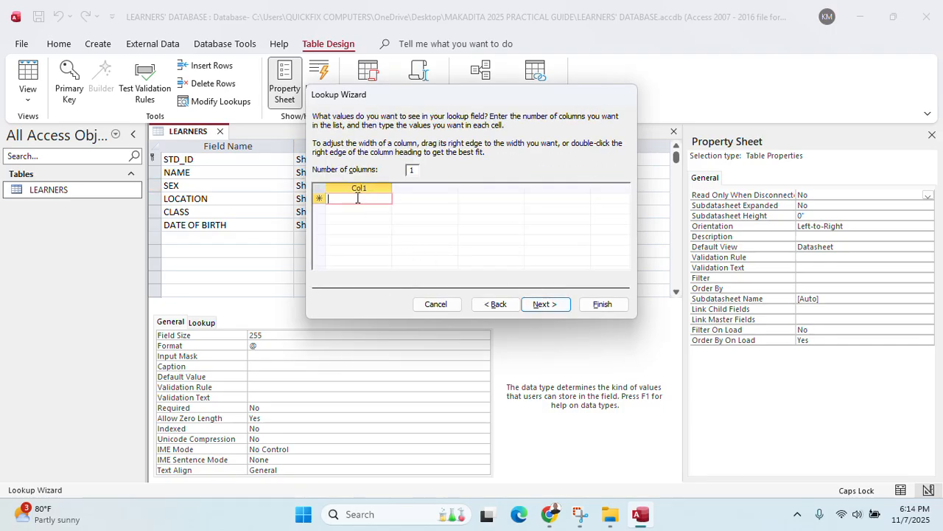
pyautogui.write('FEMALE')
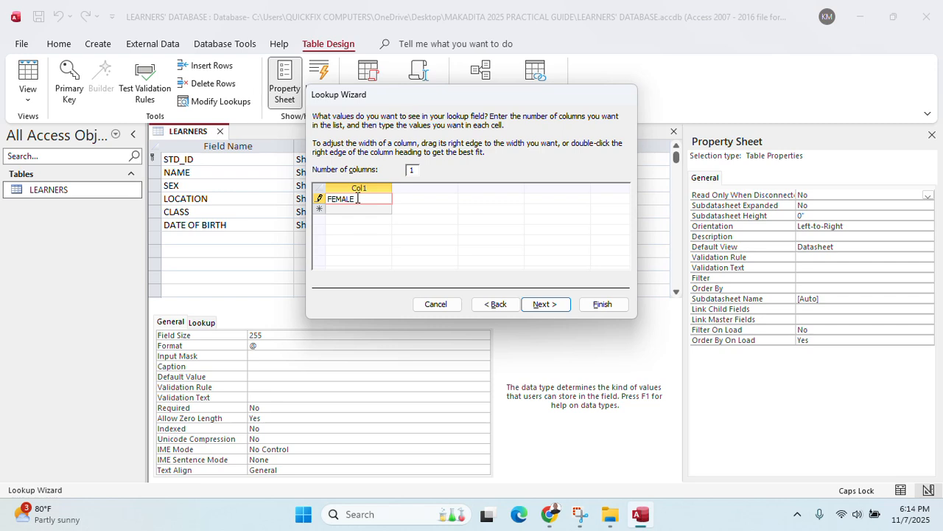
pyautogui.click(357, 208)
pyautogui.write('MALE')
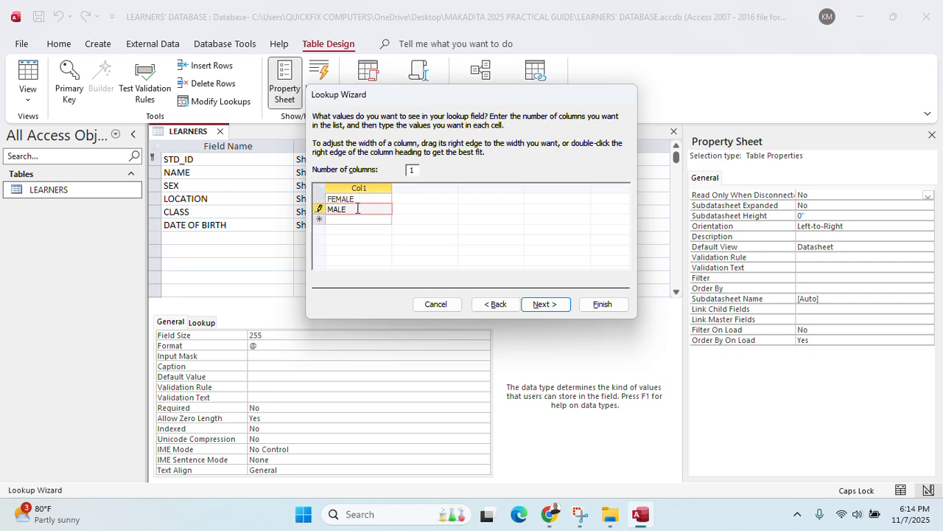
pyautogui.click(545, 304)
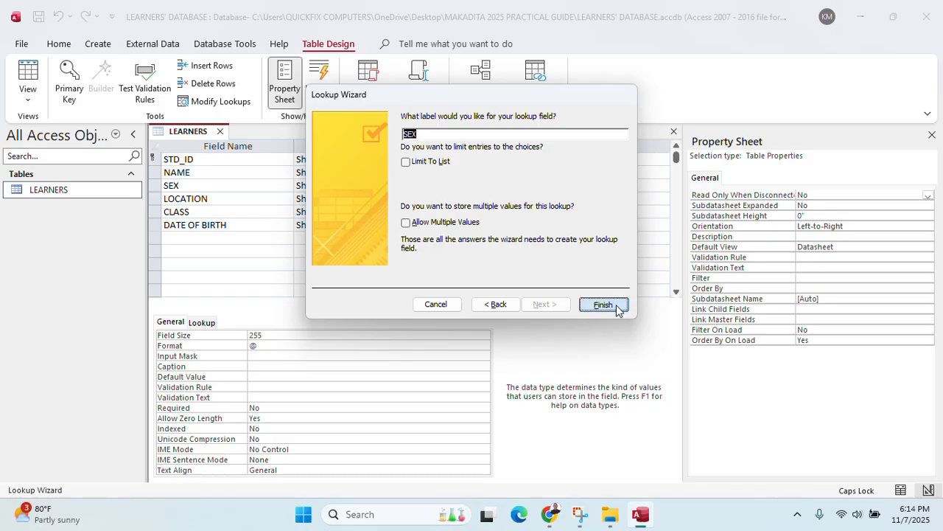
pyautogui.click(603, 304)
# Set DATE OF BIRTH to Date/Time with the Short Date format
pyautogui.click(289, 225)
pyautogui.click(311, 224)
pyautogui.click(398, 225)
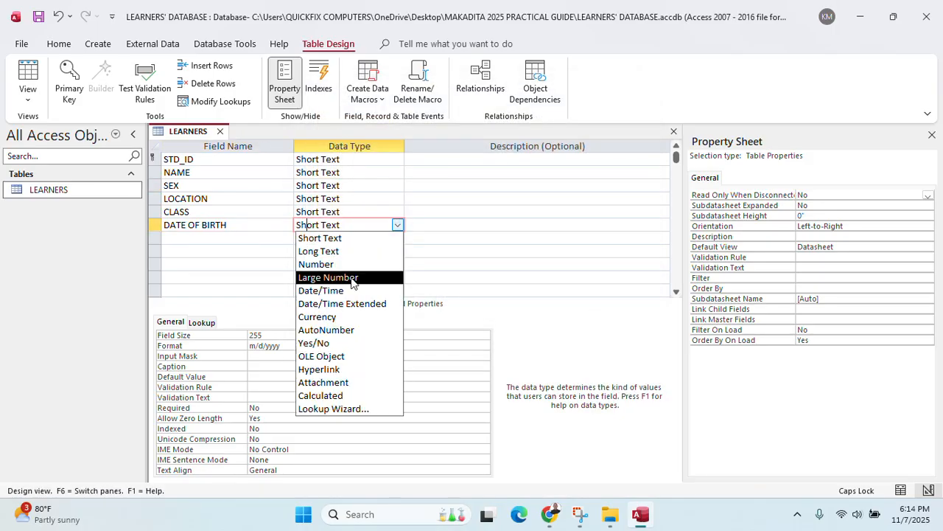
pyautogui.click(344, 291)
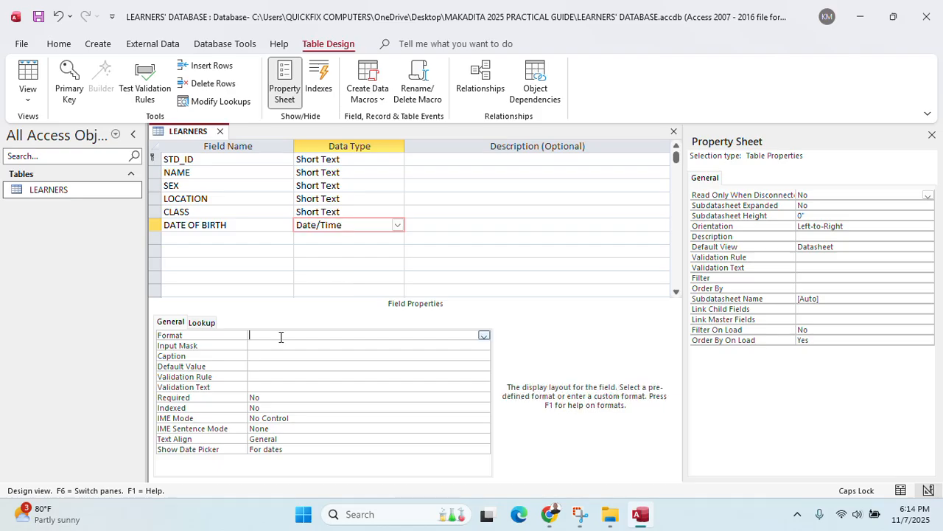
pyautogui.click(483, 335)
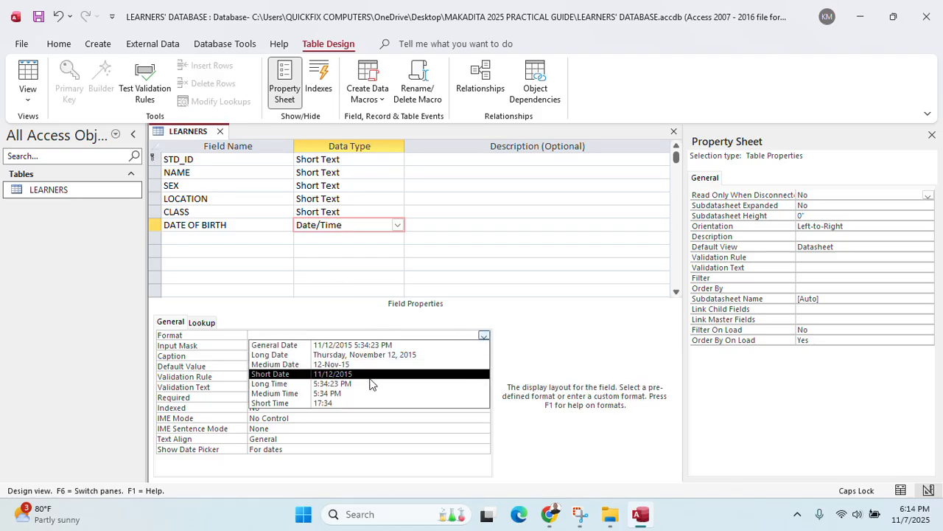
pyautogui.click(338, 376)
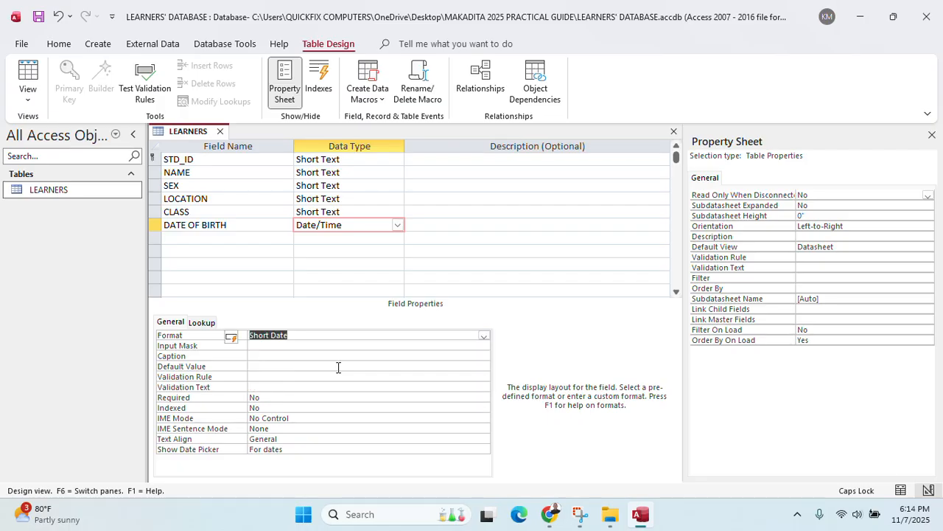
# Open the LEARNERS datasheet and set the first four learners' SEX to FEMALE
pyautogui.doubleClick(112, 193)
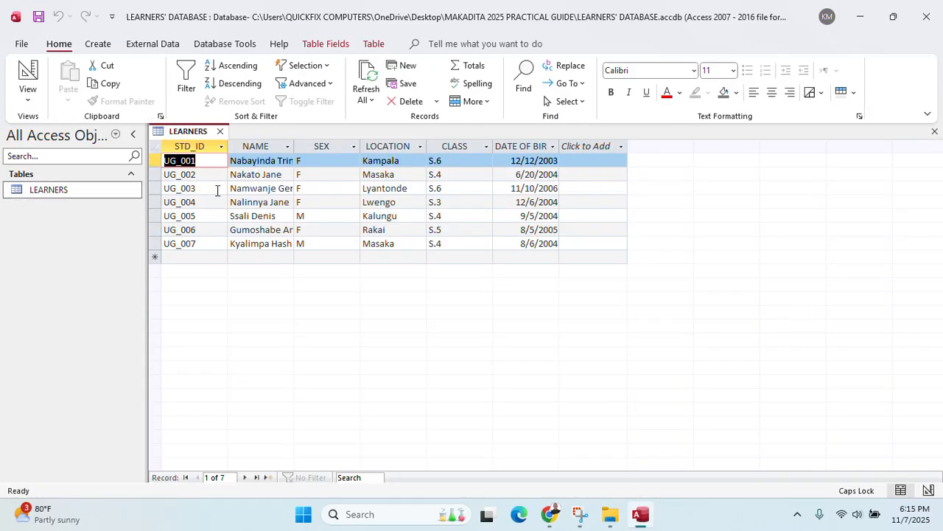
pyautogui.click(352, 162)
pyautogui.click(354, 161)
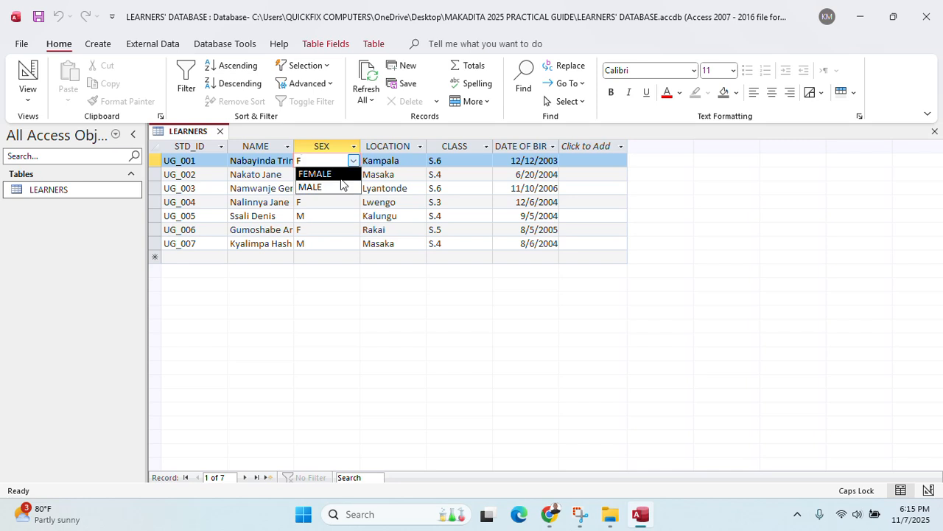
pyautogui.click(331, 175)
pyautogui.click(353, 174)
pyautogui.click(354, 174)
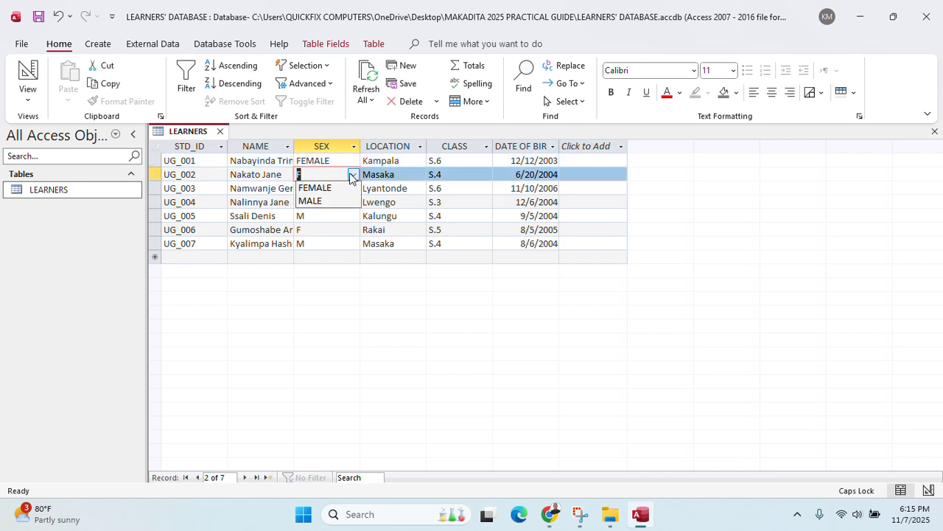
pyautogui.click(331, 187)
pyautogui.click(354, 187)
pyautogui.click(321, 201)
pyautogui.click(324, 203)
pyautogui.click(353, 202)
pyautogui.click(317, 214)
# Set the fifth, sixth and seventh learners' SEX to MALE, FEMALE and MALE
pyautogui.click(349, 215)
pyautogui.click(353, 216)
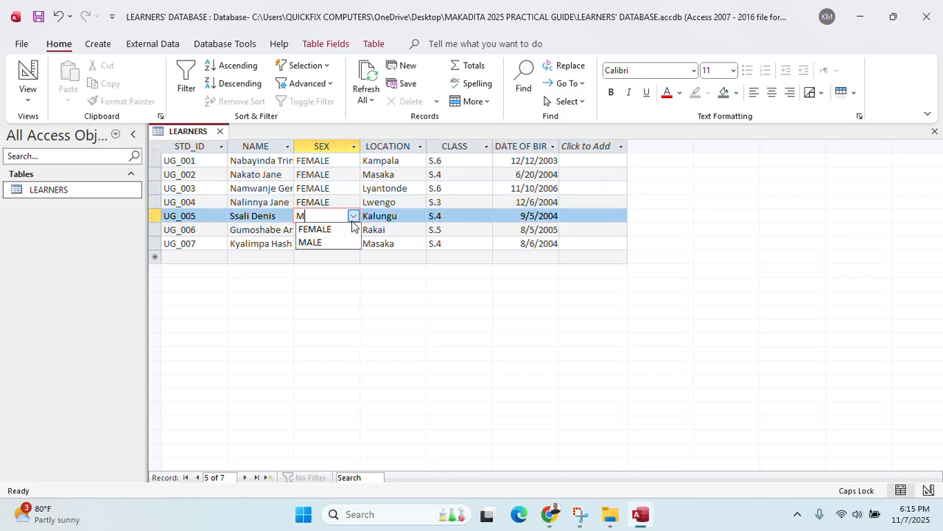
pyautogui.click(320, 242)
pyautogui.click(349, 230)
pyautogui.click(353, 229)
pyautogui.click(319, 243)
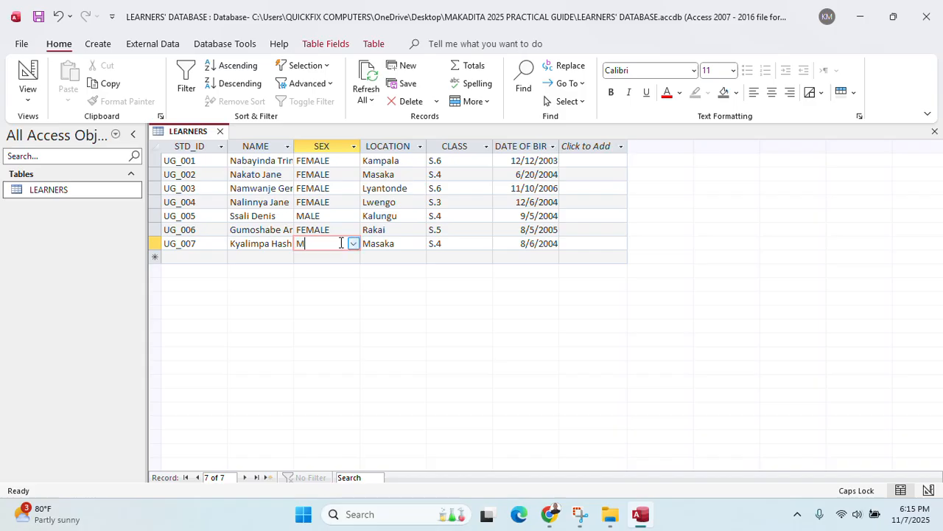
pyautogui.click(348, 243)
pyautogui.click(353, 244)
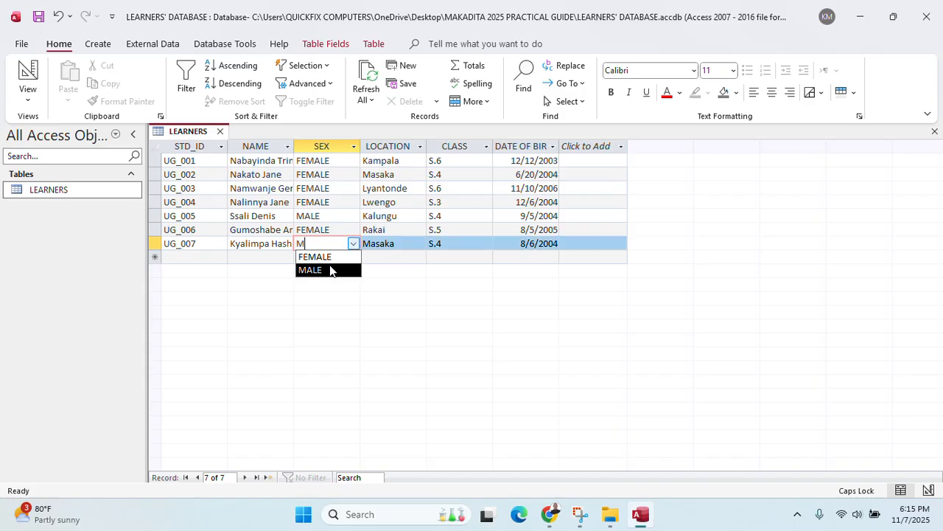
pyautogui.click(332, 269)
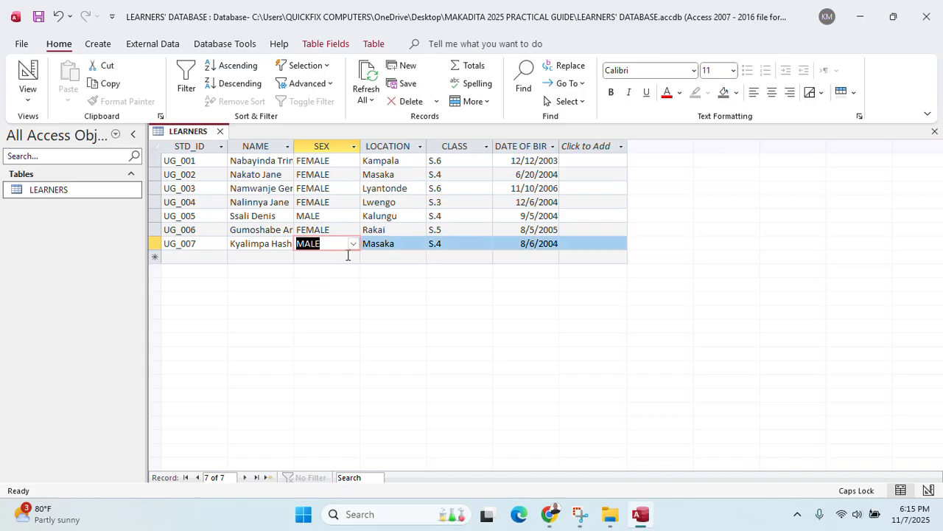
pyautogui.click(550, 514)
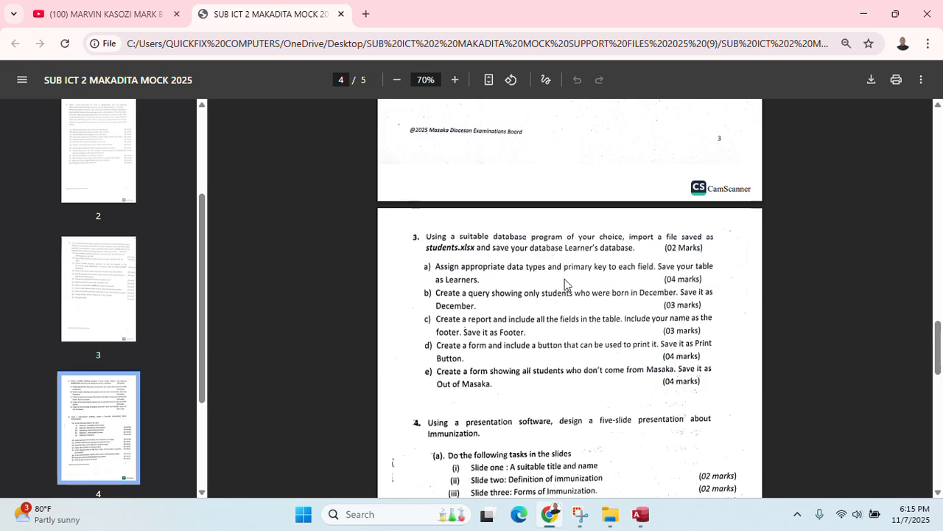
# After reading question 3, go back to the LEARNERS database in Access
pyautogui.click(643, 515)
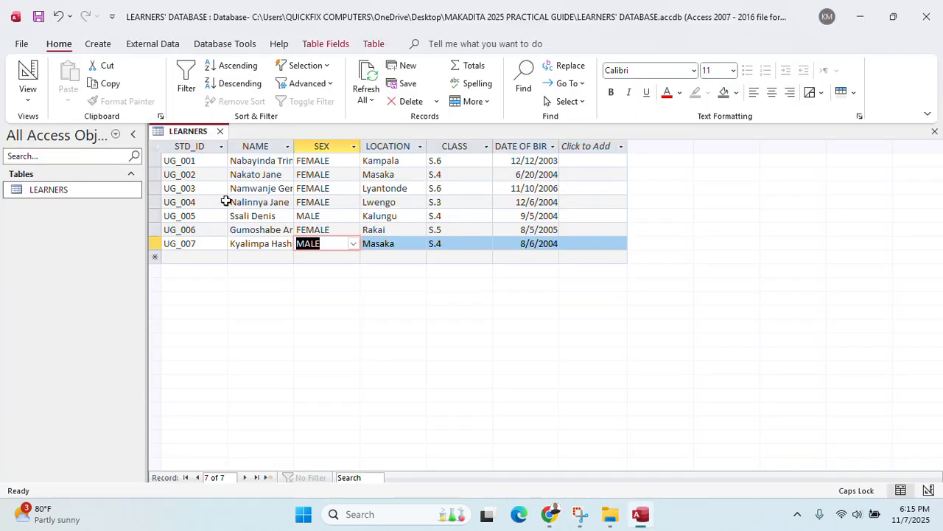
# Close the table and start a new query design with the LEARNERS table added
pyautogui.click(220, 131)
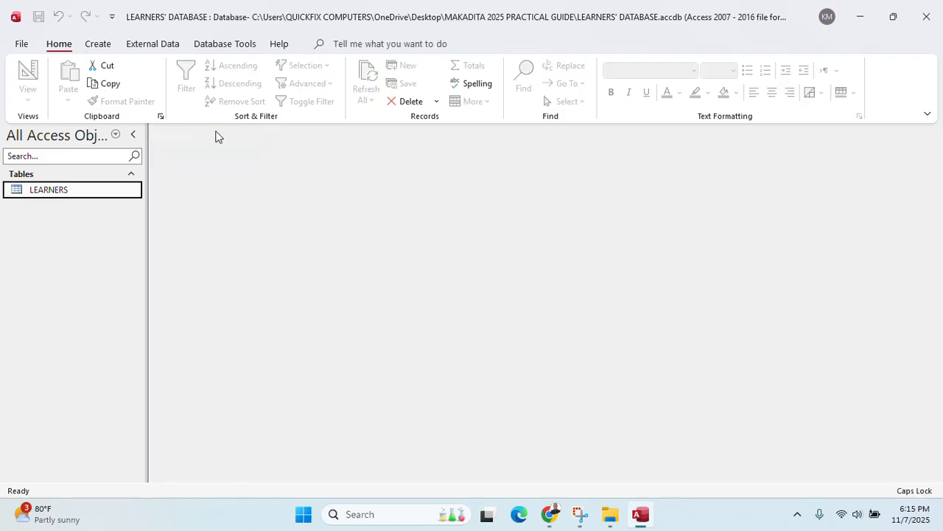
pyautogui.click(109, 44)
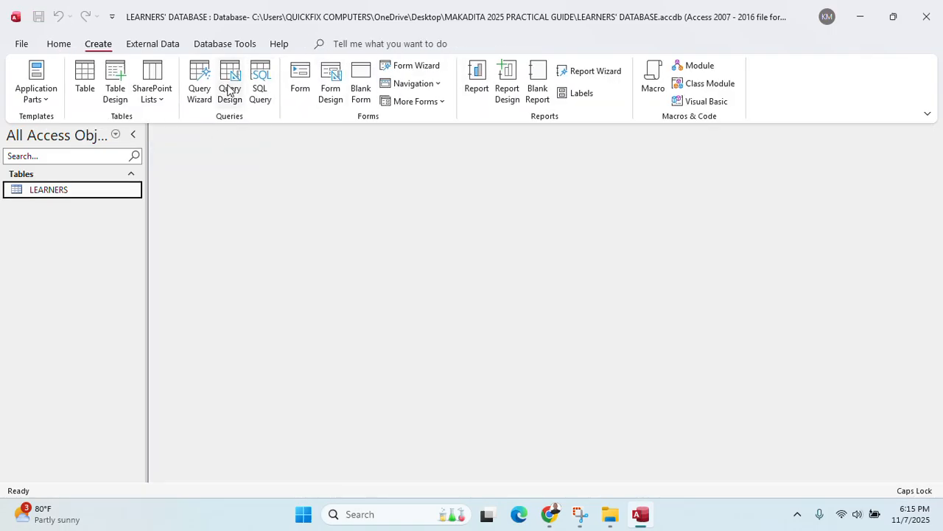
pyautogui.click(229, 88)
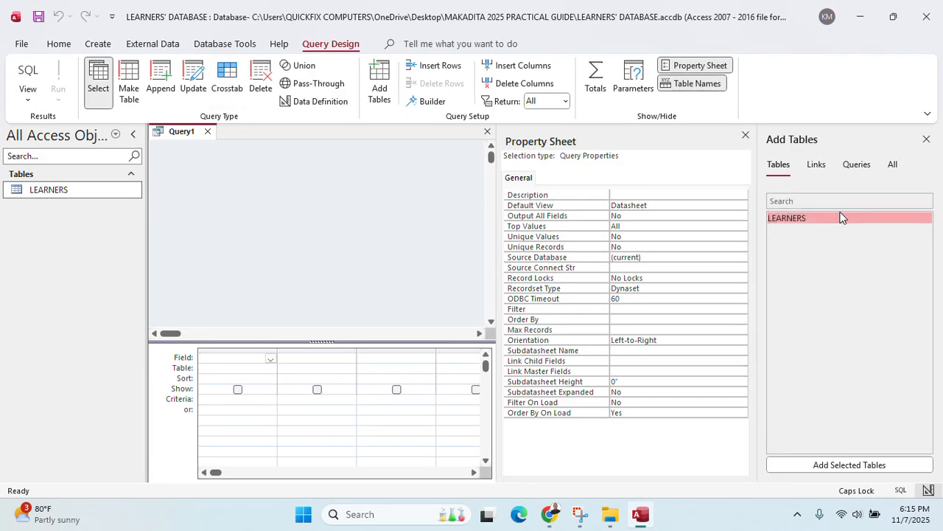
pyautogui.click(885, 467)
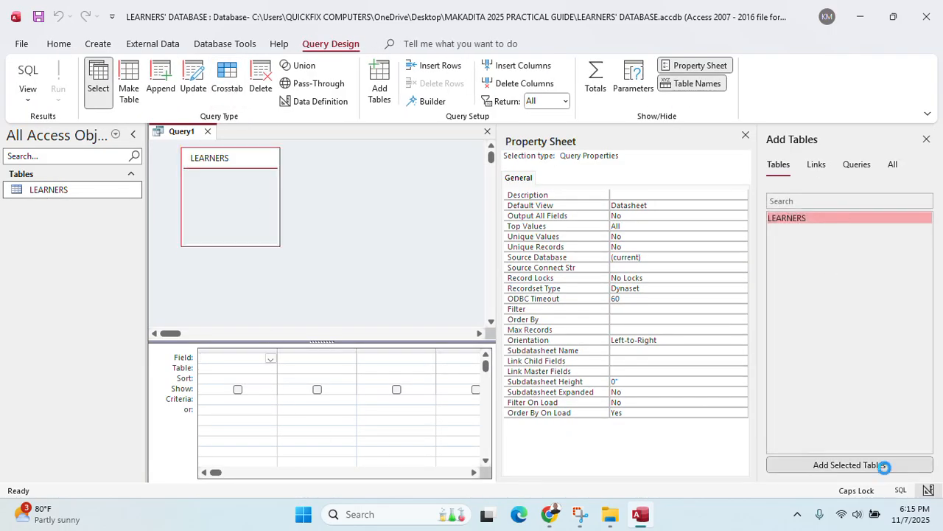
pyautogui.click(927, 139)
pyautogui.click(927, 140)
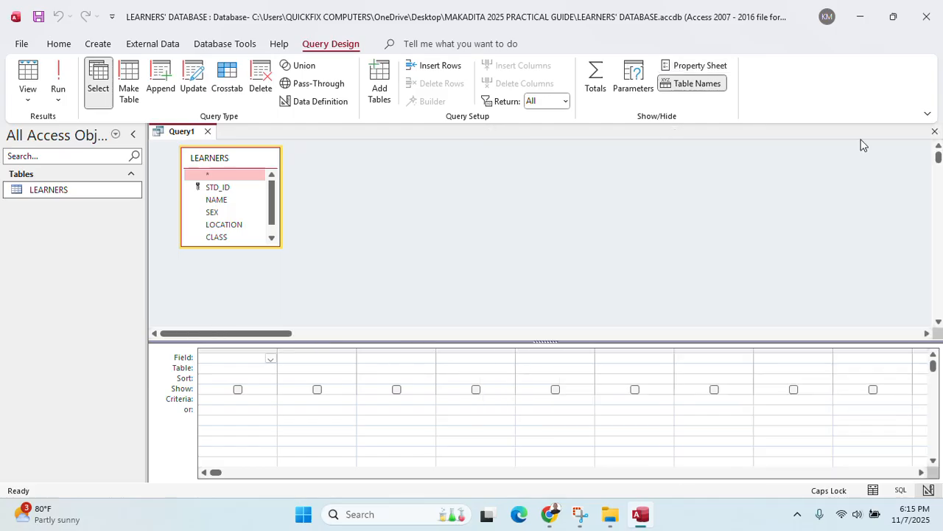
# Add STD_ID, NAME, SEX, LOCATION, CLASS and DATE OF BIRTH to the query grid
pyautogui.doubleClick(212, 188)
pyautogui.doubleClick(213, 201)
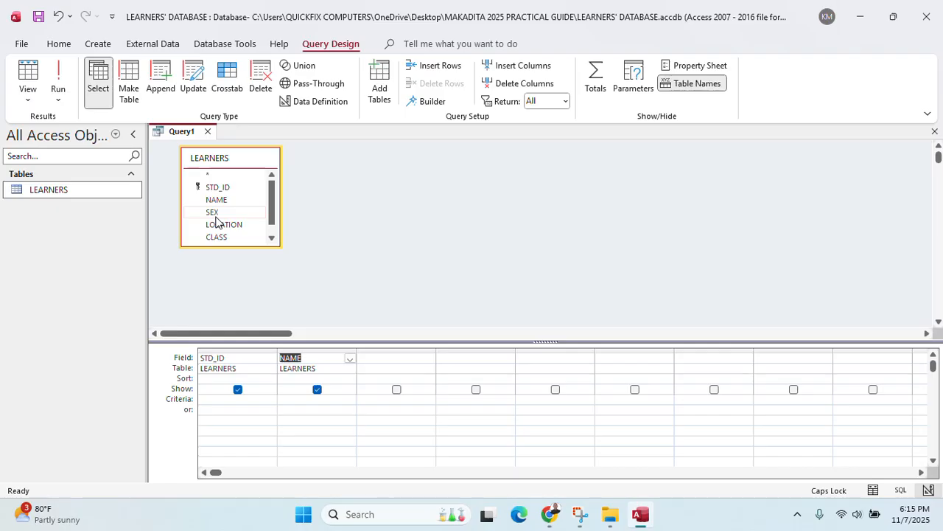
pyautogui.doubleClick(213, 212)
pyautogui.click(222, 224)
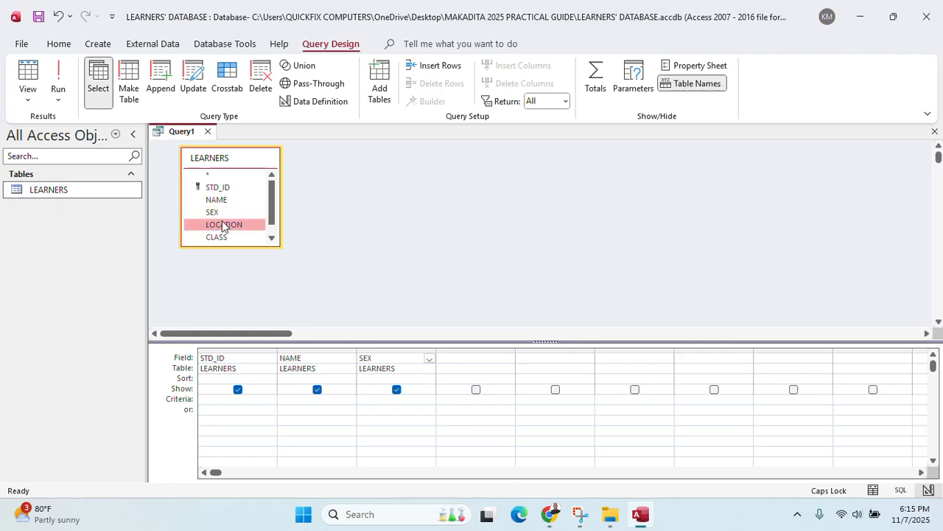
pyautogui.doubleClick(222, 224)
pyautogui.scroll(-1, 230, 236)
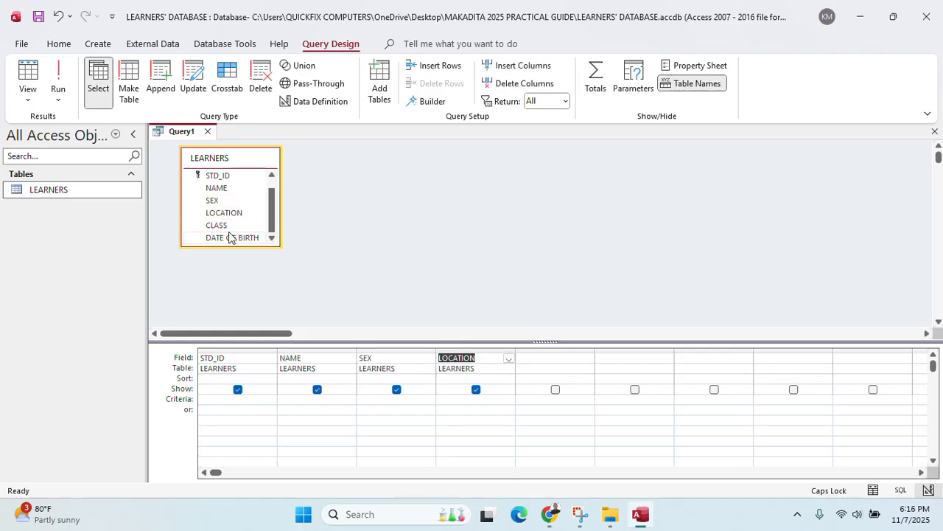
pyautogui.click(226, 225)
pyautogui.doubleClick(225, 225)
pyautogui.click(222, 236)
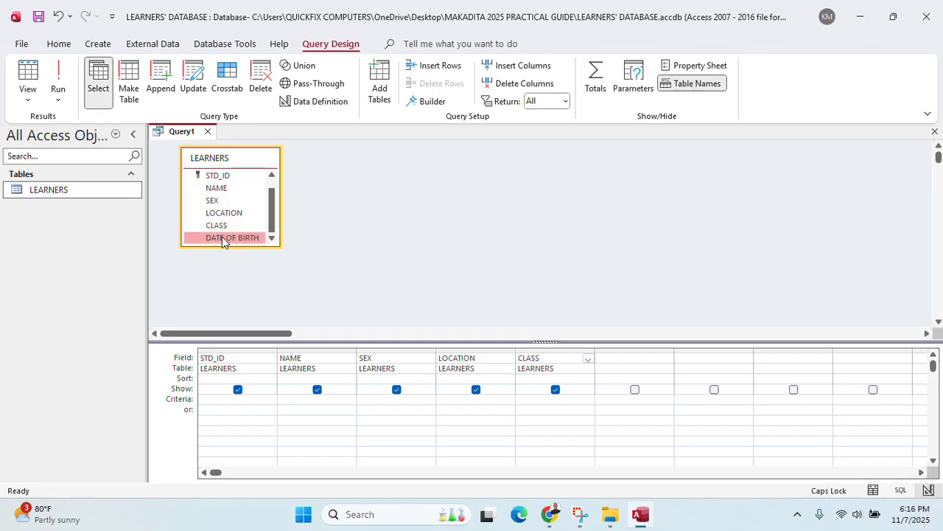
pyautogui.doubleClick(222, 237)
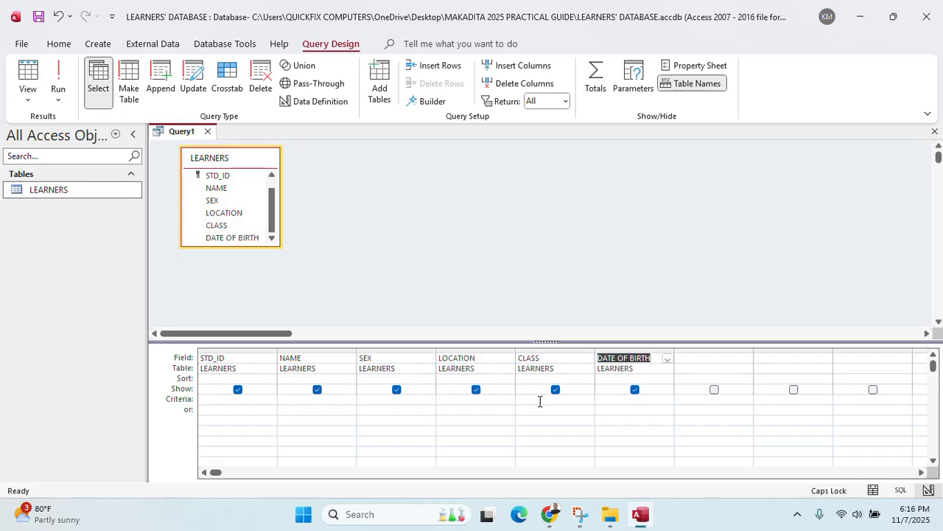
# Enter the DATE OF BIRTH criterion 12/* and run the query to list December births
pyautogui.click(641, 402)
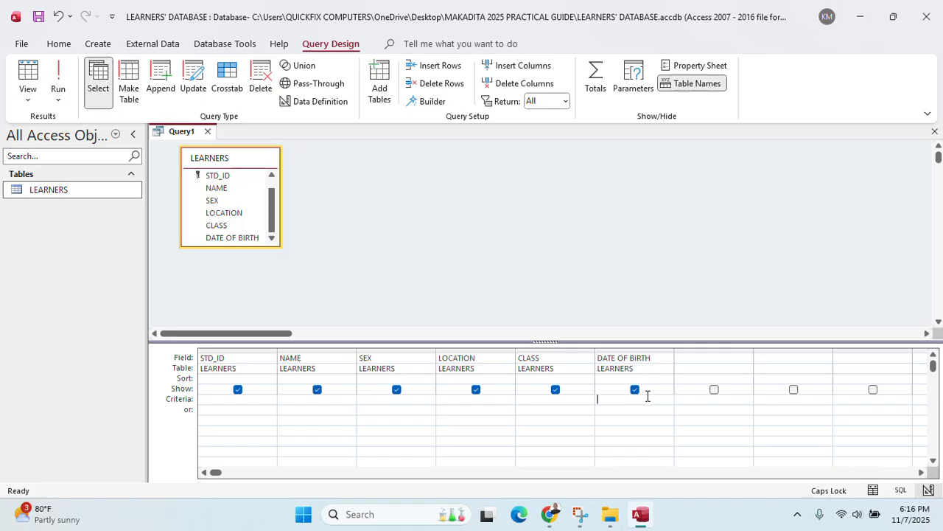
pyautogui.press('BackSpace')
pyautogui.press('BackSpace')
pyautogui.write('12/*')
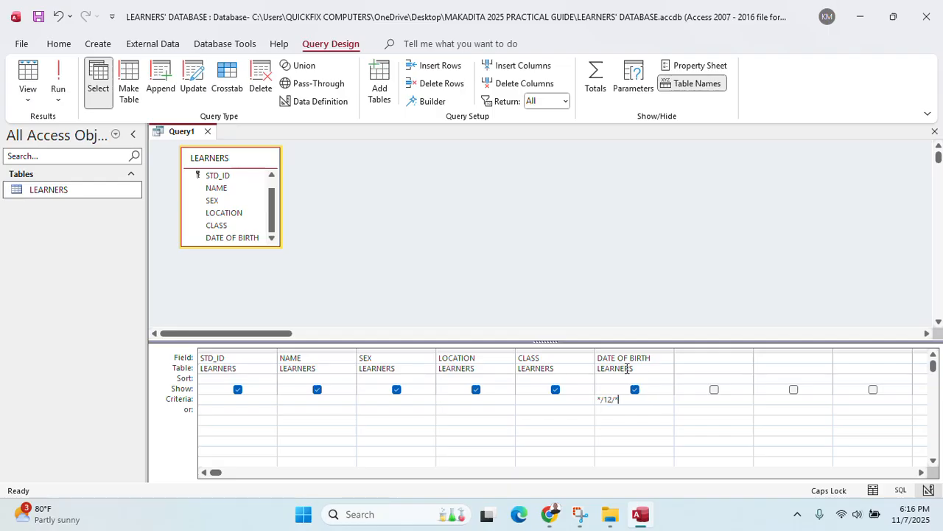
pyautogui.click(63, 74)
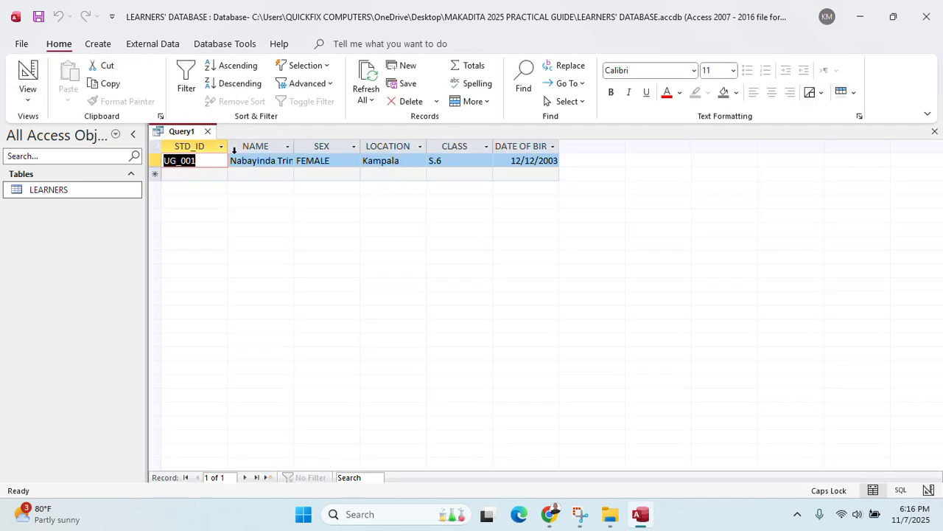
# Widen the STD_ID and NAME columns, save the query as DECEMBER, and close it
pyautogui.moveTo(228, 145); pyautogui.dragTo(252, 146)
pyautogui.moveTo(315, 146); pyautogui.dragTo(338, 146)
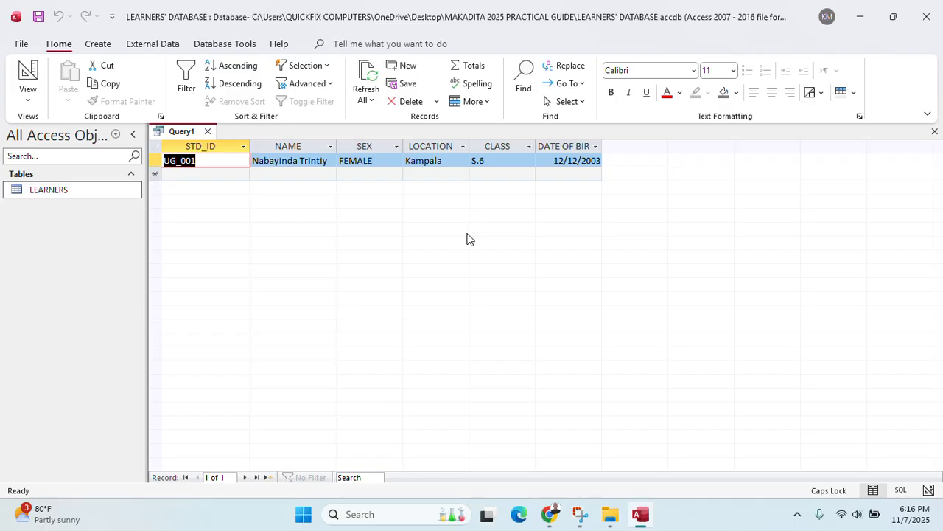
pyautogui.hotkey('ctrl', 's')
pyautogui.write('DECEMBER')
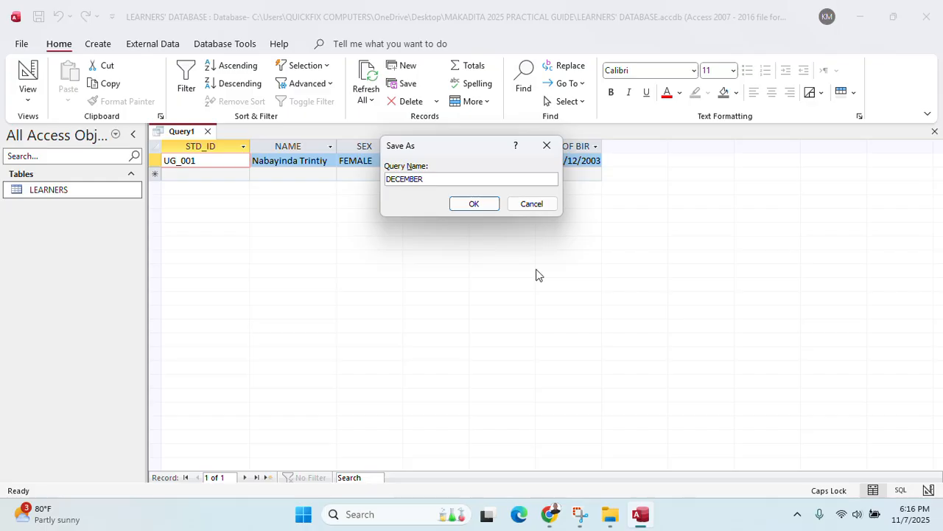
pyautogui.click(492, 208)
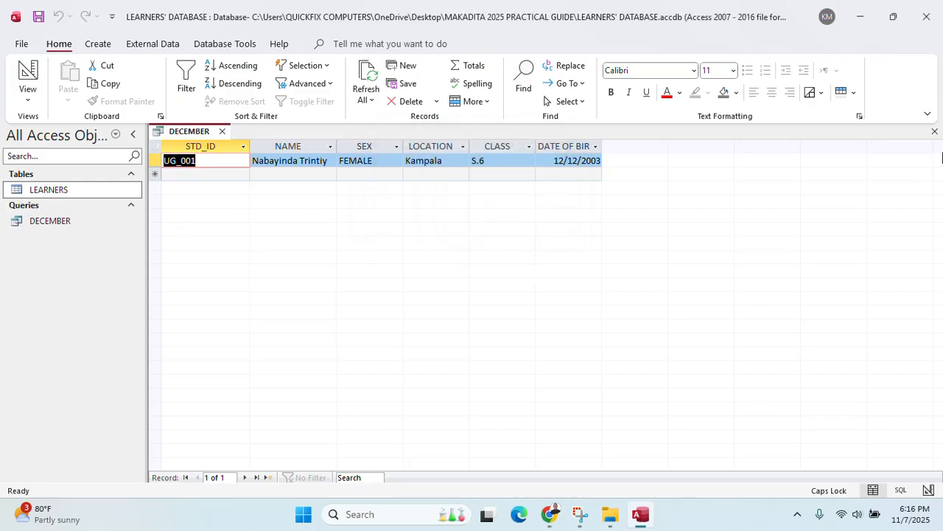
pyautogui.click(934, 131)
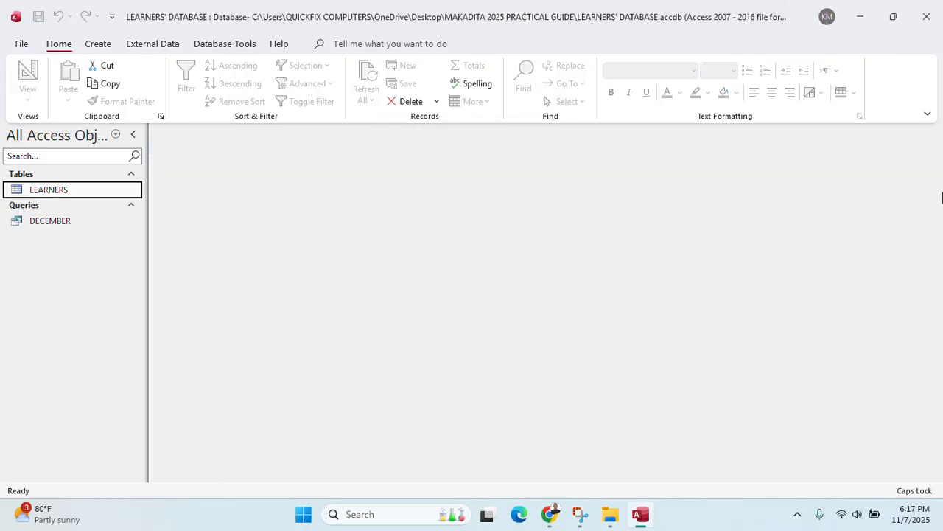
pyautogui.click(549, 514)
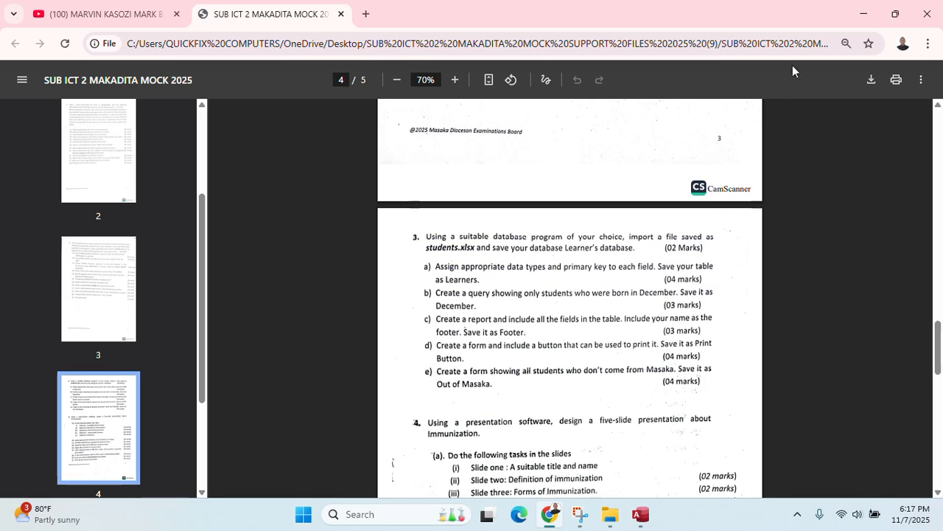
pyautogui.click(864, 14)
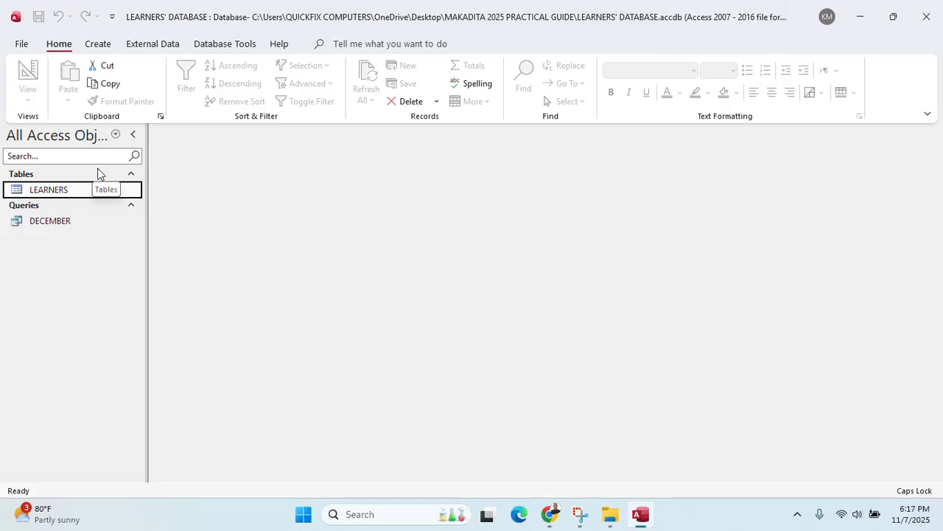
# Generate a report from the LEARNERS table and switch it to Design View
pyautogui.click(103, 45)
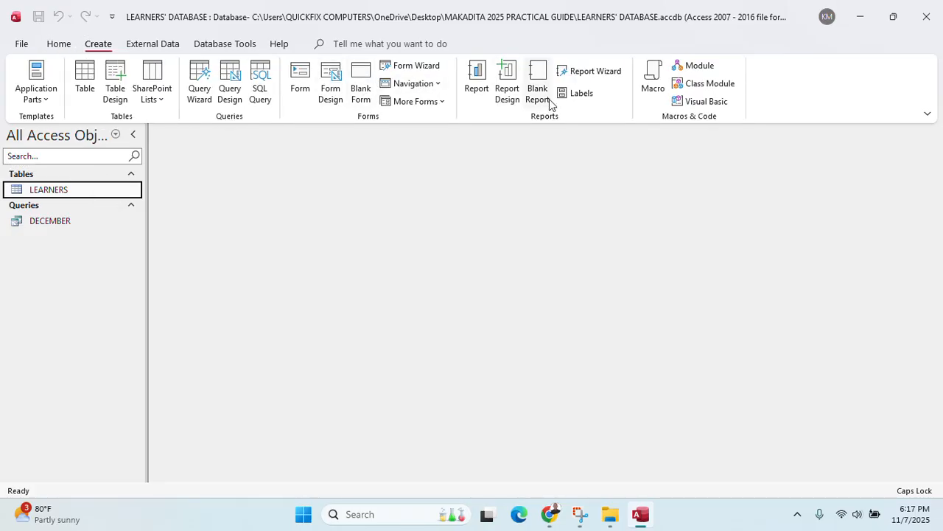
pyautogui.click(479, 87)
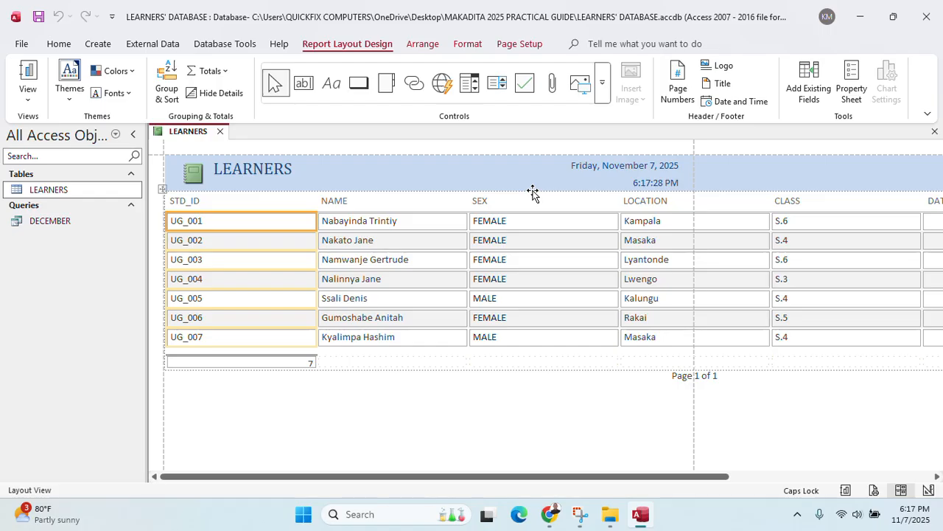
pyautogui.rightClick(201, 138)
pyautogui.click(241, 244)
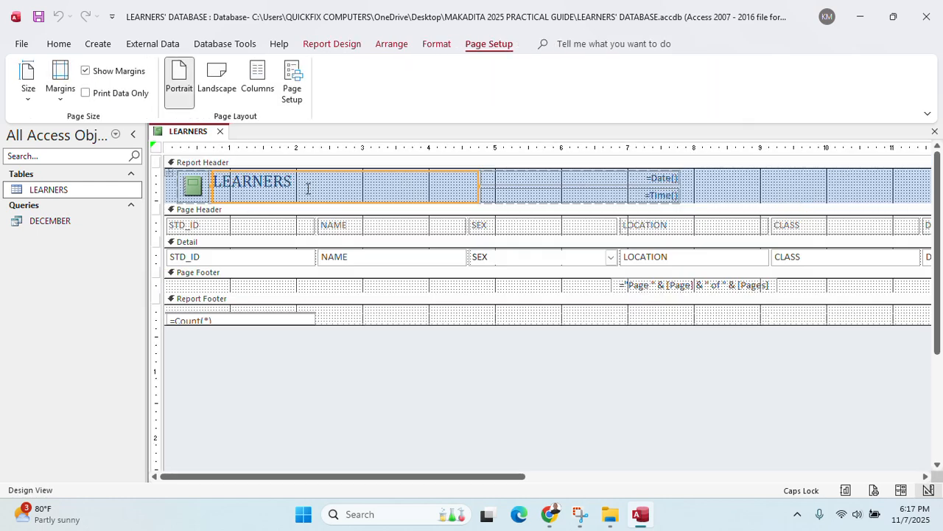
# Replace the report title with 'A REPORT SHOWING ALL THE FIELDS FROM THE TABLE'
pyautogui.click(314, 188)
pyautogui.press('BackSpace')
pyautogui.press('BackSpace')
pyautogui.press('BackSpace')
pyautogui.press('BackSpace')
pyautogui.press('BackSpace')
pyautogui.press('BackSpace')
pyautogui.press('BackSpace')
pyautogui.press('BackSpace')
pyautogui.write('A RE')
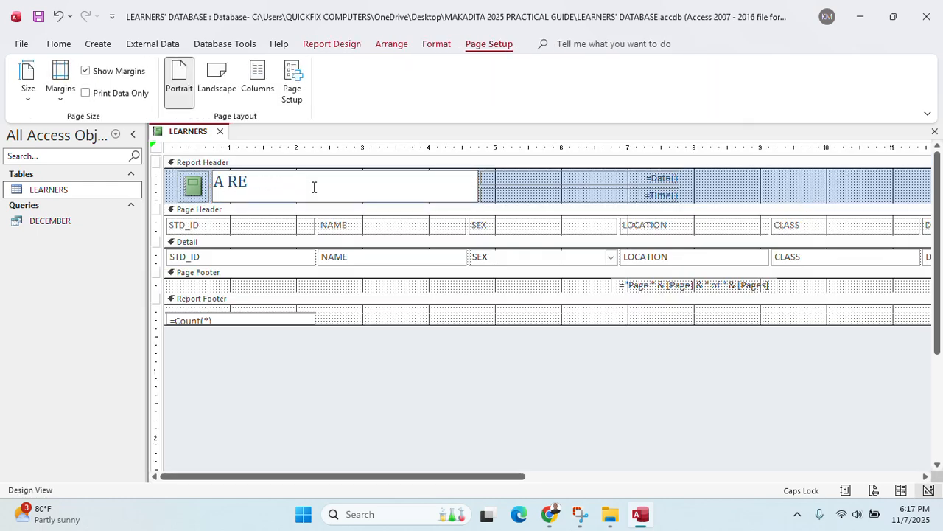
pyautogui.write('PORT SHOING')
pyautogui.press('BackSpace')
pyautogui.press('BackSpace')
pyautogui.press('BackSpace')
pyautogui.write('WING ALL ')
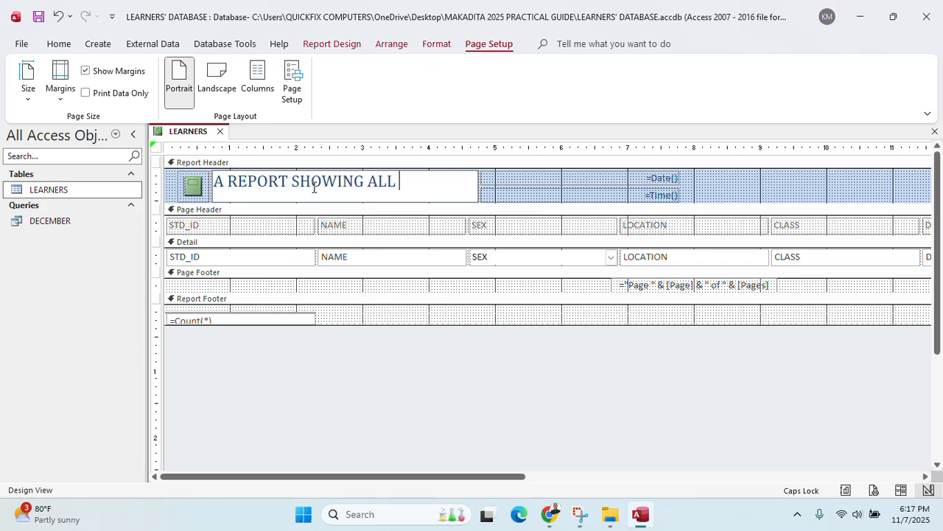
pyautogui.write('THE FIELDS')
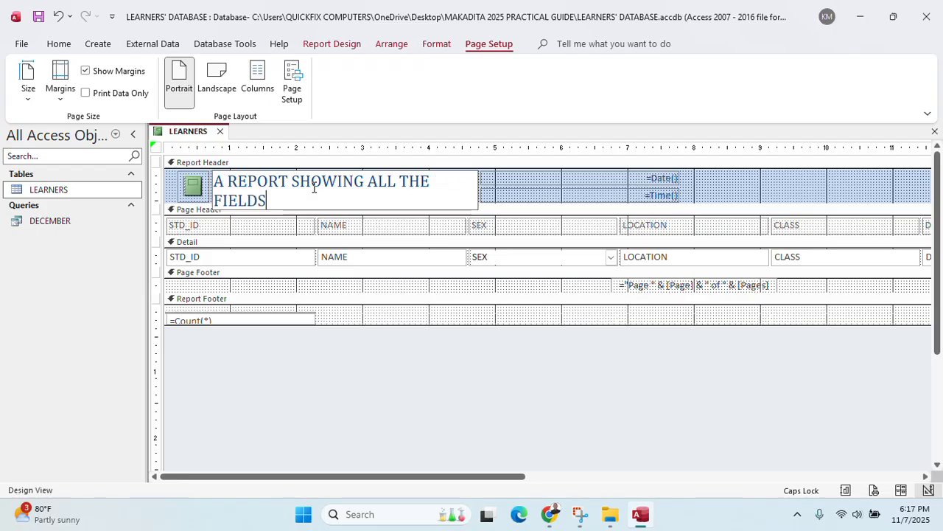
pyautogui.write(' FROM THE ')
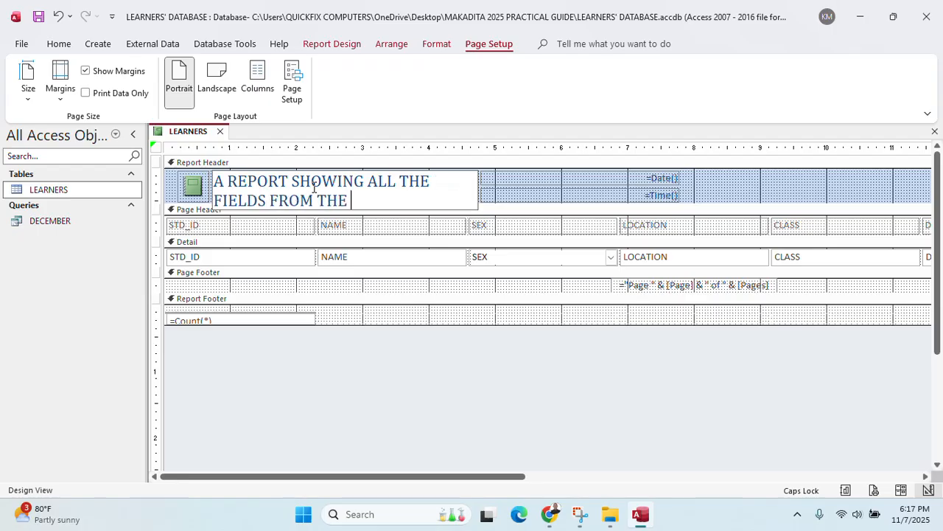
pyautogui.write('TABLE')
pyautogui.click(571, 200)
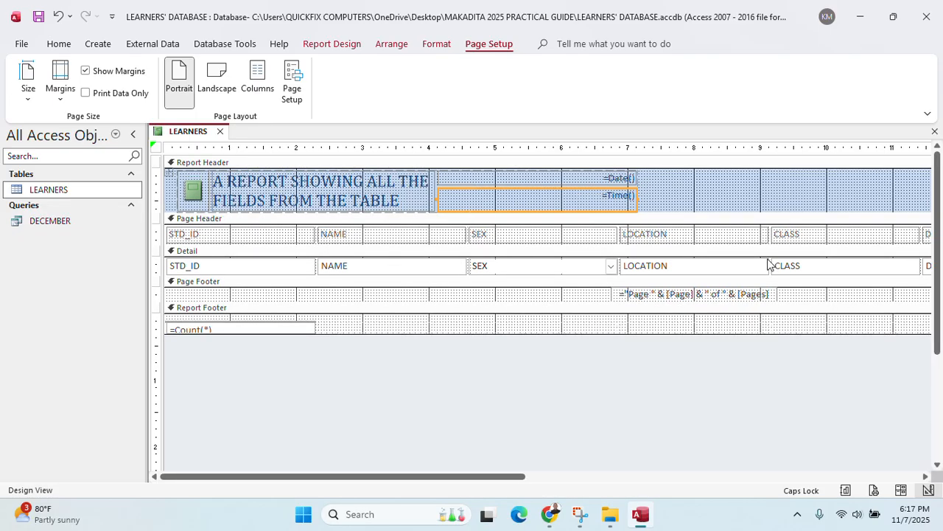
# Narrow the STD_ID, NAME, SEX, LOCATION and CLASS detail controls and widen DATE OF BIRTH to fit
pyautogui.click(450, 268)
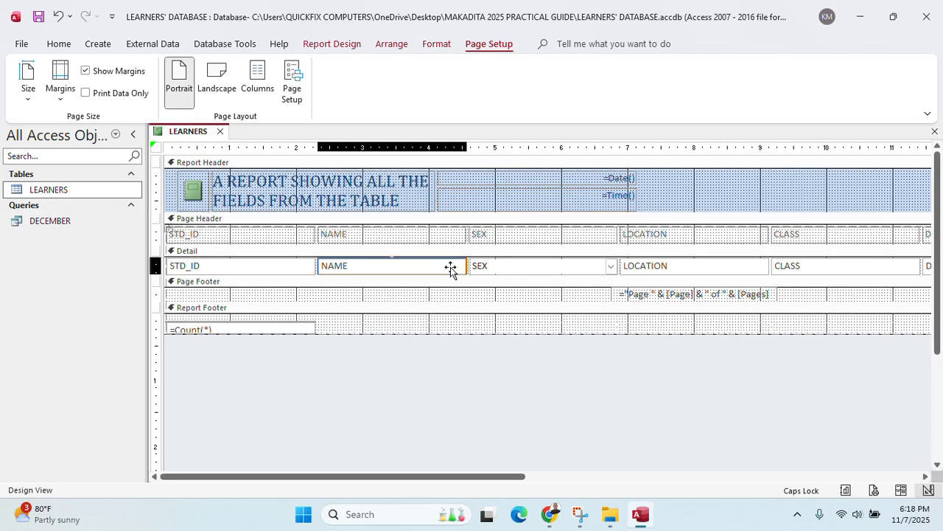
pyautogui.click(309, 267)
pyautogui.click(312, 266)
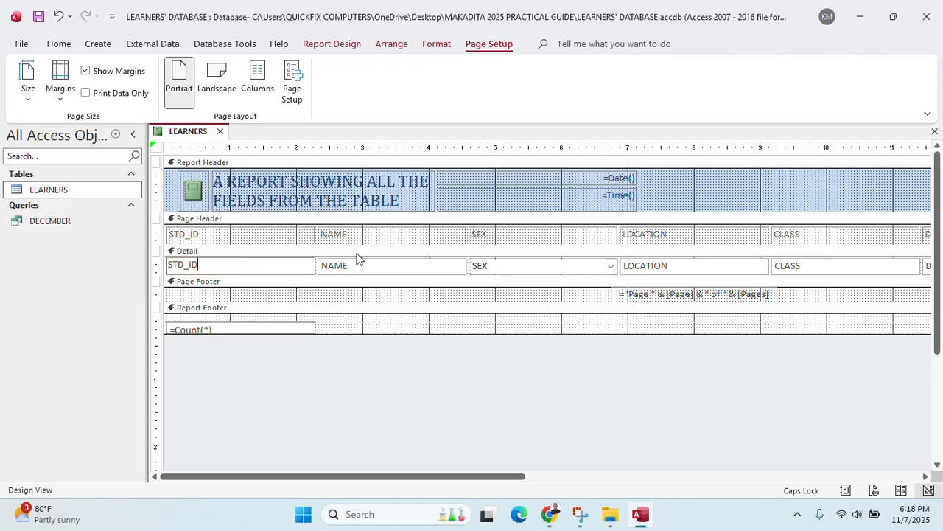
pyautogui.click(310, 264)
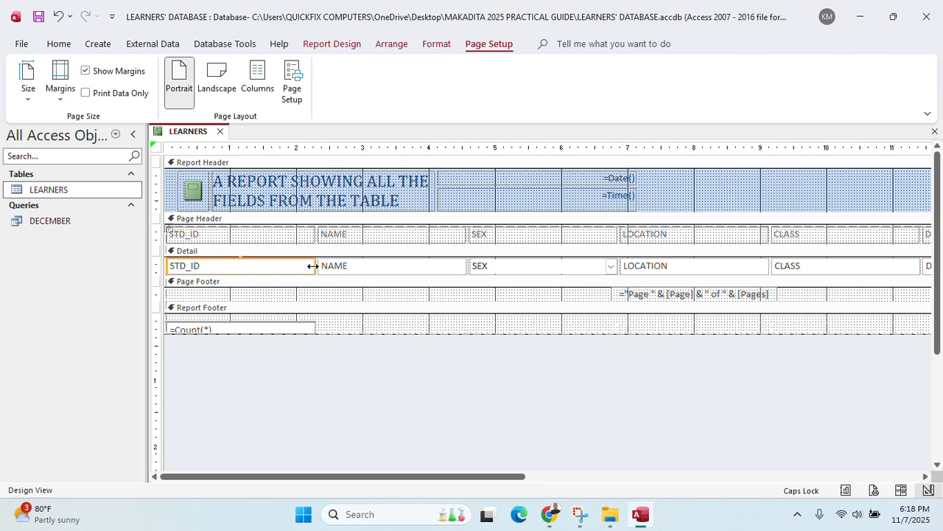
pyautogui.moveTo(315, 265); pyautogui.dragTo(257, 259)
pyautogui.click(391, 272)
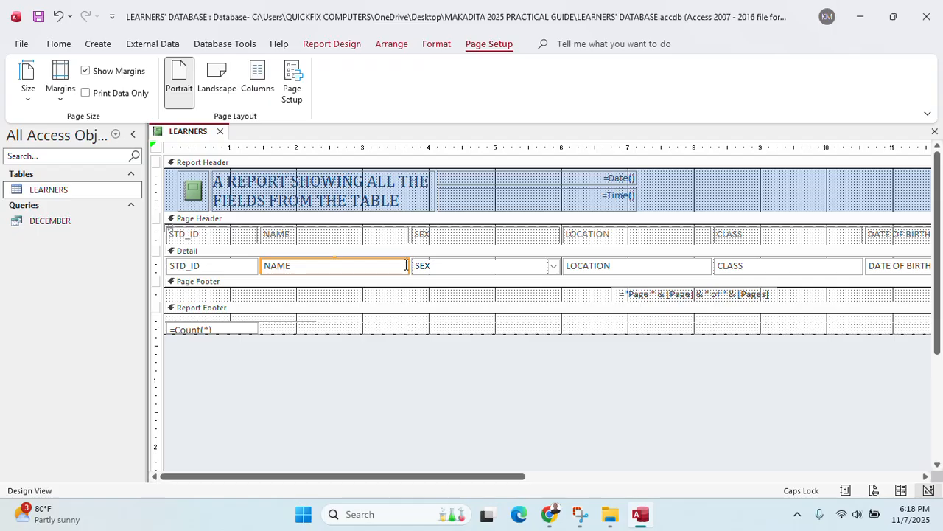
pyautogui.moveTo(406, 266); pyautogui.dragTo(371, 261)
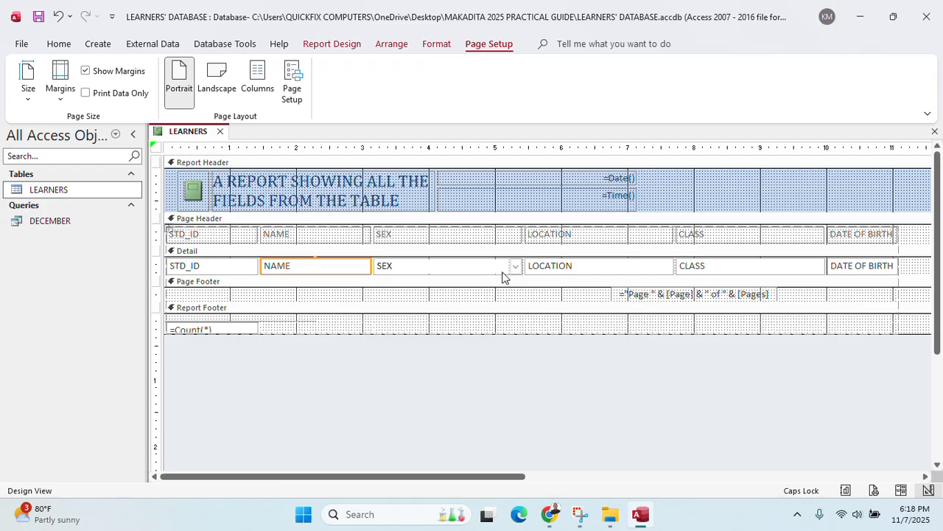
pyautogui.click(515, 267)
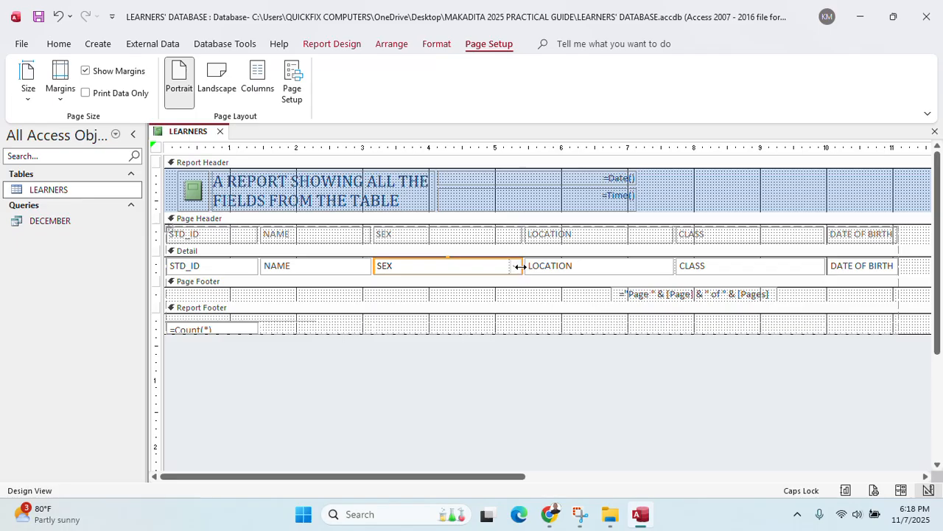
pyautogui.moveTo(520, 266); pyautogui.dragTo(473, 266)
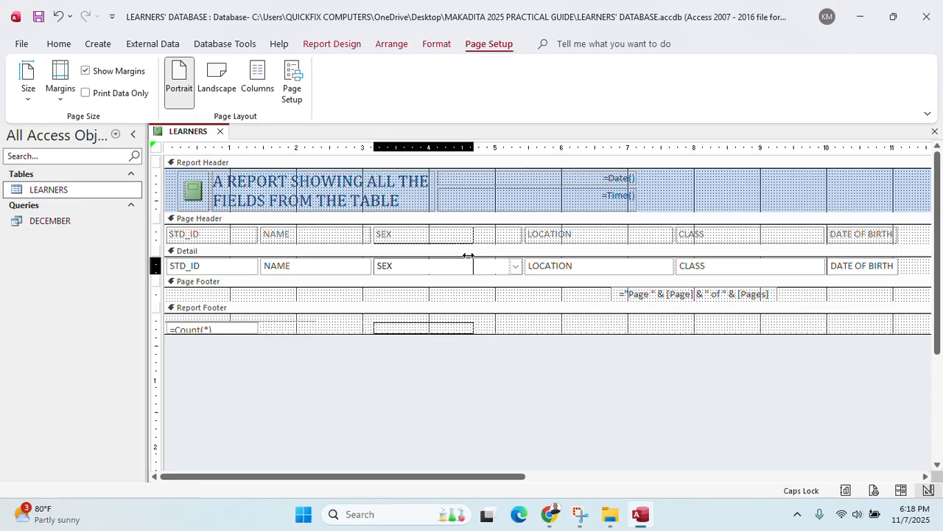
pyautogui.click(598, 267)
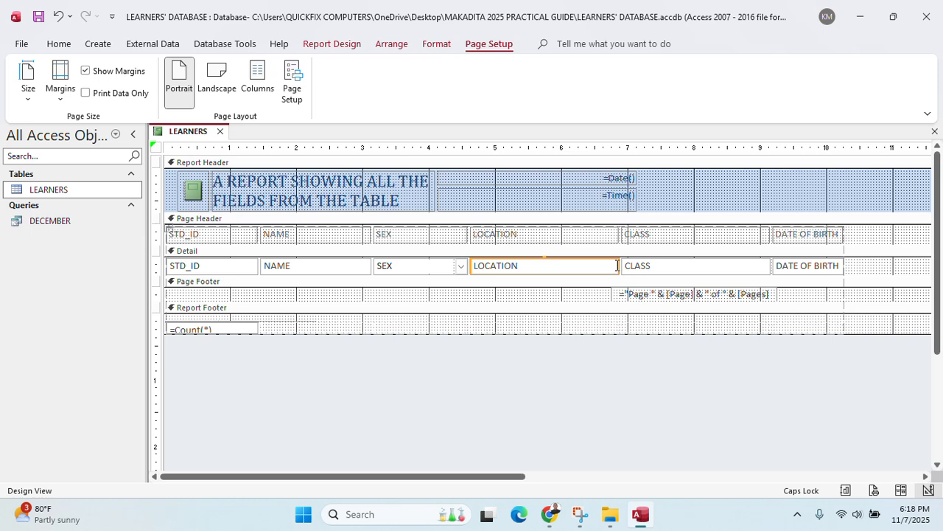
pyautogui.moveTo(617, 266); pyautogui.dragTo(578, 266)
pyautogui.click(653, 266)
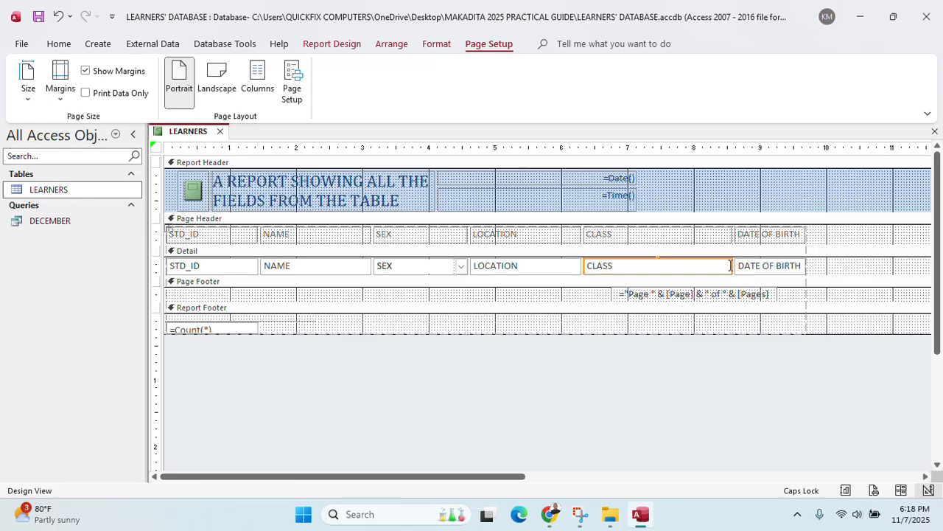
pyautogui.moveTo(732, 265); pyautogui.dragTo(666, 269)
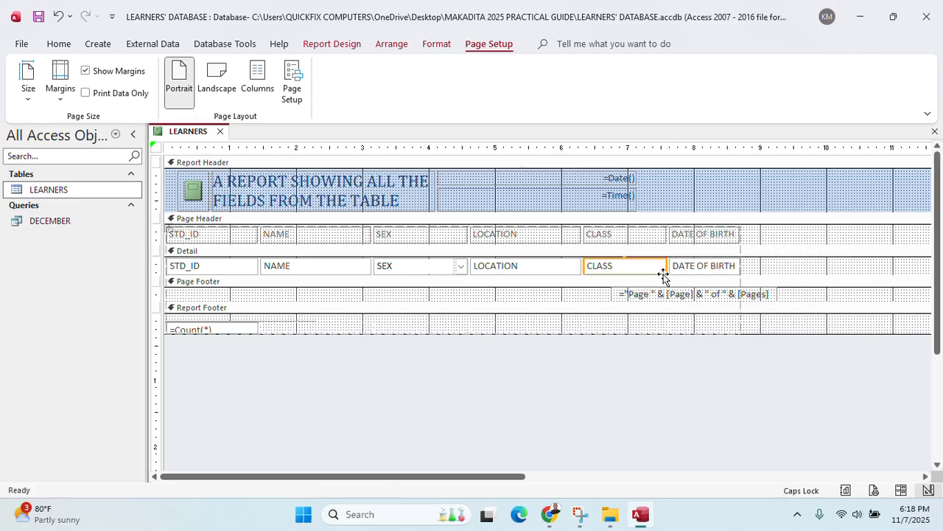
pyautogui.click(734, 270)
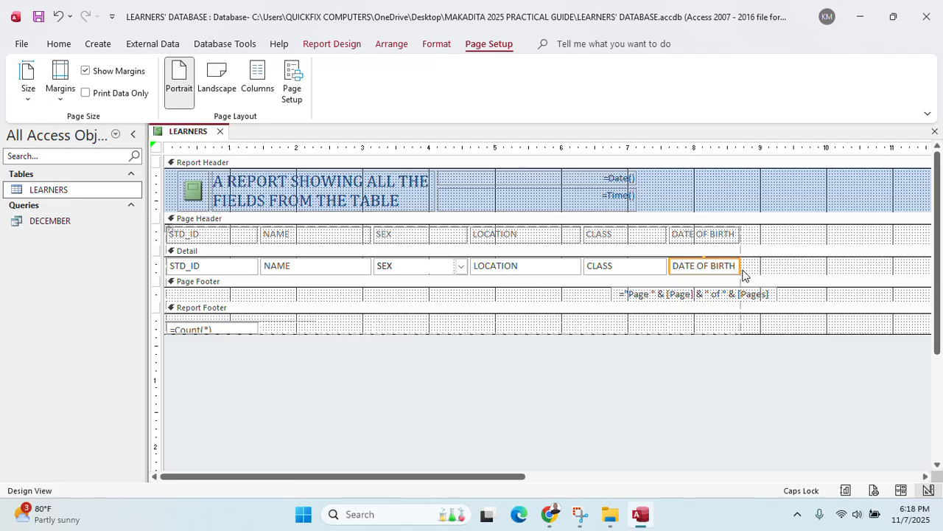
pyautogui.moveTo(741, 267); pyautogui.dragTo(759, 265)
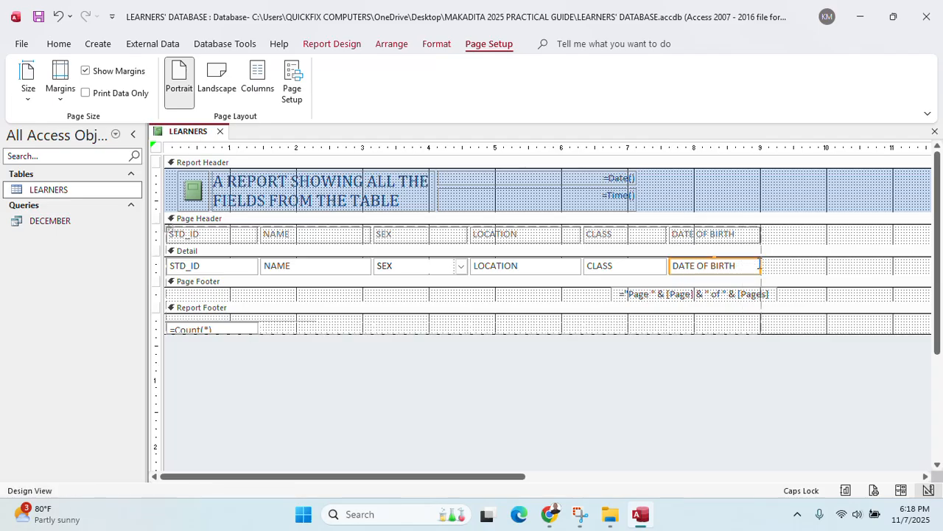
# Make the Page Footer, Report Footer and the =Count(*) count boxes taller
pyautogui.moveTo(392, 333); pyautogui.dragTo(392, 344)
pyautogui.click(253, 330)
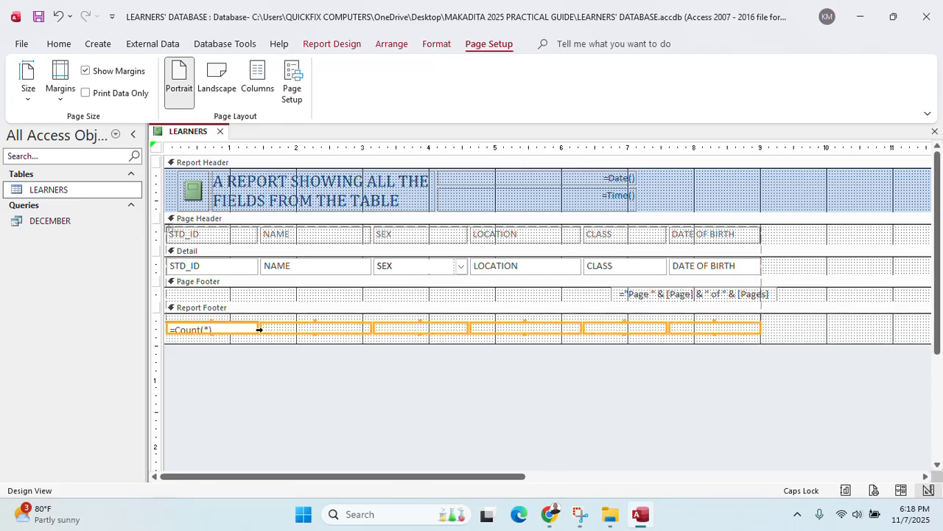
pyautogui.moveTo(210, 333); pyautogui.dragTo(210, 337)
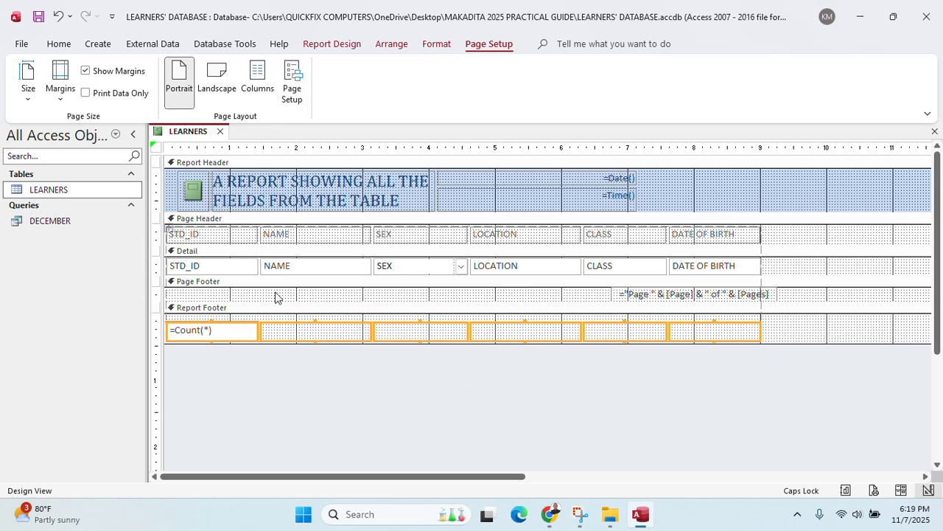
pyautogui.moveTo(303, 299); pyautogui.dragTo(288, 316)
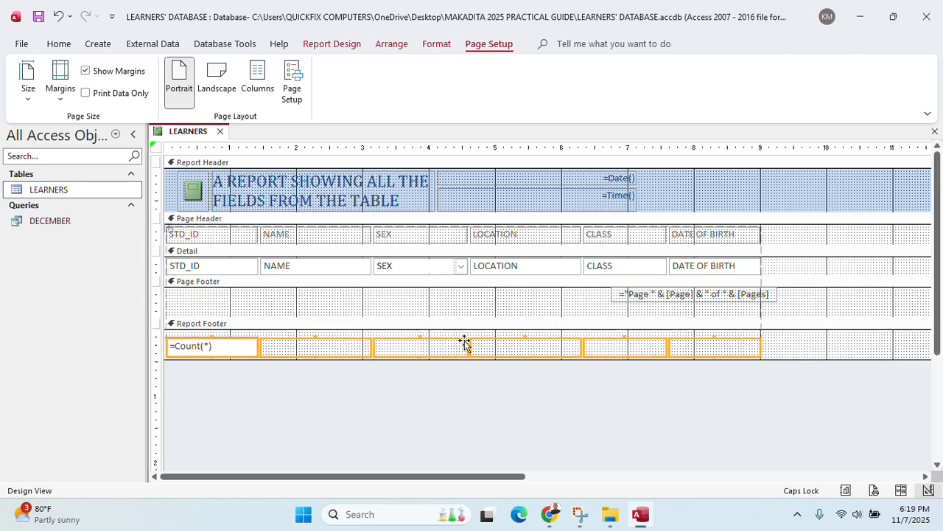
pyautogui.moveTo(323, 359); pyautogui.dragTo(324, 393)
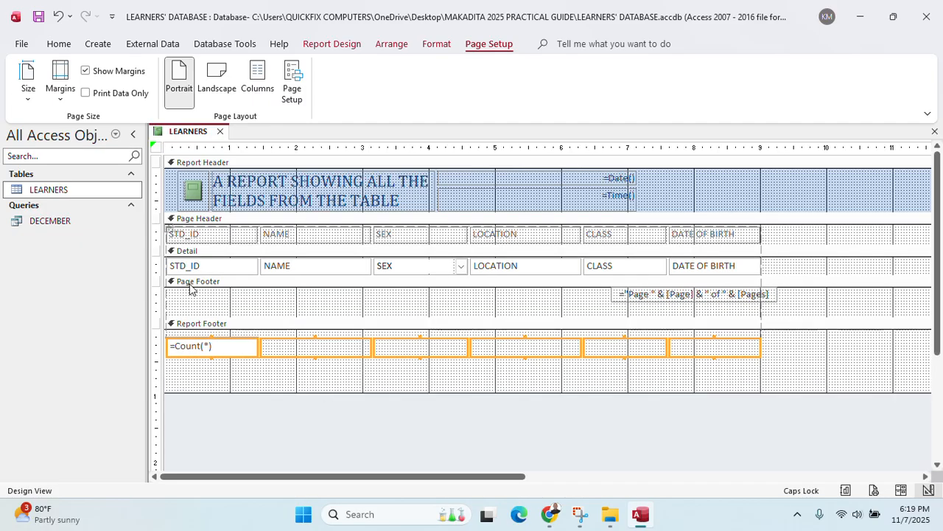
# Add a label with the candidate's name code to the Report Footer
pyautogui.click(335, 46)
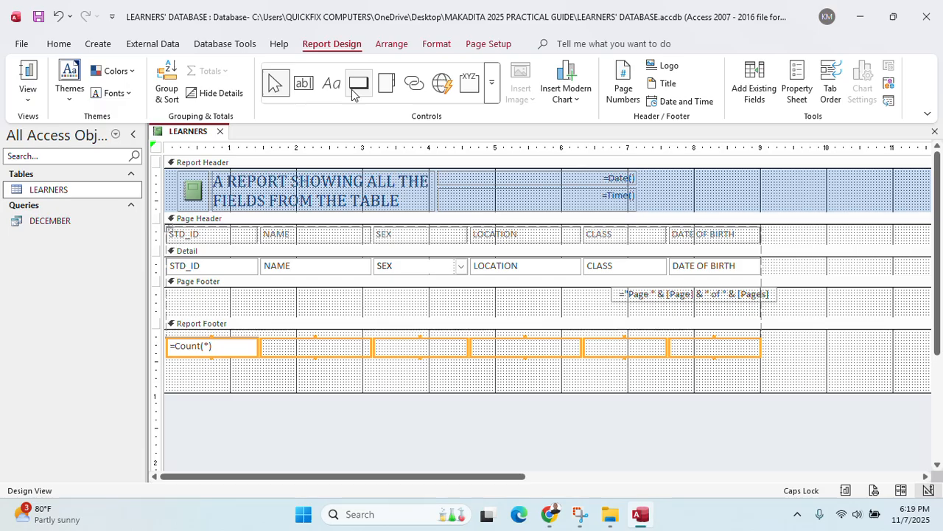
pyautogui.click(332, 87)
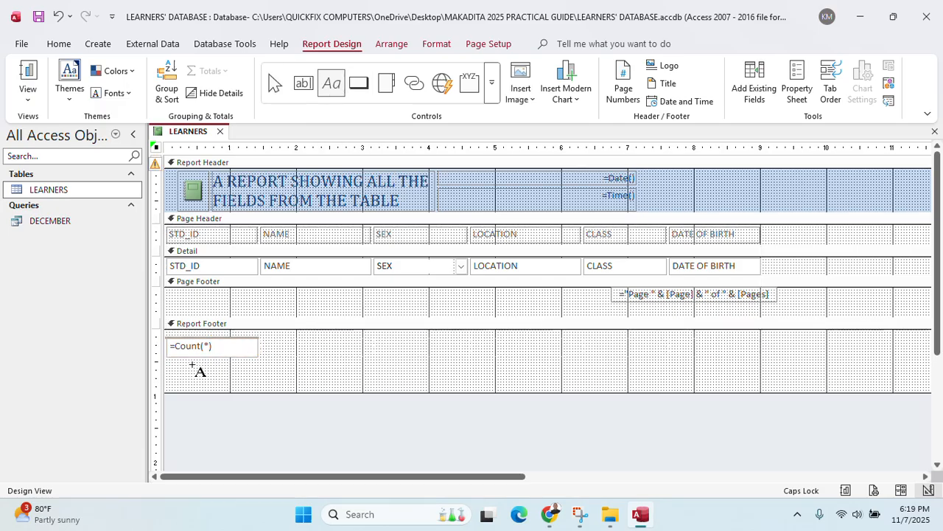
pyautogui.moveTo(176, 364); pyautogui.dragTo(292, 389)
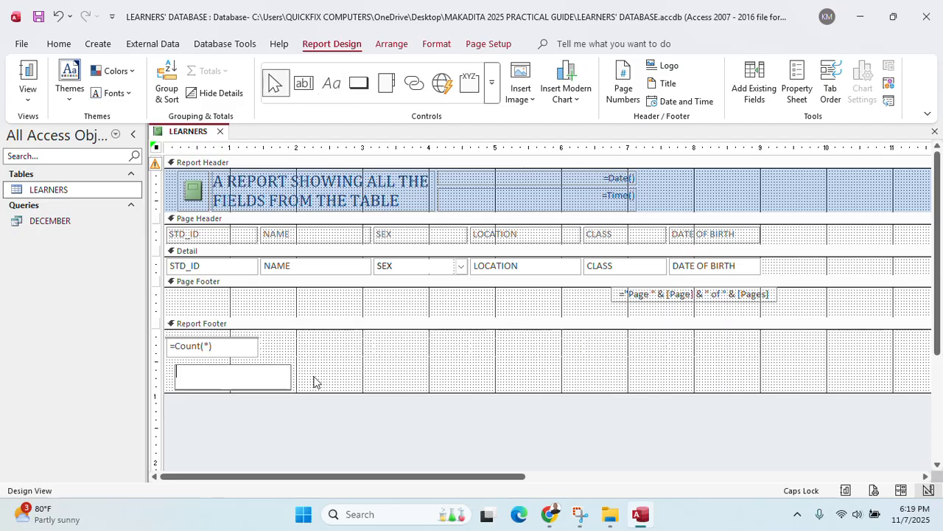
pyautogui.write('MMKB 500')
# Save the report as FOOTER and open it to view its records
pyautogui.hotkey('ctrl', 's')
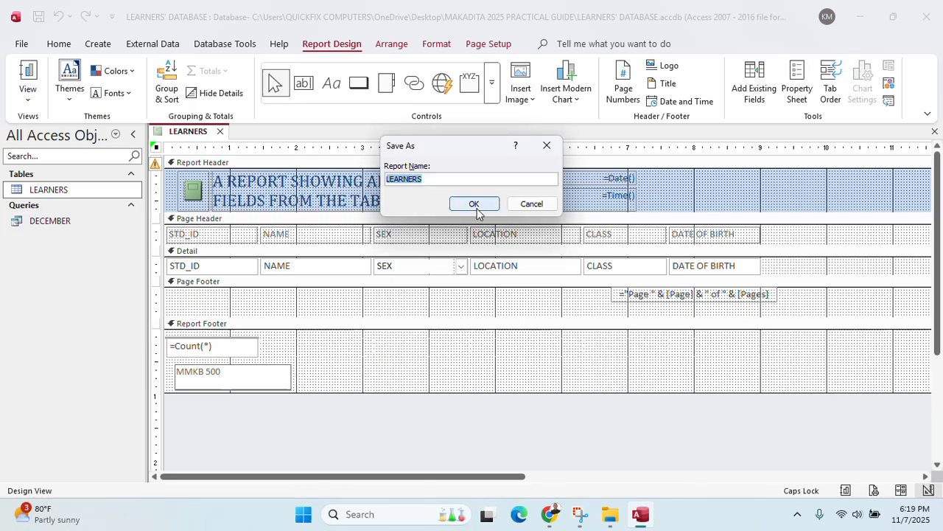
pyautogui.write('FOOTER')
pyautogui.click(476, 208)
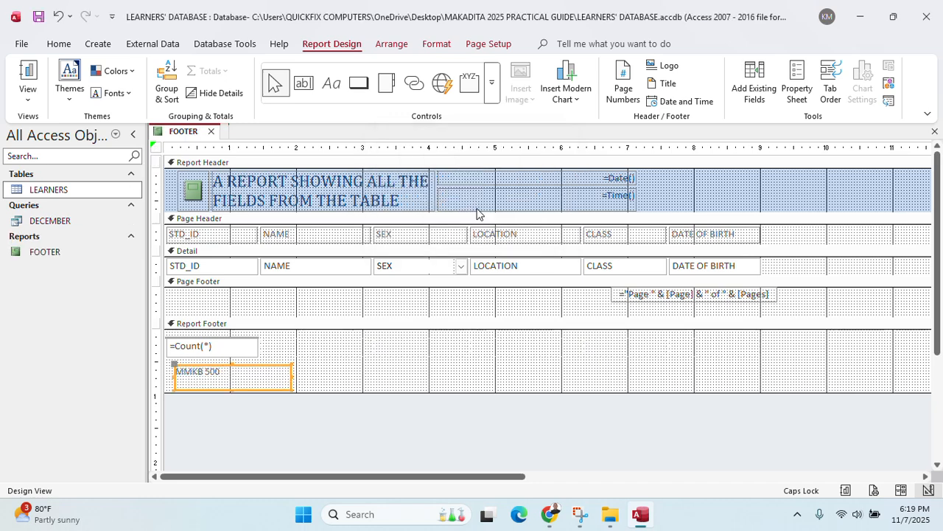
pyautogui.doubleClick(56, 252)
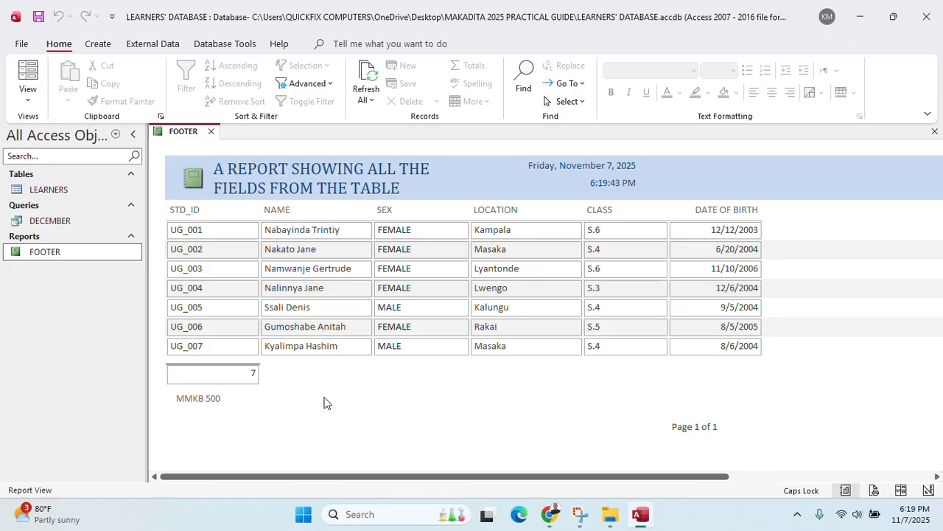
pyautogui.click(553, 514)
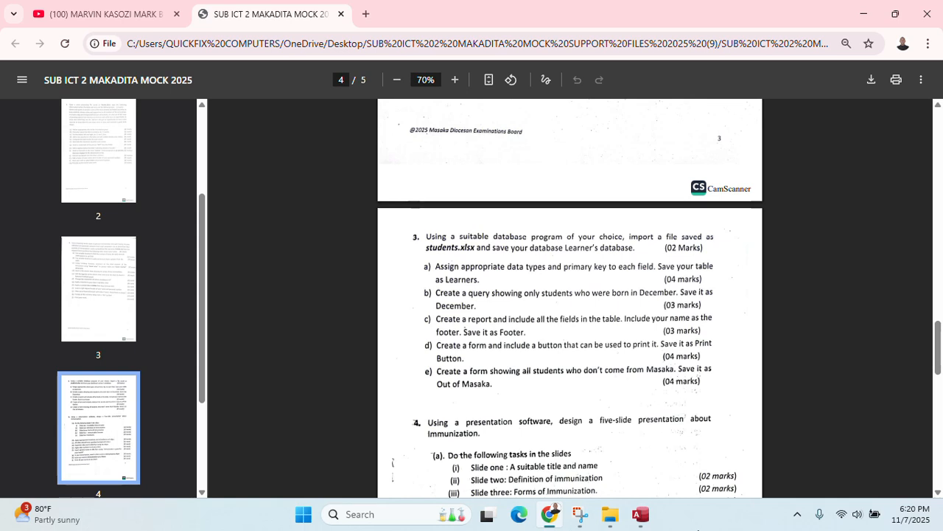
pyautogui.click(632, 525)
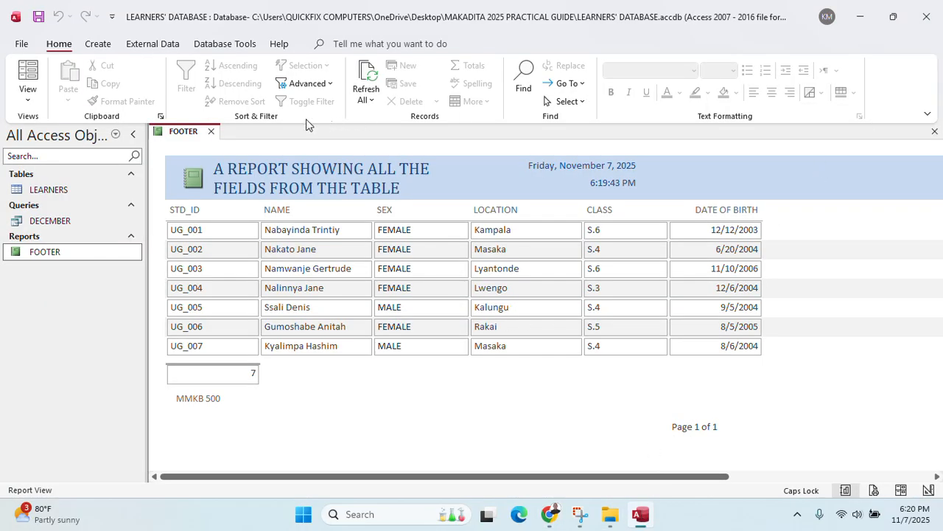
# Close FOOTER and start a blank Form Design form with all tables' fields listed
pyautogui.click(212, 132)
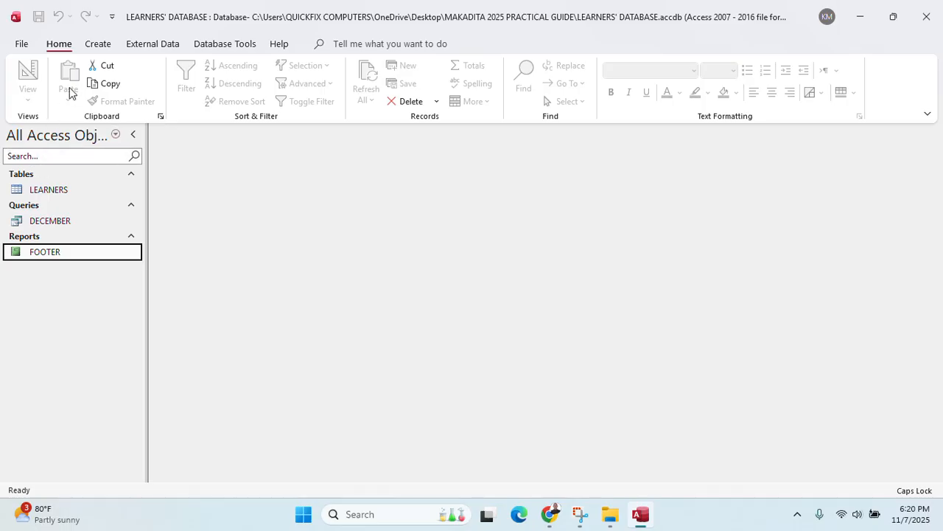
pyautogui.click(98, 43)
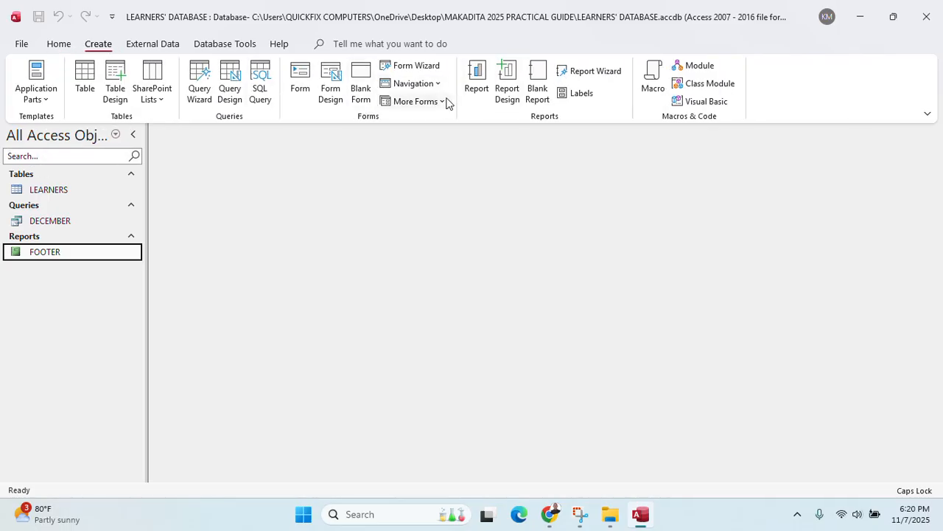
pyautogui.click(330, 88)
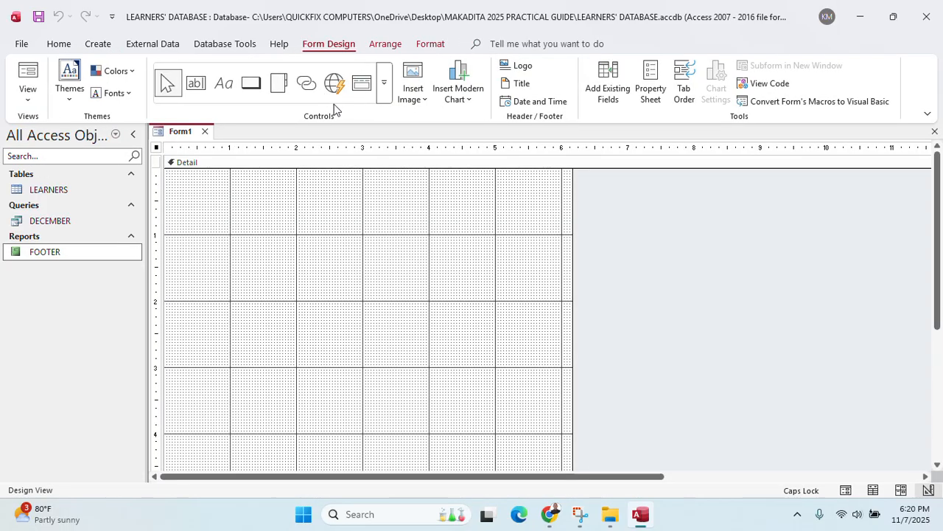
pyautogui.click(639, 94)
pyautogui.click(611, 99)
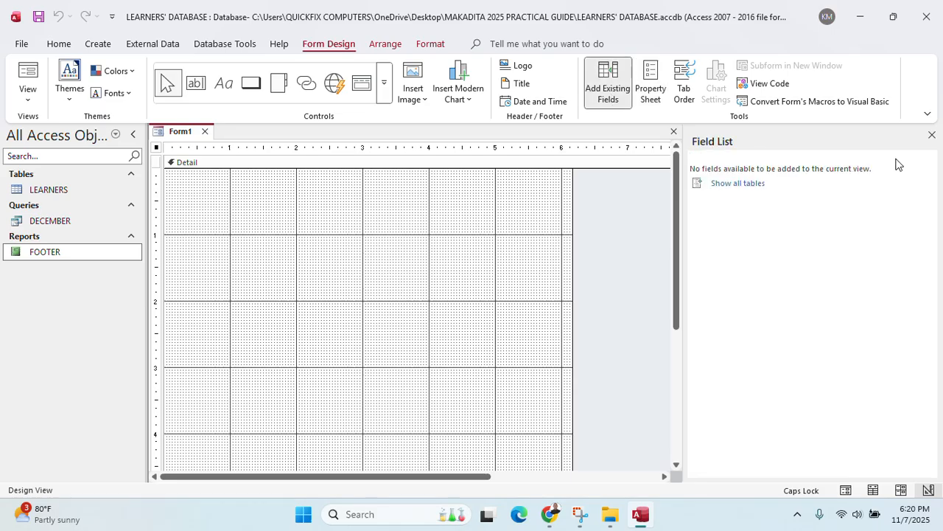
pyautogui.click(730, 184)
pyautogui.click(730, 187)
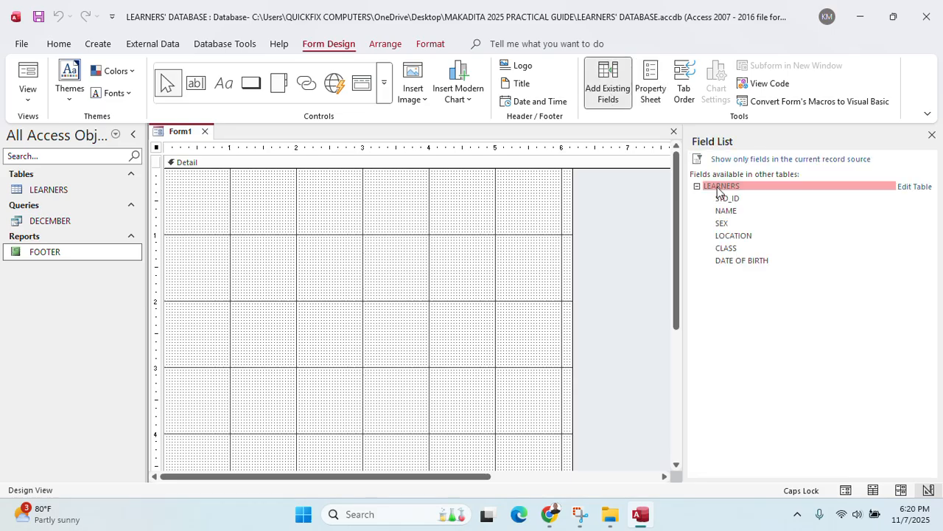
# Add STD_ID, NAME, SEX, LOCATION, CLASS and DATE OF BIRTH to the form
pyautogui.doubleClick(728, 198)
pyautogui.doubleClick(730, 212)
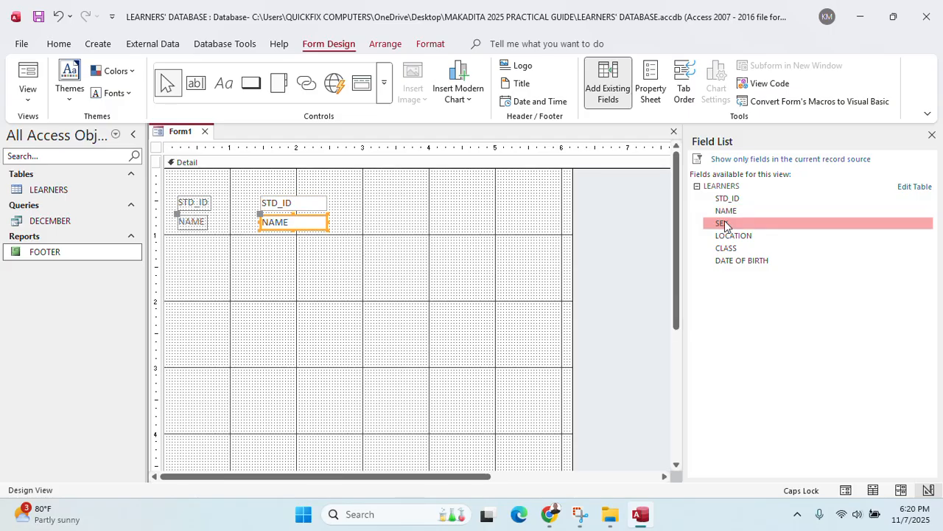
pyautogui.doubleClick(724, 223)
pyautogui.doubleClick(726, 236)
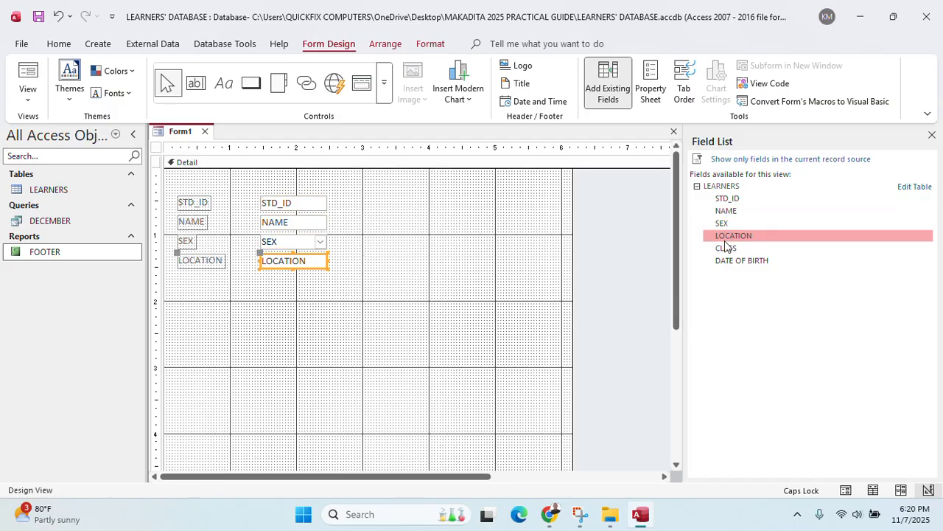
pyautogui.doubleClick(726, 248)
pyautogui.doubleClick(731, 261)
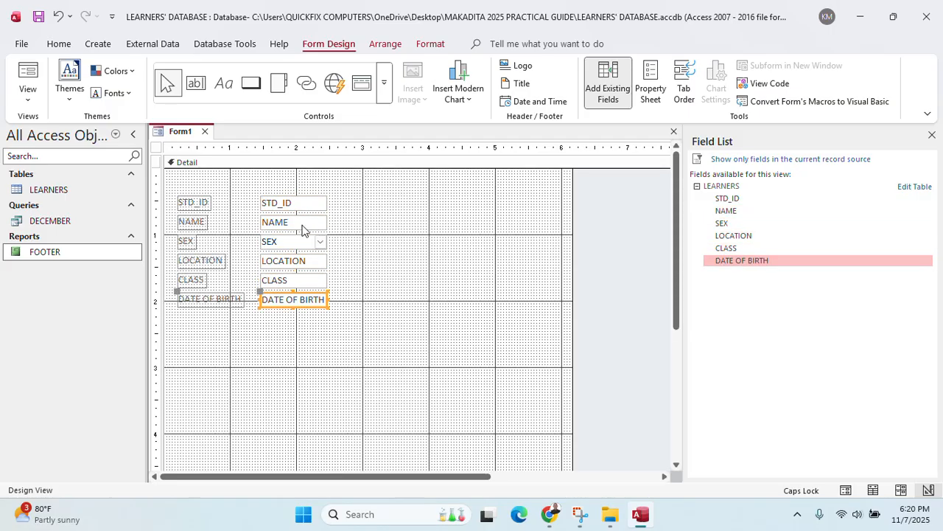
# Select all six field controls and nudge them down and to the right
pyautogui.moveTo(194, 184); pyautogui.dragTo(364, 316)
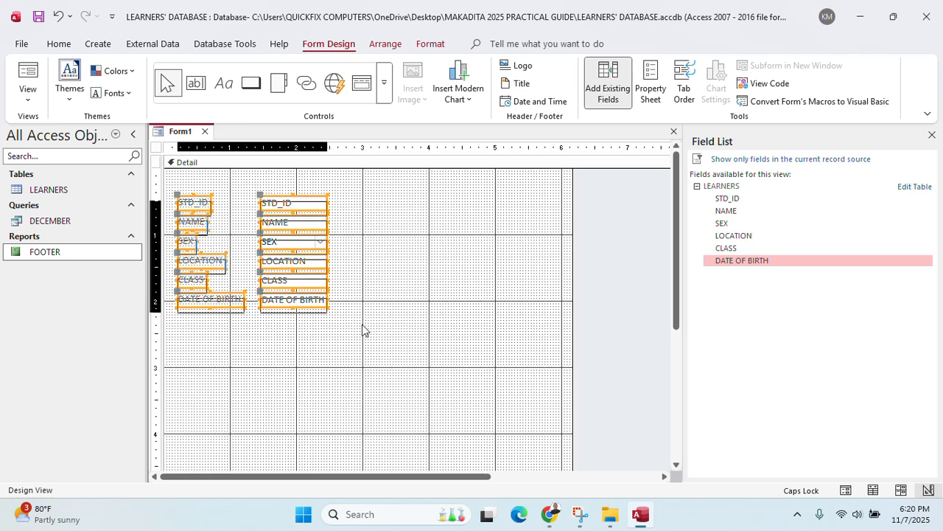
pyautogui.press('Down')
pyautogui.press('Down')
pyautogui.press('Down')
pyautogui.press('Down')
pyautogui.press('Down')
pyautogui.press('Right')
pyautogui.press('Right')
pyautogui.press('Right')
pyautogui.press('Right')
pyautogui.press('Right')
pyautogui.press('Right')
pyautogui.press('Right')
pyautogui.press('Right')
pyautogui.press('Right')
pyautogui.press('Right')
pyautogui.press('Right')
pyautogui.press('Right')
pyautogui.press('Right')
pyautogui.press('Right')
pyautogui.press('Right')
pyautogui.press('Right')
pyautogui.press('Right')
pyautogui.press('Right')
pyautogui.press('Right')
pyautogui.press('Right')
pyautogui.press('Right')
pyautogui.press('Right')
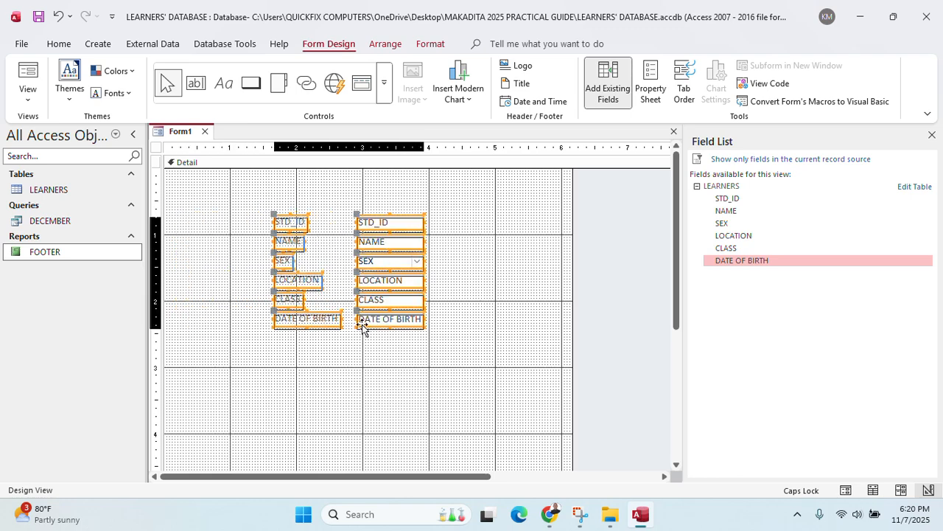
pyautogui.press('Down')
pyautogui.press('Down')
pyautogui.press('Down')
pyautogui.press('Down')
pyautogui.press('Down')
pyautogui.press('Down')
pyautogui.press('Down')
pyautogui.press('Down')
pyautogui.press('Down')
pyautogui.press('Down')
pyautogui.press('Down')
pyautogui.press('Down')
pyautogui.press('Down')
pyautogui.press('Down')
pyautogui.press('Down')
pyautogui.press('Right')
pyautogui.press('Right')
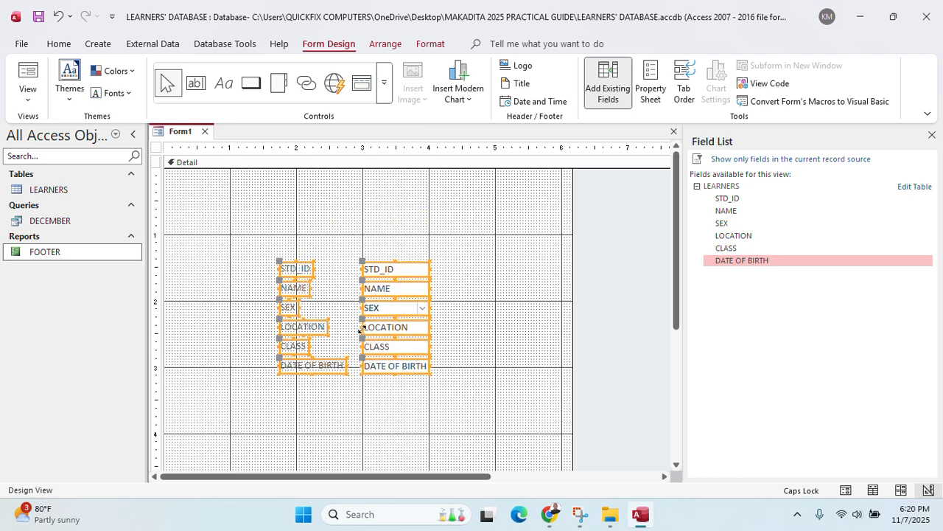
pyautogui.press('Down')
pyautogui.press('Down')
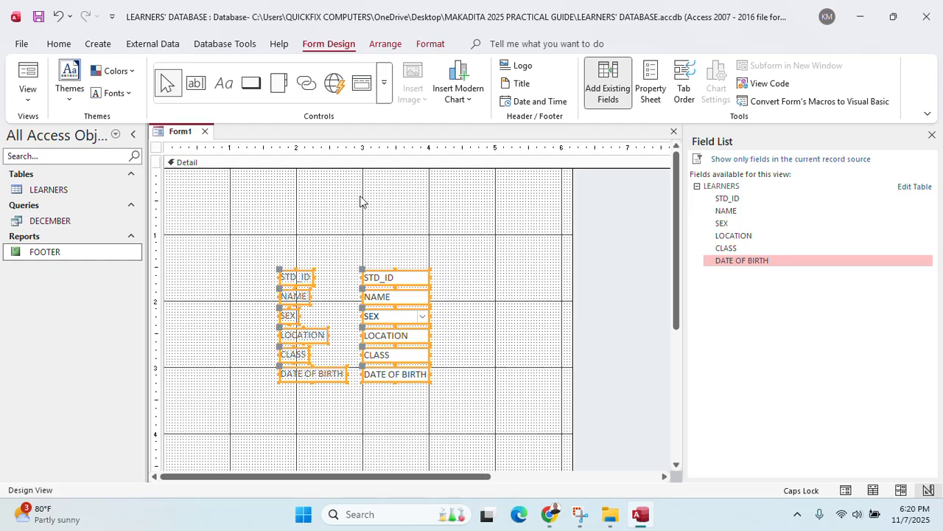
# Add Form Header/Footer sections, deepen the header, close the field list and widen the form
pyautogui.rightClick(296, 236)
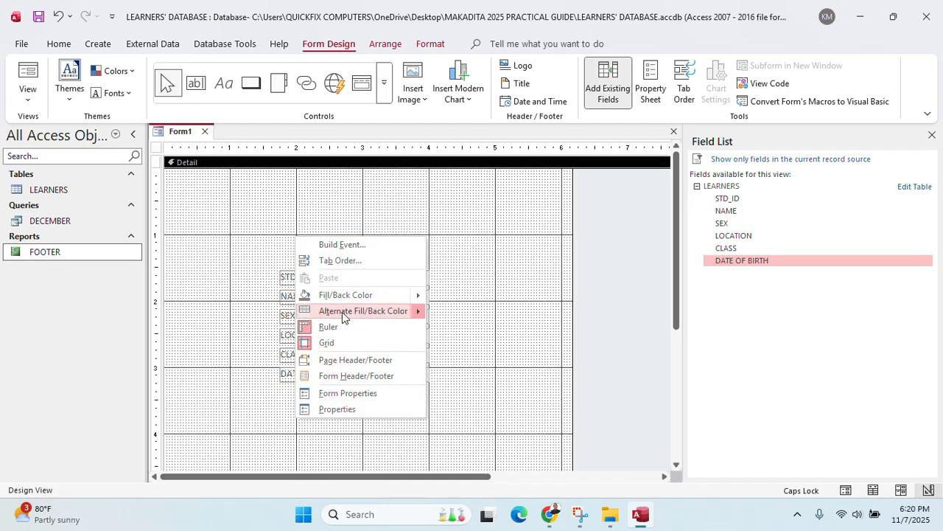
pyautogui.click(347, 376)
pyautogui.moveTo(362, 183); pyautogui.dragTo(357, 200)
pyautogui.scroll(-5, 342, 420)
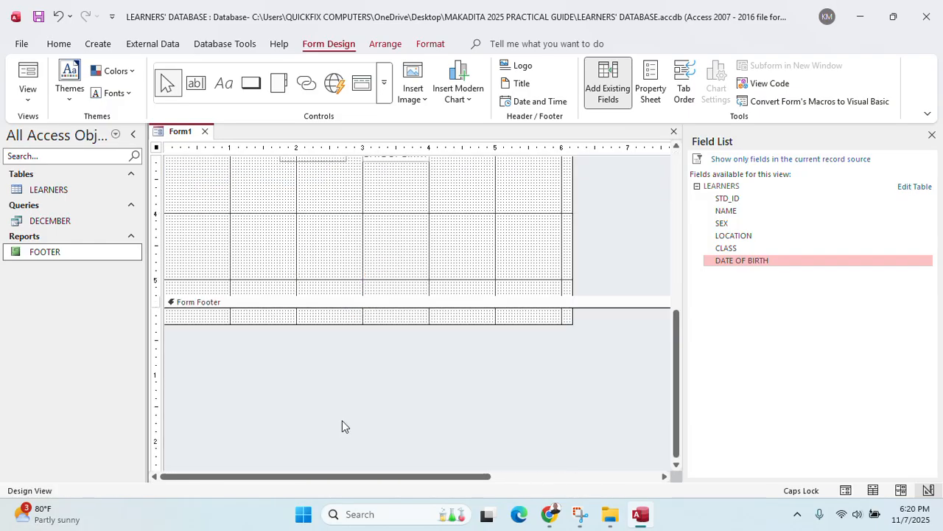
pyautogui.scroll(5, 342, 420)
pyautogui.click(931, 135)
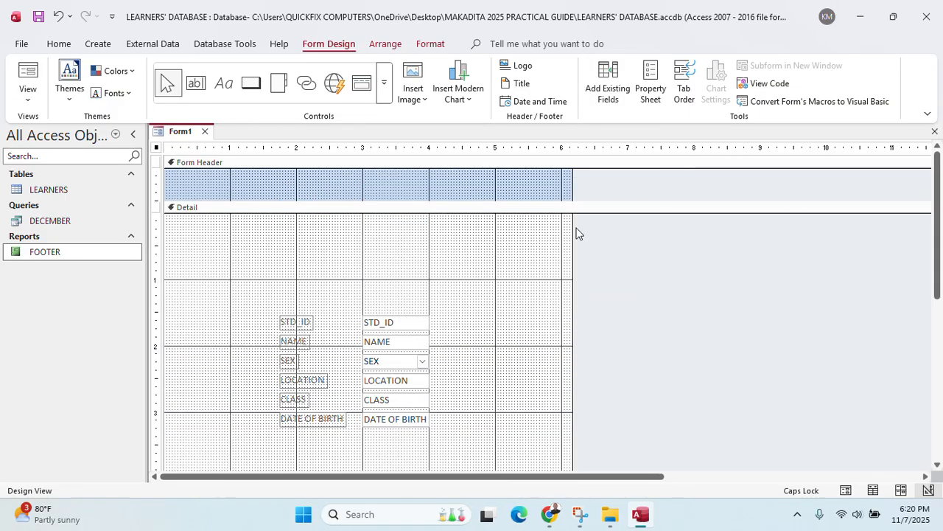
pyautogui.moveTo(573, 248); pyautogui.dragTo(647, 248)
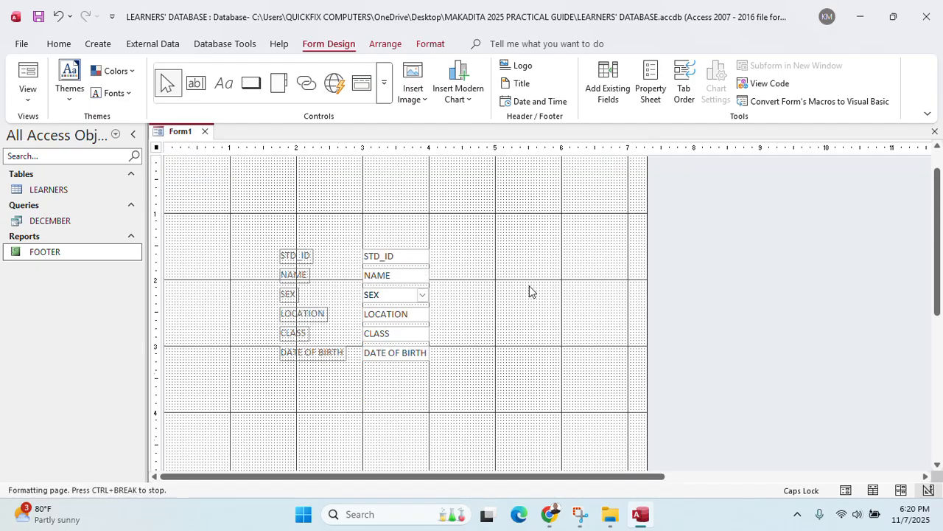
# Shift all labels and text boxes right, undoing an accidental deletion
pyautogui.moveTo(280, 297); pyautogui.dragTo(470, 435)
pyautogui.press('Right')
pyautogui.press('Right')
pyautogui.press('Right')
pyautogui.press('Right')
pyautogui.press('Right')
pyautogui.press('Right')
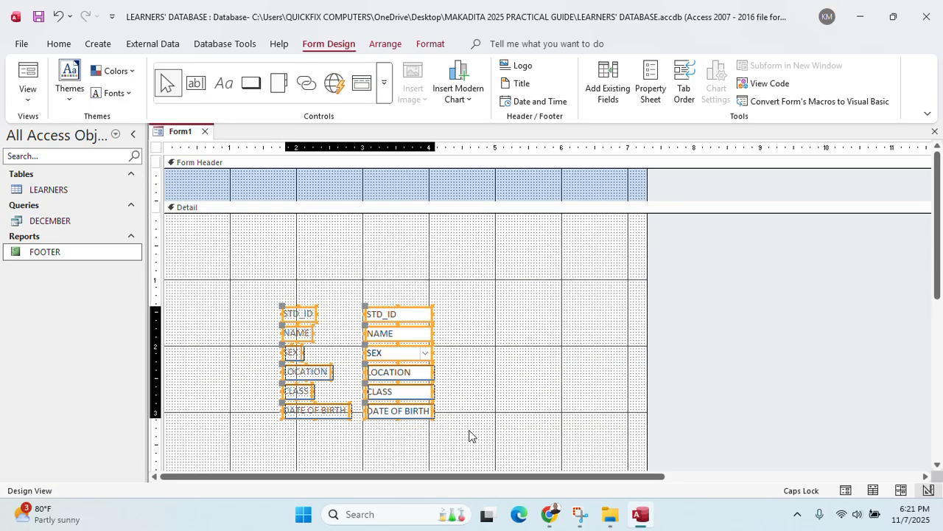
pyautogui.press('Delete')
pyautogui.hotkey('ctrl', 'z')
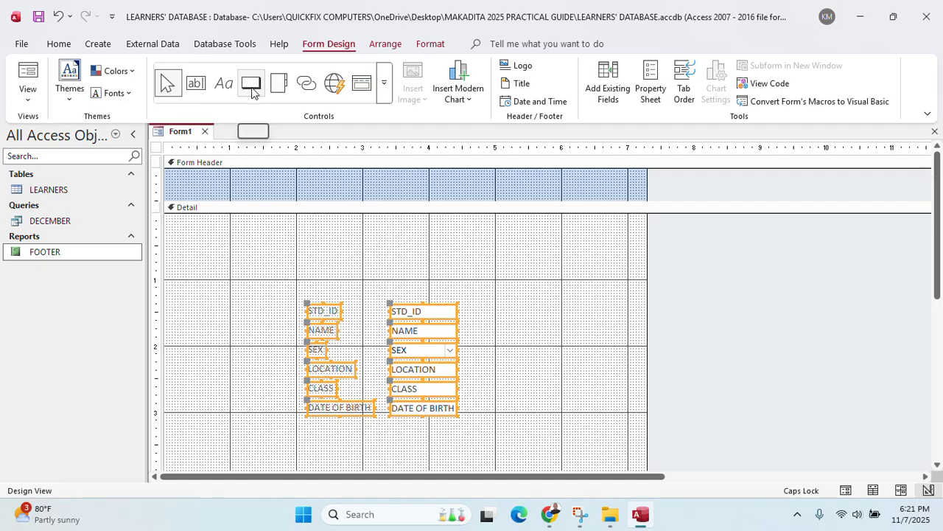
# Add a label reading 'A FORM WITH A PRINT BUTTON AND ALL FIELDS FROM THE LEARNERS' TABLE.' and select its text
pyautogui.click(223, 83)
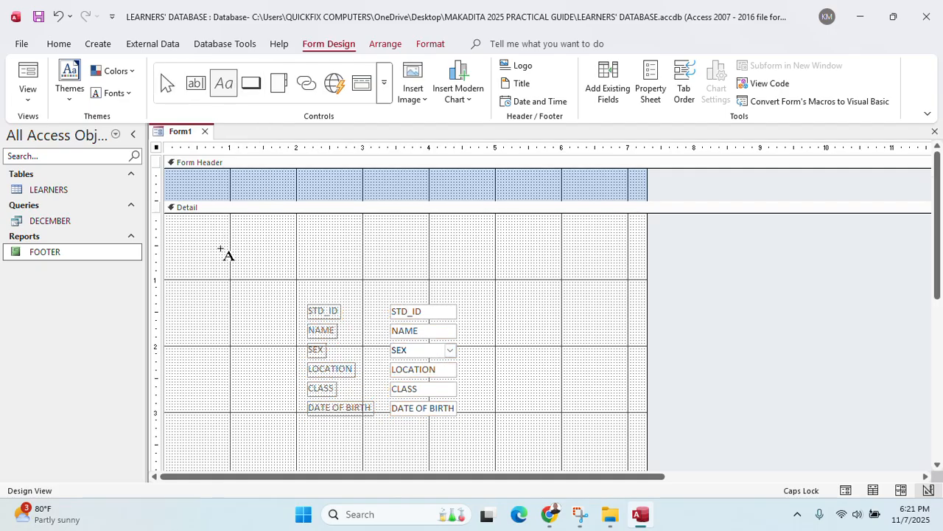
pyautogui.moveTo(208, 241); pyautogui.dragTo(566, 276)
pyautogui.write('A FORM ')
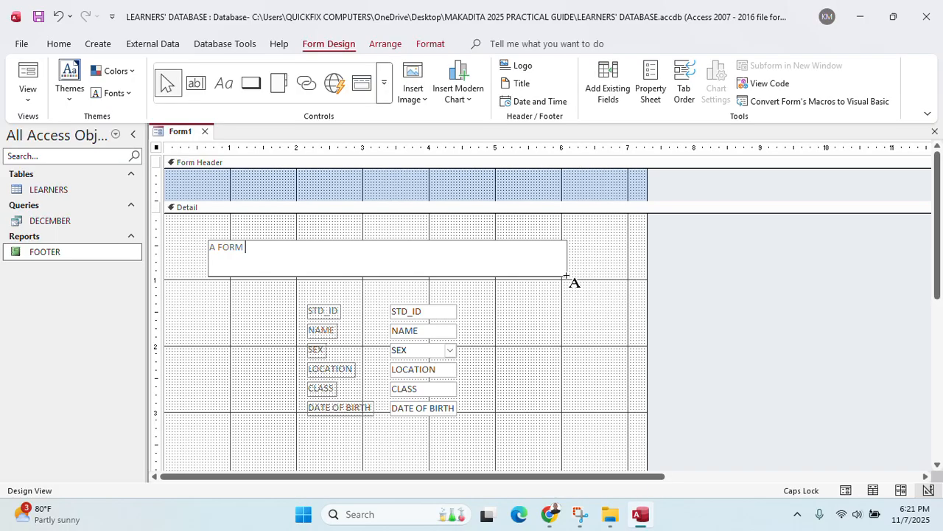
pyautogui.write('WITH A PRINT BUTON')
pyautogui.press('BackSpace')
pyautogui.press('BackSpace')
pyautogui.press('BackSpace')
pyautogui.press('BackSpace')
pyautogui.write('TTON')
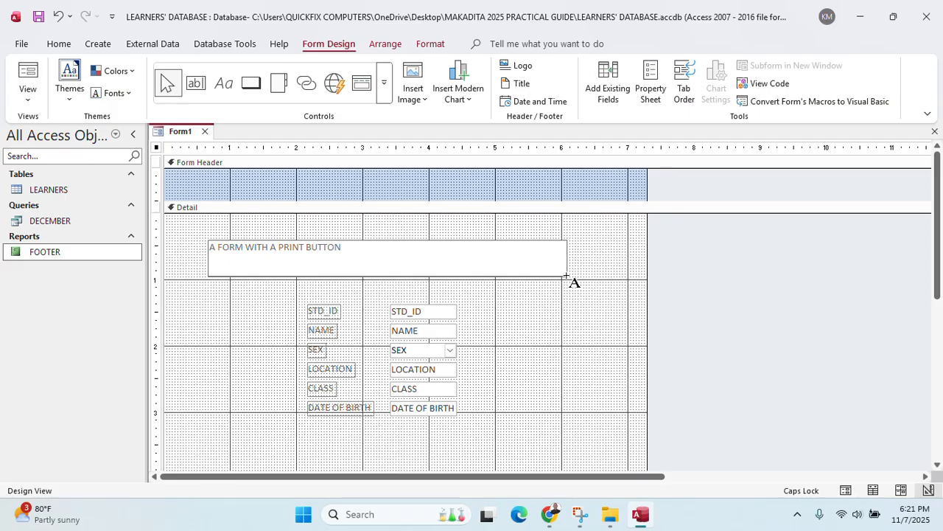
pyautogui.write(' AND ALL FIELDS FROM')
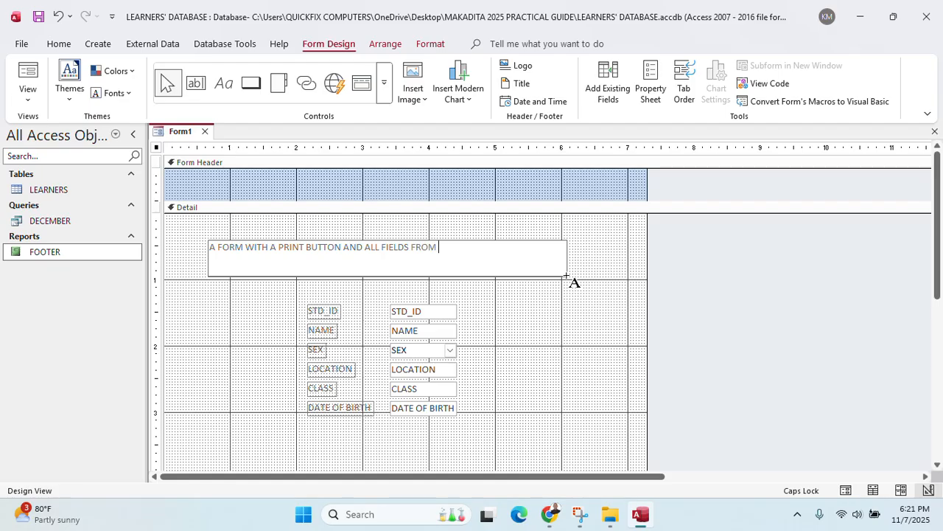
pyautogui.press('BackSpace')
pyautogui.press('BackSpace')
pyautogui.press('BackSpace')
pyautogui.write('HE LEARNERS')
pyautogui.press('BackSpace')
pyautogui.write("' TABL")
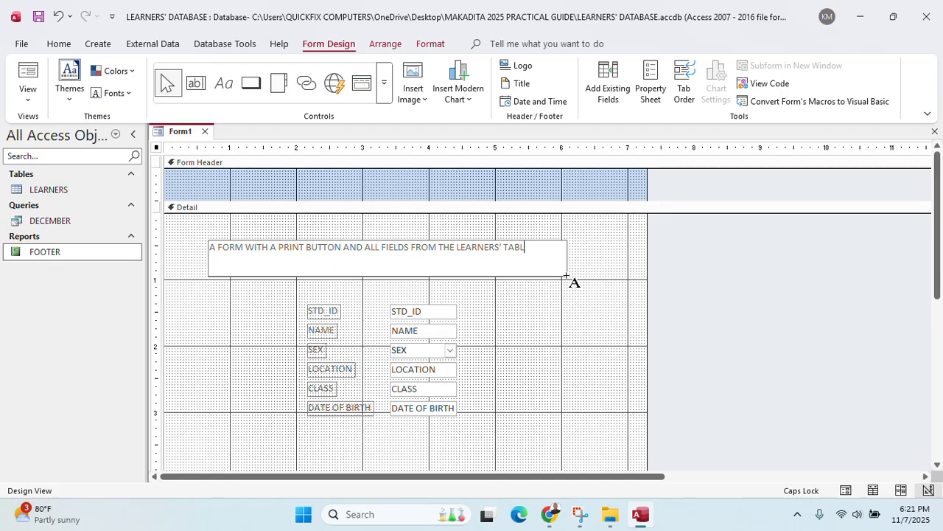
pyautogui.write('E.')
pyautogui.click(553, 317)
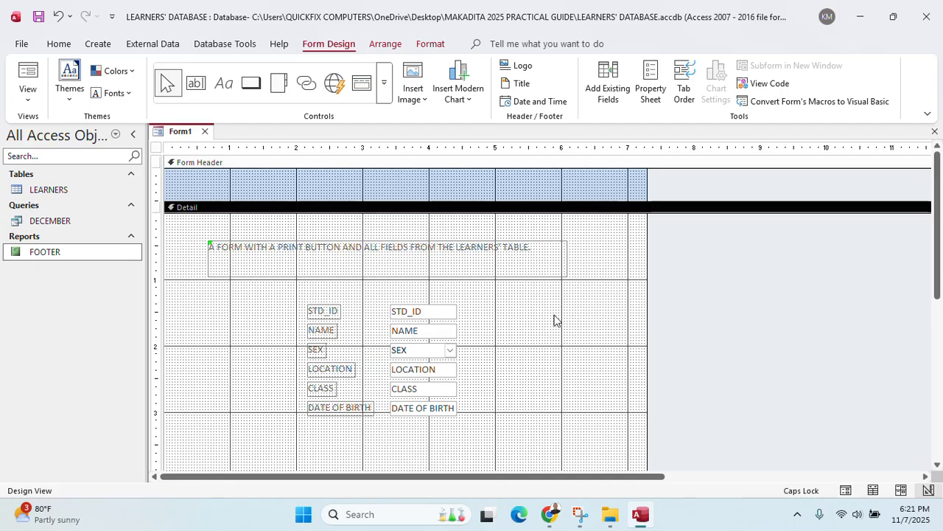
pyautogui.click(496, 268)
pyautogui.click(539, 246)
pyautogui.moveTo(539, 247); pyautogui.dragTo(164, 220)
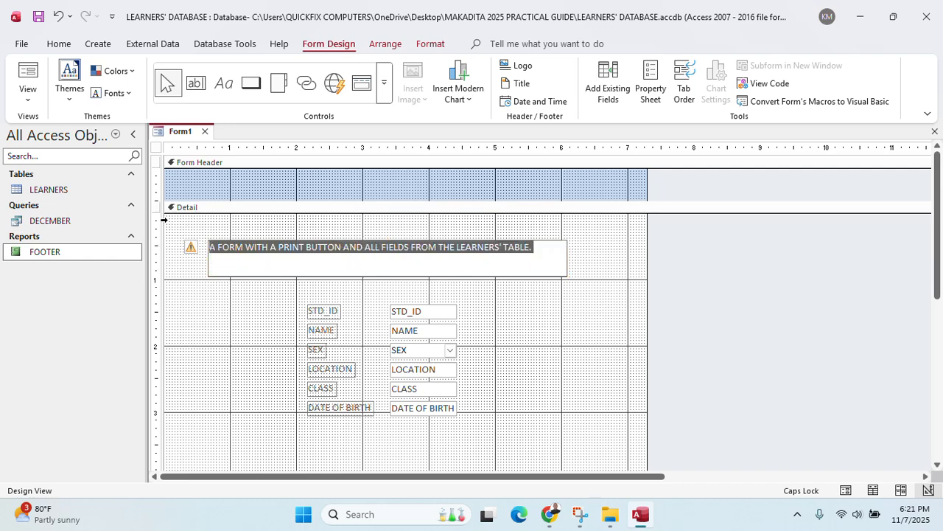
# Format the title label text as 14-point, bold, centred and dark blue
pyautogui.click(63, 47)
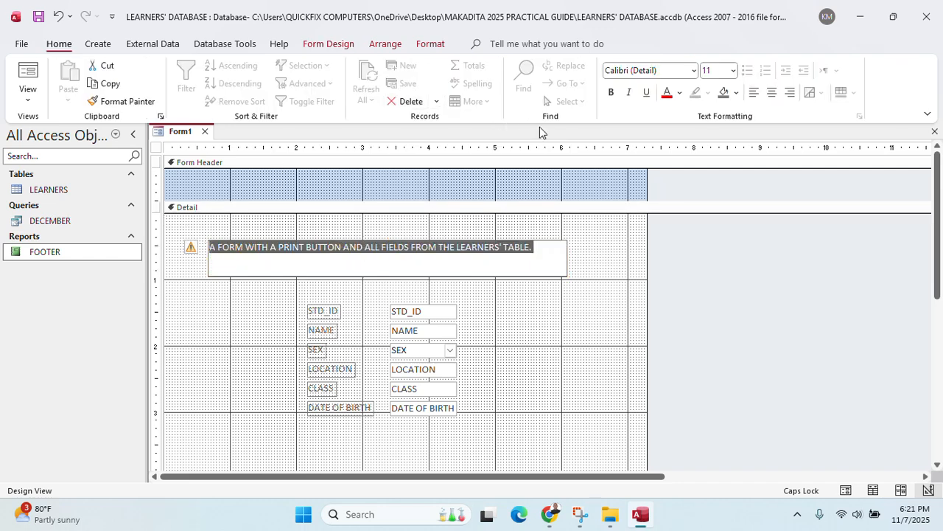
pyautogui.click(733, 70)
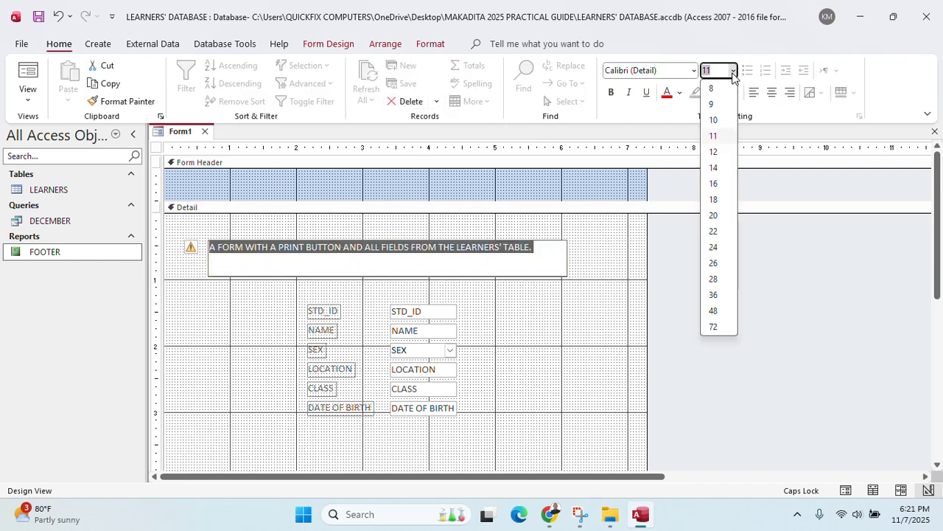
pyautogui.click(713, 170)
pyautogui.click(305, 265)
pyautogui.moveTo(305, 266); pyautogui.dragTo(213, 249)
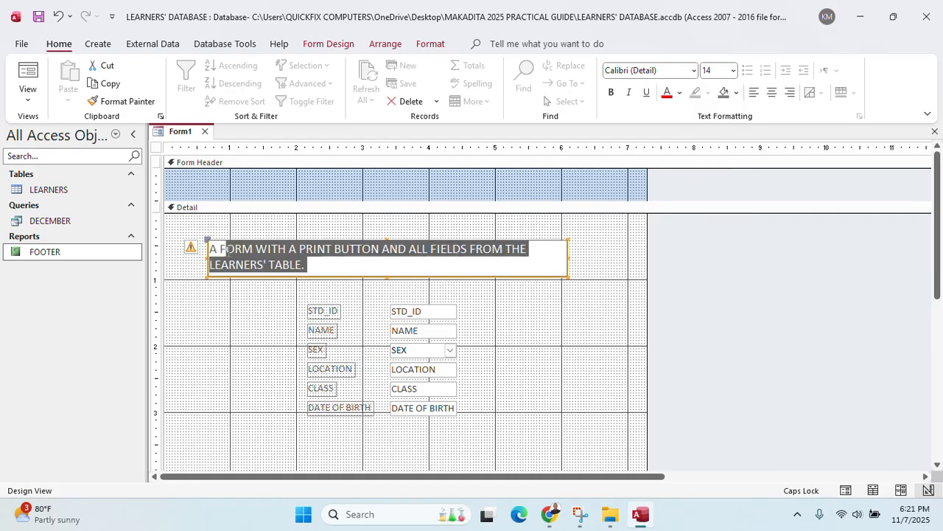
pyautogui.click(771, 92)
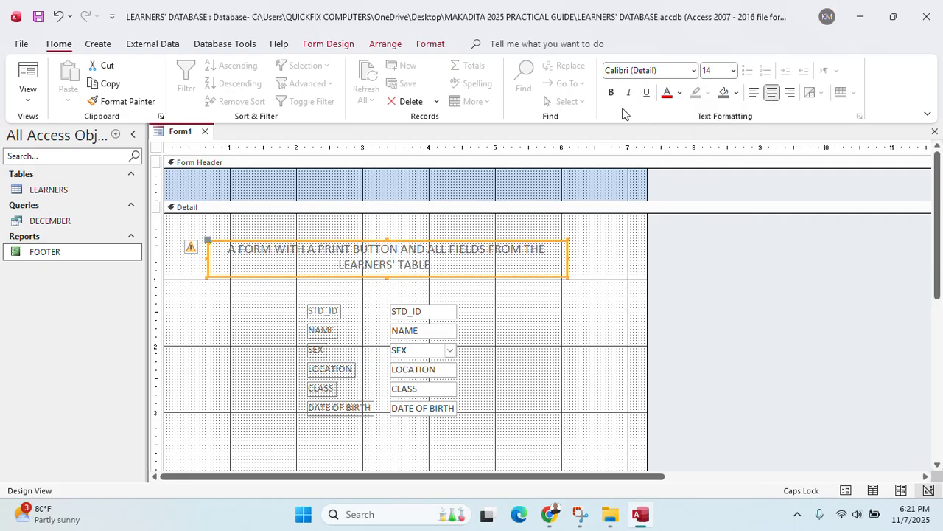
pyautogui.click(611, 92)
pyautogui.click(679, 93)
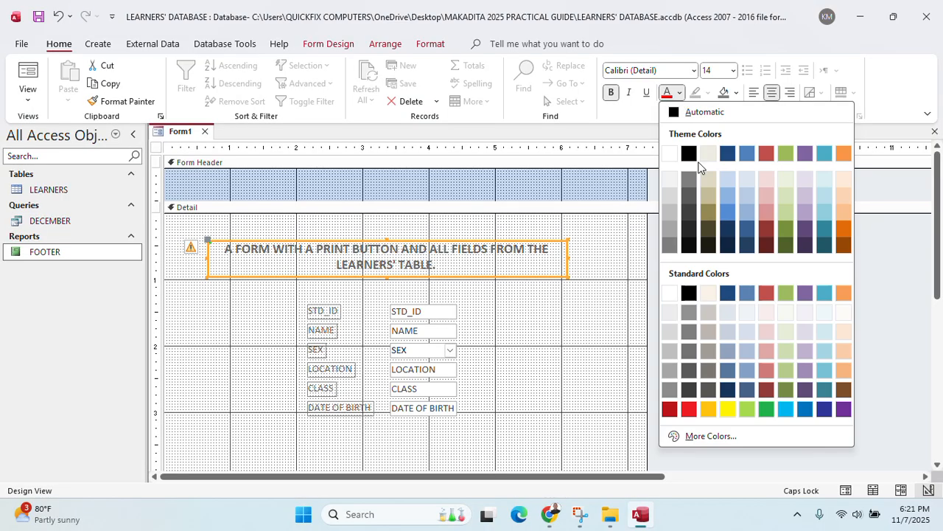
pyautogui.click(735, 154)
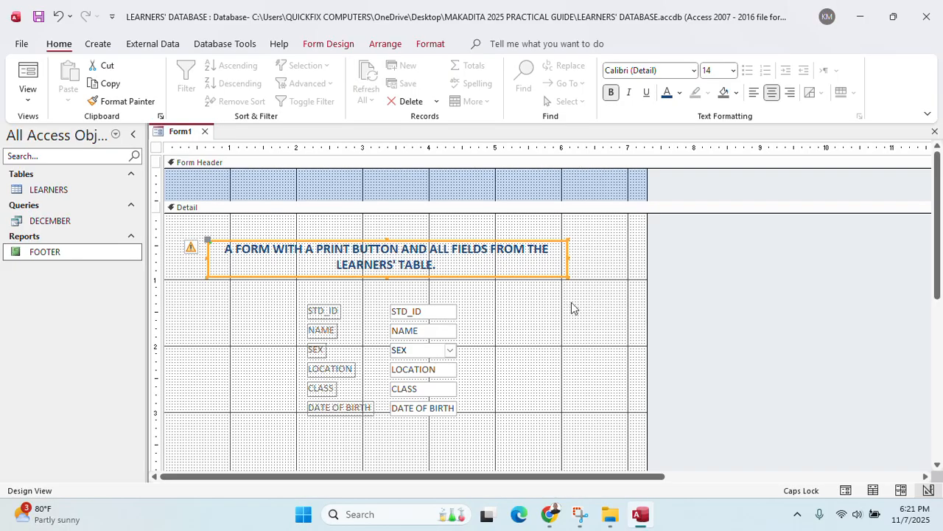
pyautogui.scroll(-3, 575, 303)
pyautogui.scroll(2, 577, 302)
pyautogui.scroll(1, 575, 303)
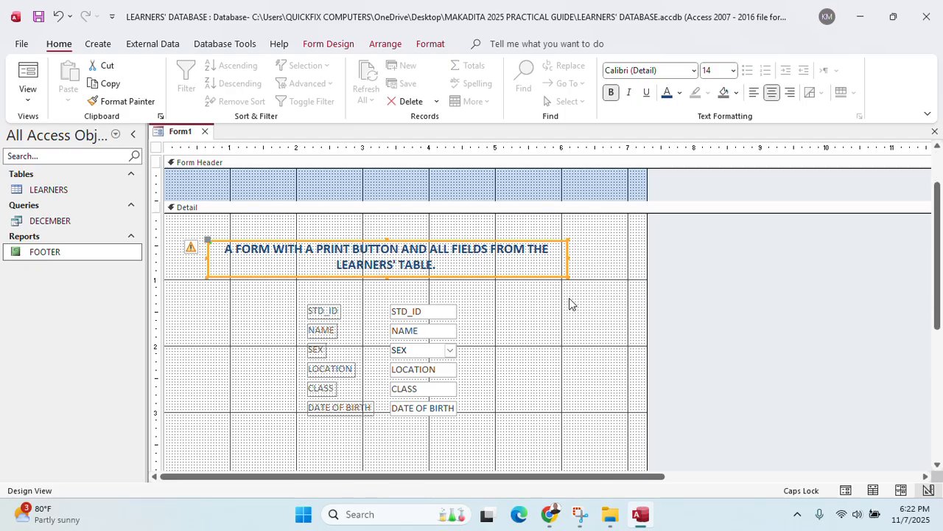
pyautogui.scroll(-2, 569, 303)
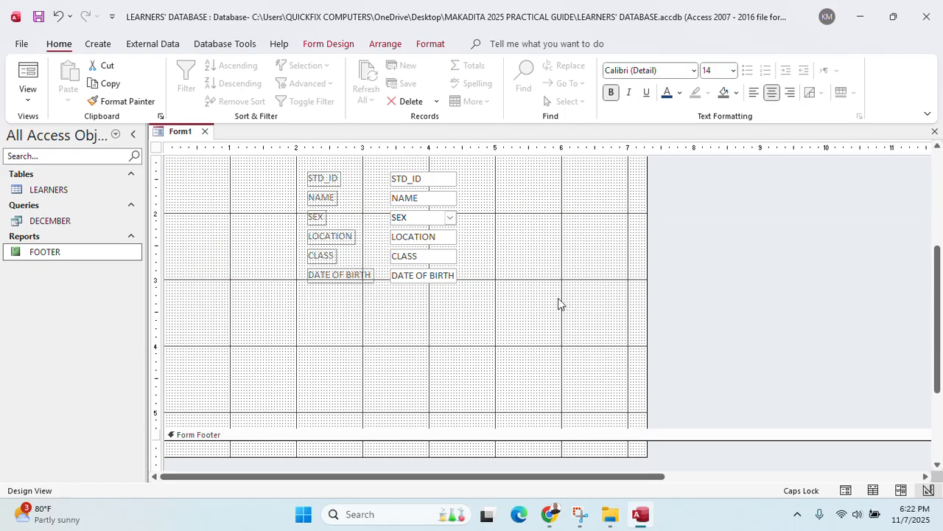
pyautogui.scroll(2, 558, 303)
pyautogui.click(347, 196)
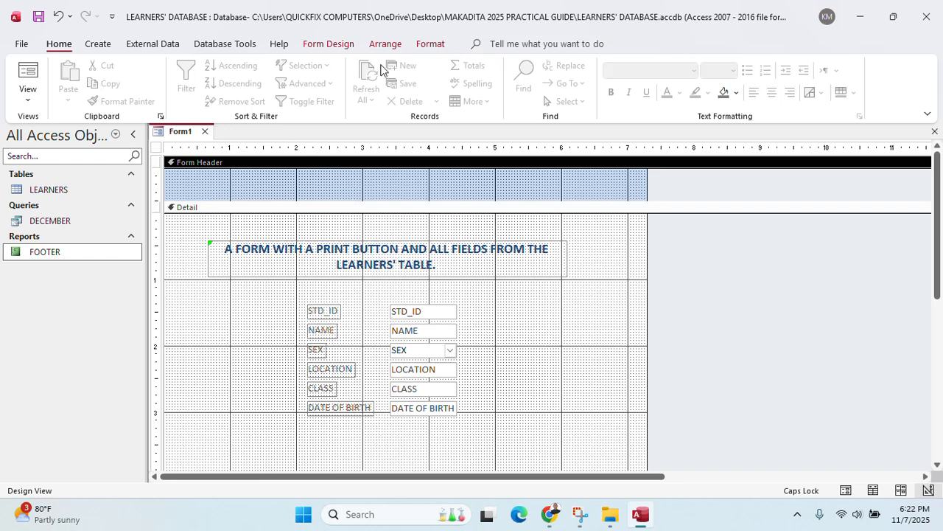
# Insert =Date() and =Time() controls into the form header using Date and Time
pyautogui.click(329, 46)
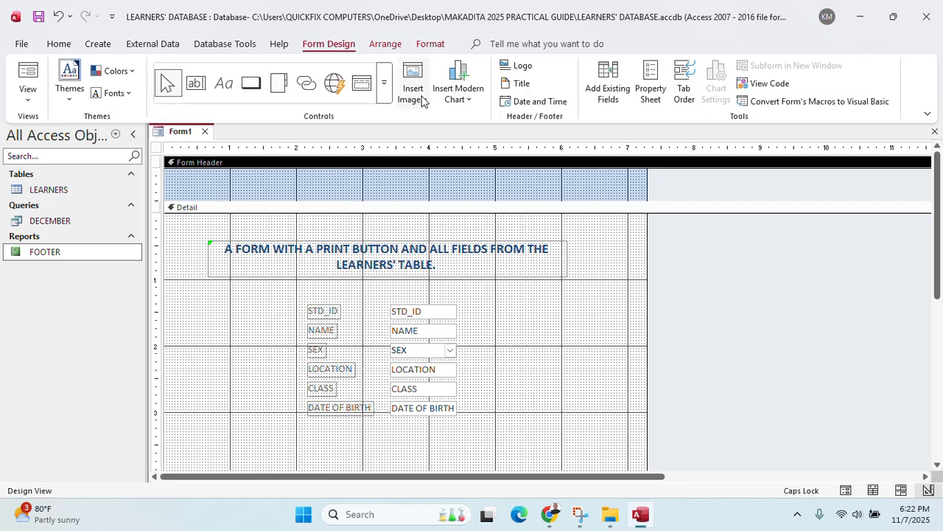
pyautogui.click(537, 101)
pyautogui.click(476, 295)
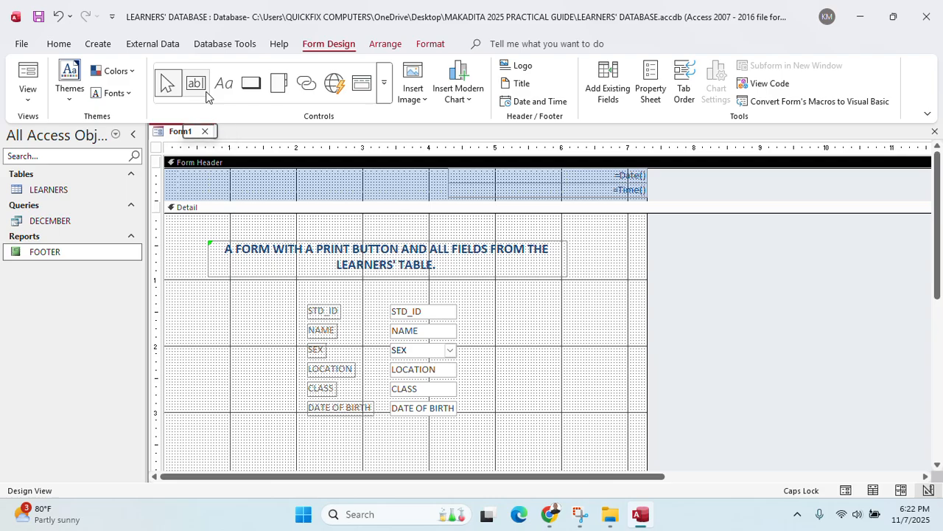
# Add a Next Record command button with a text caption below the fields
pyautogui.click(249, 89)
pyautogui.scroll(-3, 289, 347)
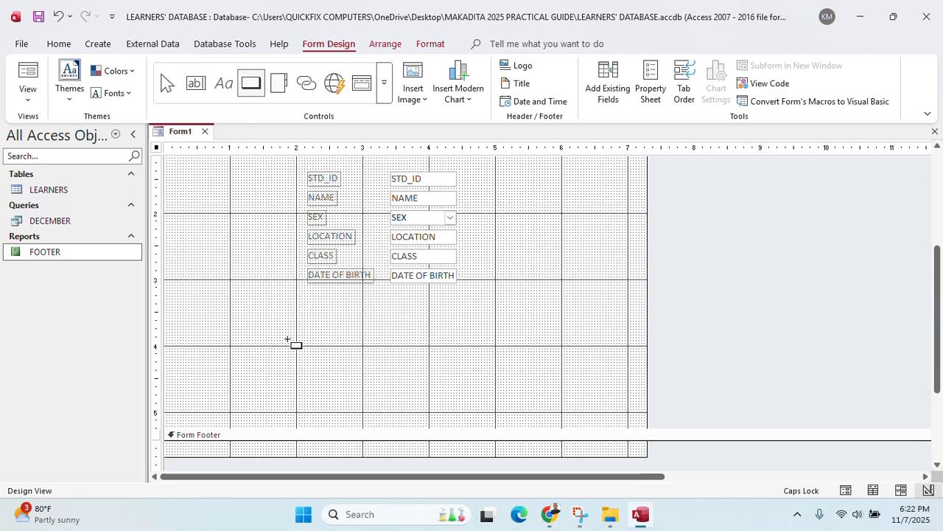
pyautogui.moveTo(260, 310); pyautogui.dragTo(368, 335)
pyautogui.click(558, 228)
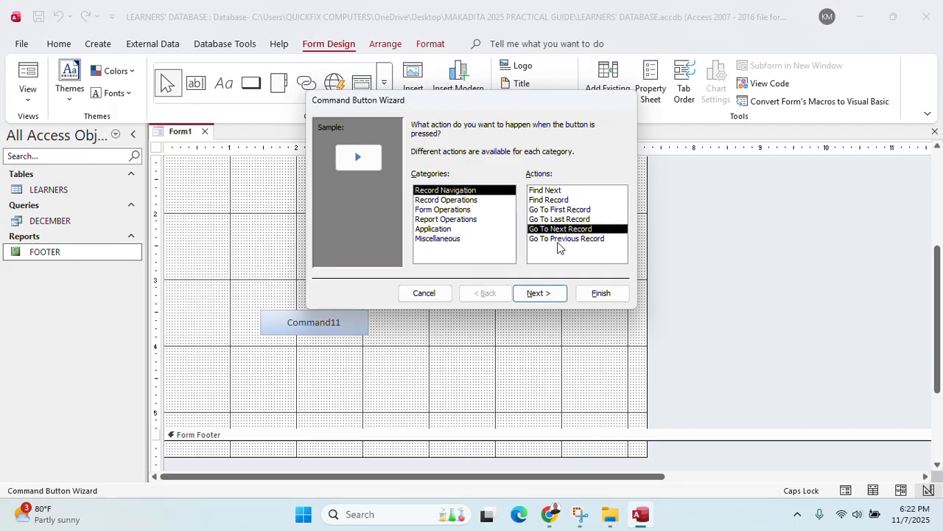
pyautogui.click(540, 288)
pyautogui.click(428, 181)
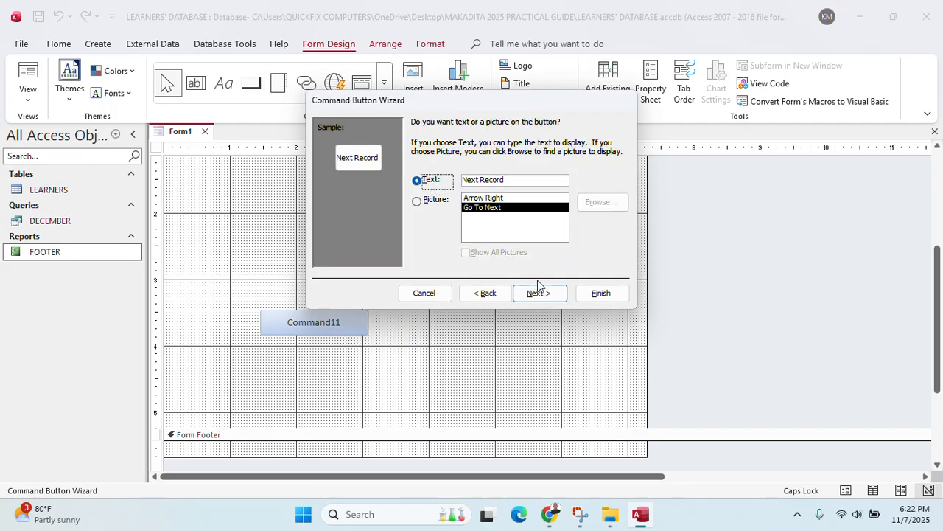
pyautogui.click(541, 293)
pyautogui.click(600, 293)
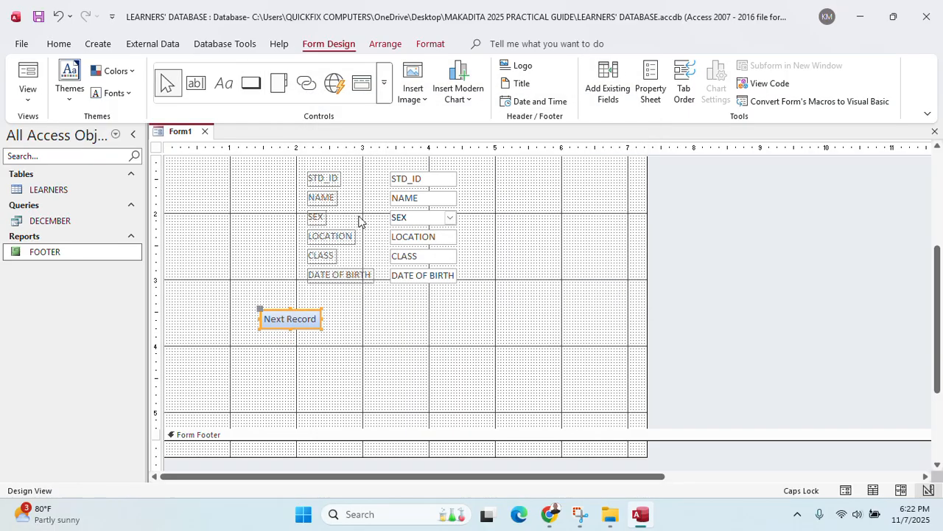
# Add a Previous Record text button to the right of Next Record
pyautogui.click(221, 90)
pyautogui.moveTo(406, 310); pyautogui.dragTo(495, 332)
pyautogui.click(503, 272)
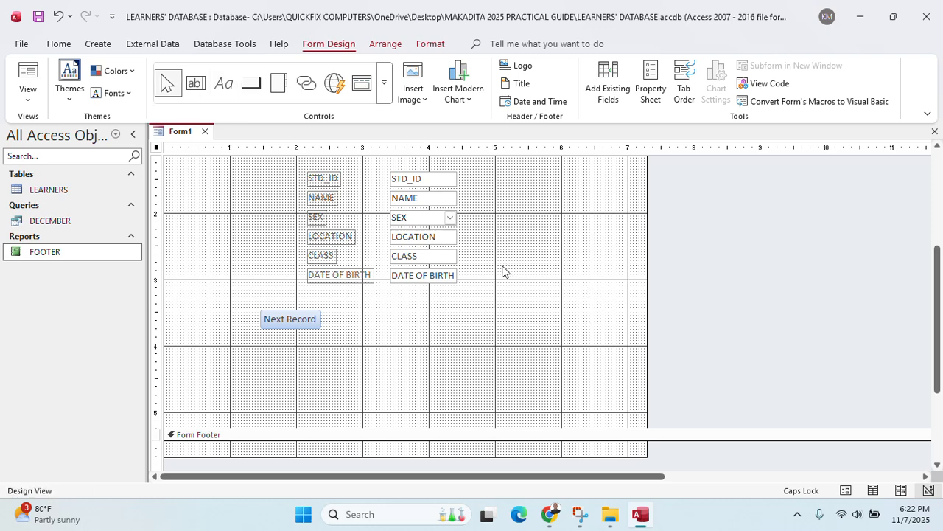
pyautogui.click(252, 90)
pyautogui.moveTo(413, 305); pyautogui.dragTo(484, 328)
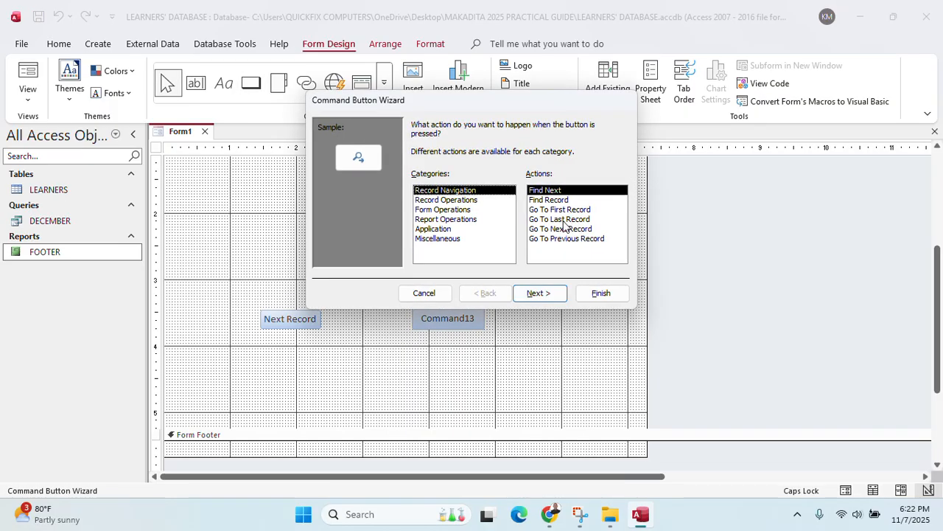
pyautogui.click(565, 238)
pyautogui.click(538, 293)
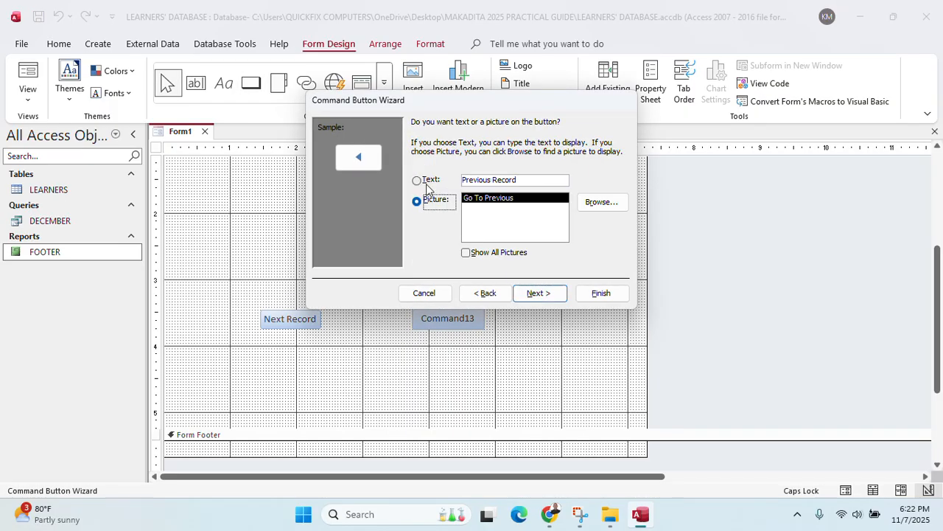
pyautogui.click(427, 184)
pyautogui.click(537, 293)
pyautogui.click(598, 295)
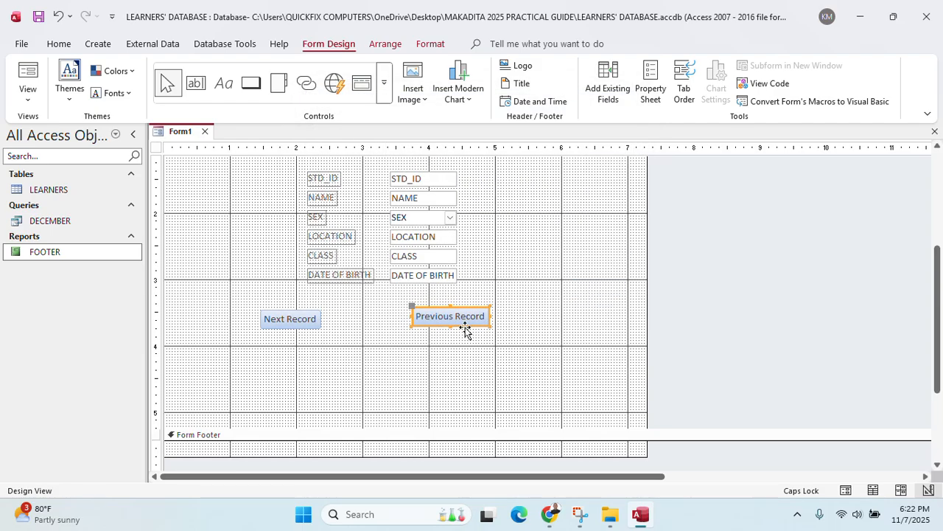
# Nudge the Previous Record button into line with Next Record
pyautogui.press('Left')
pyautogui.press('Down')
pyautogui.press('Down')
pyautogui.press('Left')
pyautogui.press('Left')
pyautogui.press('Left')
pyautogui.press('Left')
pyautogui.press('Left')
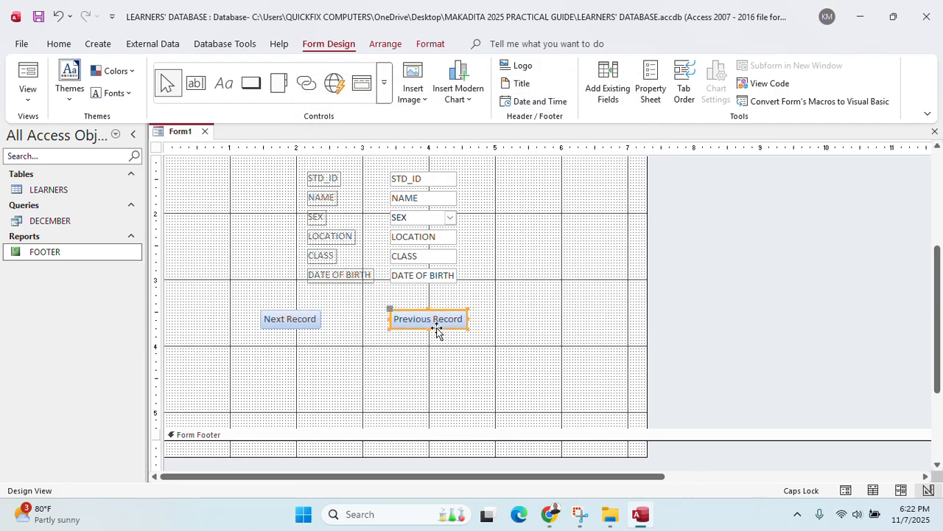
pyautogui.scroll(3, 501, 332)
pyautogui.scroll(-2, 512, 333)
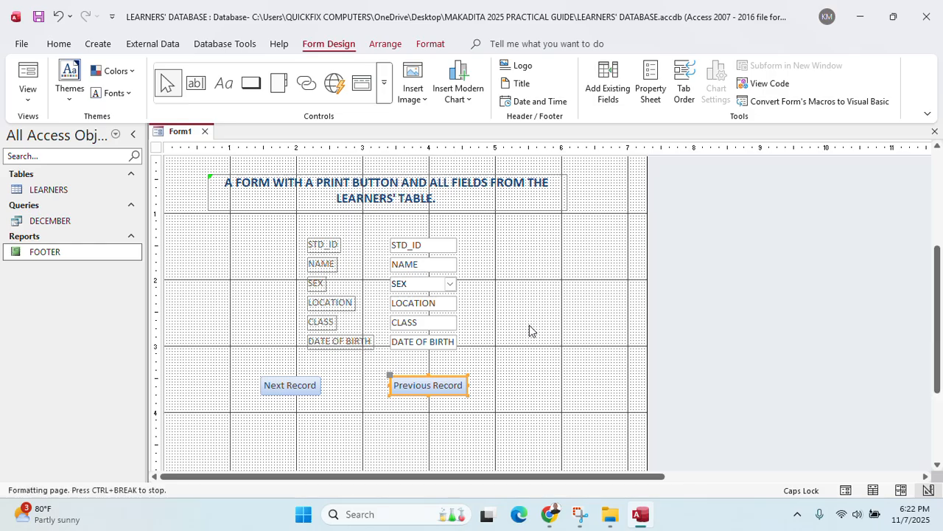
pyautogui.scroll(2, 525, 330)
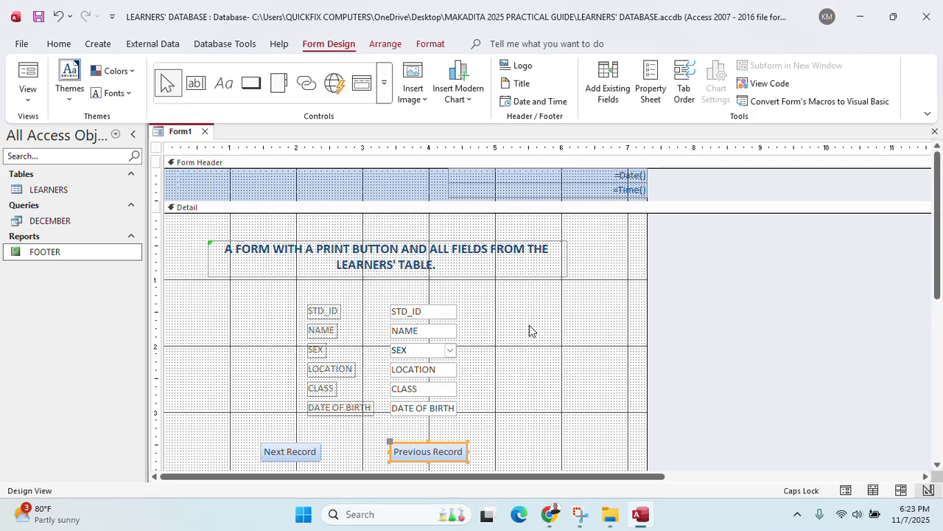
# Draw a Toggle Button control to the right of the LEARNERS fields
pyautogui.click(383, 83)
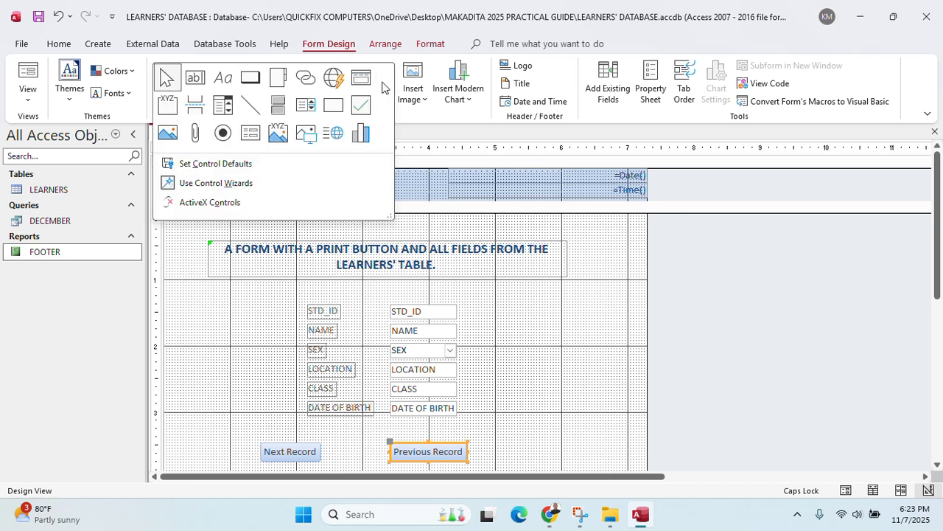
pyautogui.click(277, 112)
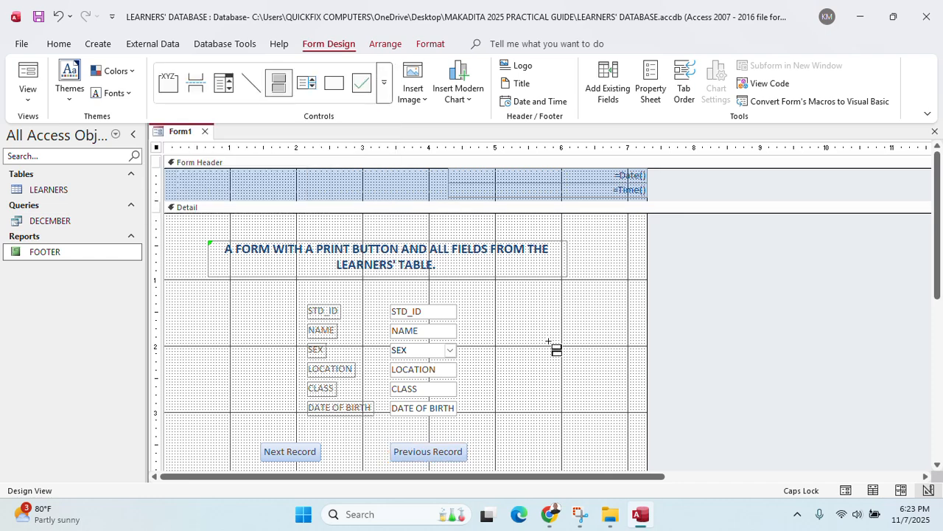
pyautogui.moveTo(537, 306); pyautogui.dragTo(632, 356)
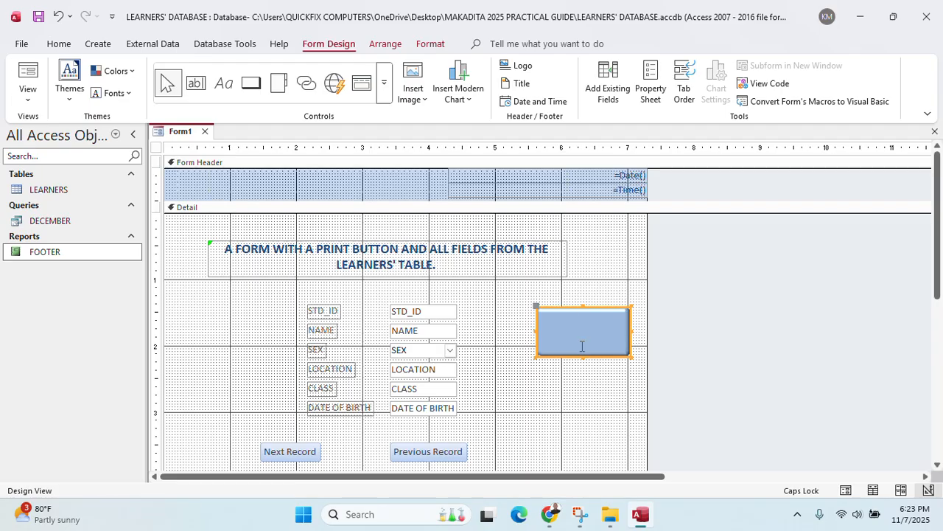
pyautogui.click(397, 26)
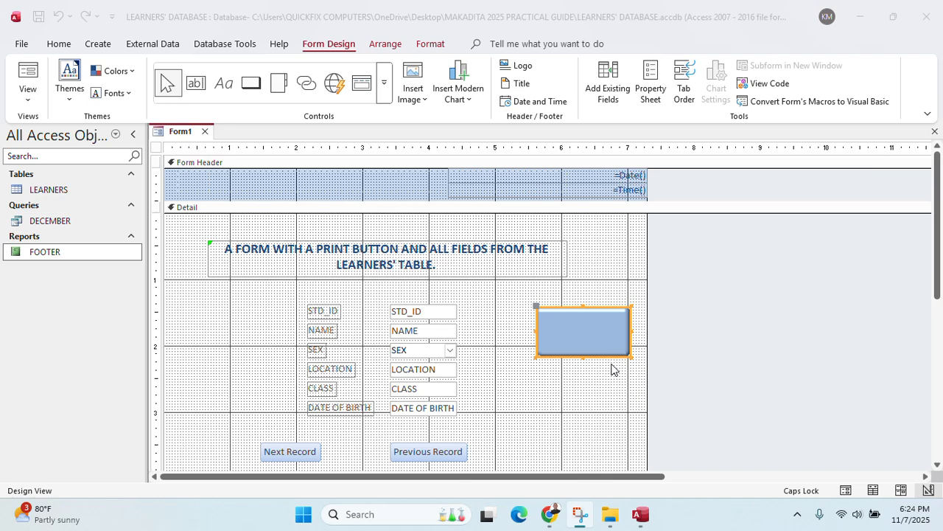
# Set the toggle button's On Click event to [Event Procedure] in its Properties
pyautogui.rightClick(607, 343)
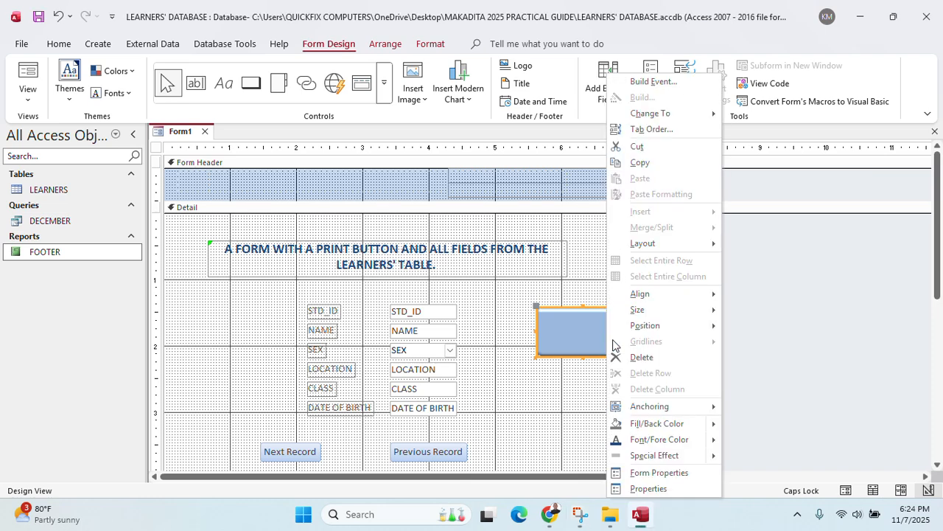
pyautogui.moveTo(684, 441)
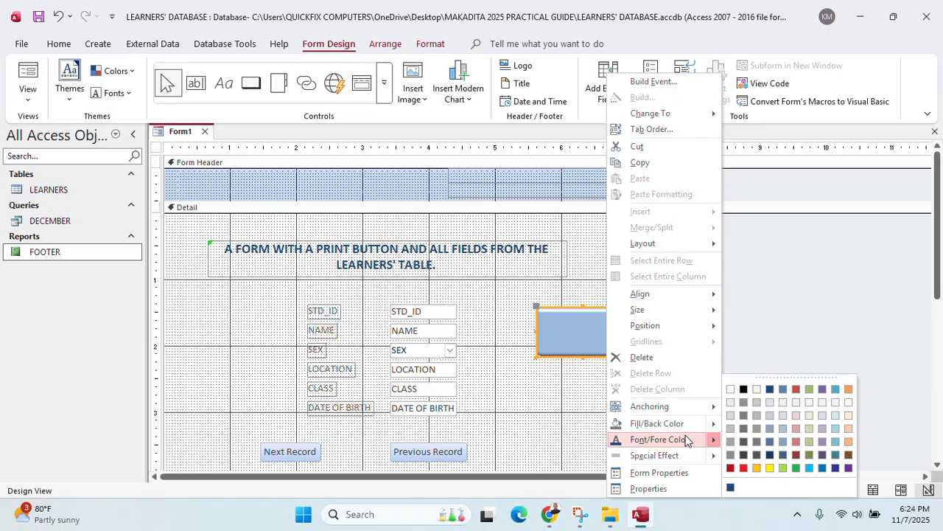
pyautogui.click(680, 485)
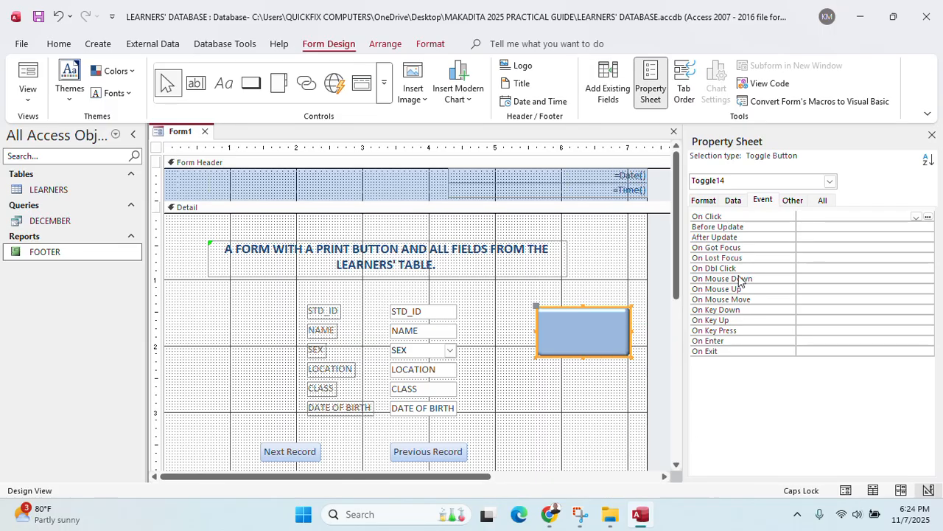
pyautogui.click(734, 202)
pyautogui.click(767, 203)
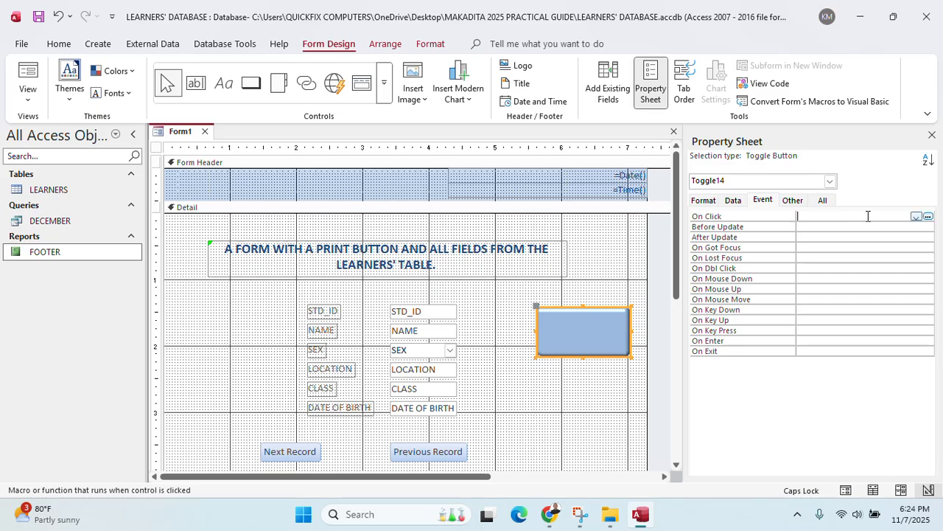
pyautogui.click(914, 216)
pyautogui.click(852, 227)
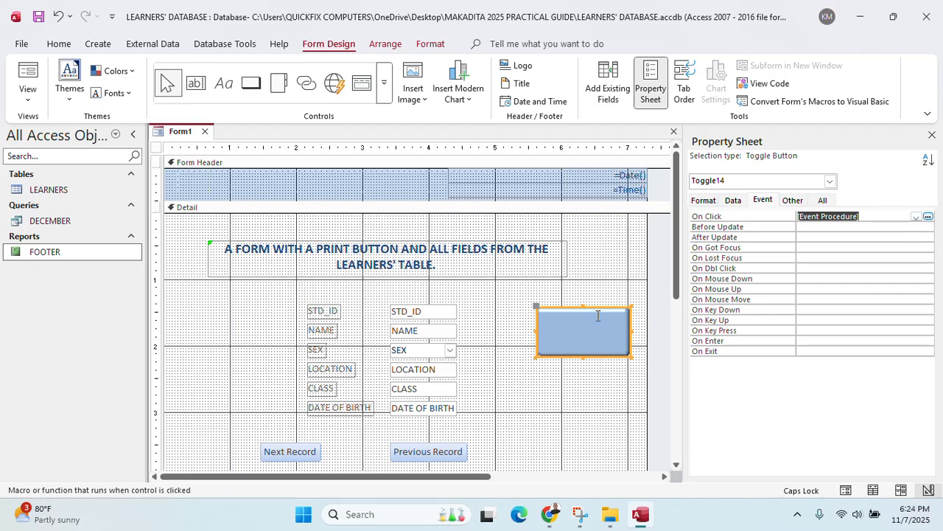
# Bring up the toggle button's right-click menu again
pyautogui.rightClick(579, 327)
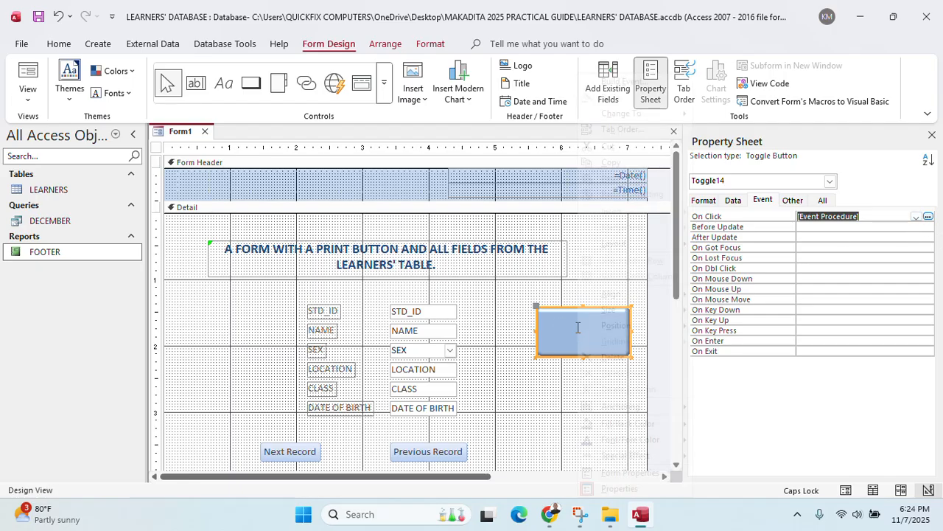
pyautogui.moveTo(636, 439)
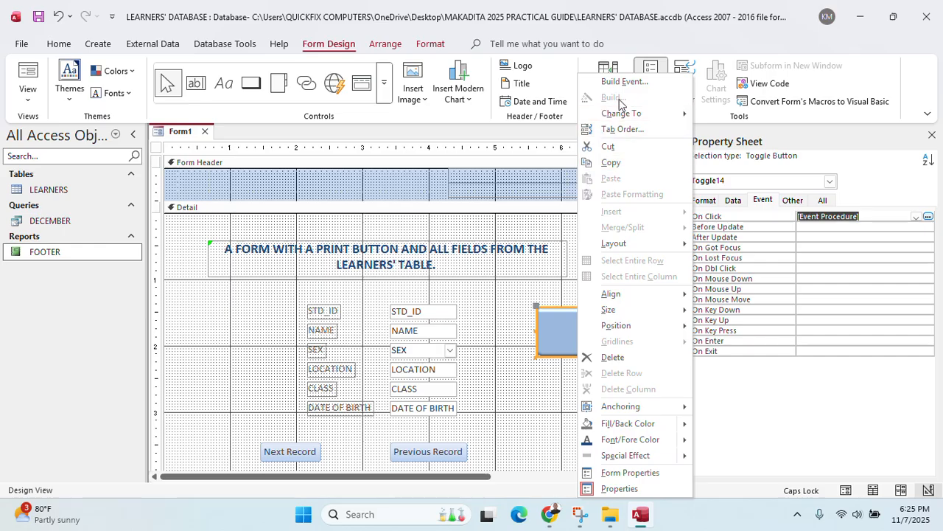
pyautogui.rightClick(552, 309)
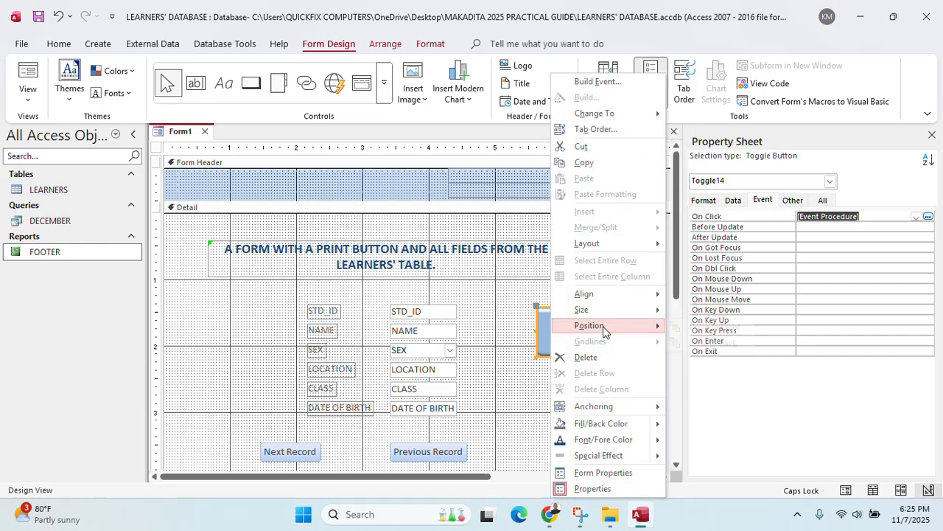
pyautogui.moveTo(606, 328)
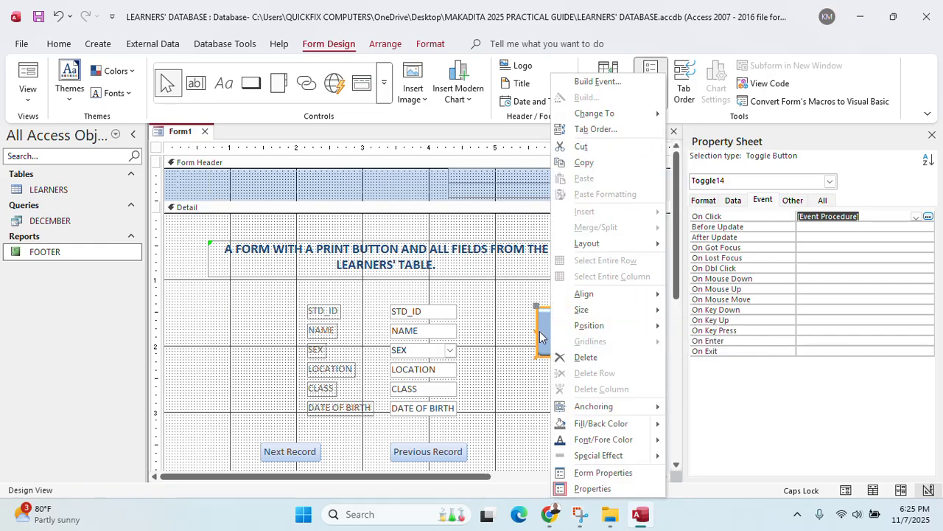
pyautogui.moveTo(630, 409)
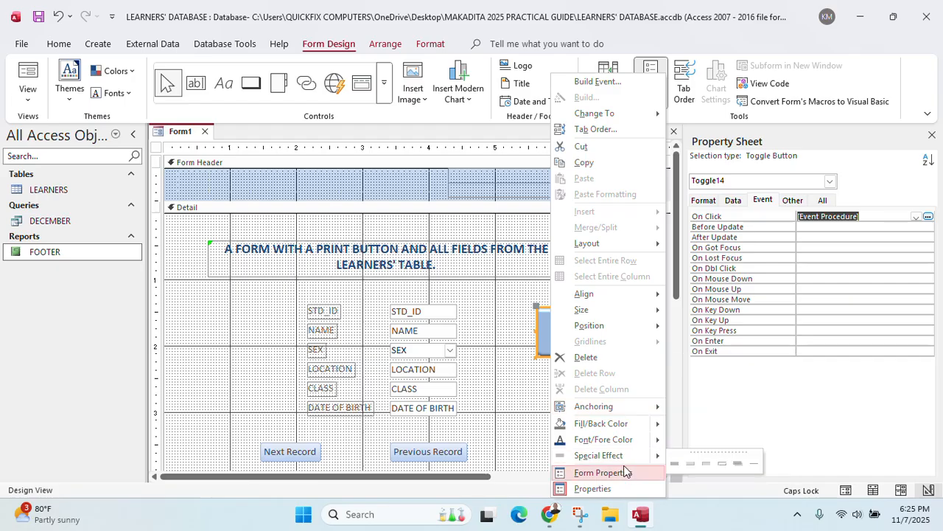
# Enter DoCmd.PrintOut in the toggle button's Toggle14_Click procedure
pyautogui.click(928, 217)
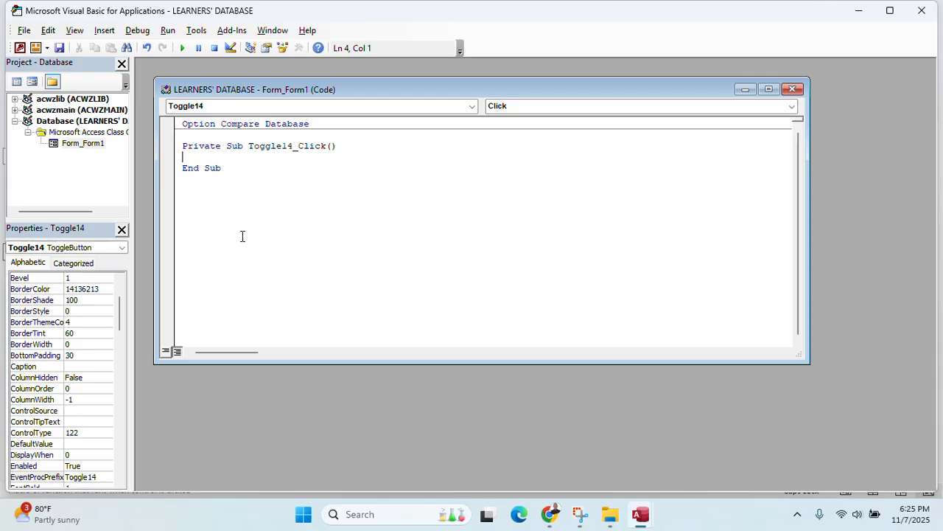
pyautogui.write('Docmd.')
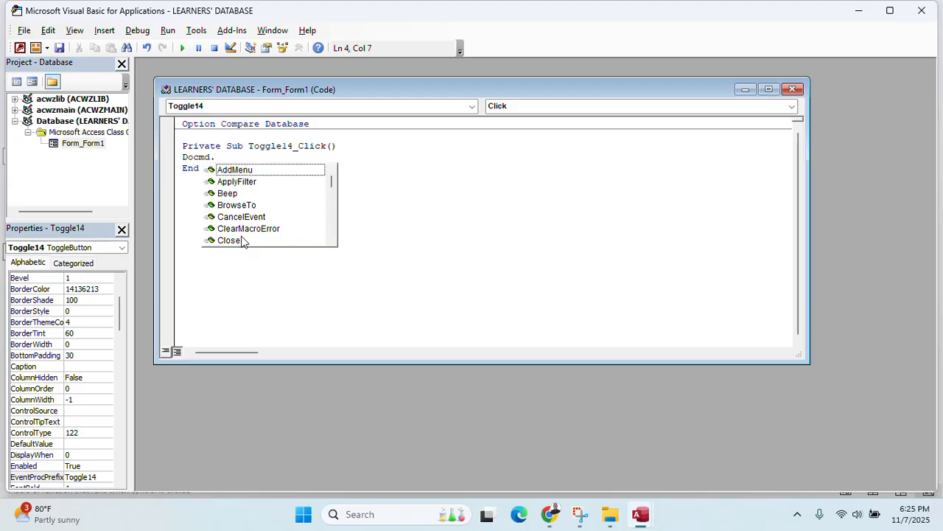
pyautogui.write('pr')
pyautogui.press('BackSpace')
pyautogui.press('BackSpace')
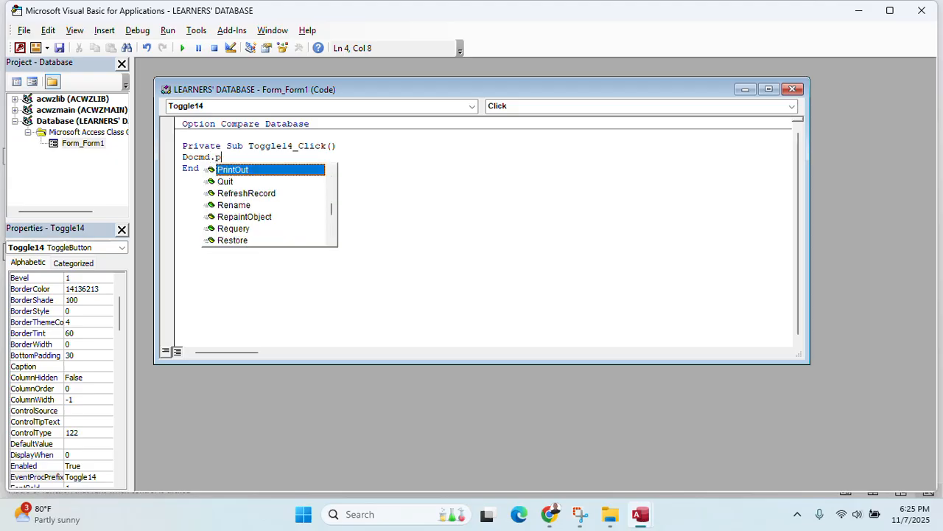
pyautogui.write('Print')
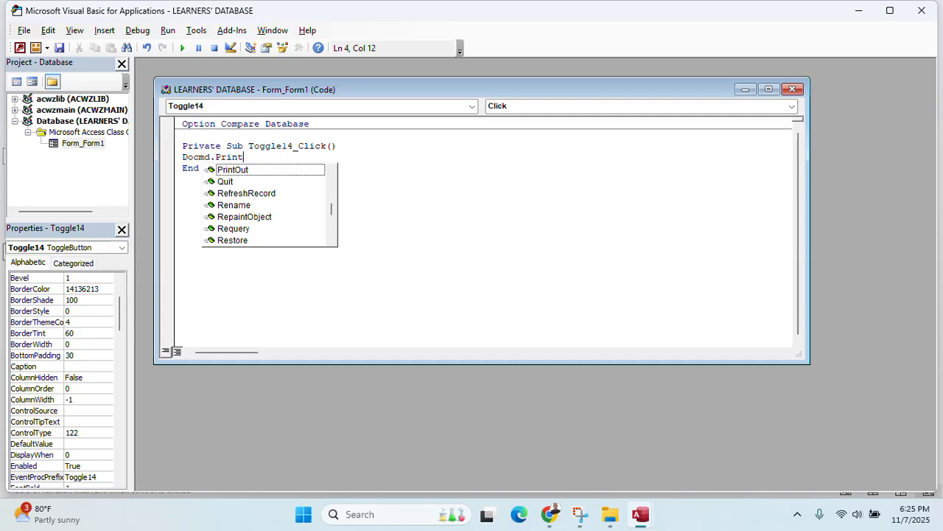
pyautogui.write('Out')
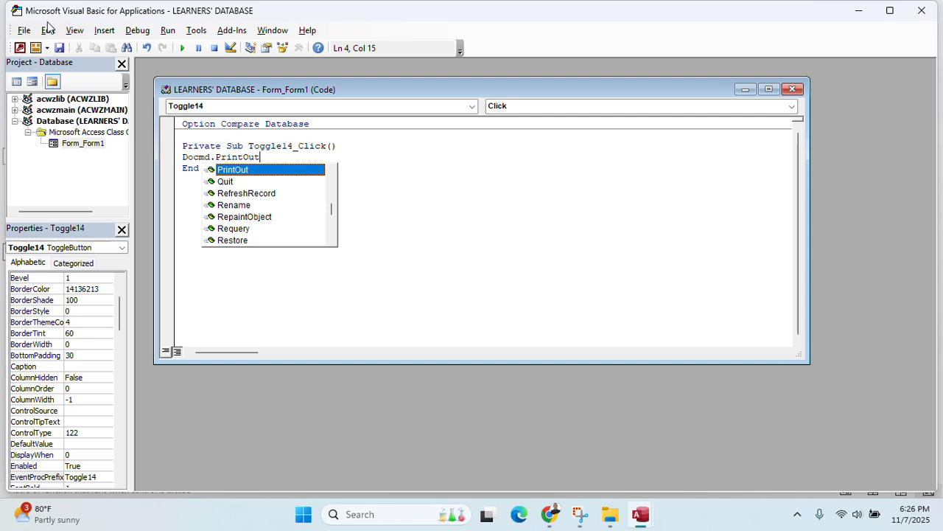
# Save the form under the name PRINT BUTTON
pyautogui.click(60, 47)
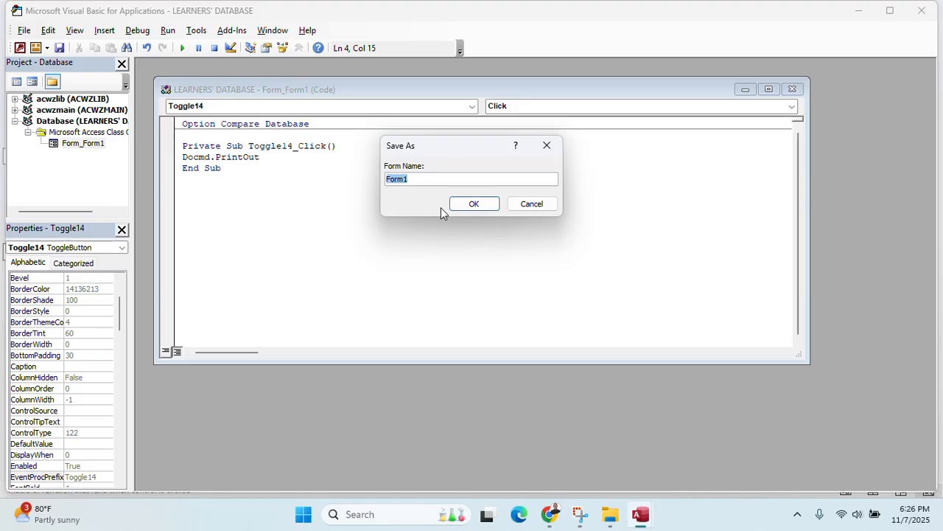
pyautogui.write('peint')
pyautogui.press('BackSpace')
pyautogui.press('BackSpace')
pyautogui.press('BackSpace')
pyautogui.press('BackSpace')
pyautogui.press('BackSpace')
pyautogui.write('PRINT BUTTON')
pyautogui.click(474, 204)
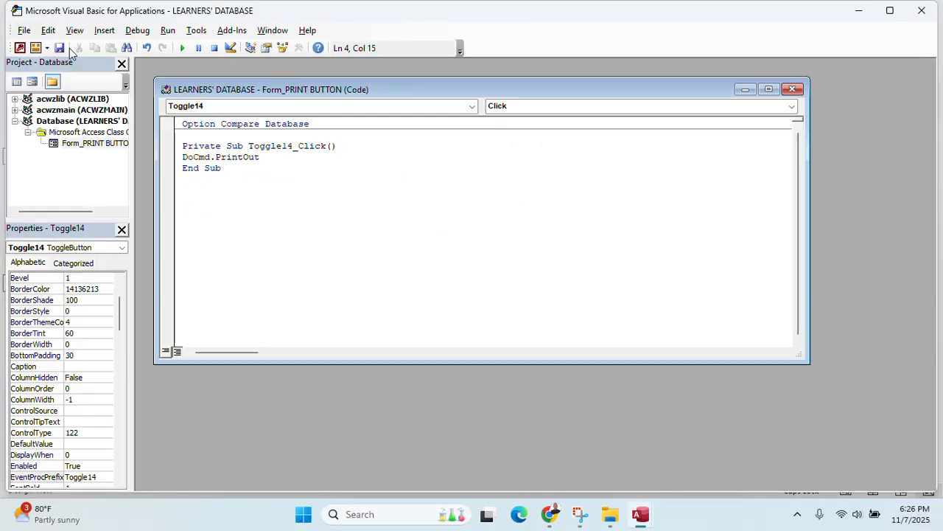
# Back in Access, caption the toggle button PRINT BUTTON
pyautogui.click(20, 48)
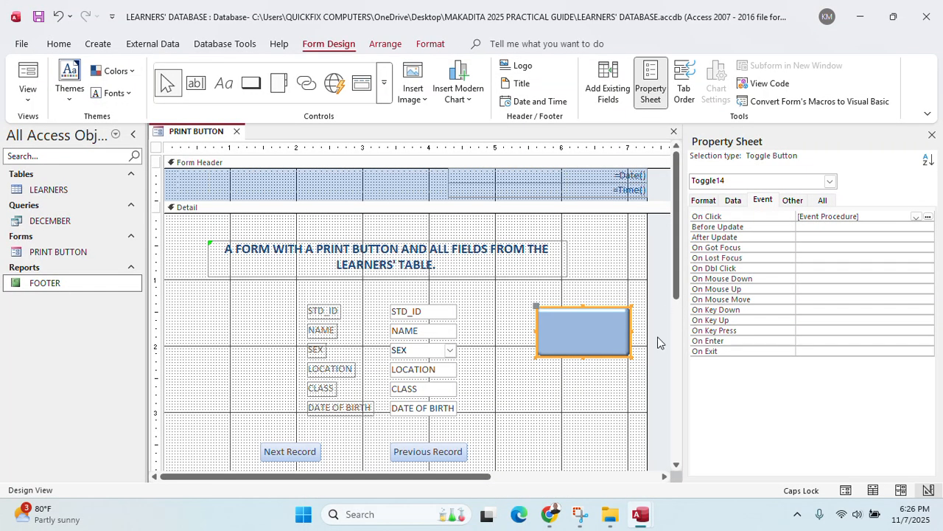
pyautogui.rightClick(577, 326)
pyautogui.moveTo(626, 423)
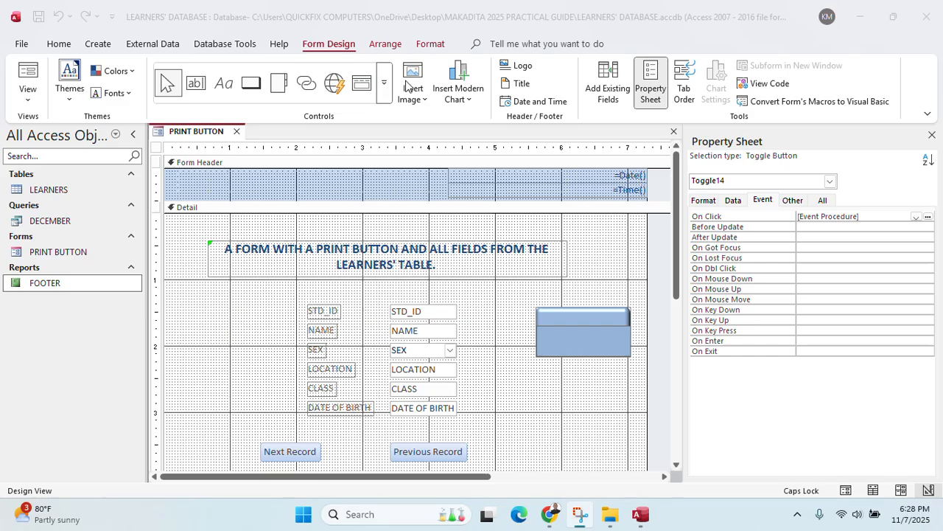
pyautogui.click(591, 336)
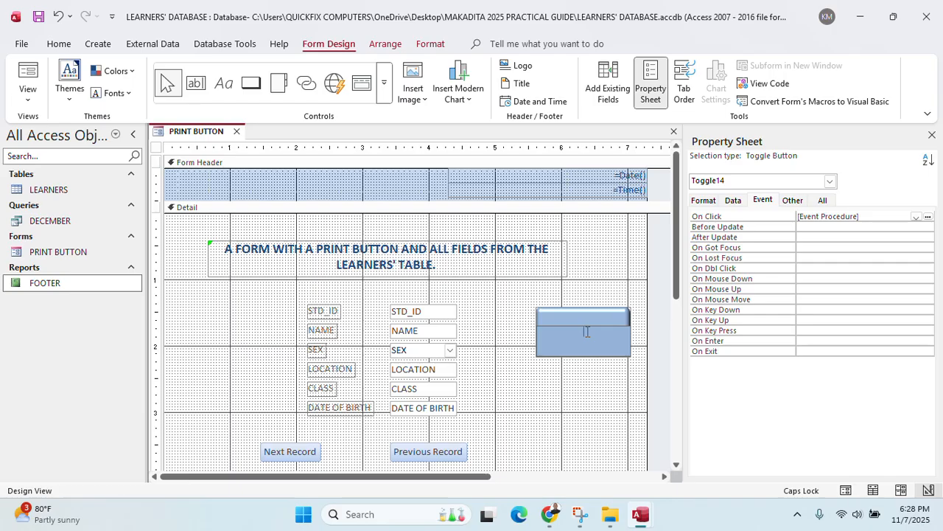
pyautogui.write('PRINT BUTTON')
# Make the PRINT BUTTON caption 12-point and close the form design
pyautogui.moveTo(621, 338); pyautogui.dragTo(542, 331)
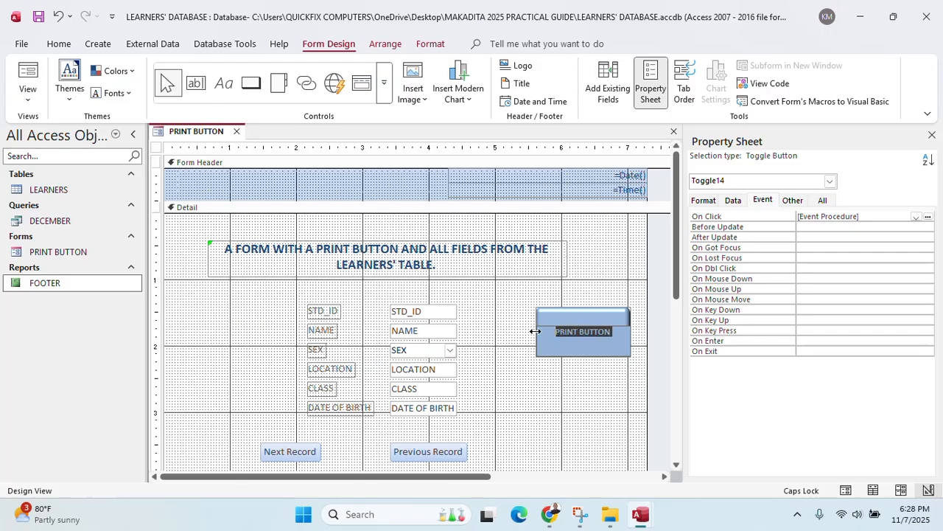
pyautogui.click(59, 43)
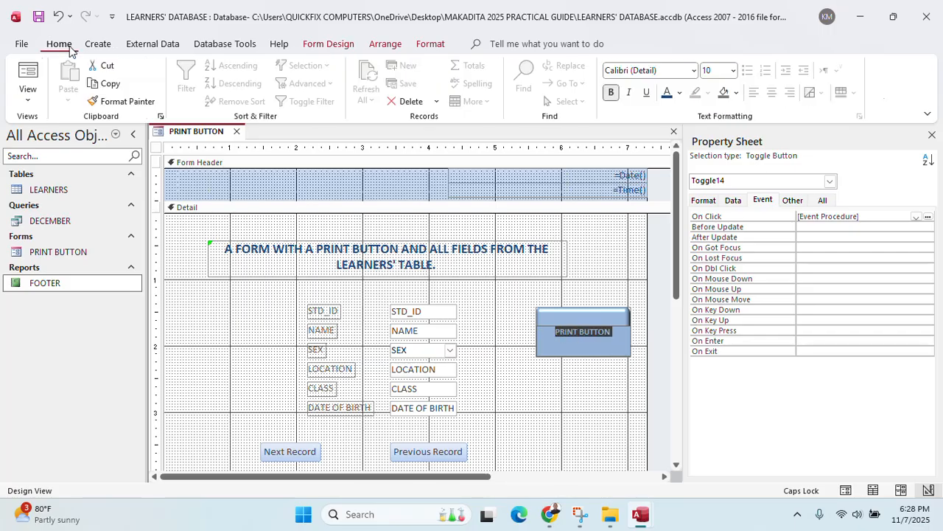
pyautogui.click(733, 70)
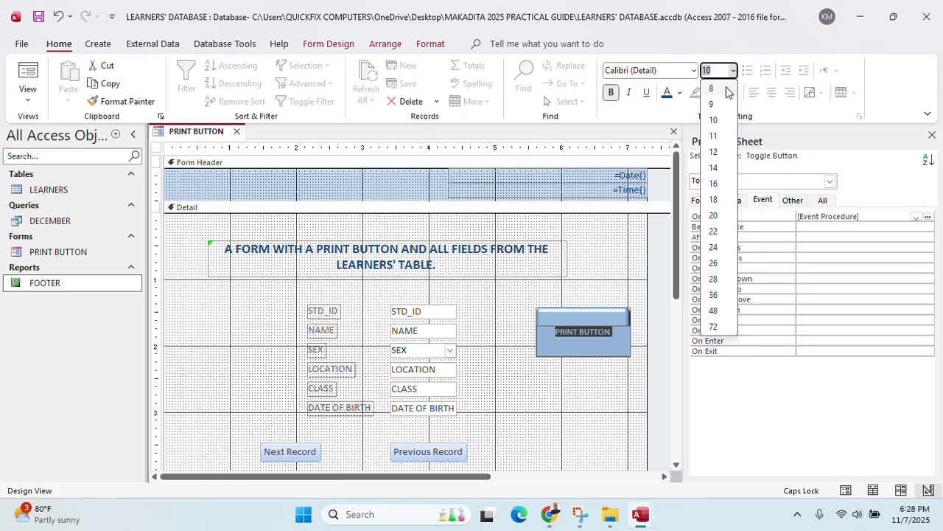
pyautogui.click(713, 152)
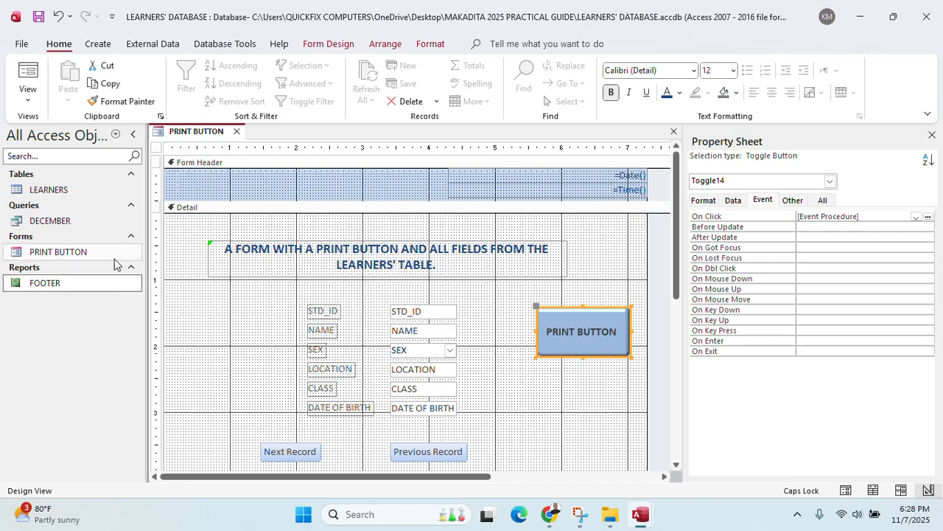
pyautogui.click(673, 131)
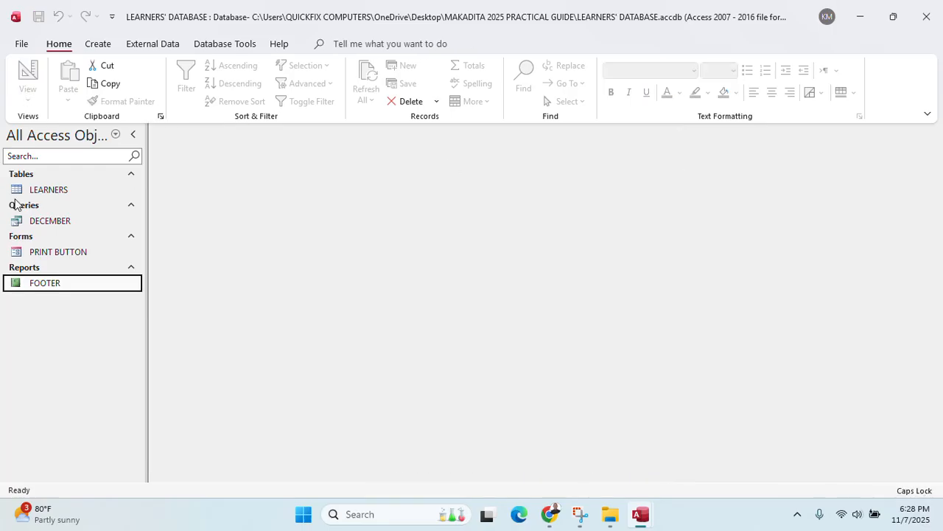
pyautogui.click(85, 255)
pyautogui.doubleClick(85, 255)
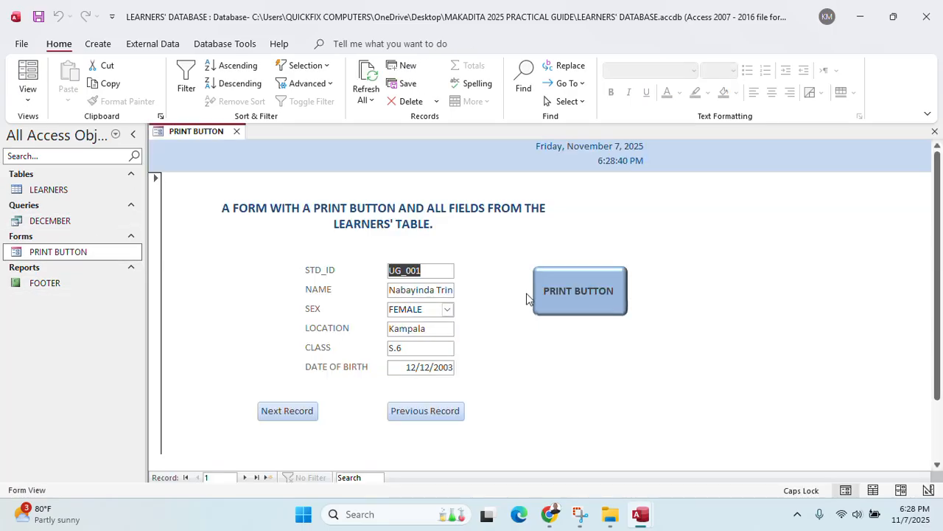
pyautogui.click(590, 309)
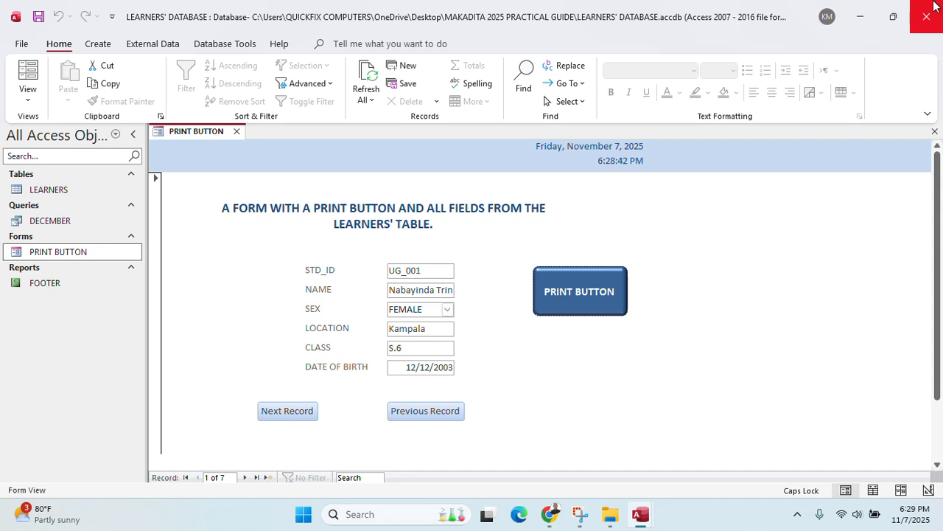
pyautogui.click(236, 132)
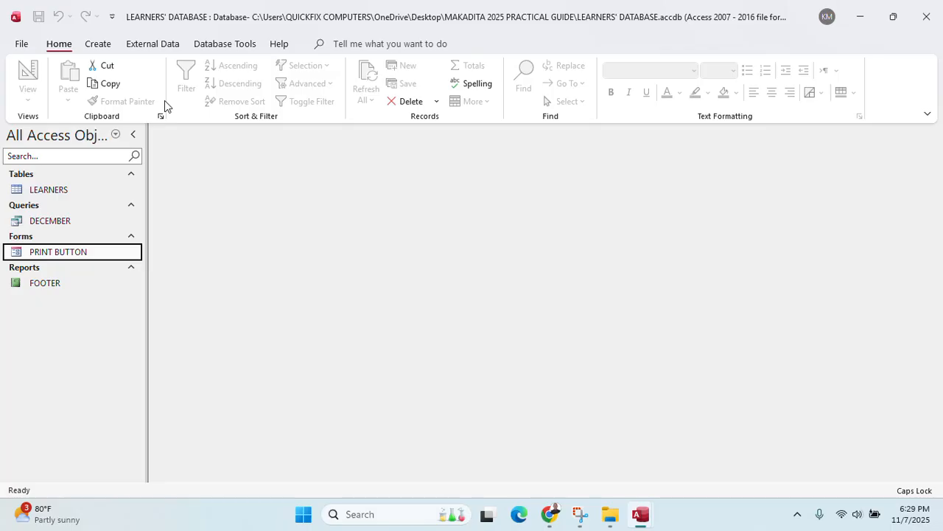
# Start a new query in Design View based on the LEARNERS table
pyautogui.click(93, 45)
pyautogui.click(230, 88)
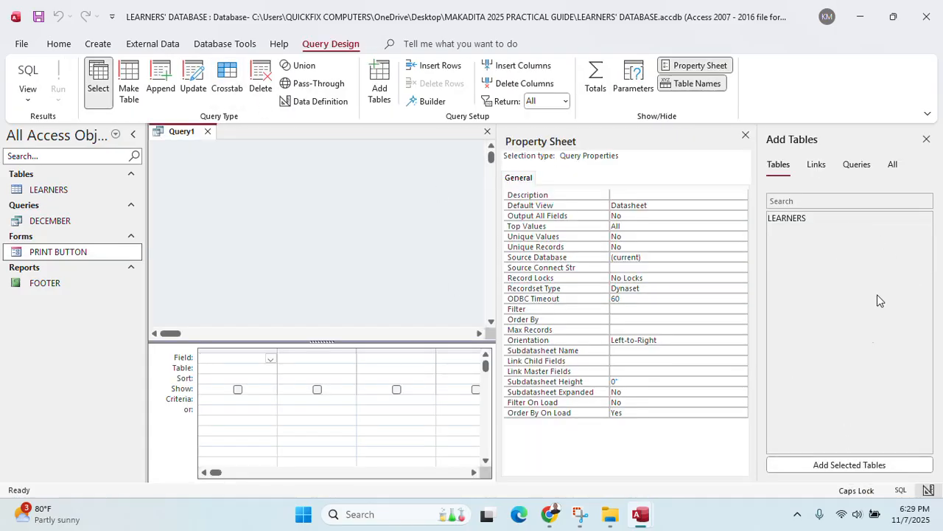
pyautogui.doubleClick(803, 222)
pyautogui.click(746, 135)
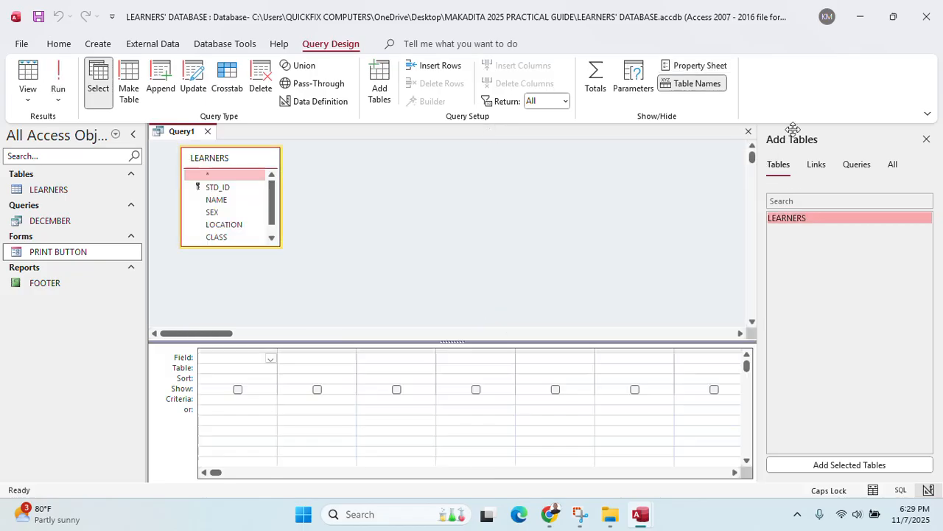
pyautogui.click(925, 139)
# Add STD_ID, NAME, SEX, LOCATION, CLASS and DATE OF BIRTH to the query grid
pyautogui.doubleClick(226, 186)
pyautogui.doubleClick(221, 200)
pyautogui.doubleClick(218, 213)
pyautogui.doubleClick(219, 225)
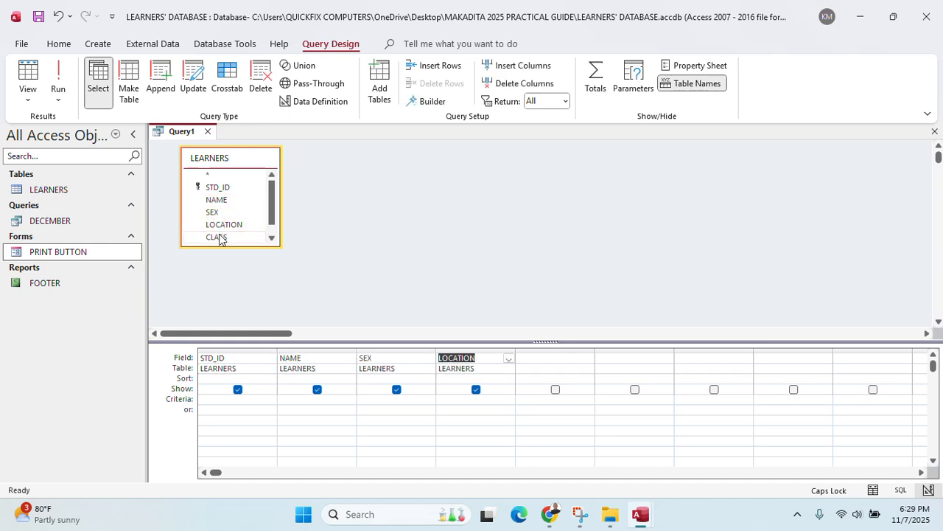
pyautogui.doubleClick(219, 237)
pyautogui.scroll(-1, 221, 239)
pyautogui.doubleClick(224, 238)
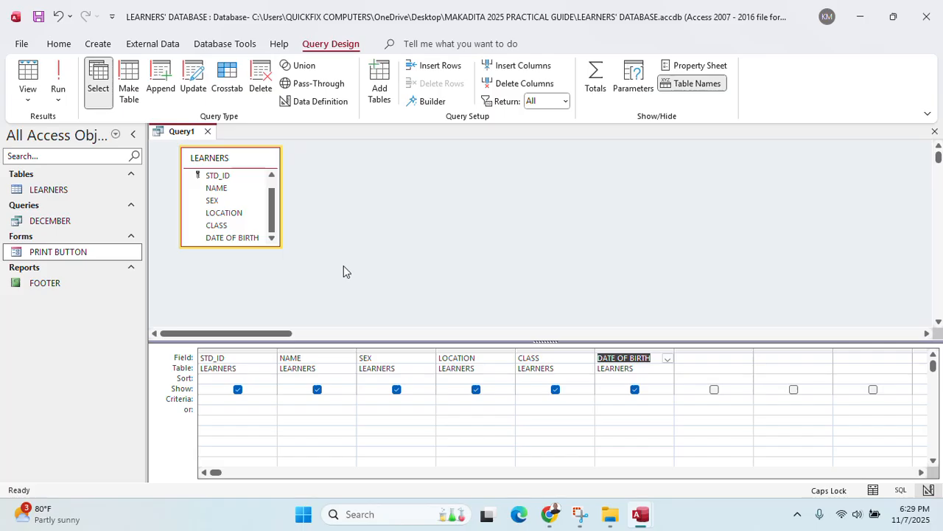
# Set LOCATION's criterion to <>MASAKA and run the query
pyautogui.click(477, 402)
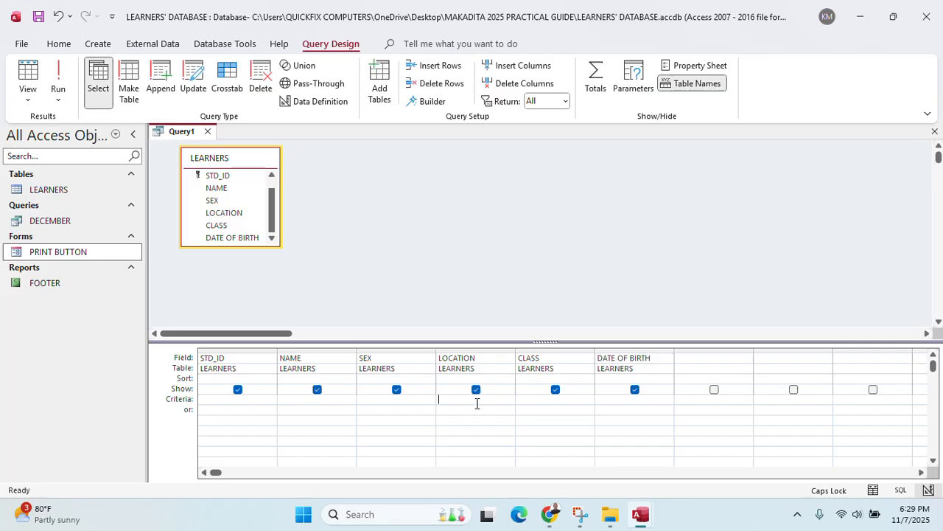
pyautogui.write('<>MASAKA')
pyautogui.click(59, 74)
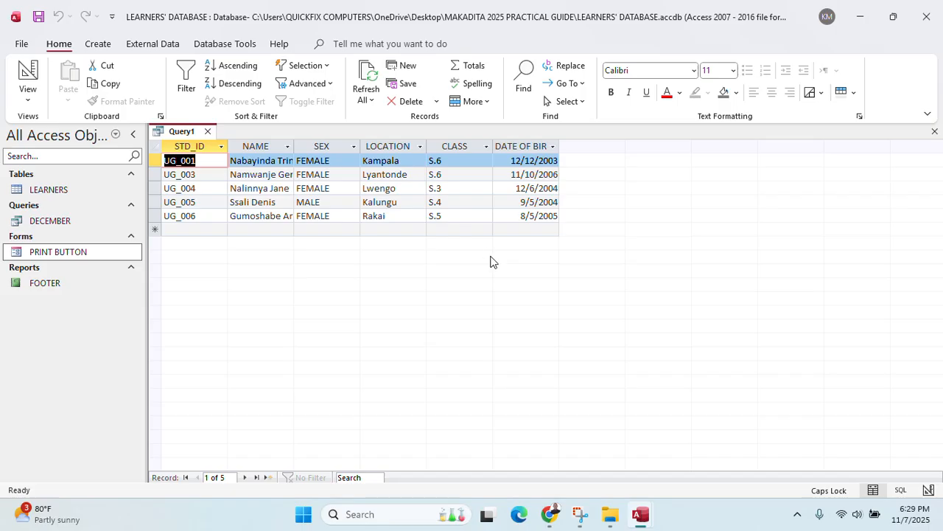
# Save the query as NOT MASAKA QUERY and close it
pyautogui.hotkey('ctrl', 's')
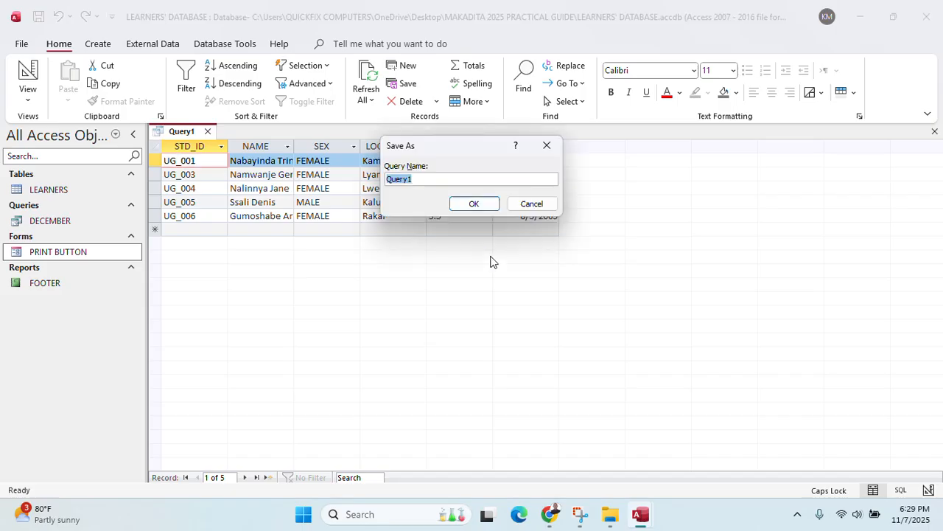
pyautogui.write('NIOT')
pyautogui.press('BackSpace')
pyautogui.press('BackSpace')
pyautogui.press('BackSpace')
pyautogui.press('BackSpace')
pyautogui.write('NOT MASAKA QUERY')
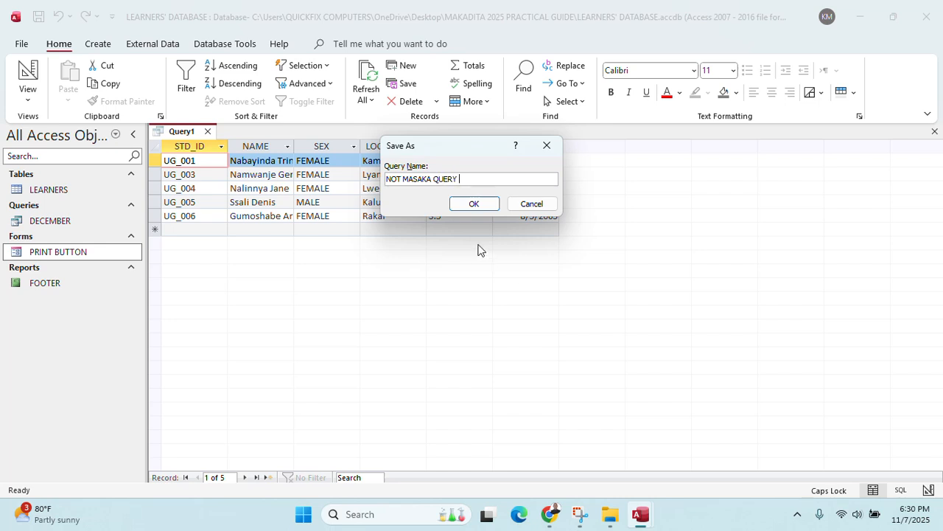
pyautogui.click(496, 207)
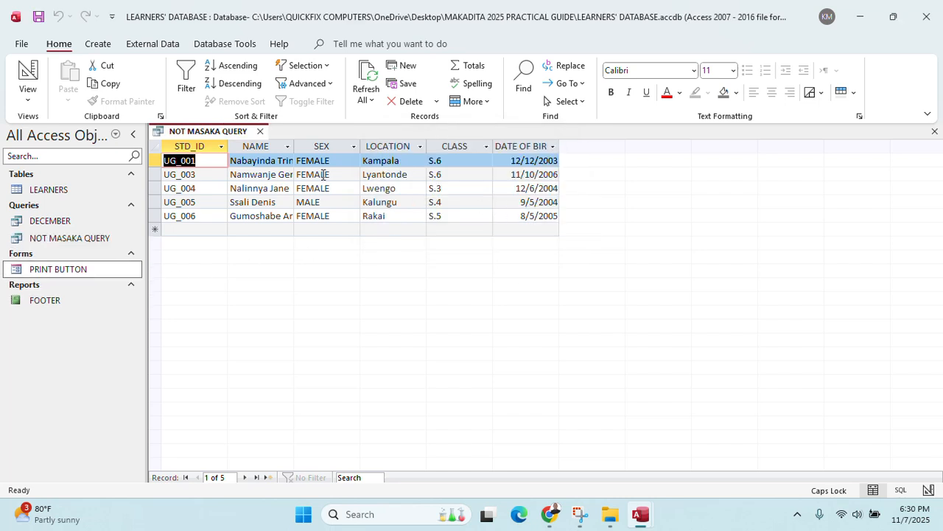
pyautogui.click(260, 131)
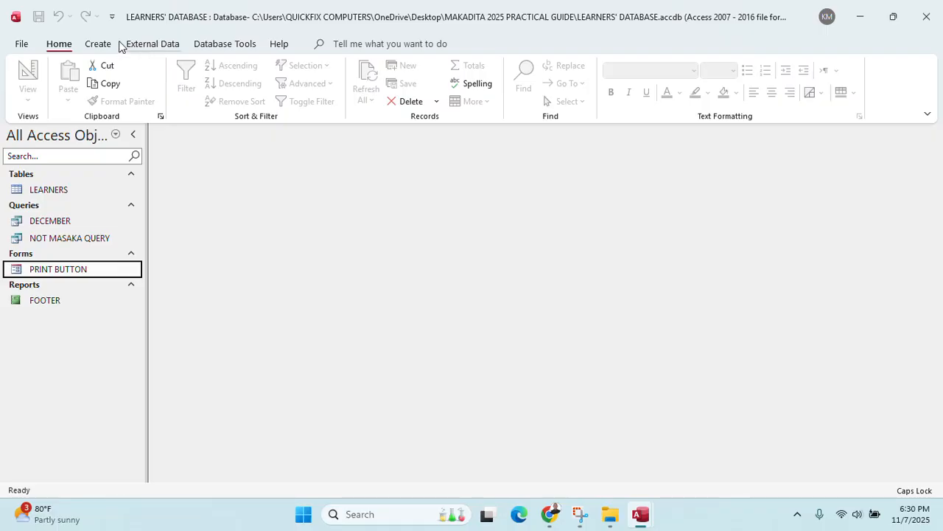
pyautogui.click(104, 47)
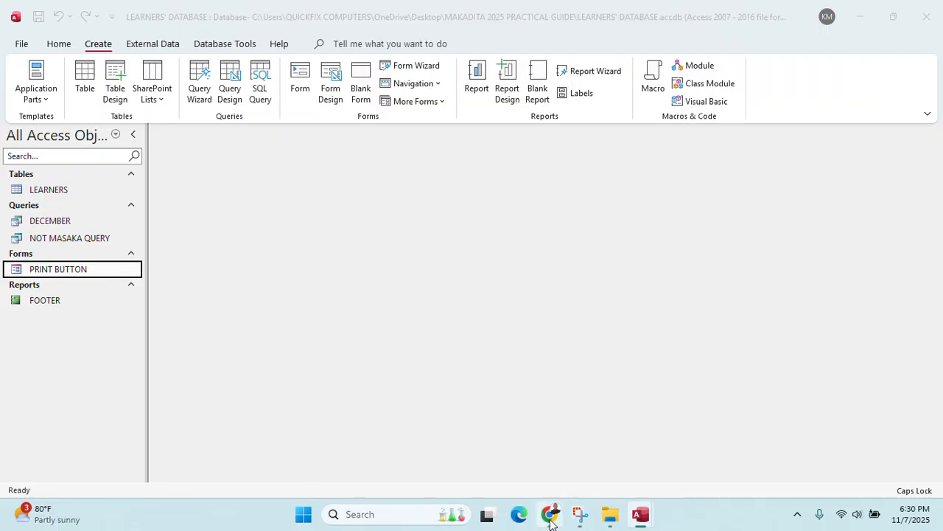
pyautogui.click(549, 513)
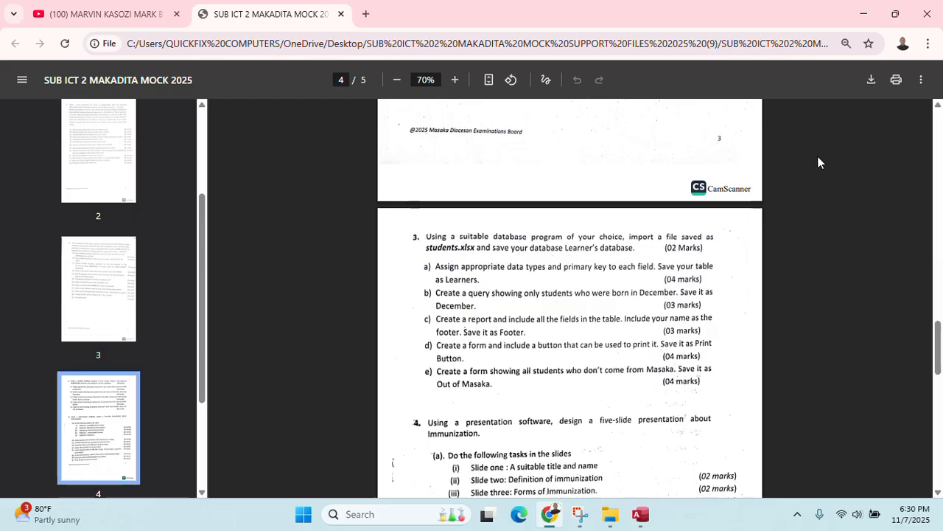
pyautogui.click(859, 14)
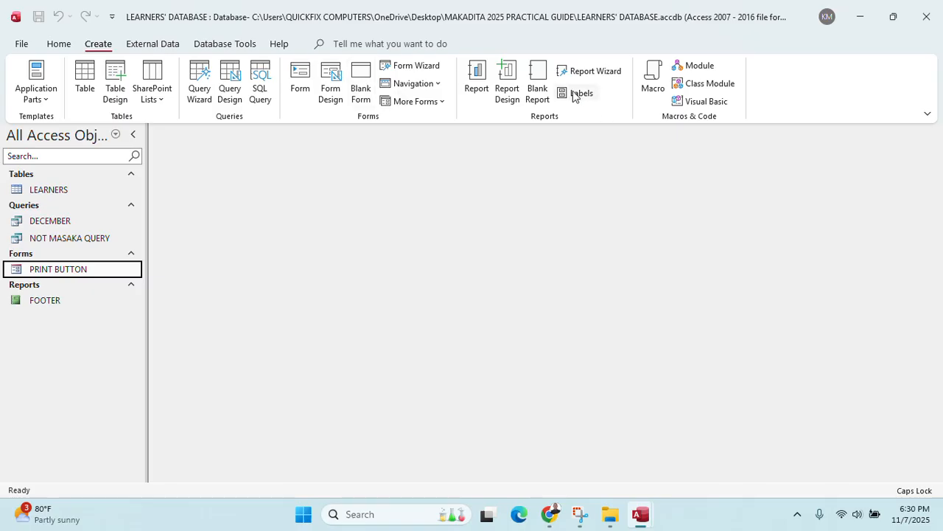
# Use the Form Wizard to build a Tabular form with all fields of NOT MASAKA QUERY
pyautogui.click(409, 68)
pyautogui.click(486, 179)
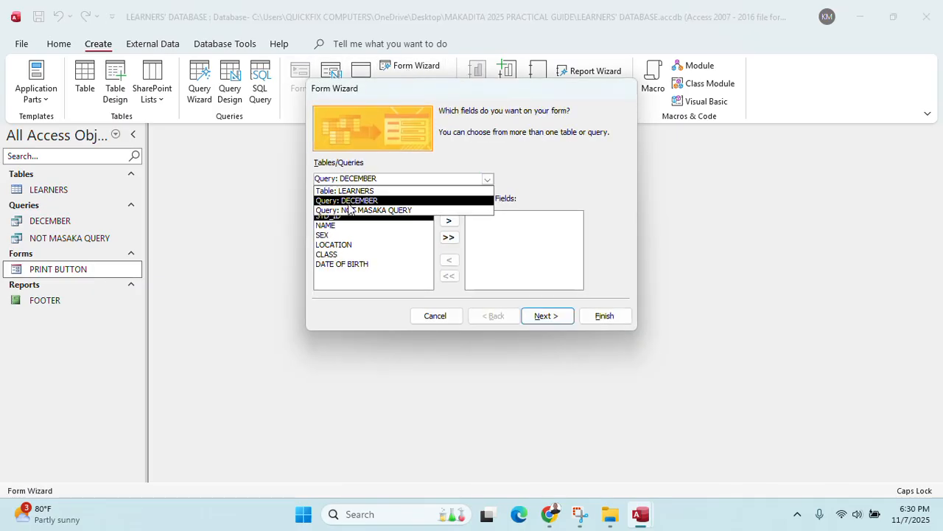
pyautogui.click(373, 211)
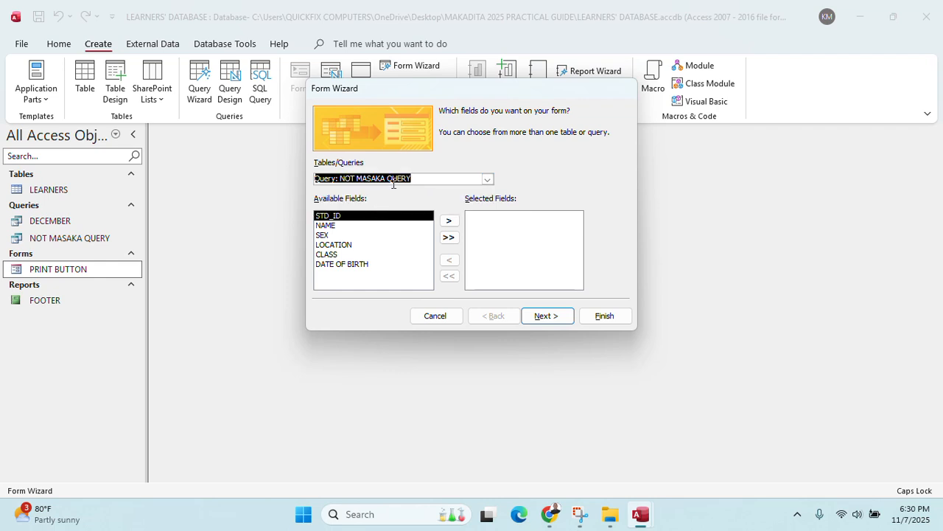
pyautogui.click(448, 237)
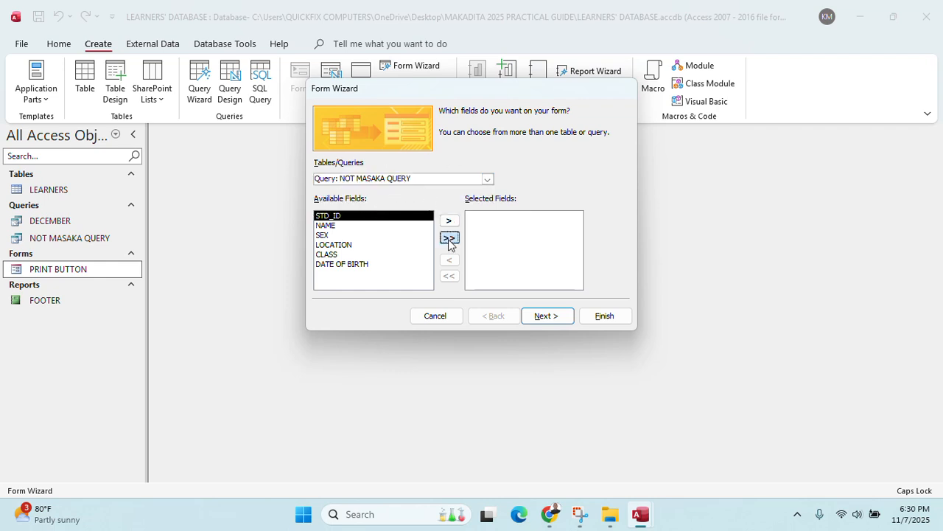
pyautogui.click(546, 316)
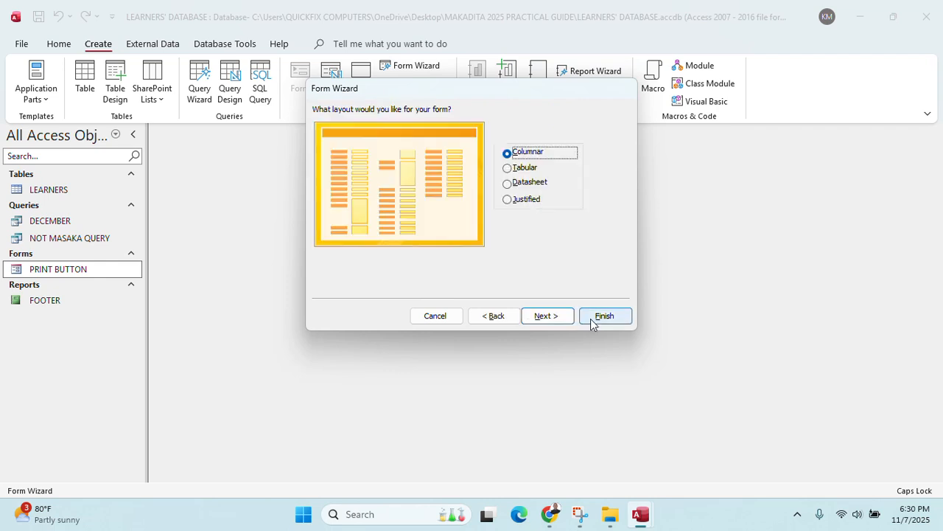
pyautogui.click(516, 171)
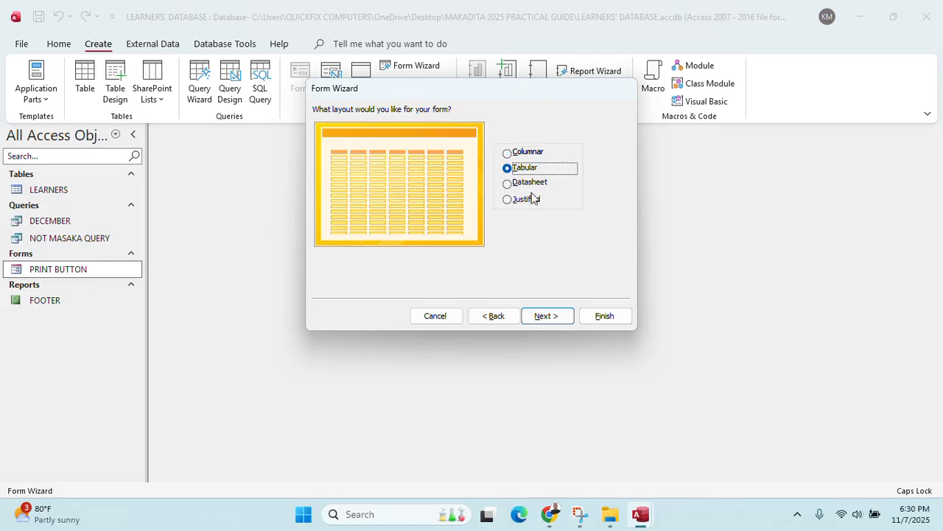
pyautogui.click(544, 317)
pyautogui.click(603, 316)
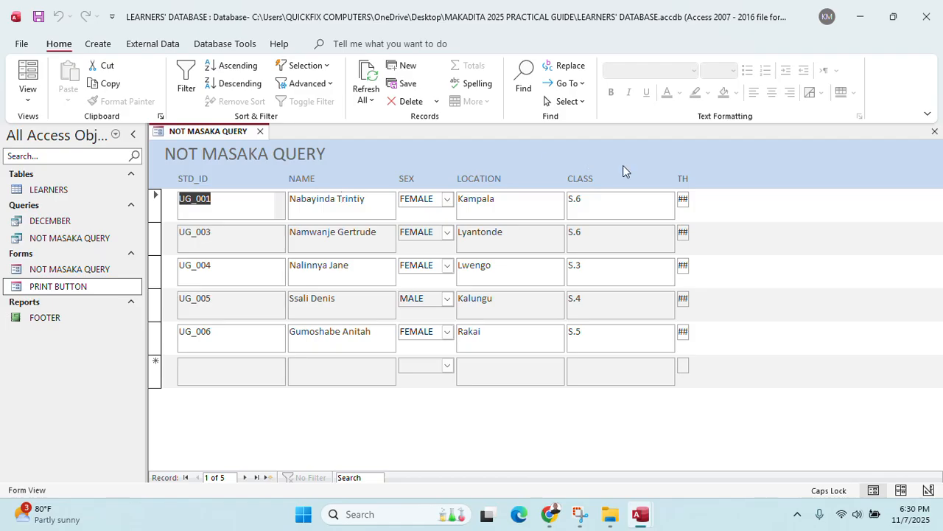
# In Design View, widen the form sections, enlarge the header and stretch the title box
pyautogui.rightClick(194, 132)
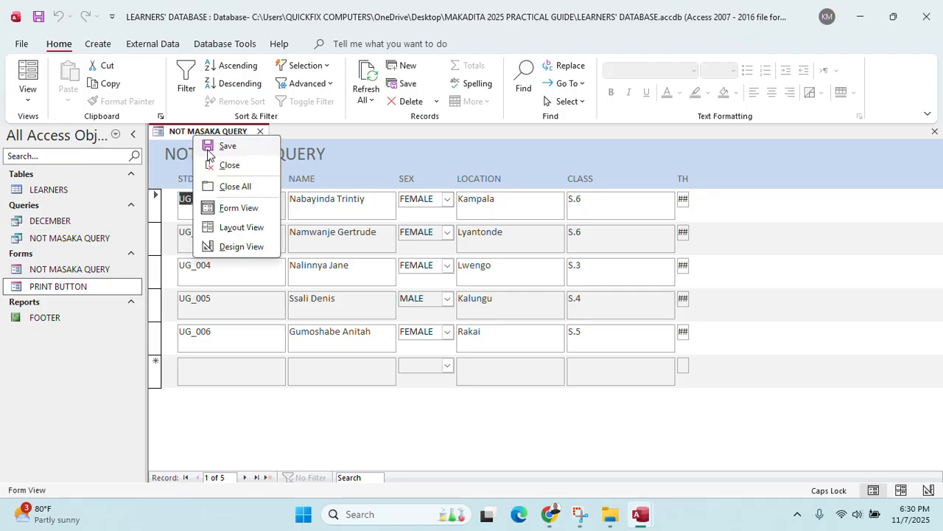
pyautogui.click(247, 246)
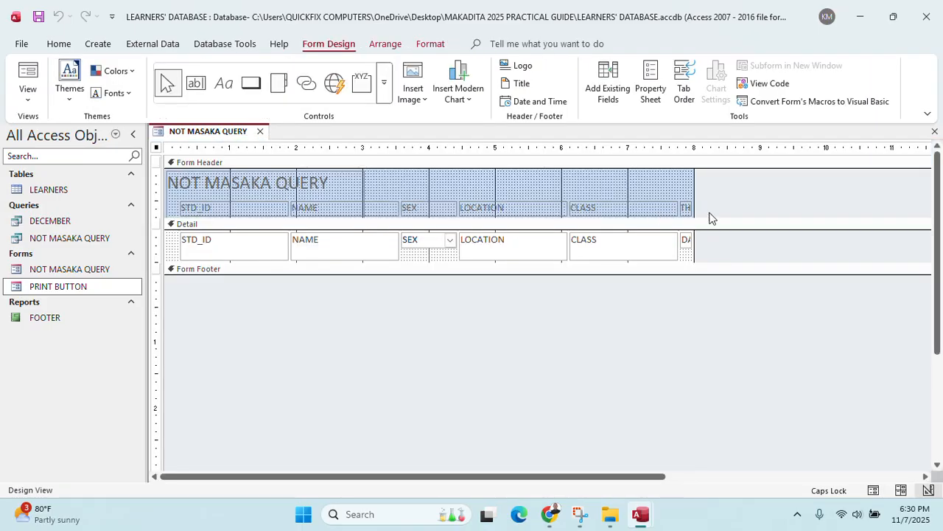
pyautogui.moveTo(693, 177); pyautogui.dragTo(832, 183)
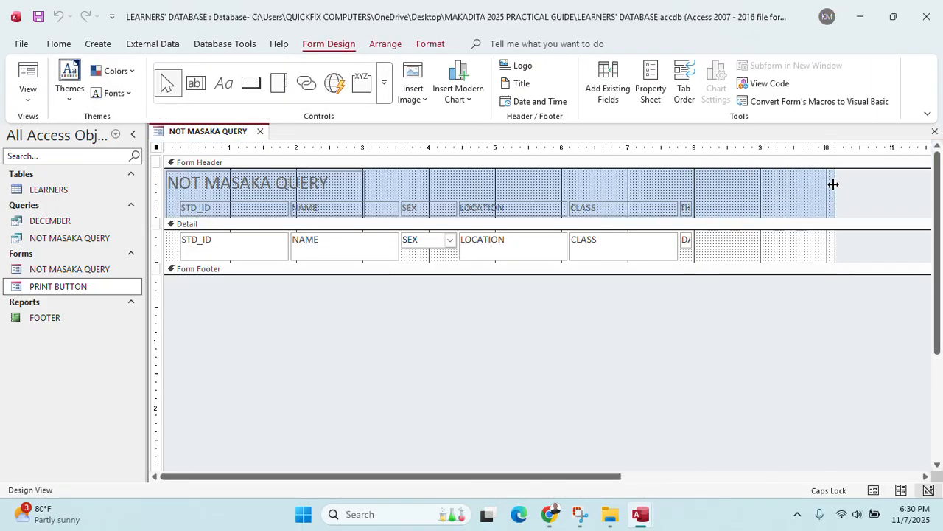
pyautogui.moveTo(585, 275); pyautogui.dragTo(577, 345)
pyautogui.click(249, 183)
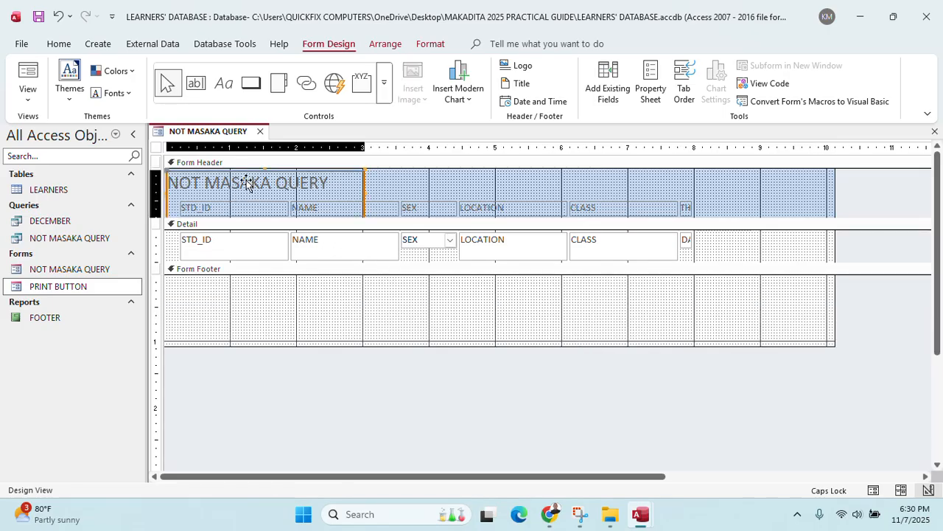
pyautogui.moveTo(451, 218); pyautogui.dragTo(452, 232)
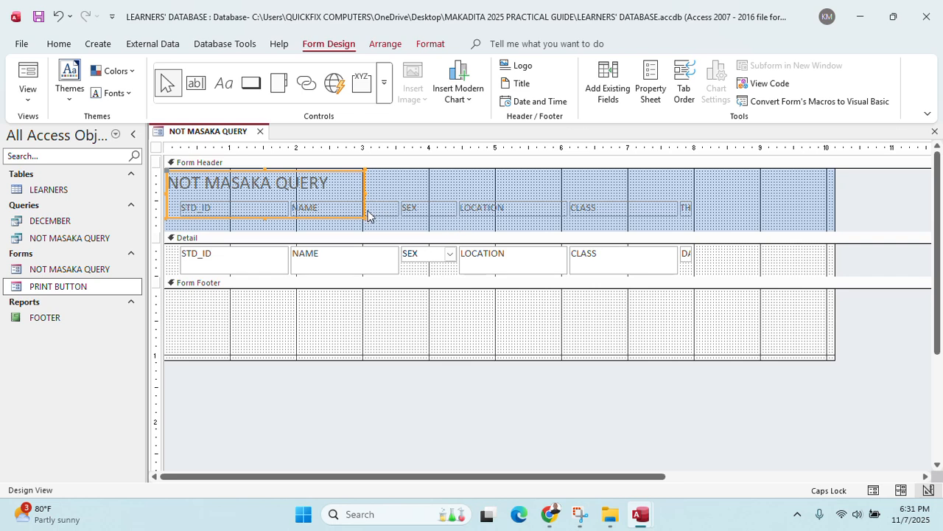
pyautogui.moveTo(363, 219); pyautogui.dragTo(666, 197)
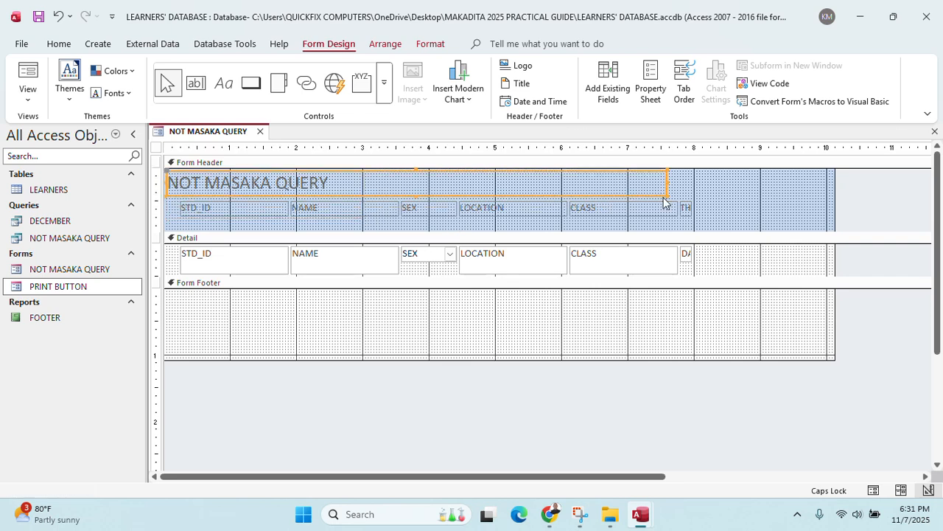
# Retype the header title as 'A FORM THAT SHOWS ALL STUDENTS WHO DONOT COME FROM MASAKA'
pyautogui.click(377, 180)
pyautogui.press('BackSpace')
pyautogui.press('BackSpace')
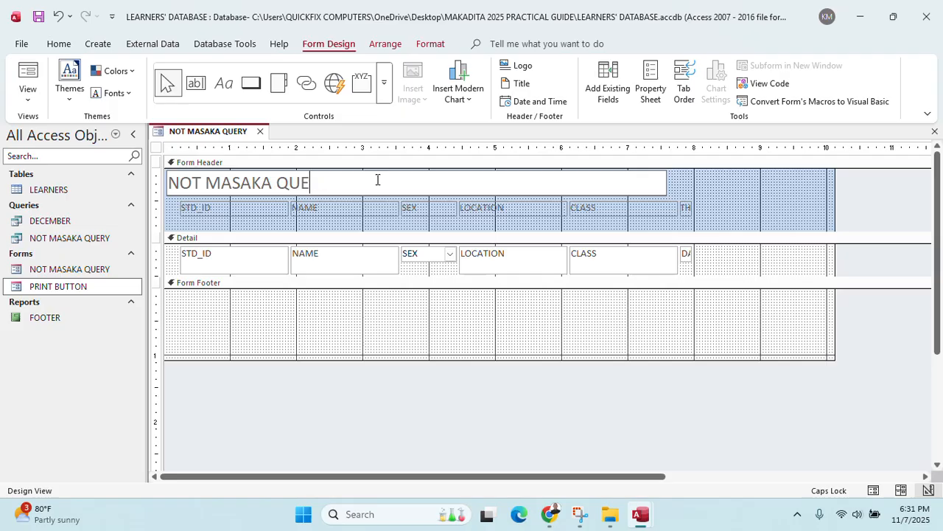
pyautogui.hotkey('ctrl', 'a')
pyautogui.press('BackSpace')
pyautogui.write('A F')
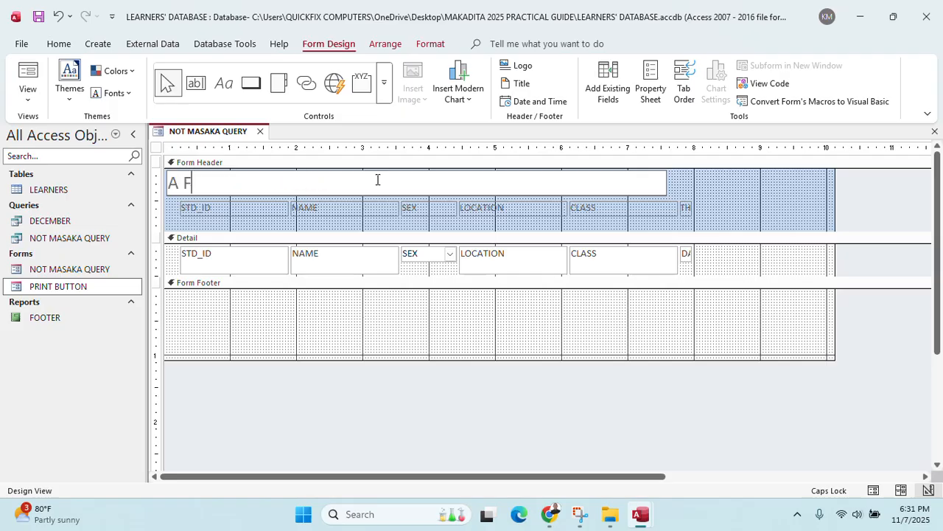
pyautogui.write('ORM THATY')
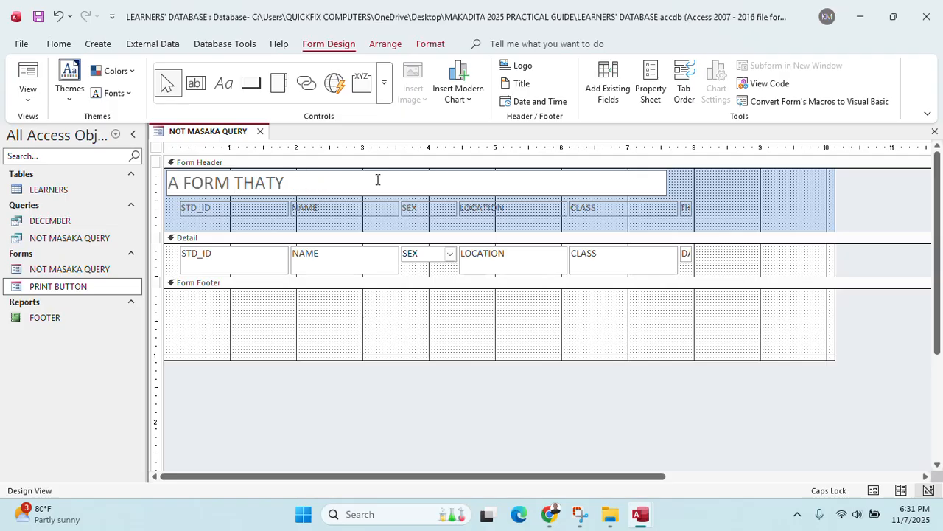
pyautogui.press('BackSpace')
pyautogui.write('SHOWS ALL ')
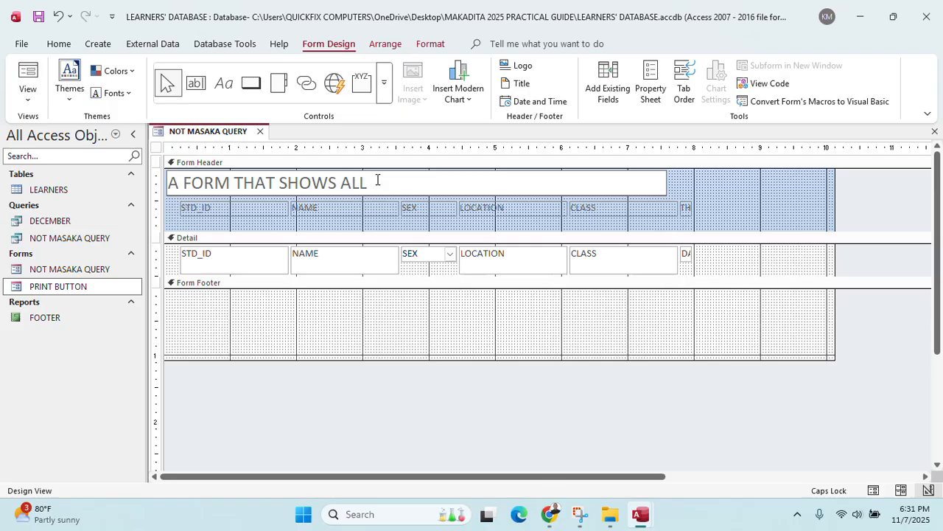
pyautogui.write('STUDENTS ')
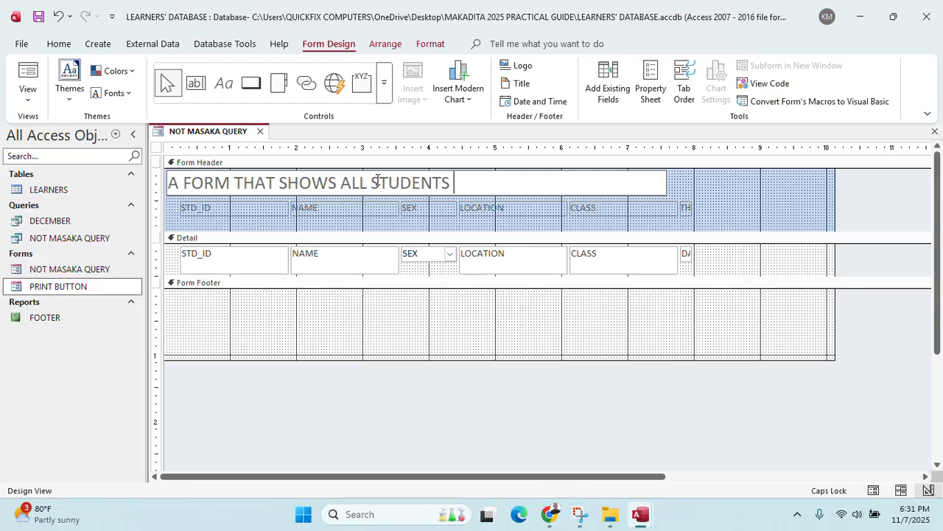
pyautogui.write('WHO DONOT COM')
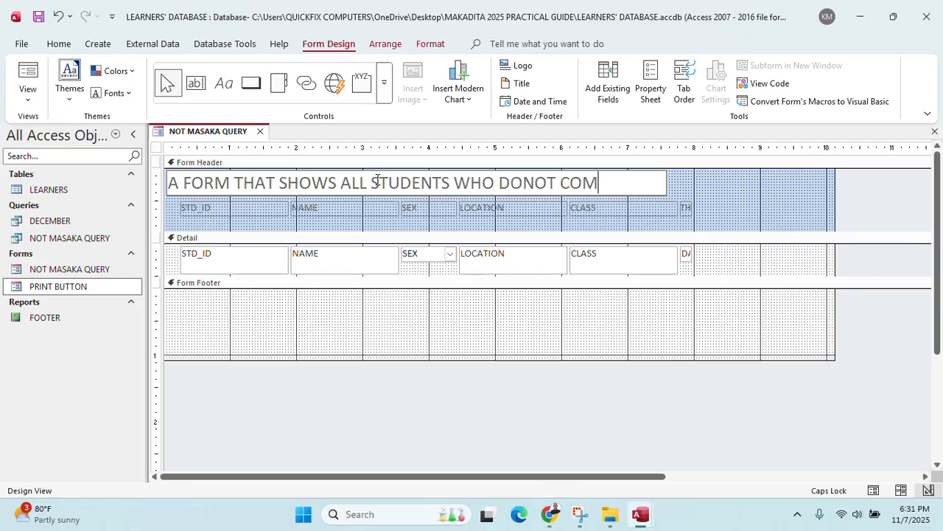
pyautogui.write('E FROM')
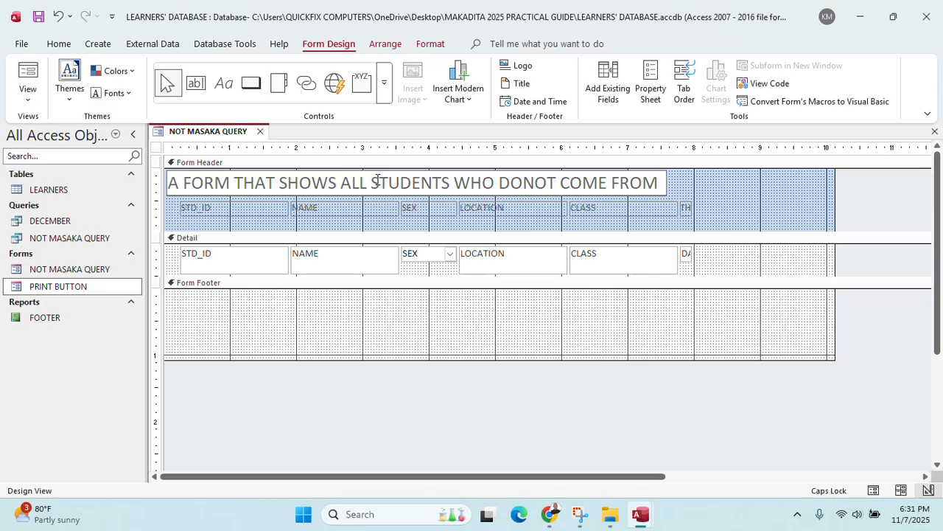
pyautogui.write(' MASAKA')
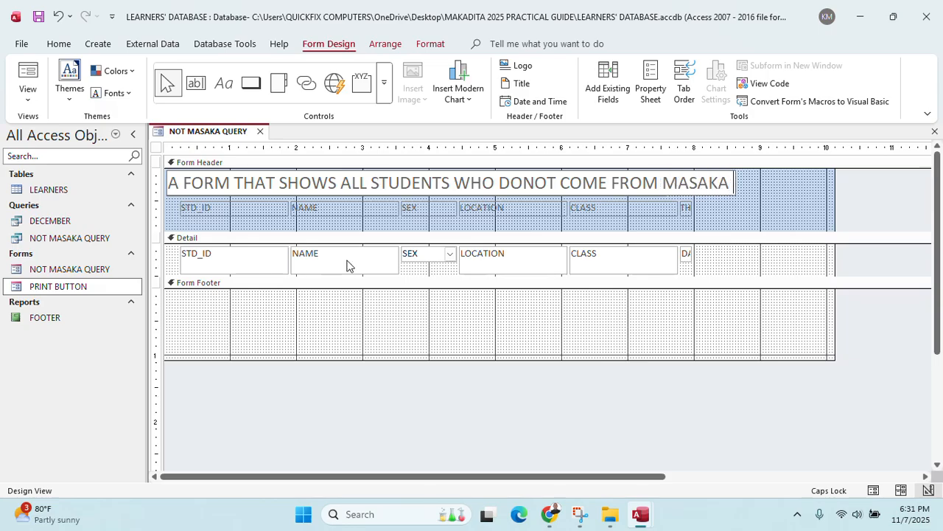
# Widen the DATE OF BIRTH text box and heading, then open the form in Form View
pyautogui.click(688, 255)
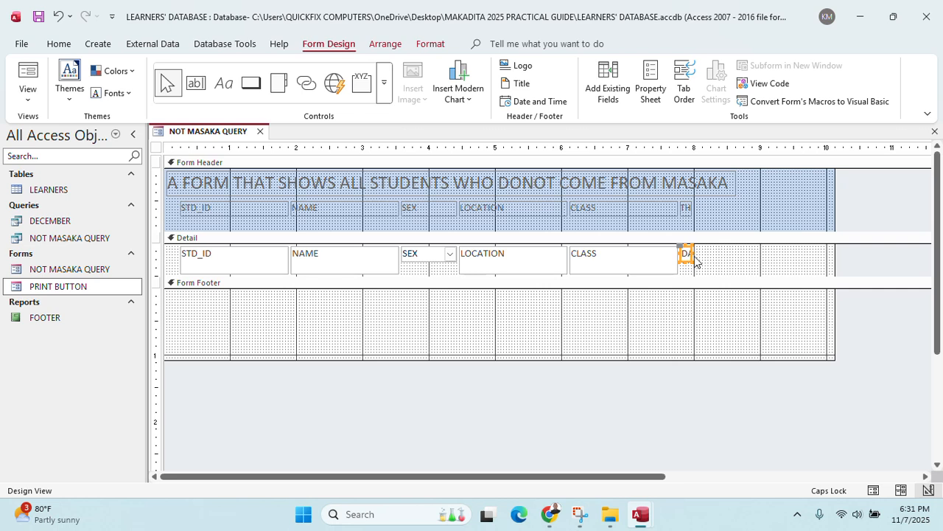
pyautogui.moveTo(692, 254); pyautogui.dragTo(750, 253)
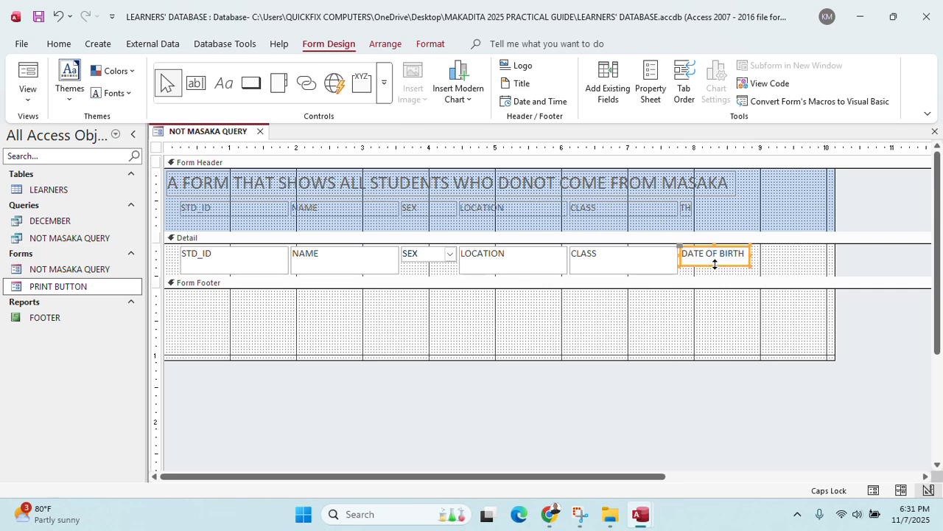
pyautogui.click(686, 208)
pyautogui.moveTo(688, 208); pyautogui.dragTo(762, 208)
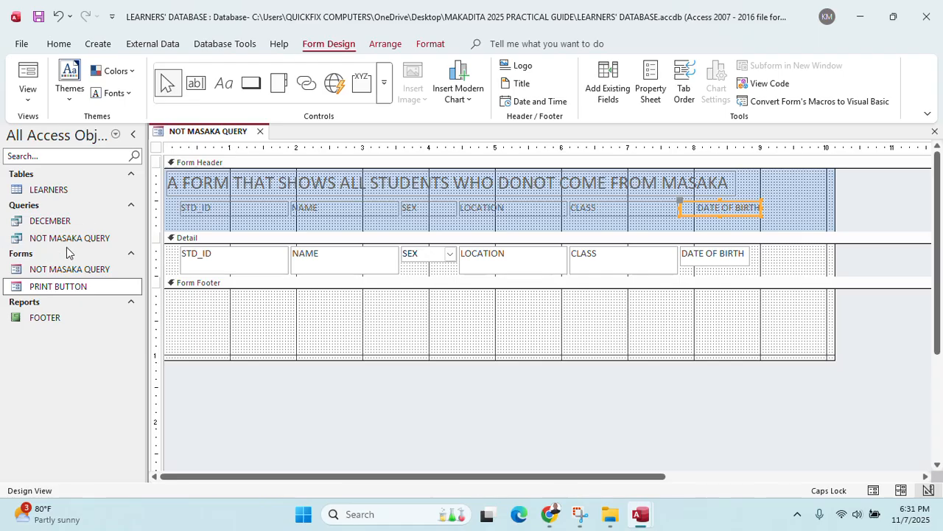
pyautogui.doubleClick(69, 269)
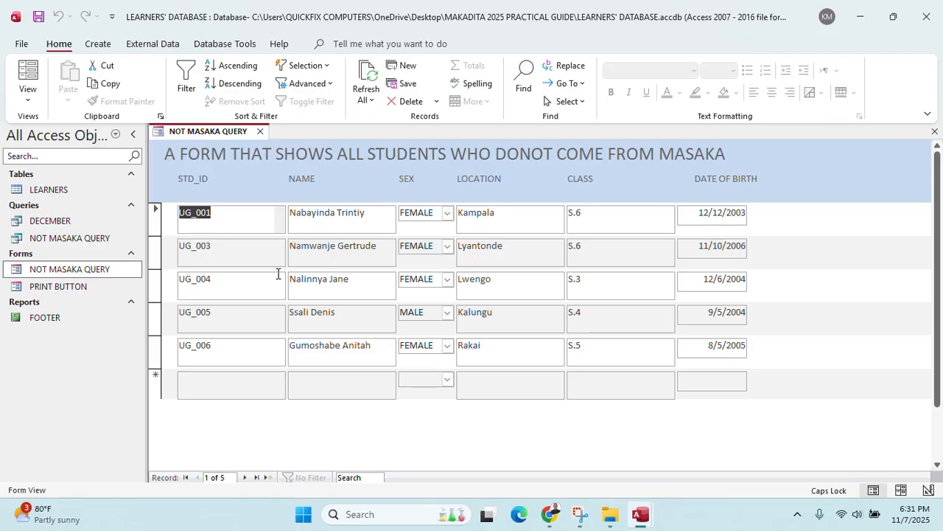
pyautogui.click(549, 513)
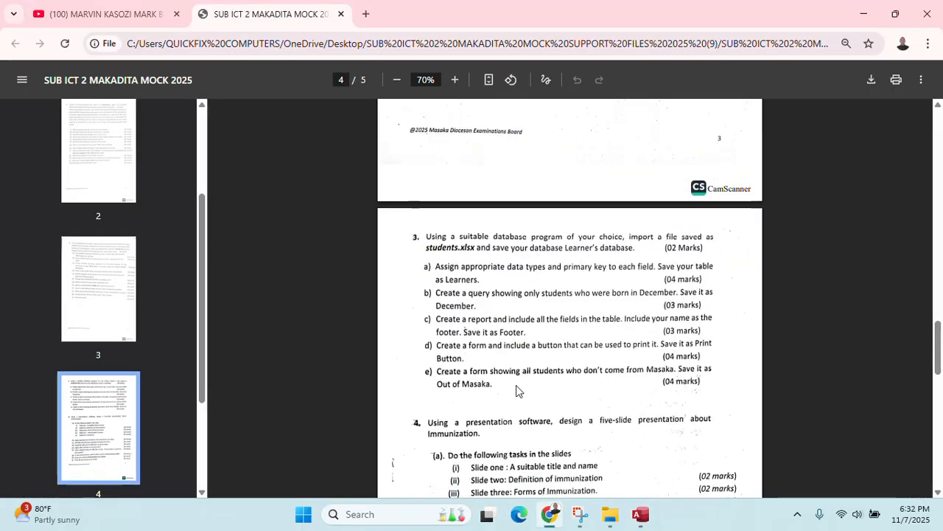
pyautogui.click(862, 14)
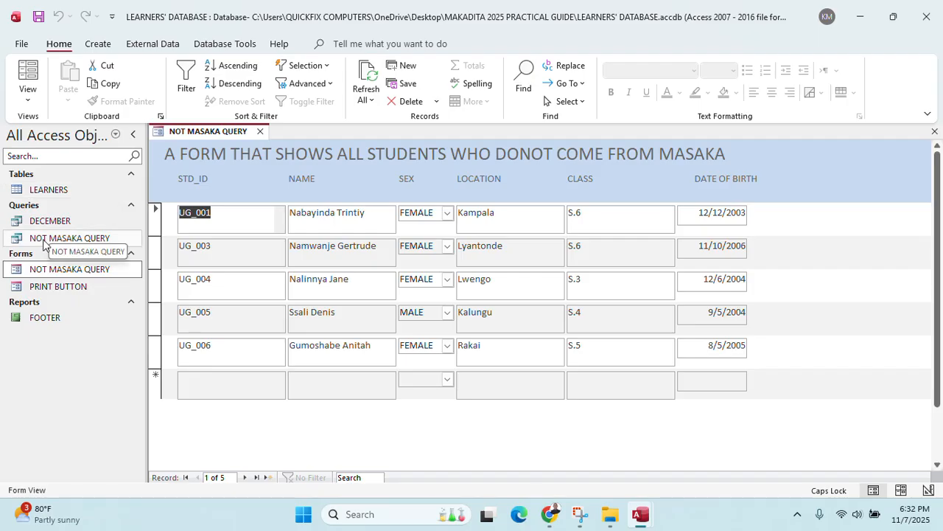
# Open the PRINT BUTTON form and LEARNERS table, then bring up the Print dialog
pyautogui.doubleClick(58, 286)
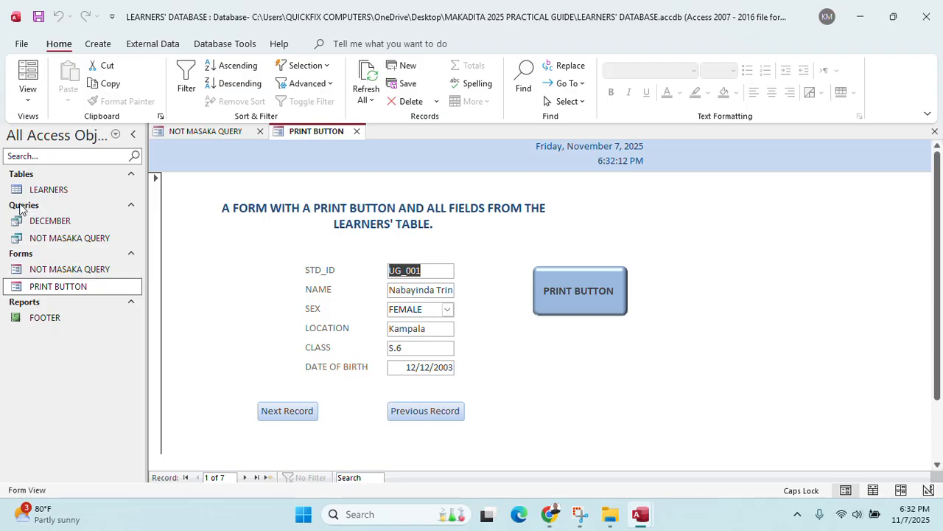
pyautogui.doubleClick(67, 197)
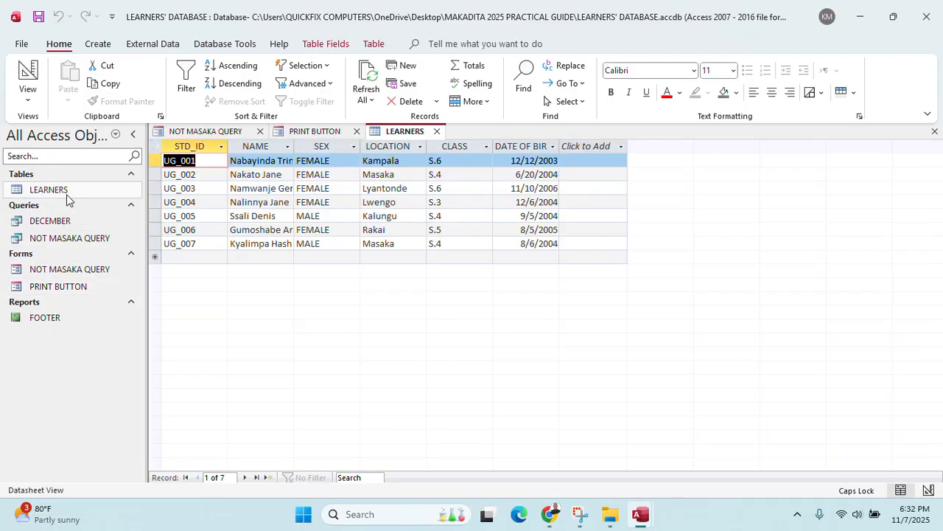
pyautogui.hotkey('ctrl', 'p')
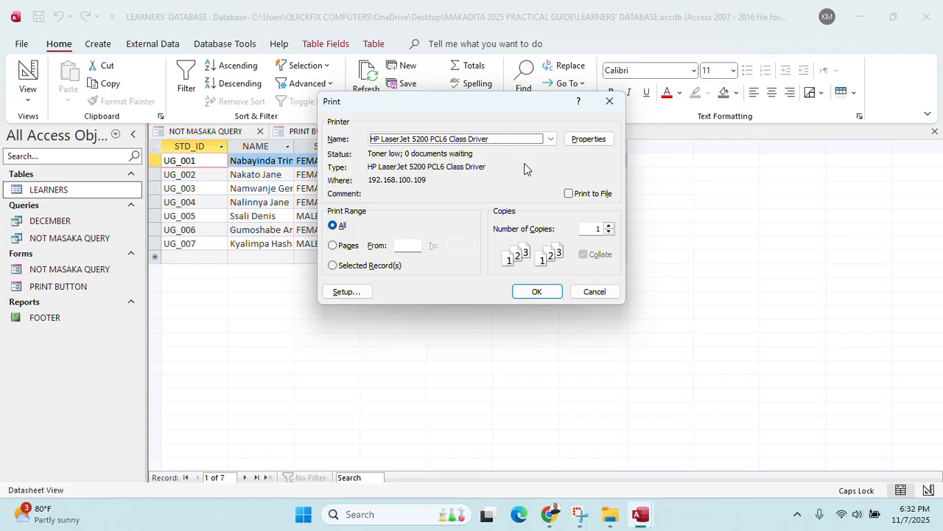
# Print the LEARNERS table in landscape, then close the open table and form tabs
pyautogui.click(588, 139)
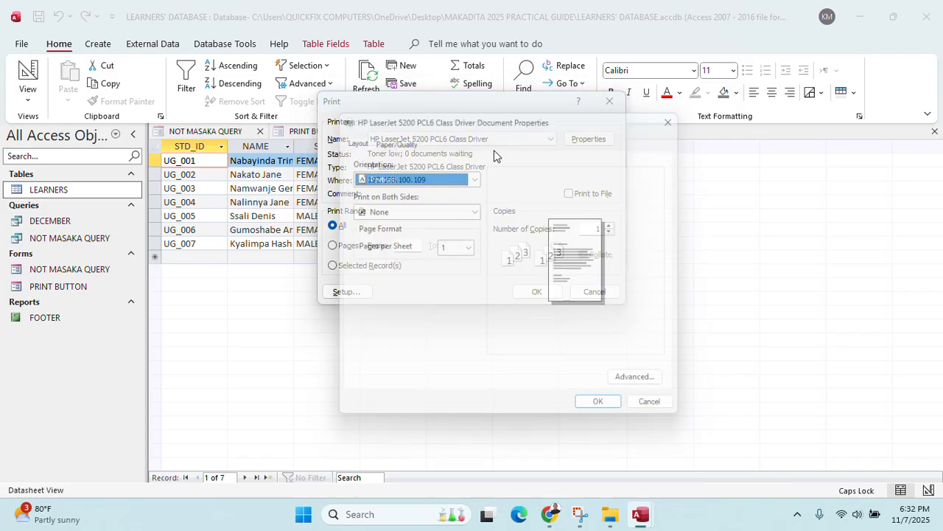
pyautogui.click(444, 175)
pyautogui.click(419, 204)
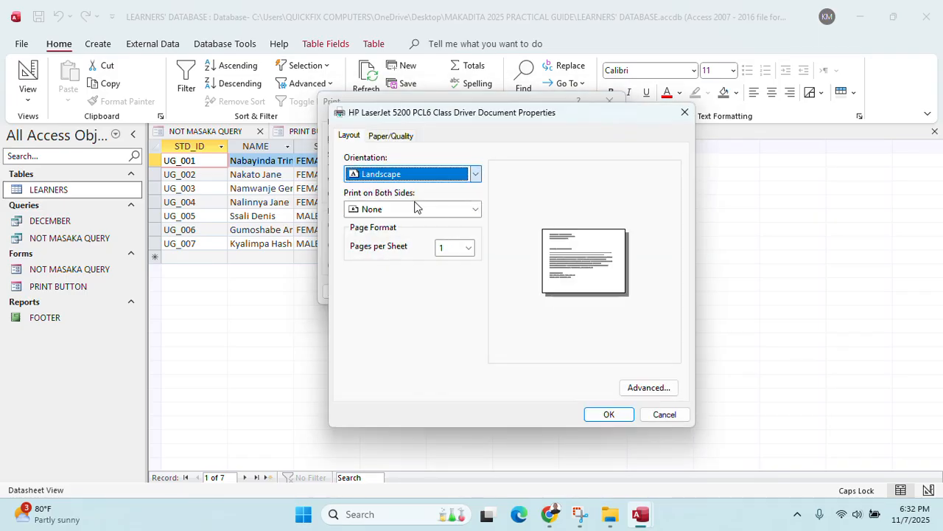
pyautogui.click(596, 414)
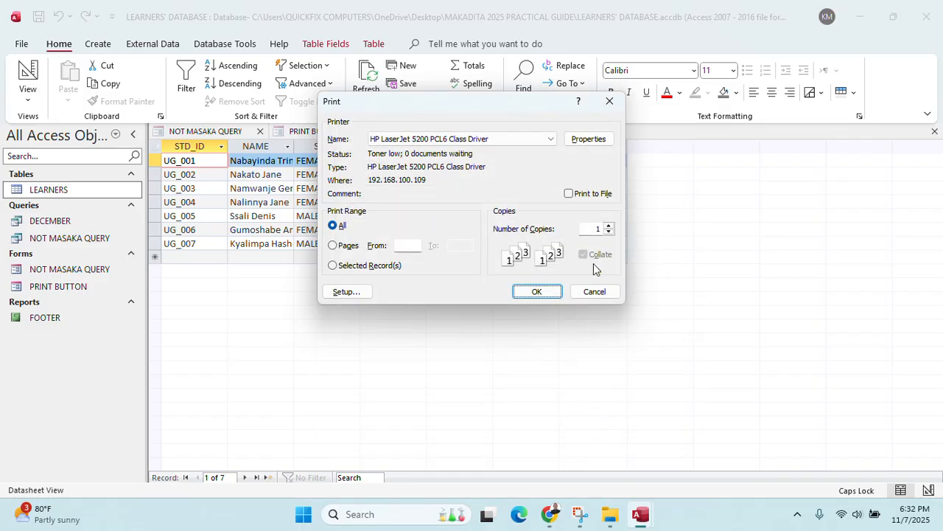
pyautogui.click(551, 294)
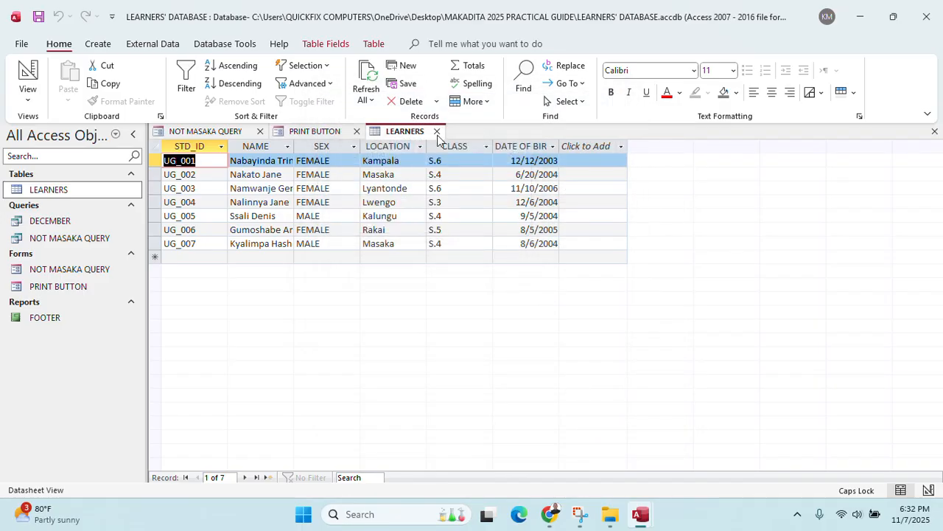
pyautogui.click(436, 130)
pyautogui.click(357, 131)
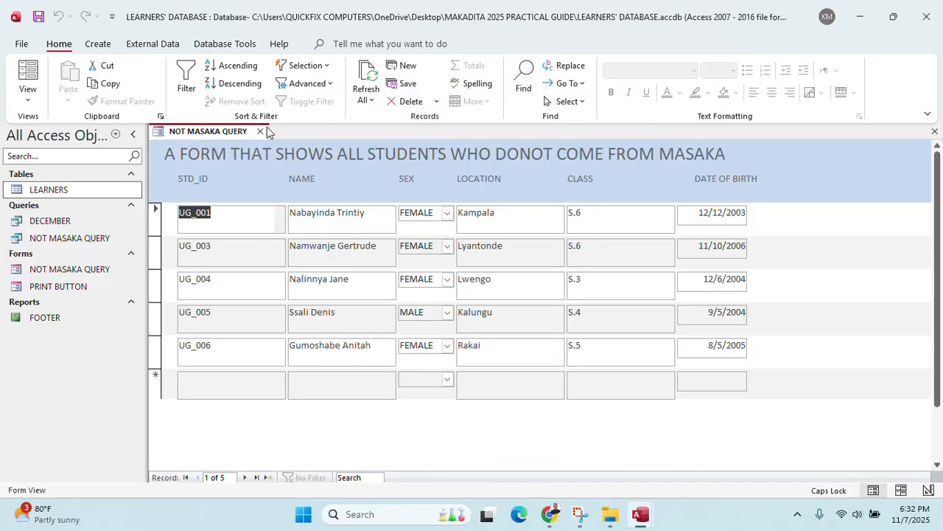
pyautogui.click(260, 131)
# Print the DECEMBER query results in landscape orientation
pyautogui.doubleClick(73, 220)
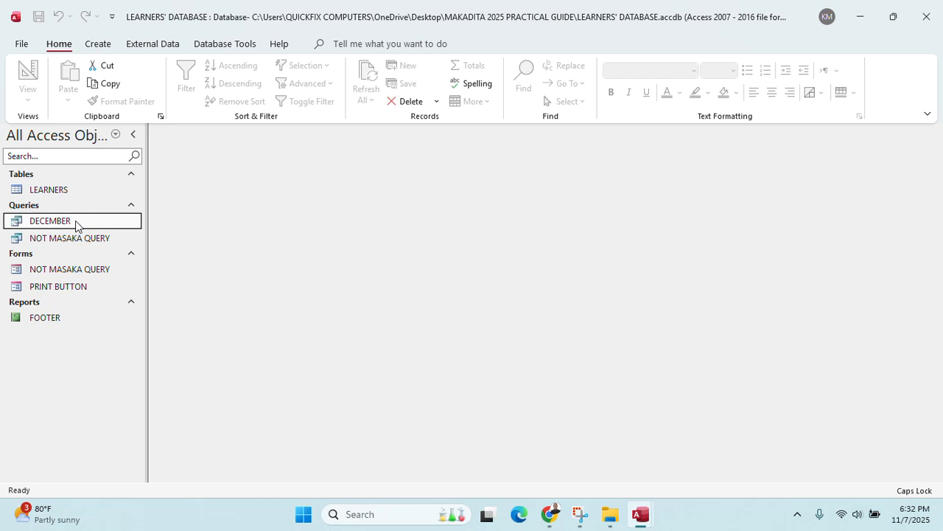
pyautogui.hotkey('ctrl', 'p')
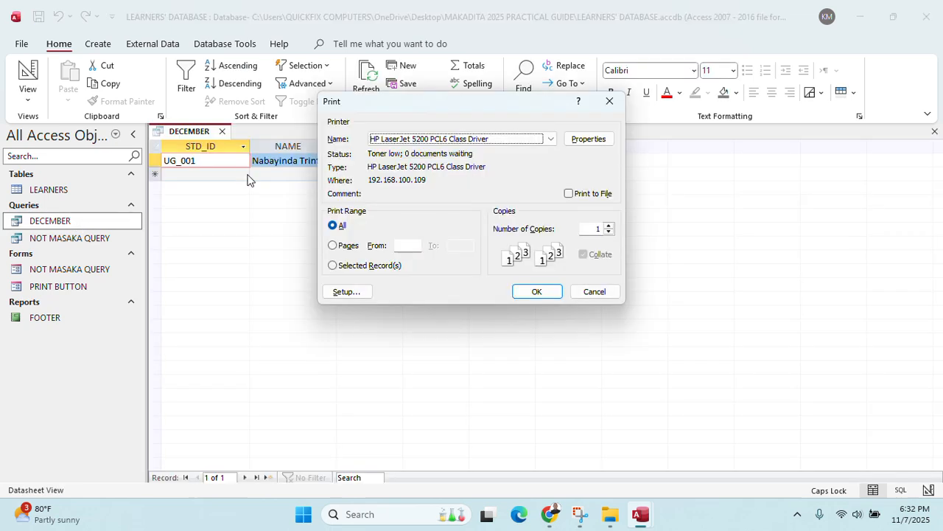
pyautogui.click(594, 141)
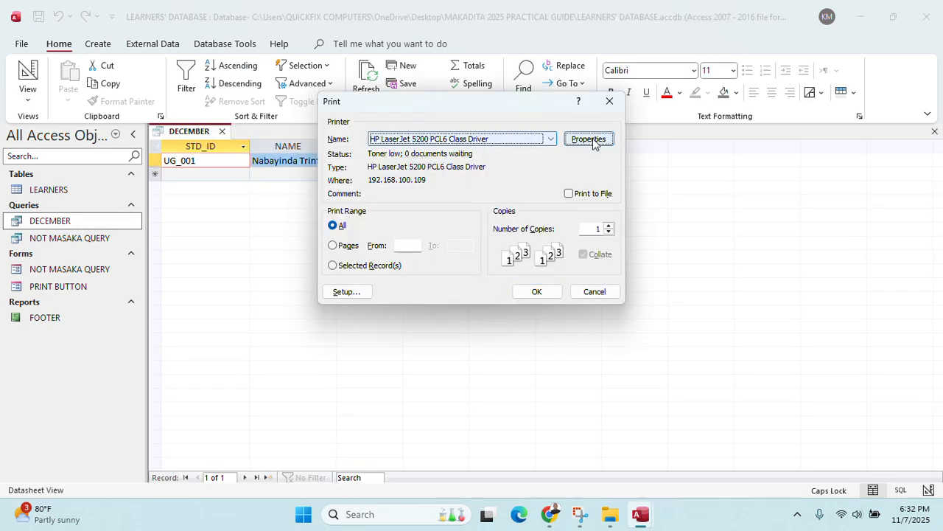
pyautogui.click(413, 174)
pyautogui.click(385, 200)
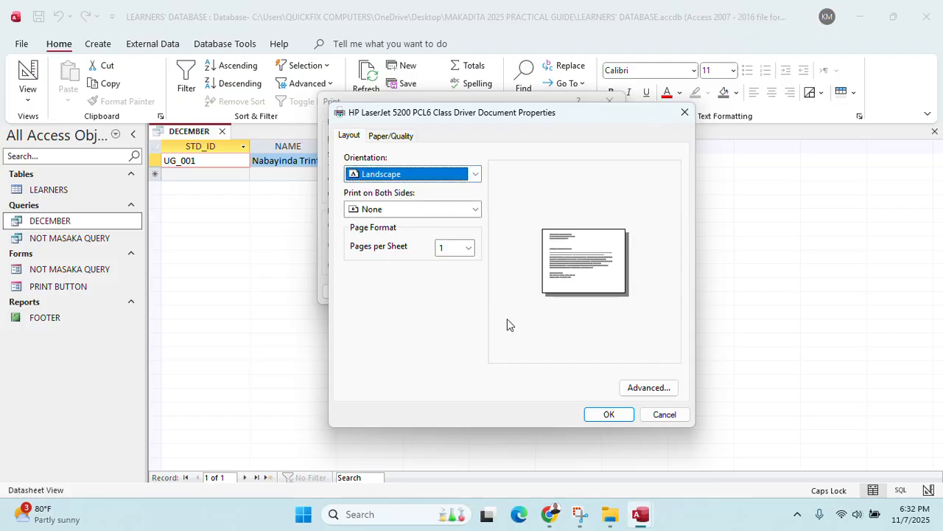
pyautogui.click(605, 413)
pyautogui.click(538, 294)
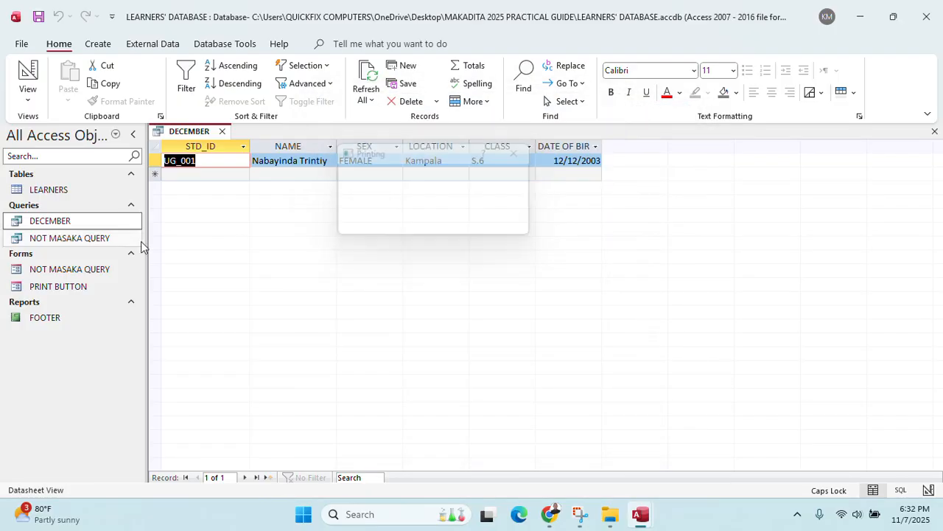
# Print the NOT MASAKA QUERY query results in landscape orientation
pyautogui.doubleClick(91, 238)
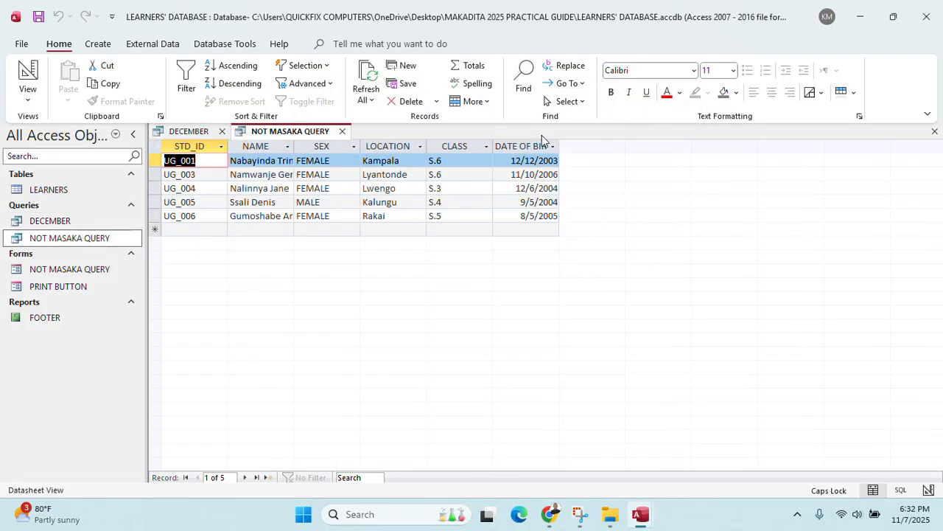
pyautogui.hotkey('ctrl', 'p')
pyautogui.click(576, 141)
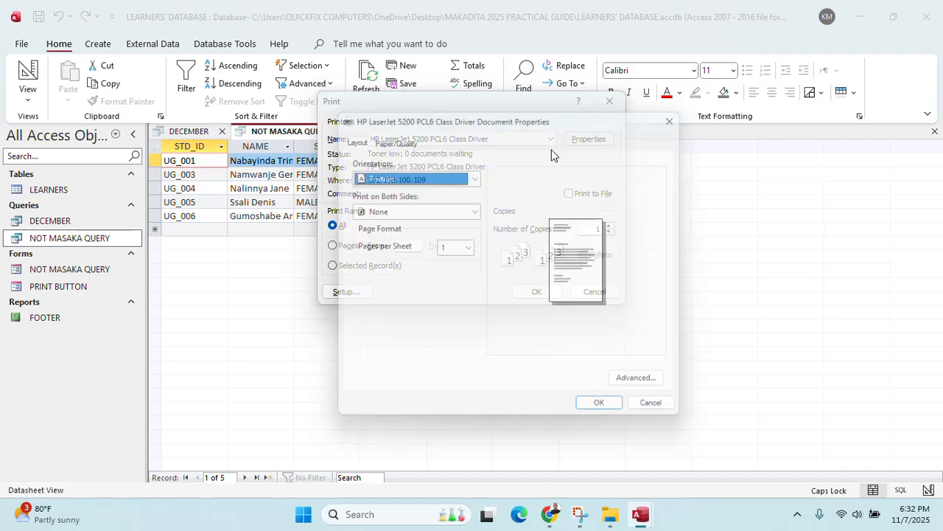
pyautogui.click(413, 174)
pyautogui.click(413, 199)
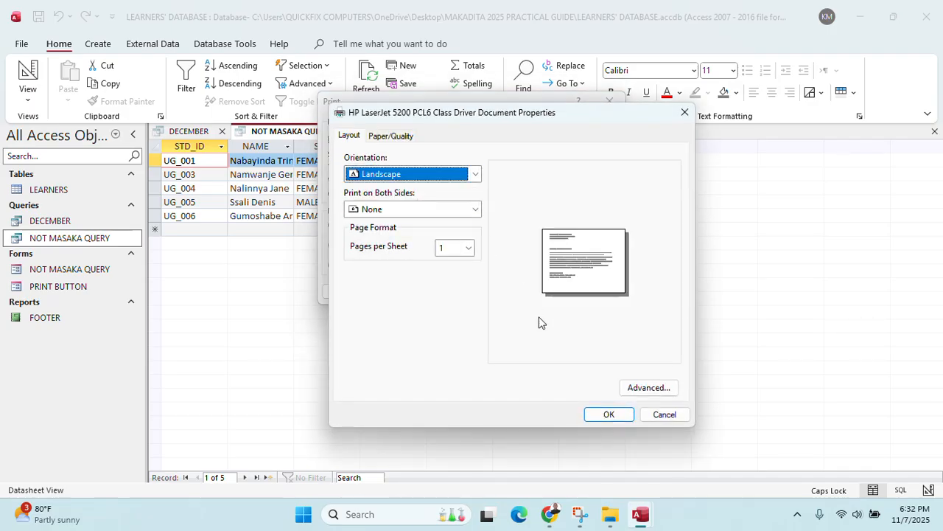
pyautogui.click(606, 415)
pyautogui.click(544, 292)
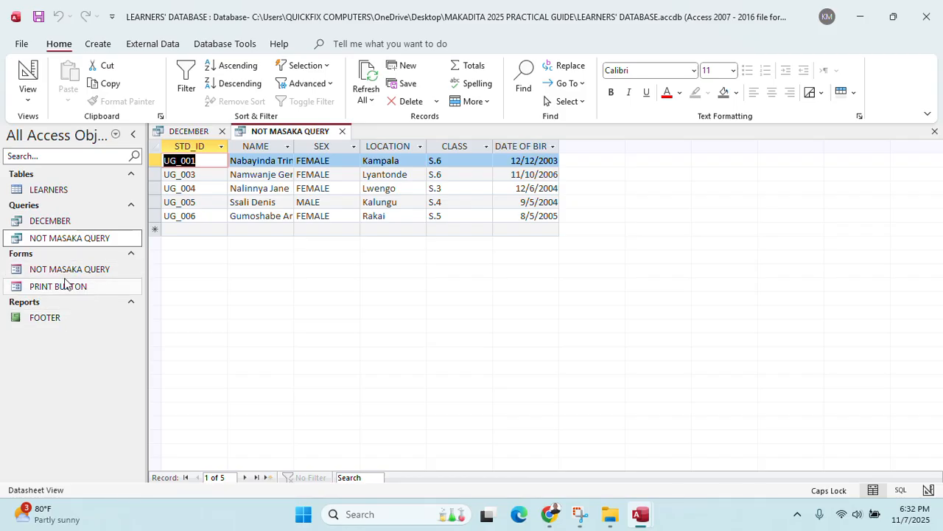
# Print the NOT MASAKA QUERY form in landscape on the HP LaserJet 5200 PCL6 Class Driver
pyautogui.doubleClick(67, 271)
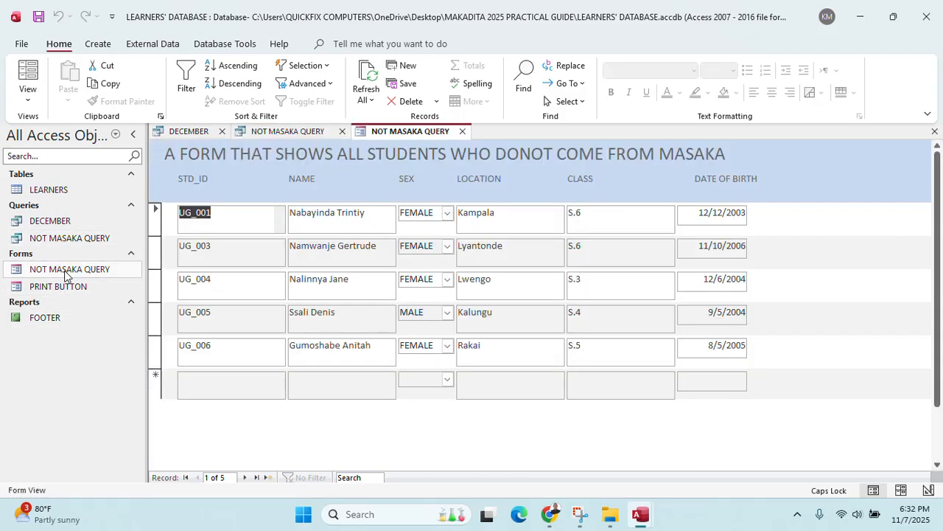
pyautogui.hotkey('ctrl', 'p')
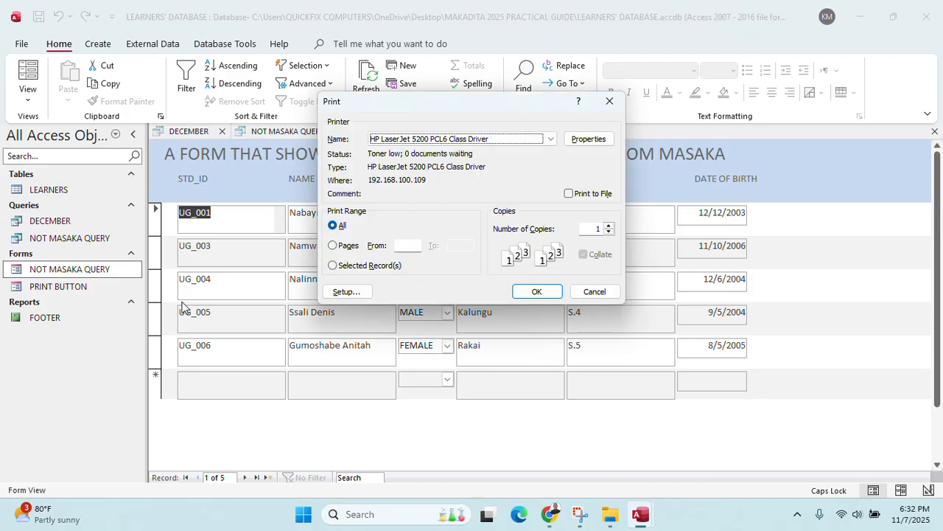
pyautogui.click(542, 138)
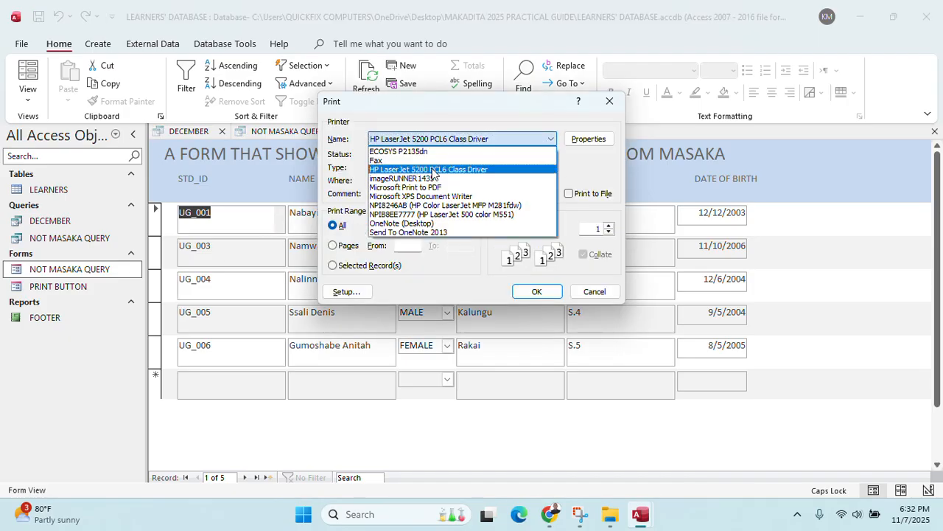
pyautogui.click(436, 169)
pyautogui.click(580, 140)
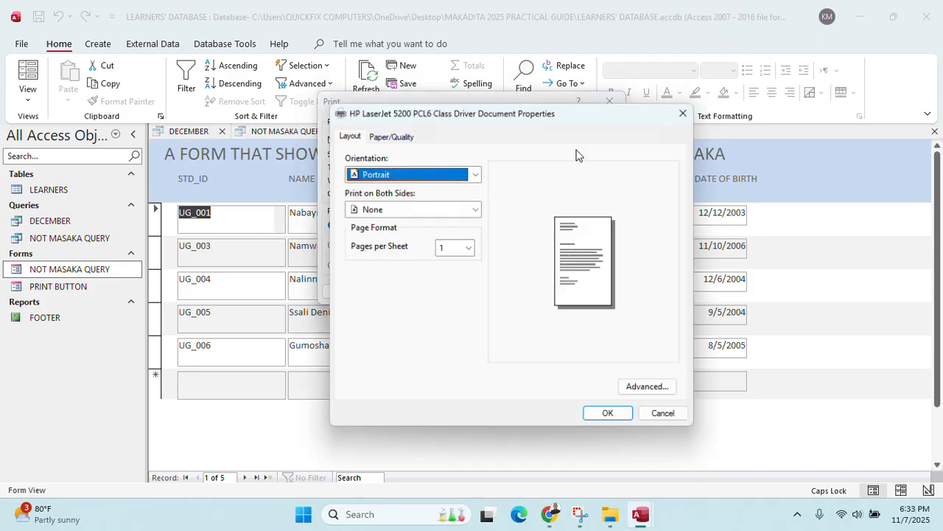
pyautogui.click(386, 212)
pyautogui.click(400, 177)
pyautogui.click(400, 174)
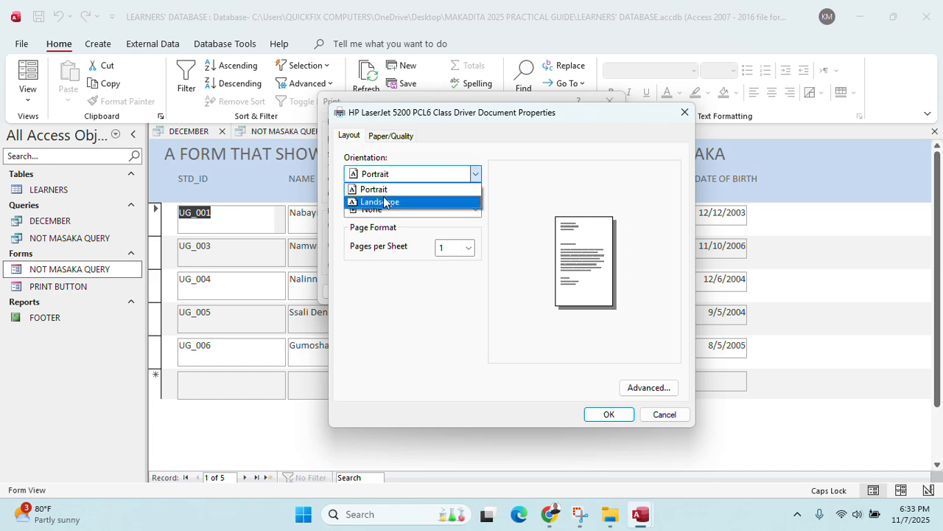
pyautogui.click(383, 203)
pyautogui.click(606, 414)
pyautogui.click(545, 289)
# Print the FOOTER report in landscape, accept the page-width warning, and exit Access
pyautogui.doubleClick(46, 317)
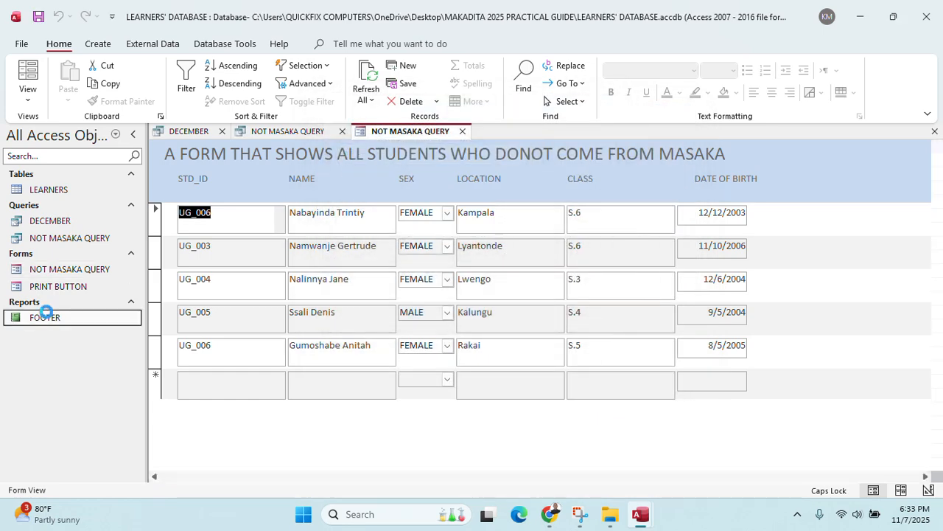
pyautogui.hotkey('ctrl', 'p')
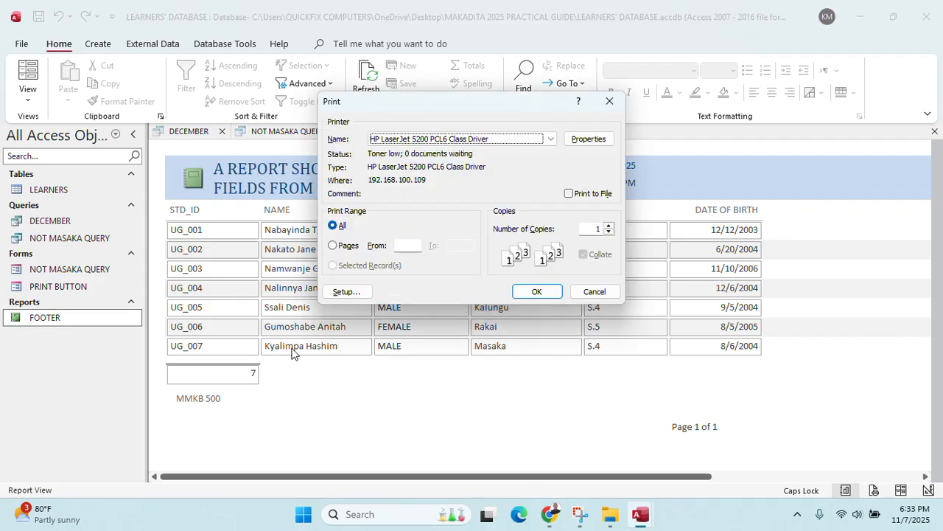
pyautogui.click(574, 142)
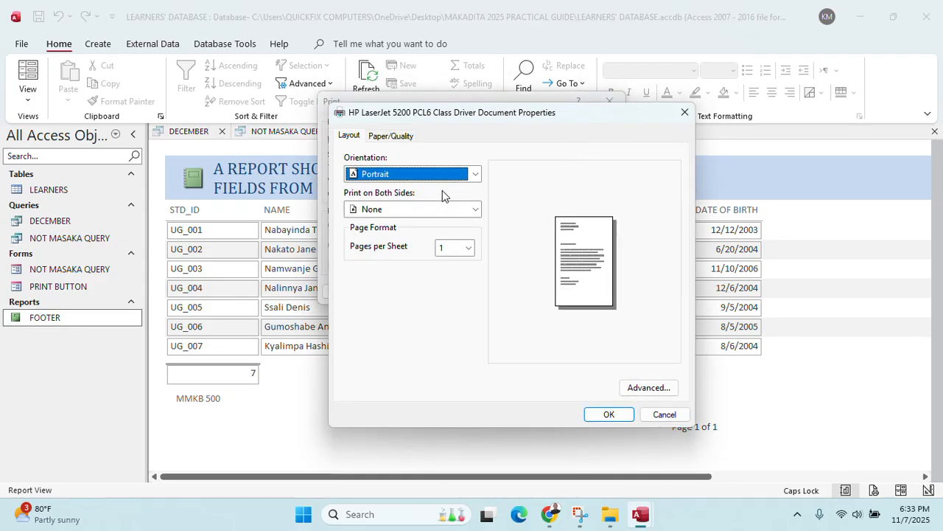
pyautogui.click(474, 174)
pyautogui.click(420, 200)
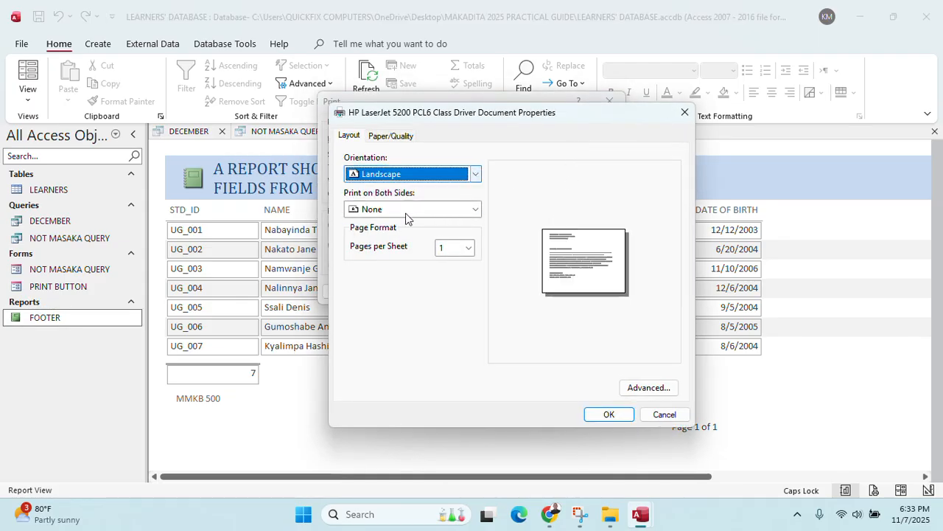
pyautogui.click(604, 414)
pyautogui.click(536, 290)
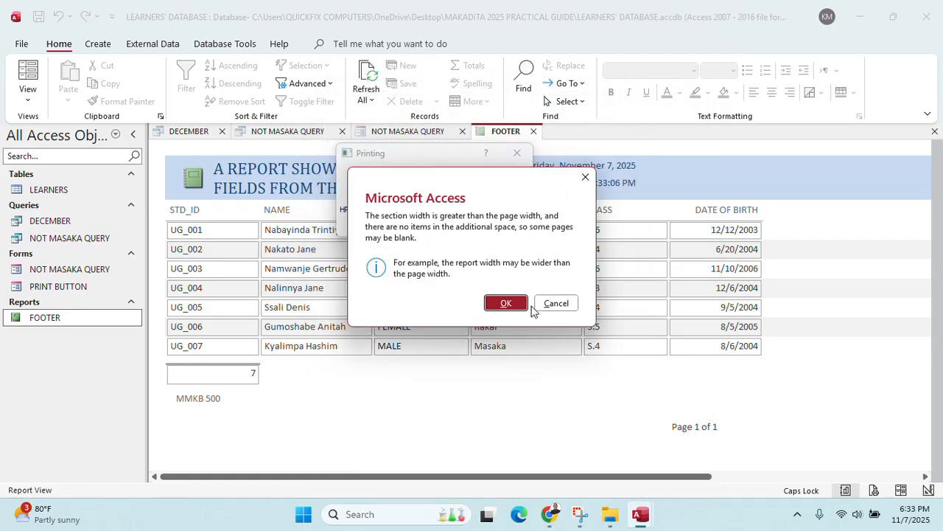
pyautogui.click(492, 302)
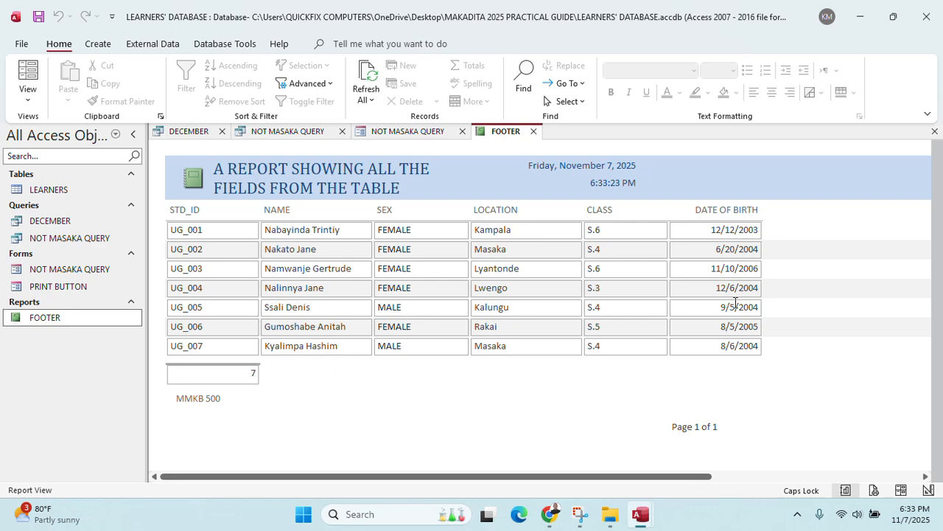
pyautogui.click(927, 16)
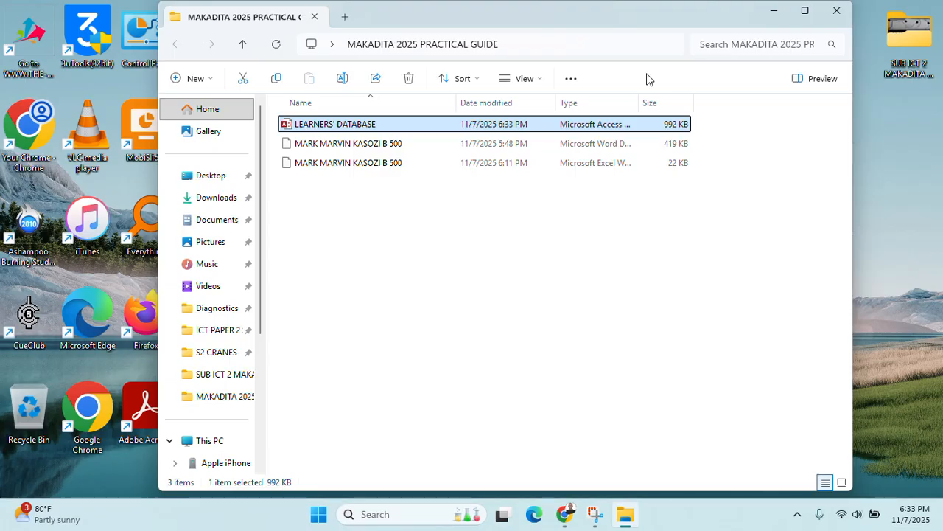
# Read mock exam question 4 about the five-slide Immunization presentation, then minimize Chrome
pyautogui.click(567, 514)
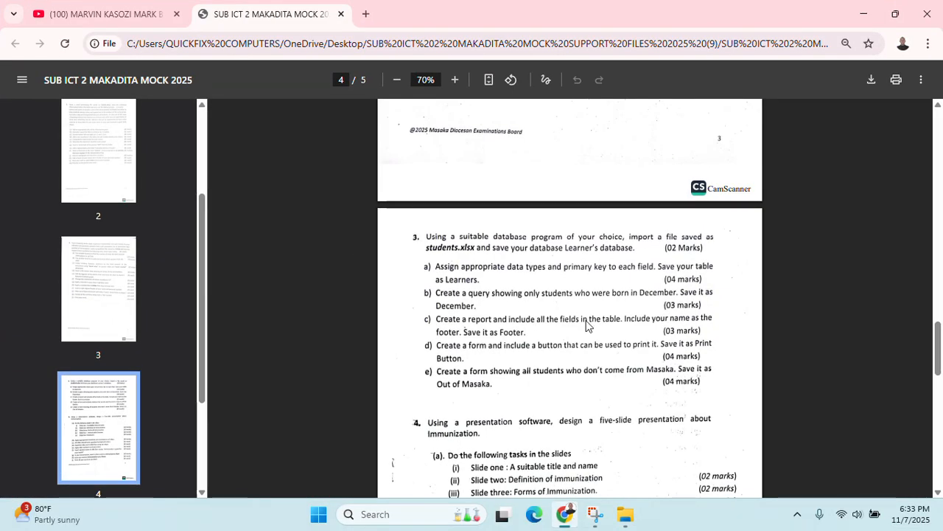
pyautogui.scroll(-4, 587, 326)
pyautogui.scroll(1, 587, 325)
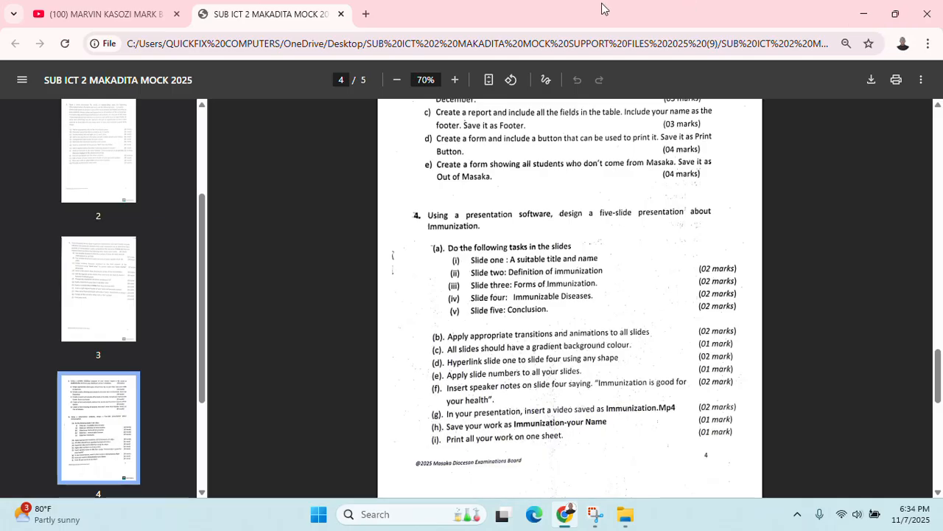
pyautogui.click(862, 10)
# Search Windows for 'POWER' to bring up PowerPoint as the best match
pyautogui.rightClick(326, 259)
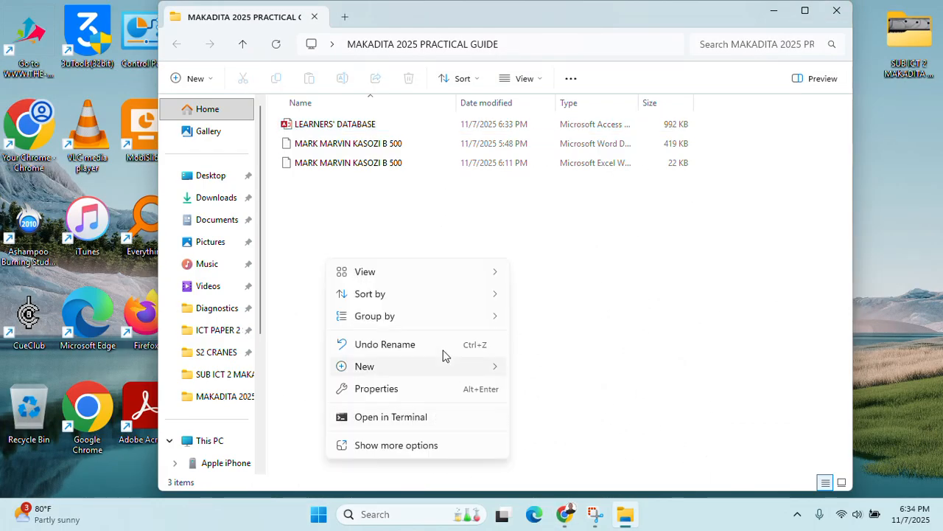
pyautogui.moveTo(410, 368)
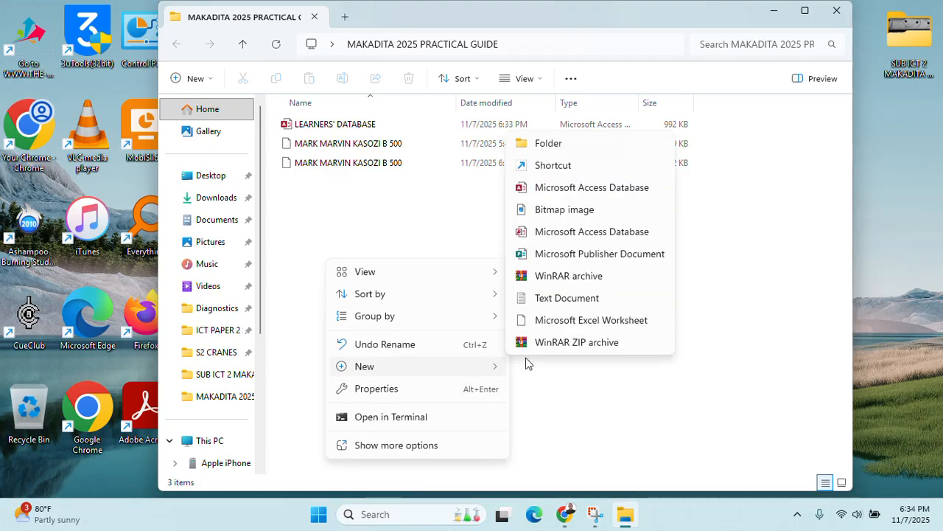
pyautogui.click(372, 210)
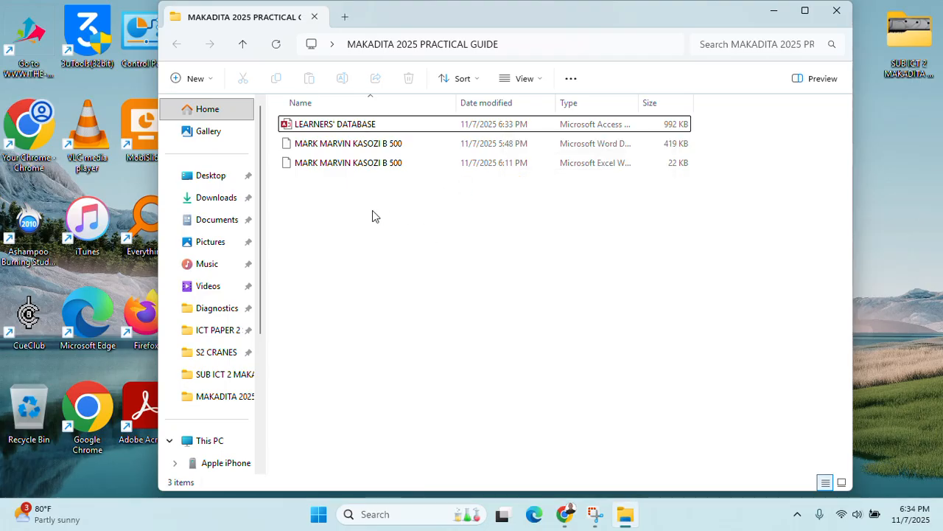
pyautogui.press('super')
pyautogui.write('POWER')
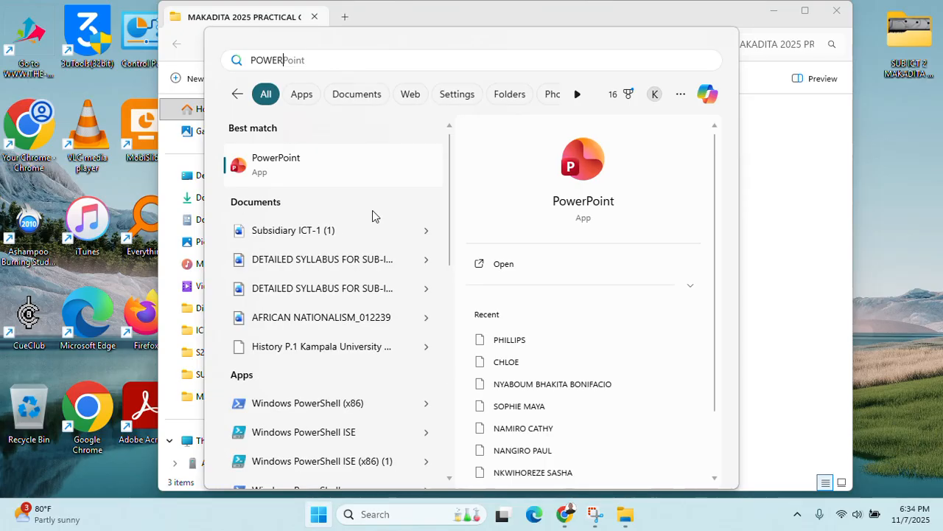
pyautogui.press('Return')
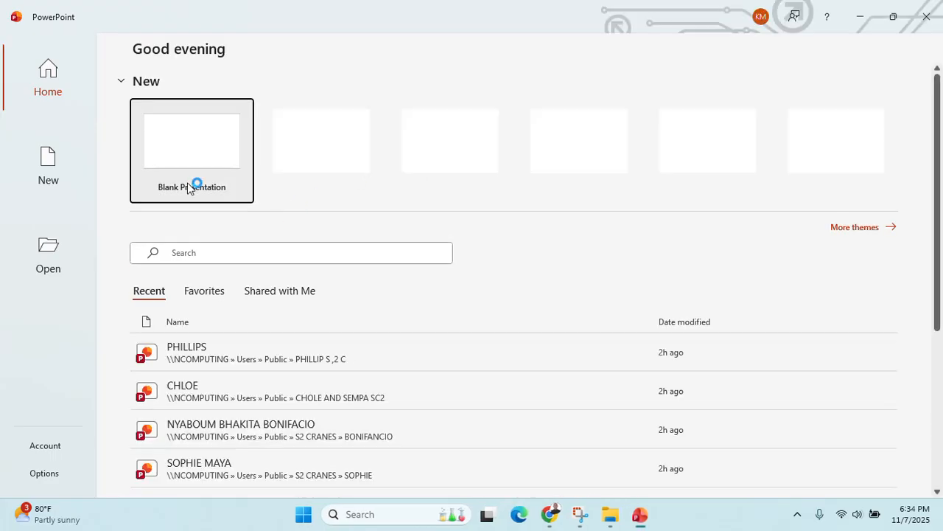
# Create a blank presentation and save it to the Desktop's MAKADITA 2025 PRACTICAL GUIDE folder
pyautogui.click(206, 156)
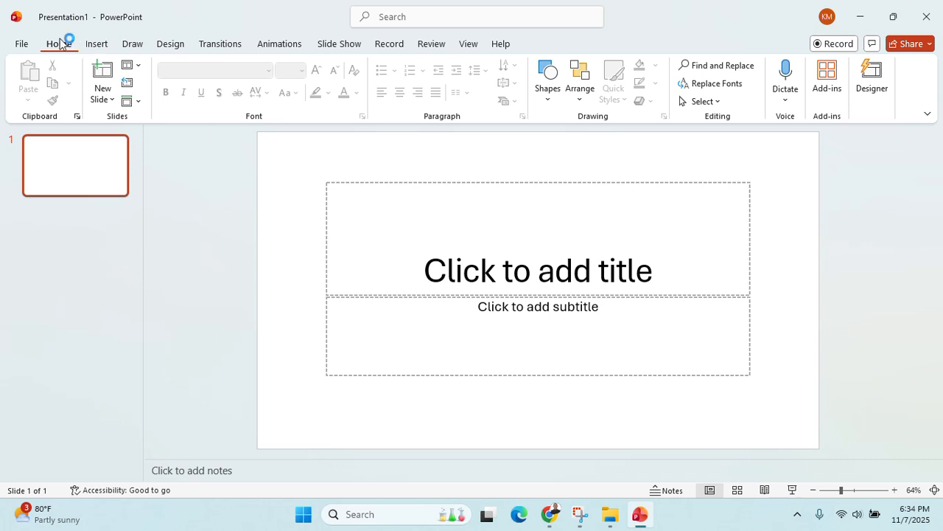
pyautogui.hotkey('ctrl', 's')
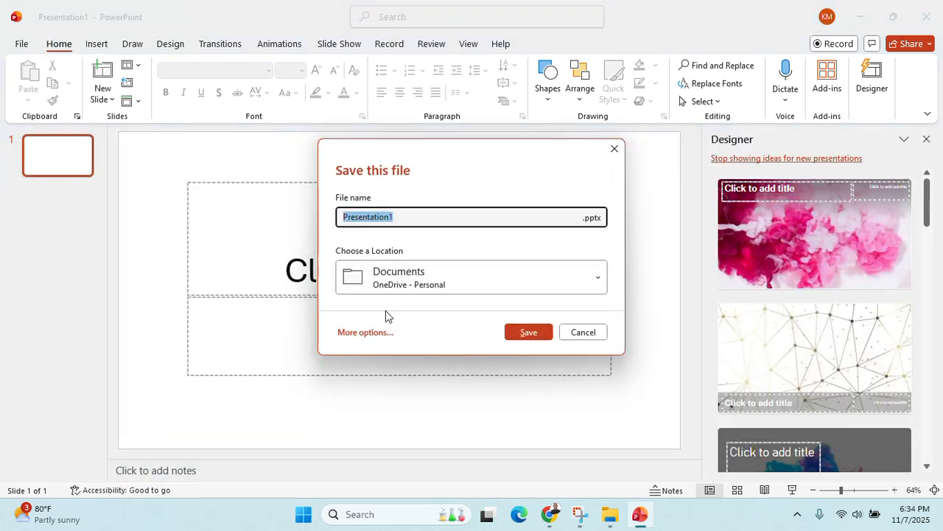
pyautogui.click(378, 333)
pyautogui.click(179, 336)
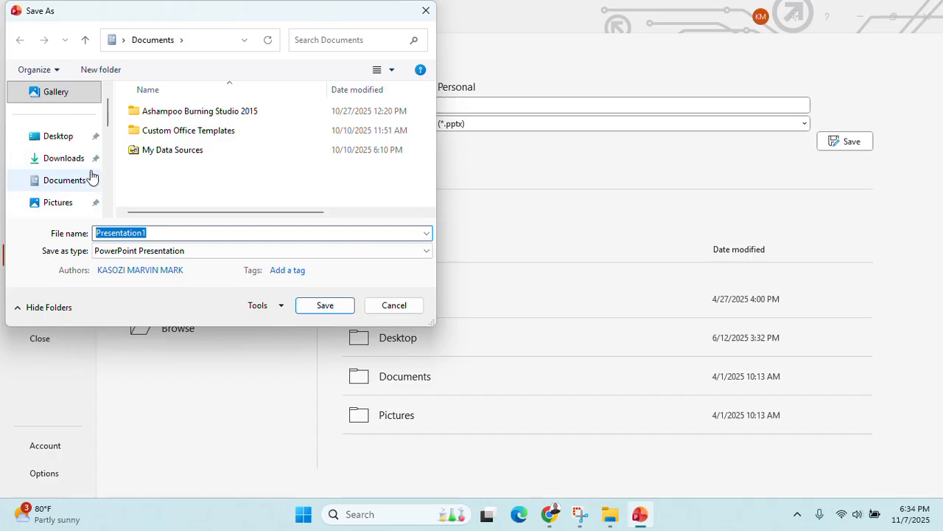
pyautogui.click(59, 136)
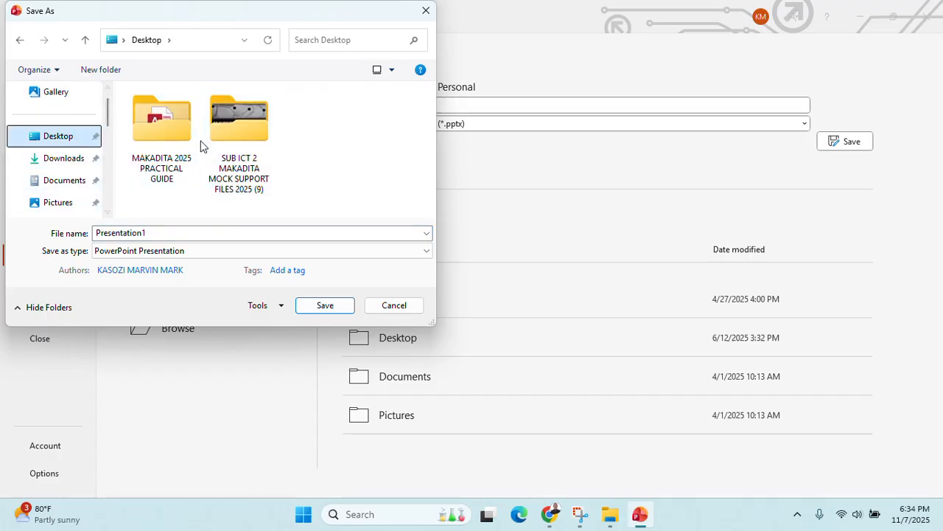
pyautogui.click(165, 146)
pyautogui.doubleClick(166, 143)
# Name the file IMMUNIZATION followed by the student's name, save it, and close Designer
pyautogui.click(168, 234)
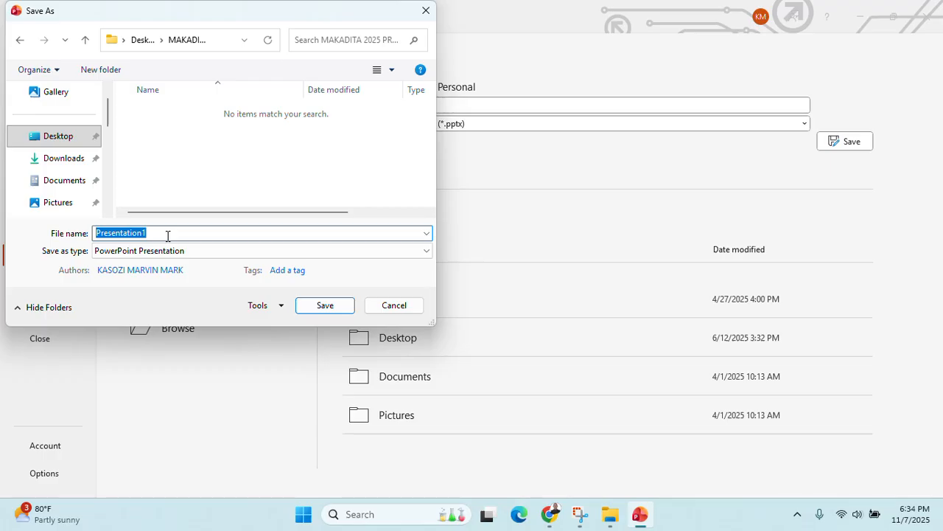
pyautogui.write('IM')
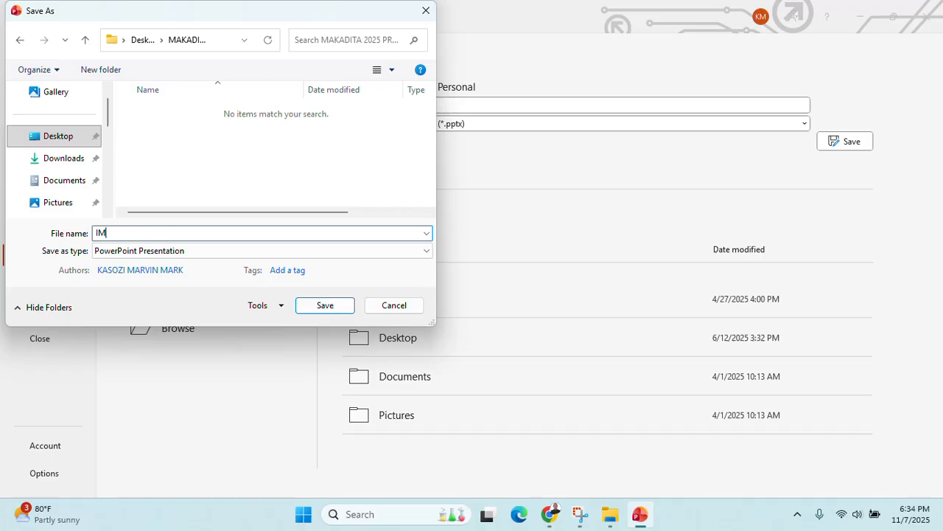
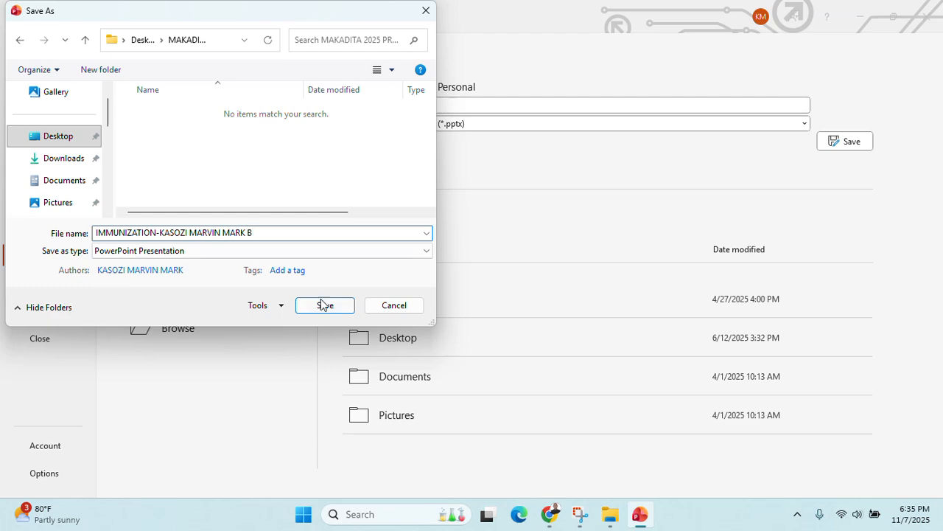
pyautogui.click(321, 304)
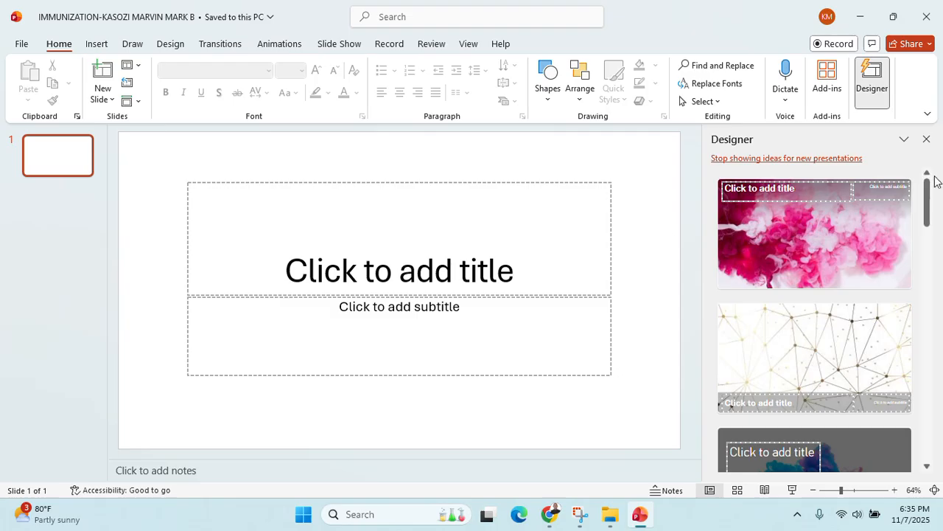
pyautogui.click(927, 139)
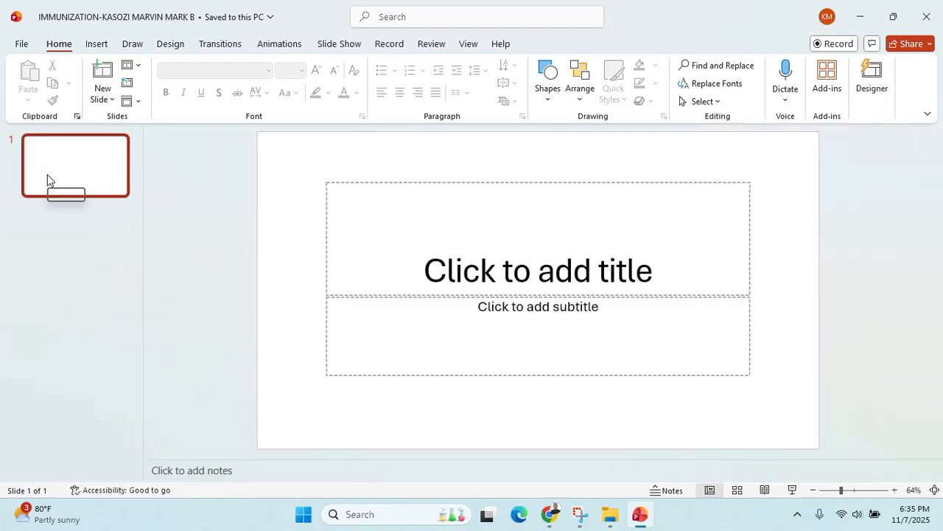
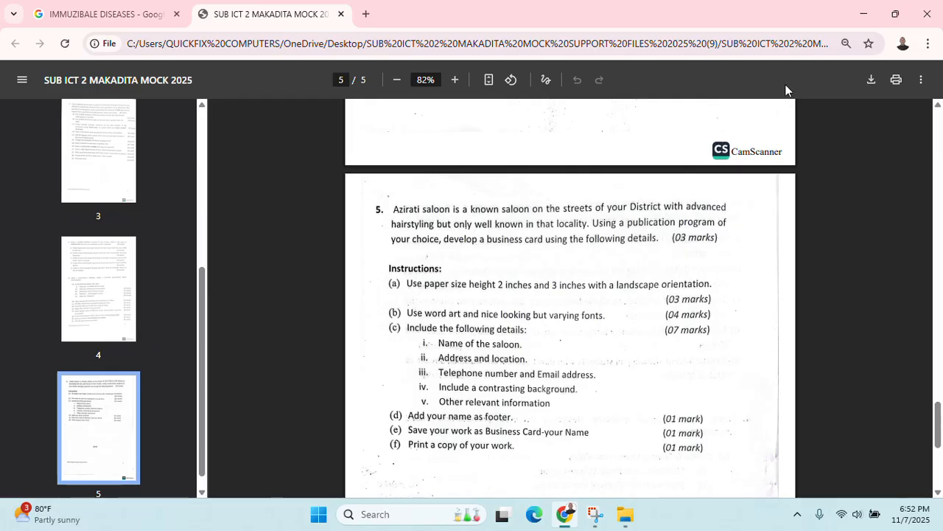
# Create a new Microsoft Publisher Document in the MAKADITA 2025 PRACTICAL GUIDE folder
pyautogui.click(861, 12)
pyautogui.rightClick(518, 275)
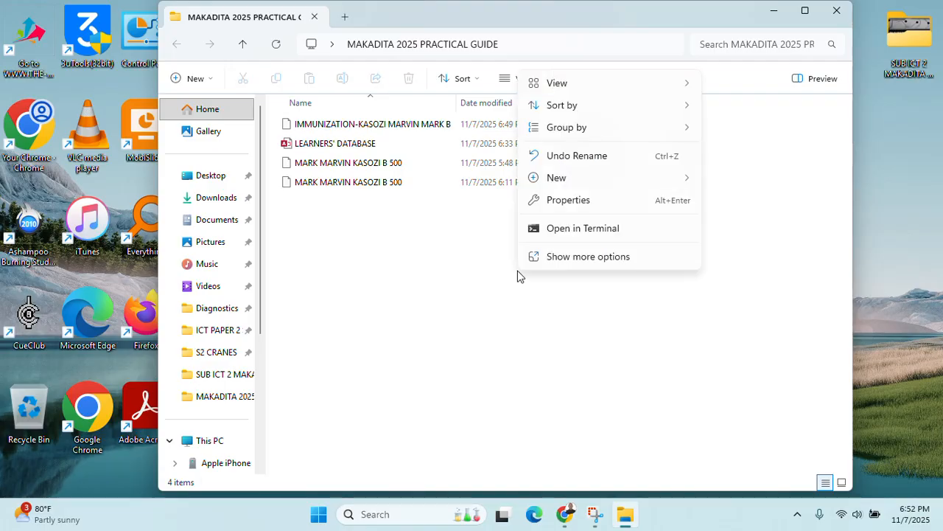
pyautogui.click(573, 259)
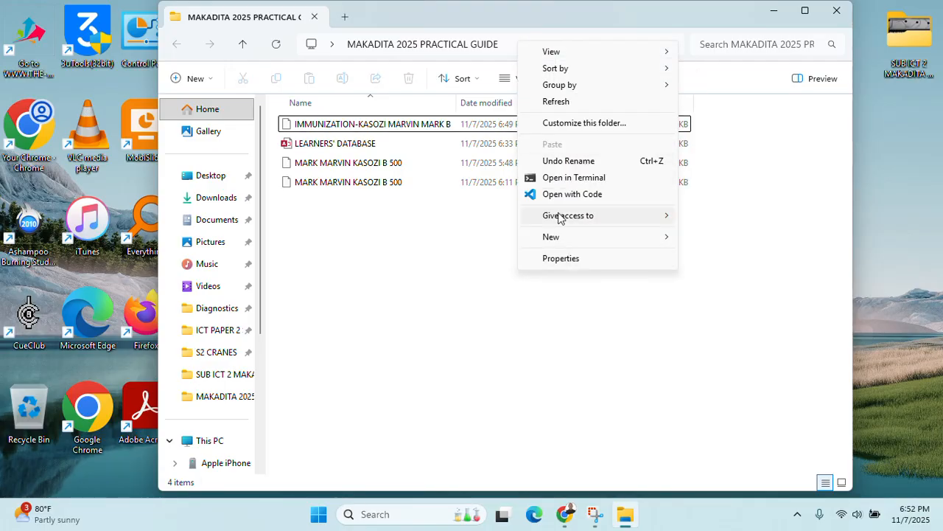
pyautogui.moveTo(600, 246)
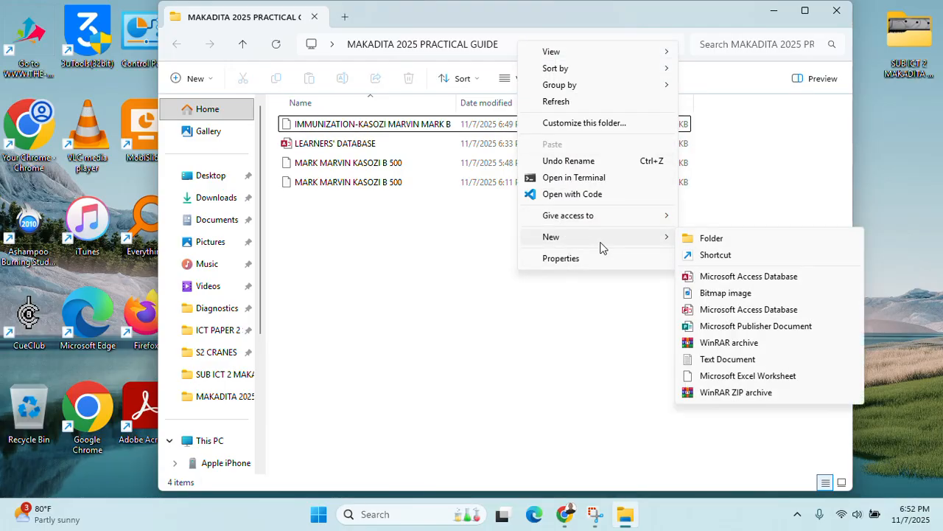
pyautogui.click(759, 325)
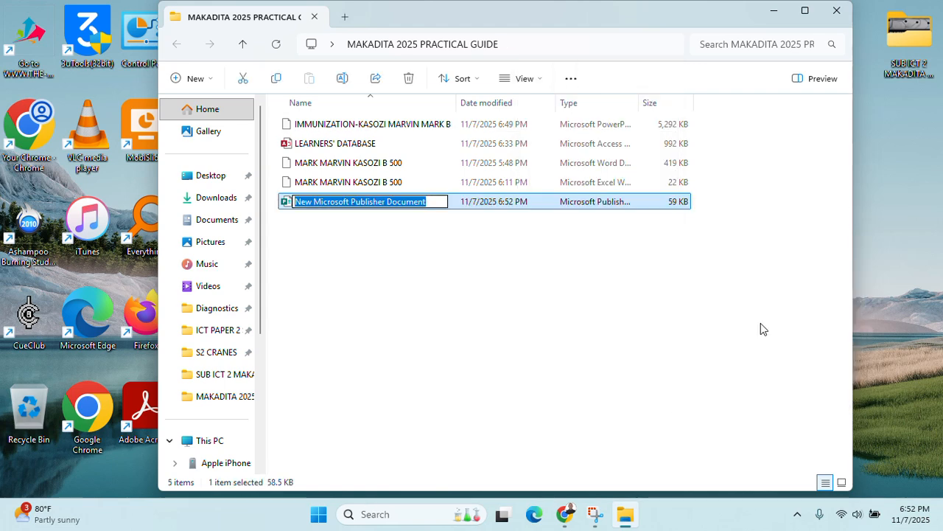
# Name the new file BUSINESS CARD- followed by the student's name
pyautogui.write('B')
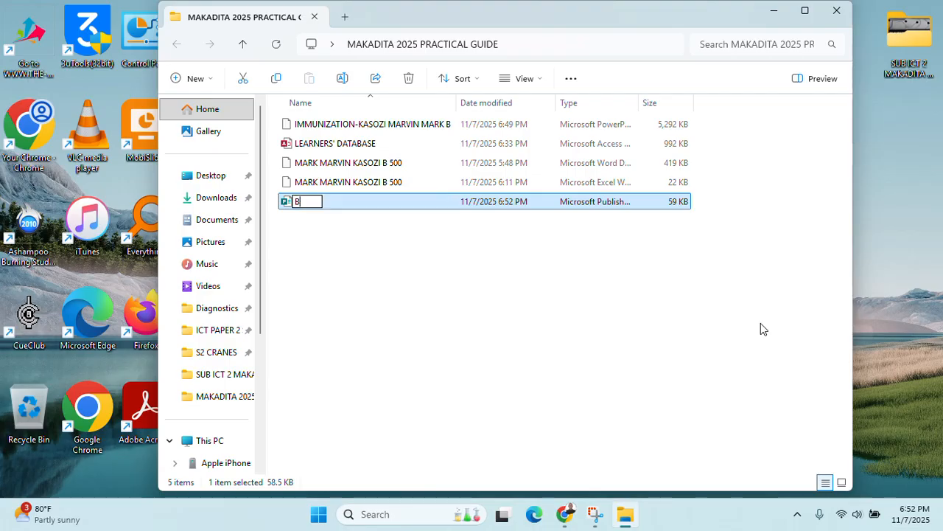
pyautogui.write('USINESS CARD')
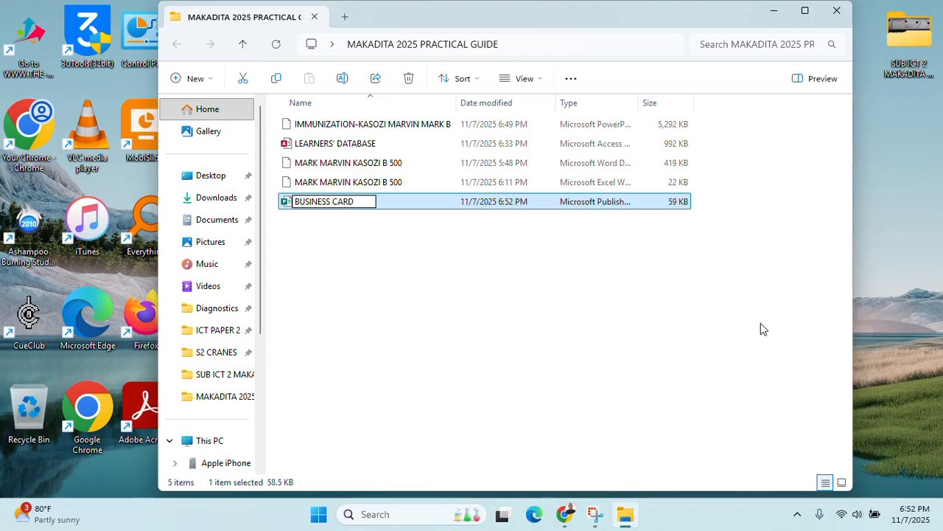
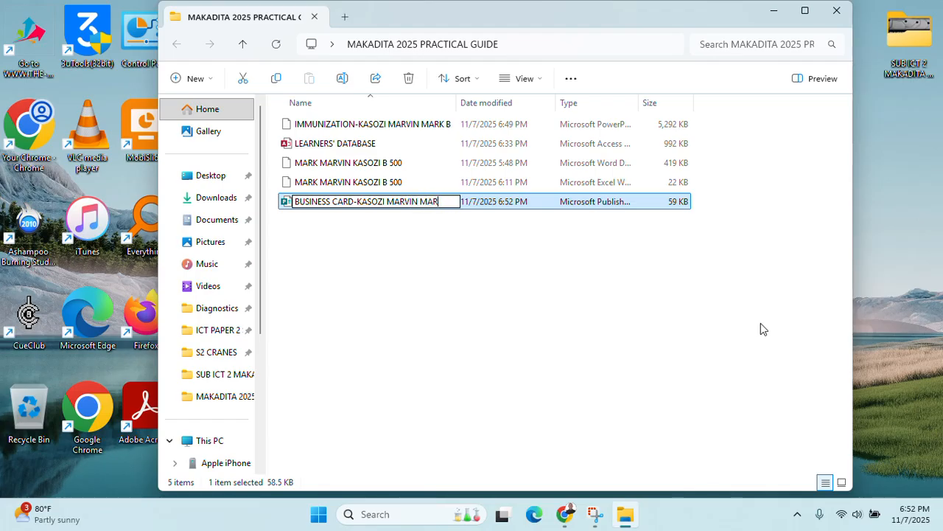
pyautogui.click(448, 266)
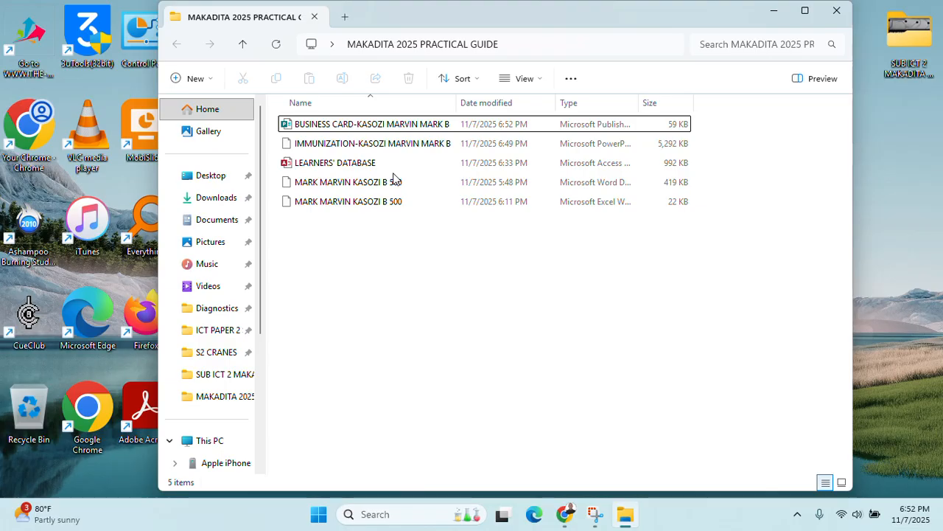
# Open the BUSINESS CARD file in Publisher and set the page orientation to Landscape
pyautogui.doubleClick(431, 125)
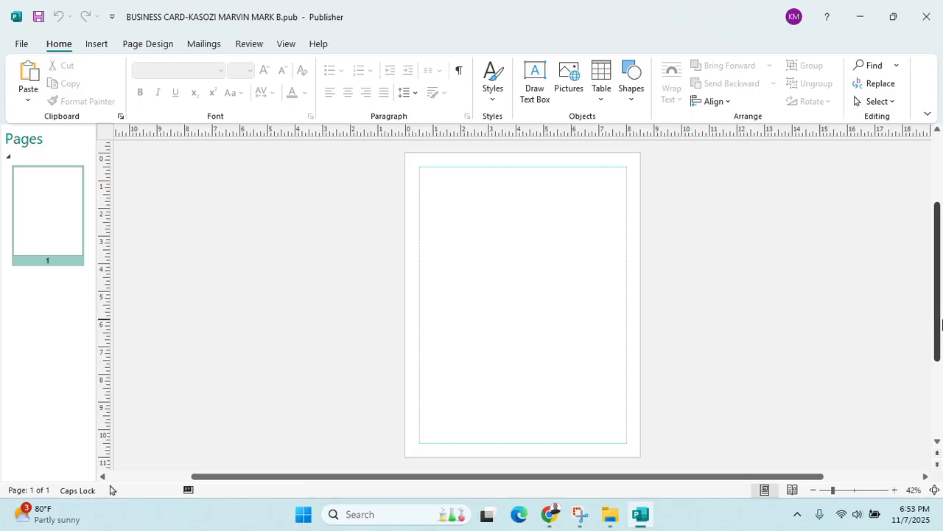
pyautogui.click(545, 515)
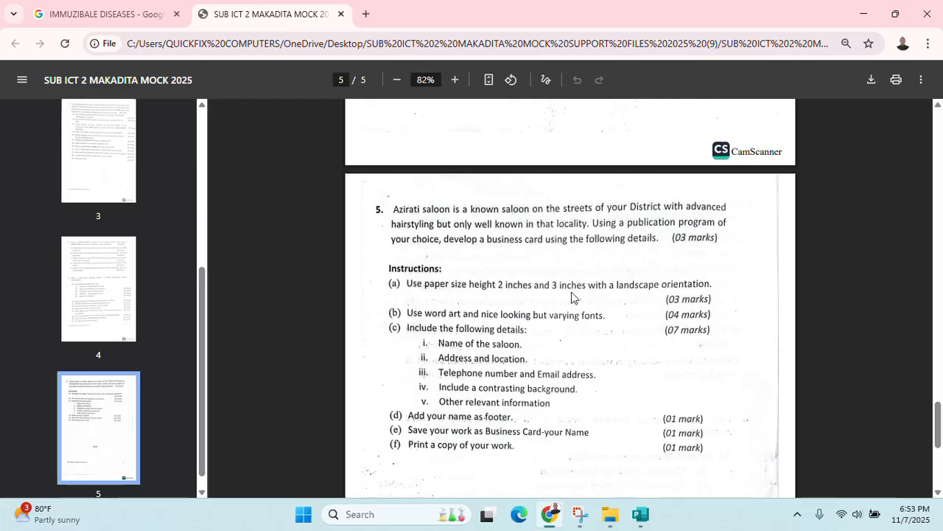
pyautogui.click(640, 514)
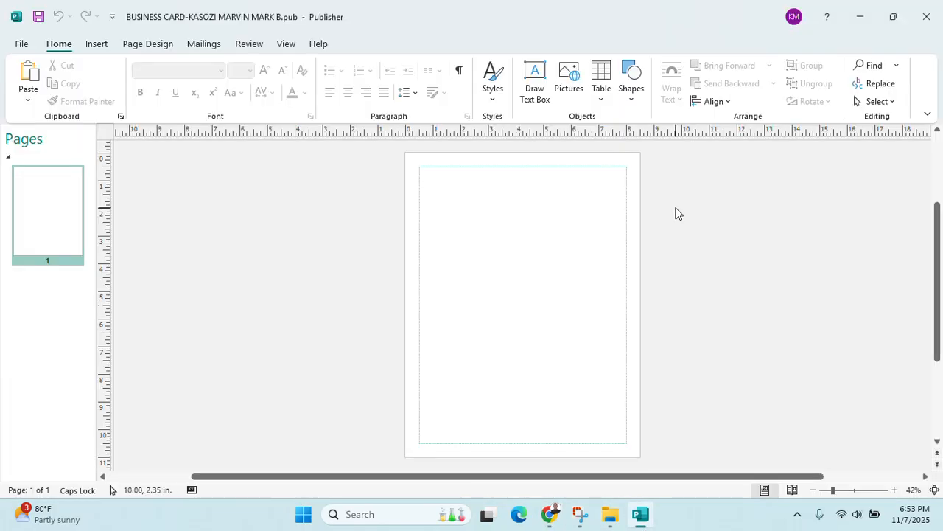
pyautogui.click(135, 49)
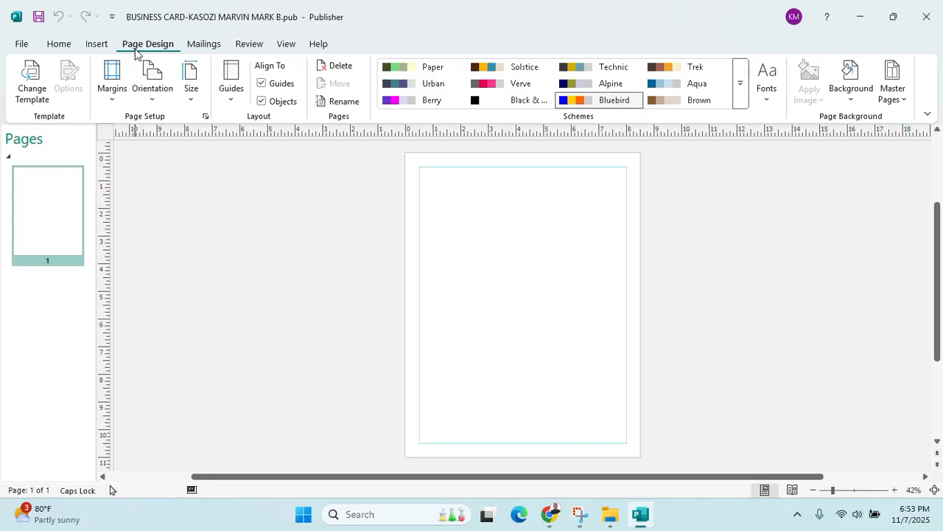
pyautogui.click(153, 92)
pyautogui.click(174, 160)
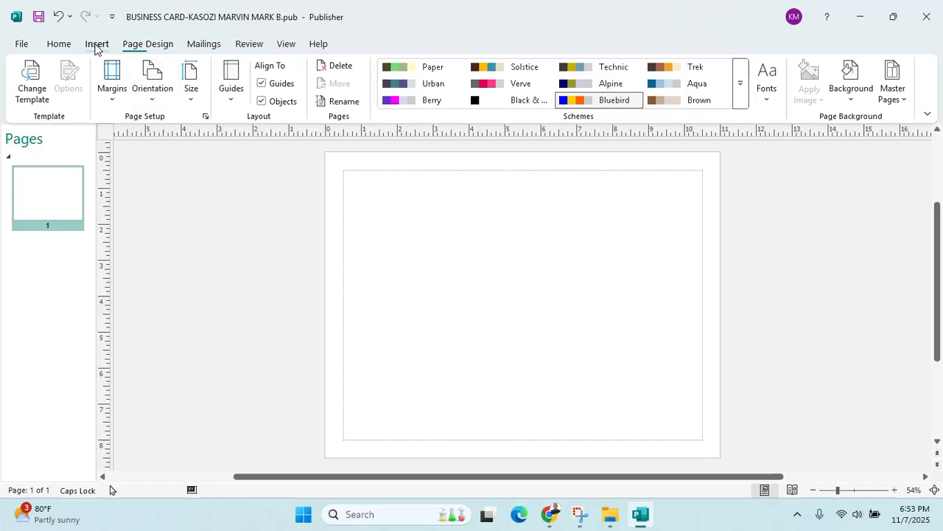
# Browse the Insert, Mailings and Review ribbons, ending back on Page Design
pyautogui.click(95, 45)
pyautogui.click(126, 46)
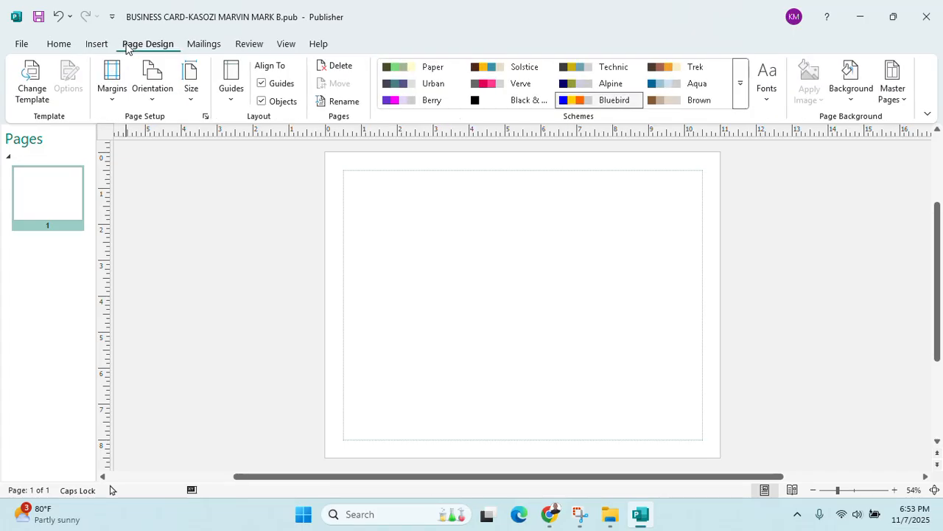
pyautogui.click(205, 47)
pyautogui.click(246, 48)
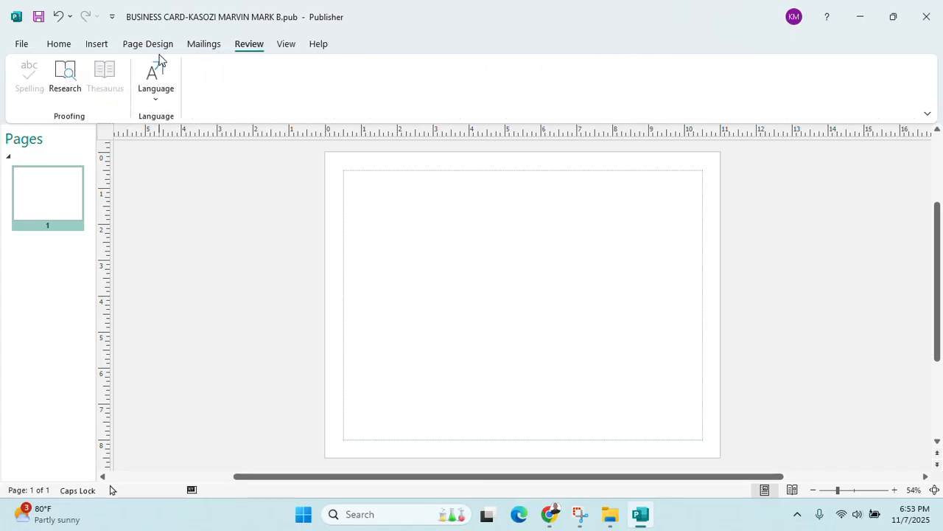
pyautogui.click(157, 45)
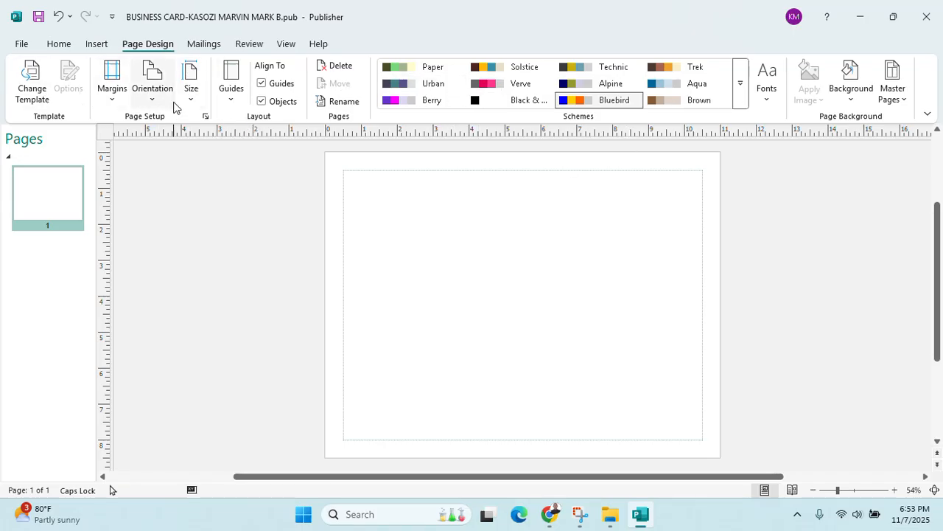
# Look through Page Setup and Publisher's advanced options without changing anything
pyautogui.click(183, 108)
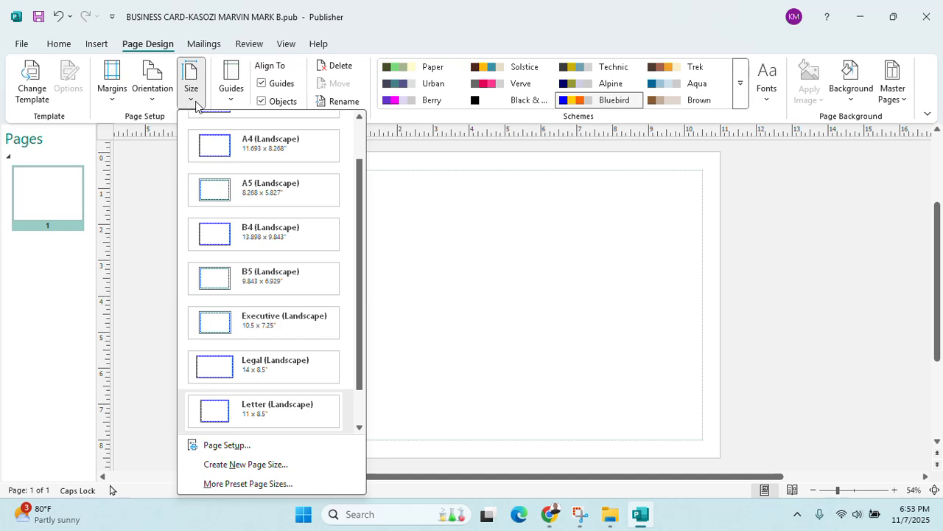
pyautogui.click(242, 446)
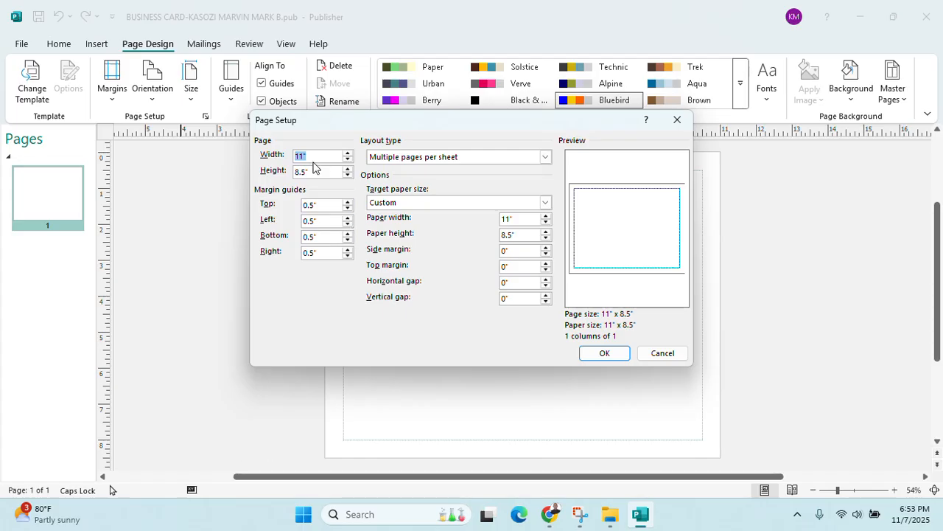
pyautogui.moveTo(577, 121); pyautogui.dragTo(507, 181)
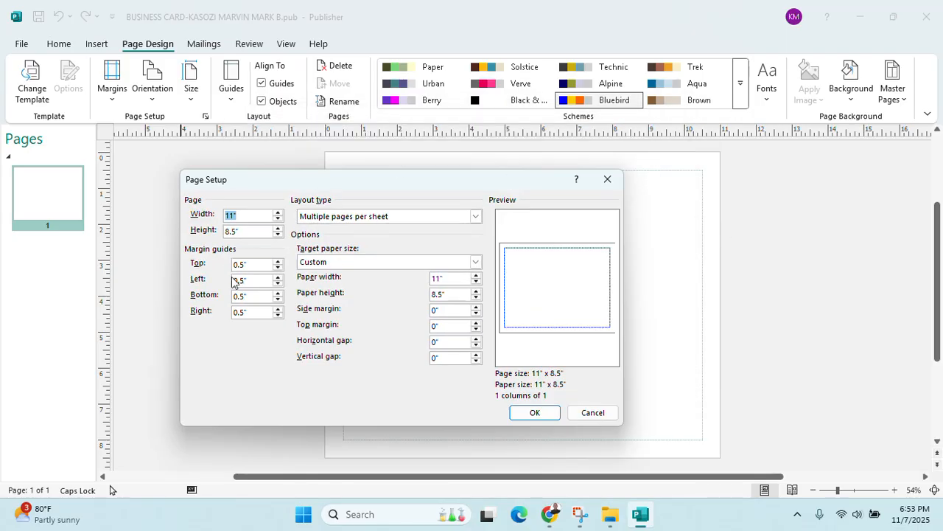
pyautogui.click(607, 179)
pyautogui.click(20, 46)
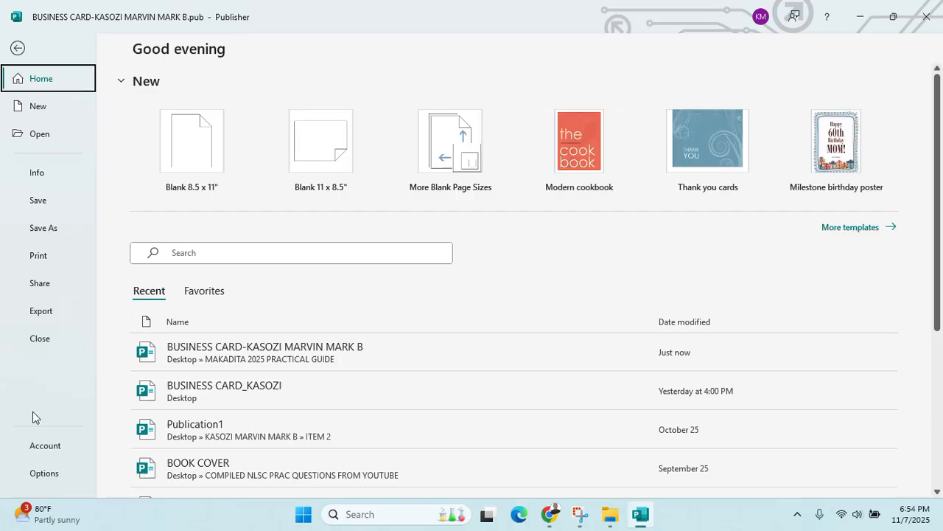
pyautogui.click(49, 475)
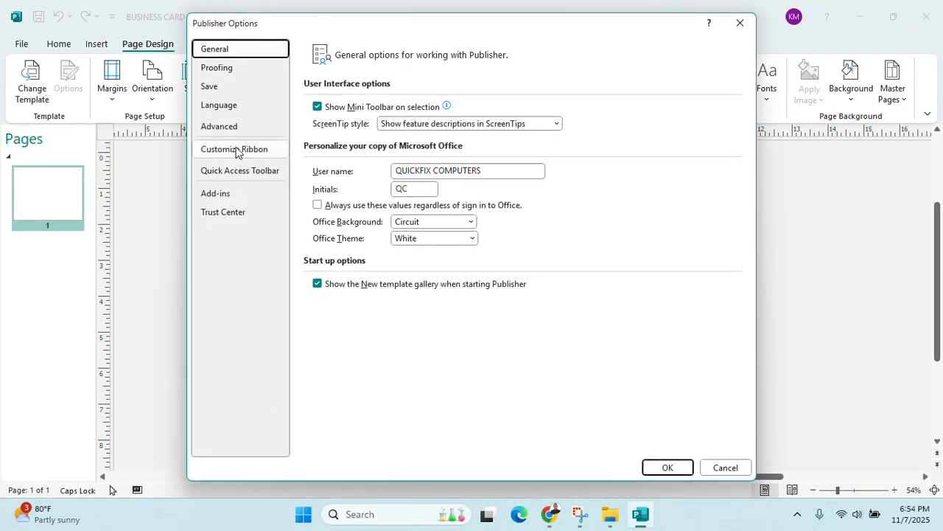
pyautogui.click(221, 127)
pyautogui.scroll(-3, 473, 394)
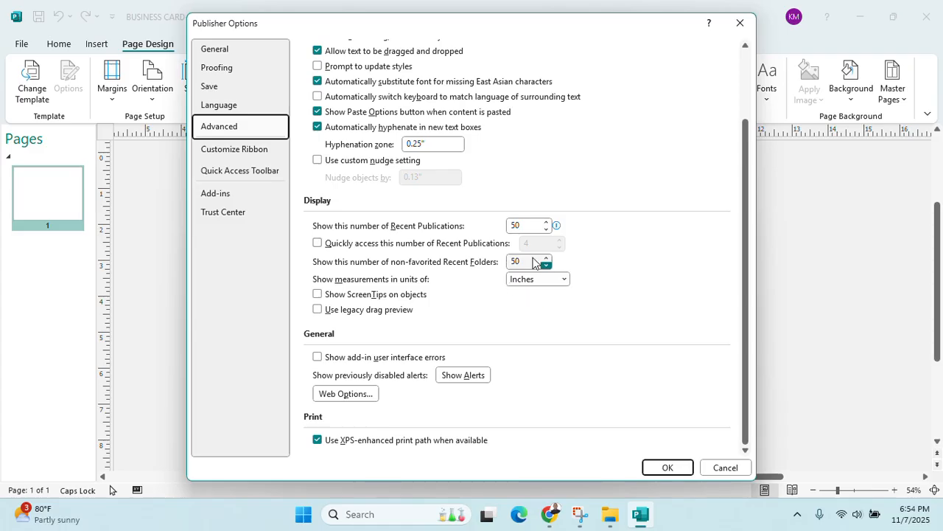
pyautogui.click(740, 23)
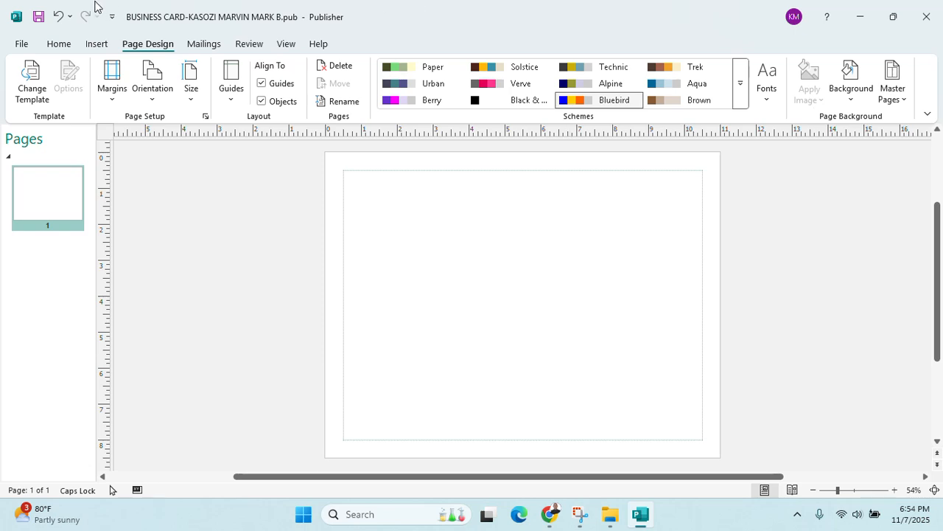
# Set the page size to 3 inches wide by 2 inches high in Page Setup
pyautogui.click(189, 96)
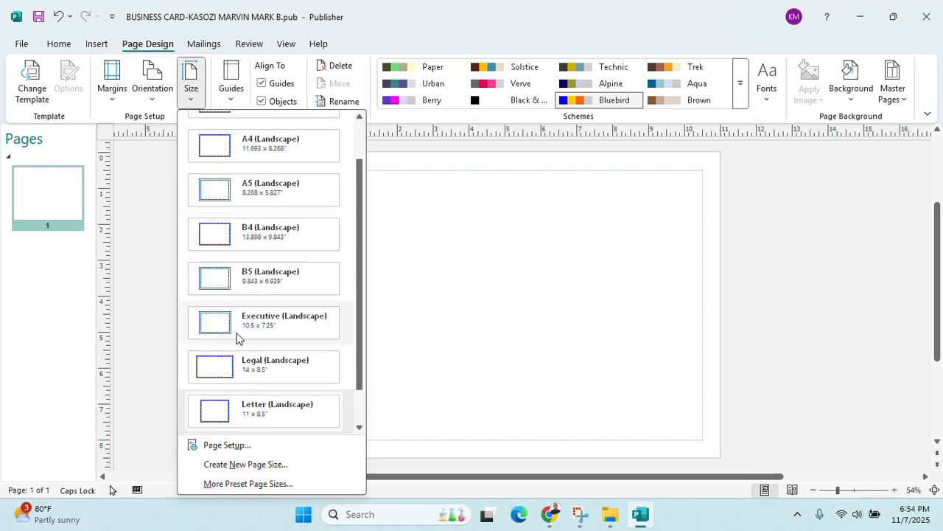
pyautogui.click(227, 444)
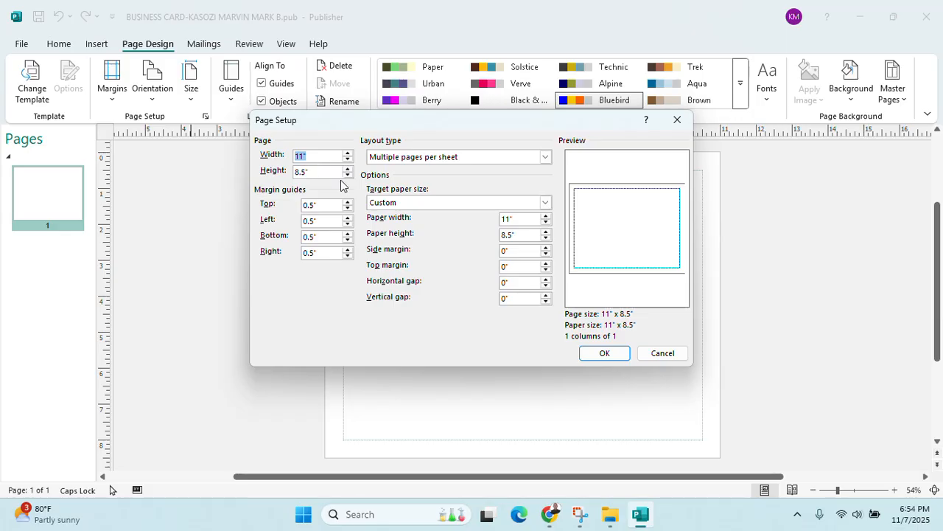
pyautogui.write('3')
pyautogui.press('Tab')
pyautogui.write('2')
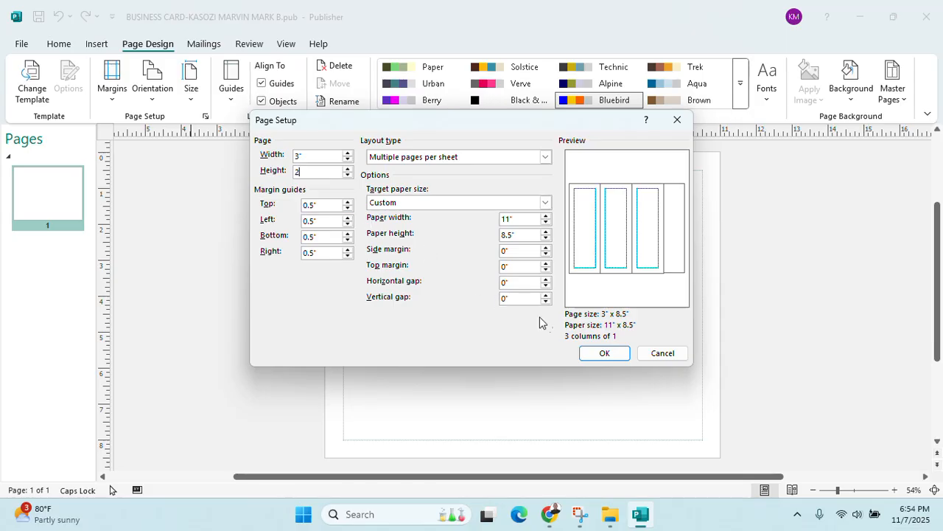
pyautogui.click(592, 352)
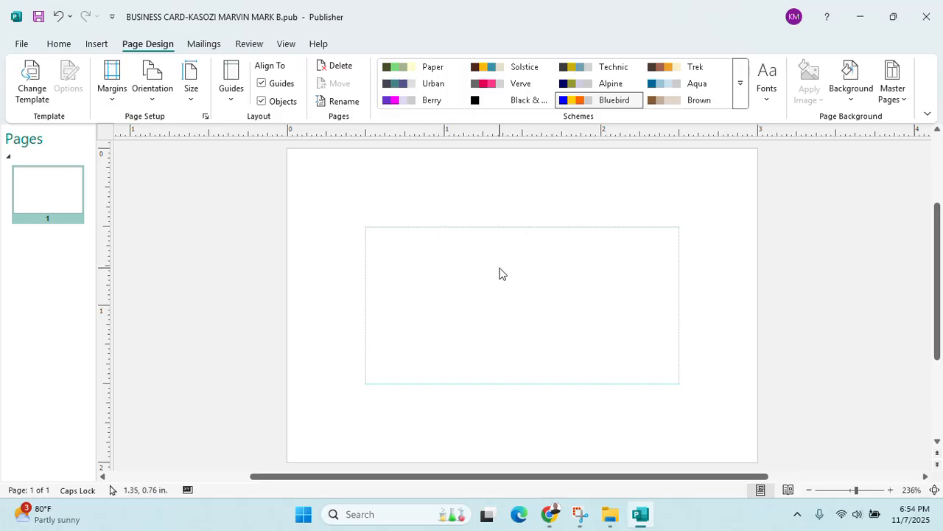
# Draw a wide rectangle across the top of the card
pyautogui.scroll(3, 500, 273)
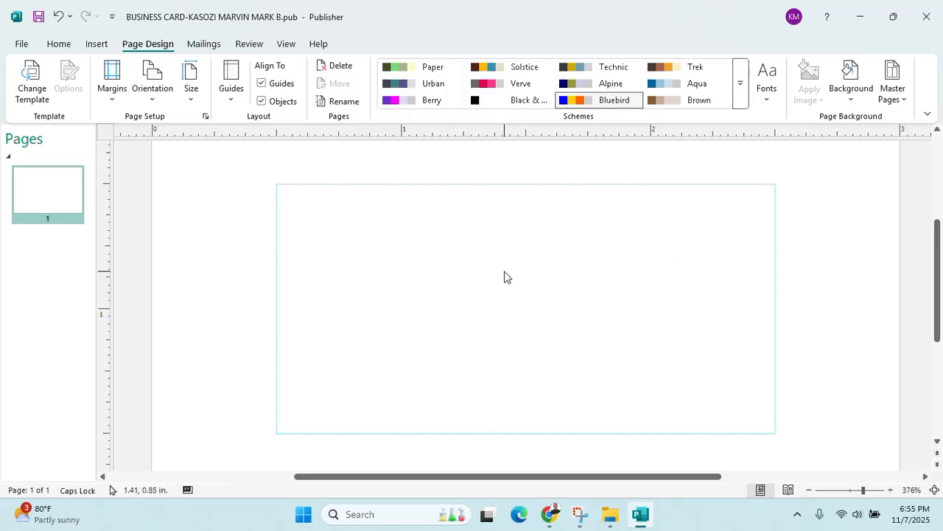
pyautogui.scroll(-4, 554, 267)
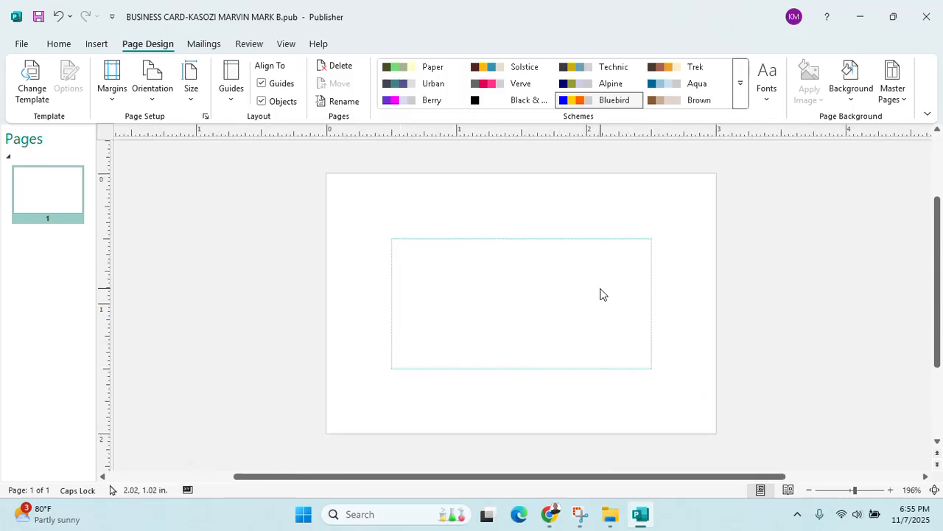
pyautogui.scroll(2, 541, 344)
pyautogui.scroll(-1, 561, 341)
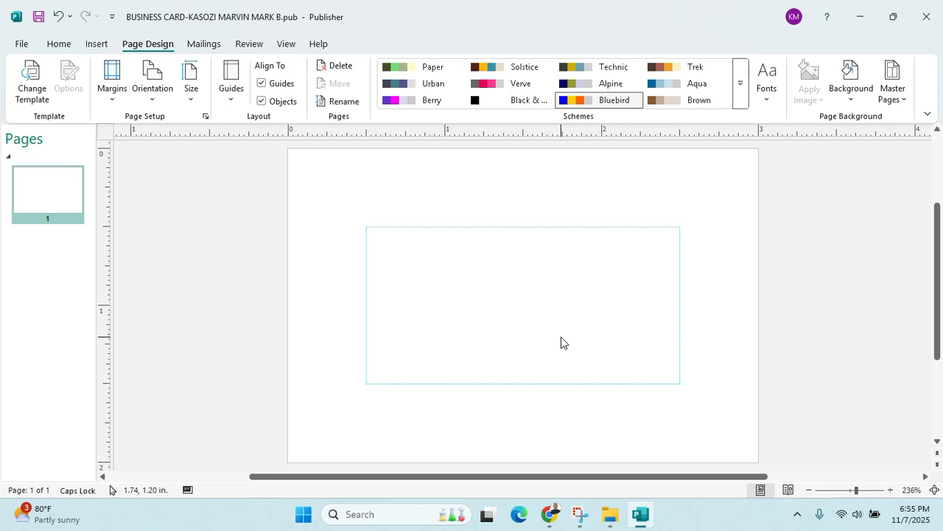
pyautogui.click(97, 44)
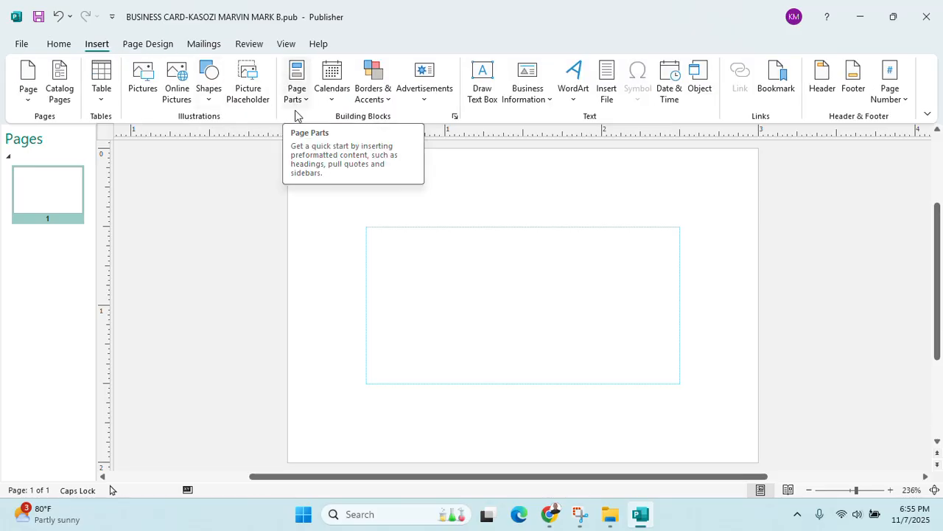
pyautogui.click(208, 99)
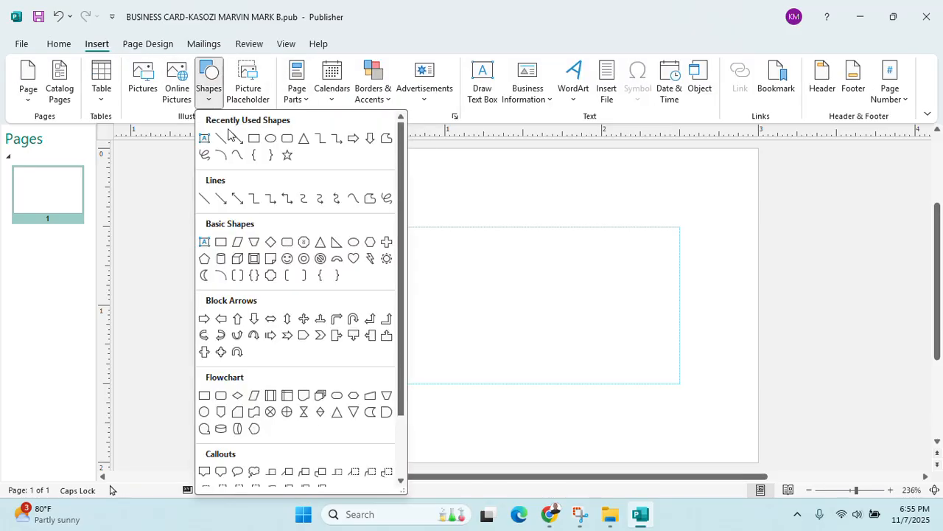
pyautogui.click(237, 140)
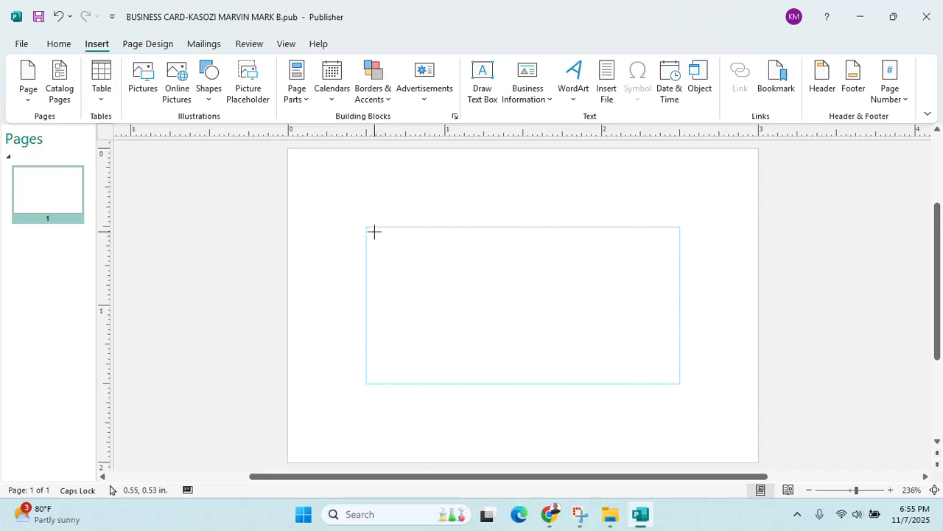
pyautogui.moveTo(381, 228); pyautogui.dragTo(674, 263)
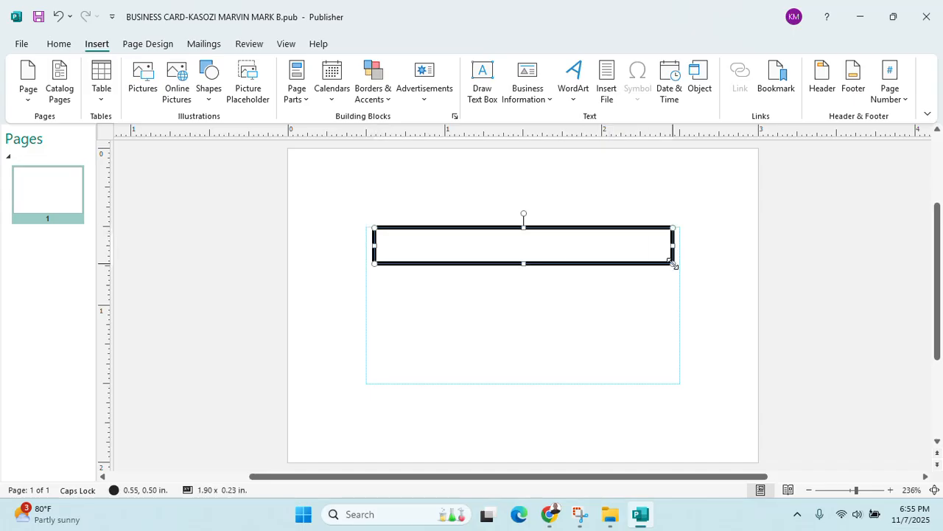
# Add the text AZIRATI SALOON to the rectangle, bold and centred
pyautogui.rightClick(563, 231)
pyautogui.click(606, 391)
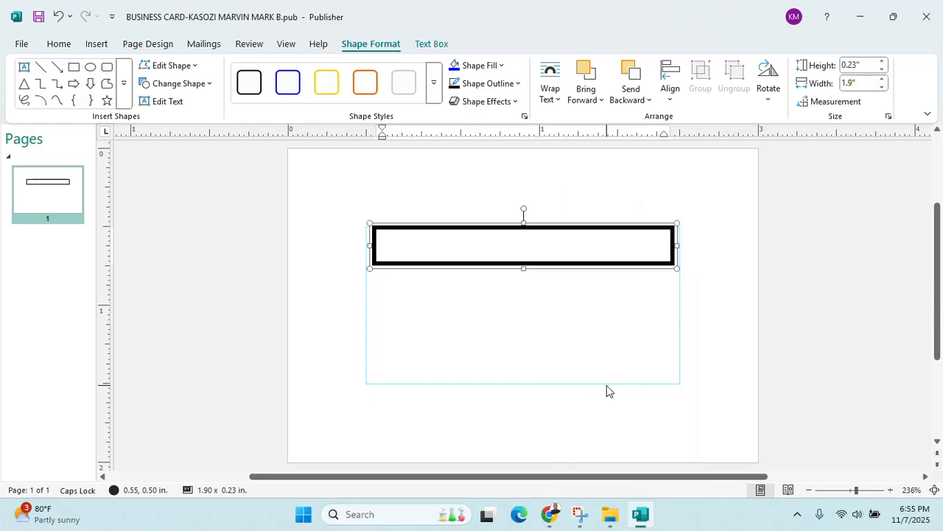
pyautogui.write('AZIRATI SA')
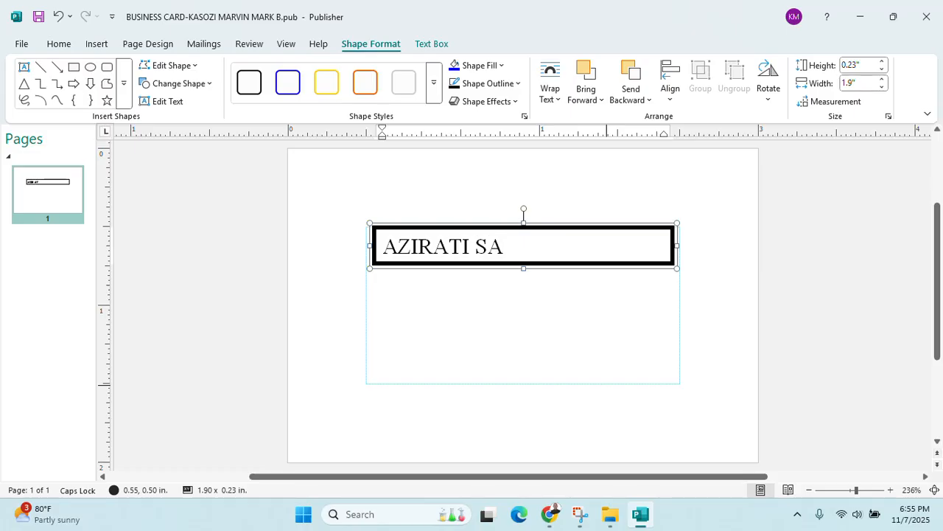
pyautogui.write('LOON')
pyautogui.hotkey('ctrl', 'a')
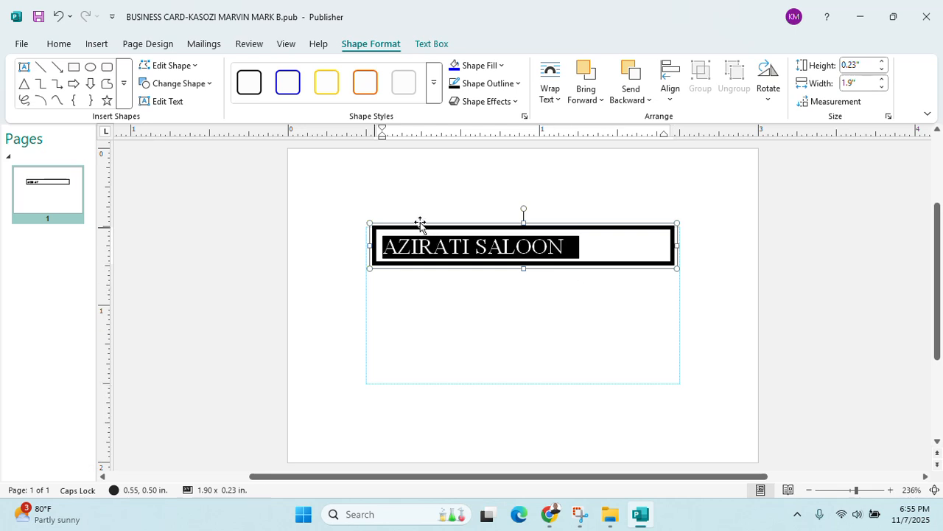
pyautogui.click(59, 44)
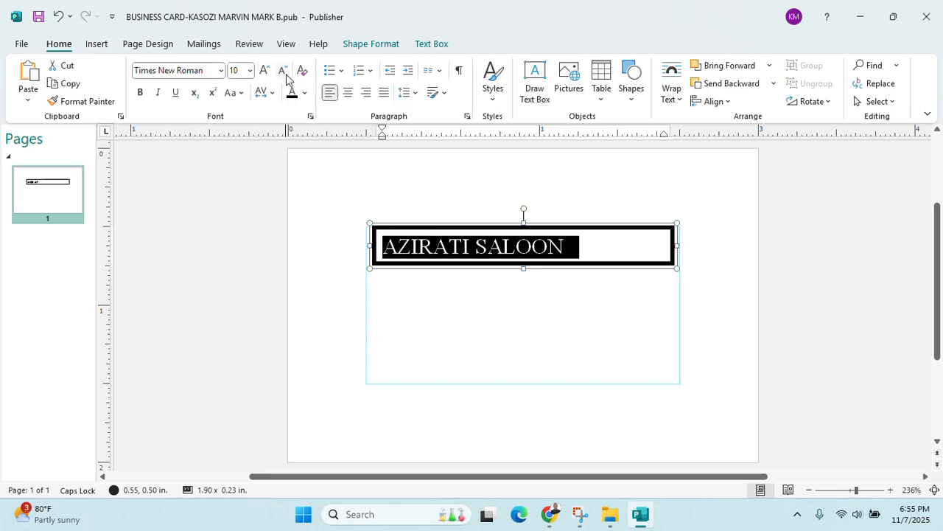
pyautogui.click(140, 92)
pyautogui.click(348, 93)
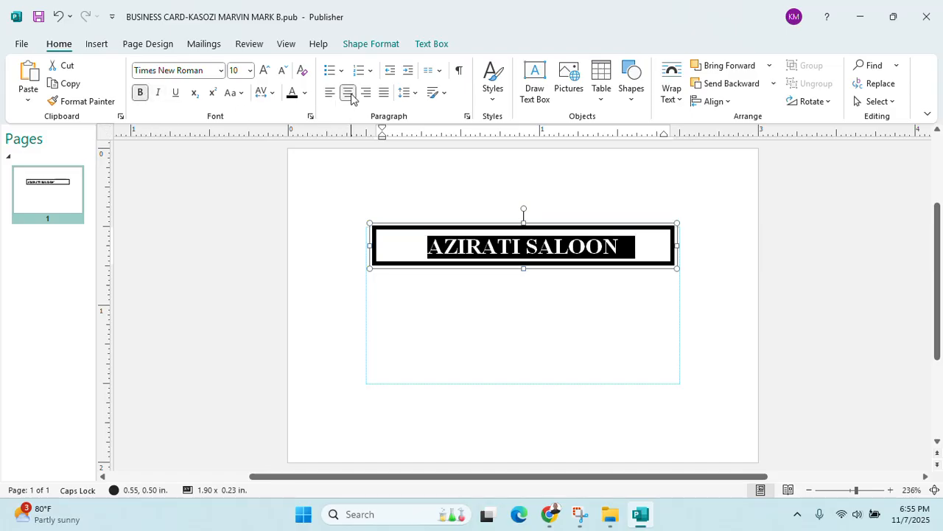
pyautogui.click(381, 263)
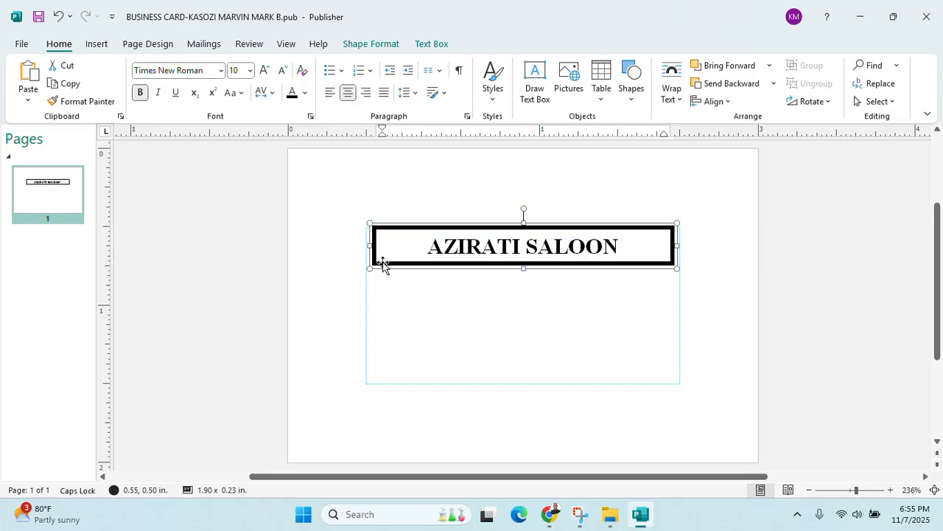
# Set the title box's outline to No Outline
pyautogui.click(373, 46)
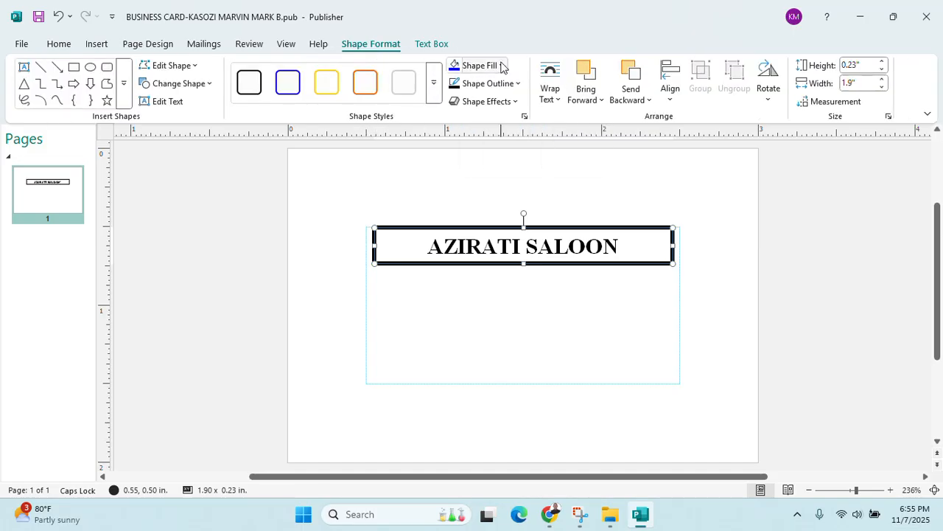
pyautogui.click(518, 83)
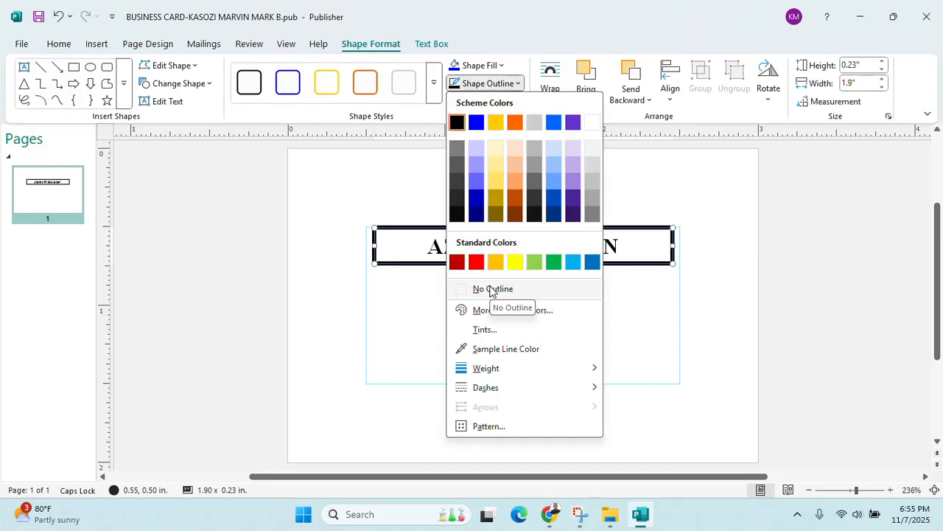
pyautogui.click(493, 289)
pyautogui.click(489, 294)
pyautogui.click(514, 244)
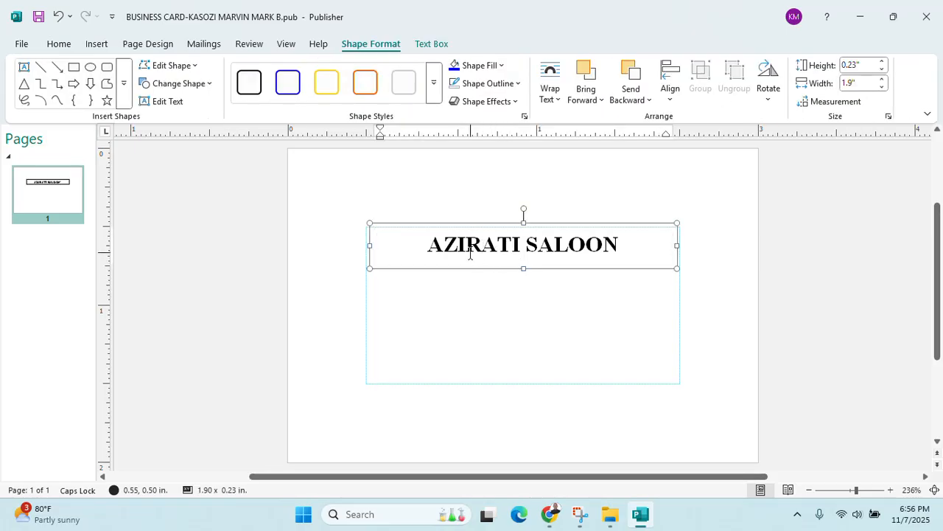
# Draw a straight horizontal line under the AZIRATI SALOON title
pyautogui.click(96, 44)
pyautogui.click(214, 103)
pyautogui.click(234, 139)
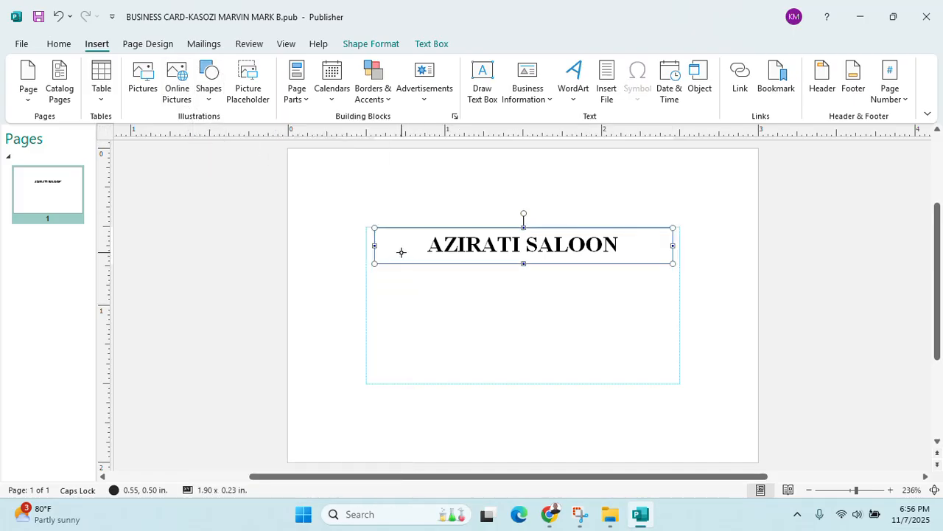
pyautogui.moveTo(407, 253); pyautogui.dragTo(637, 252)
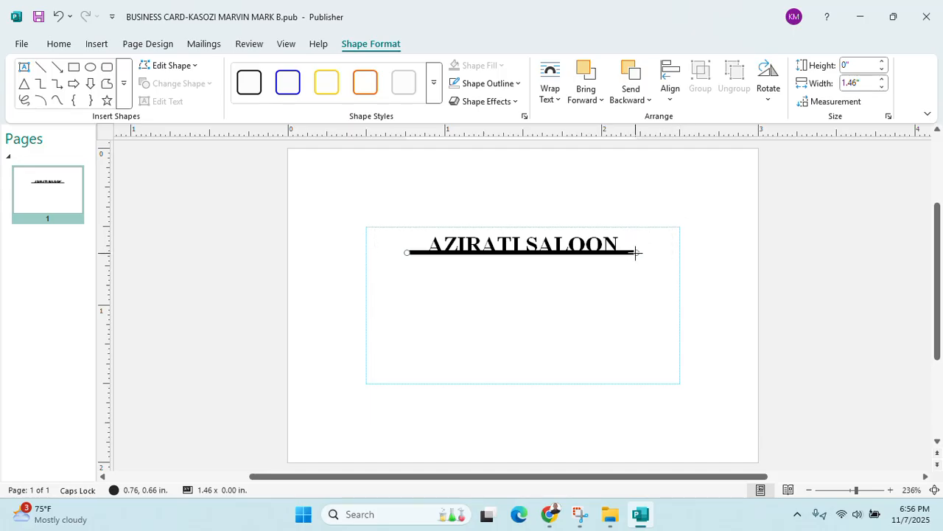
pyautogui.moveTo(635, 252); pyautogui.dragTo(397, 109)
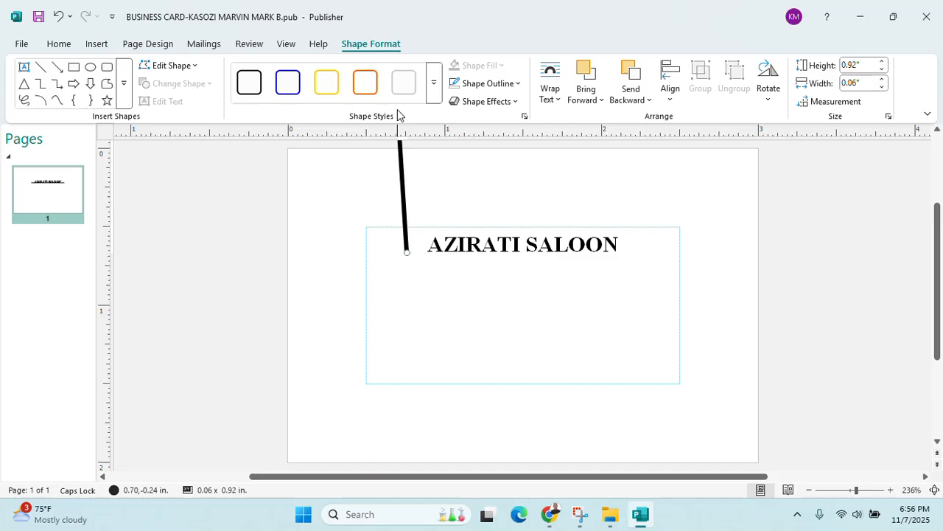
pyautogui.hotkey('ctrl', 'z')
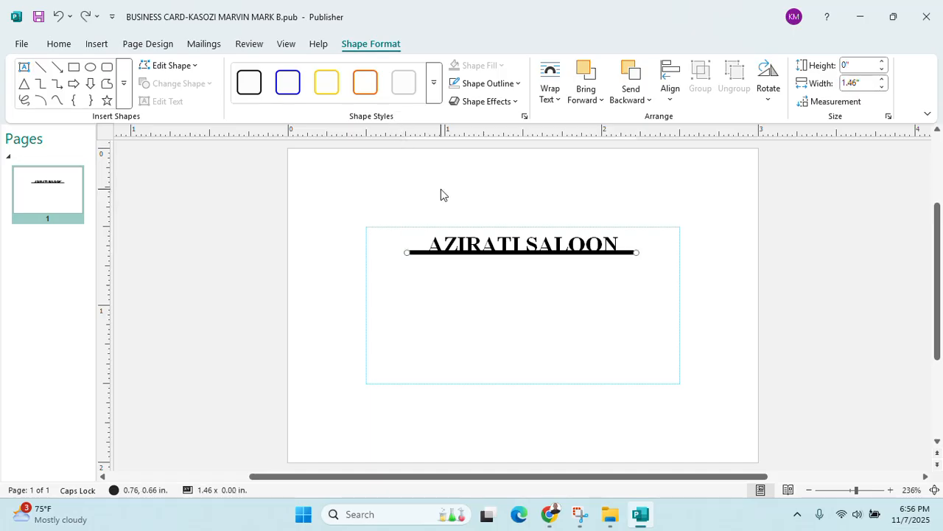
# Set the underline's weight to ¾ pt and deselect it
pyautogui.click(514, 87)
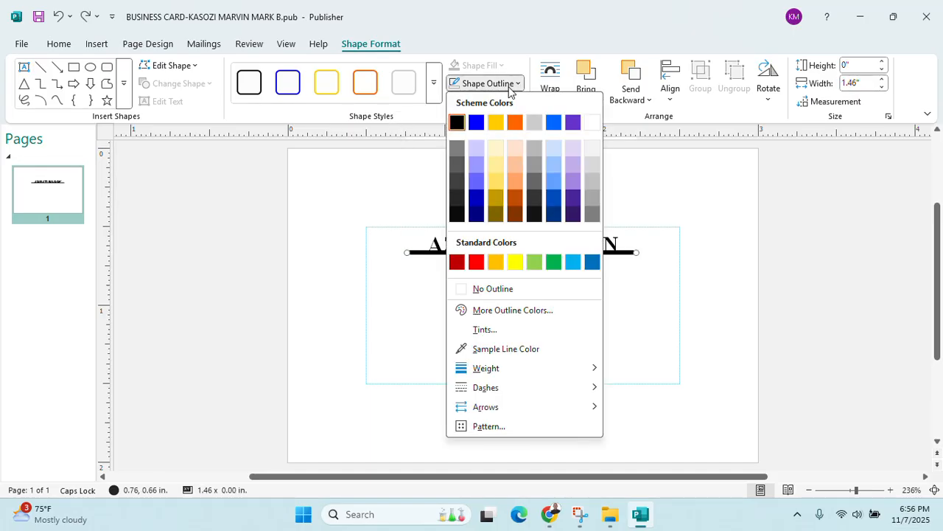
pyautogui.moveTo(566, 376)
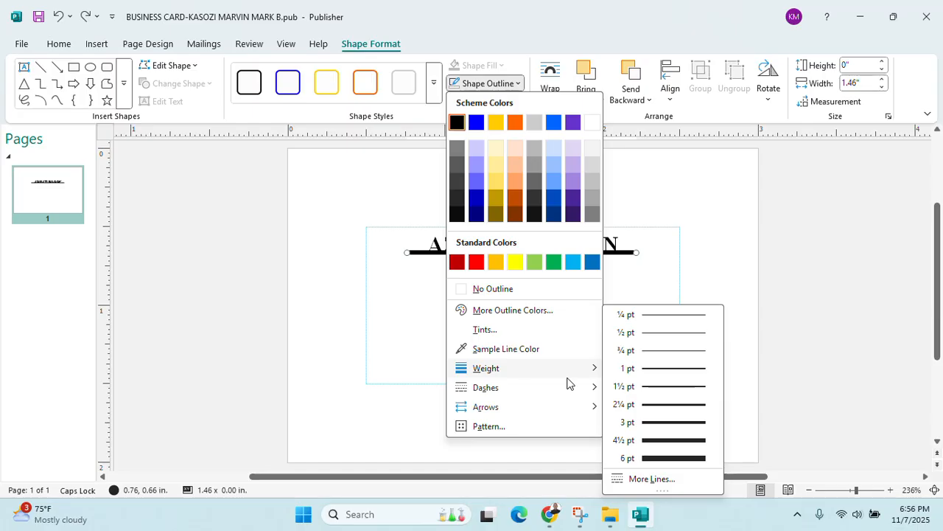
pyautogui.click(672, 352)
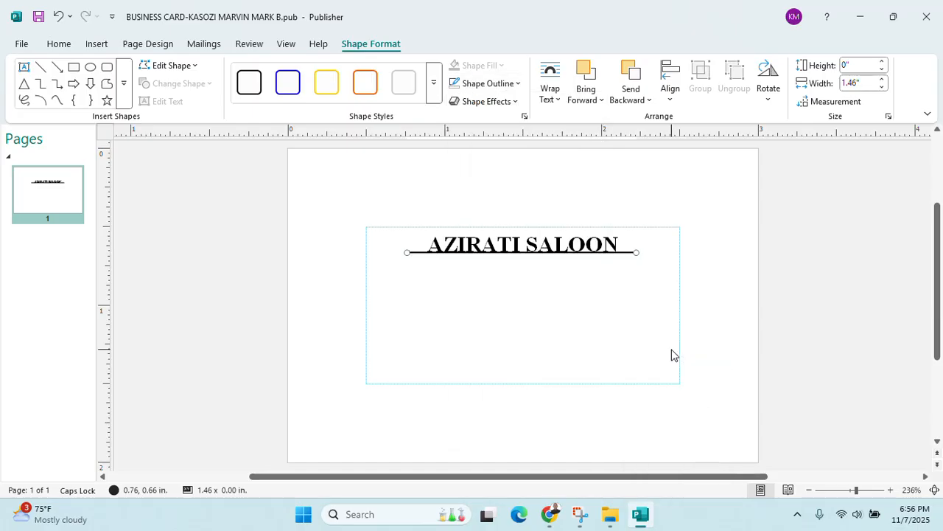
pyautogui.click(617, 318)
pyautogui.click(520, 252)
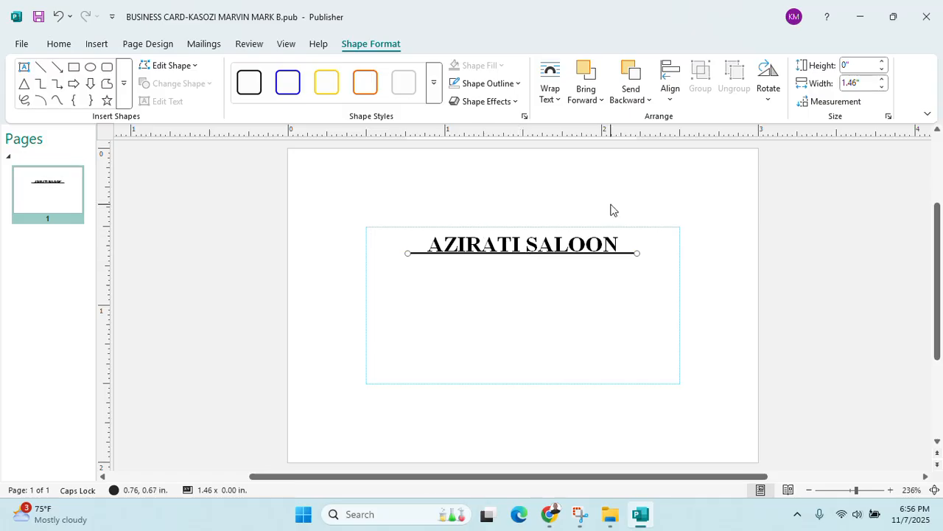
pyautogui.click(623, 165)
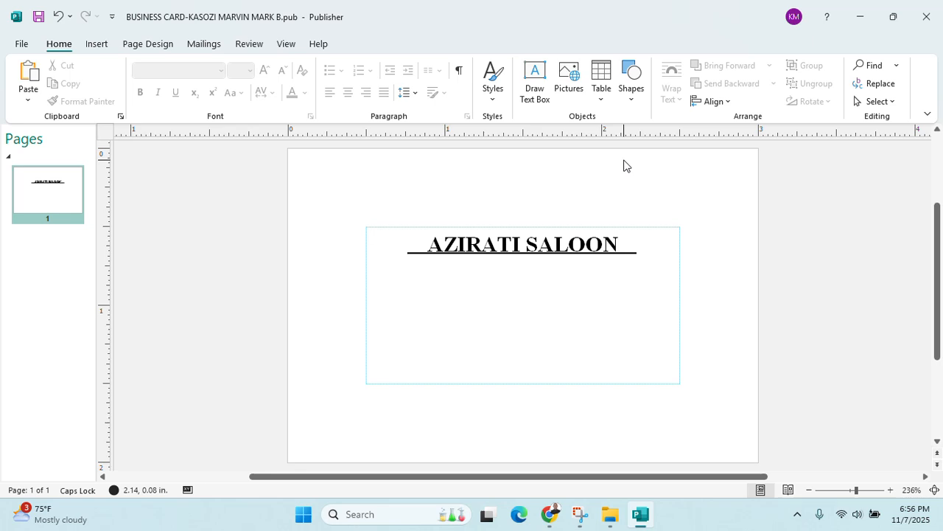
pyautogui.hotkey('alt', 'Tab')
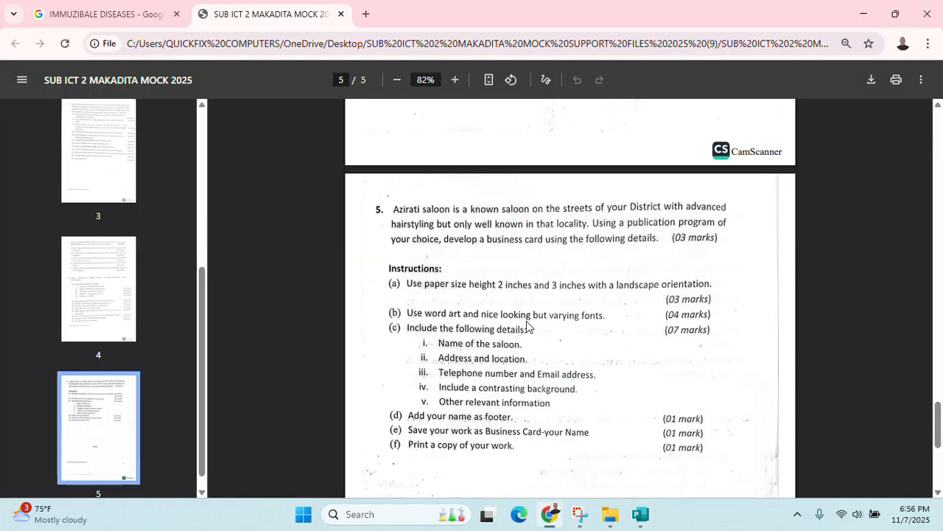
# Minimize the exam PDF and select the AZIRATI SALOON heading text in Publisher
pyautogui.click(862, 15)
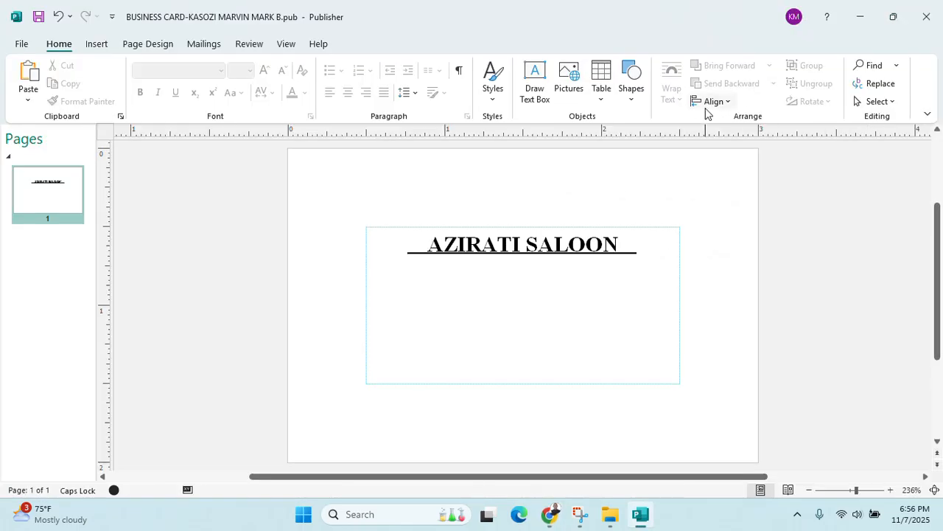
pyautogui.moveTo(429, 244); pyautogui.dragTo(625, 244)
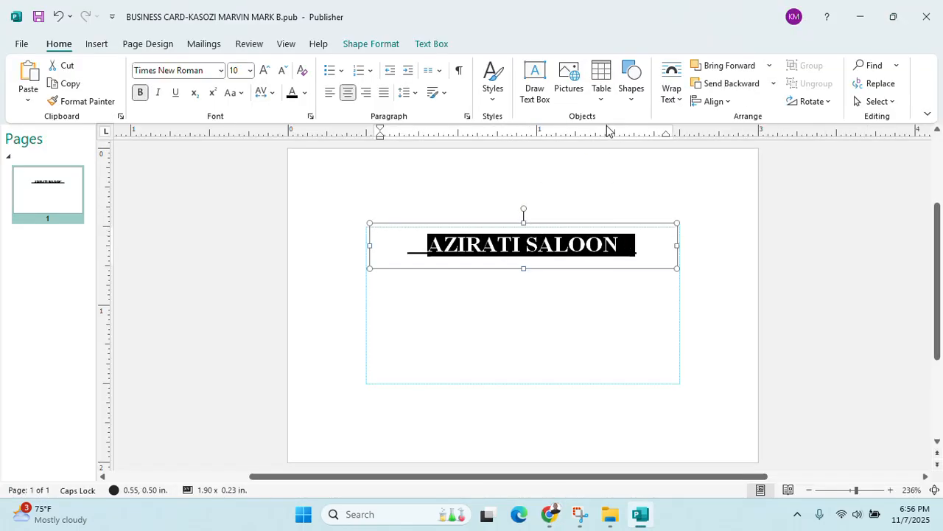
# Insert a plain WordArt reading AZIRATI SALOON and shrink it to a slim banner
pyautogui.click(98, 44)
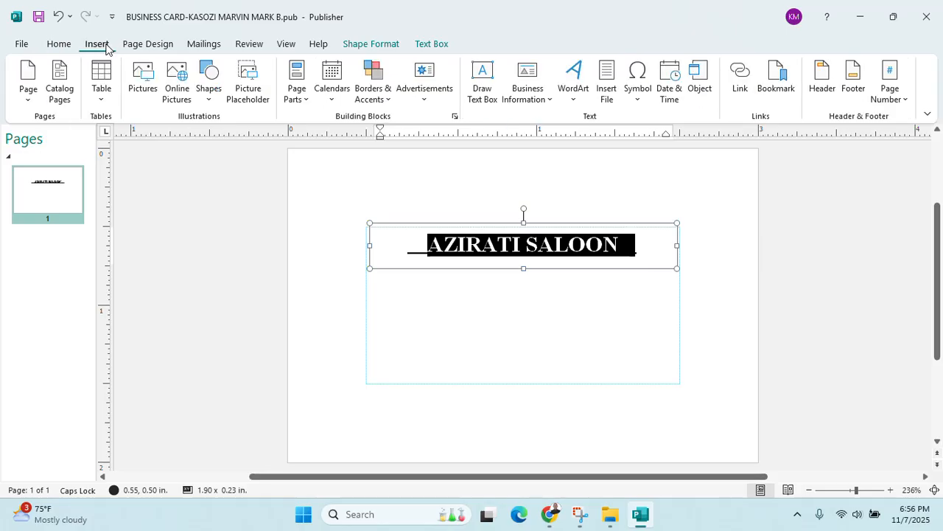
pyautogui.click(574, 90)
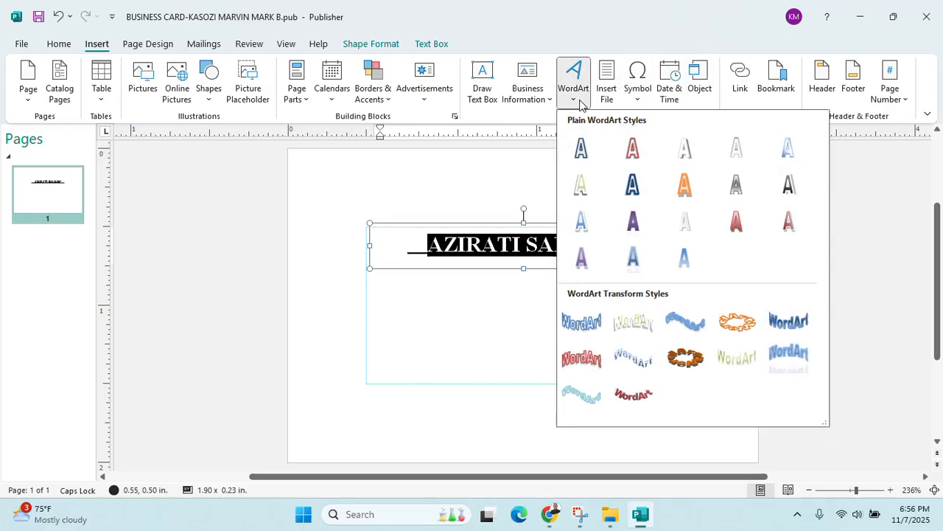
pyautogui.click(675, 261)
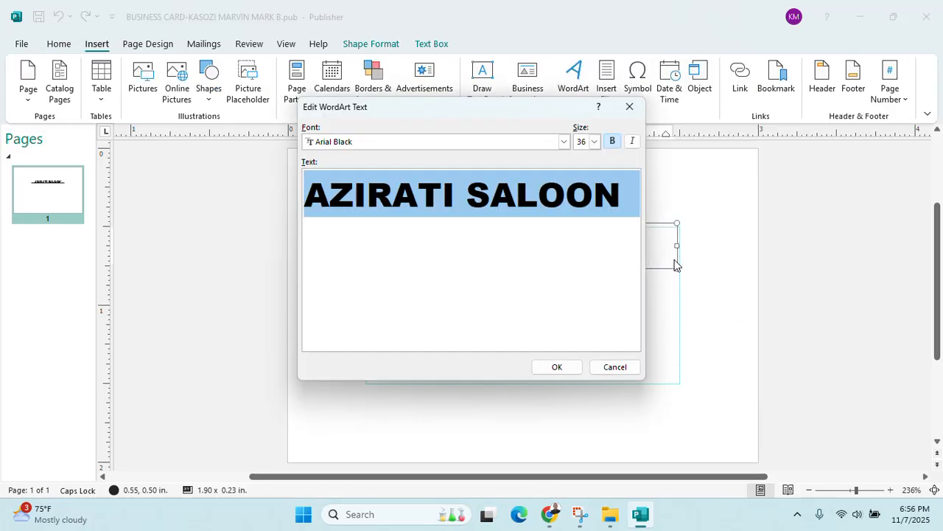
pyautogui.click(557, 366)
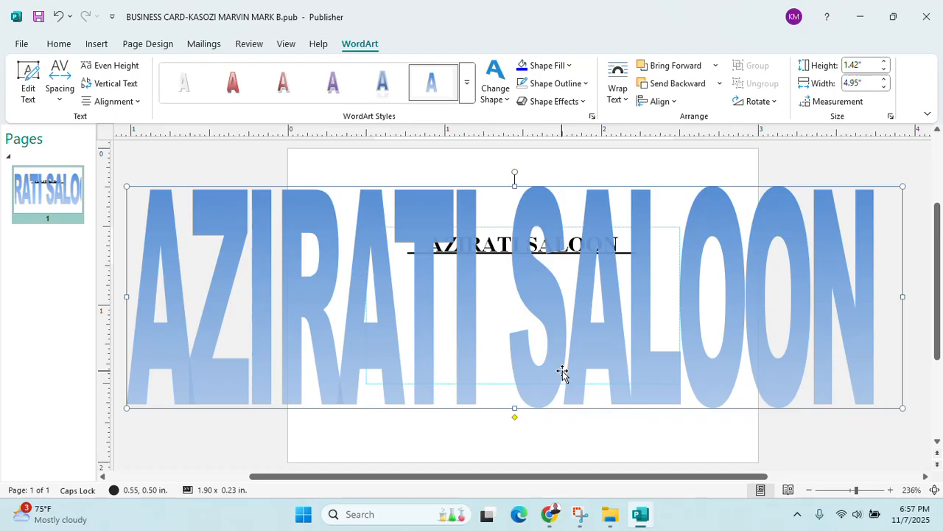
pyautogui.moveTo(903, 407); pyautogui.dragTo(649, 230)
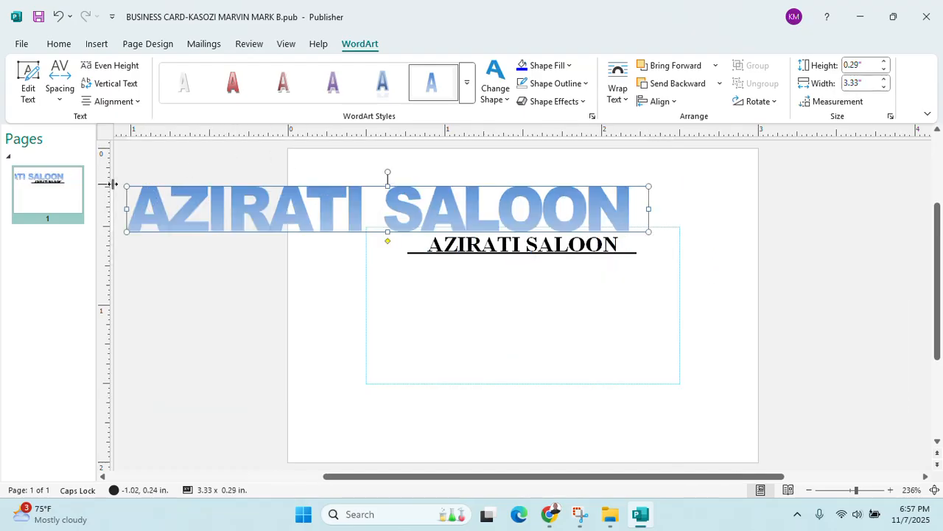
pyautogui.moveTo(126, 187); pyautogui.dragTo(398, 214)
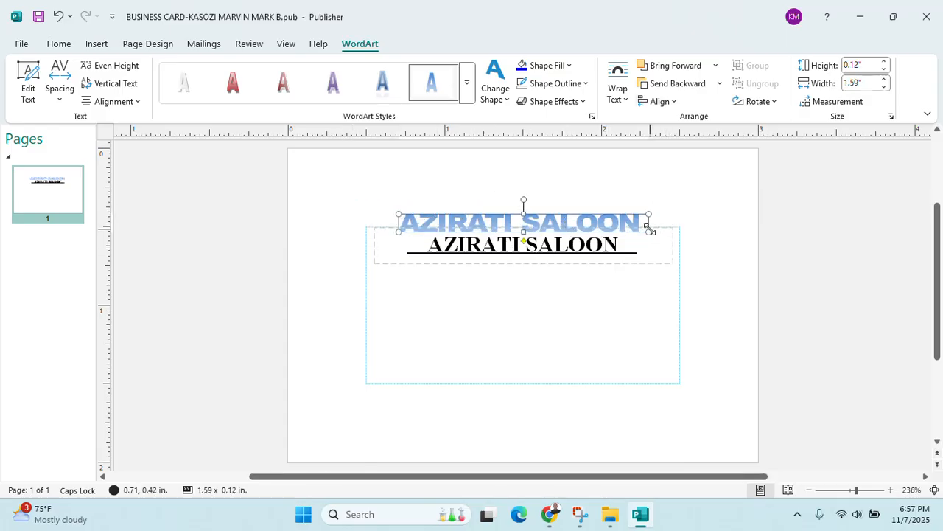
# Delete the old title text and move the WordArt down onto the underline
pyautogui.click(632, 245)
pyautogui.press('BackSpace')
pyautogui.press('BackSpace')
pyautogui.press('BackSpace')
pyautogui.press('BackSpace')
pyautogui.press('BackSpace')
pyautogui.press('BackSpace')
pyautogui.press('BackSpace')
pyautogui.press('BackSpace')
pyautogui.press('BackSpace')
pyautogui.press('BackSpace')
pyautogui.press('BackSpace')
pyautogui.press('BackSpace')
pyautogui.press('BackSpace')
pyautogui.press('BackSpace')
pyautogui.press('BackSpace')
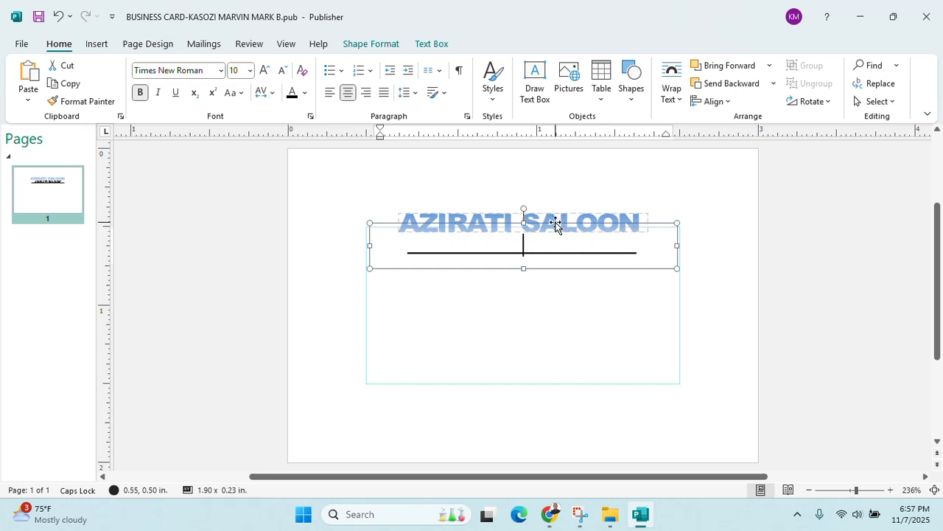
pyautogui.click(557, 220)
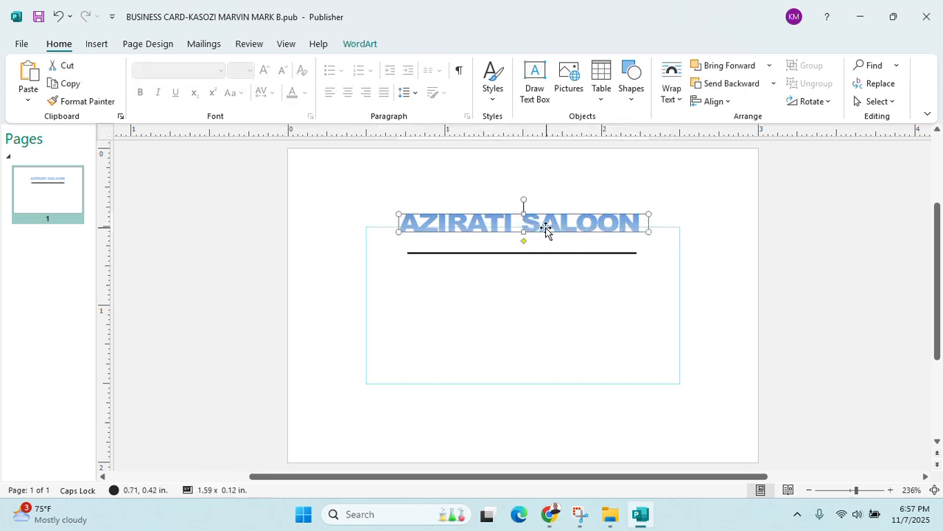
pyautogui.moveTo(534, 221); pyautogui.dragTo(534, 241)
pyautogui.click(618, 165)
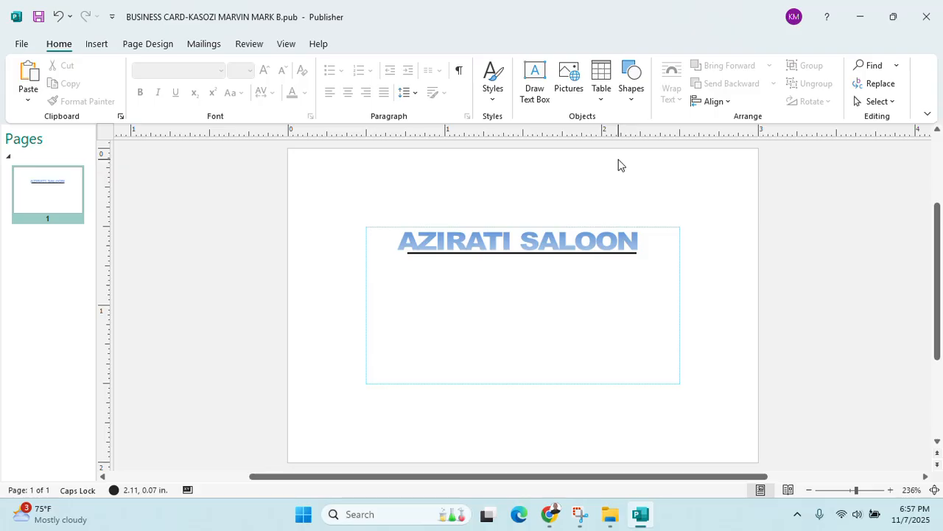
pyautogui.click(552, 518)
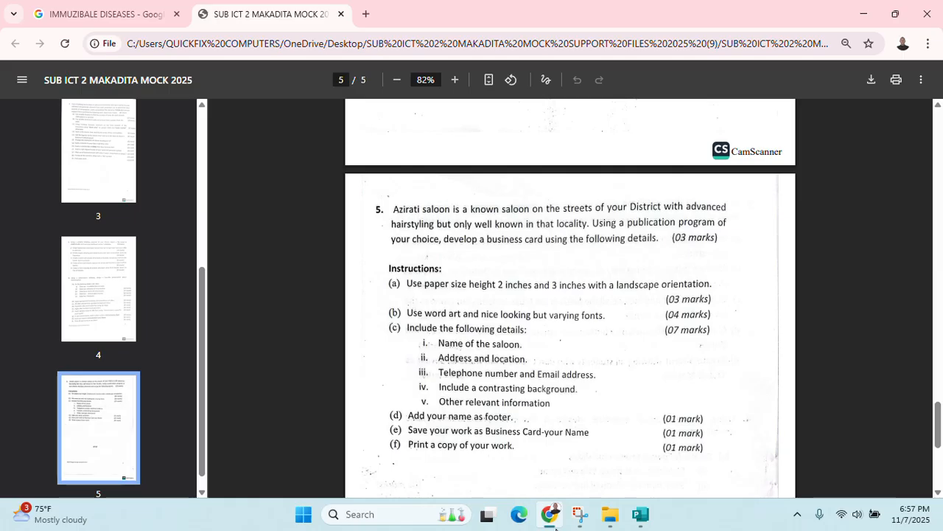
# Review question 5 in the exam PDF, then return to the Publisher card
pyautogui.press('super+shift+s')
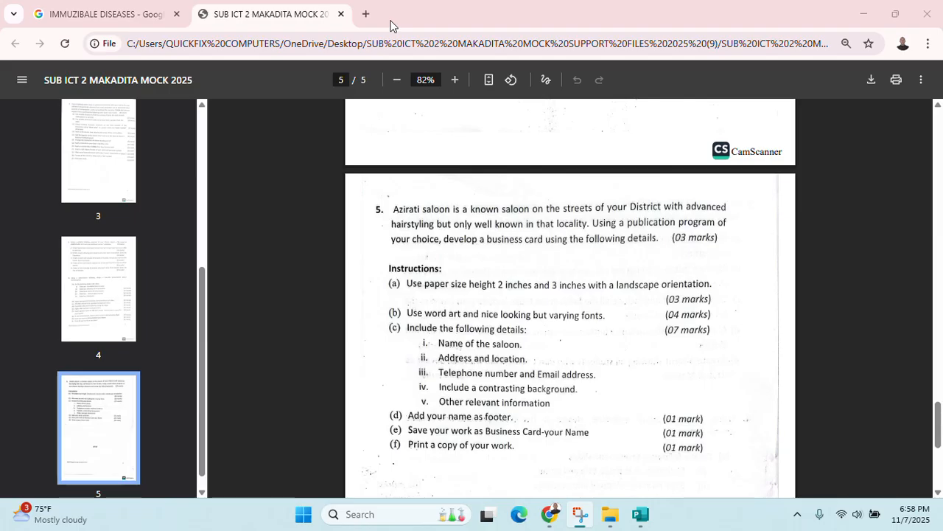
pyautogui.click(549, 516)
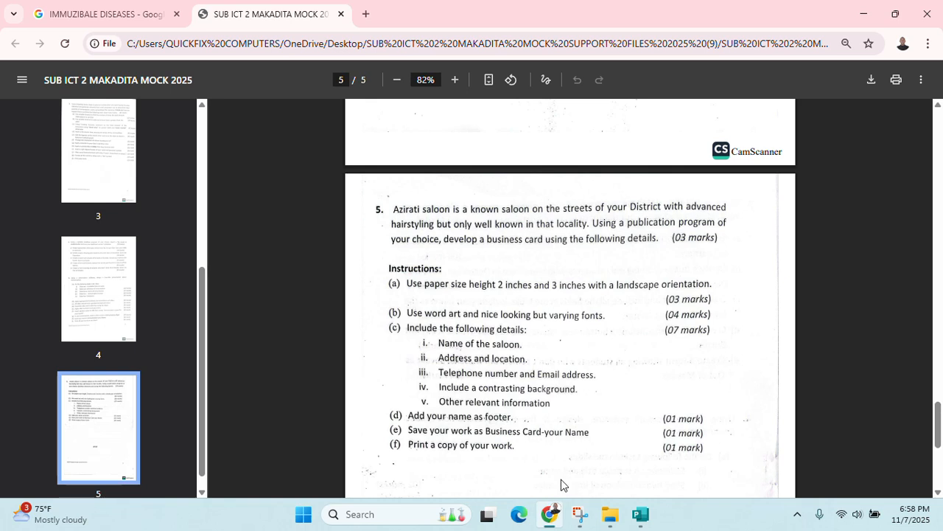
pyautogui.moveTo(580, 527)
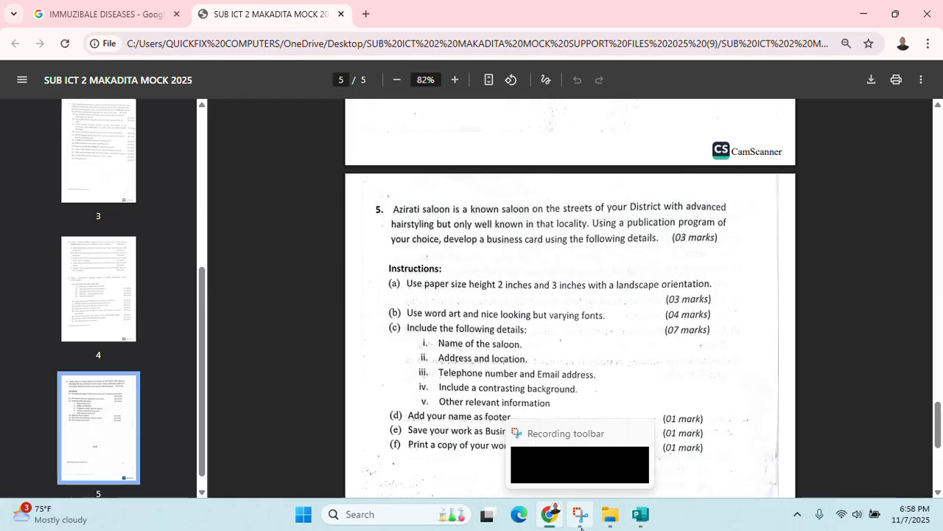
pyautogui.click(640, 515)
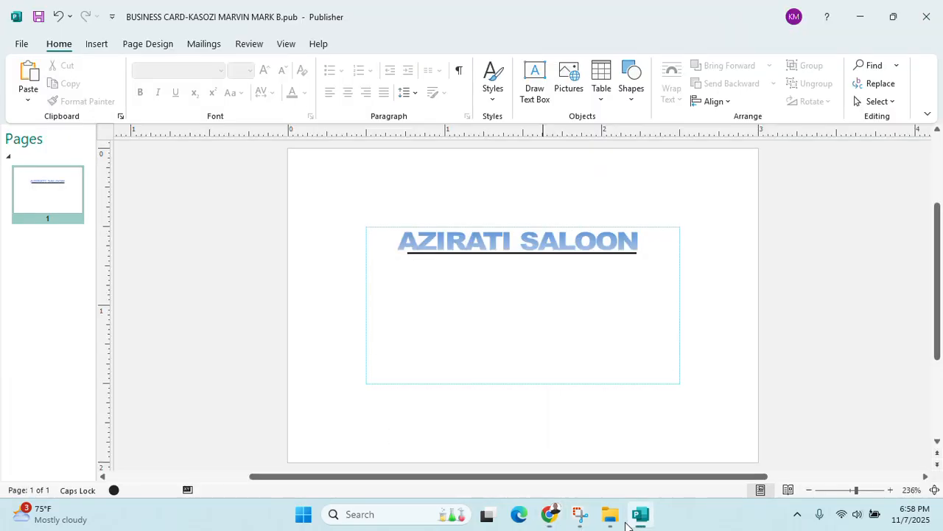
# Draw a 1.28 by 0.66 inch rectangle beneath the heading and nudge it into place
pyautogui.click(97, 43)
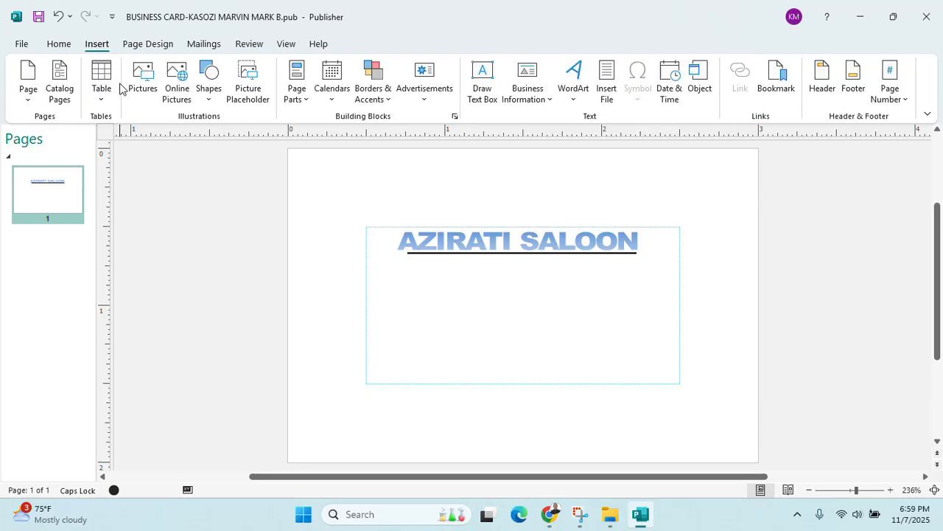
pyautogui.click(208, 87)
pyautogui.click(253, 139)
pyautogui.moveTo(369, 254); pyautogui.dragTo(571, 373)
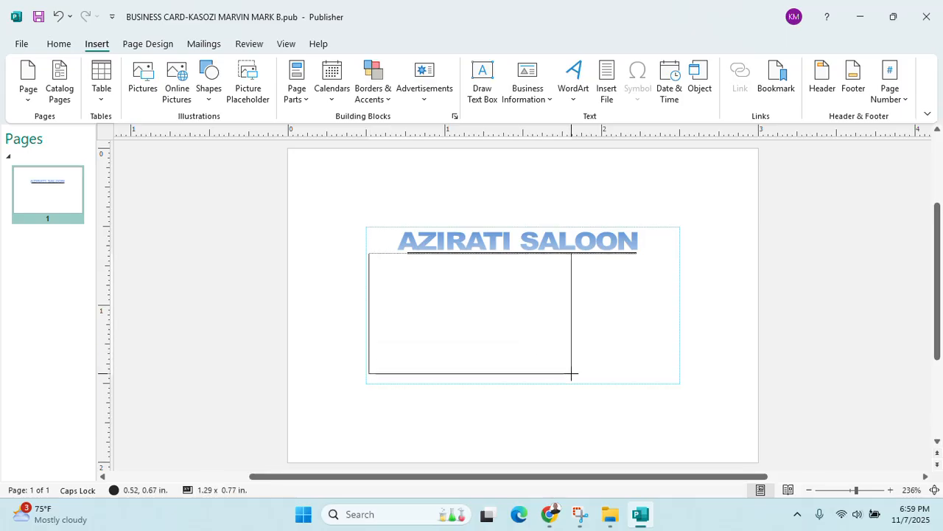
pyautogui.moveTo(570, 357); pyautogui.dragTo(569, 356)
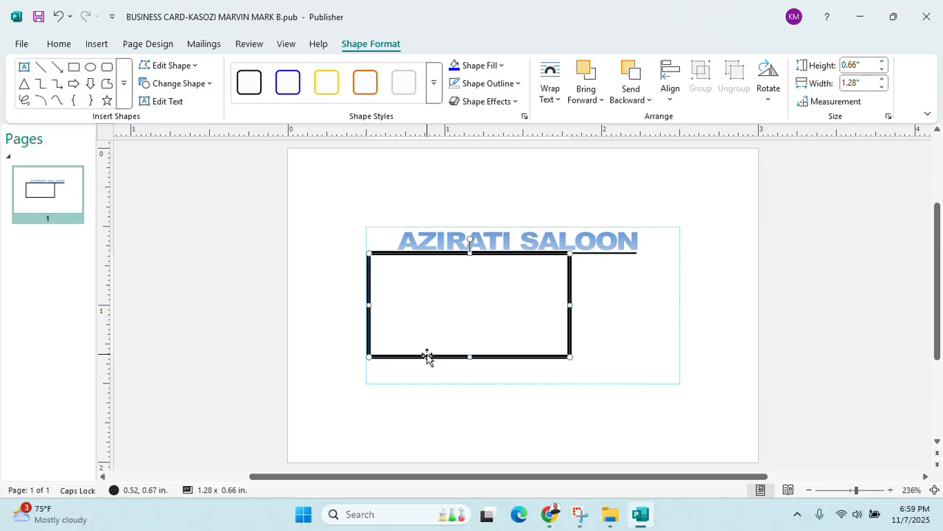
pyautogui.moveTo(443, 357); pyautogui.dragTo(451, 362)
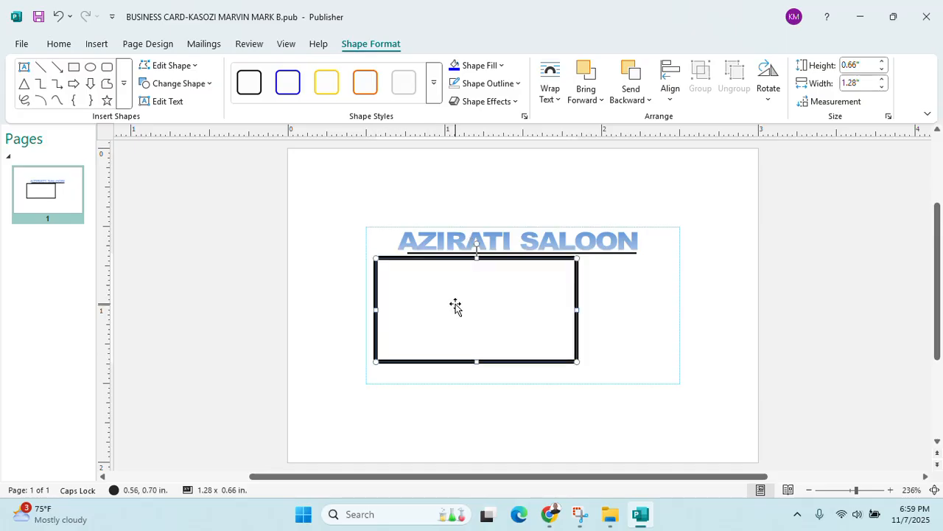
pyautogui.click(550, 516)
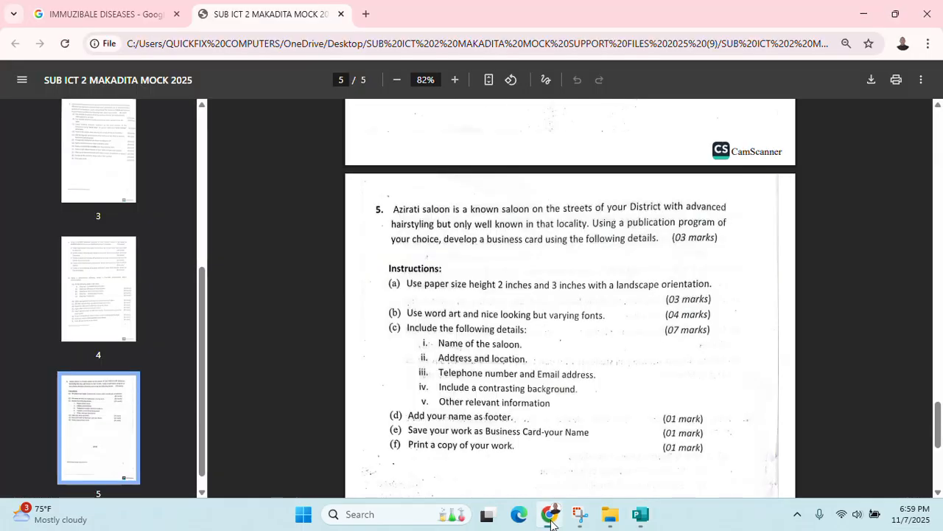
# Make the rectangle hold text and shrink the font size to 3 pt
pyautogui.click(550, 516)
pyautogui.rightClick(435, 276)
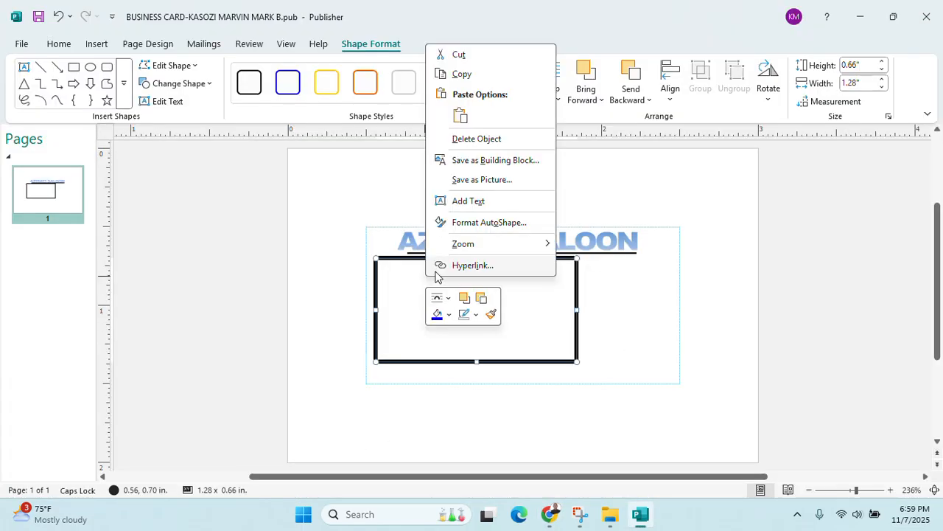
pyautogui.click(472, 201)
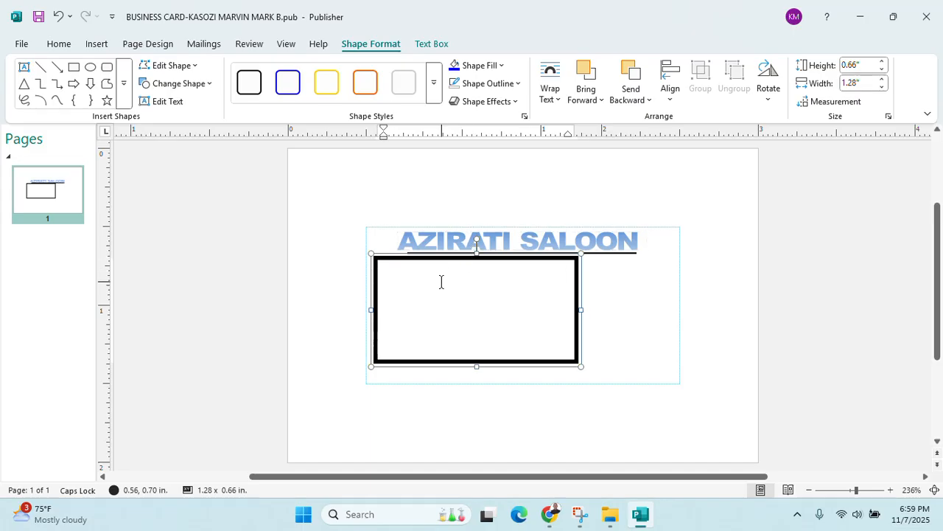
pyautogui.click(59, 44)
pyautogui.click(282, 71)
pyautogui.click(282, 71)
pyautogui.click(282, 71)
pyautogui.click(282, 70)
pyautogui.click(281, 71)
pyautogui.click(281, 72)
pyautogui.click(282, 72)
# Type the location line 'Located in Mutungo Nama Building shop number 4'
pyautogui.press('BackSpace')
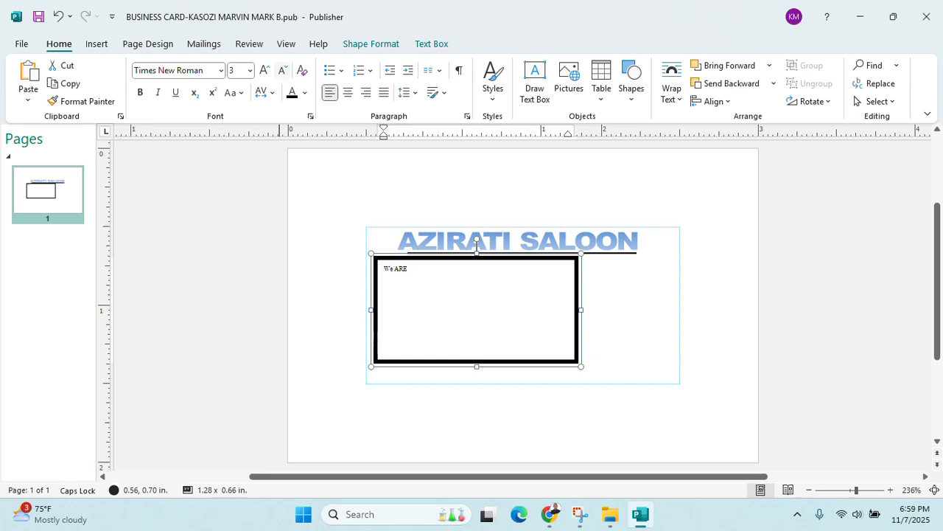
pyautogui.press('BackSpace')
pyautogui.press('BackSpace')
pyautogui.press('BackSpace')
pyautogui.press('BackSpace')
pyautogui.press('capslock')
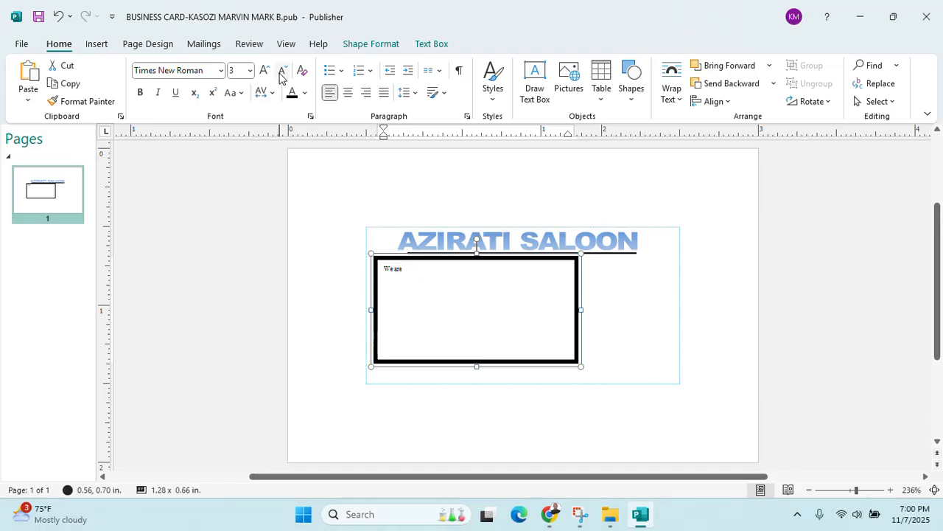
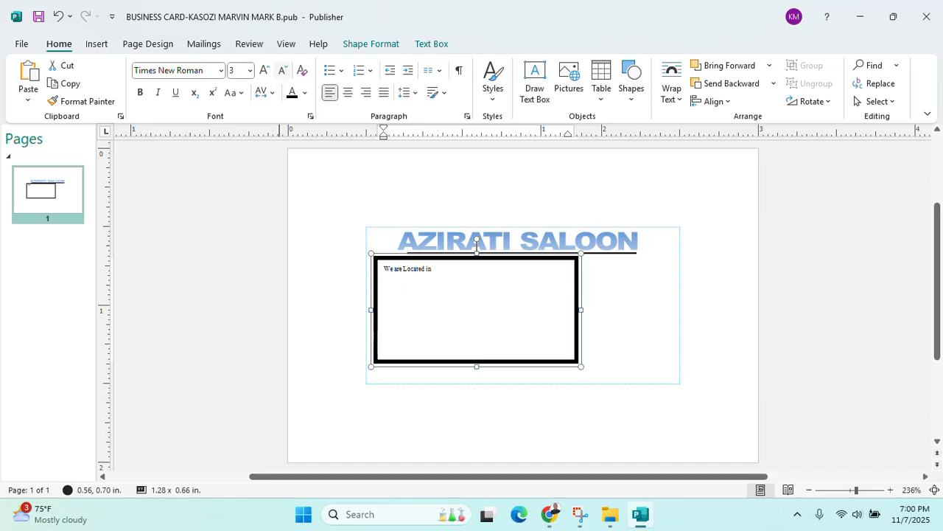
pyautogui.press('BackSpace')
pyautogui.press('BackSpace')
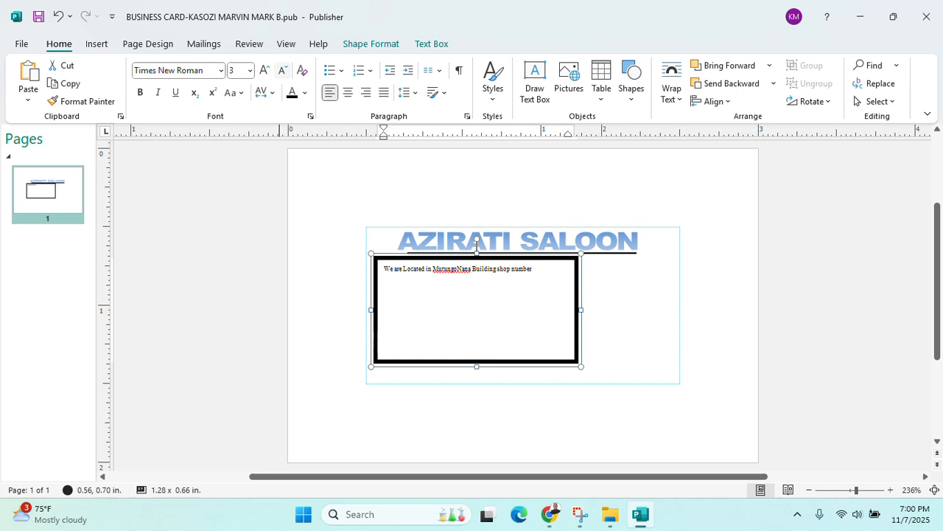
# Add the tagline 'We are Azirati the best hair stylists' above the location line
pyautogui.click(388, 274)
pyautogui.press('Return')
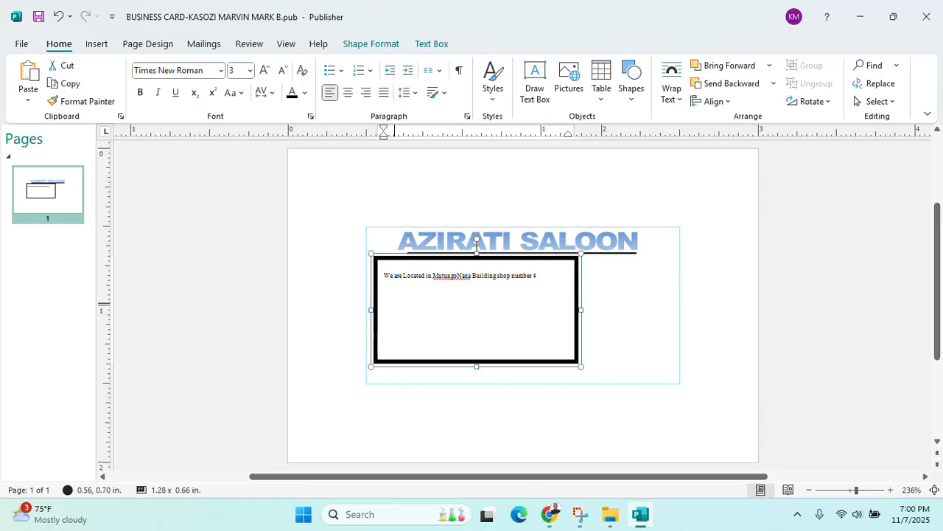
pyautogui.write('We arey')
pyautogui.press('BackSpace')
pyautogui.write('Azirati the best a')
pyautogui.write('air stylists')
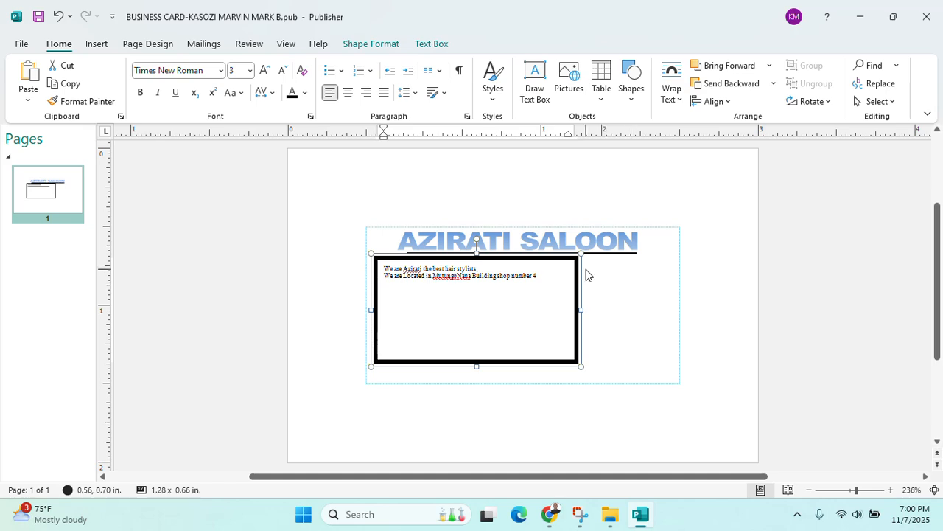
pyautogui.scroll(5, 629, 288)
pyautogui.scroll(-3, 547, 279)
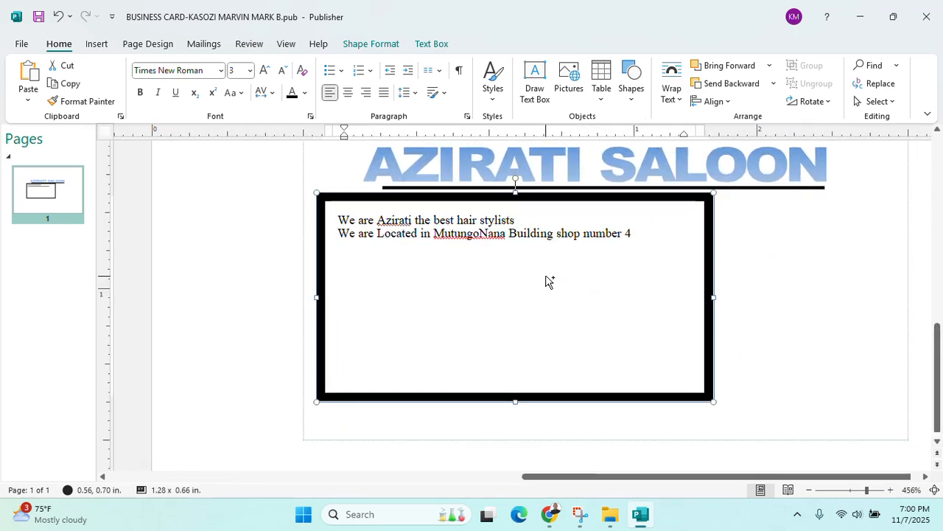
pyautogui.scroll(-6, 603, 274)
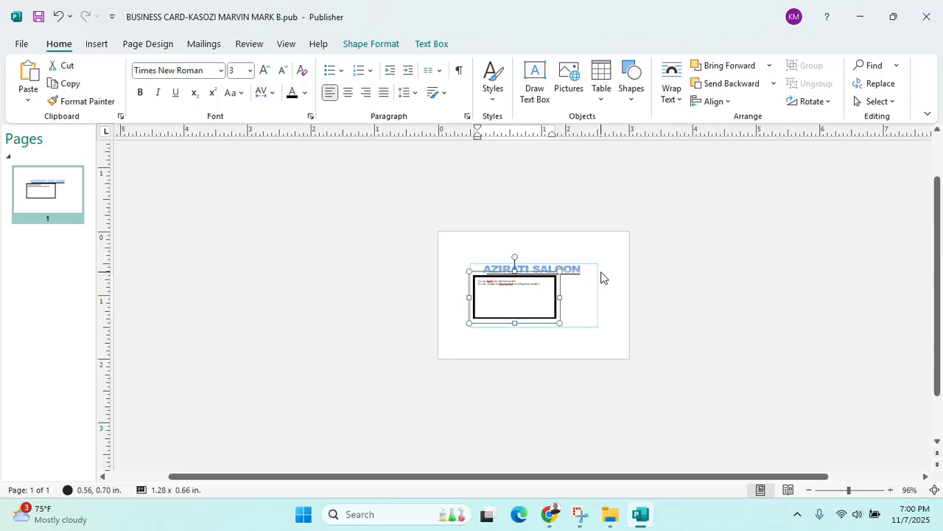
pyautogui.scroll(5, 601, 278)
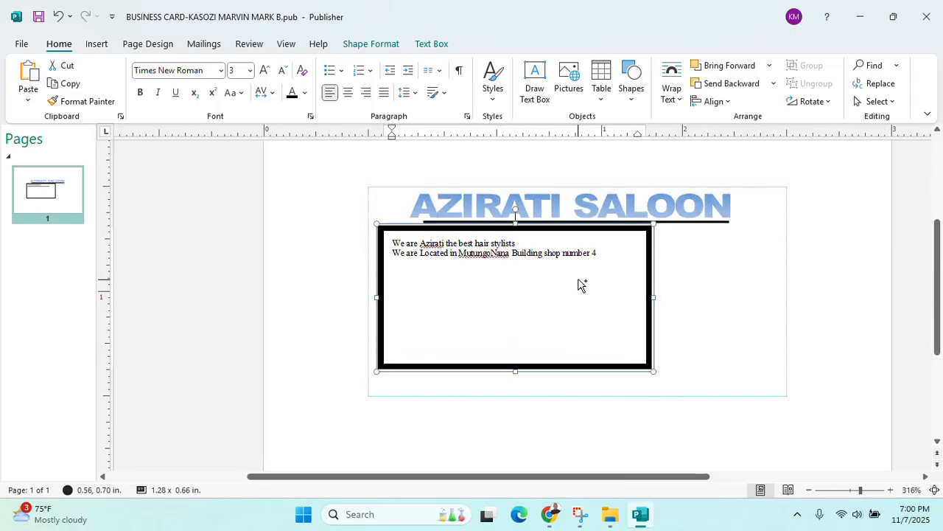
pyautogui.scroll(3, 431, 286)
pyautogui.scroll(-2, 438, 288)
pyautogui.click(600, 254)
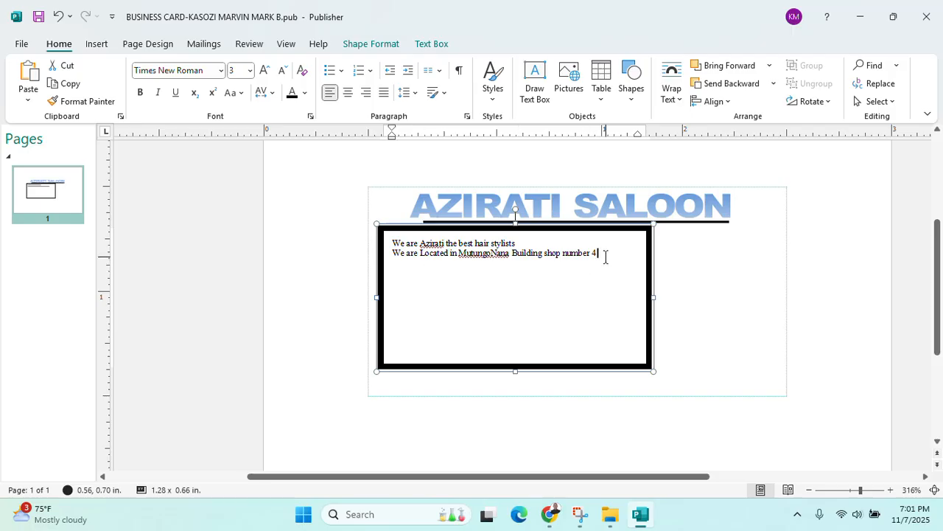
pyautogui.click(561, 505)
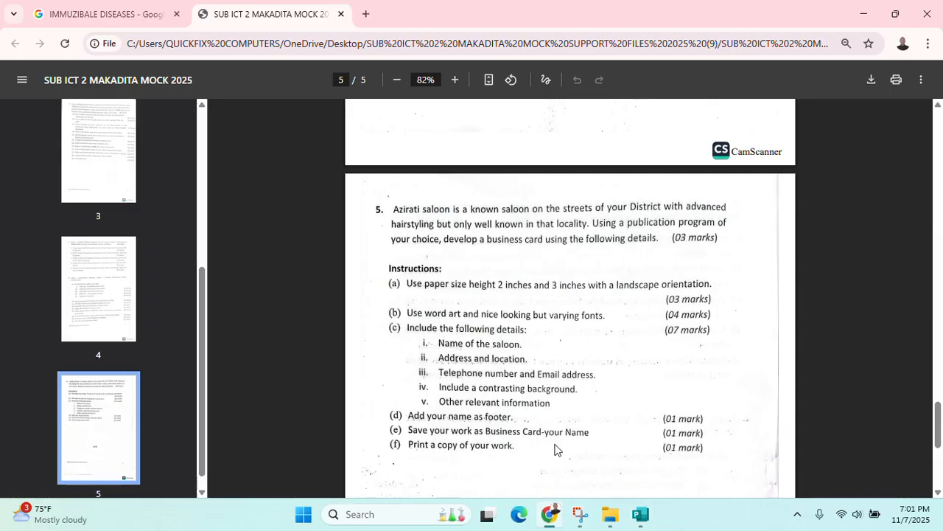
pyautogui.click(861, 12)
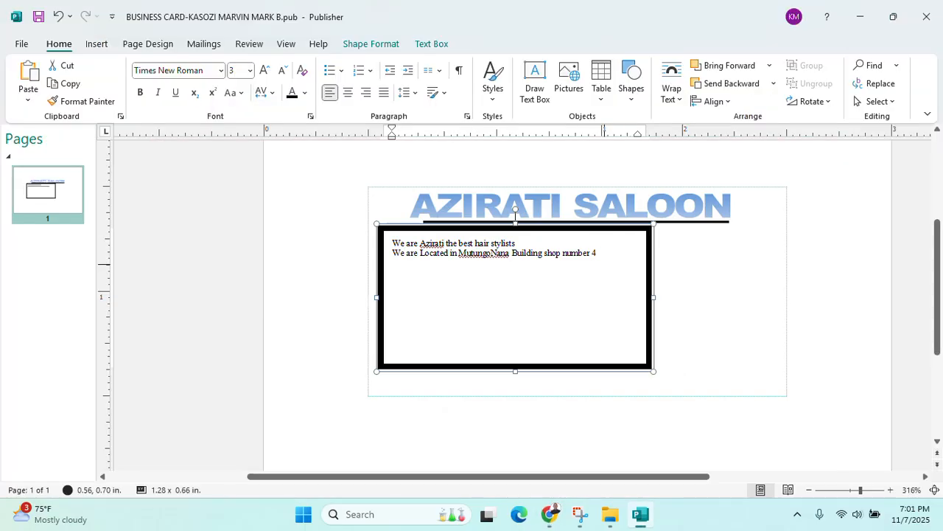
# Type the 'contact us on' phone-number line and the 'email us on' address line
pyautogui.write('con')
pyautogui.write('tact us on')
pyautogui.write('r')
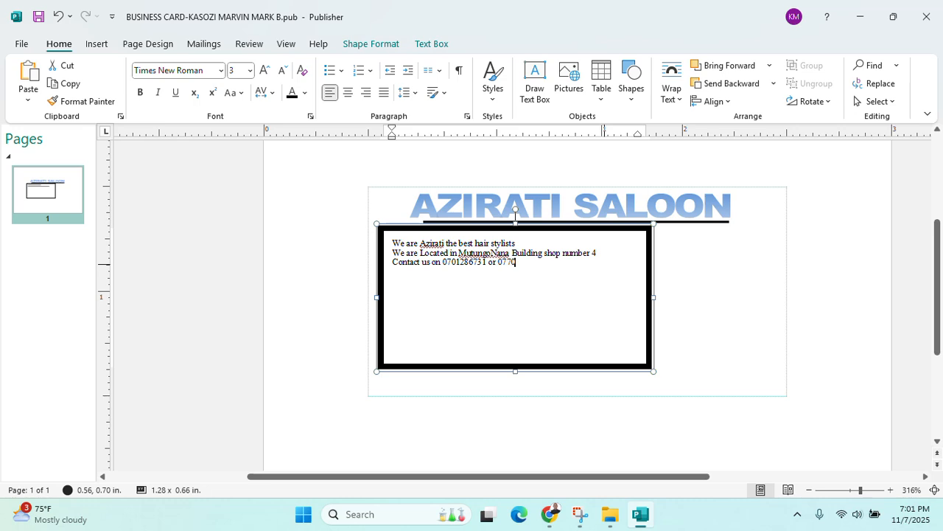
pyautogui.press('Return')
pyautogui.write('e')
pyautogui.write('mail us on')
pyautogui.write(' z')
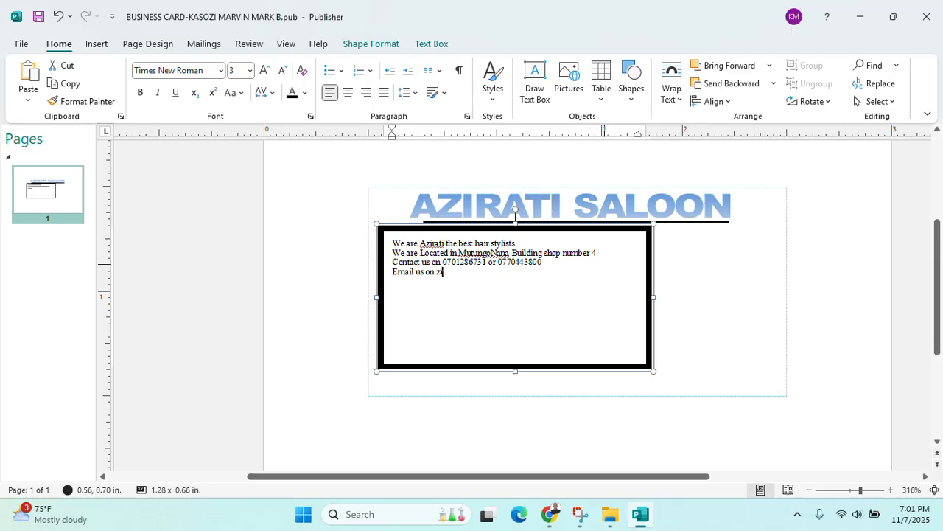
pyautogui.click(549, 514)
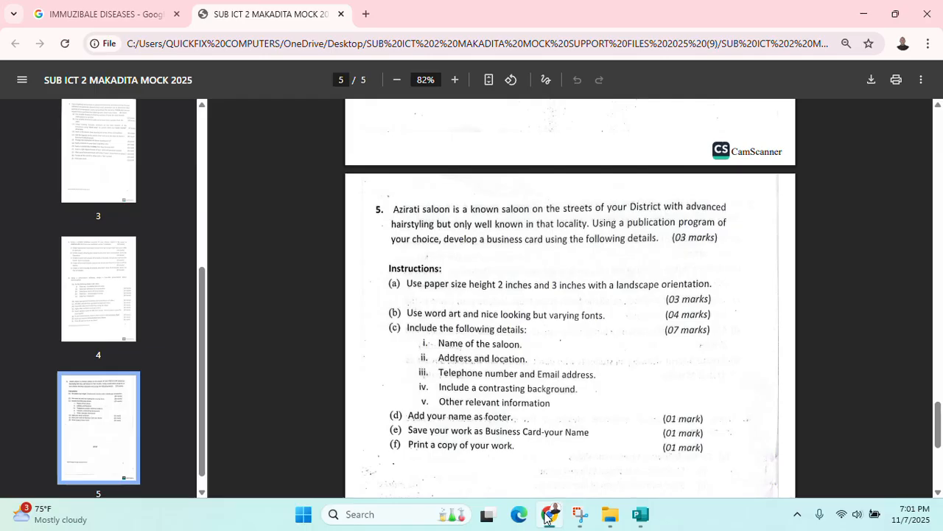
pyautogui.click(549, 514)
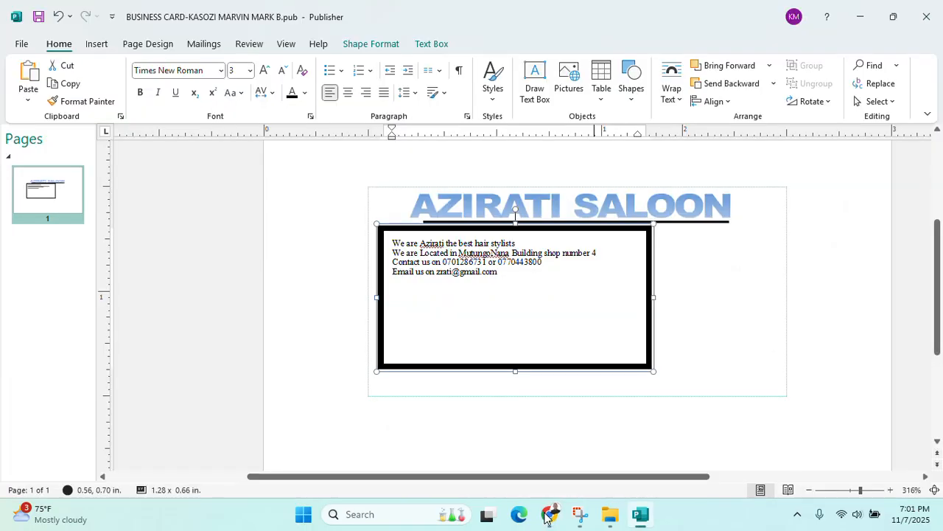
pyautogui.press('Return')
# Add blank lines after the tagline, location and phone lines, then zoom out to the whole card
pyautogui.click(519, 243)
pyautogui.press('Return')
pyautogui.click(601, 262)
pyautogui.press('Return')
pyautogui.click(564, 283)
pyautogui.press('Return')
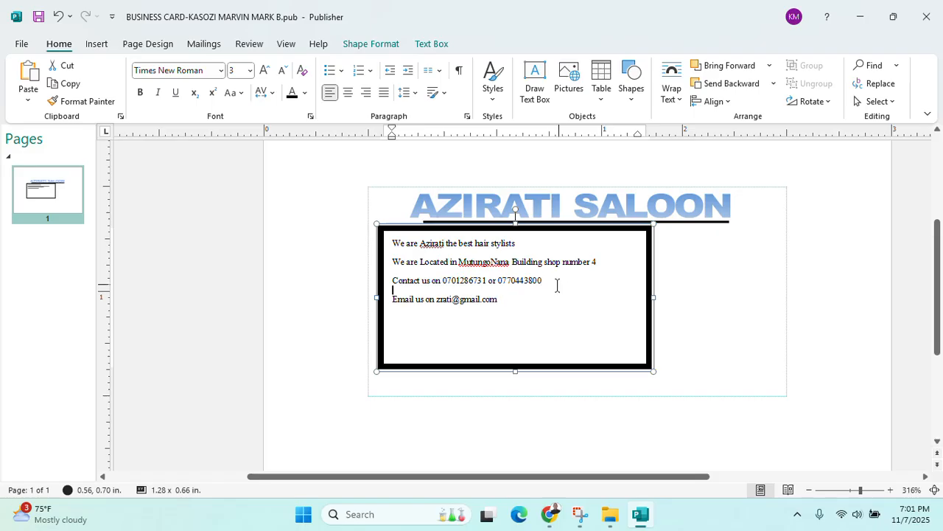
pyautogui.scroll(1, 521, 330)
pyautogui.scroll(-2, 521, 330)
pyautogui.scroll(-2, 521, 331)
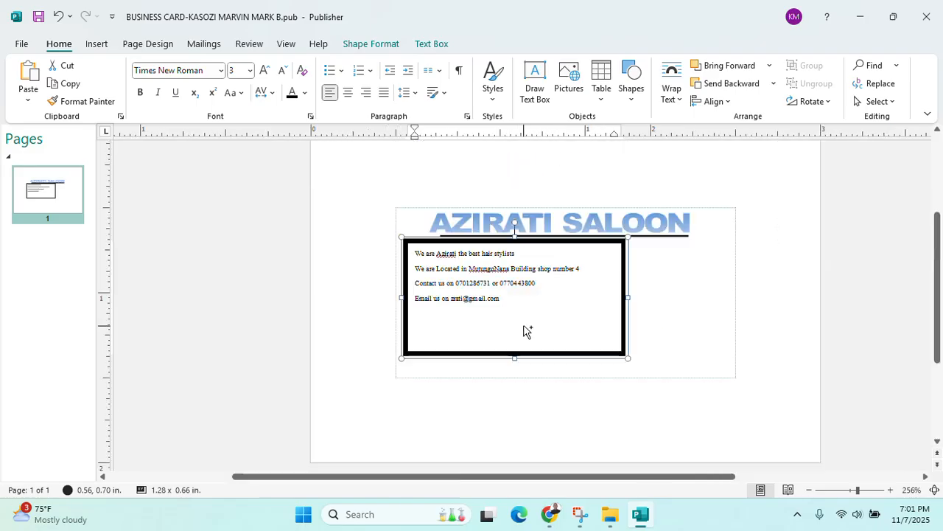
# Set the details text box's Shape Outline to No Outline
pyautogui.scroll(1, 524, 331)
pyautogui.click(562, 349)
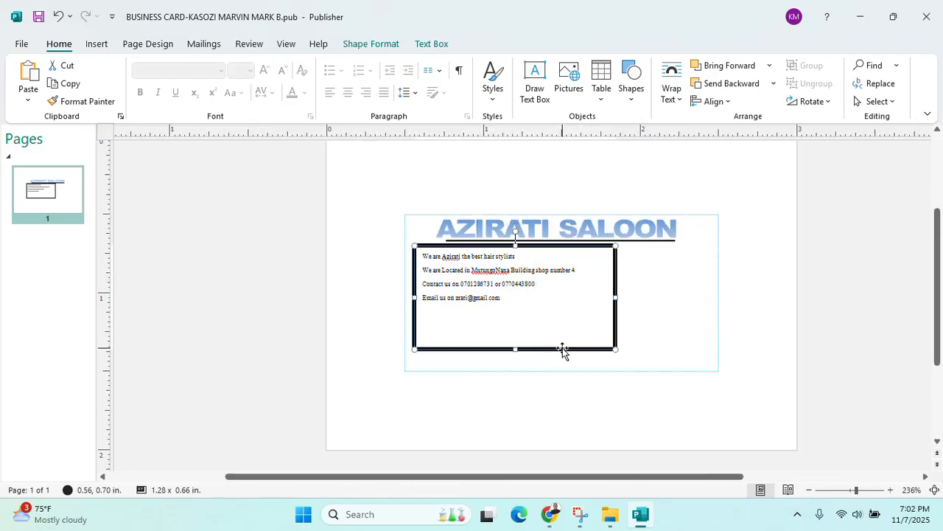
pyautogui.click(368, 43)
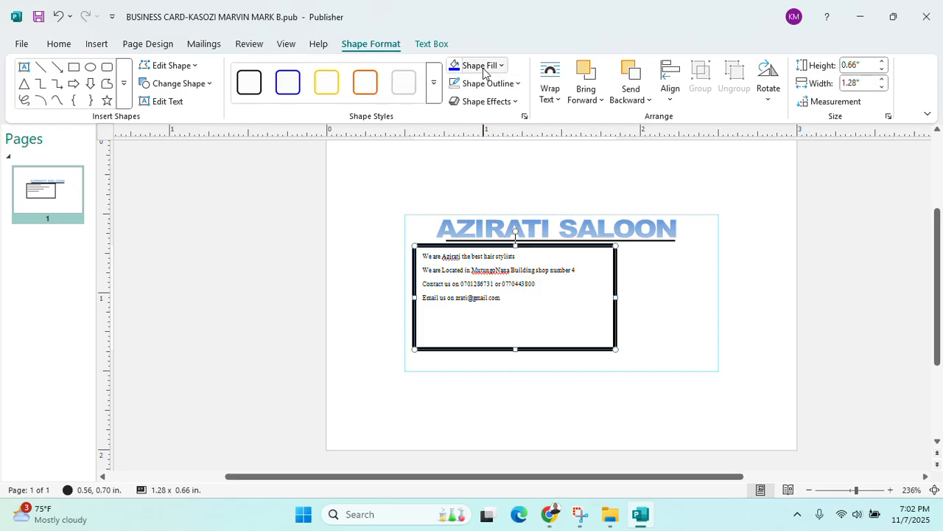
pyautogui.click(517, 83)
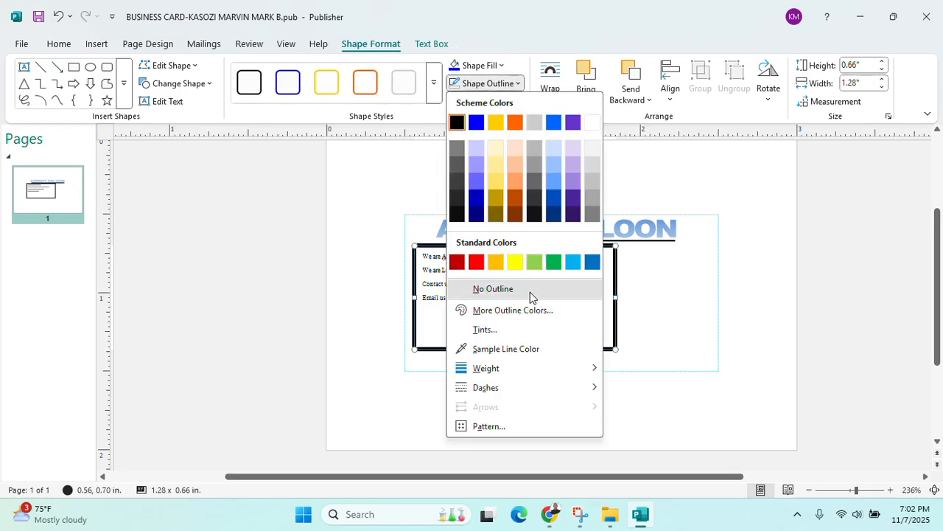
pyautogui.click(529, 290)
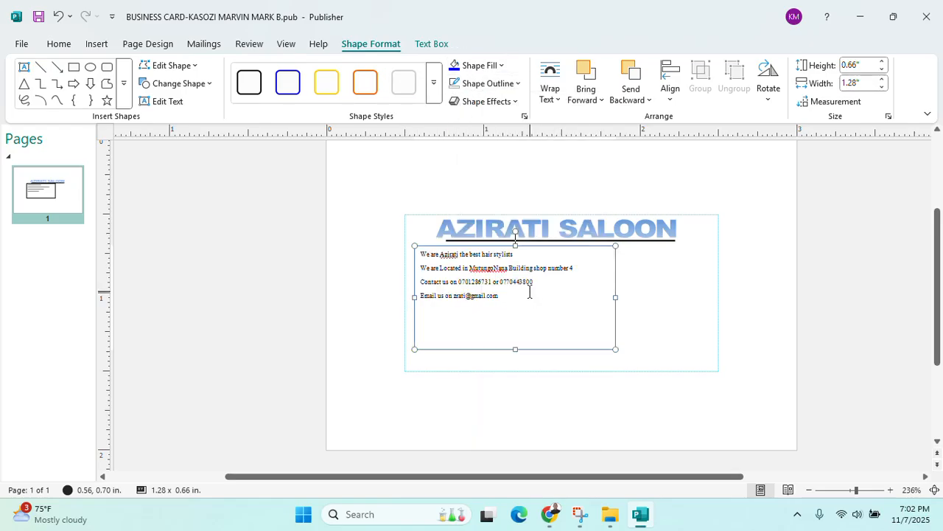
# Give the text box No Fill, reconfirm No Outline, and check the exam instructions in Chrome
pyautogui.click(499, 317)
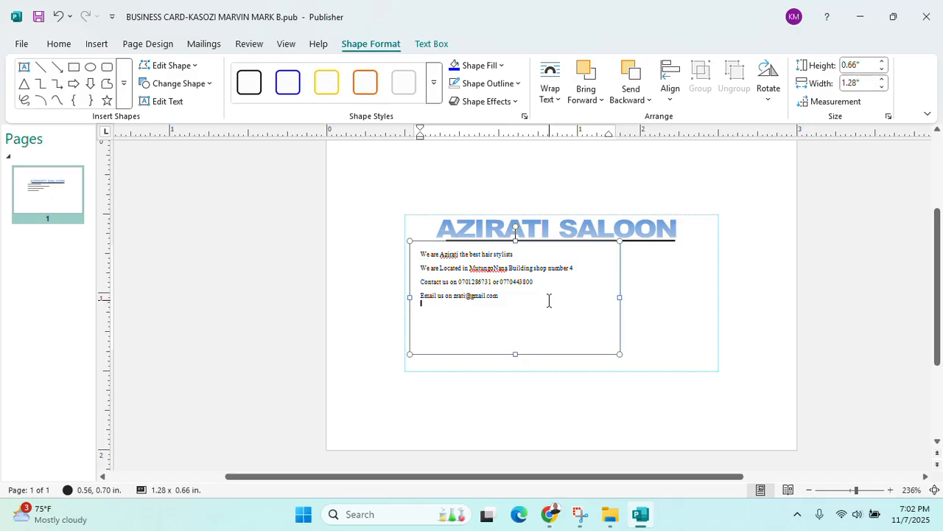
pyautogui.click(560, 353)
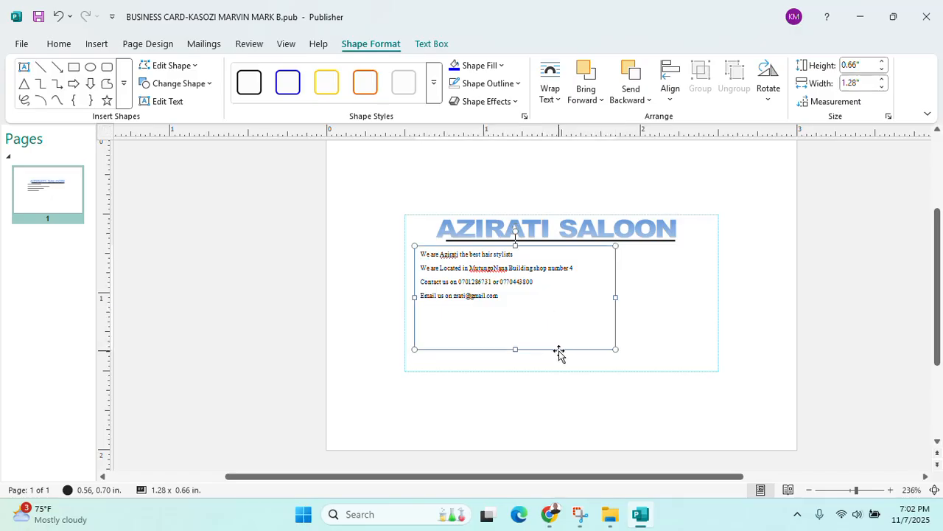
pyautogui.click(508, 67)
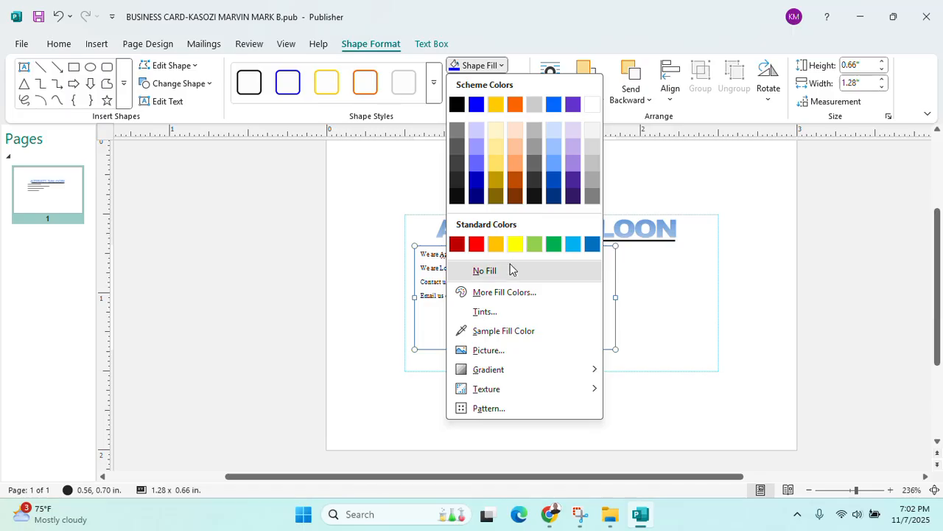
pyautogui.click(516, 268)
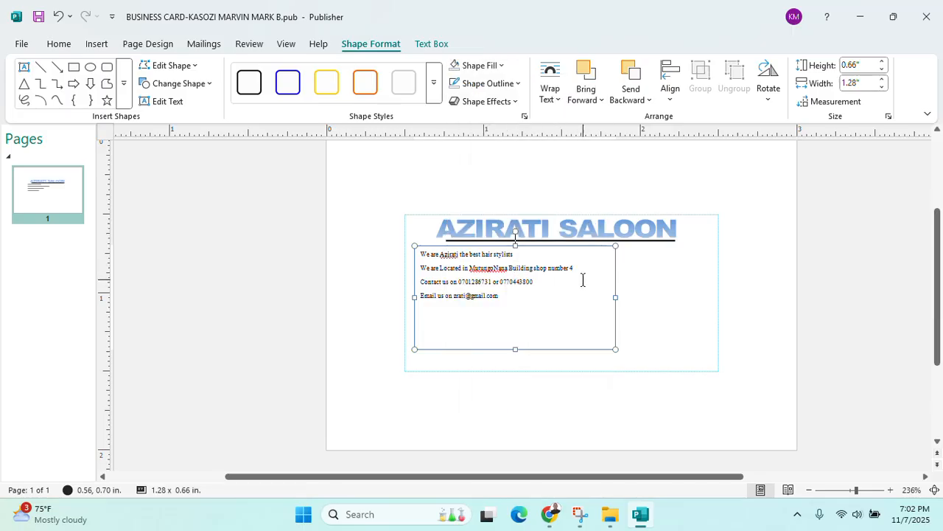
pyautogui.click(509, 83)
pyautogui.click(491, 288)
pyautogui.click(339, 245)
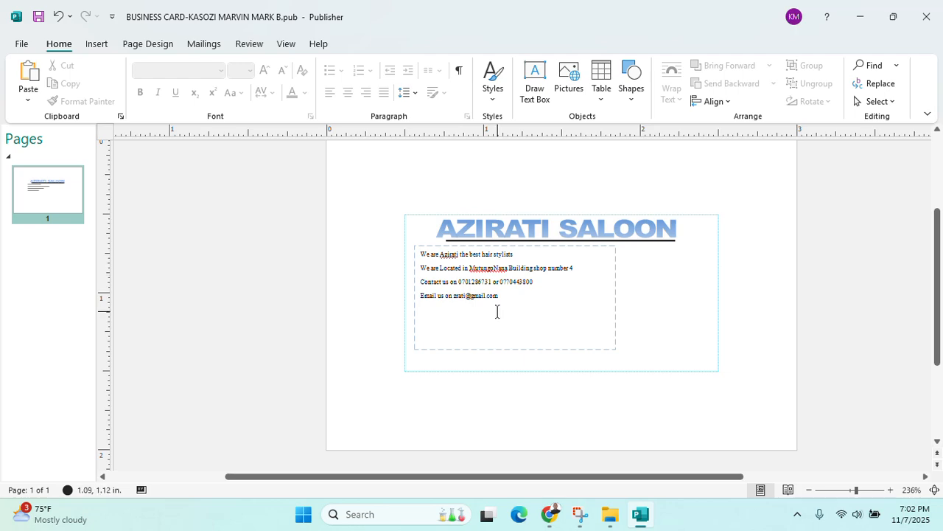
pyautogui.click(550, 514)
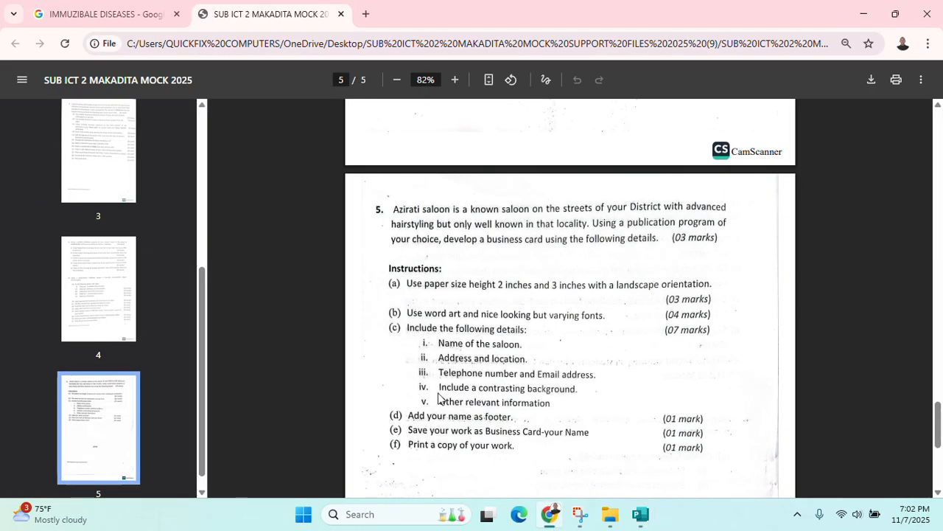
pyautogui.click(862, 12)
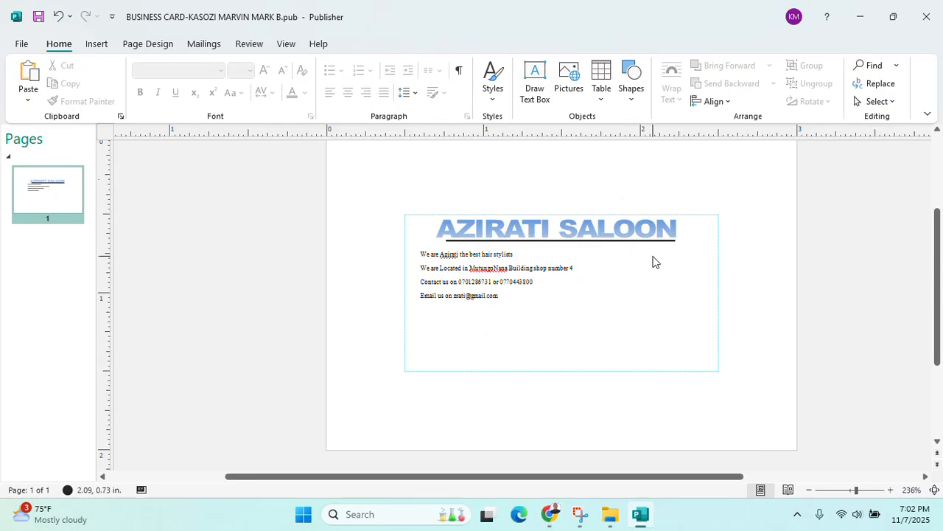
# Try blue gradient and light blue solid page backgrounds from the Page Design background list
pyautogui.click(148, 45)
pyautogui.click(855, 103)
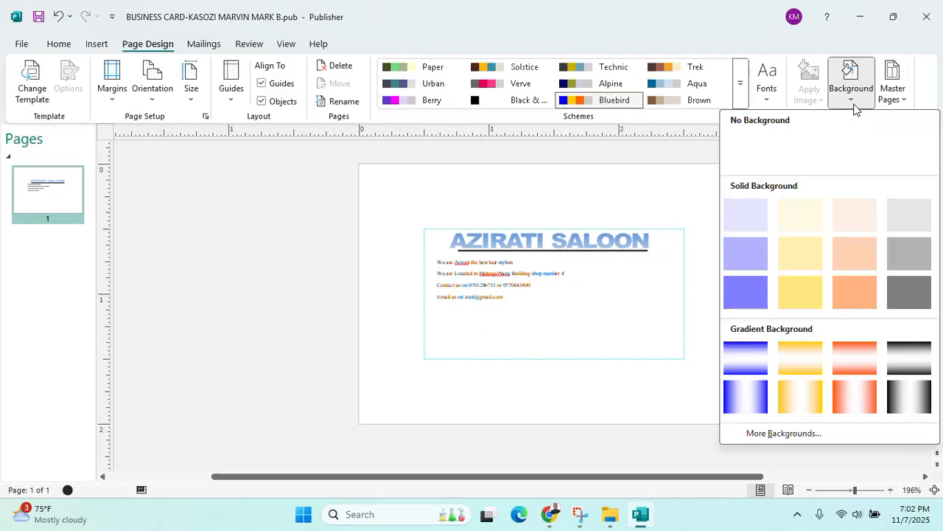
pyautogui.click(741, 413)
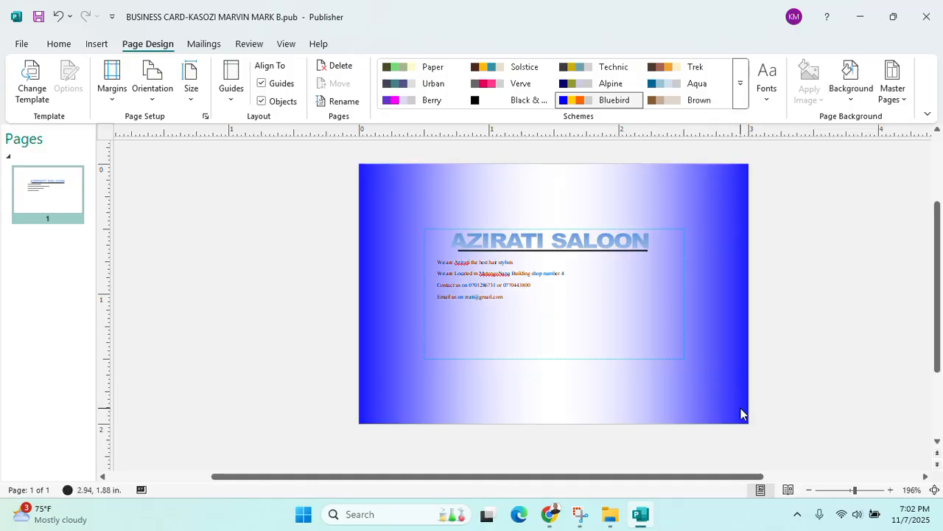
pyautogui.click(851, 87)
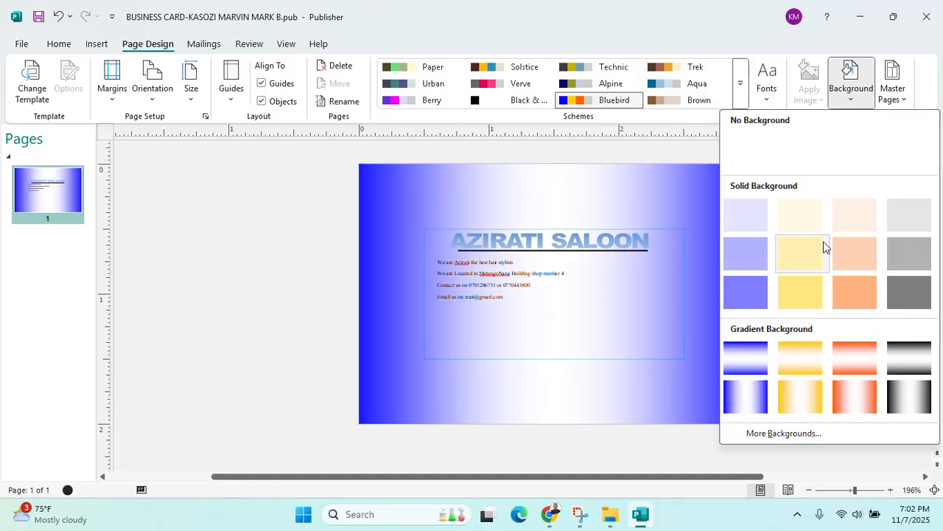
pyautogui.click(759, 256)
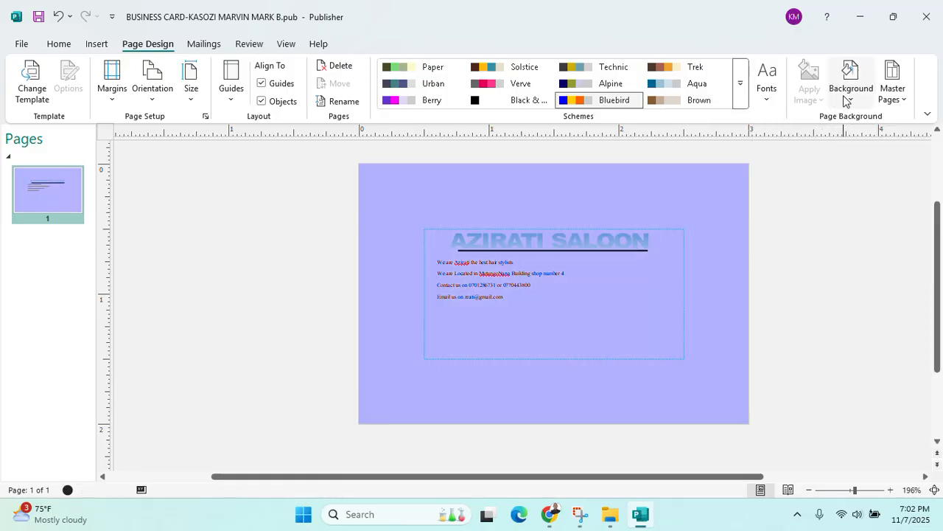
pyautogui.click(848, 95)
pyautogui.click(744, 360)
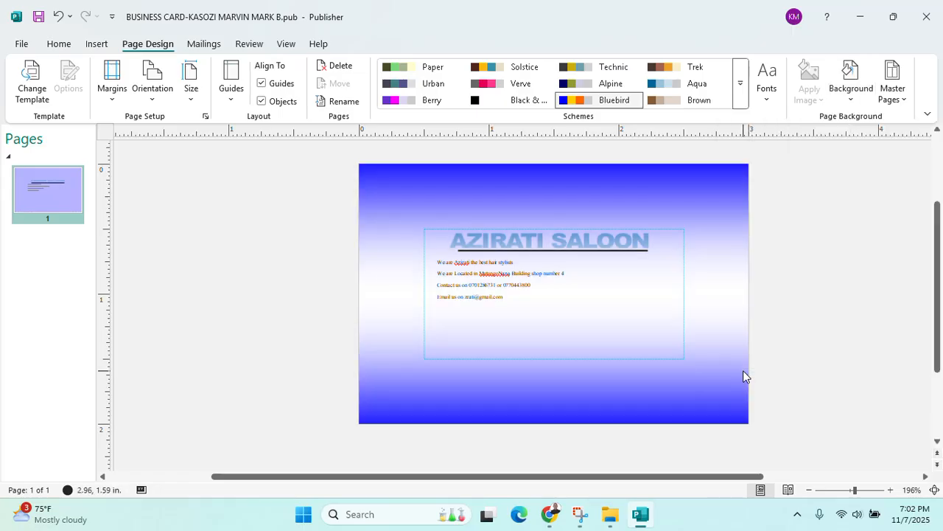
pyautogui.keyDown('ctrl'); pyautogui.scroll(3, 645, 342); pyautogui.keyUp('ctrl')
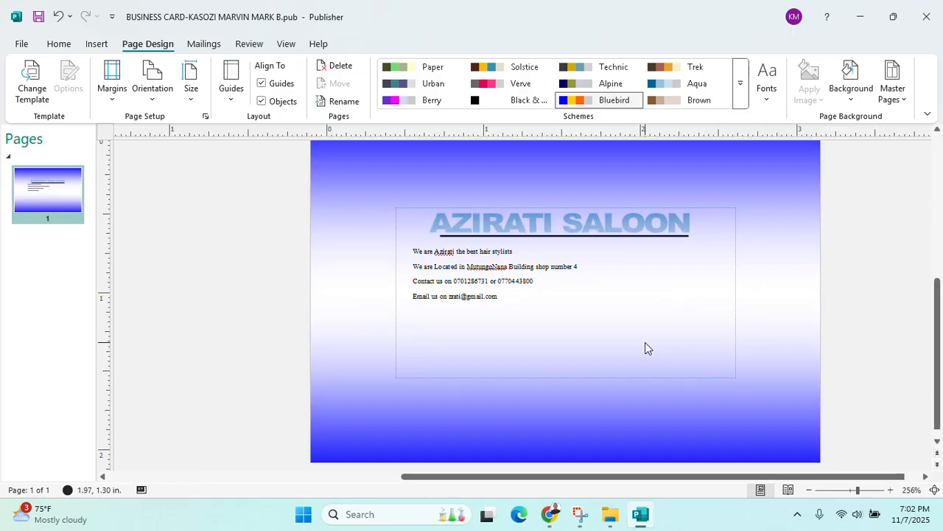
pyautogui.keyDown('ctrl'); pyautogui.scroll(-2, 645, 348); pyautogui.keyUp('ctrl')
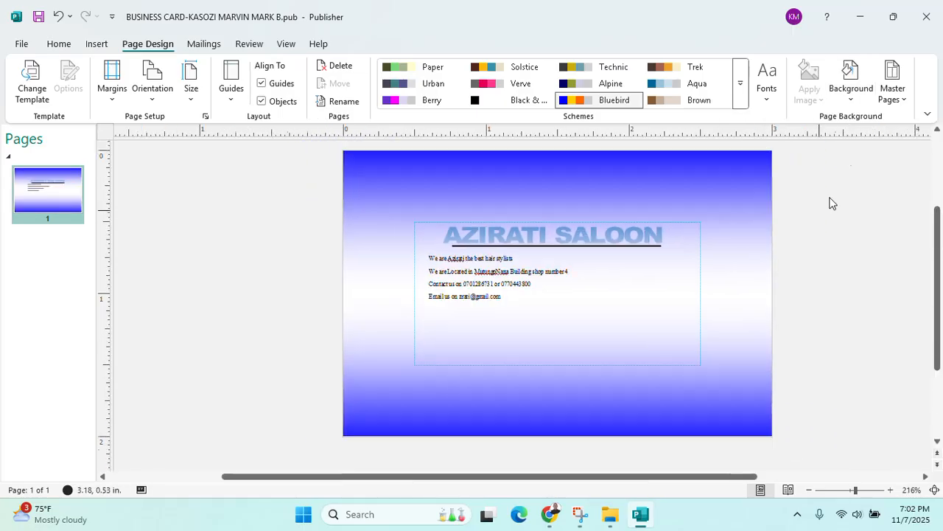
# Try light grey, black-to-white gradient and lavender solid backgrounds, undoing the lavender one
pyautogui.click(851, 96)
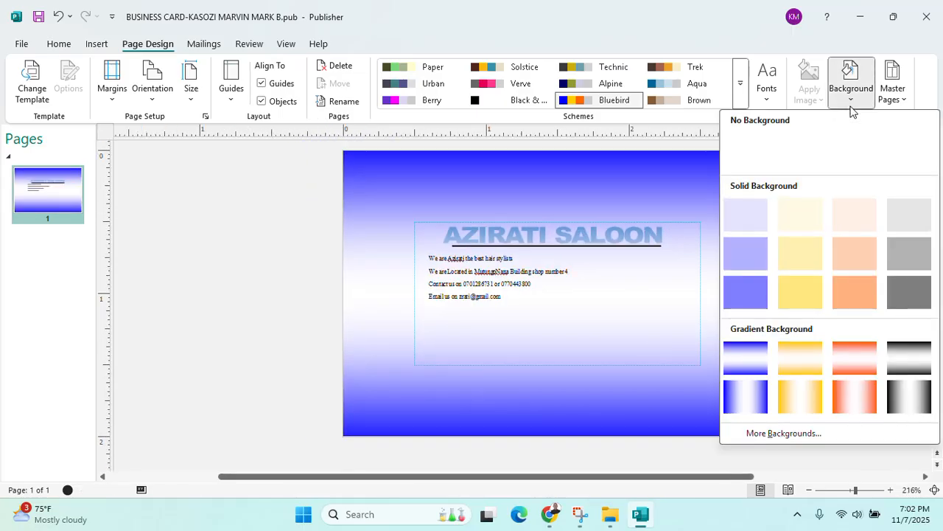
pyautogui.click(909, 214)
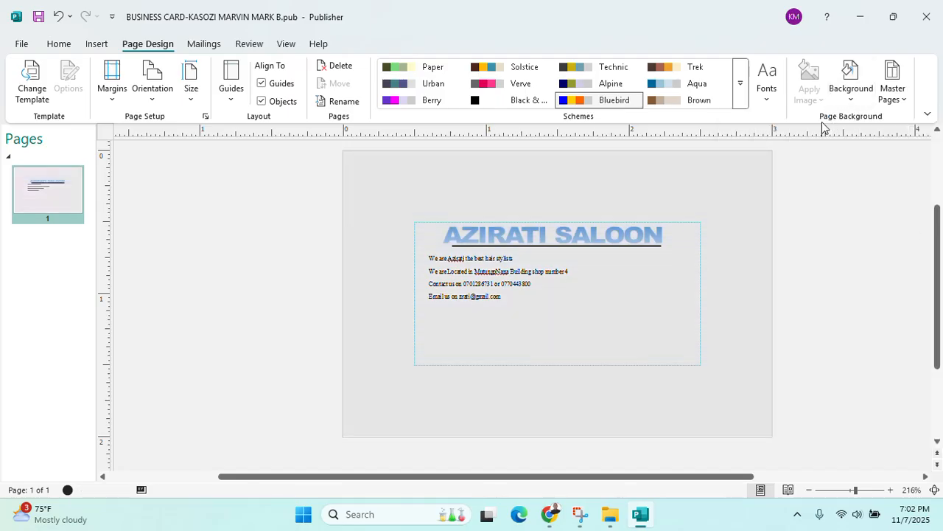
pyautogui.click(851, 94)
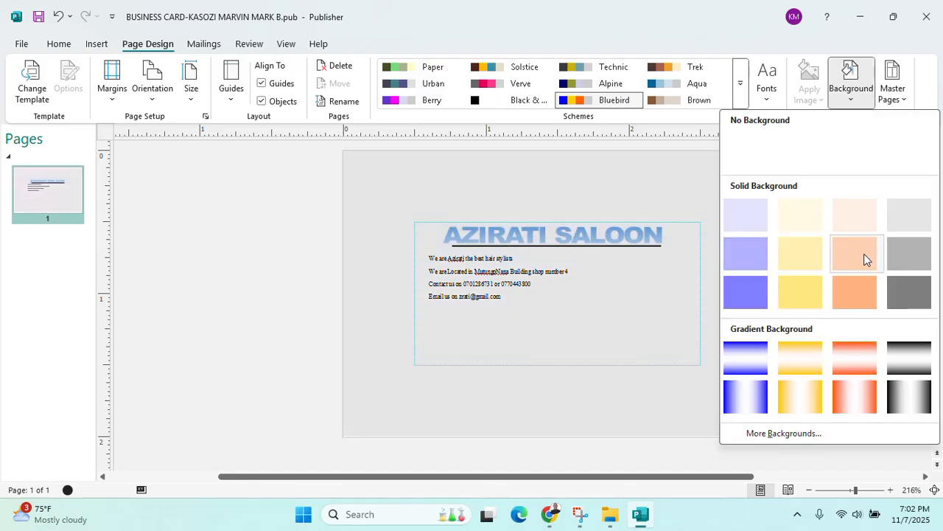
pyautogui.click(910, 374)
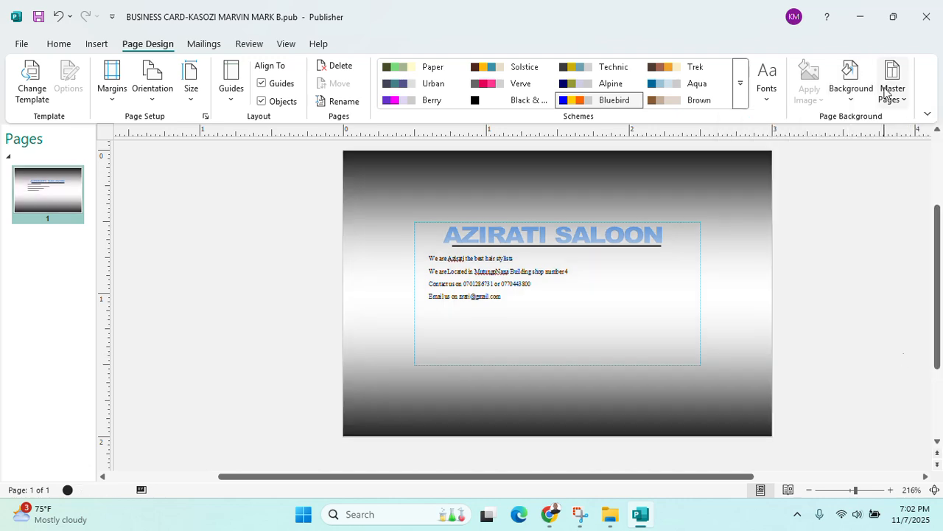
pyautogui.click(852, 92)
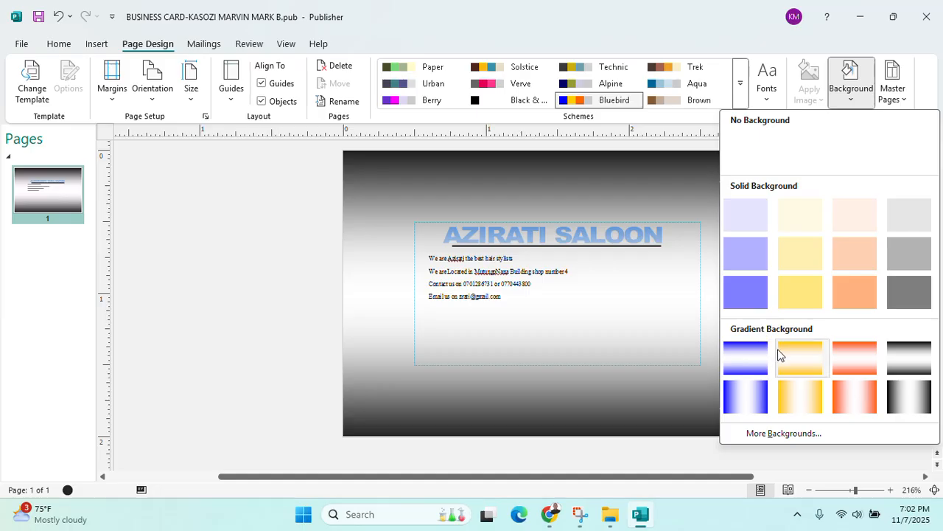
pyautogui.click(814, 432)
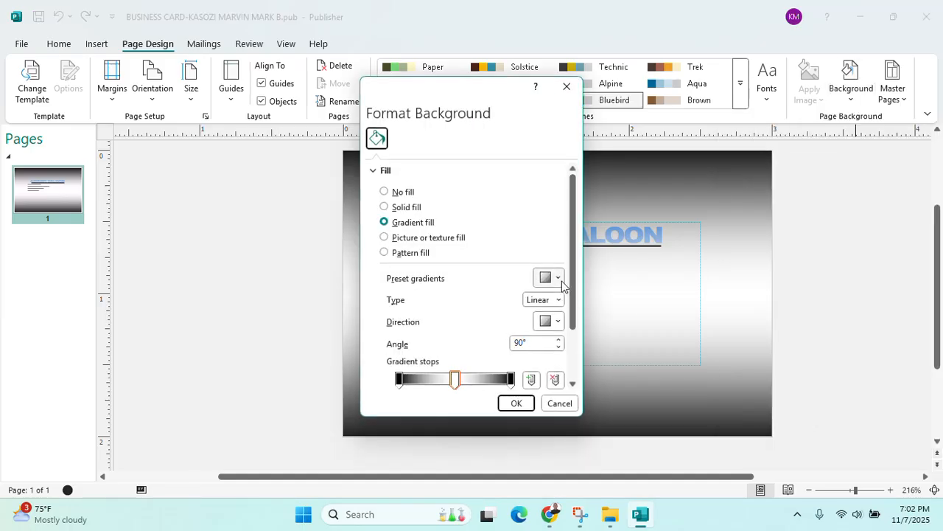
pyautogui.click(406, 208)
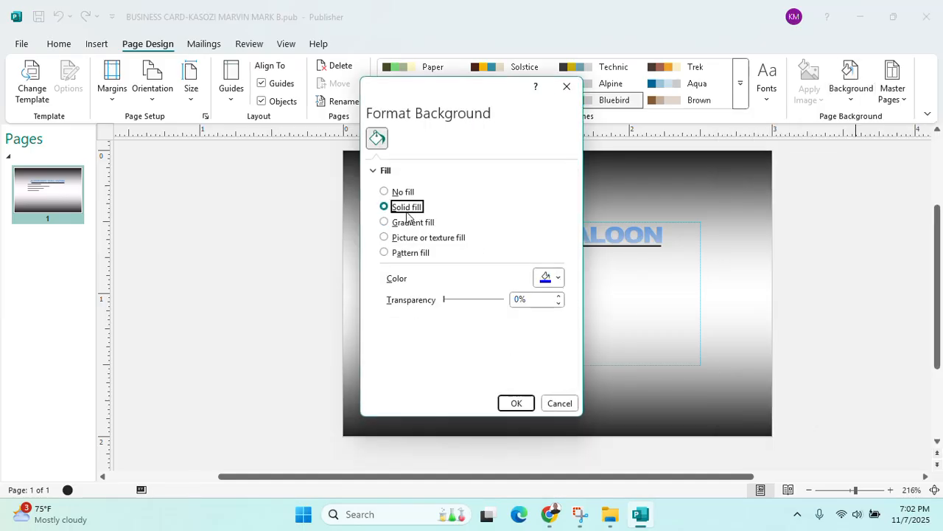
pyautogui.click(557, 281)
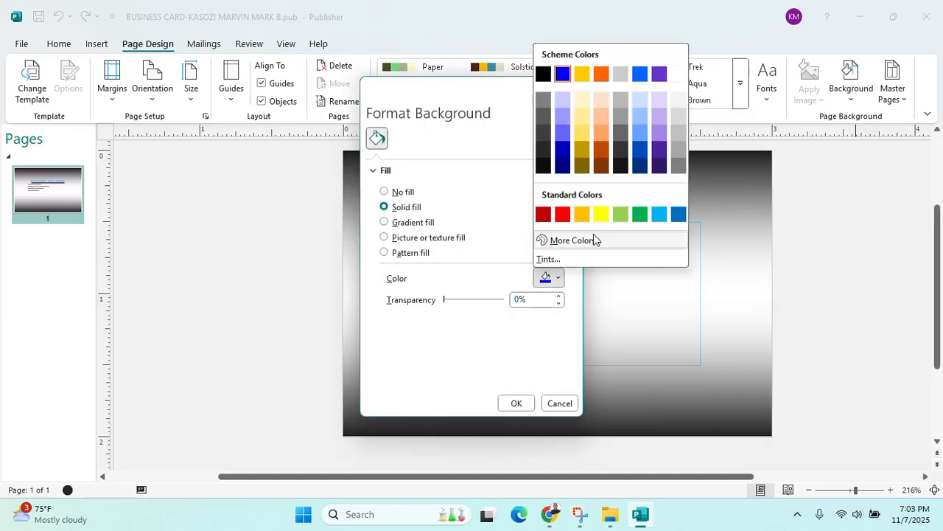
pyautogui.click(661, 101)
pyautogui.click(516, 403)
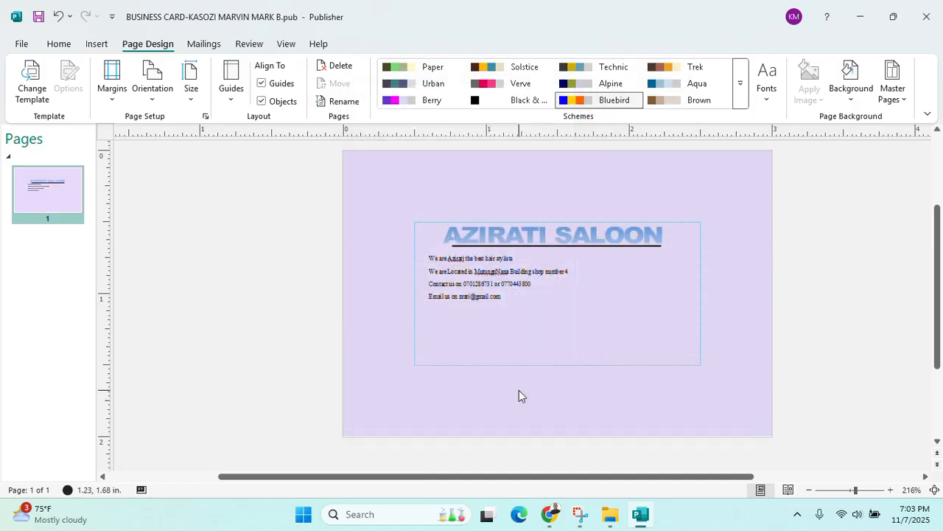
pyautogui.hotkey('ctrl', 'z')
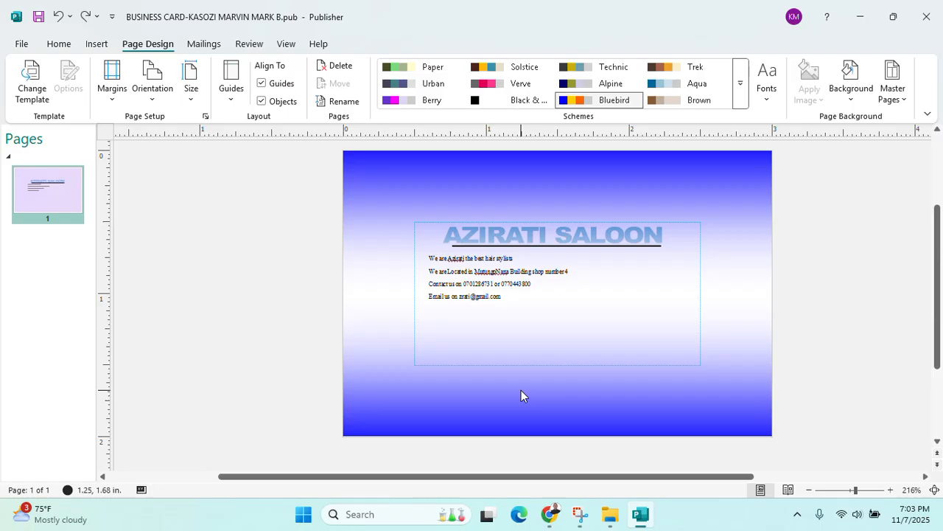
# Select the details box and AZIRATI SALOON title, then deselect everything on the card
pyautogui.click(465, 249)
pyautogui.click(452, 240)
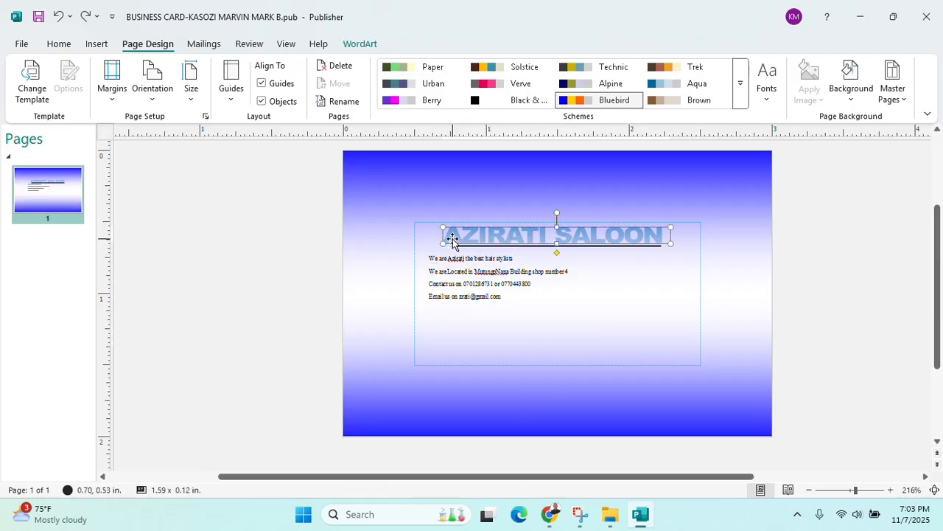
pyautogui.click(64, 46)
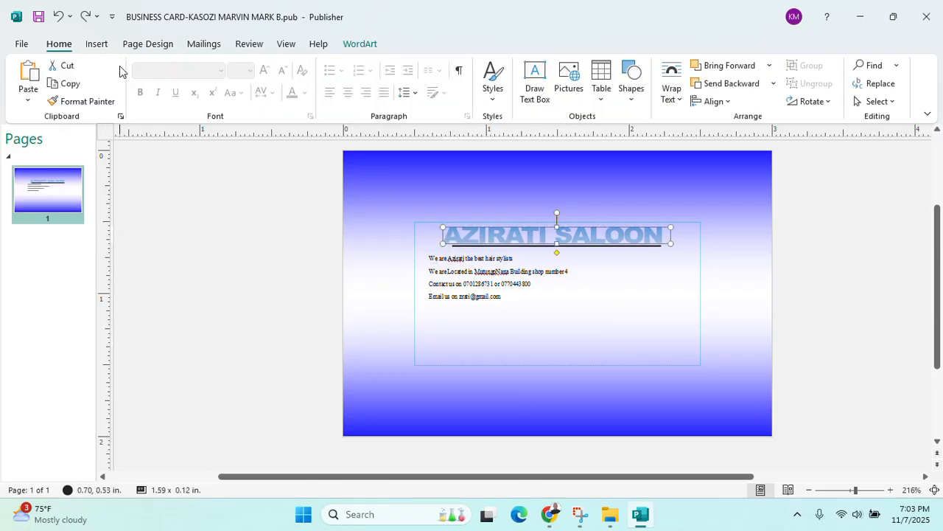
pyautogui.click(644, 281)
pyautogui.click(730, 300)
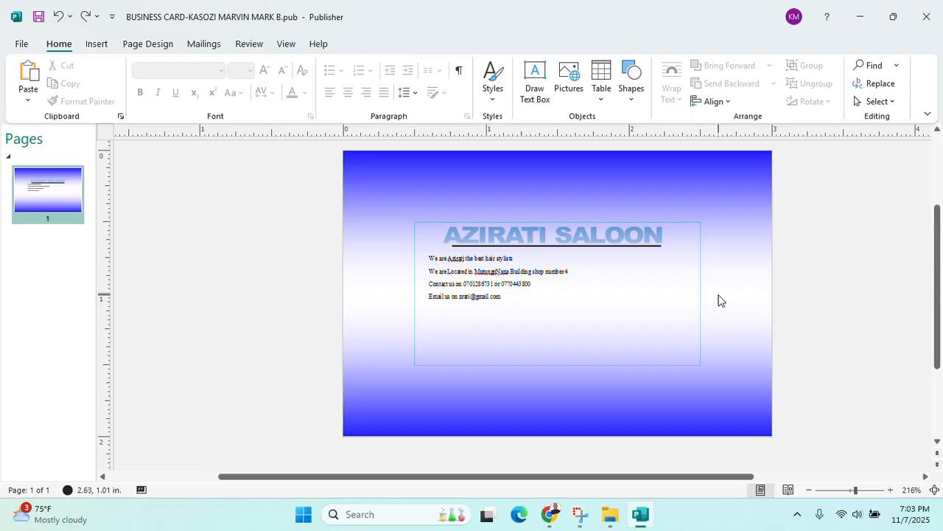
pyautogui.keyDown('ctrl'); pyautogui.scroll(-2, 721, 300); pyautogui.keyUp('ctrl')
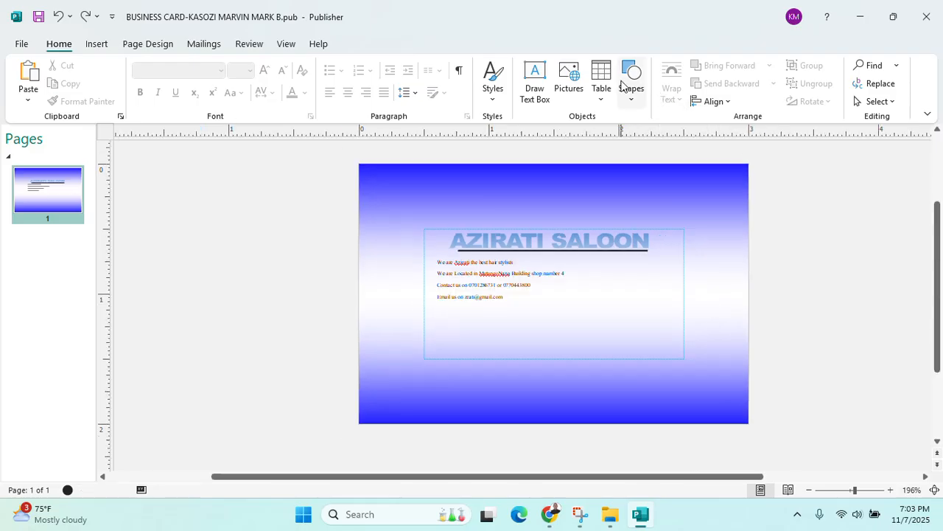
# Apply a pale lavender solid page background from the Page Design background list
pyautogui.click(170, 46)
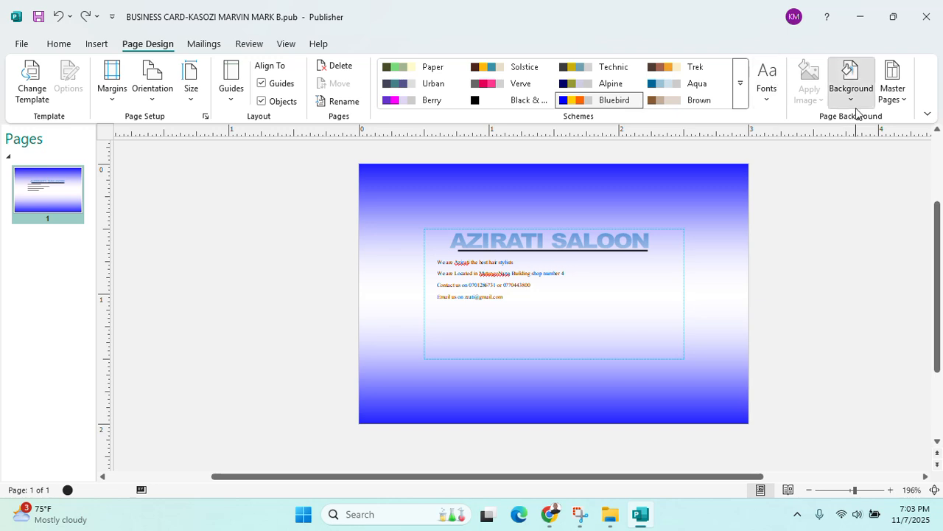
pyautogui.click(850, 78)
pyautogui.click(752, 230)
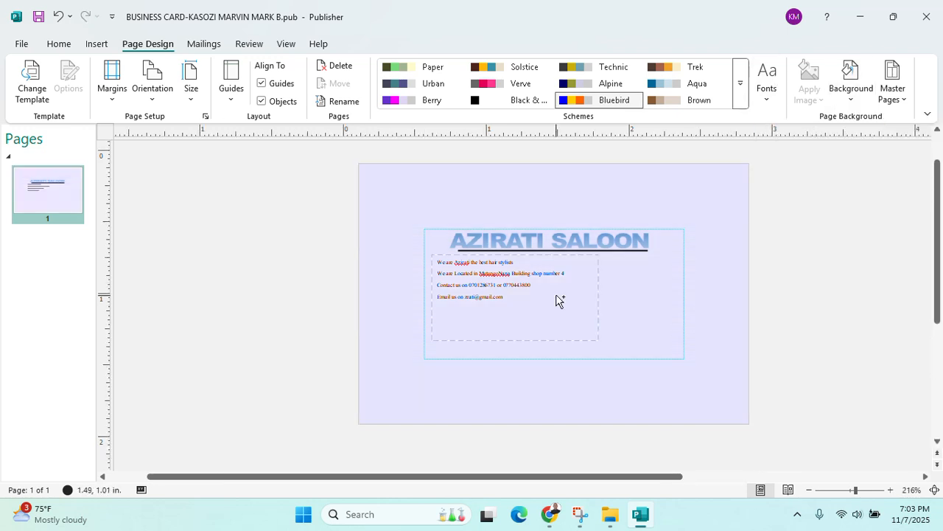
pyautogui.keyDown('ctrl'); pyautogui.scroll(2, 543, 287); pyautogui.keyUp('ctrl')
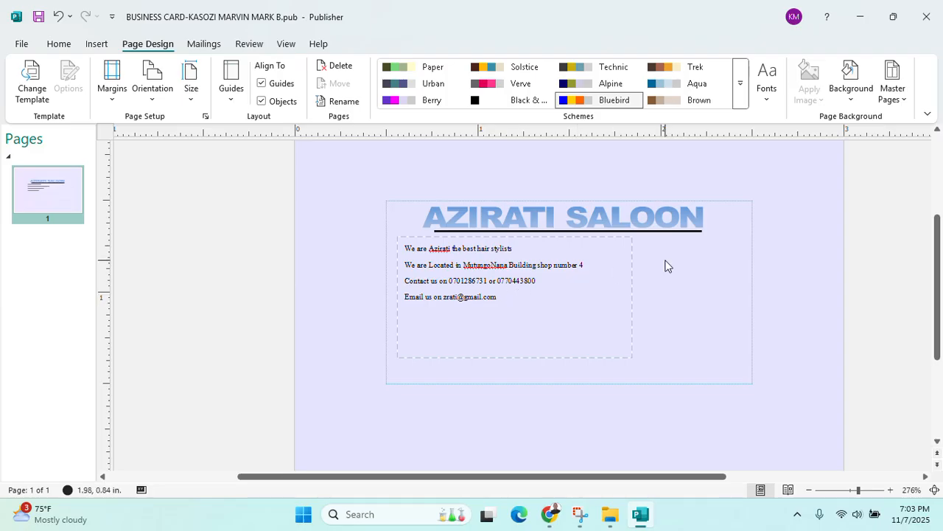
# In More Backgrounds, set the solid fill colour to white and confirm with OK
pyautogui.click(847, 99)
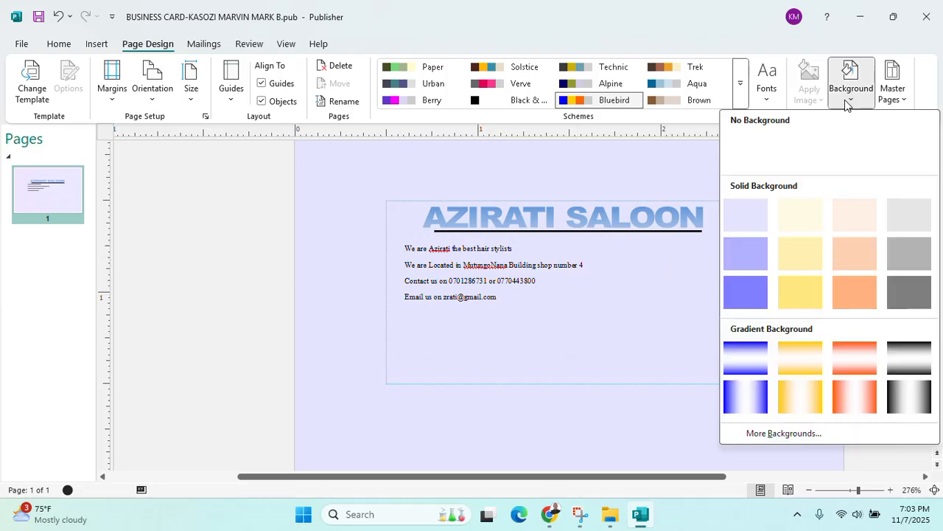
pyautogui.click(782, 433)
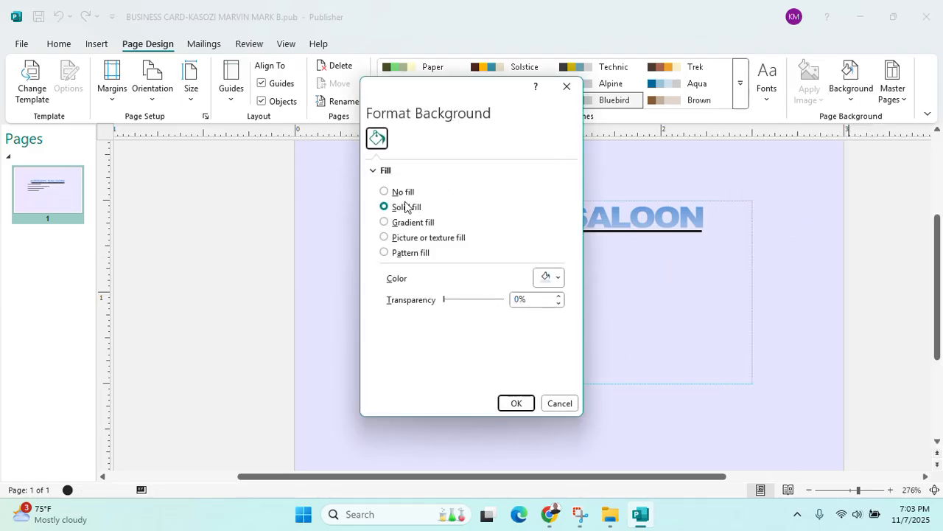
pyautogui.click(559, 278)
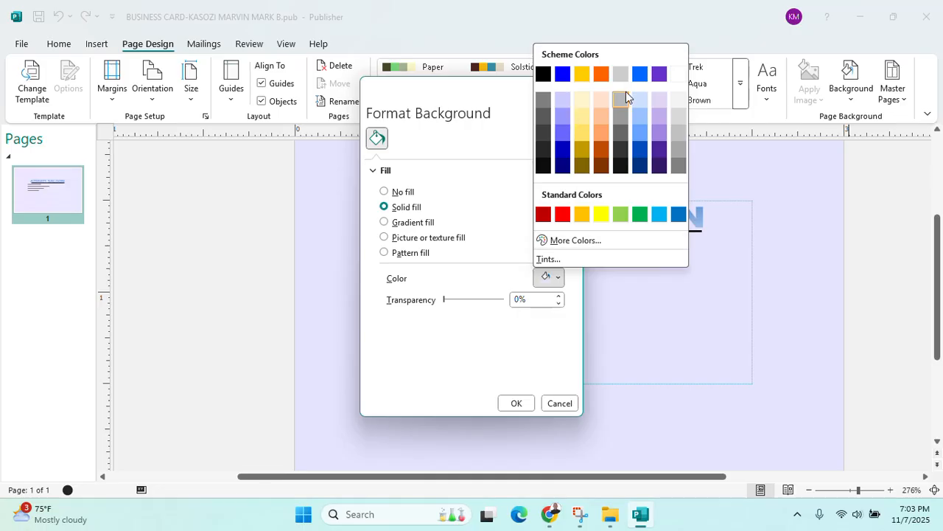
pyautogui.click(676, 79)
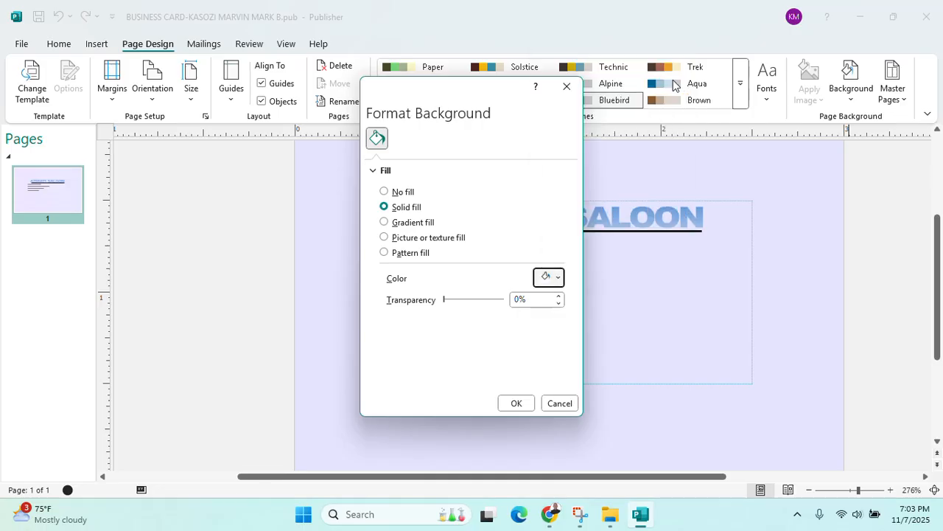
pyautogui.click(516, 404)
pyautogui.scroll(2, 535, 313)
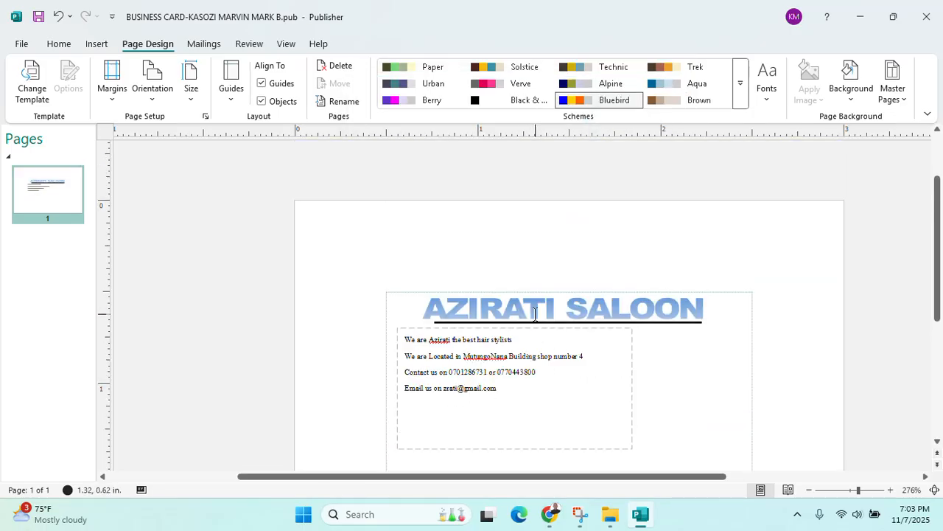
pyautogui.scroll(-1, 535, 313)
pyautogui.click(641, 514)
pyautogui.click(640, 514)
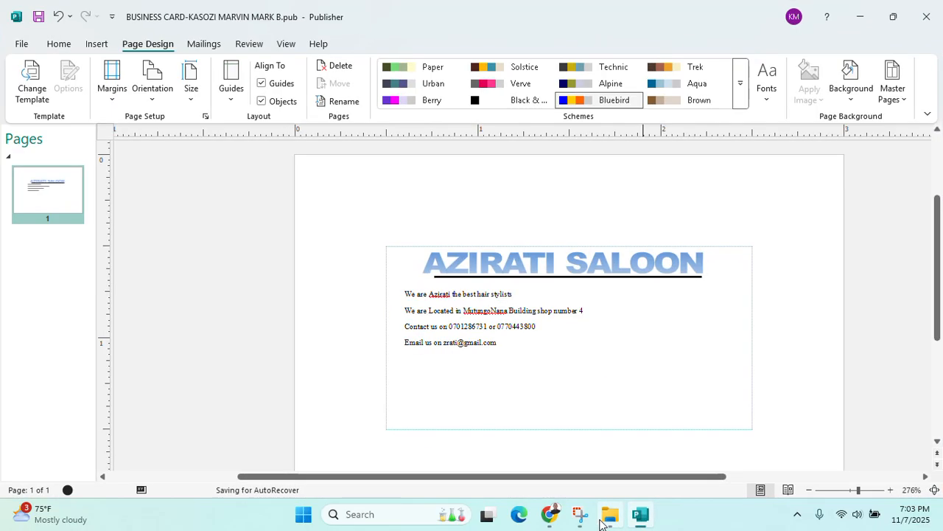
pyautogui.moveTo(599, 522)
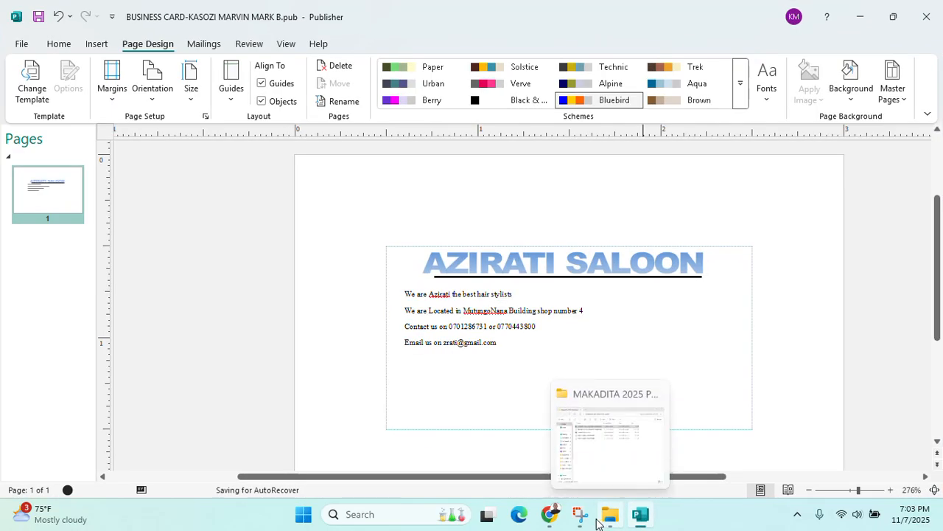
pyautogui.click(549, 516)
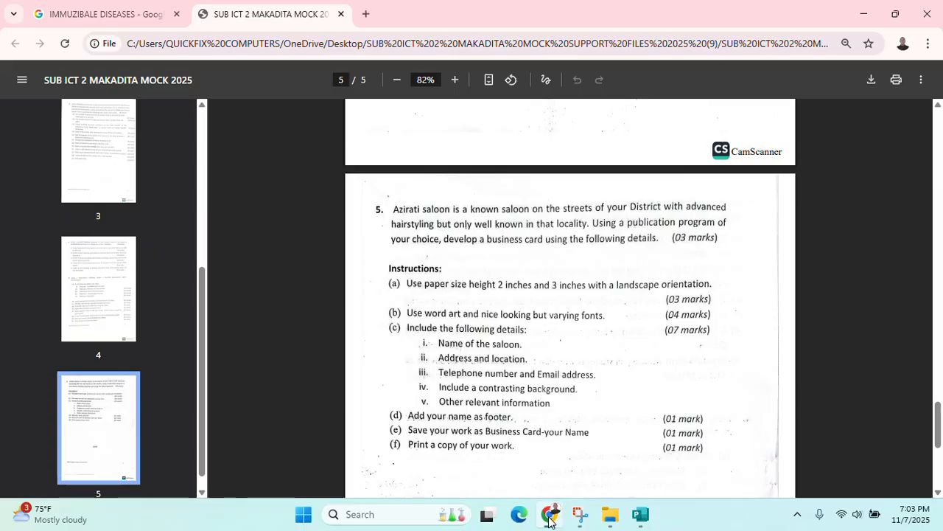
pyautogui.click(863, 15)
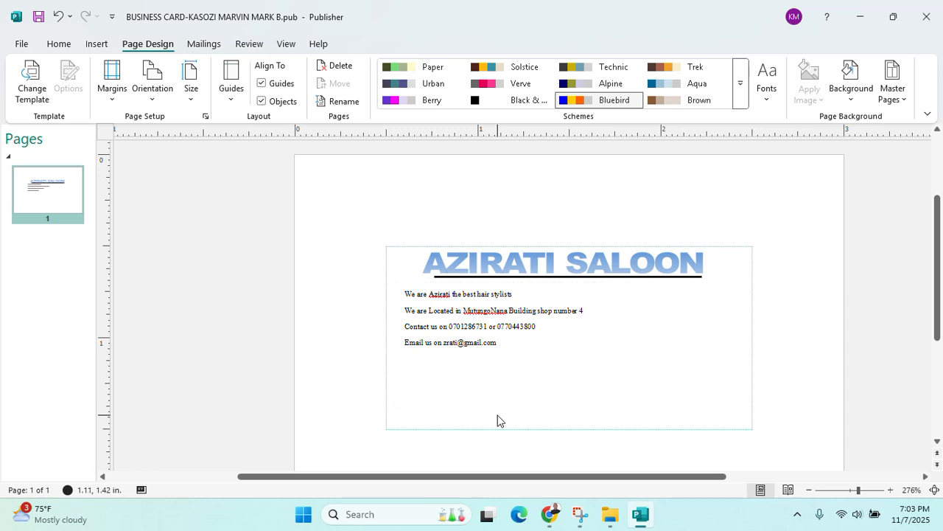
# Draw a thin rectangle along the card's bottom and make it able to hold text
pyautogui.click(96, 43)
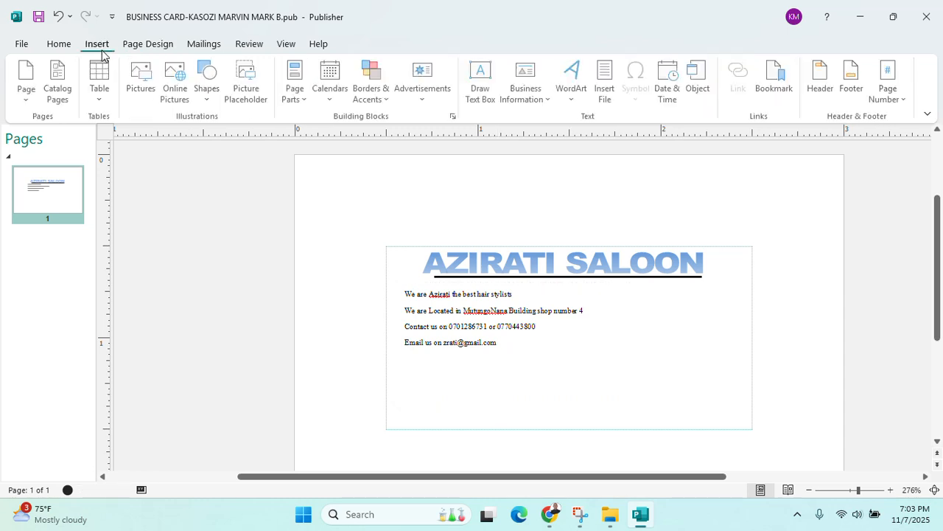
pyautogui.click(209, 93)
pyautogui.click(250, 136)
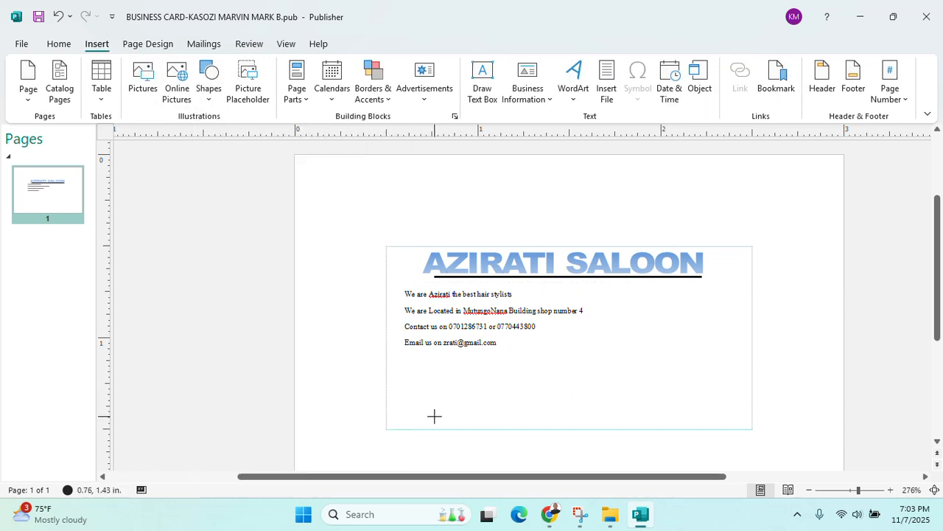
pyautogui.moveTo(426, 417)
pyautogui.mouseDown()
pyautogui.moveTo(489, 398)
pyautogui.moveTo(547, 415)
pyautogui.moveTo(616, 416)
pyautogui.moveTo(592, 409)
pyautogui.mouseUp()
pyautogui.rightClick(566, 444)
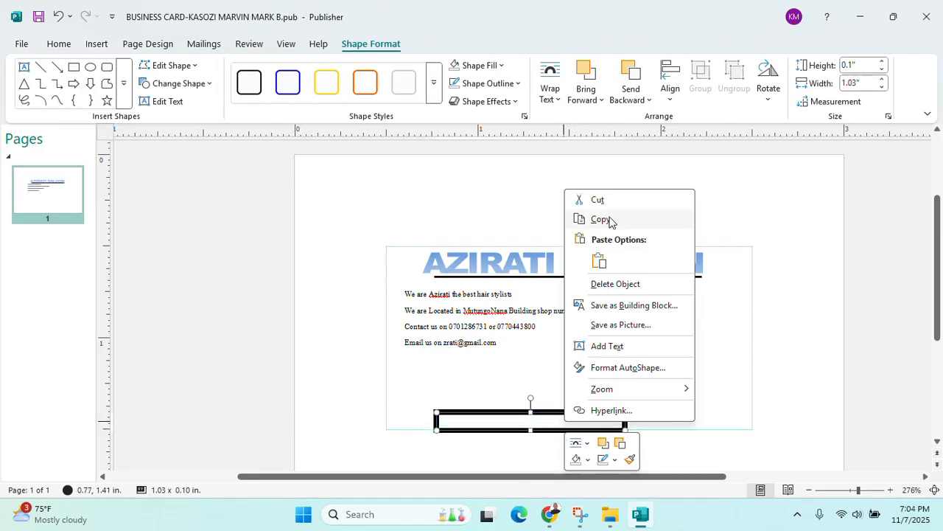
pyautogui.click(619, 345)
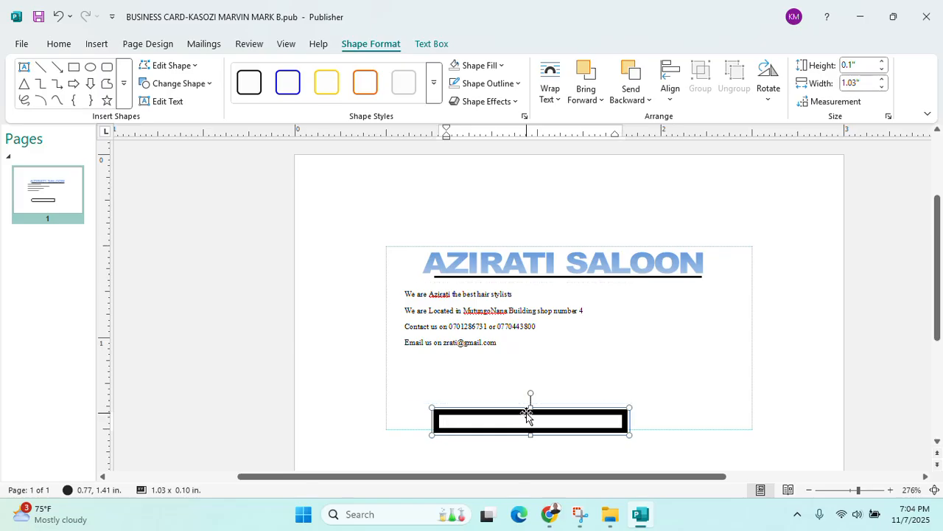
pyautogui.moveTo(530, 408); pyautogui.dragTo(532, 399)
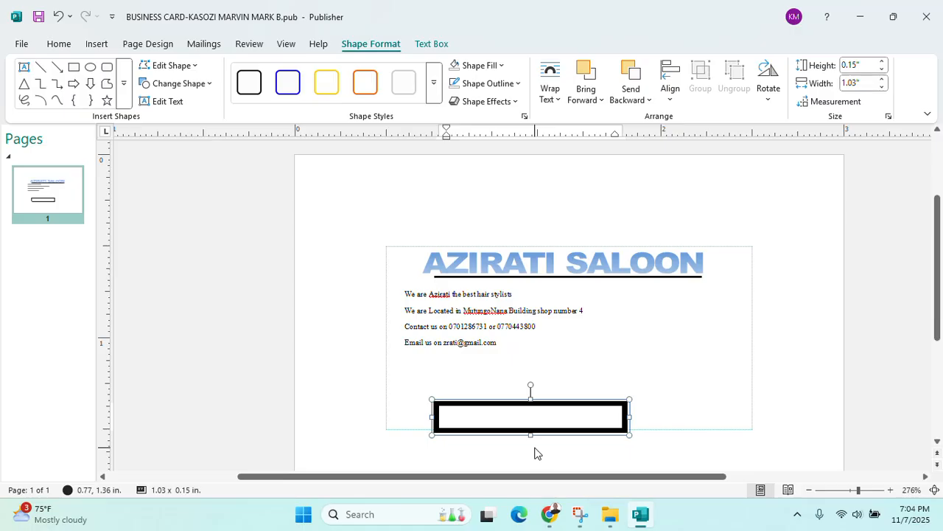
# Shrink the footer font to 3 and type the author's full name in capitals
pyautogui.press('capslock')
pyautogui.write('MA')
pyautogui.press('BackSpace')
pyautogui.press('BackSpace')
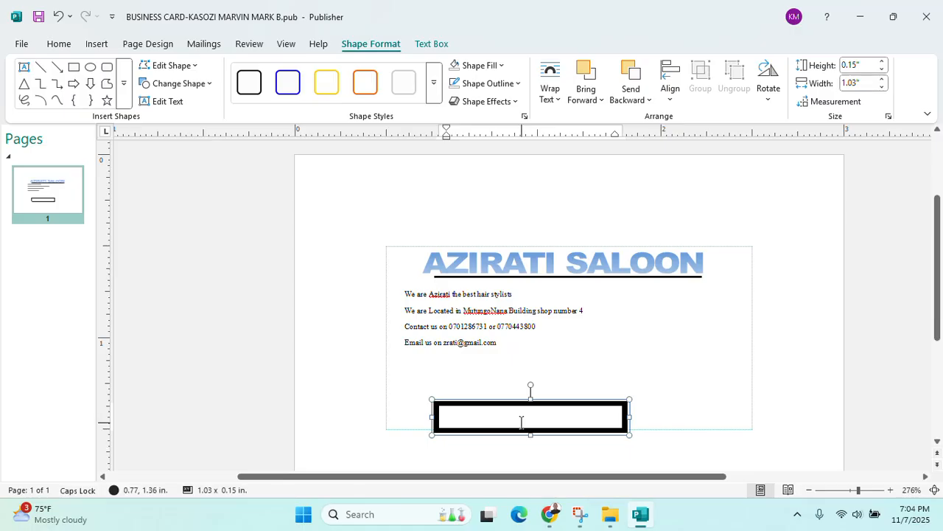
pyautogui.click(62, 46)
pyautogui.click(286, 72)
pyautogui.click(287, 72)
pyautogui.click(288, 72)
pyautogui.click(287, 71)
pyautogui.click(287, 71)
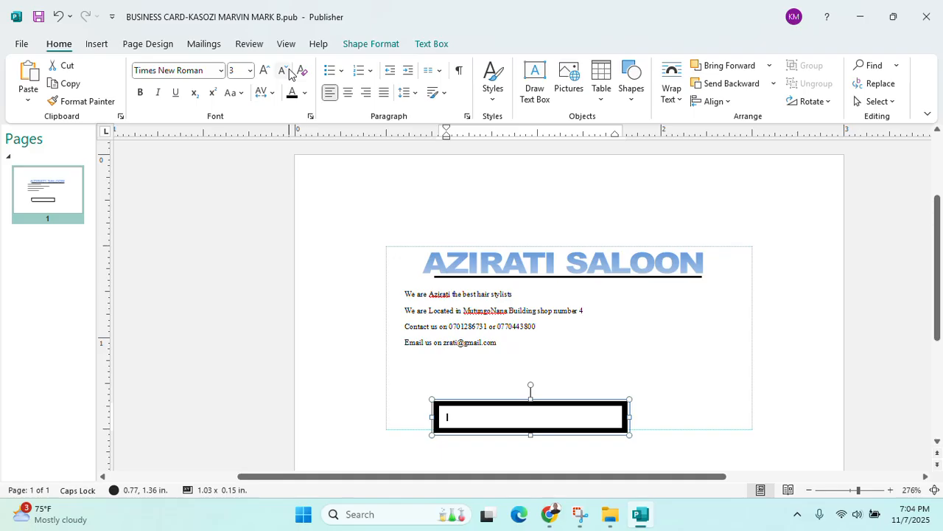
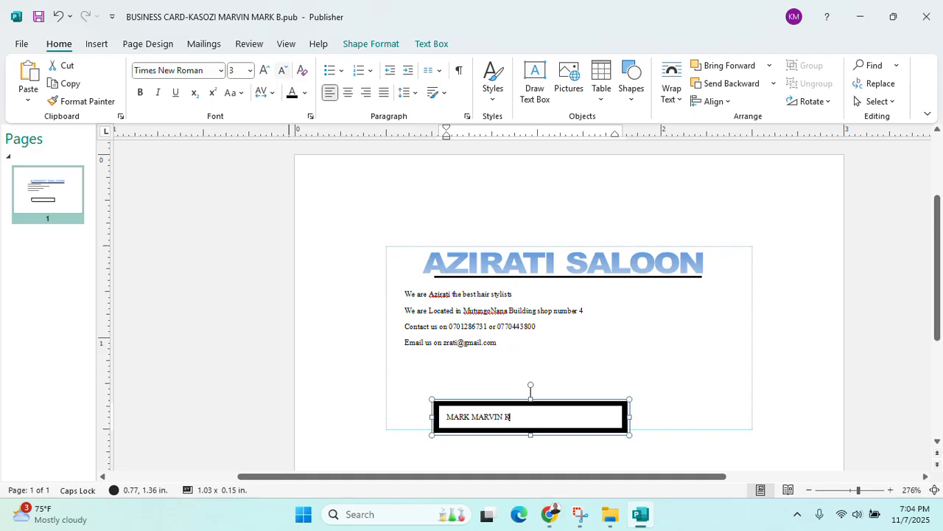
pyautogui.click(491, 405)
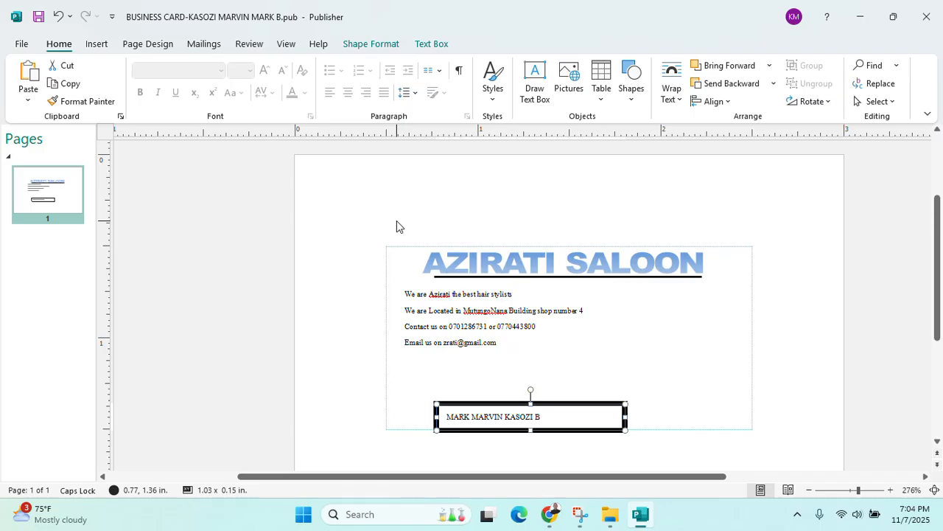
pyautogui.click(370, 44)
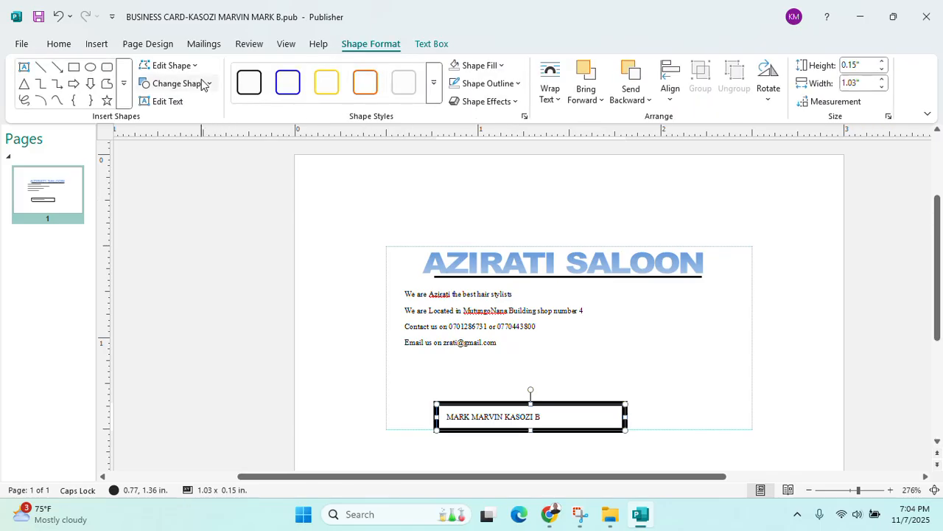
# Set the footer box's Shape Outline to No Outline
pyautogui.click(508, 83)
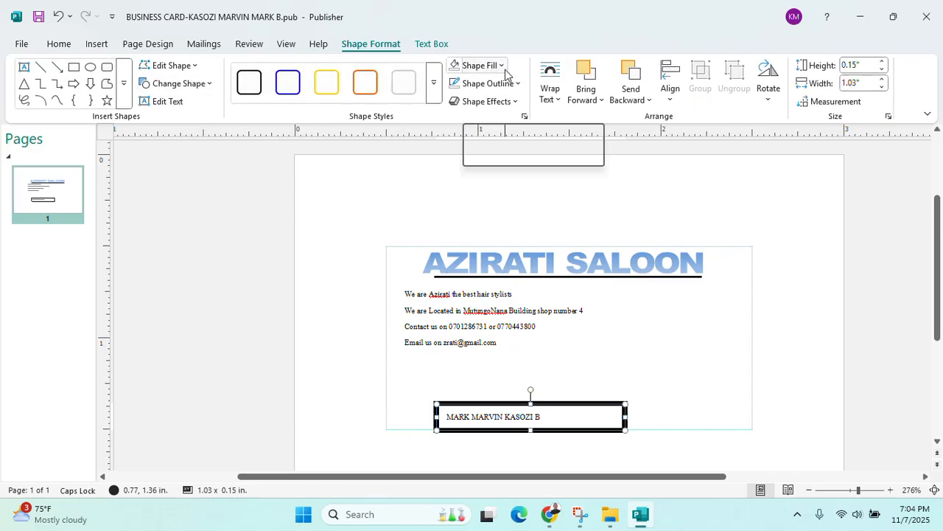
pyautogui.click(514, 290)
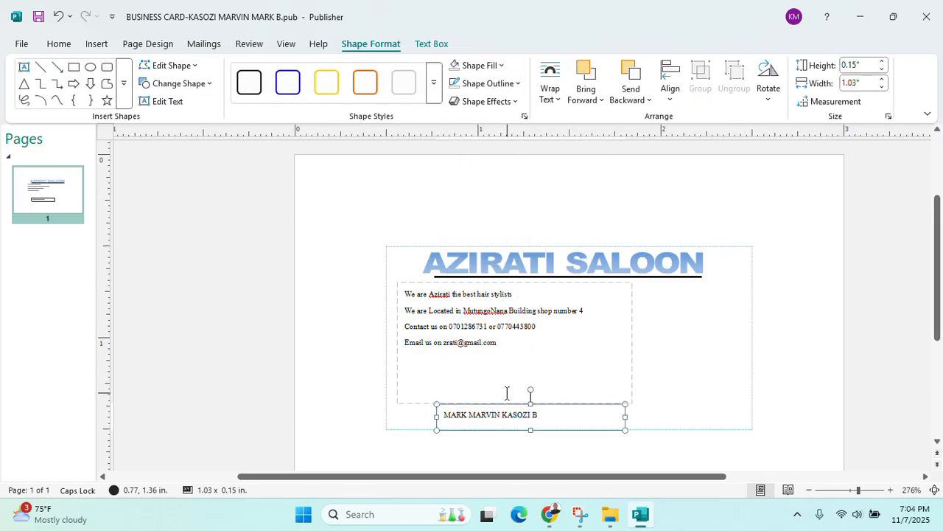
pyautogui.click(405, 424)
# Make the footer name text smaller, then minimise Publisher to show the MAKADITA 2025 PRACTICAL GUIDE folder
pyautogui.click(519, 417)
pyautogui.moveTo(544, 414); pyautogui.dragTo(454, 414)
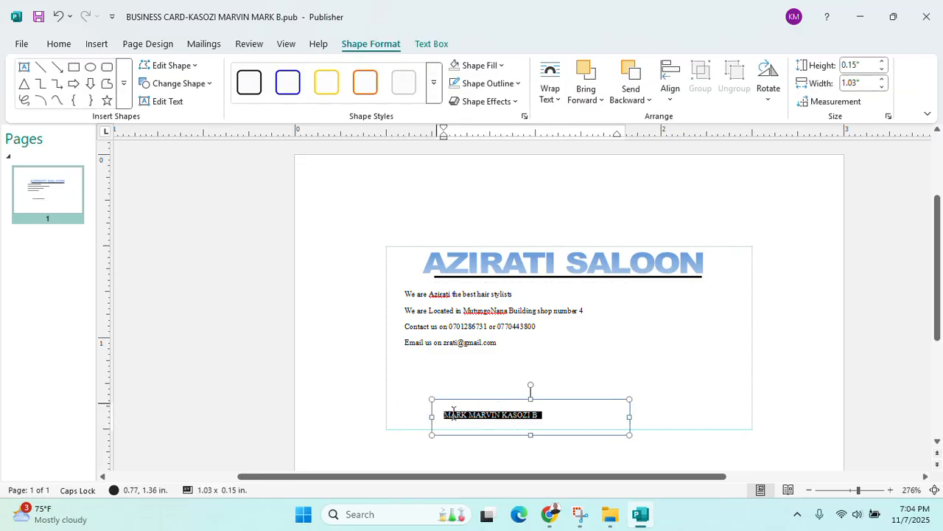
pyautogui.click(61, 44)
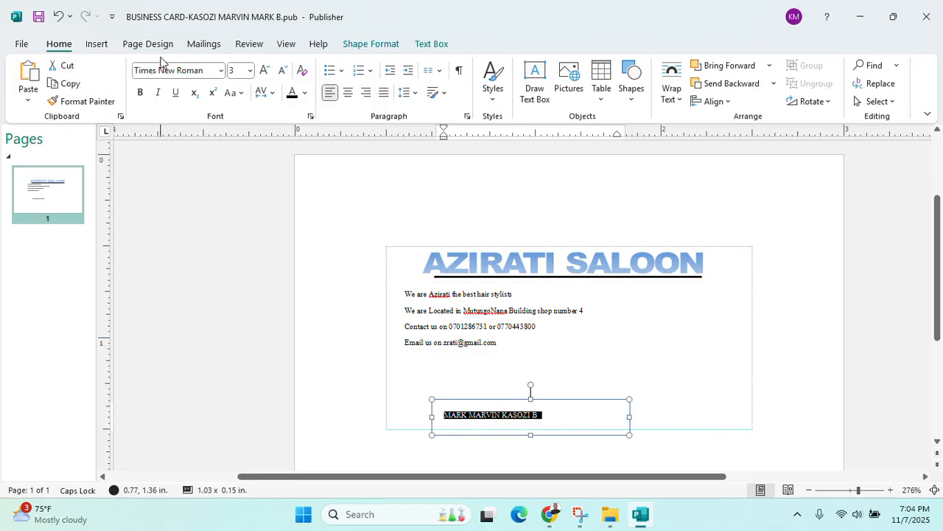
pyautogui.click(282, 70)
pyautogui.click(207, 240)
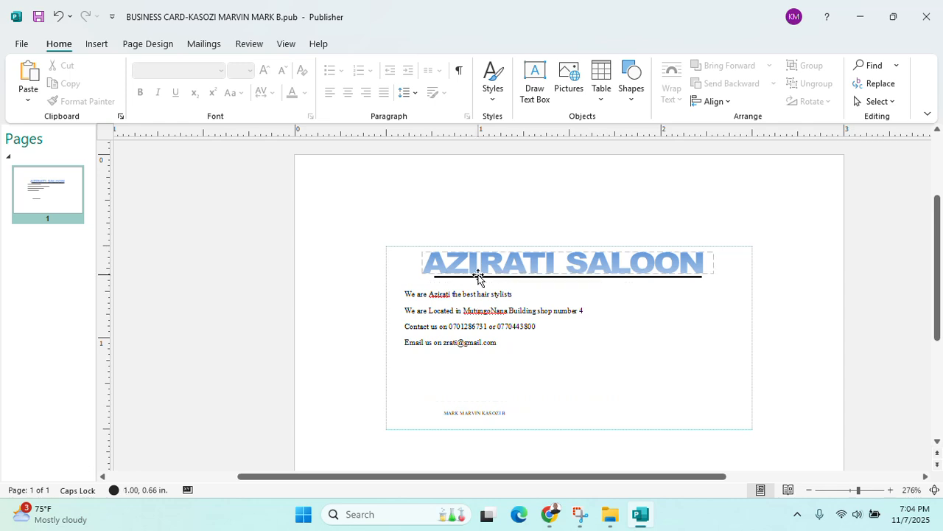
pyautogui.click(408, 313)
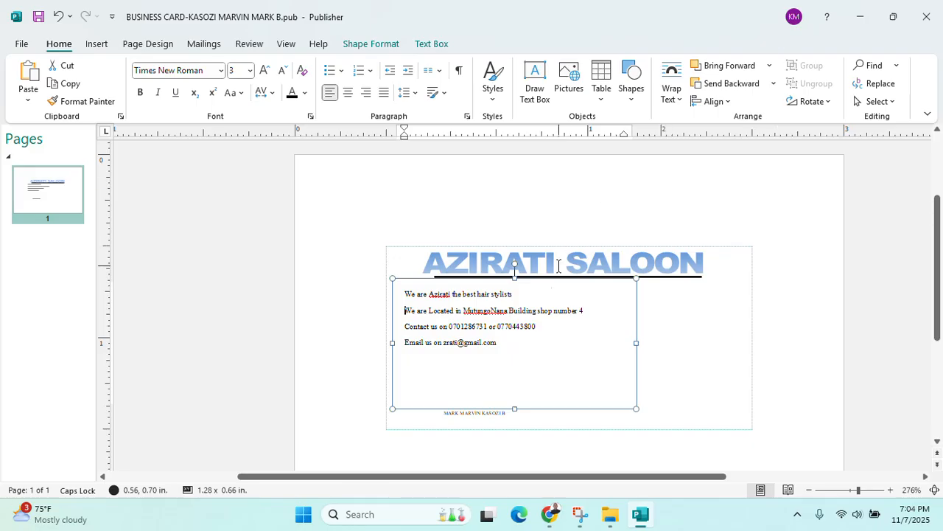
pyautogui.click(874, 17)
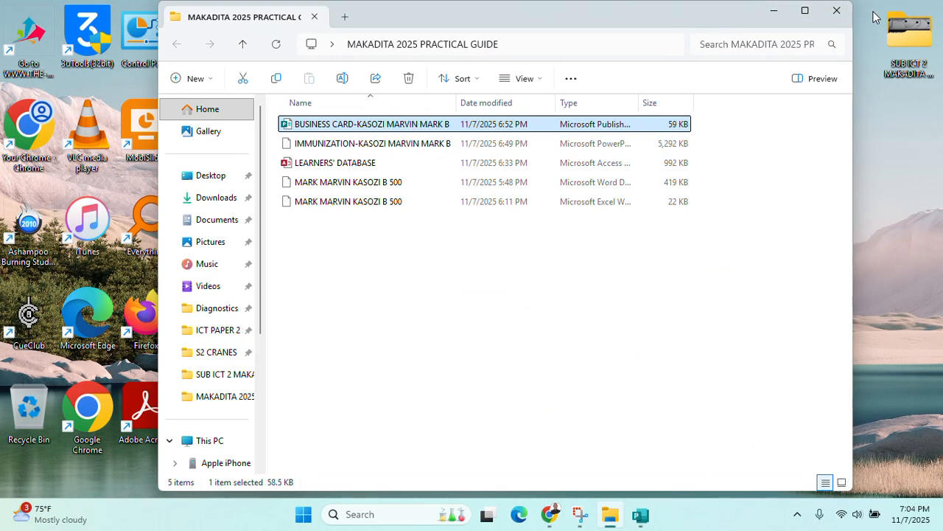
# Browse into ICT PAPER 2 Support Files 2025, select the location pin image, and return to Publisher
pyautogui.click(784, 15)
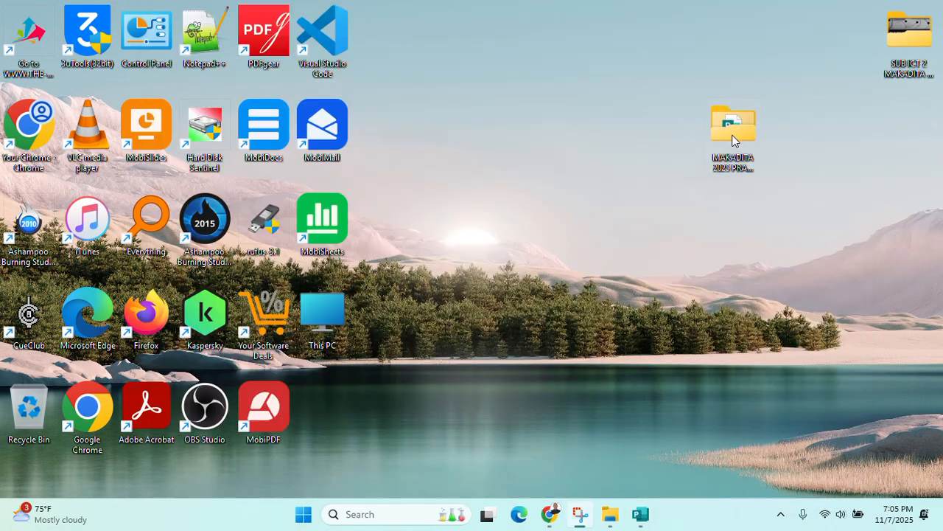
pyautogui.doubleClick(733, 140)
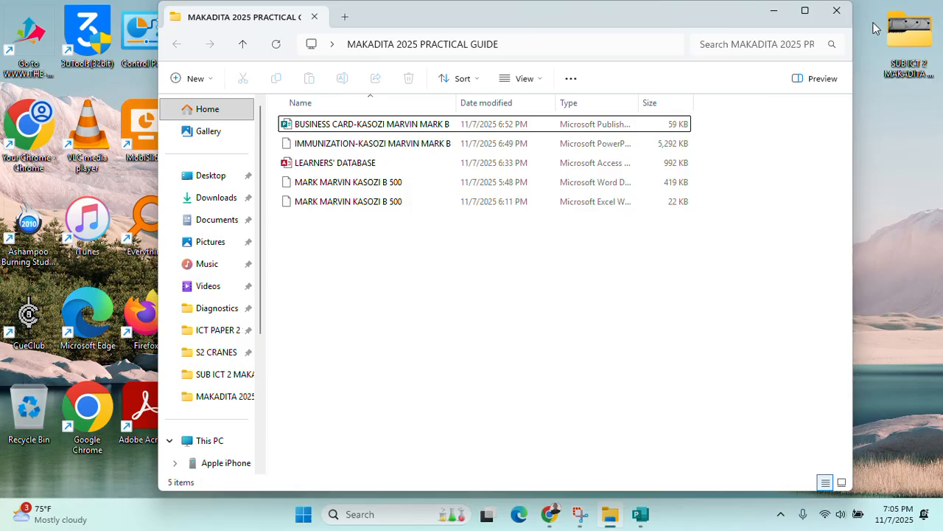
pyautogui.doubleClick(907, 33)
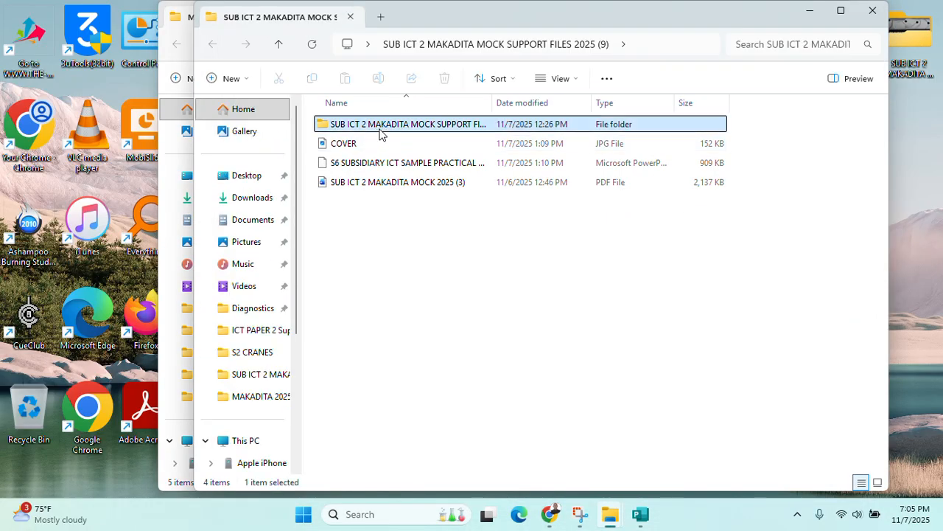
pyautogui.doubleClick(378, 132)
pyautogui.doubleClick(381, 134)
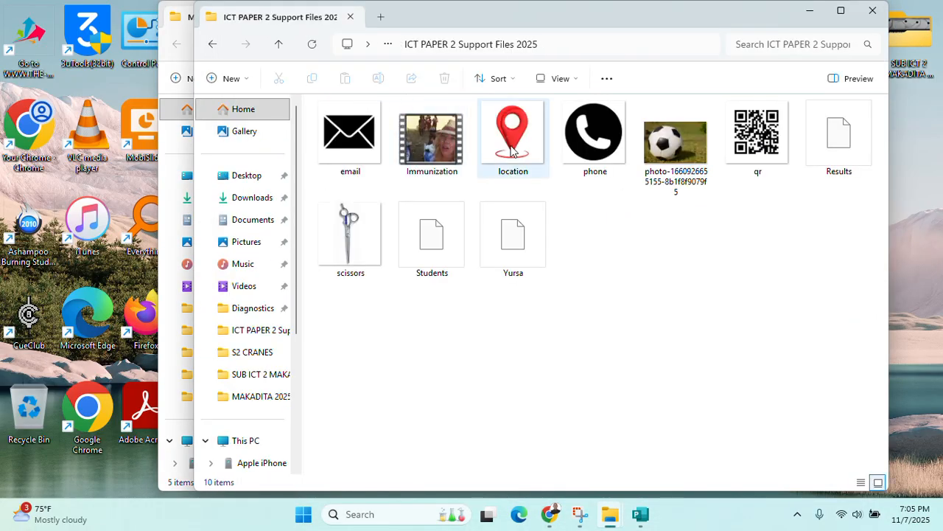
pyautogui.click(514, 151)
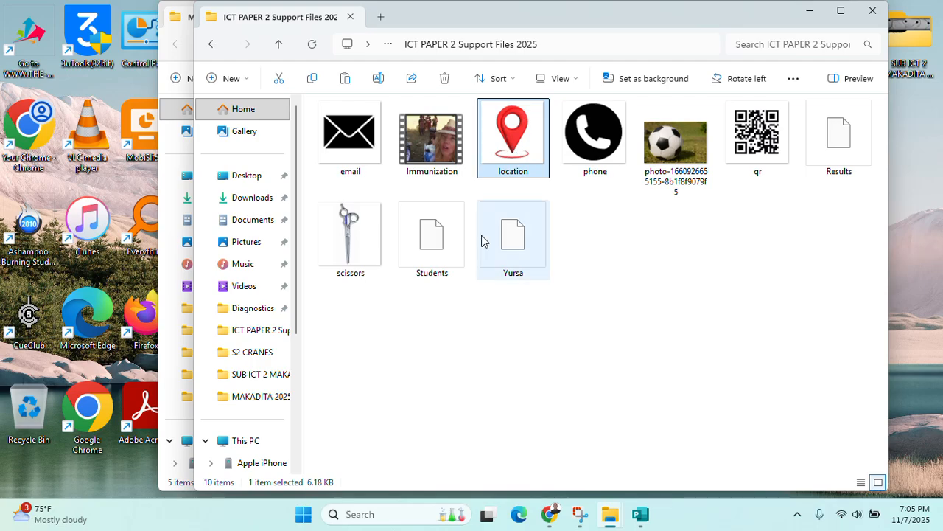
pyautogui.click(640, 513)
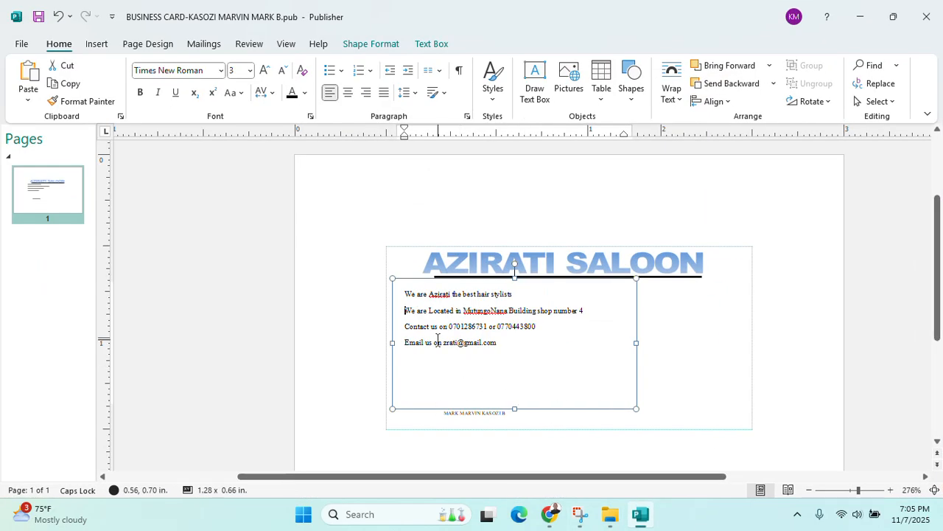
# Paste the location pin picture onto the card and shrink it to about 0.11 inch
pyautogui.hotkey('ctrl', 'v')
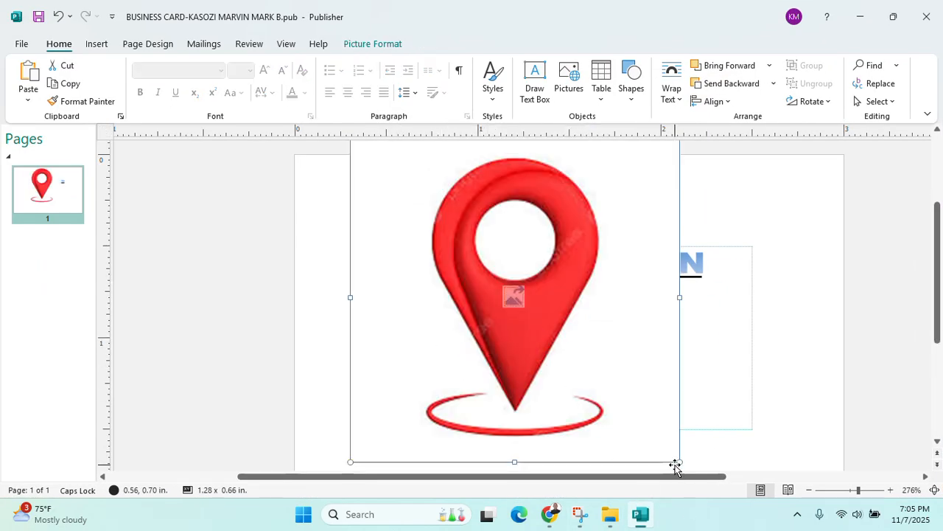
pyautogui.moveTo(681, 462); pyautogui.dragTo(366, 190)
pyautogui.scroll(3, 323, 248)
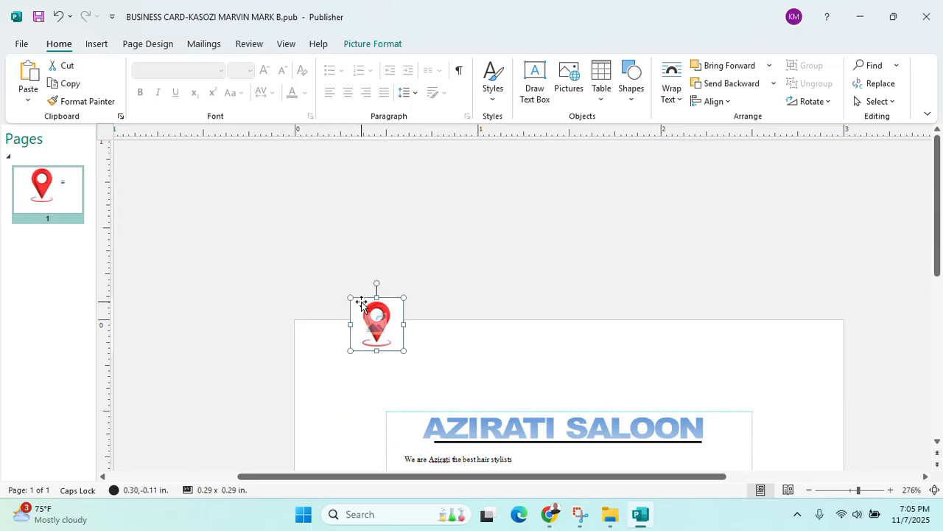
pyautogui.moveTo(350, 297); pyautogui.dragTo(384, 344)
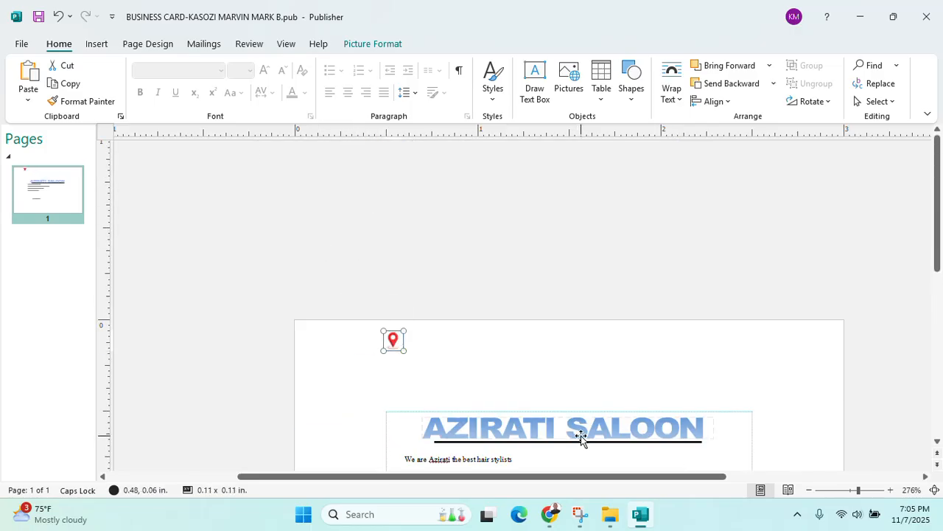
pyautogui.scroll(-5, 587, 438)
pyautogui.scroll(2, 600, 430)
pyautogui.scroll(-2, 604, 425)
pyautogui.scroll(2, 604, 424)
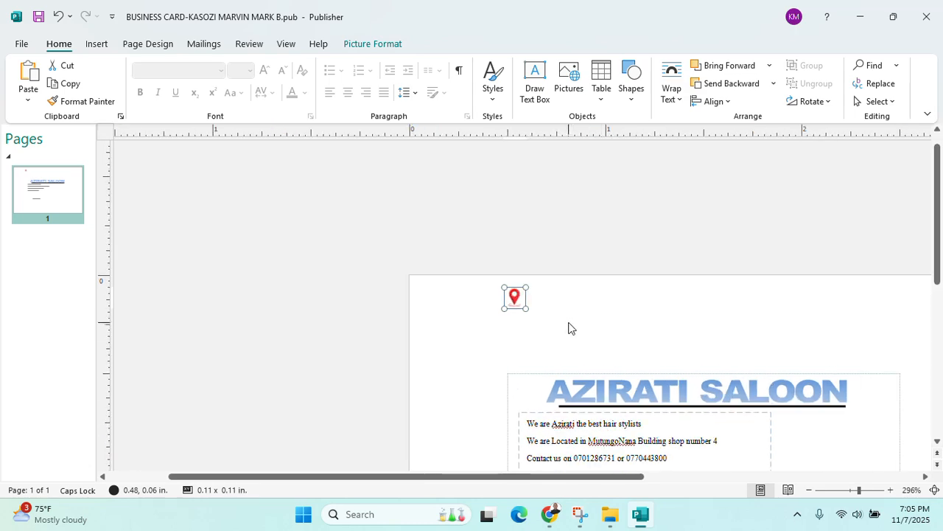
# Move the pin beside the MutungoNana Building location line and shrink it to 0.09 inch
pyautogui.moveTo(518, 404); pyautogui.dragTo(518, 434)
pyautogui.click(521, 452)
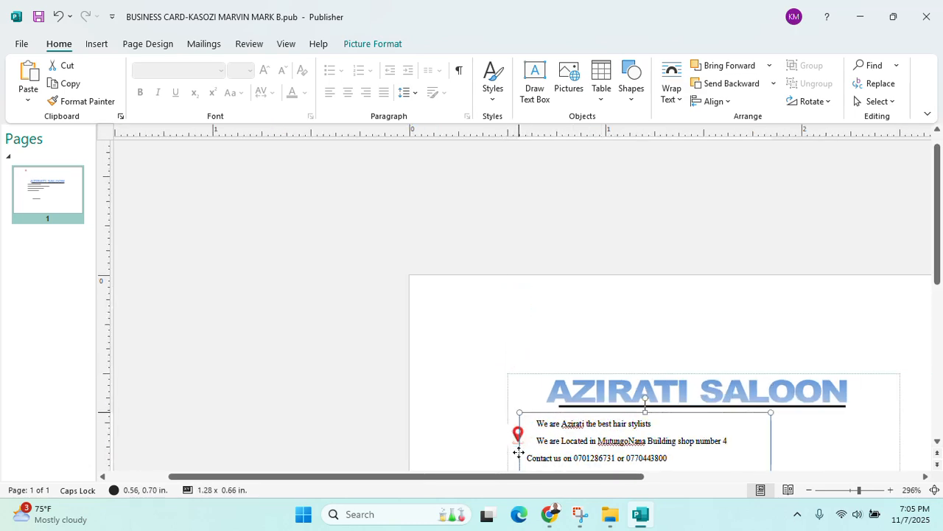
pyautogui.scroll(-3, 592, 328)
pyautogui.scroll(5, 579, 341)
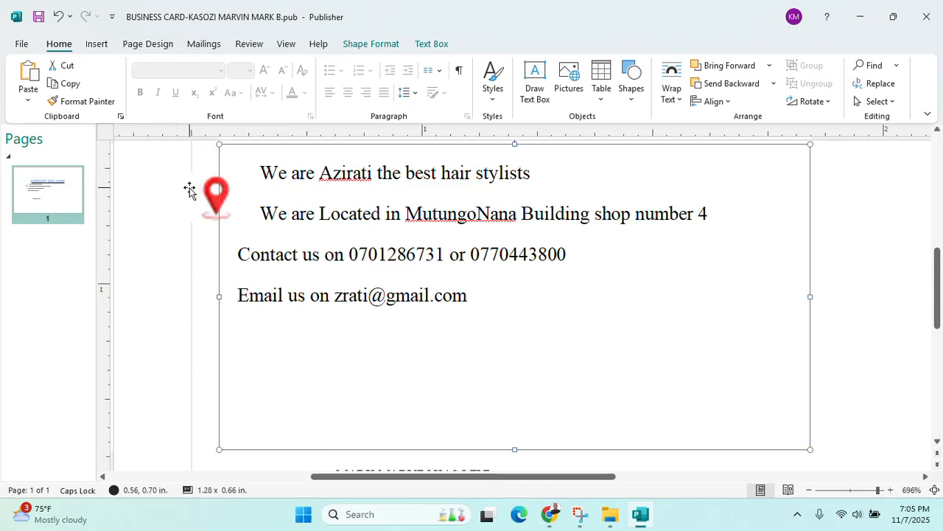
pyautogui.moveTo(213, 192); pyautogui.dragTo(241, 205)
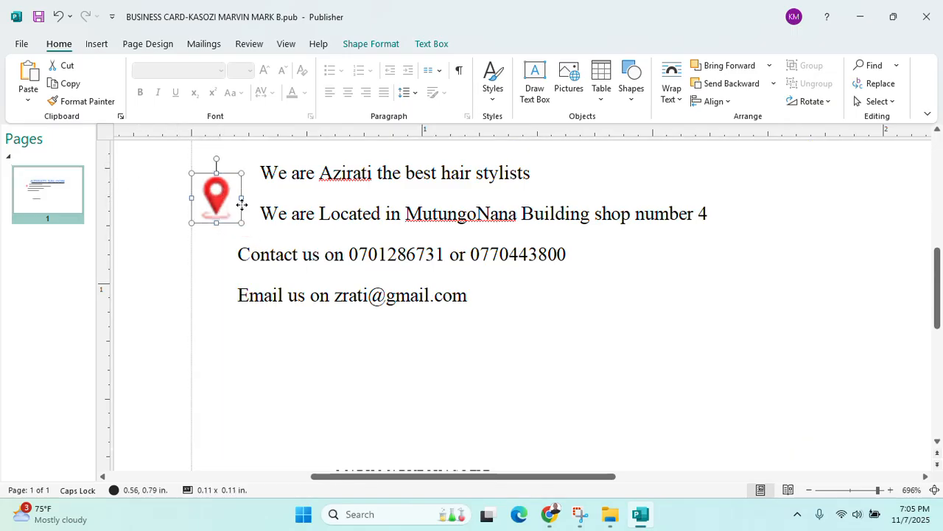
pyautogui.moveTo(271, 235)
pyautogui.mouseDown()
pyautogui.moveTo(255, 217)
pyautogui.moveTo(272, 222)
pyautogui.mouseUp()
pyautogui.click(177, 267)
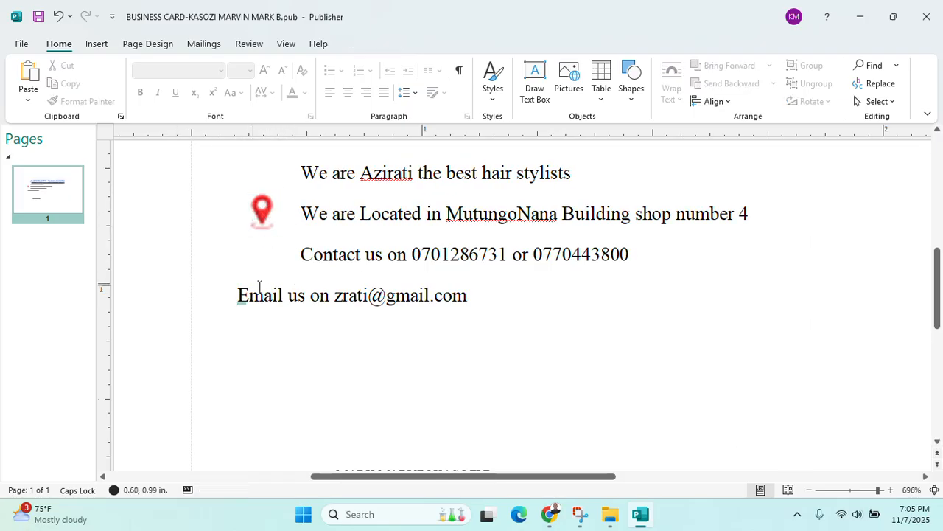
pyautogui.scroll(-5, 267, 290)
pyautogui.scroll(10, 268, 292)
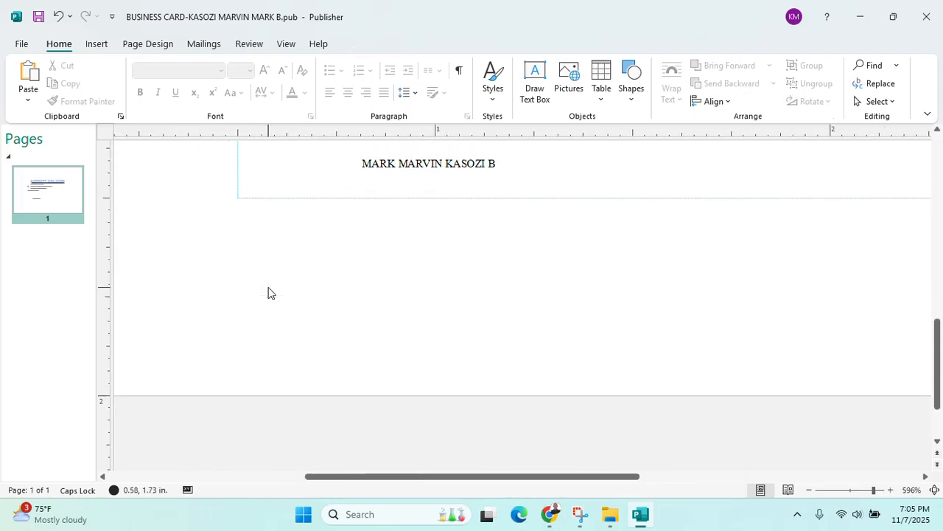
# Select the phone image in File Explorer and paste it into the card before 'Contact us'
pyautogui.click(316, 372)
pyautogui.click(331, 371)
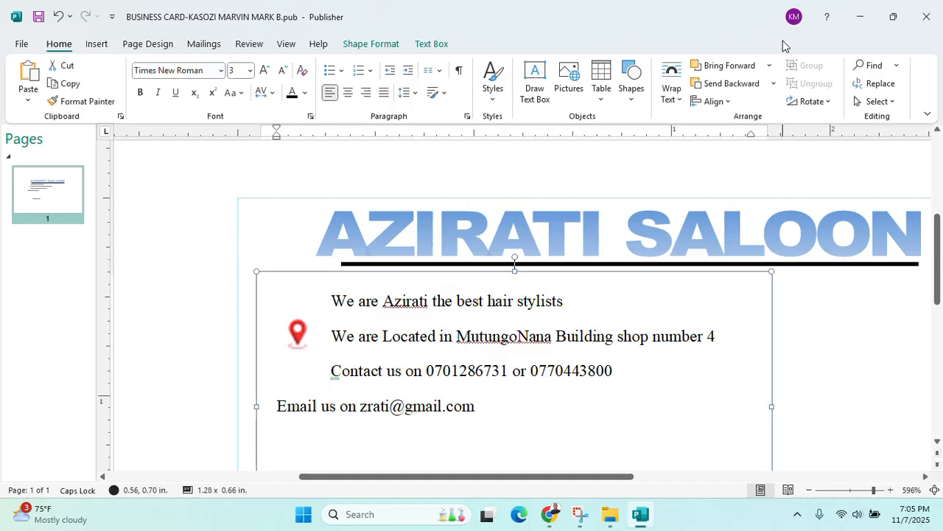
pyautogui.click(859, 17)
pyautogui.click(601, 163)
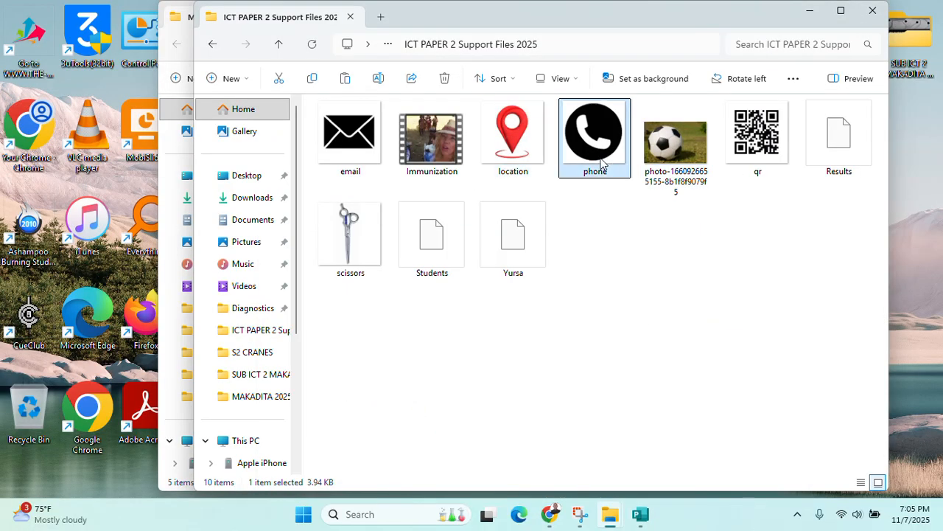
pyautogui.click(639, 514)
pyautogui.click(327, 382)
pyautogui.click(325, 371)
pyautogui.hotkey('ctrl', 'v')
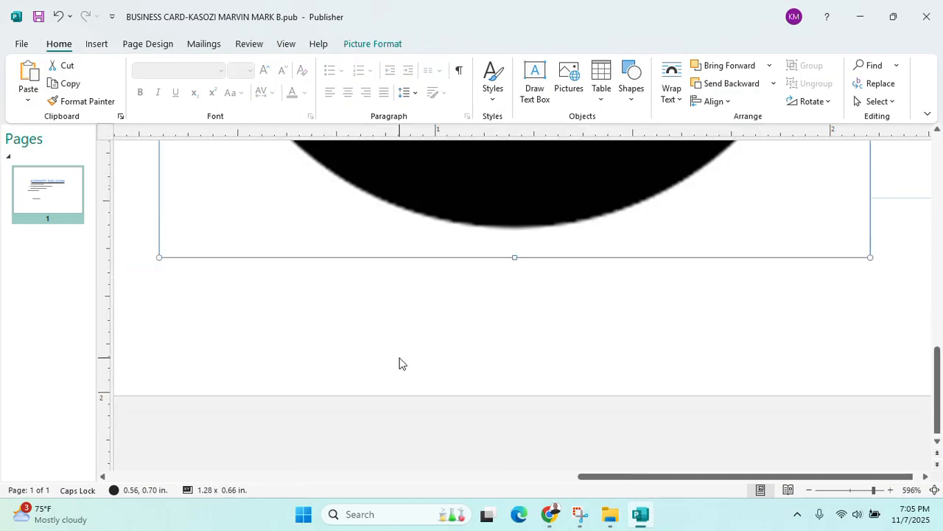
# Shrink the phone icon to 0.09 inch beside the contact line and dismiss the autocorrect suggestion
pyautogui.scroll(-5, 490, 348)
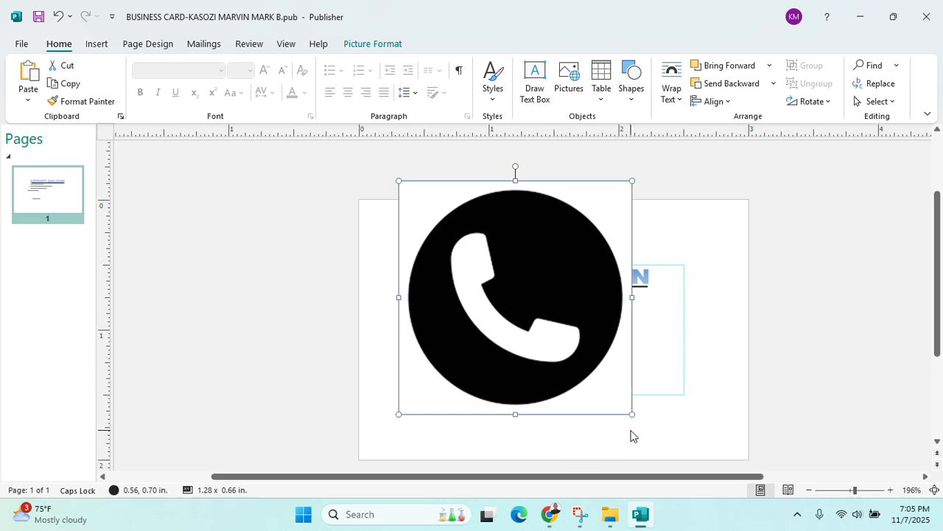
pyautogui.moveTo(497, 256); pyautogui.dragTo(446, 323)
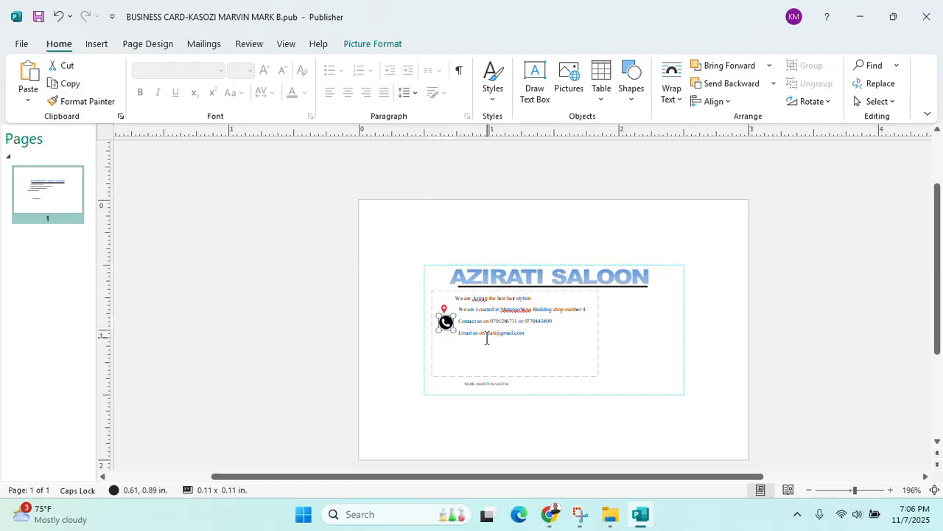
pyautogui.keyDown('ctrl'); pyautogui.scroll(6, 453, 330); pyautogui.keyUp('ctrl')
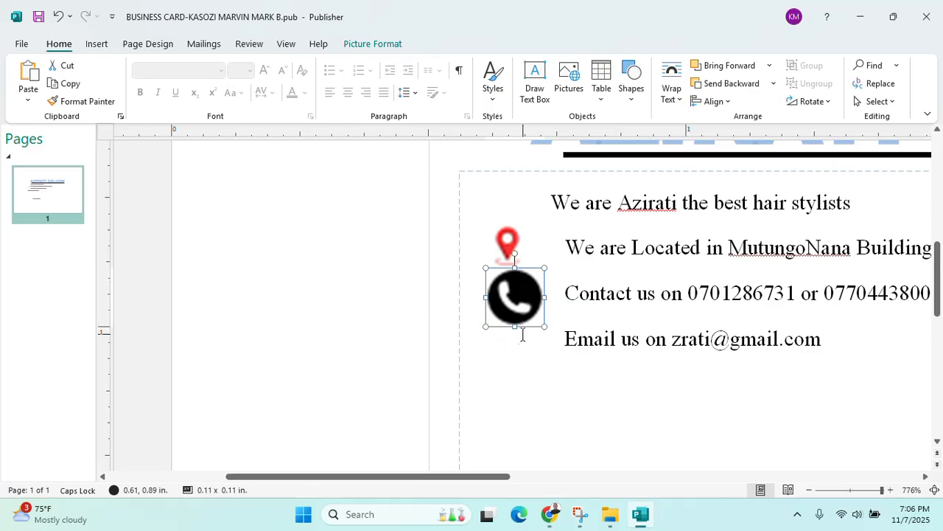
pyautogui.moveTo(544, 327); pyautogui.dragTo(531, 313)
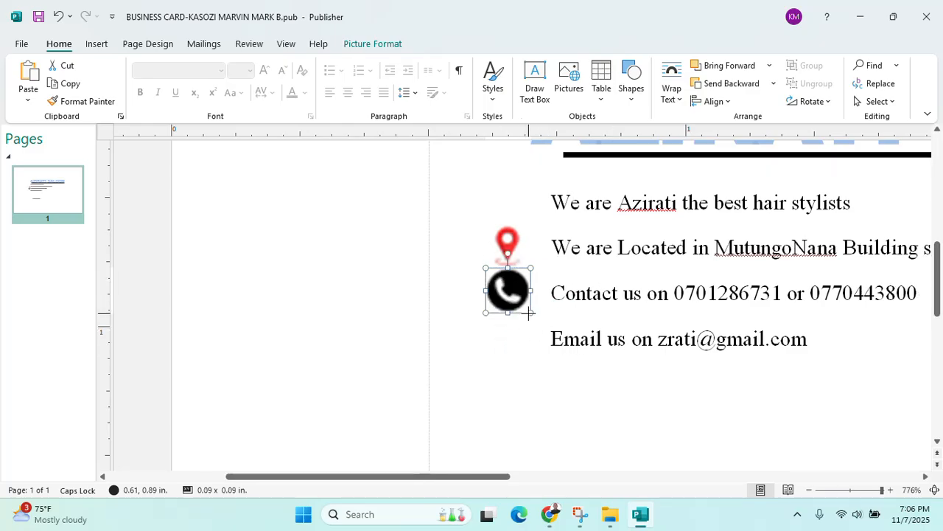
pyautogui.click(513, 339)
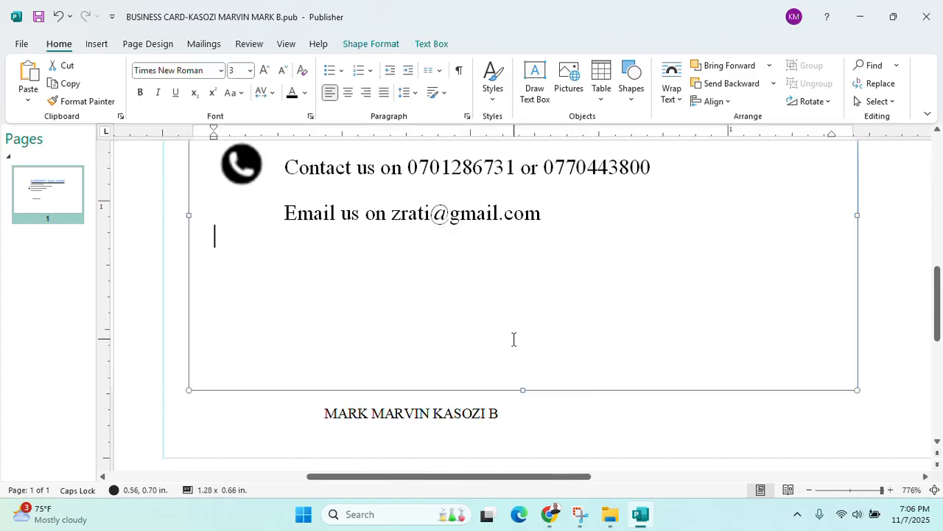
pyautogui.scroll(-5, 513, 339)
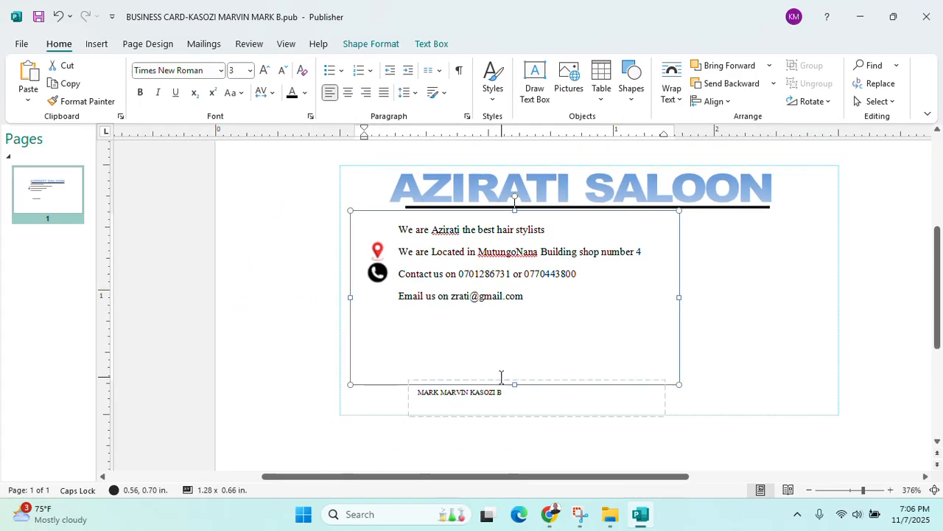
pyautogui.click(403, 306)
pyautogui.click(401, 296)
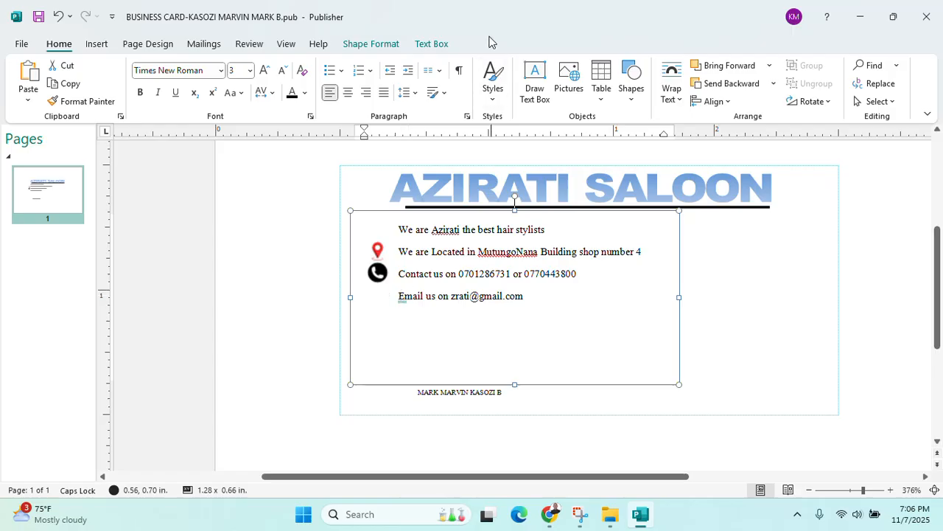
# Copy the email envelope image from the ICT PAPER 2 support files folder and paste it into the card
pyautogui.moveTo(610, 514)
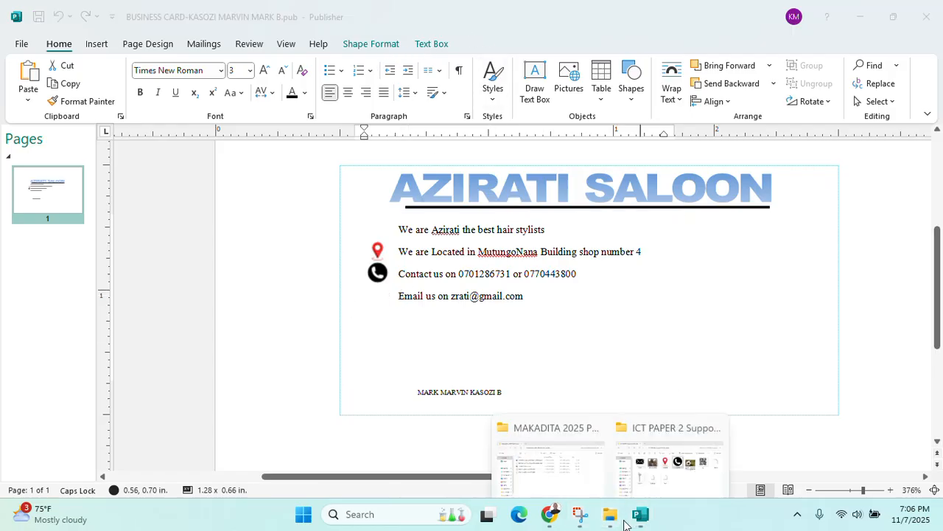
pyautogui.click(672, 457)
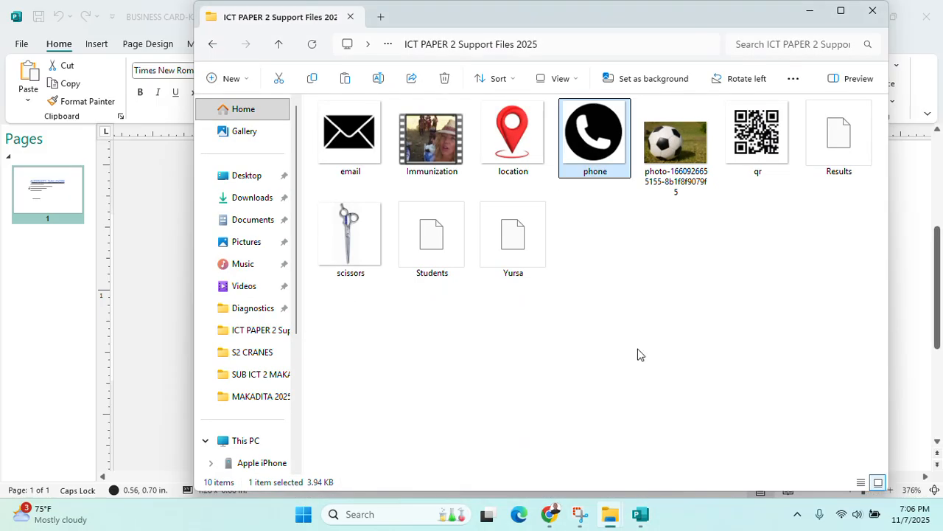
pyautogui.click(361, 161)
pyautogui.rightClick(360, 160)
pyautogui.click(345, 145)
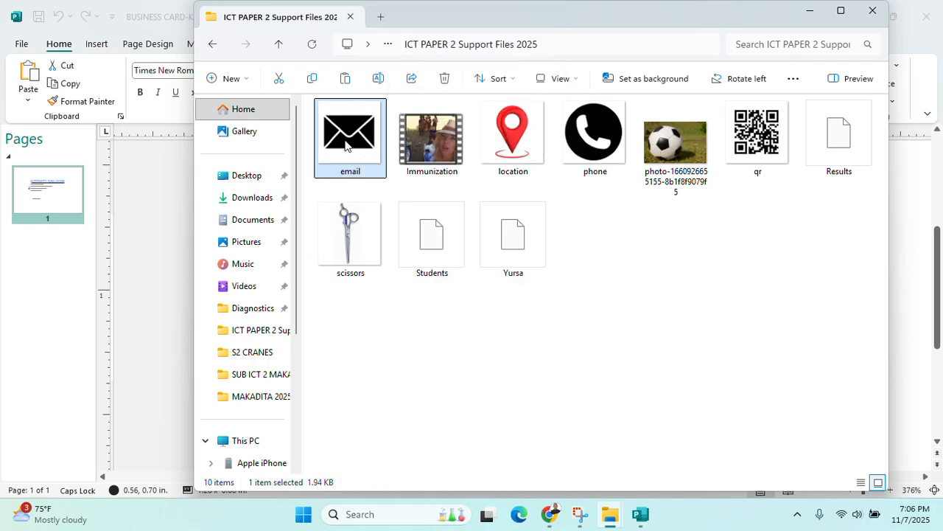
pyautogui.click(814, 11)
pyautogui.hotkey('ctrl', 'v')
pyautogui.click(393, 298)
pyautogui.hotkey('ctrl', 'v')
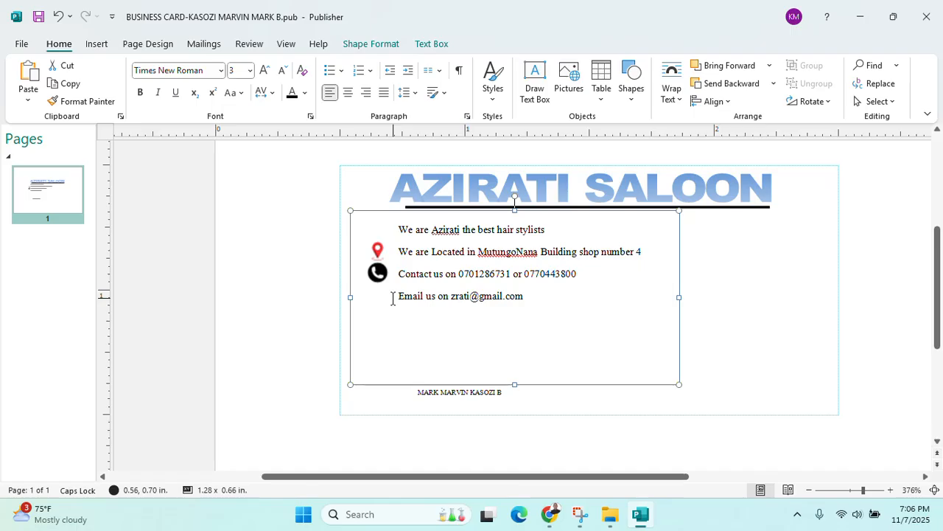
# Shrink the envelope to a tiny icon and place it beside the 'Email us on' line
pyautogui.scroll(-6, 674, 358)
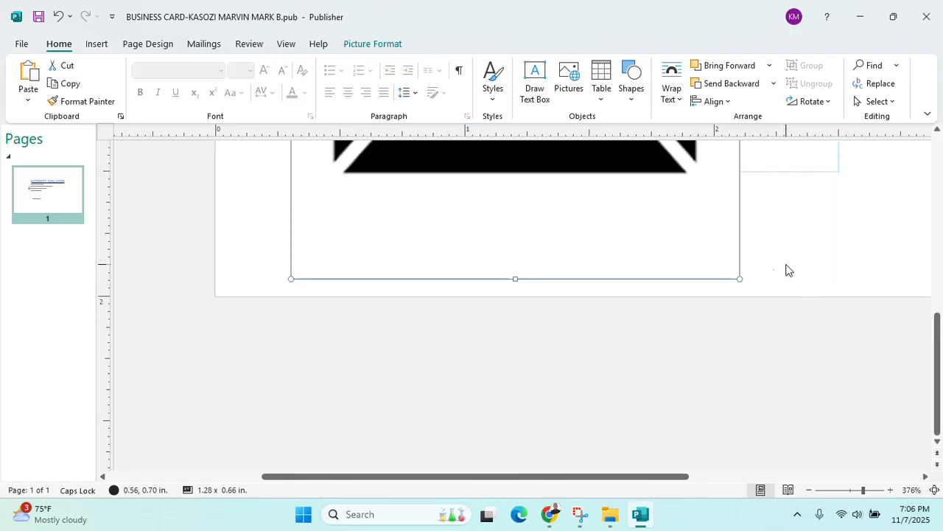
pyautogui.keyDown('ctrl'); pyautogui.scroll(-3, 741, 280); pyautogui.keyUp('ctrl')
pyautogui.moveTo(666, 449); pyautogui.dragTo(369, 152)
pyautogui.keyDown('ctrl'); pyautogui.scroll(2, 377, 169); pyautogui.keyUp('ctrl')
pyautogui.keyDown('ctrl'); pyautogui.scroll(2, 434, 290); pyautogui.keyUp('ctrl')
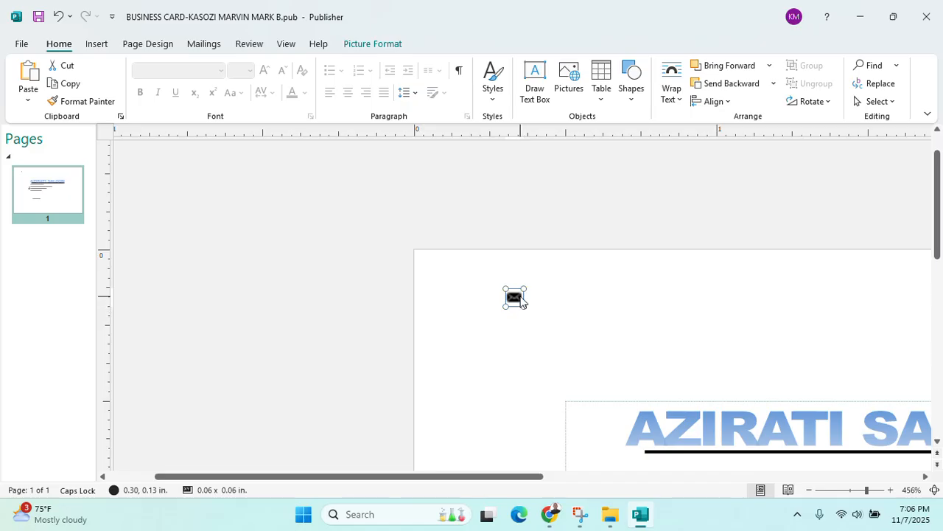
pyautogui.keyDown('ctrl'); pyautogui.scroll(-2, 522, 306); pyautogui.keyUp('ctrl')
pyautogui.scroll(-3, 544, 297)
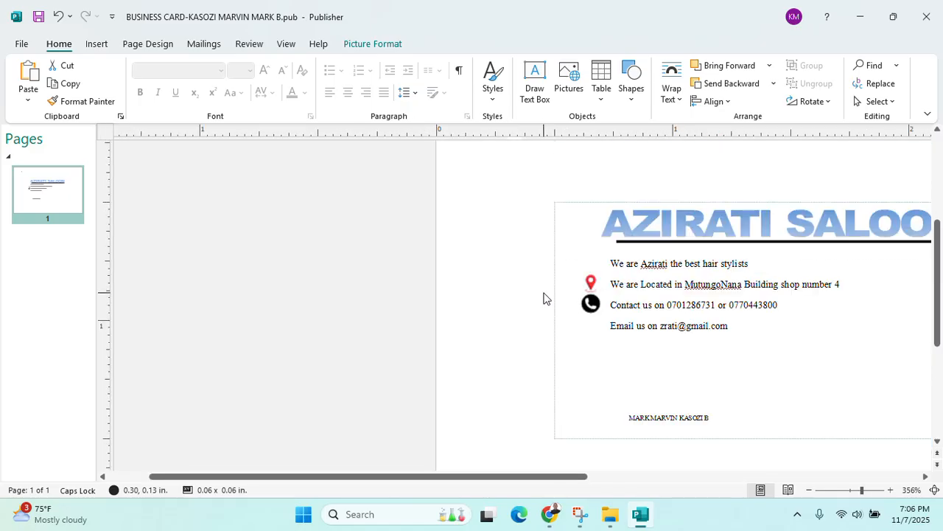
pyautogui.scroll(1, 535, 256)
pyautogui.moveTo(515, 180); pyautogui.dragTo(600, 393)
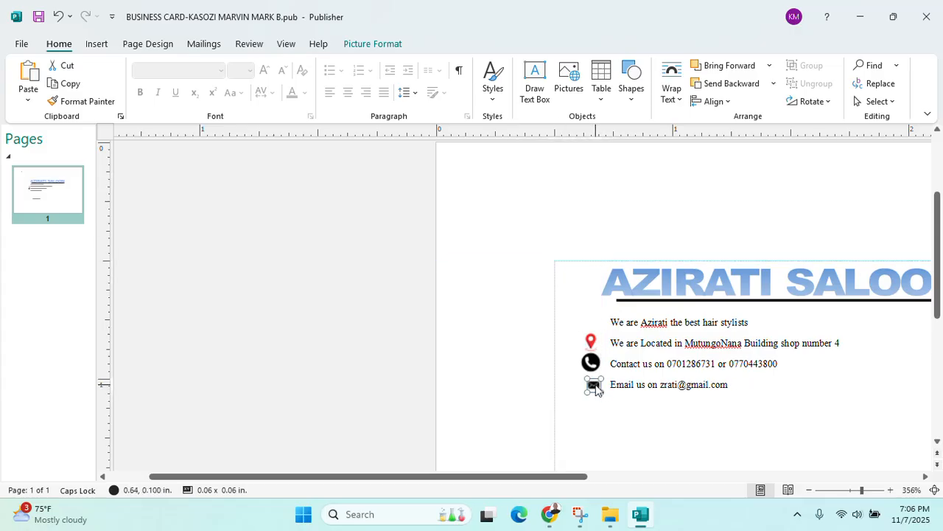
pyautogui.click(476, 339)
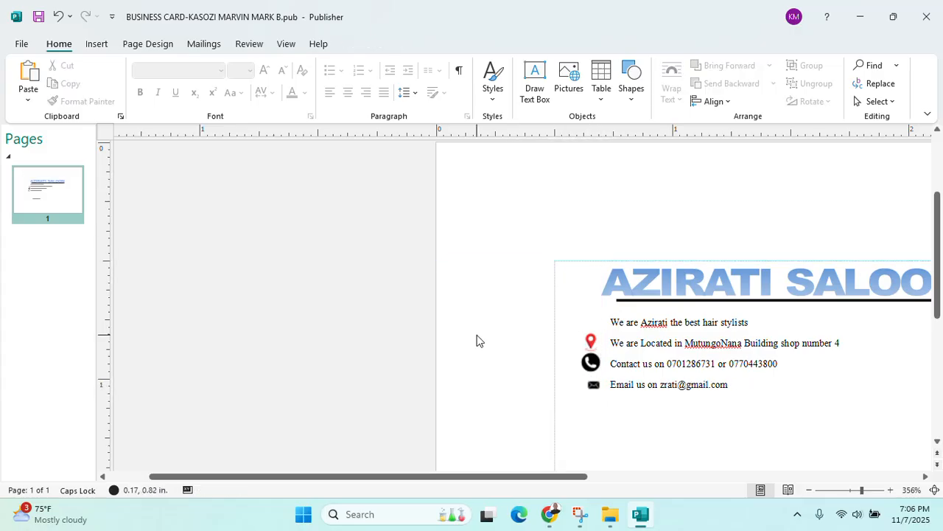
# Enlarge the envelope icon slightly, from 0.06 to 0.07 inch
pyautogui.click(596, 388)
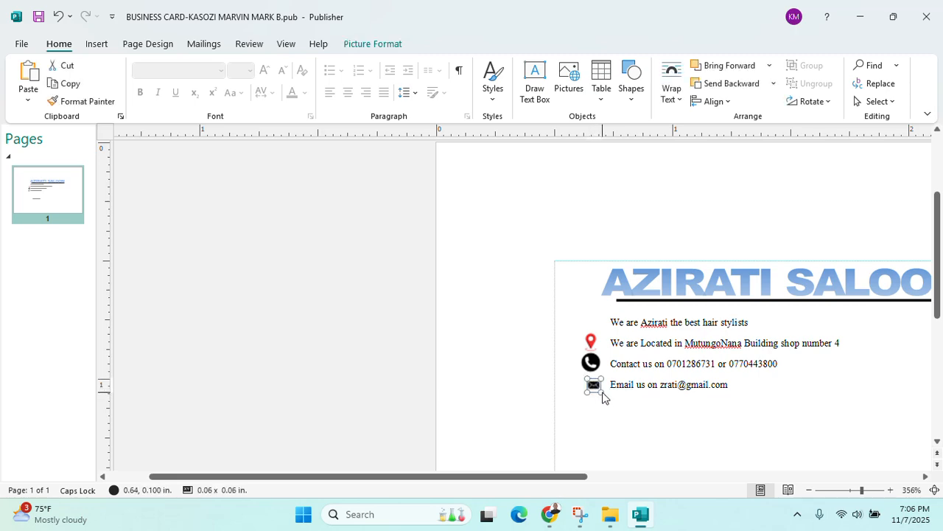
pyautogui.scroll(5, 602, 398)
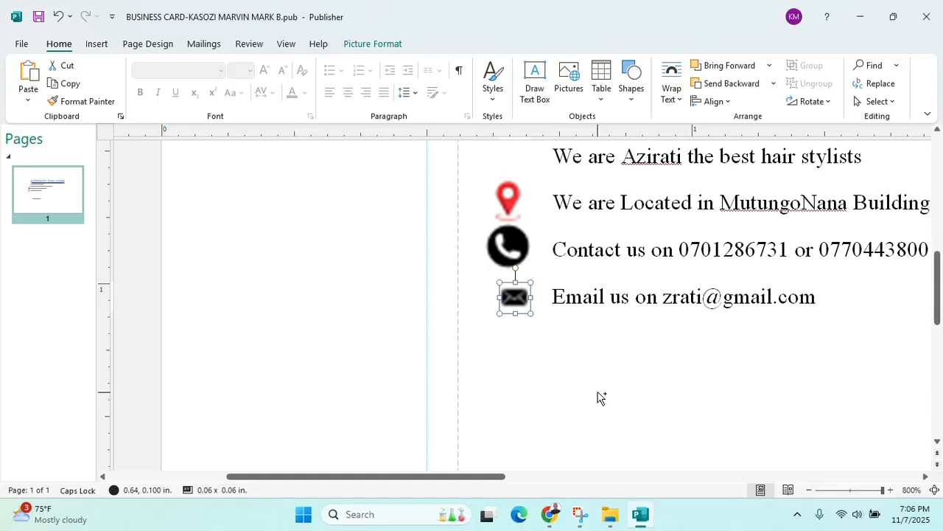
pyautogui.moveTo(531, 313); pyautogui.dragTo(533, 312)
pyautogui.click(421, 332)
pyautogui.scroll(-3, 461, 332)
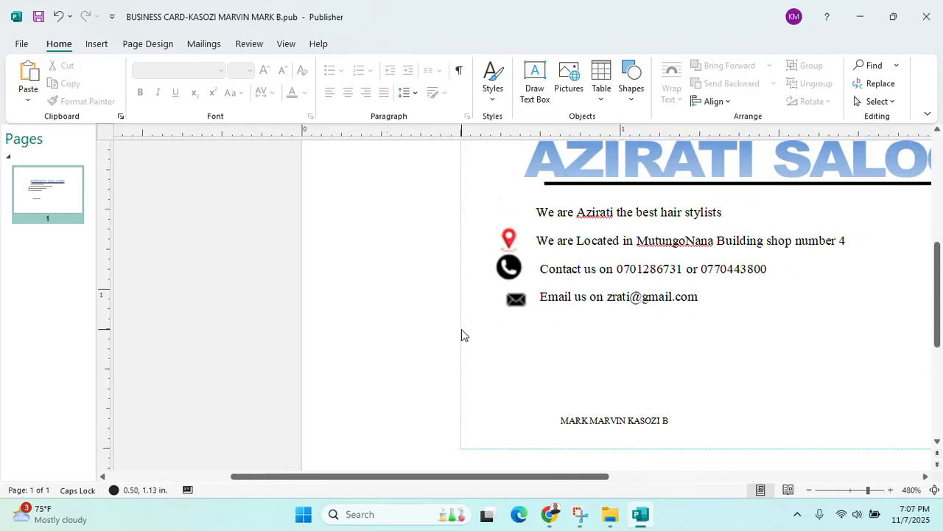
pyautogui.scroll(-3, 462, 329)
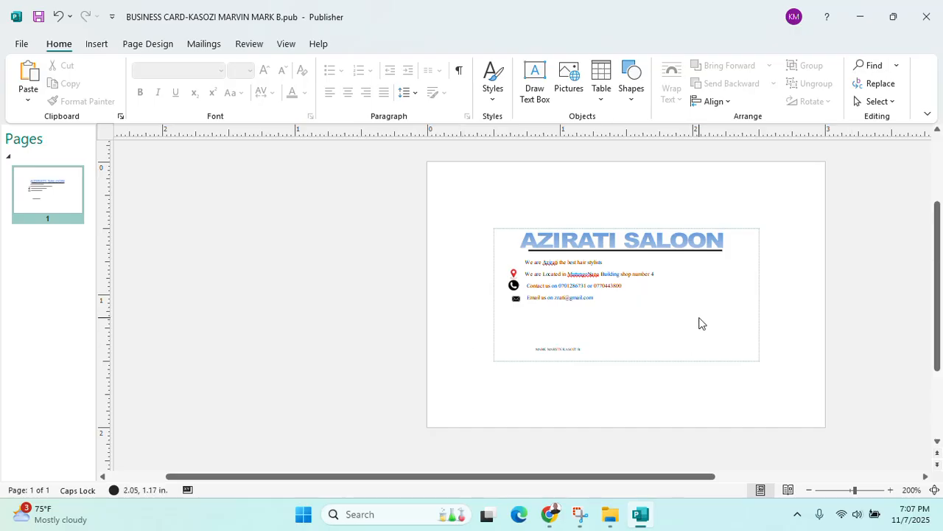
# Insert the qr image from the support files folder, resize it to about 0.61 inch, and place it at the card's right
pyautogui.click(551, 516)
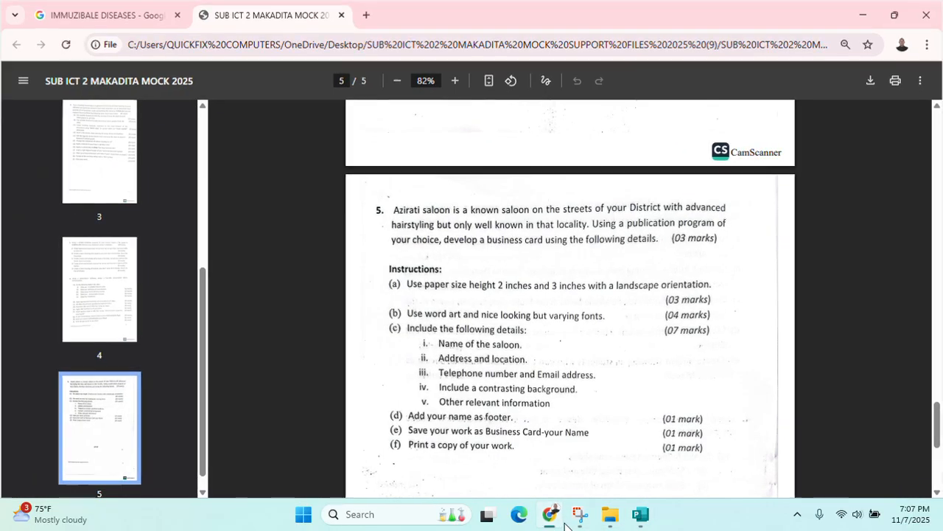
pyautogui.click(551, 516)
pyautogui.click(615, 518)
pyautogui.click(682, 386)
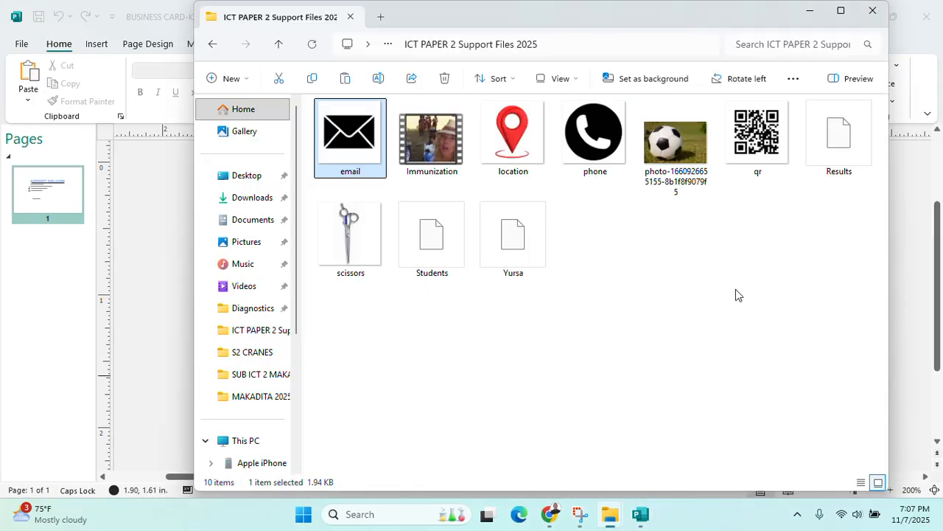
pyautogui.click(759, 136)
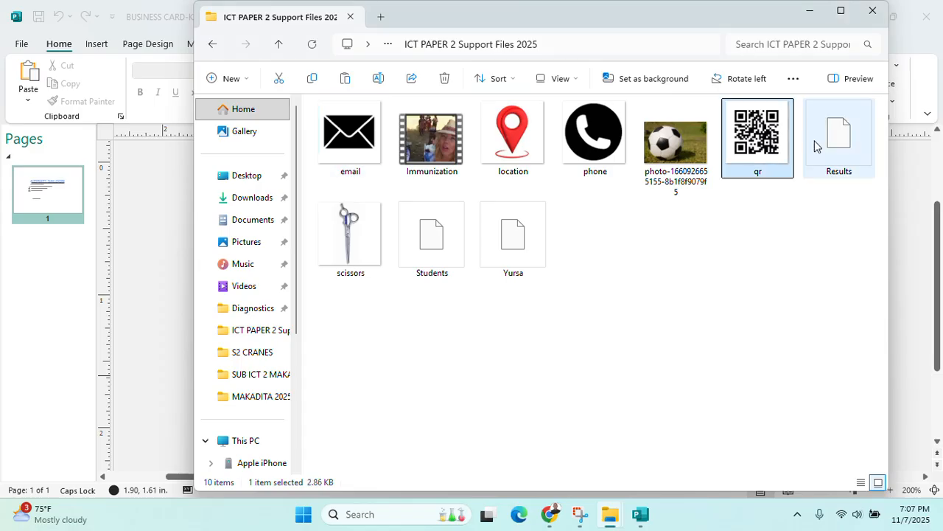
pyautogui.click(810, 10)
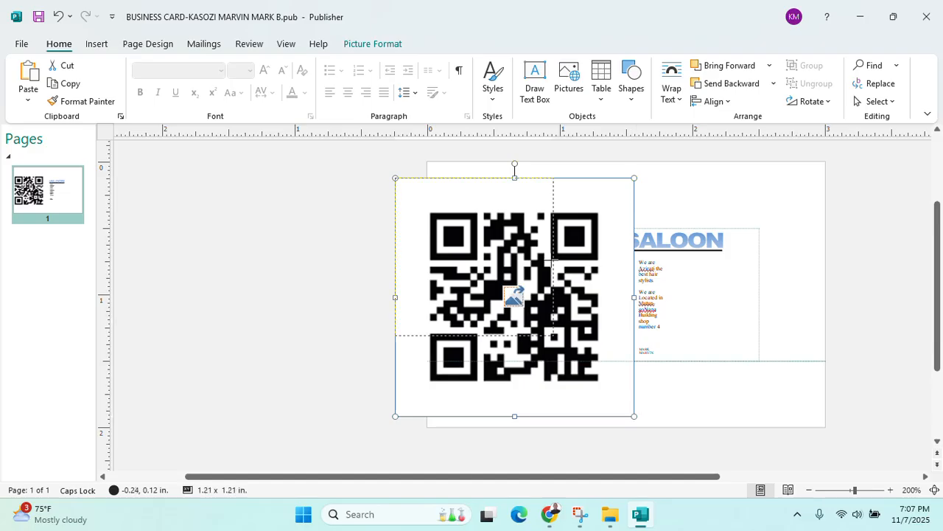
pyautogui.moveTo(477, 260); pyautogui.dragTo(477, 259)
pyautogui.moveTo(402, 193); pyautogui.dragTo(685, 271)
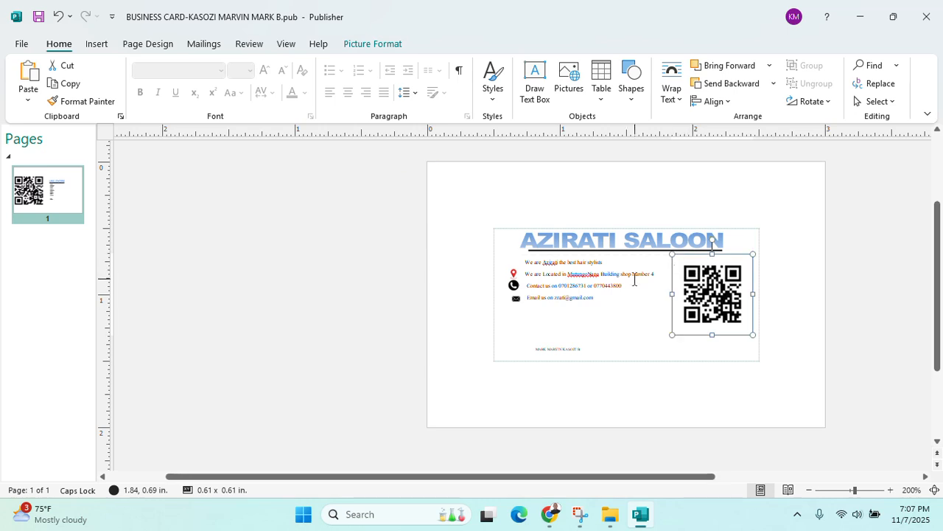
pyautogui.click(386, 255)
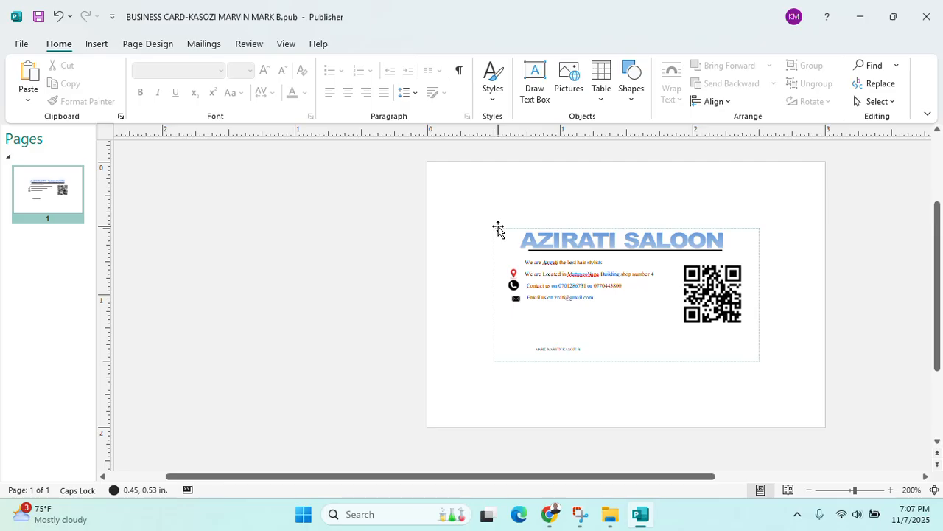
# Draw a rectangle along the card's bottom edge, 0.05 inch high
pyautogui.click(101, 45)
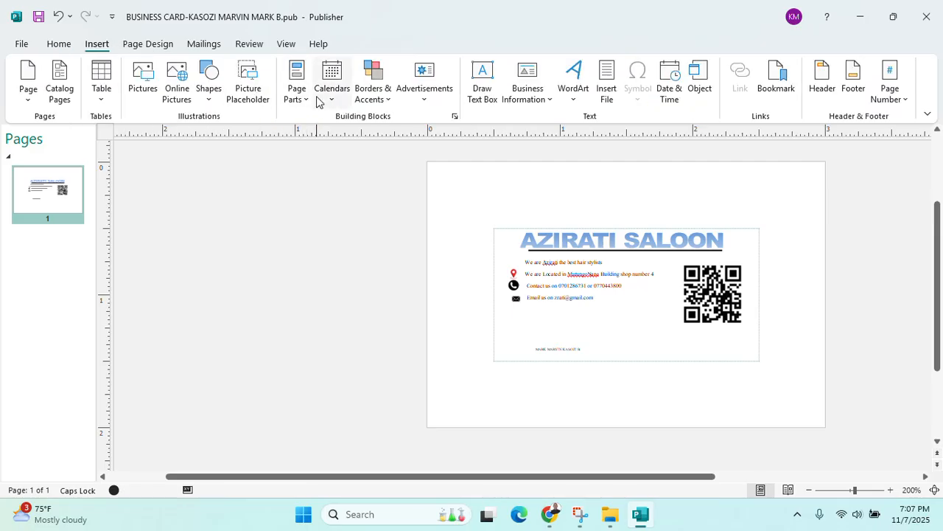
pyautogui.click(209, 92)
pyautogui.click(252, 137)
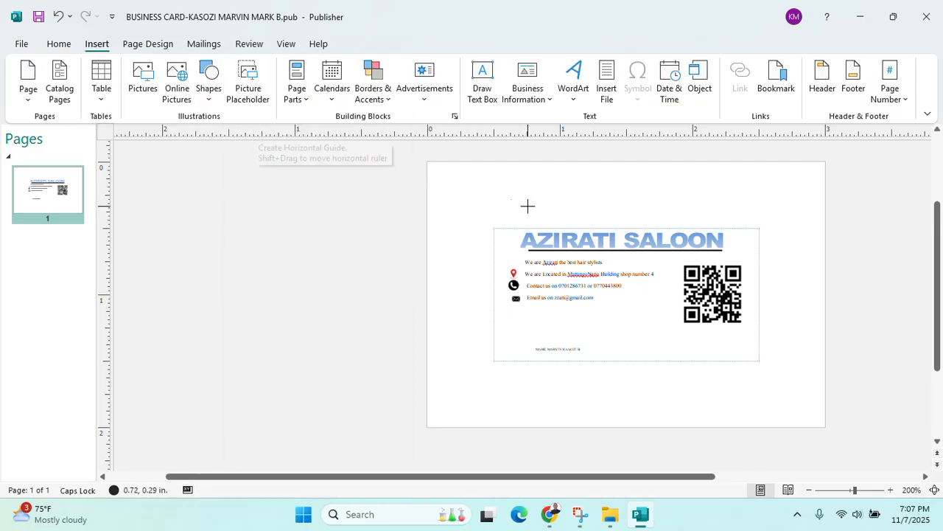
pyautogui.moveTo(494, 350); pyautogui.dragTo(759, 364)
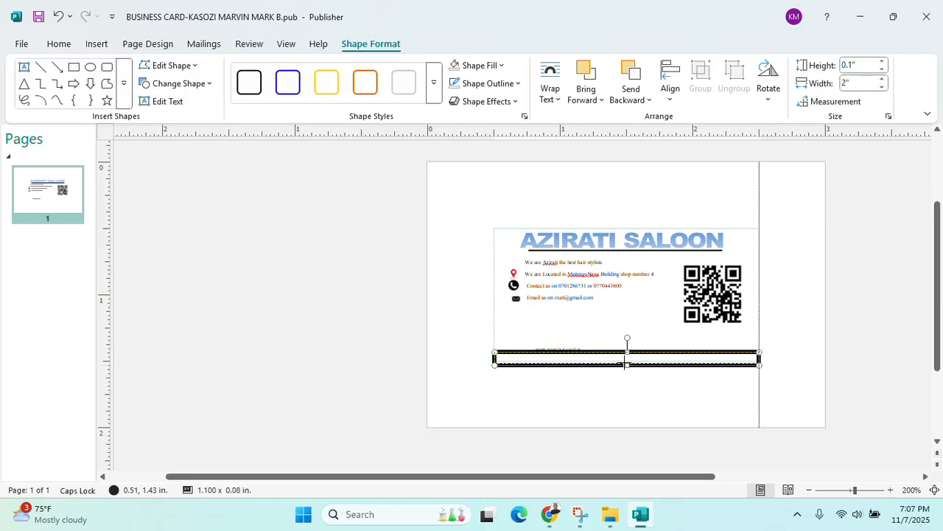
pyautogui.moveTo(625, 365); pyautogui.dragTo(625, 361)
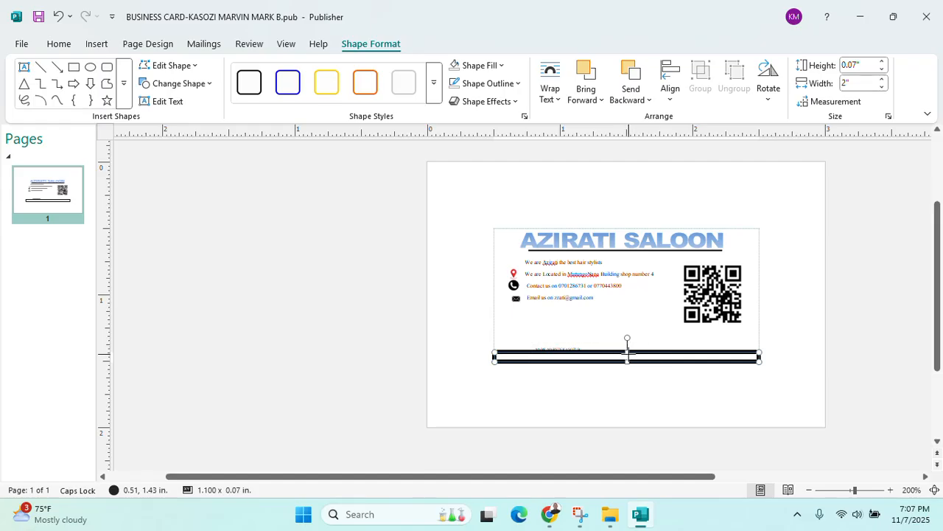
pyautogui.moveTo(627, 352); pyautogui.dragTo(627, 354)
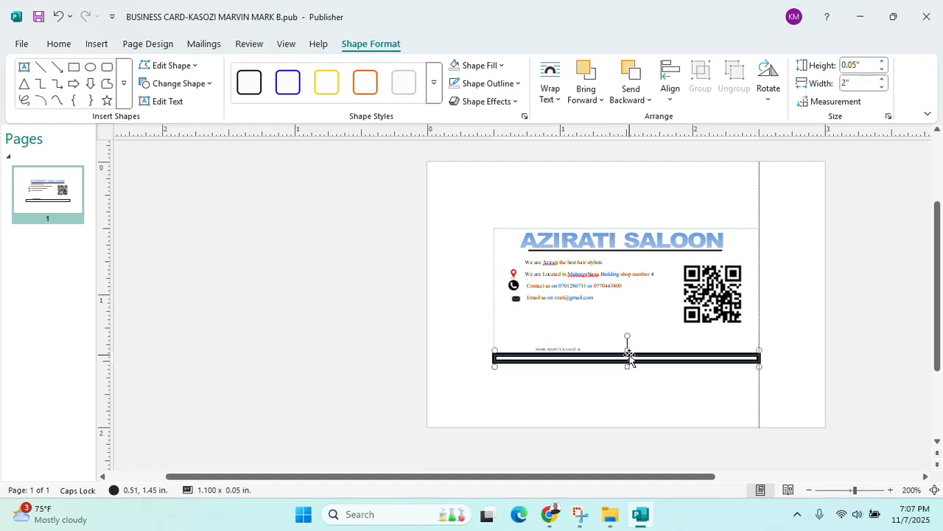
# Fill the bar with blue and remove its outline
pyautogui.click(499, 67)
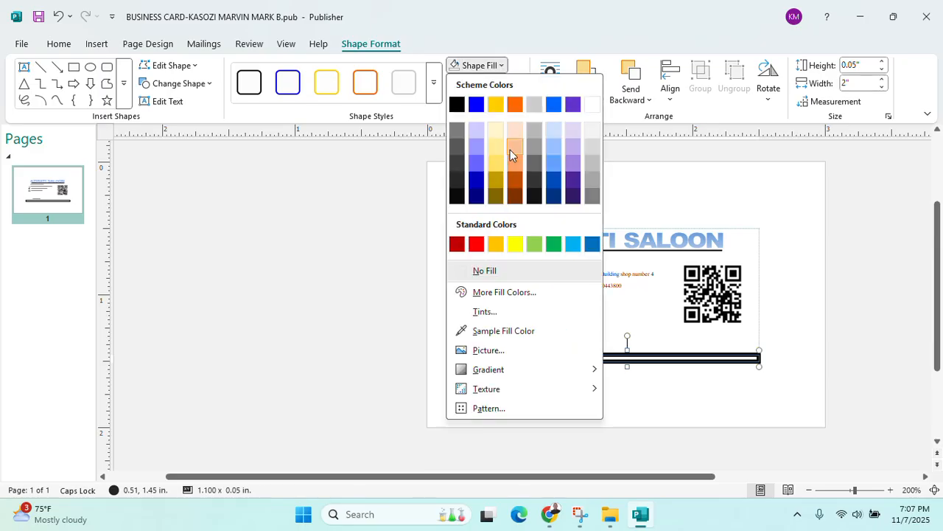
pyautogui.click(553, 105)
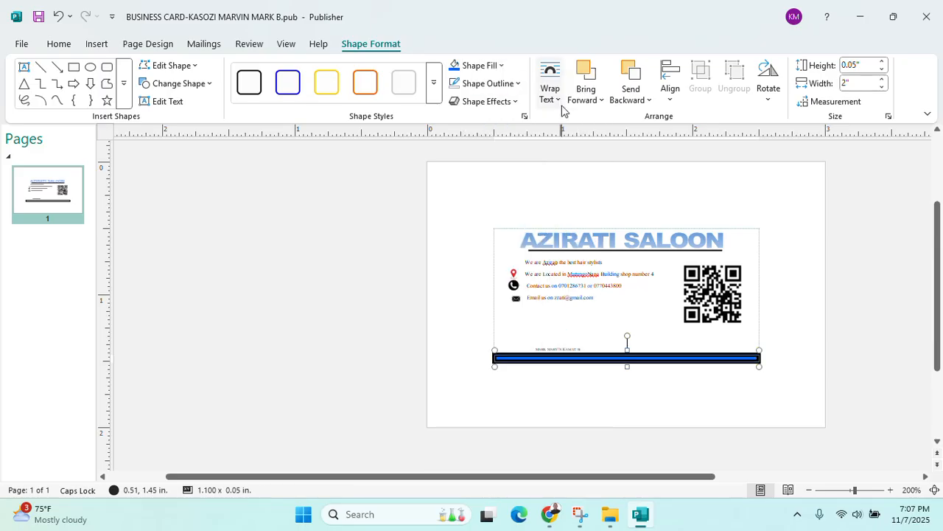
pyautogui.click(516, 83)
pyautogui.click(523, 286)
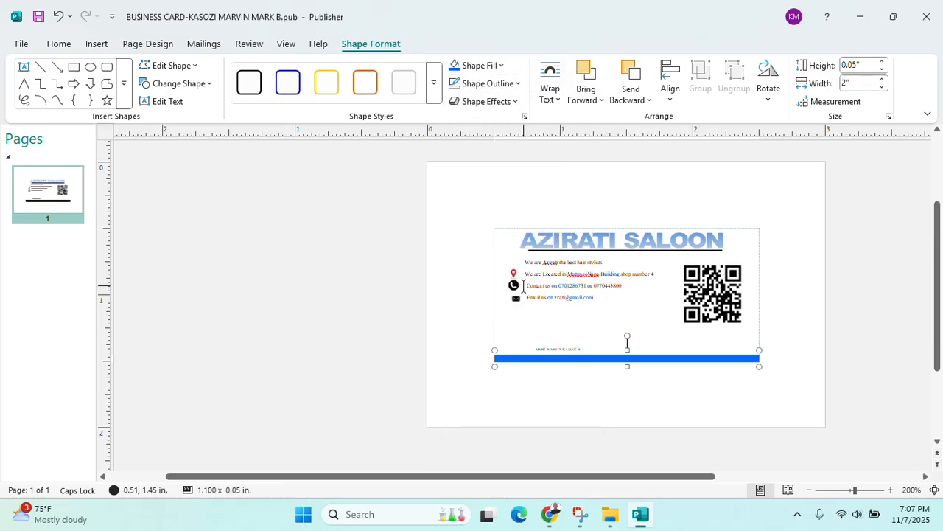
pyautogui.click(435, 371)
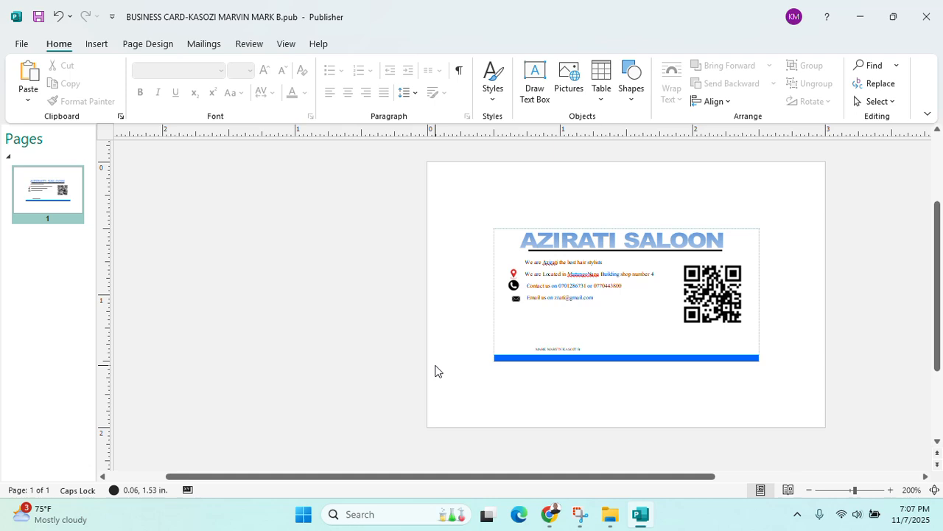
# Review the exam instructions in Chrome, then return to Publisher's Page Design options
pyautogui.keyDown('ctrl'); pyautogui.scroll(-3, 563, 349); pyautogui.keyUp('ctrl')
pyautogui.keyDown('ctrl'); pyautogui.scroll(3, 559, 349); pyautogui.keyUp('ctrl')
pyautogui.keyDown('ctrl'); pyautogui.scroll(-1, 559, 346); pyautogui.keyUp('ctrl')
pyautogui.keyDown('ctrl'); pyautogui.scroll(1, 558, 345); pyautogui.keyUp('ctrl')
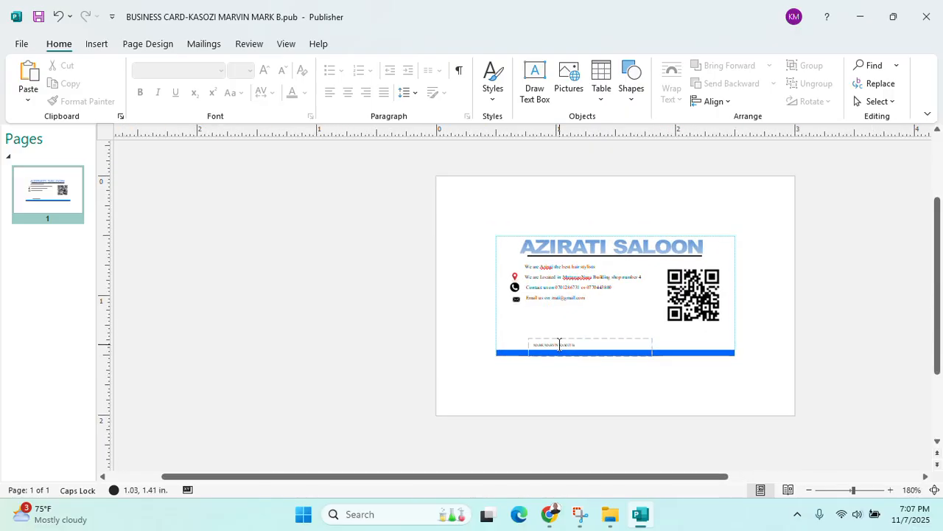
pyautogui.click(550, 513)
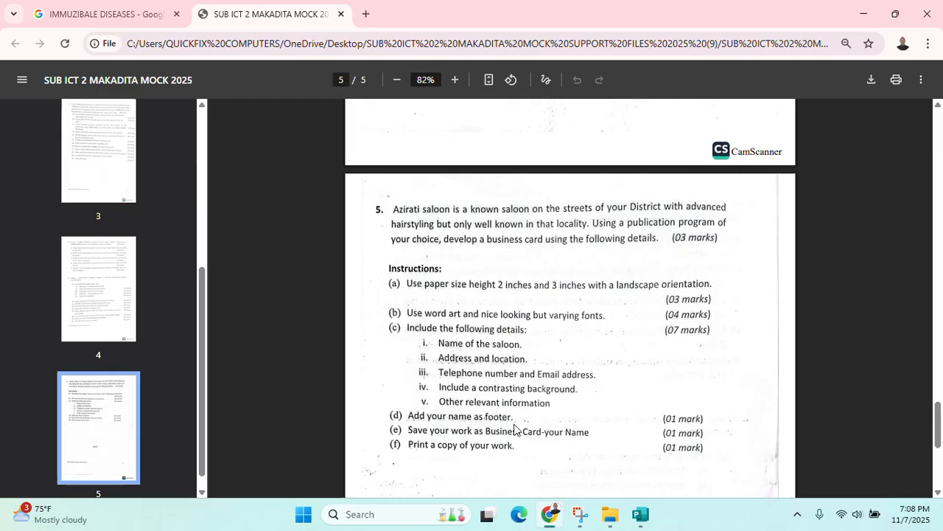
pyautogui.click(864, 13)
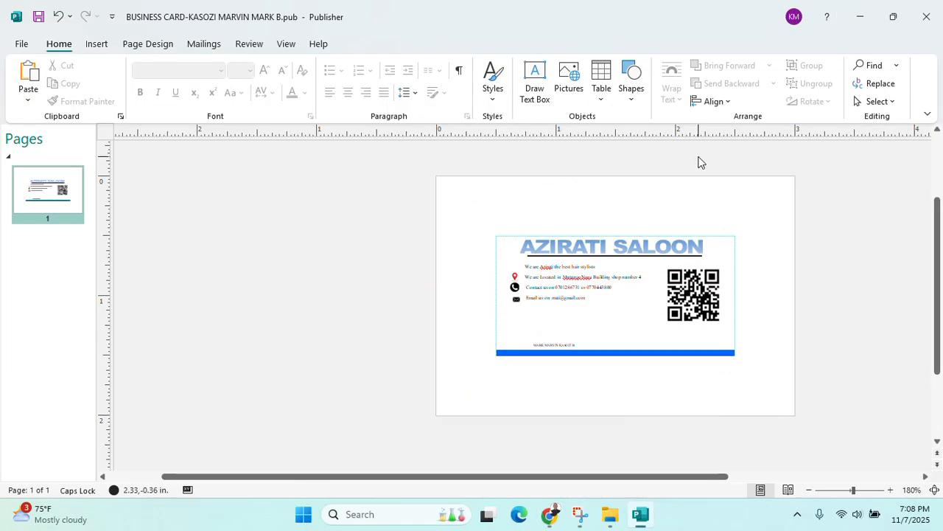
pyautogui.click(177, 47)
# Try a blue gradient background, undo it, and apply a light grey solid background instead
pyautogui.click(852, 92)
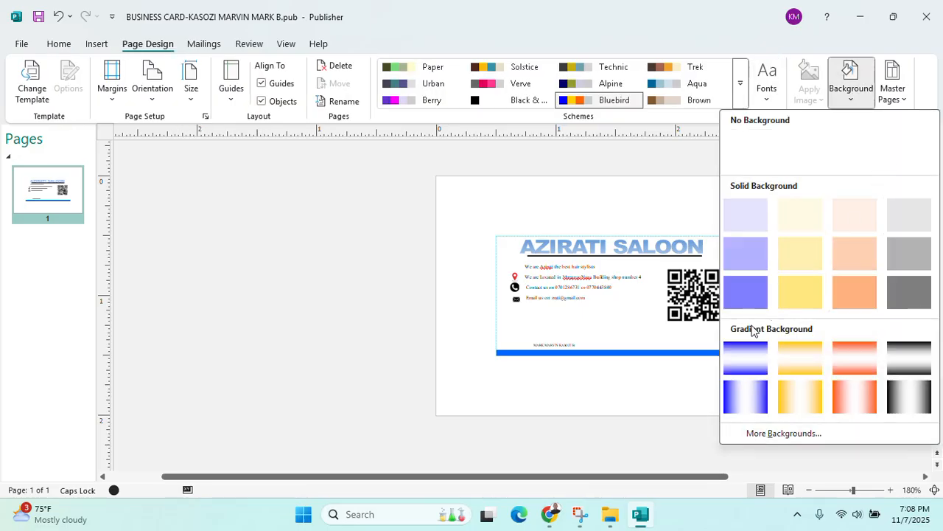
pyautogui.click(744, 364)
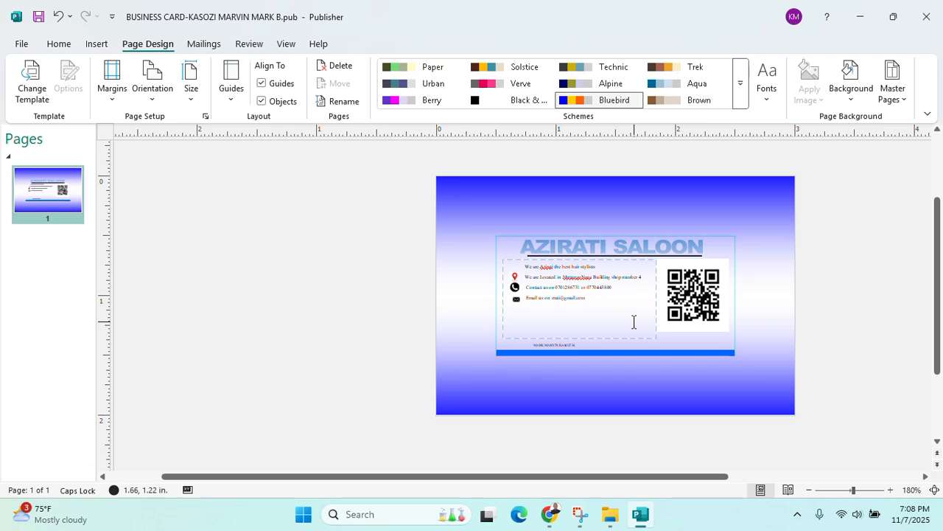
pyautogui.hotkey('ctrl', 'z')
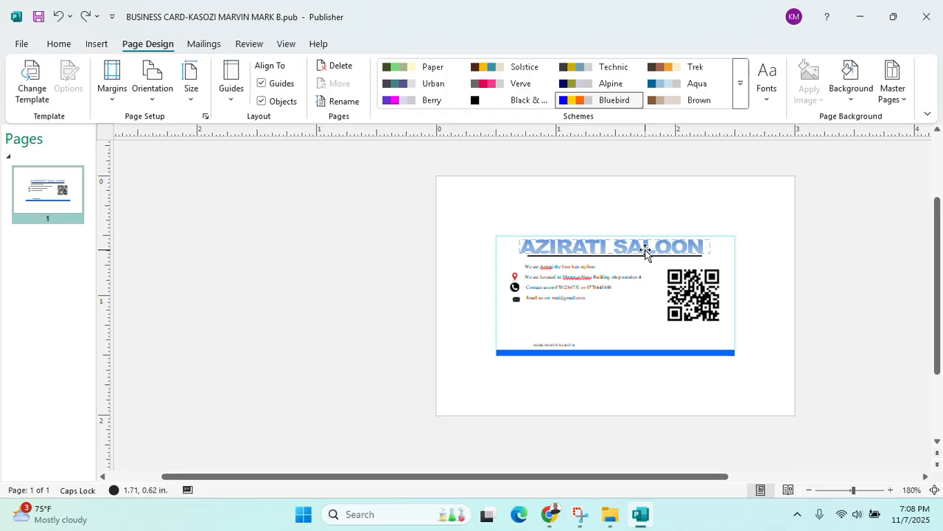
pyautogui.click(851, 89)
pyautogui.click(908, 226)
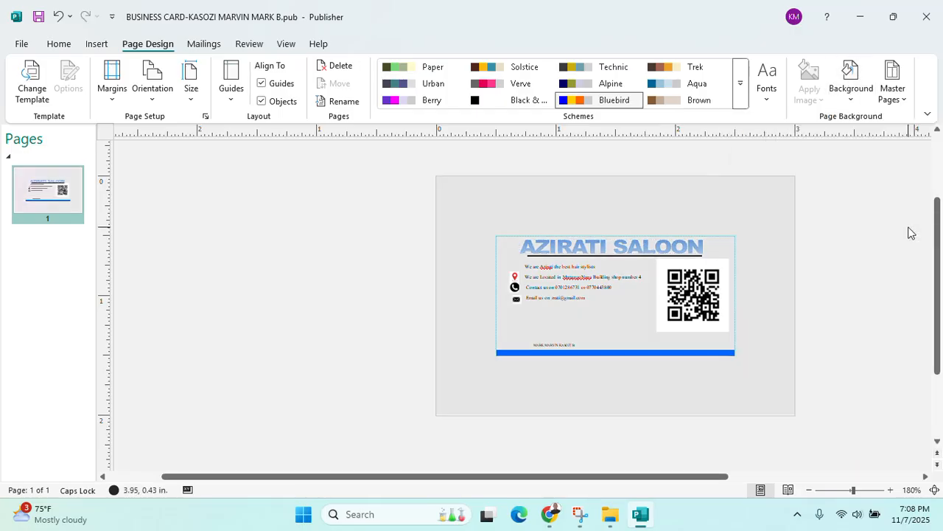
pyautogui.keyDown('ctrl'); pyautogui.scroll(4, 909, 232); pyautogui.keyUp('ctrl')
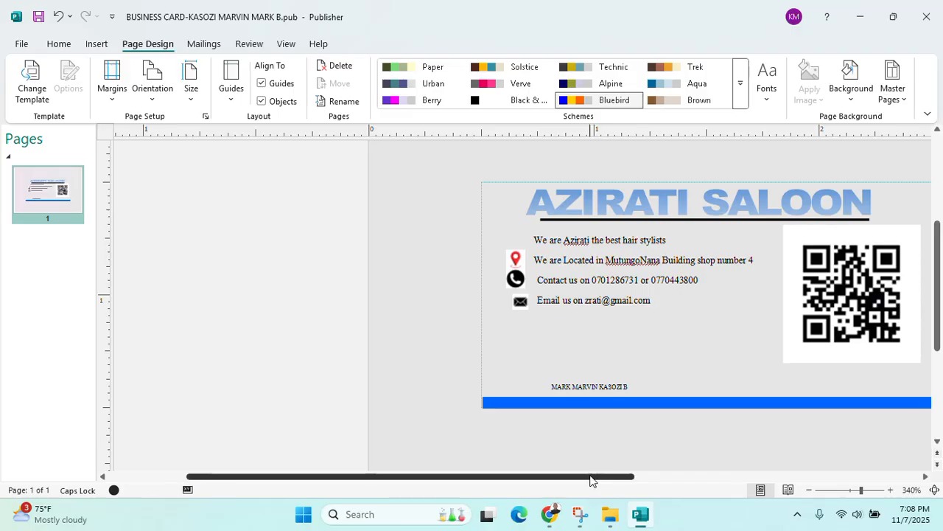
pyautogui.keyDown('ctrl'); pyautogui.scroll(-3, 672, 372); pyautogui.keyUp('ctrl')
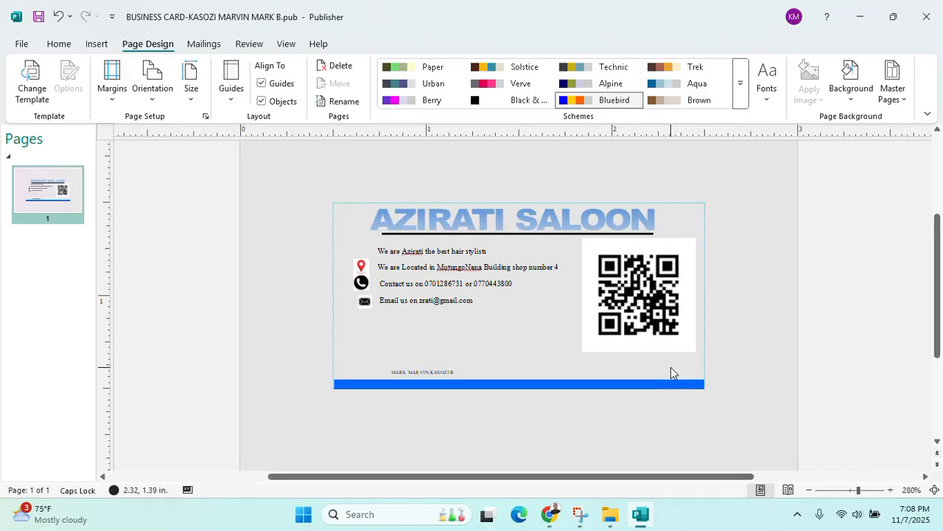
pyautogui.click(548, 523)
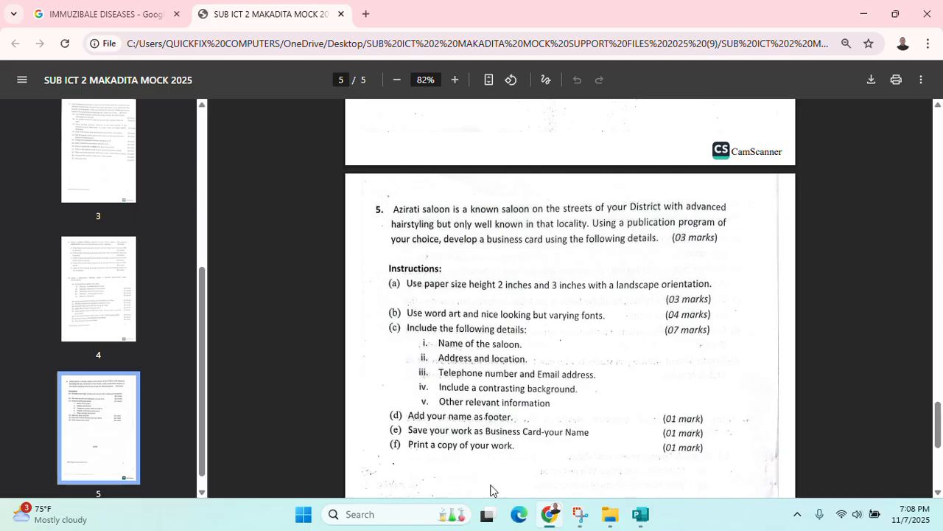
pyautogui.click(638, 516)
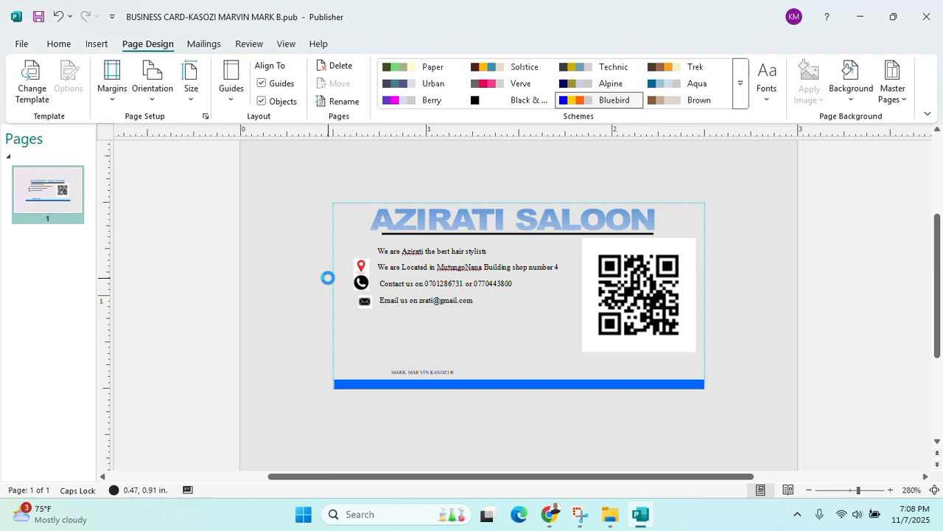
# Save a JPEG copy with 'IMAGE' appended in MAKADITA 2025 PRACTICAL GUIDE, then close Publisher saving changes
pyautogui.click(23, 44)
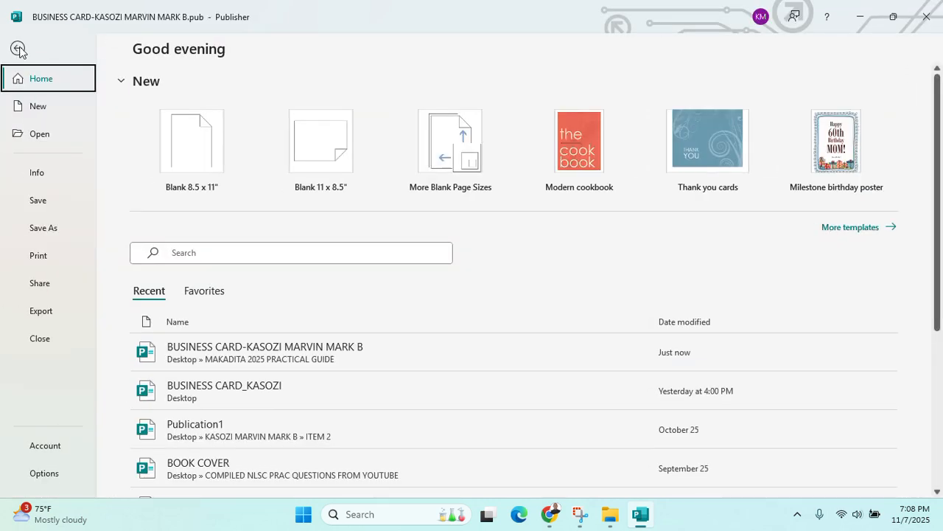
pyautogui.click(53, 234)
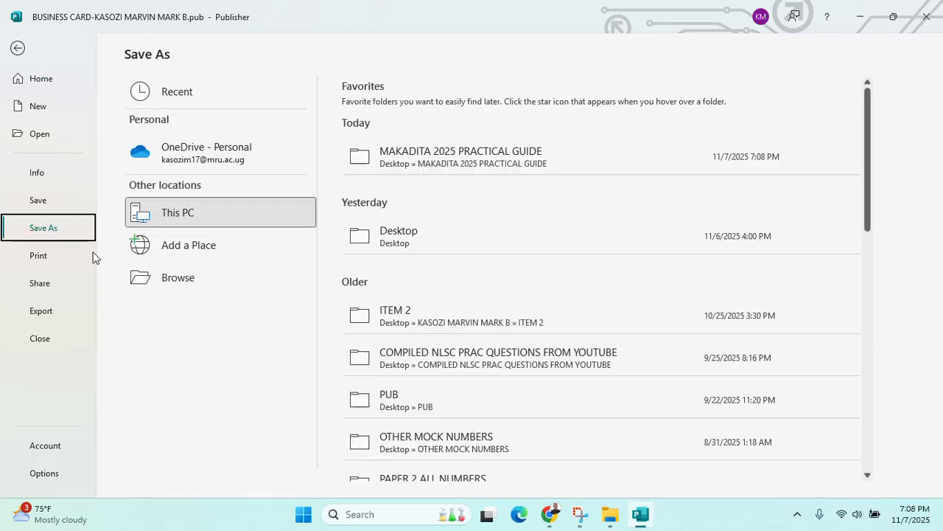
pyautogui.click(186, 277)
pyautogui.scroll(3, 59, 148)
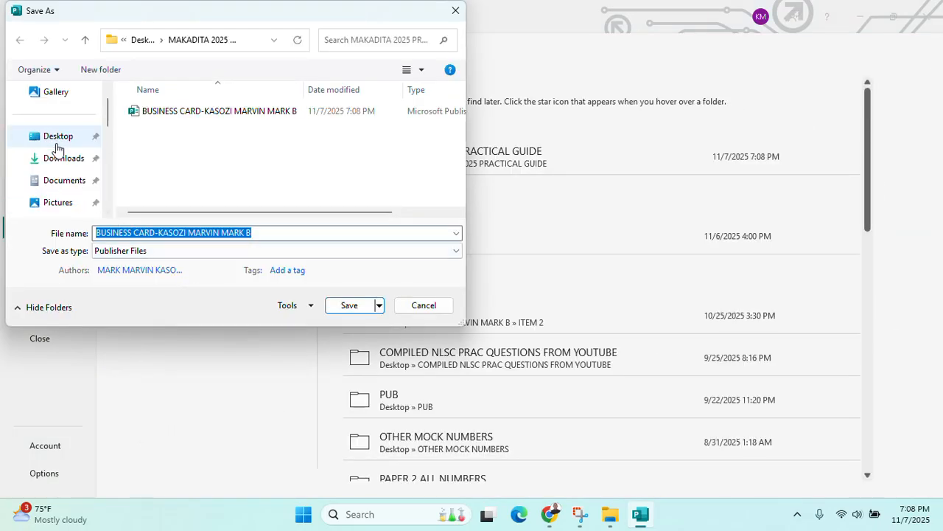
pyautogui.click(64, 144)
pyautogui.doubleClick(162, 126)
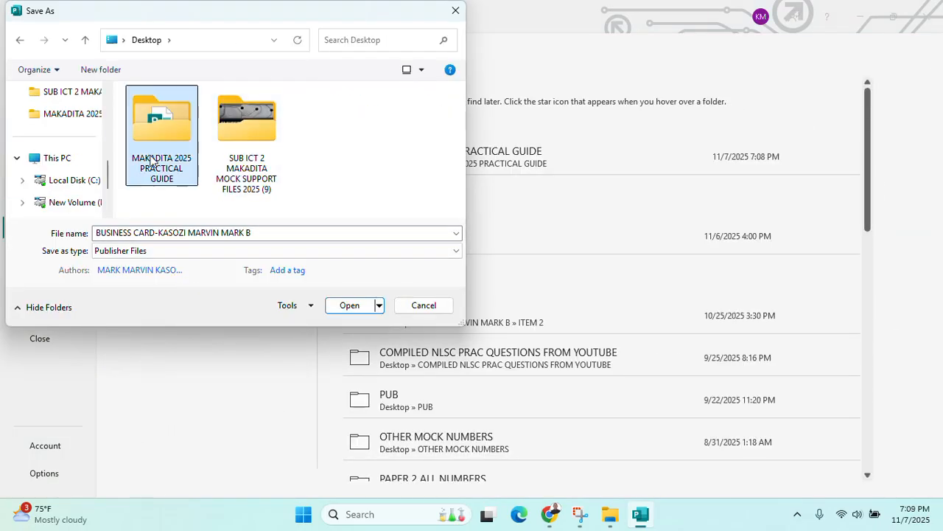
pyautogui.click(271, 234)
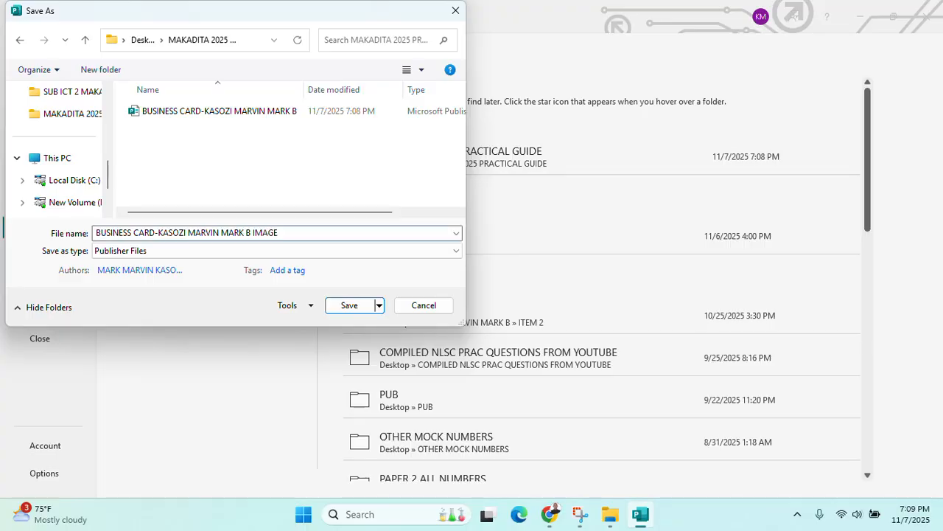
pyautogui.write('IMAGE')
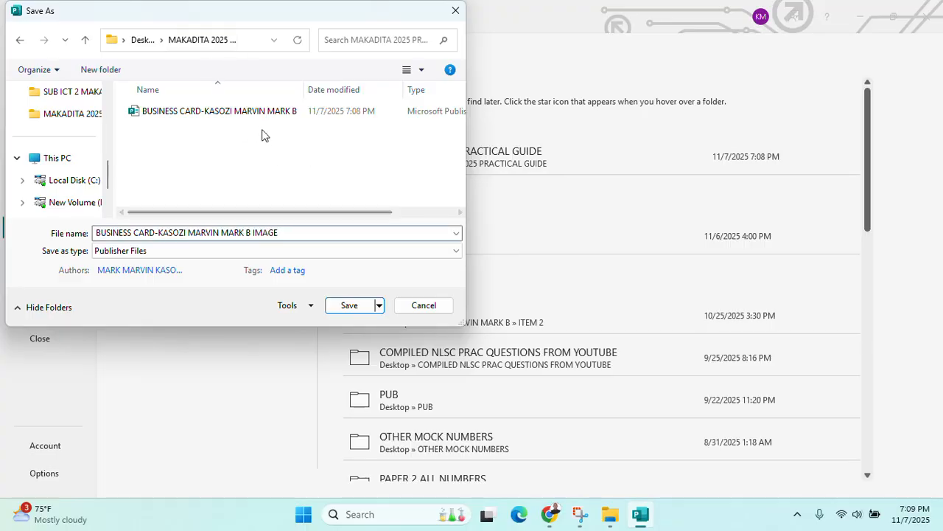
pyautogui.click(177, 250)
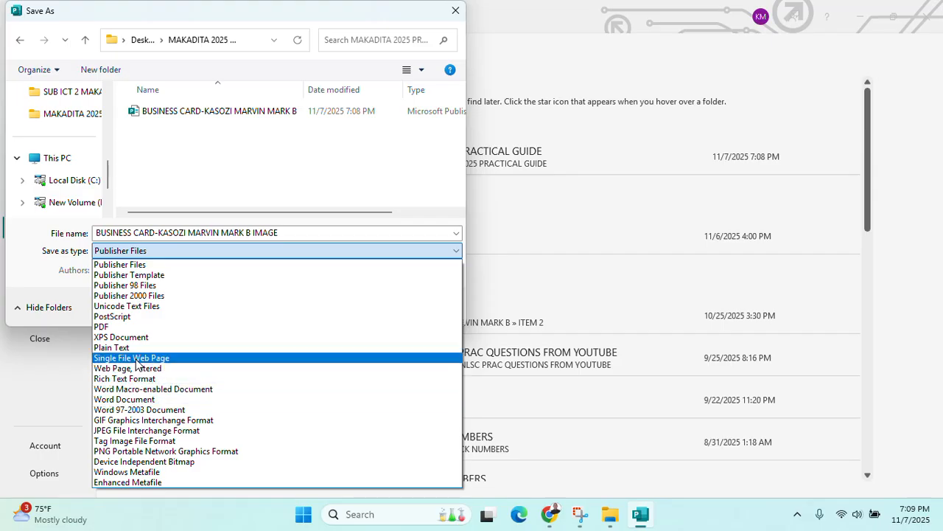
pyautogui.click(141, 431)
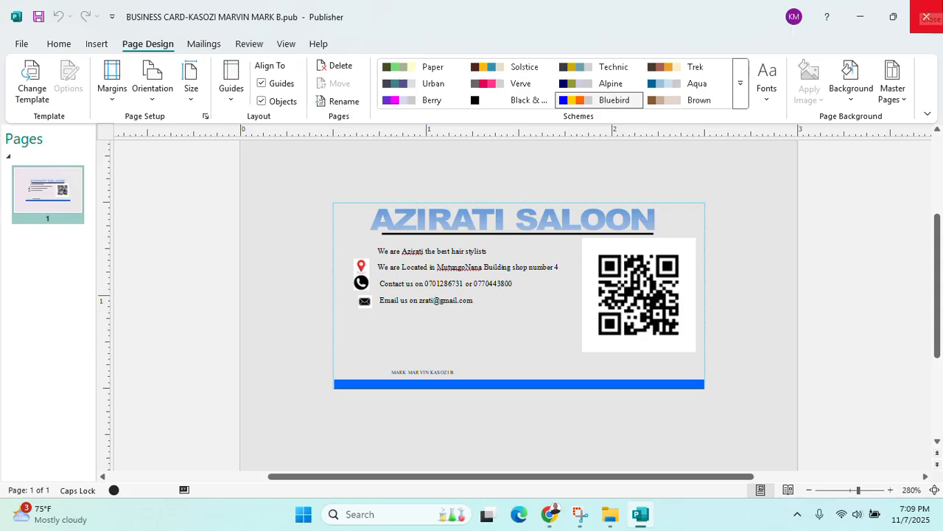
pyautogui.click(926, 17)
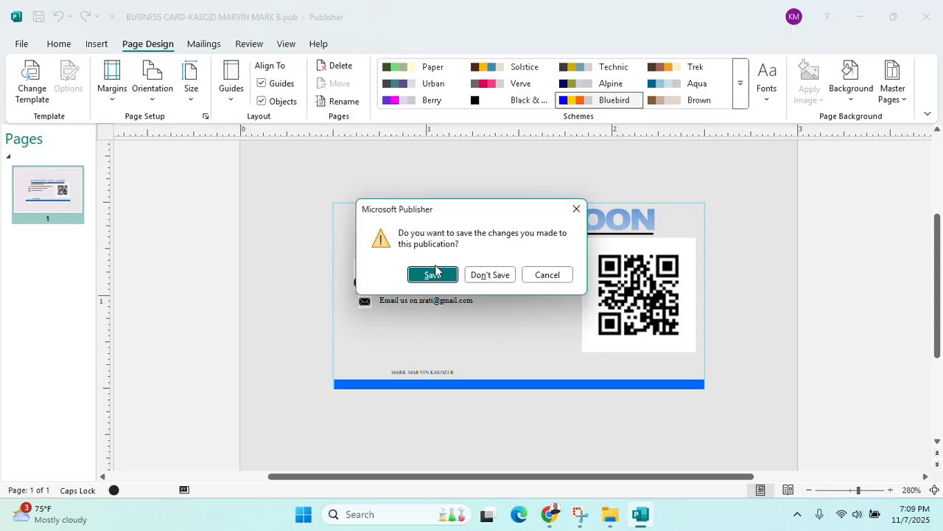
pyautogui.click(434, 273)
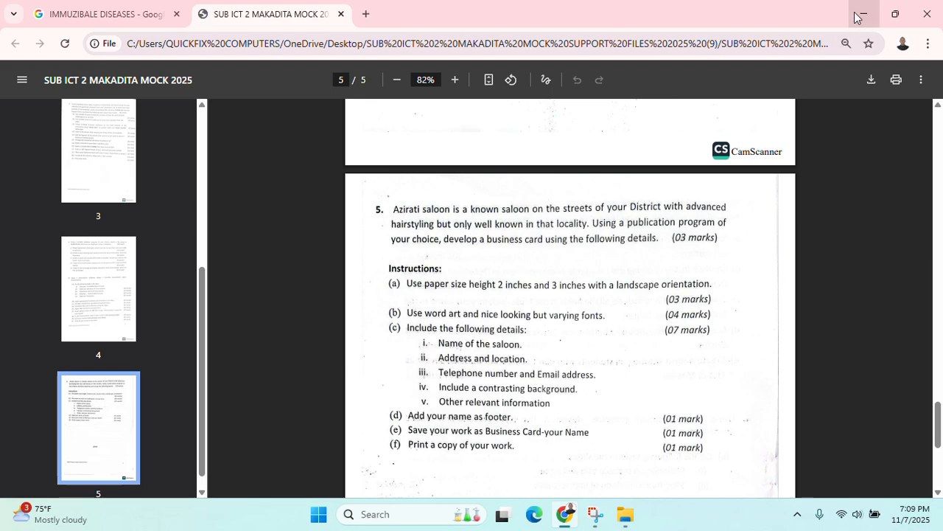
# Minimize Chrome and select the BUSINESS CARD JPG in the MAKADITA 2025 PRACTICAL GUIDE folder
pyautogui.click(858, 15)
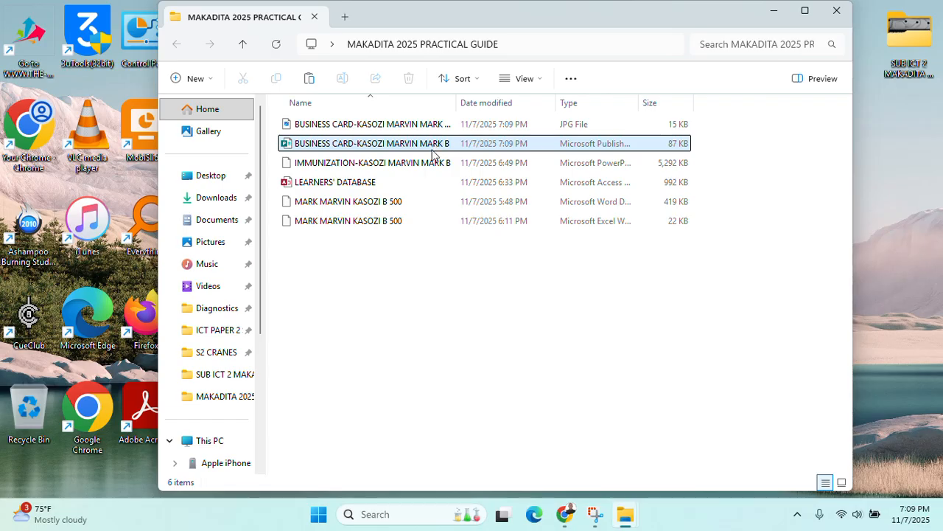
pyautogui.click(354, 125)
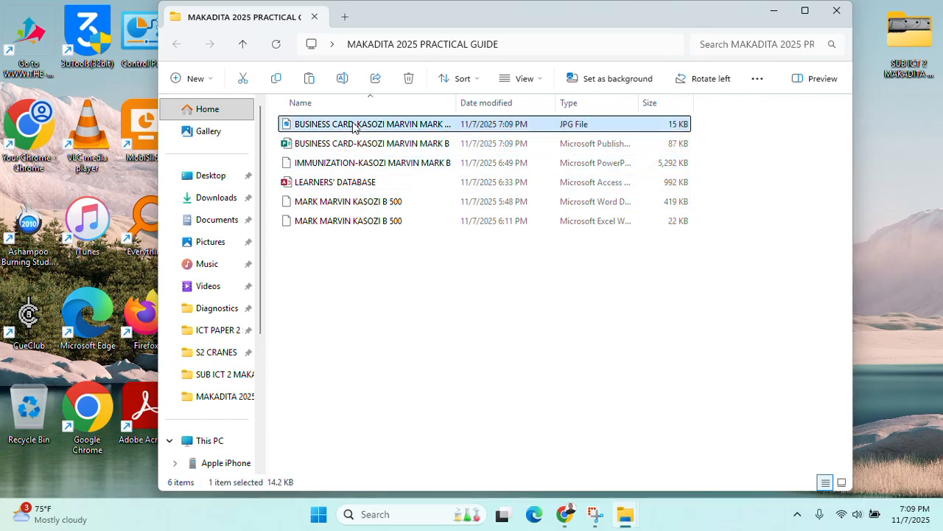
# Open the business card JPG in Photos and print one copy in Landscape orientation
pyautogui.doubleClick(353, 125)
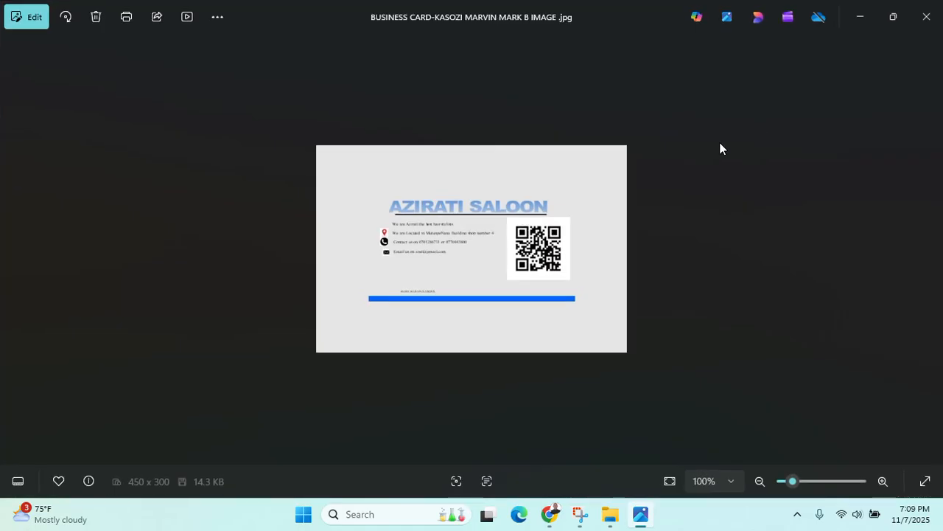
pyautogui.scroll(1, 576, 191)
pyautogui.scroll(-1, 575, 189)
pyautogui.hotkey('ctrl', 'p')
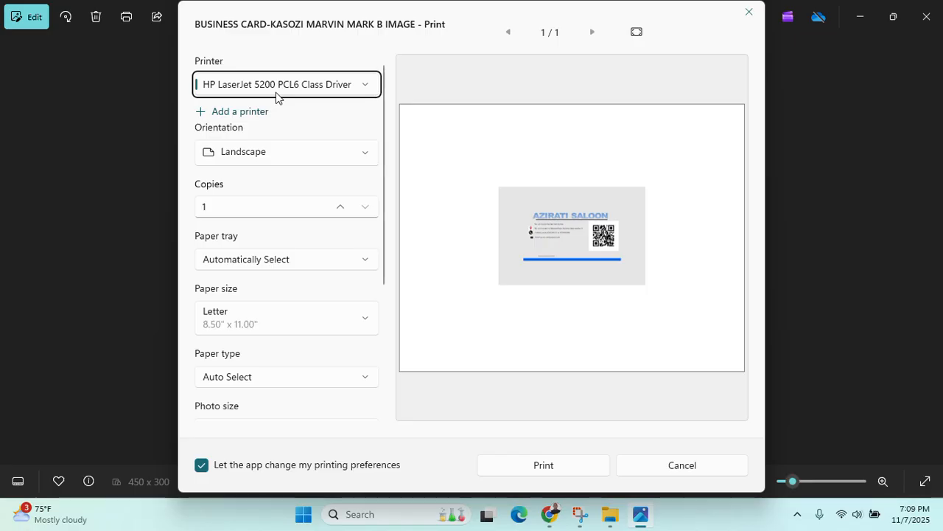
pyautogui.click(299, 162)
pyautogui.click(302, 163)
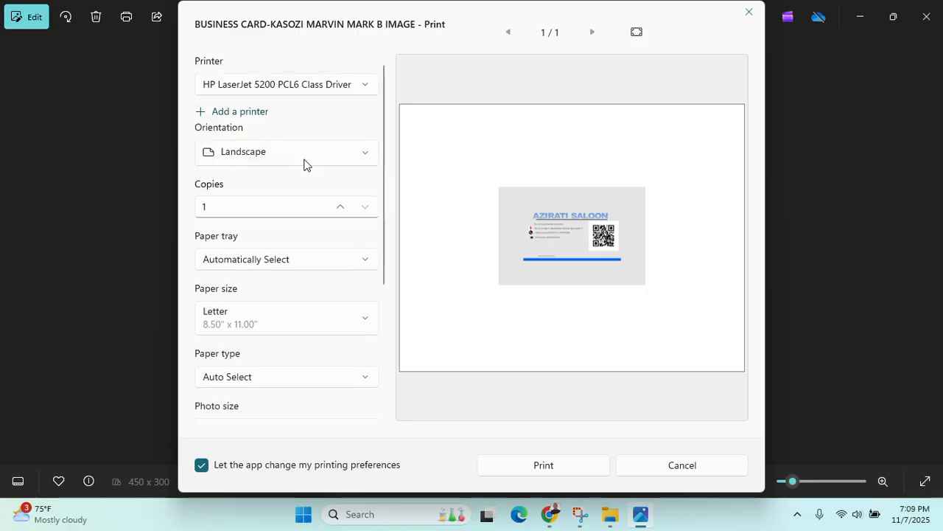
pyautogui.scroll(-5, 274, 238)
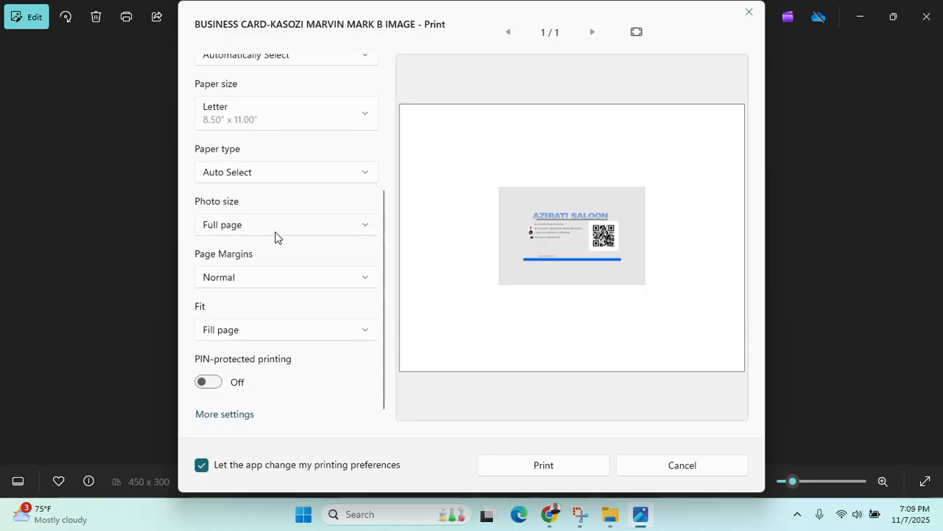
pyautogui.scroll(5, 274, 238)
pyautogui.click(592, 465)
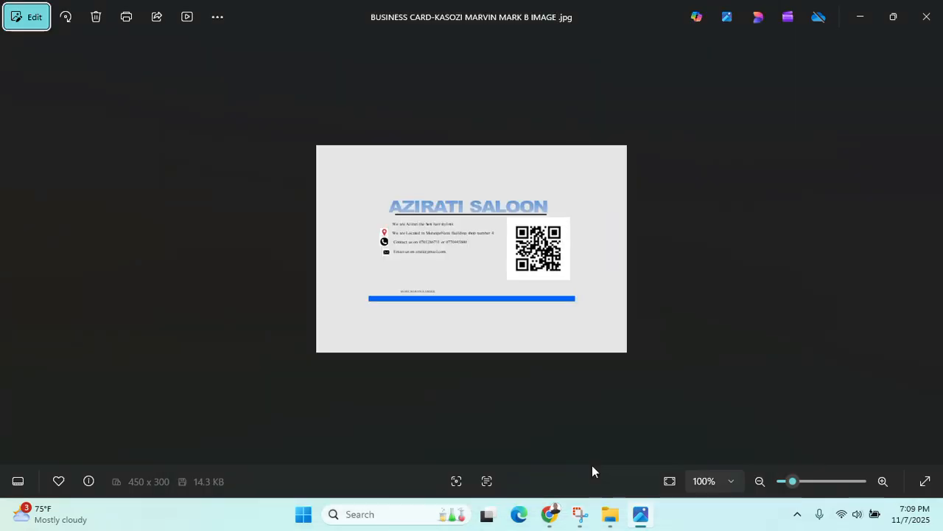
# Close Photos, reopen the BUSINESS CARD publication, and print 10 copies on one Letter sheet
pyautogui.click(926, 16)
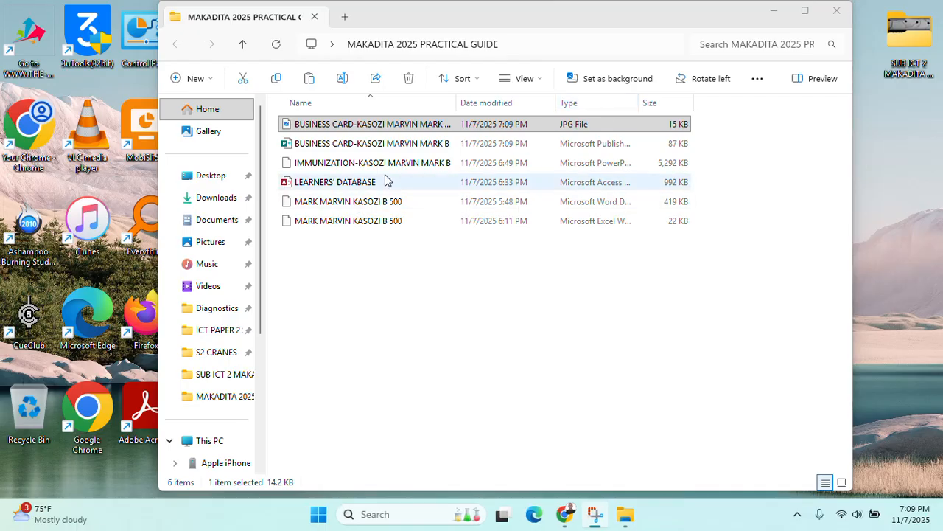
pyautogui.doubleClick(390, 145)
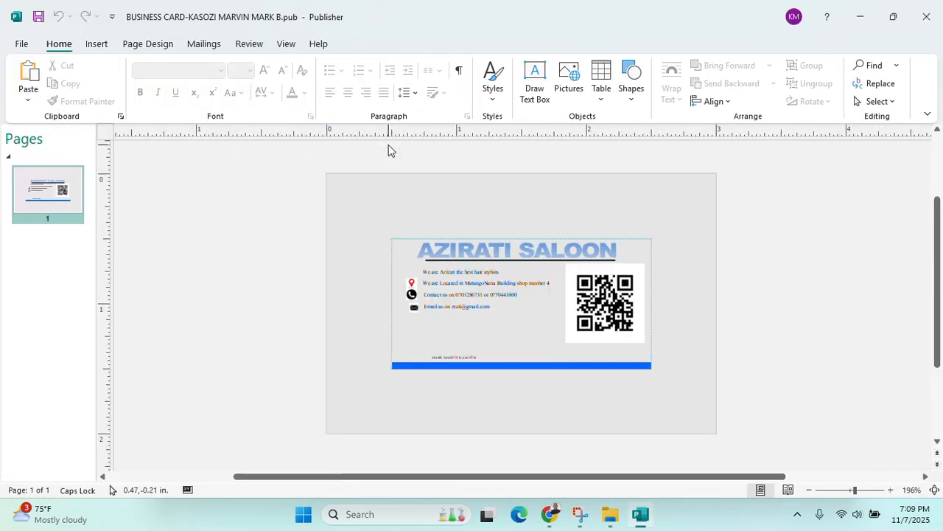
pyautogui.hotkey('ctrl', 'p')
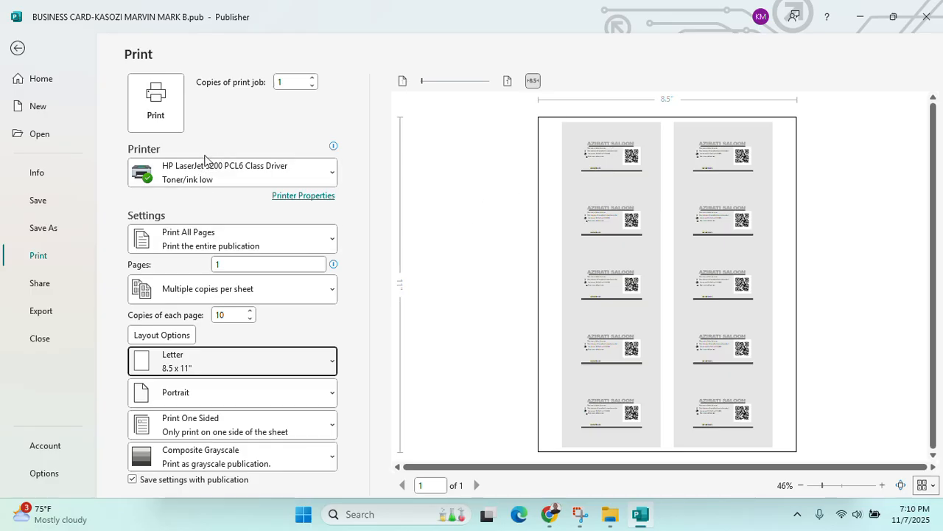
pyautogui.click(165, 111)
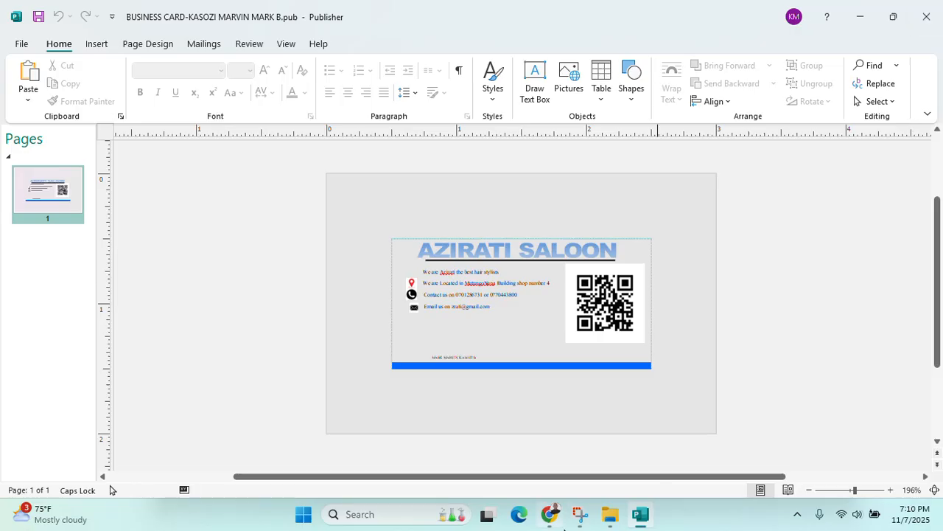
# Scroll the exam PDF back up to page 1, then close the exam PDF tab
pyautogui.click(549, 514)
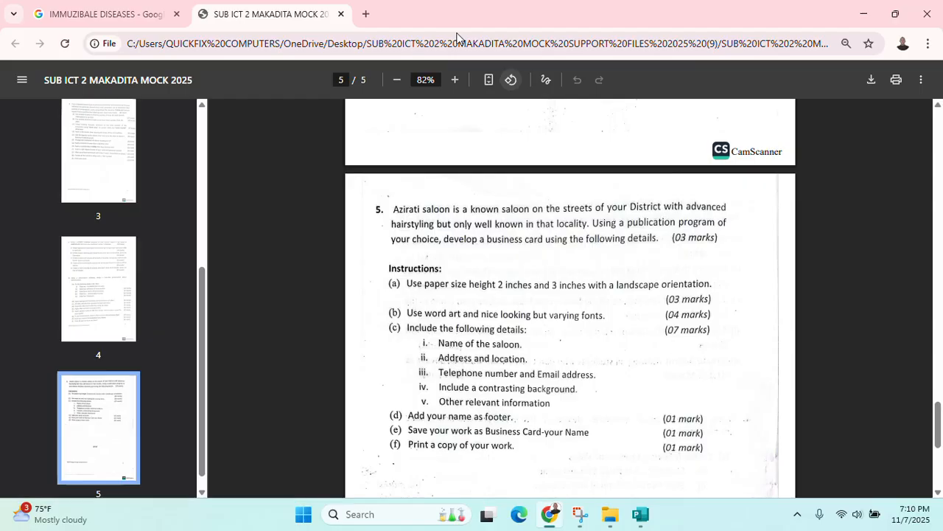
pyautogui.scroll(-5, 514, 440)
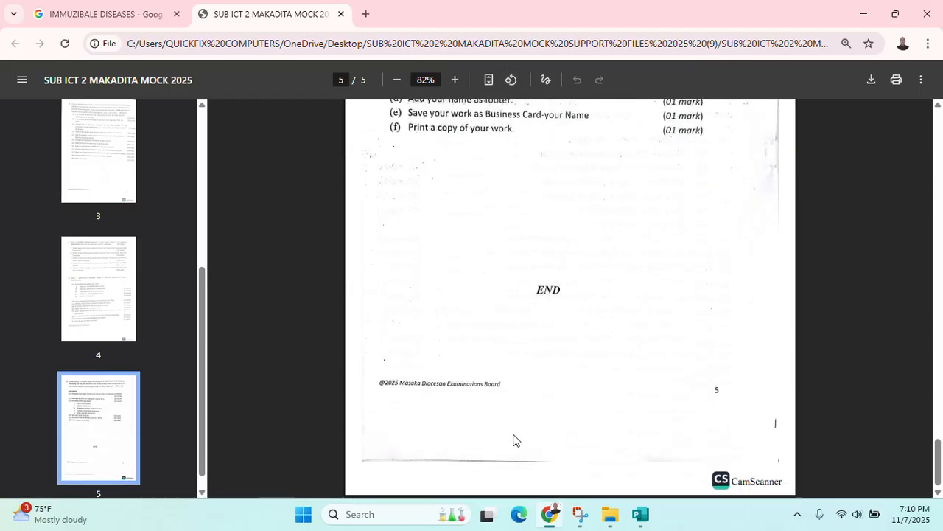
pyautogui.scroll(4, 521, 433)
pyautogui.scroll(20, 524, 430)
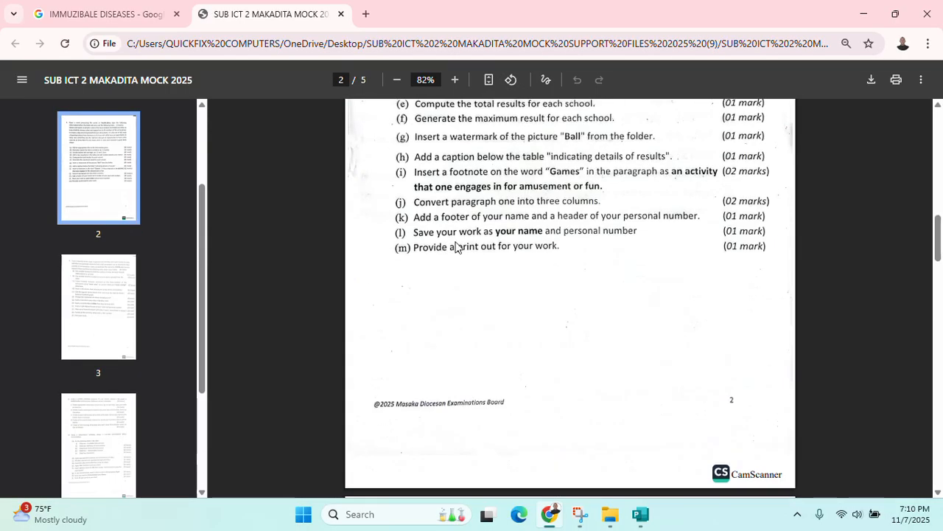
pyautogui.scroll(10, 498, 302)
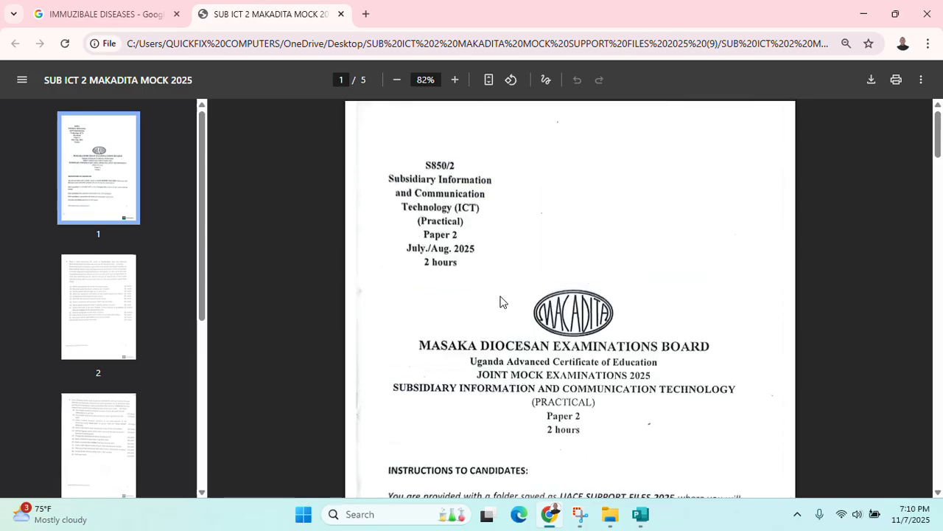
pyautogui.scroll(-1, 541, 293)
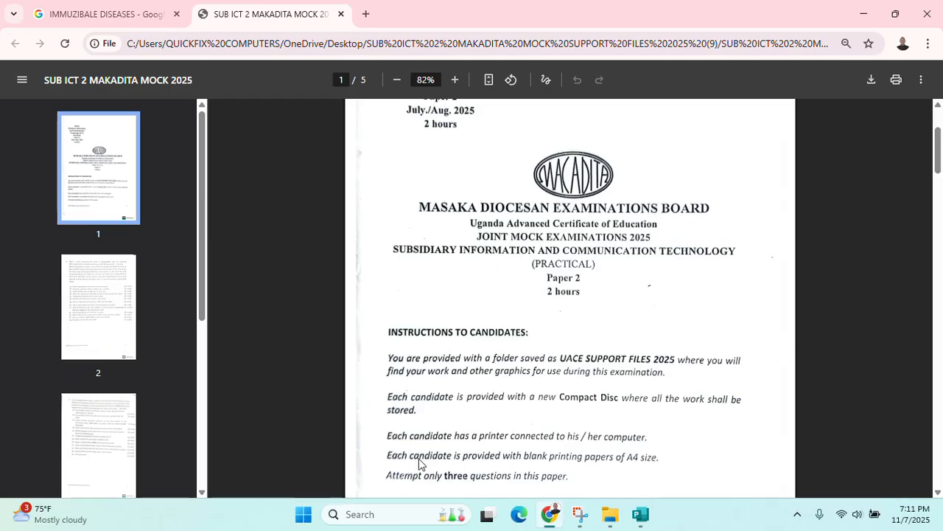
pyautogui.click(340, 14)
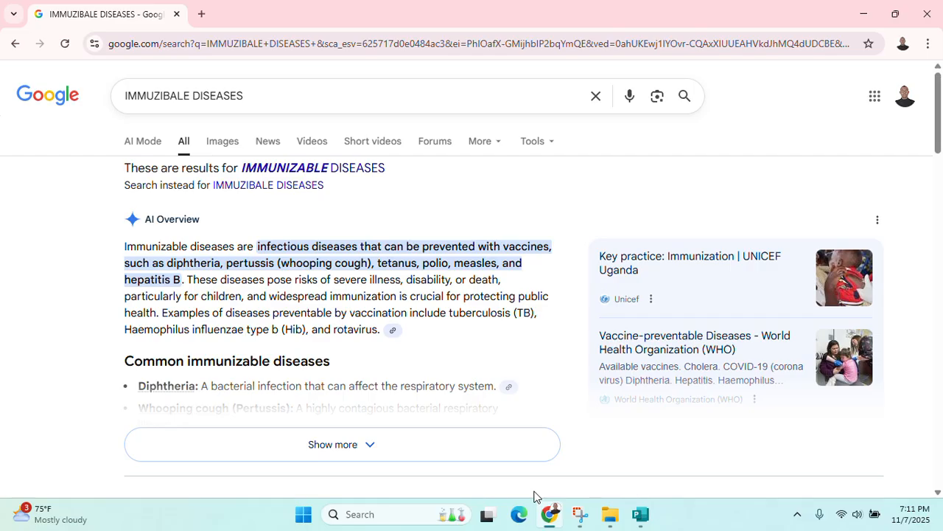
pyautogui.click(578, 516)
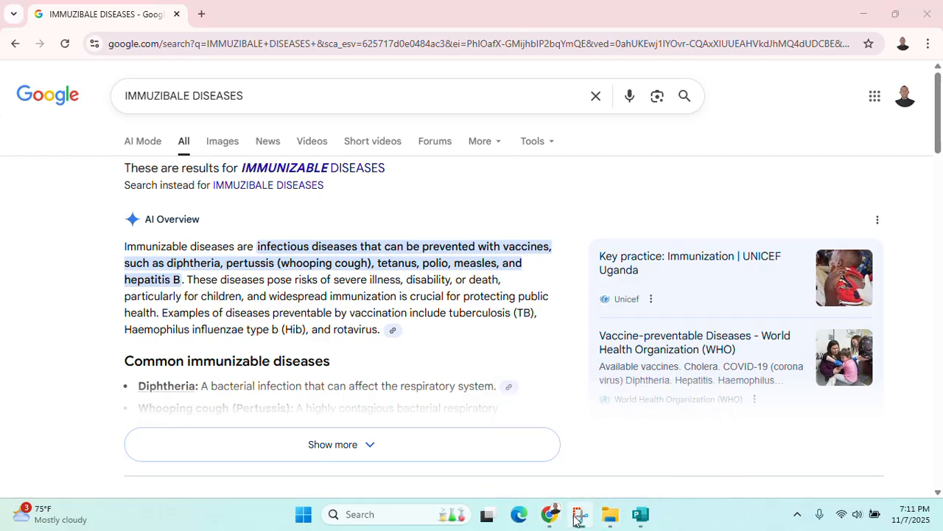